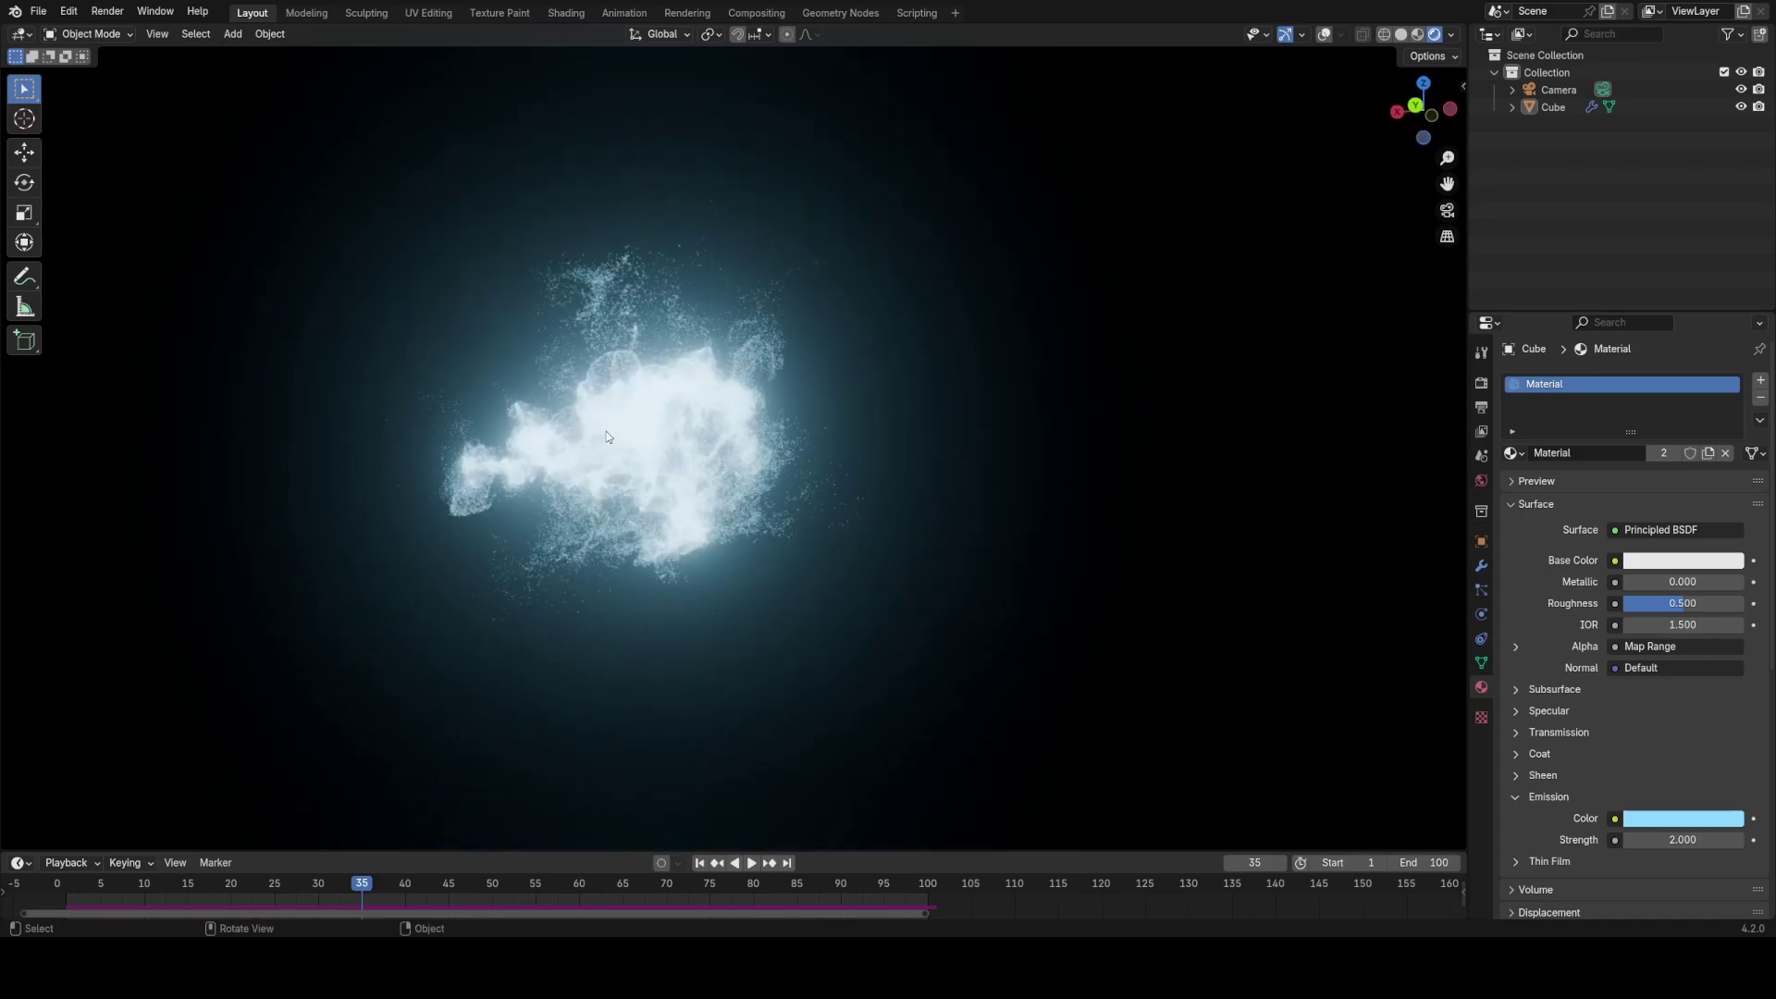
middle_click_drag(865, 590, 934, 511)
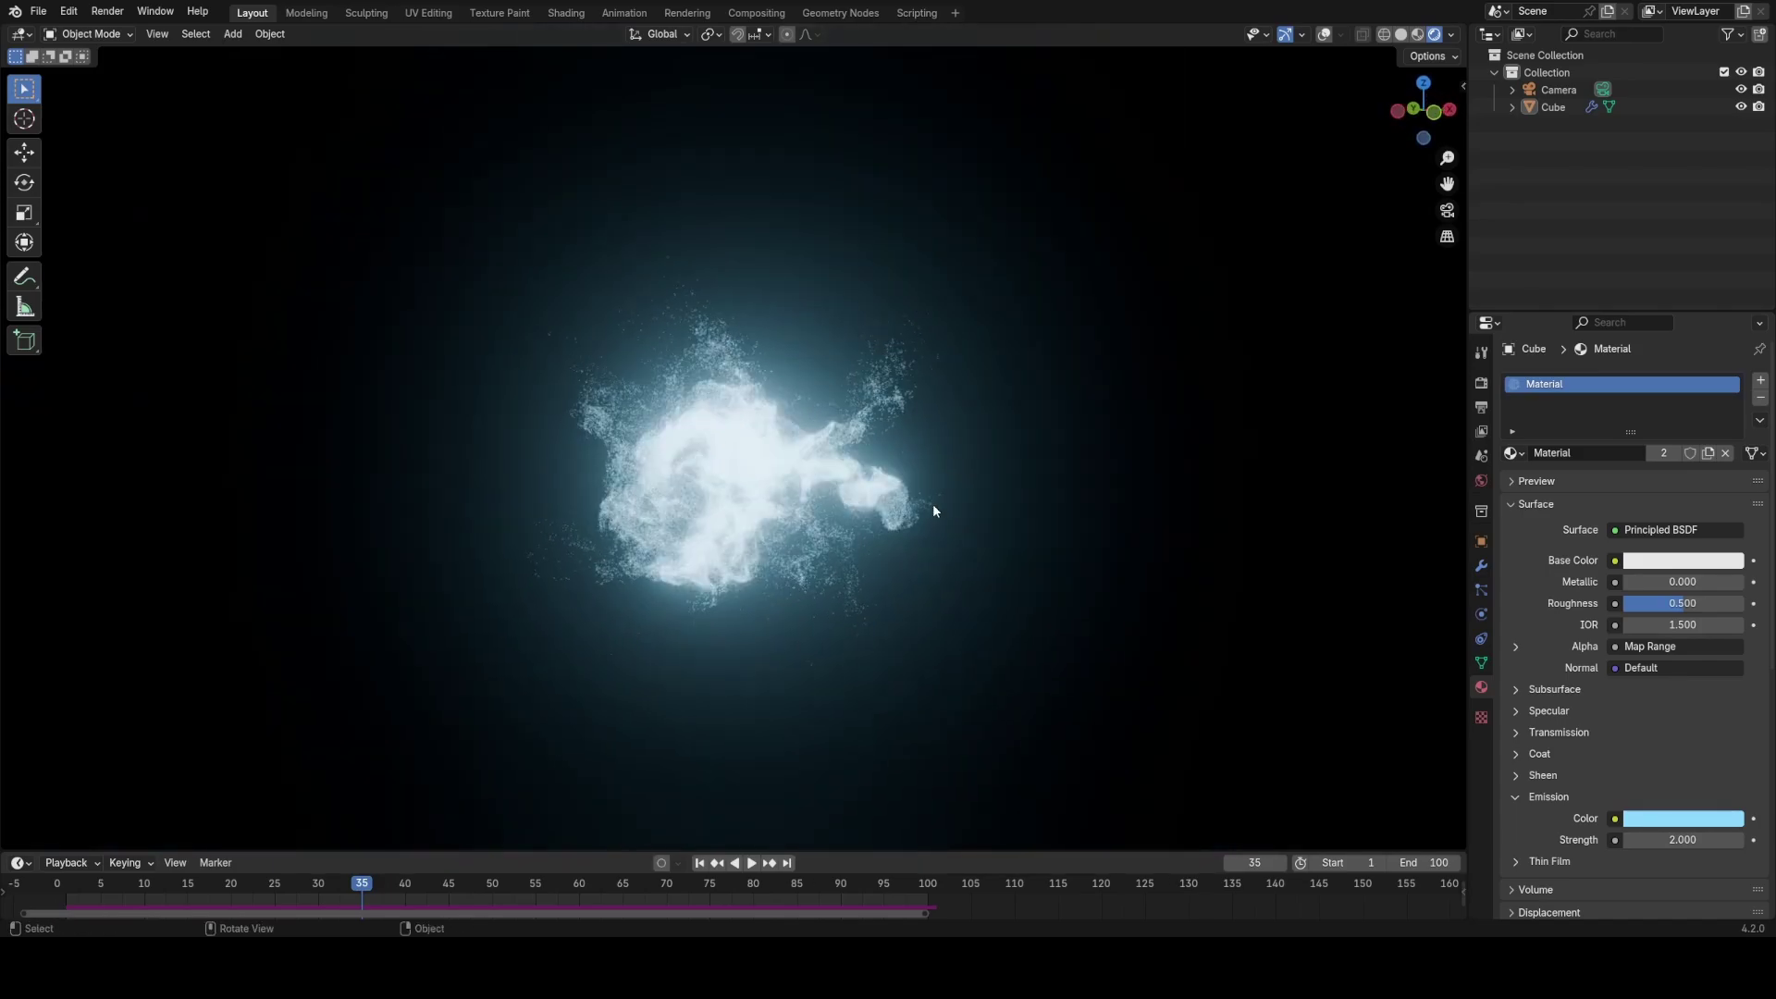
middle_click_drag(636, 513, 815, 521)
scroll(895, 606, "down", 3)
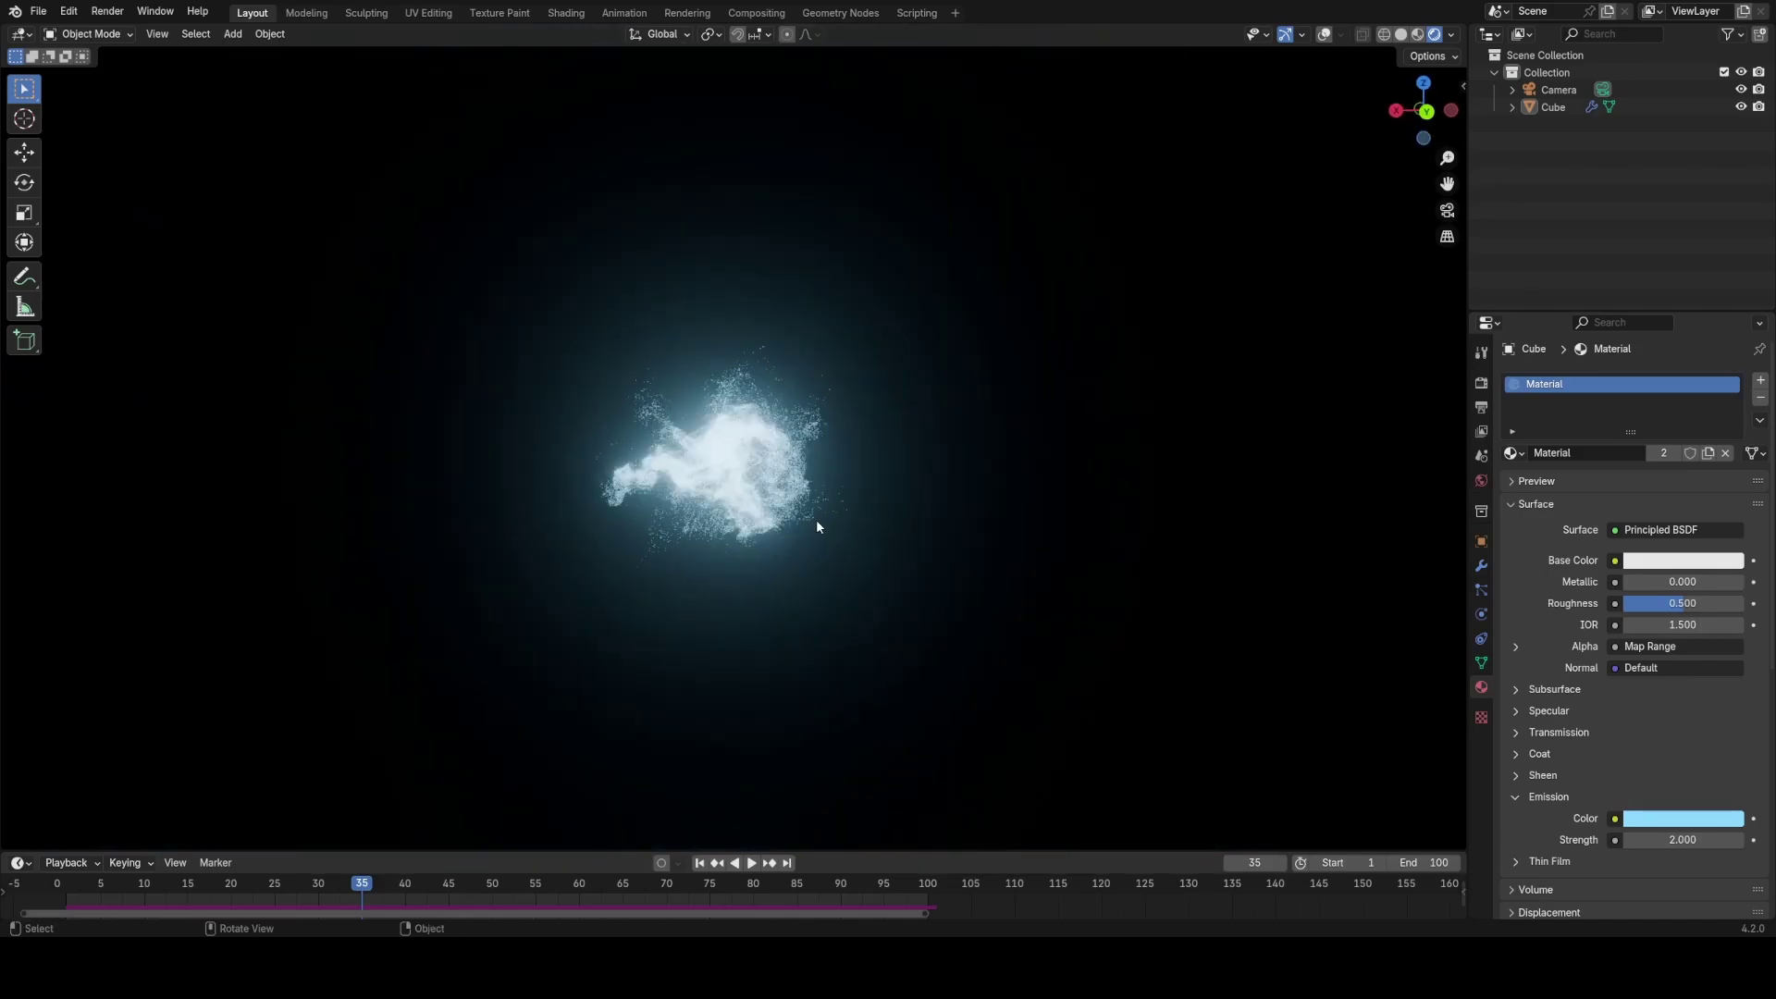
scroll(816, 521, "down", 5, "alt")
scroll(830, 537, "down", 8, "alt")
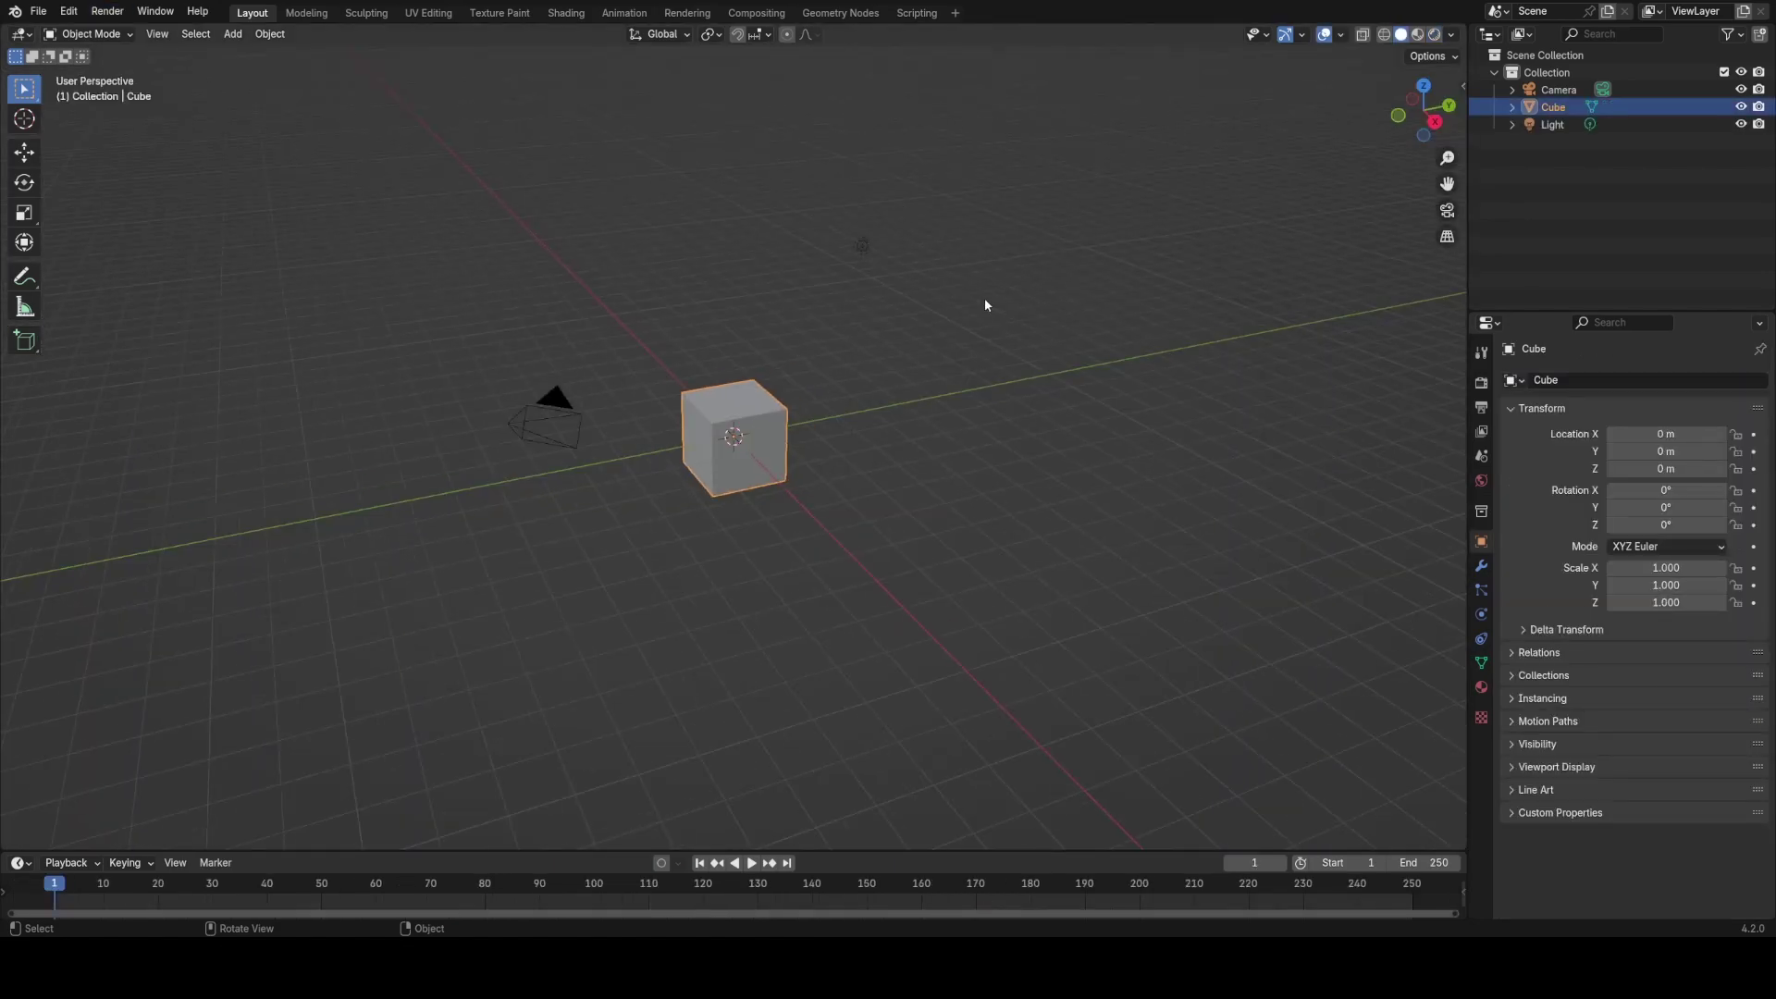
Step: Delete the default camera and light, keeping only the cube in the scene
middle_click_drag(984, 298, 873, 337)
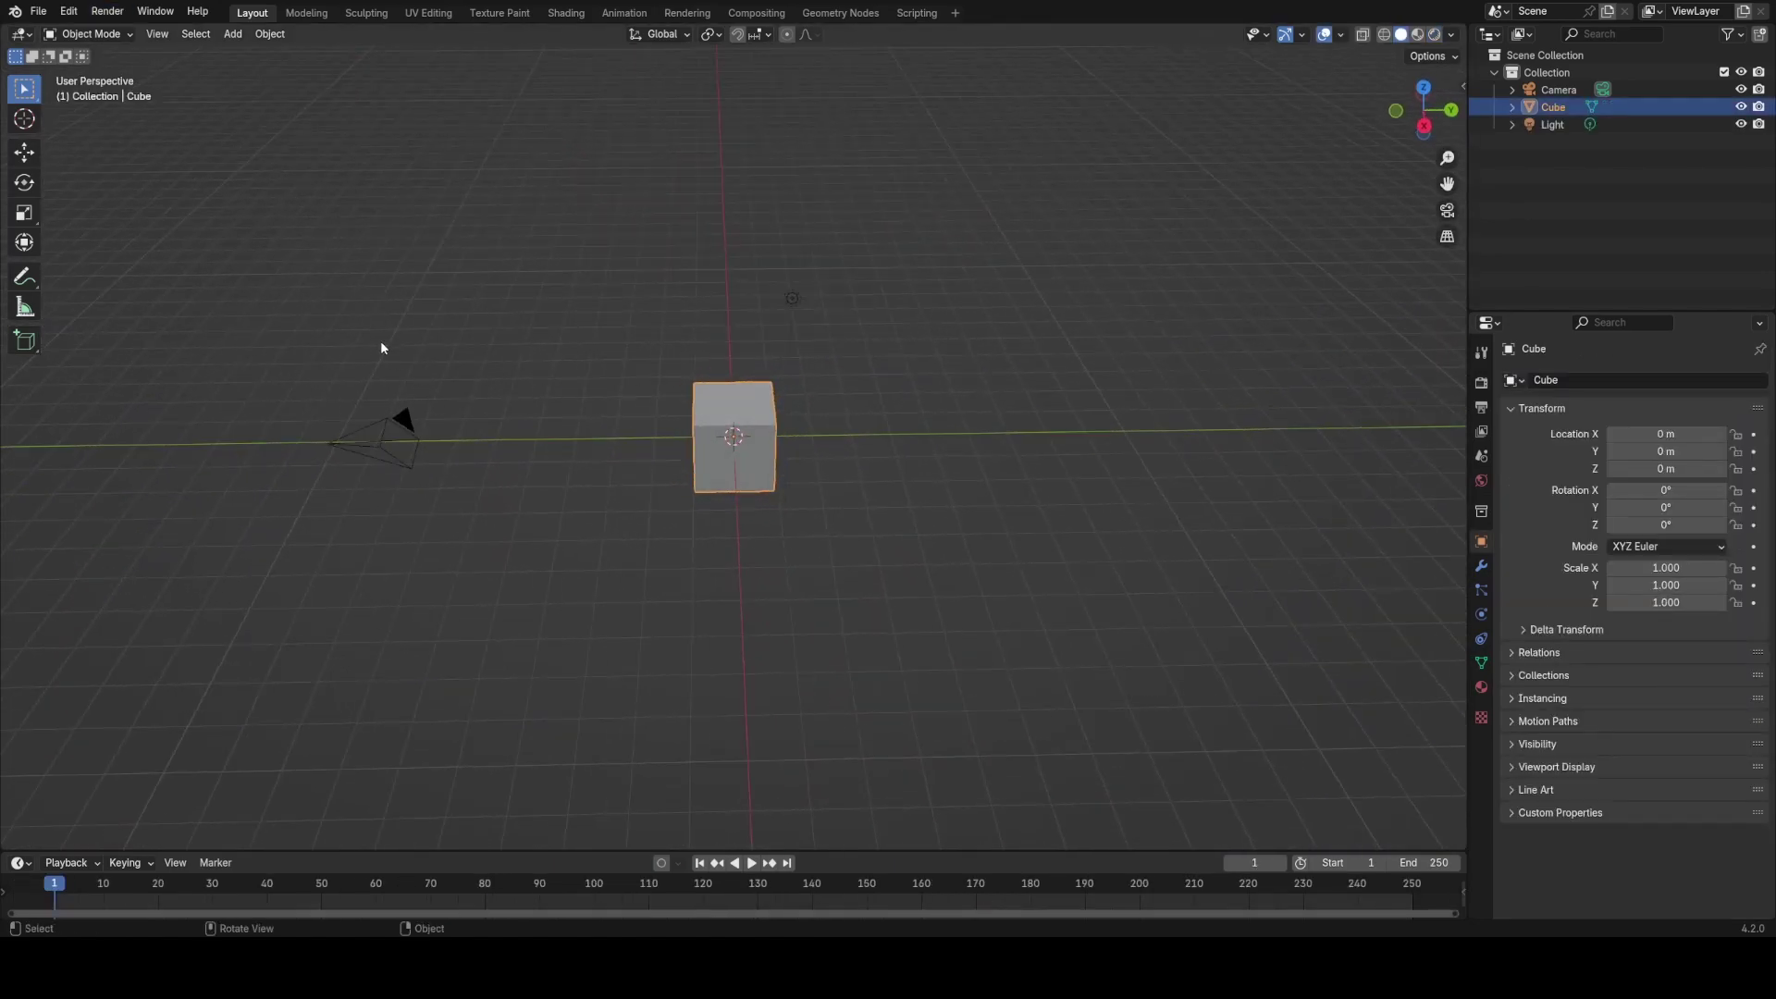
left_click(410, 470)
left_click_drag(758, 237, 998, 391, "shift")
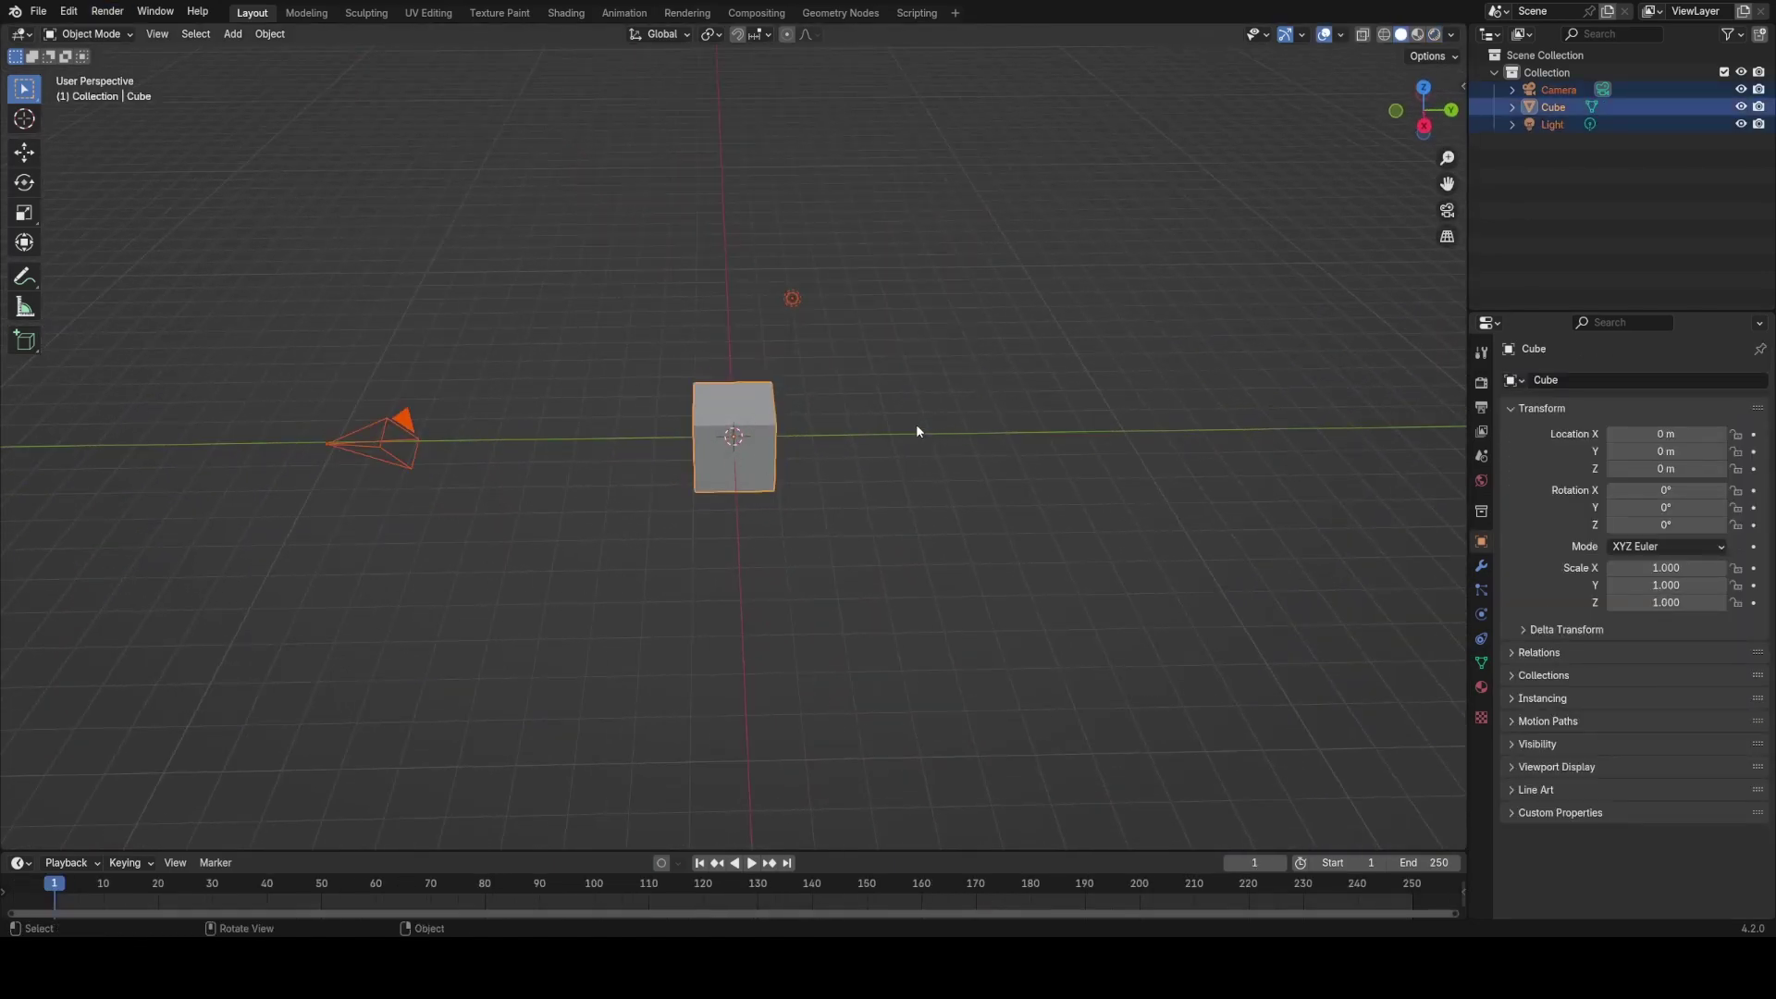
left_click(752, 268)
left_click(414, 441)
left_click(793, 313, "shift")
key("x")
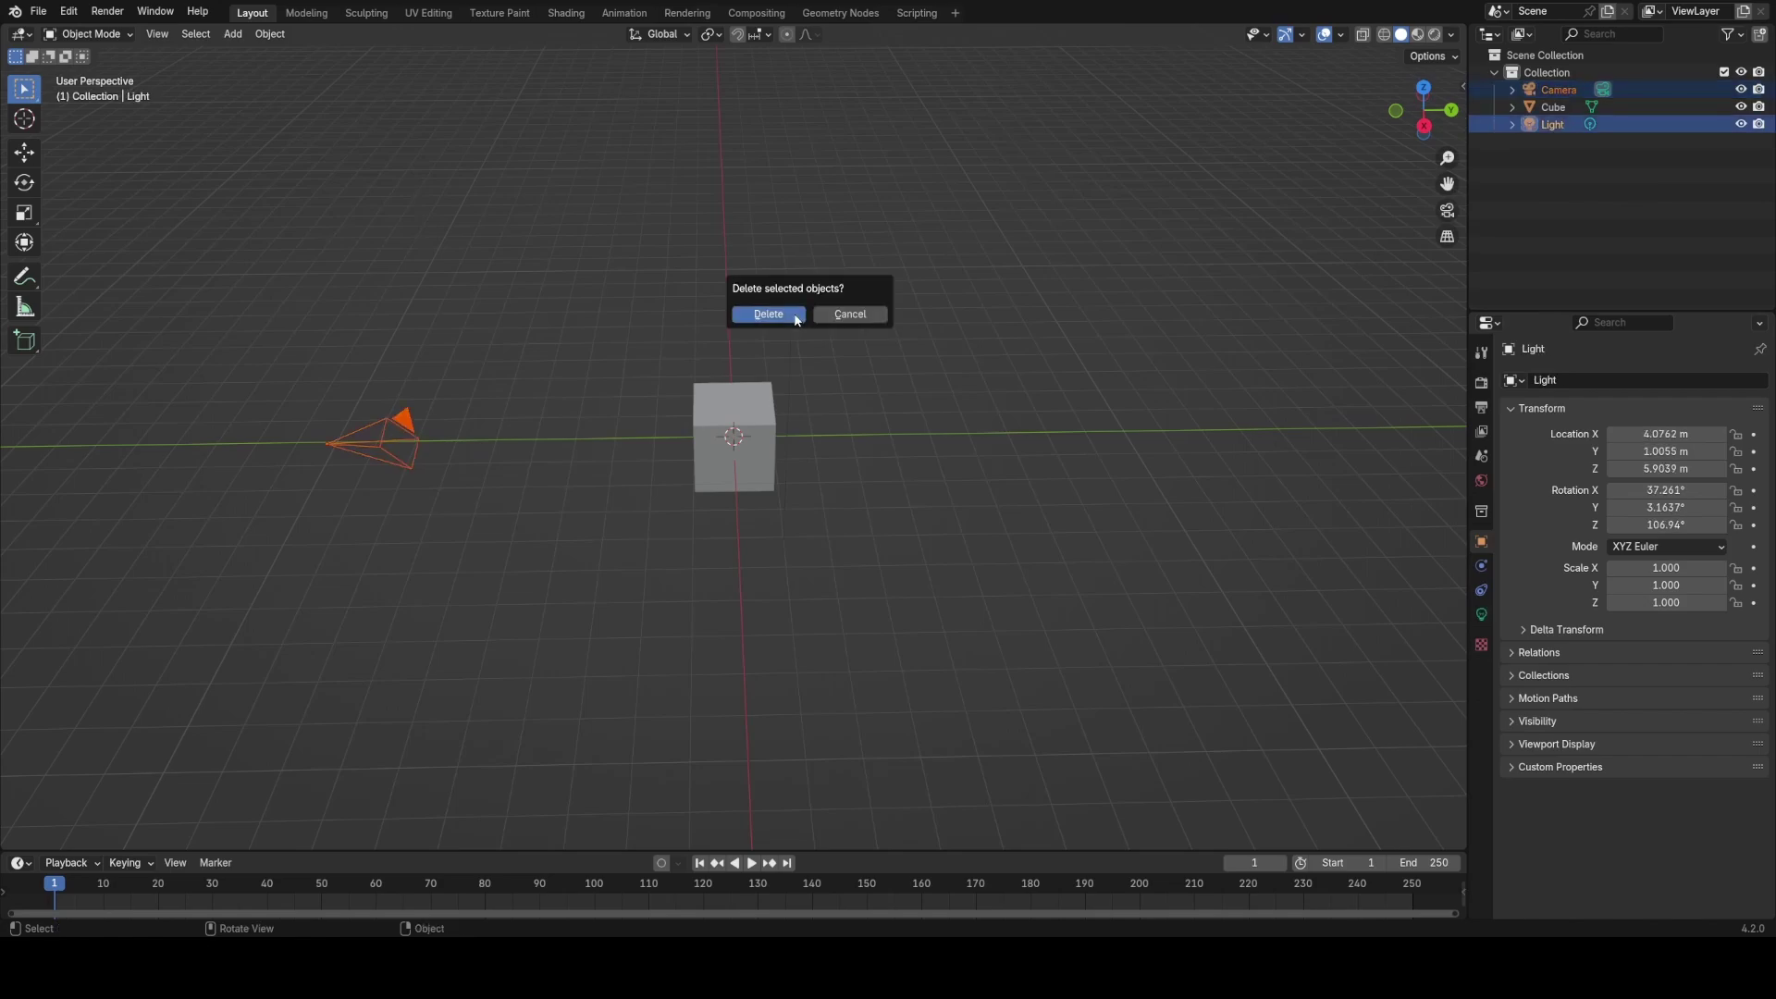
left_click(788, 312)
Step: Create a new geometry node tree on the cube in the Geometry Nodes workspace and enlarge the node editor
middle_click_drag(758, 494, 741, 261)
left_click(839, 13)
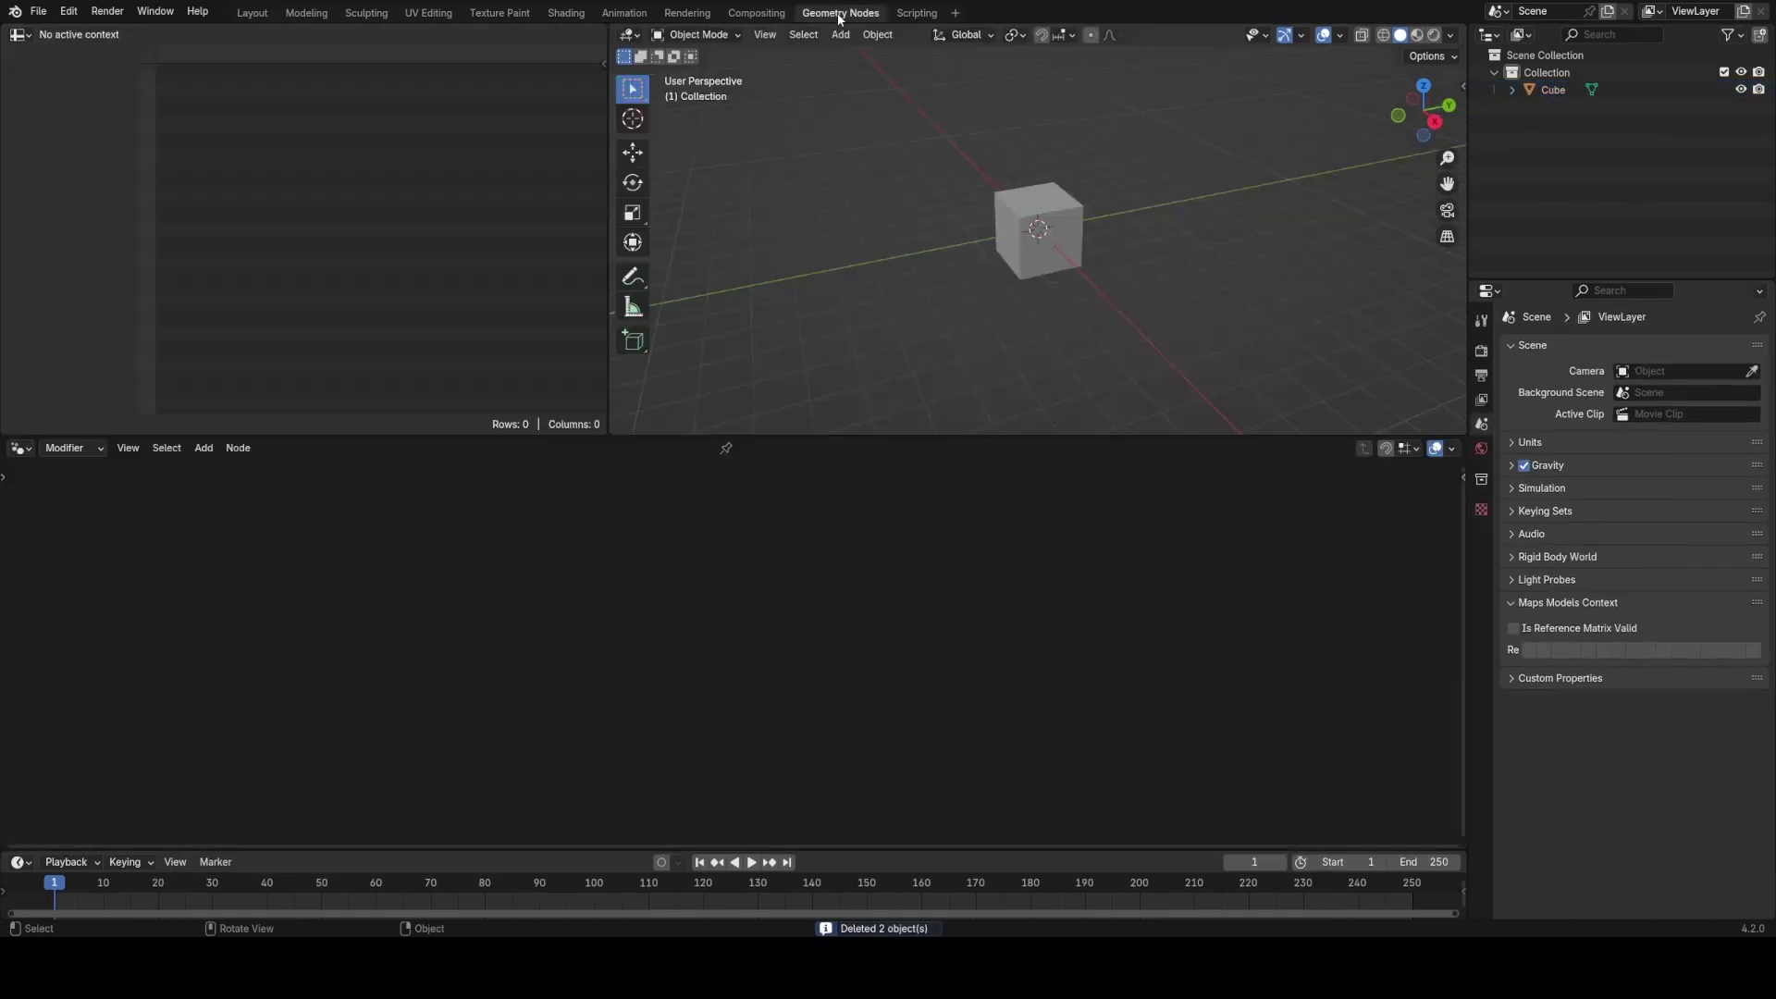
left_click(1010, 227)
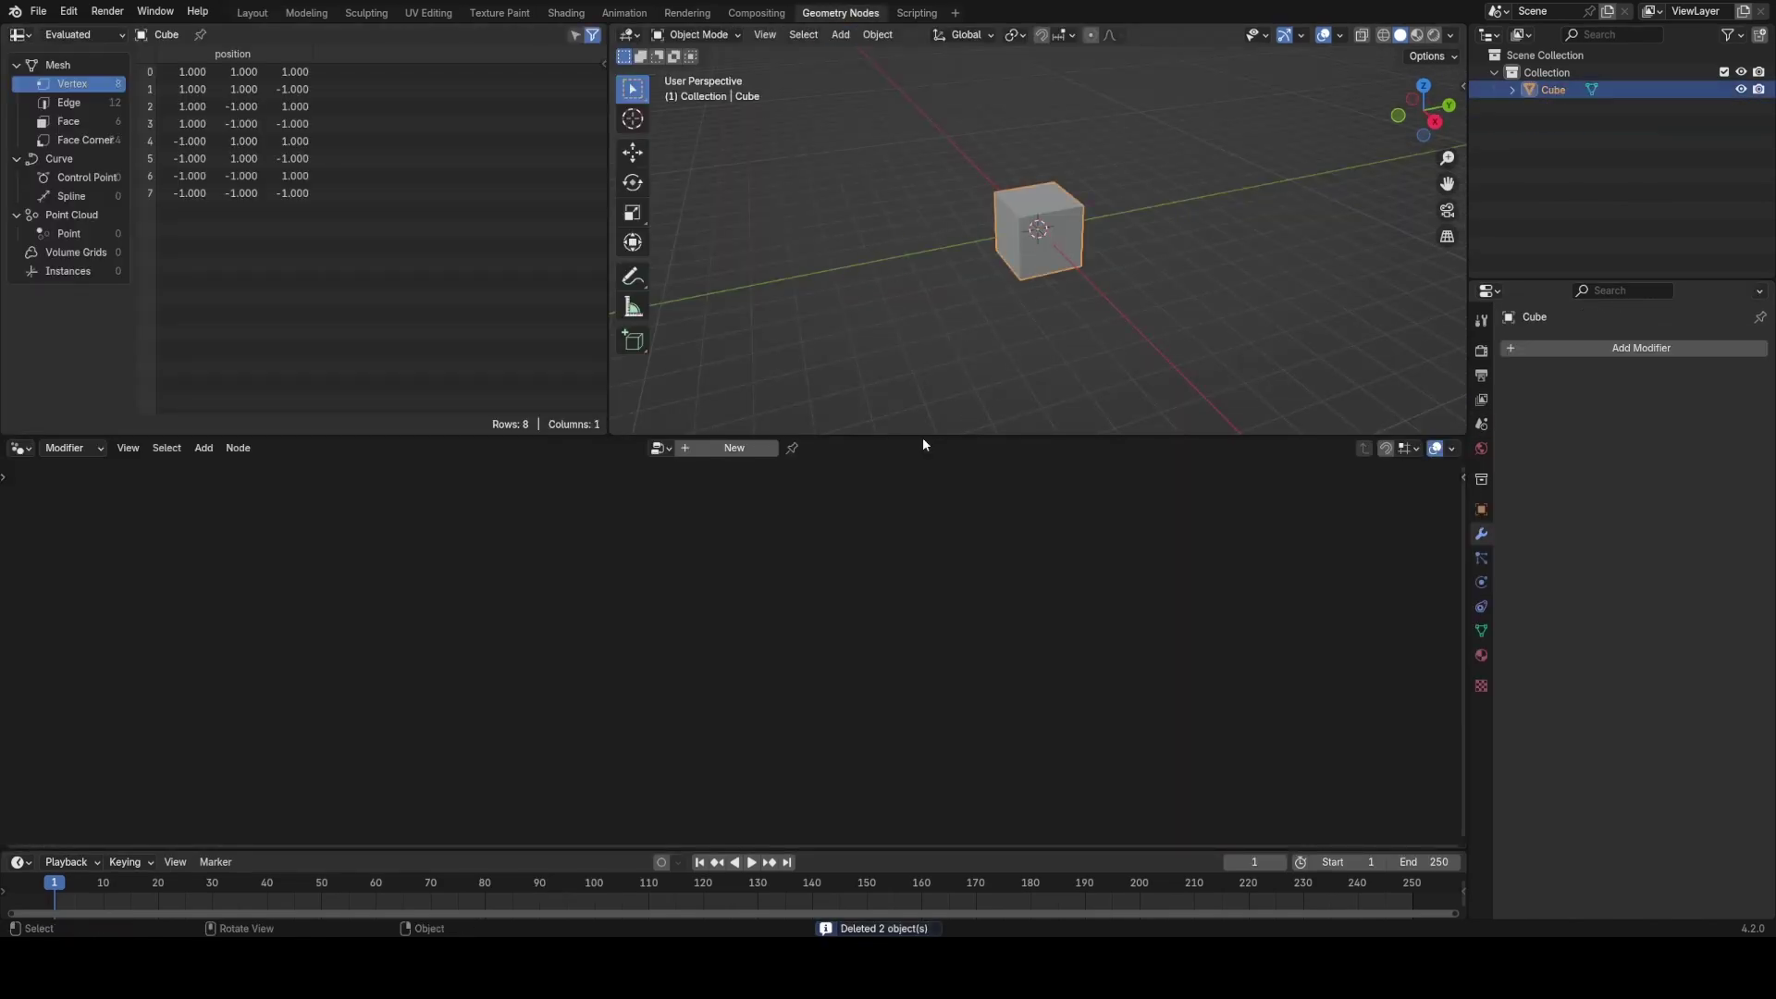
left_click(735, 447)
left_click_drag(833, 433, 836, 285)
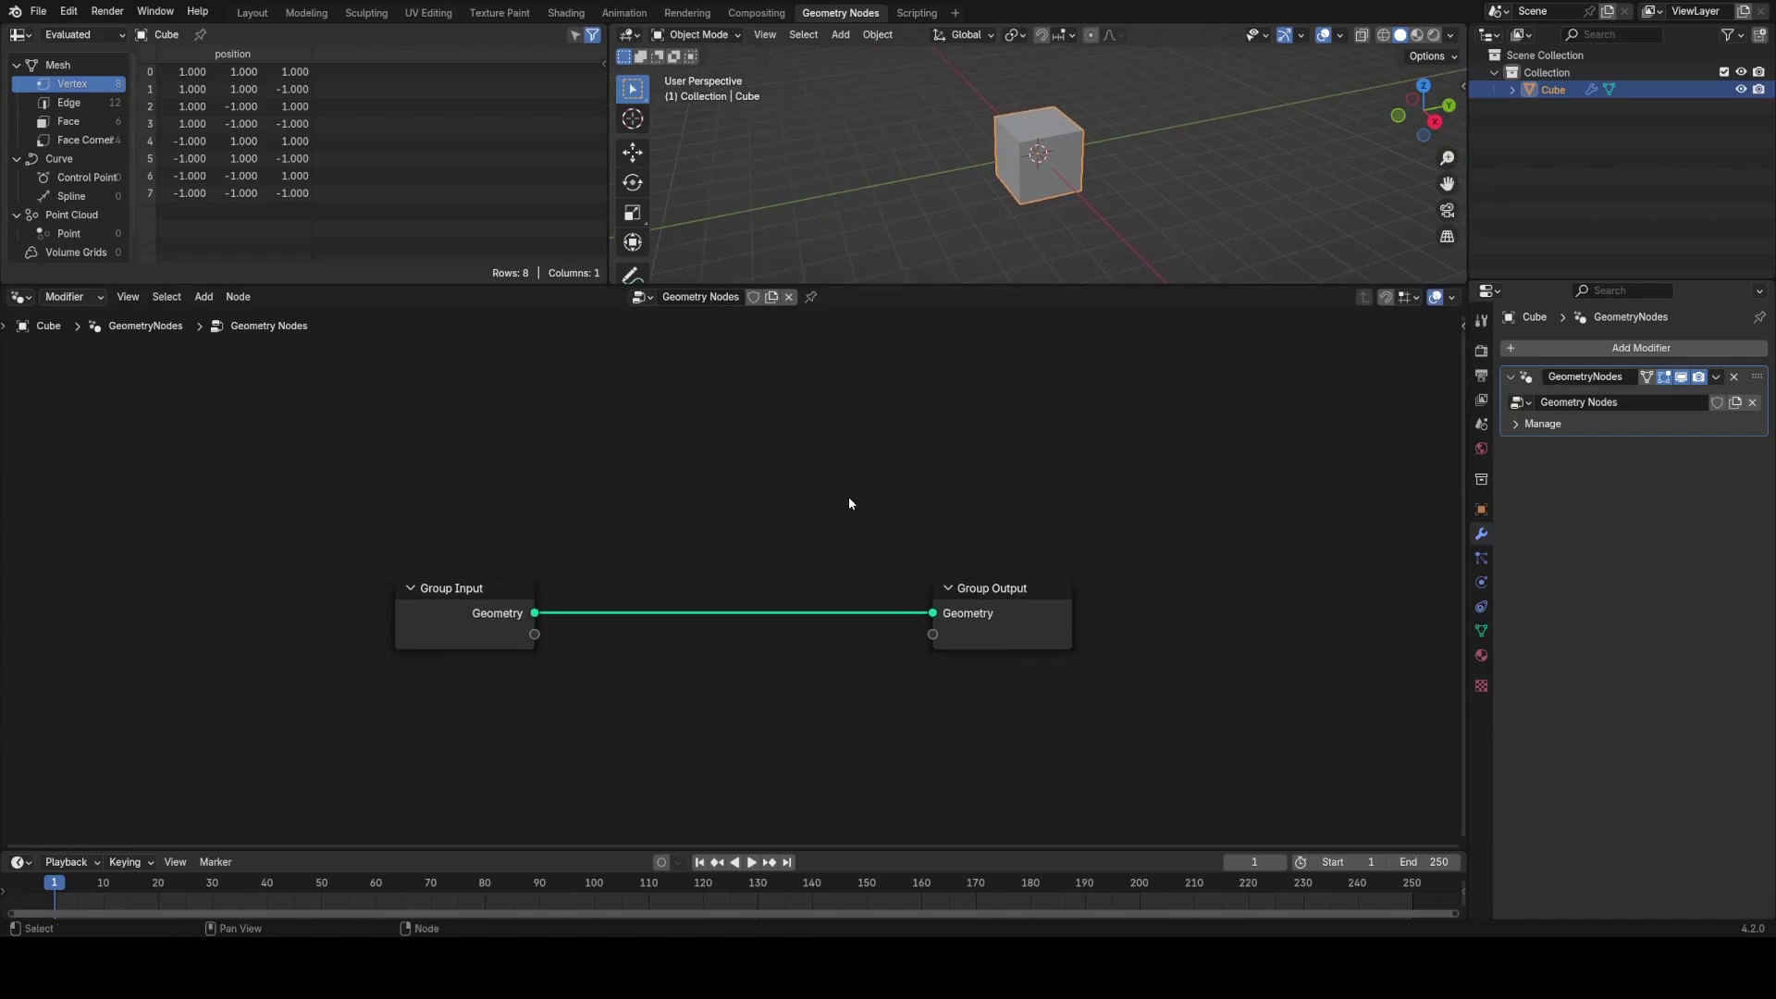
Step: Replace the Group Input node with a new Ico Sphere node
left_click(497, 592)
key("Home")
key("x")
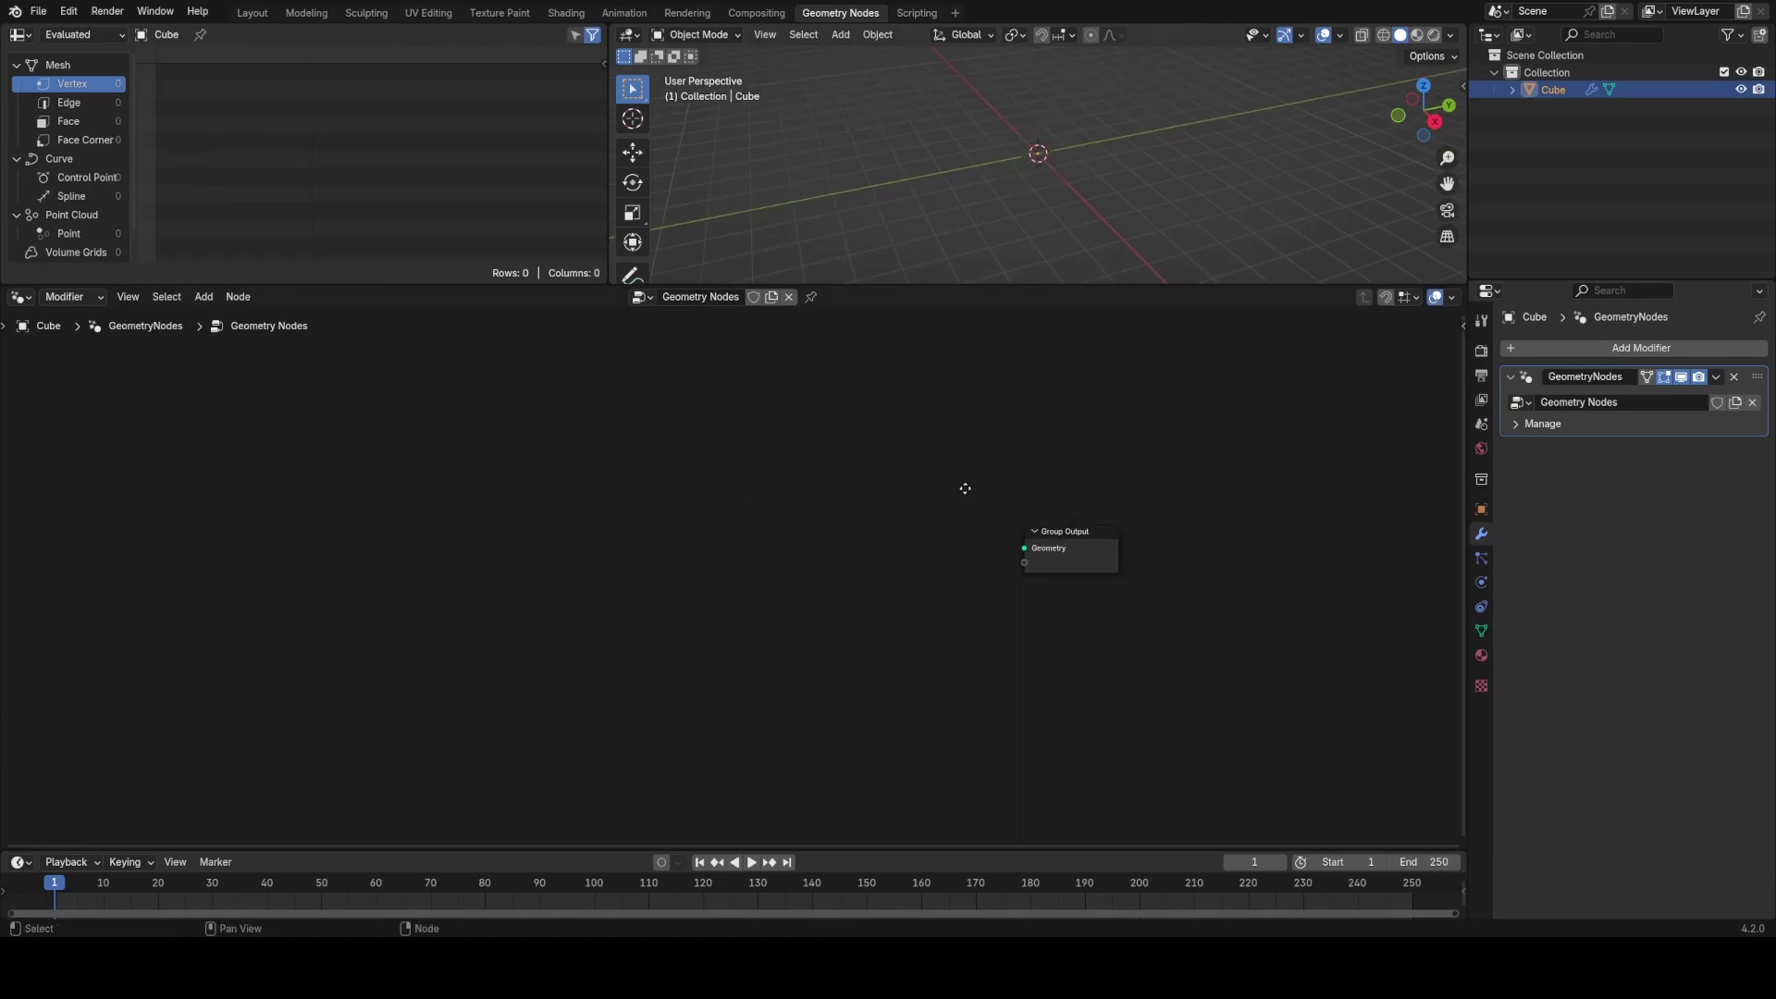
key("shift+a")
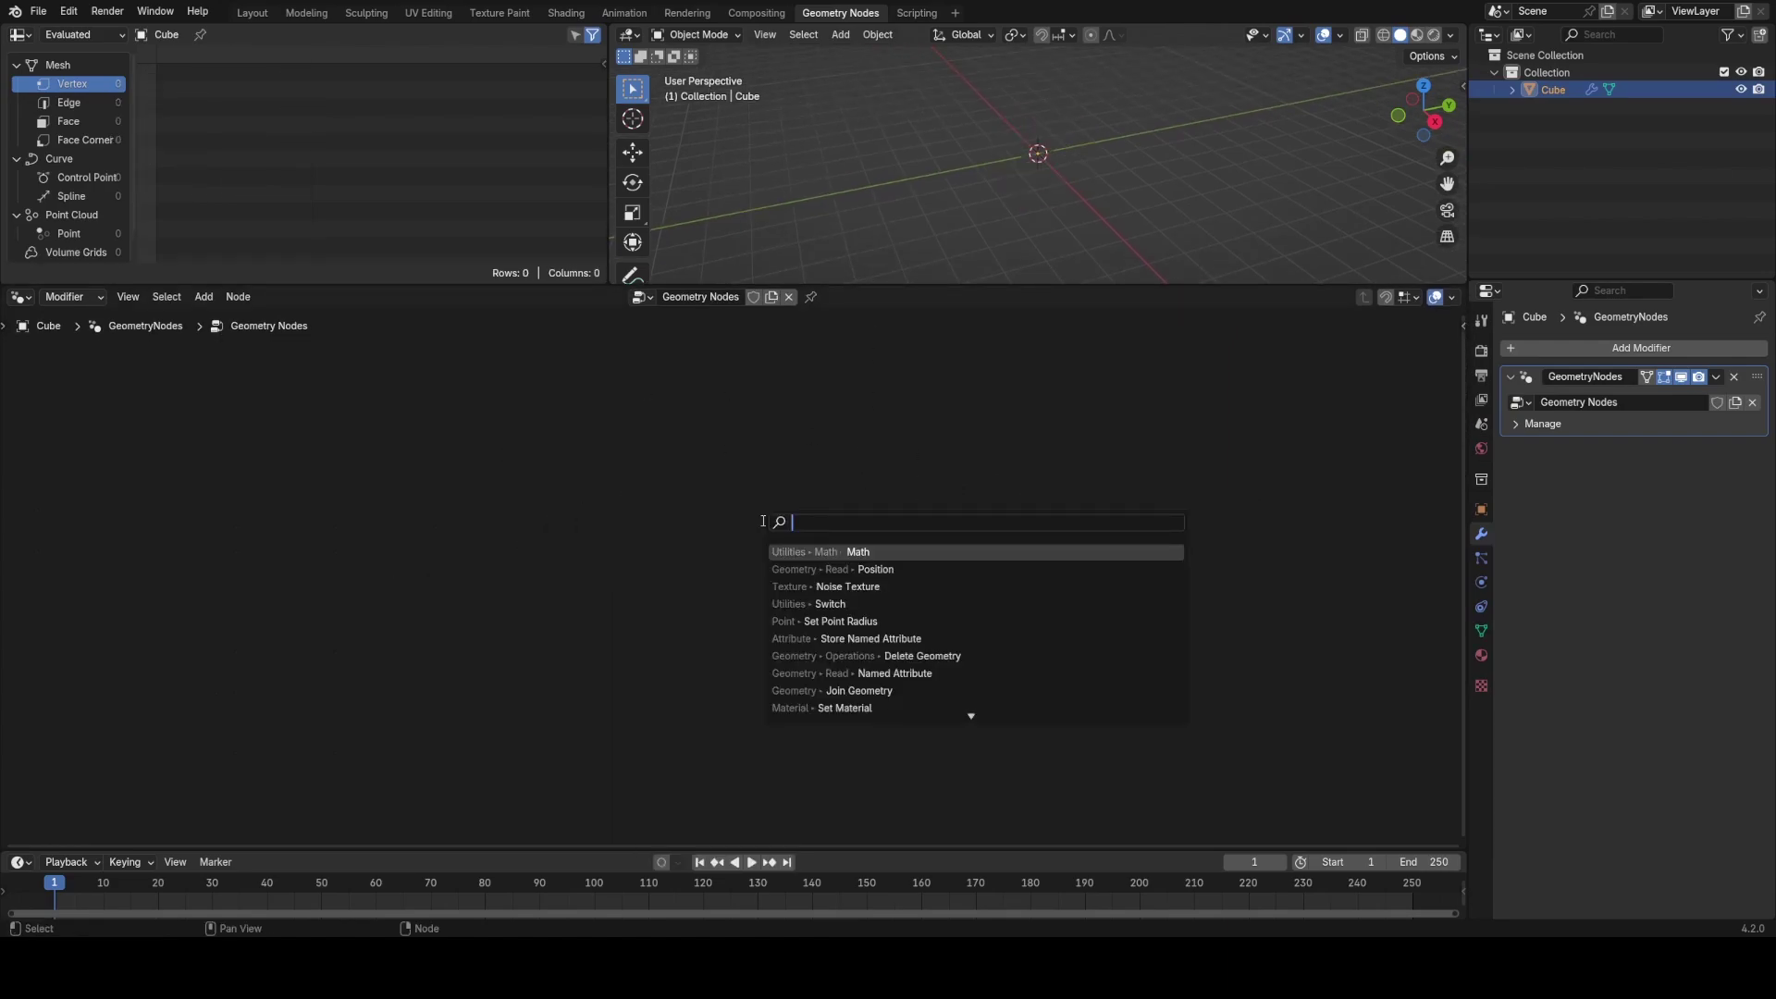
type("ico")
key("Return")
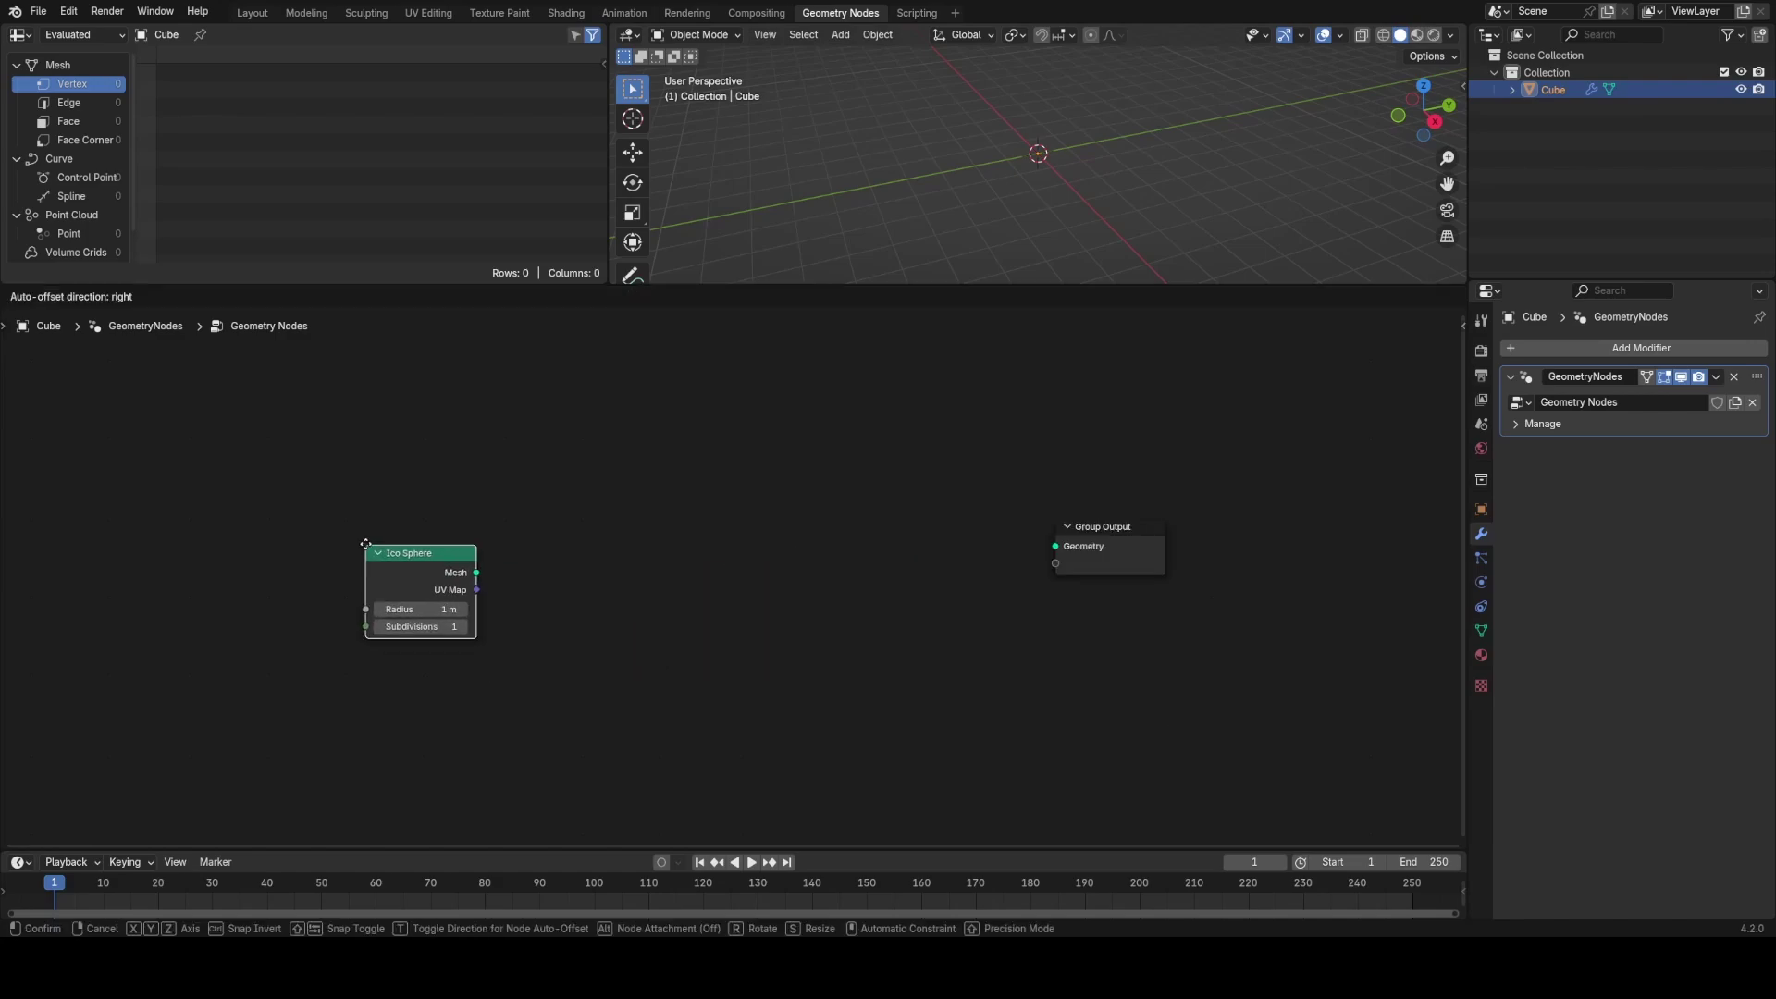
left_click(555, 491)
left_click_drag(615, 507, 522, 522)
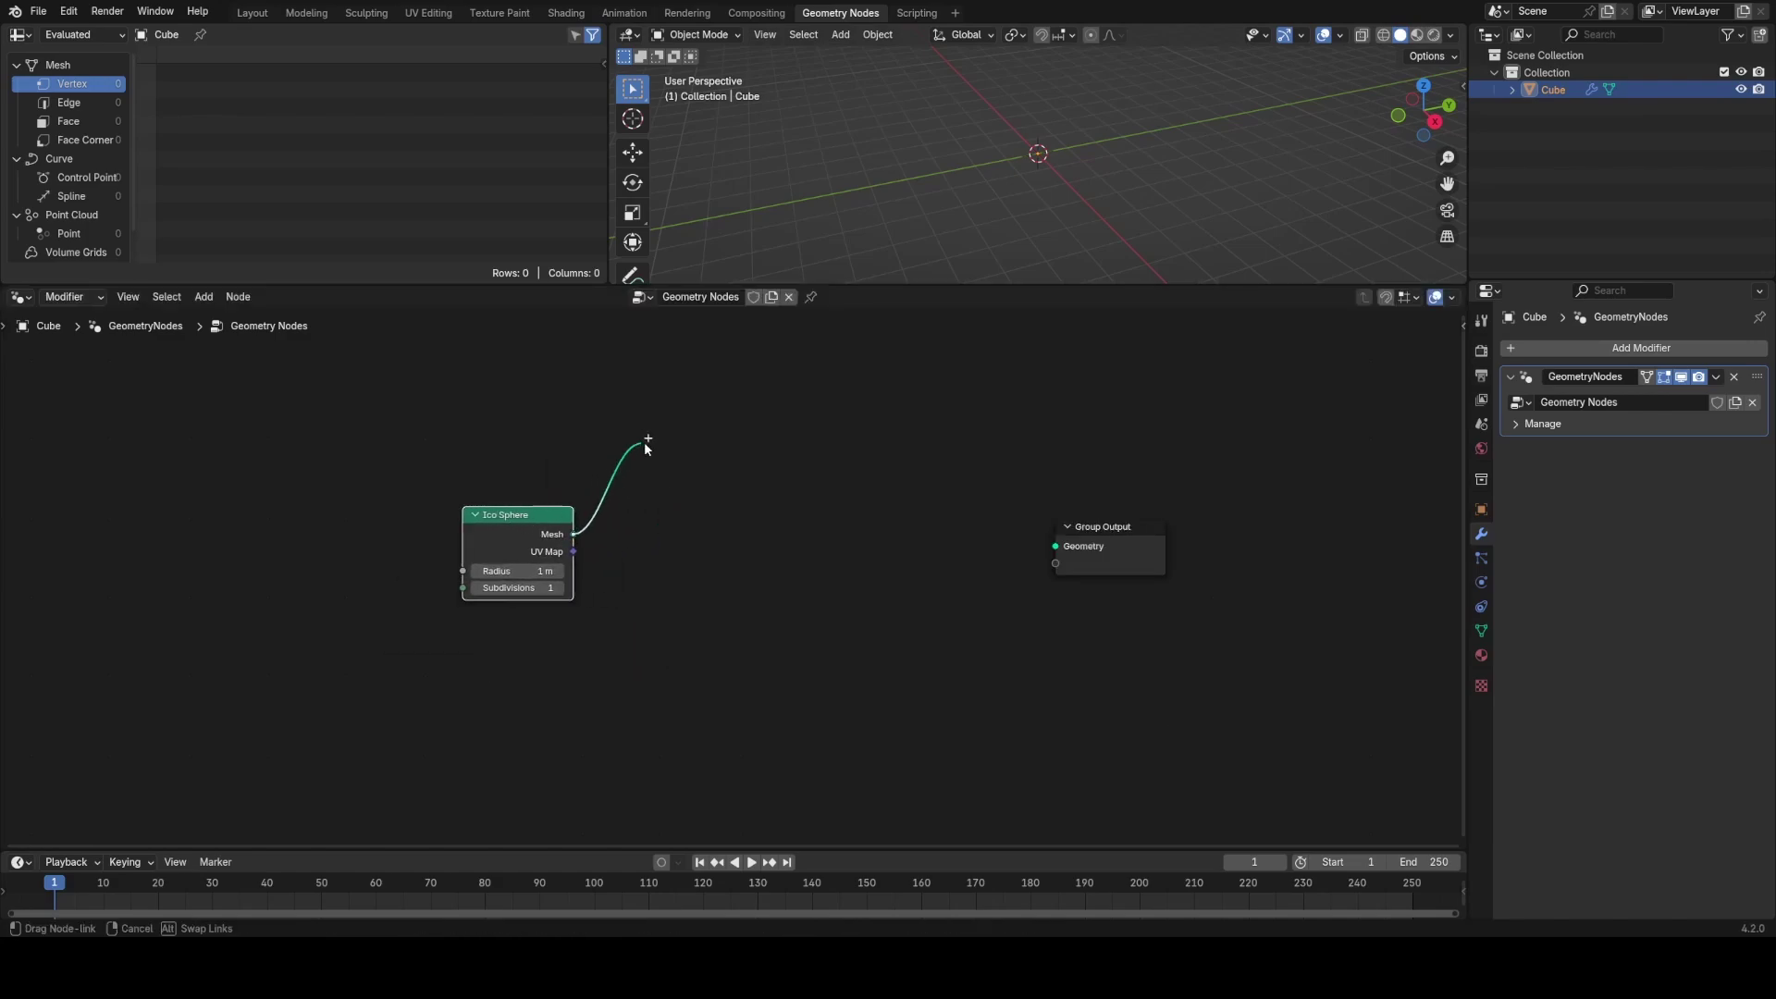
Step: Preview the Ico Sphere with a Viewer node and set its subdivisions to 5 and radius to 1.9 m
left_click(566, 553, "ctrl+shift")
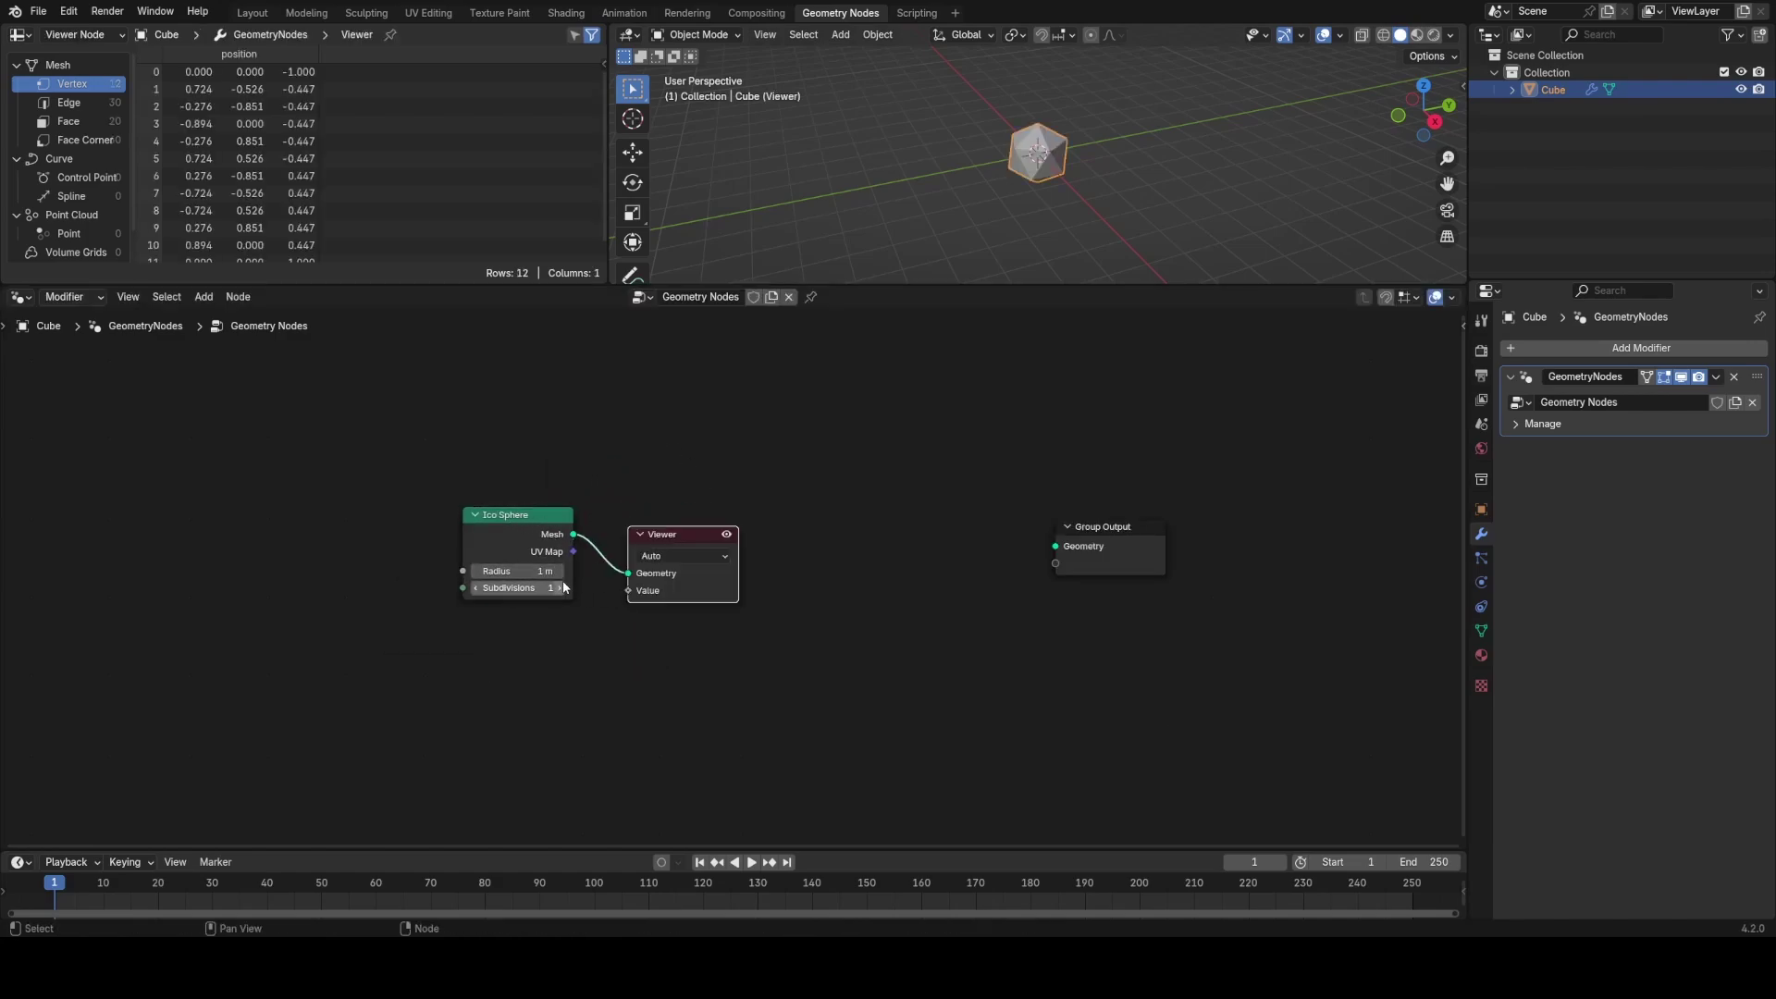
left_click(564, 587)
left_click(563, 588)
left_click(564, 587)
left_click(563, 587)
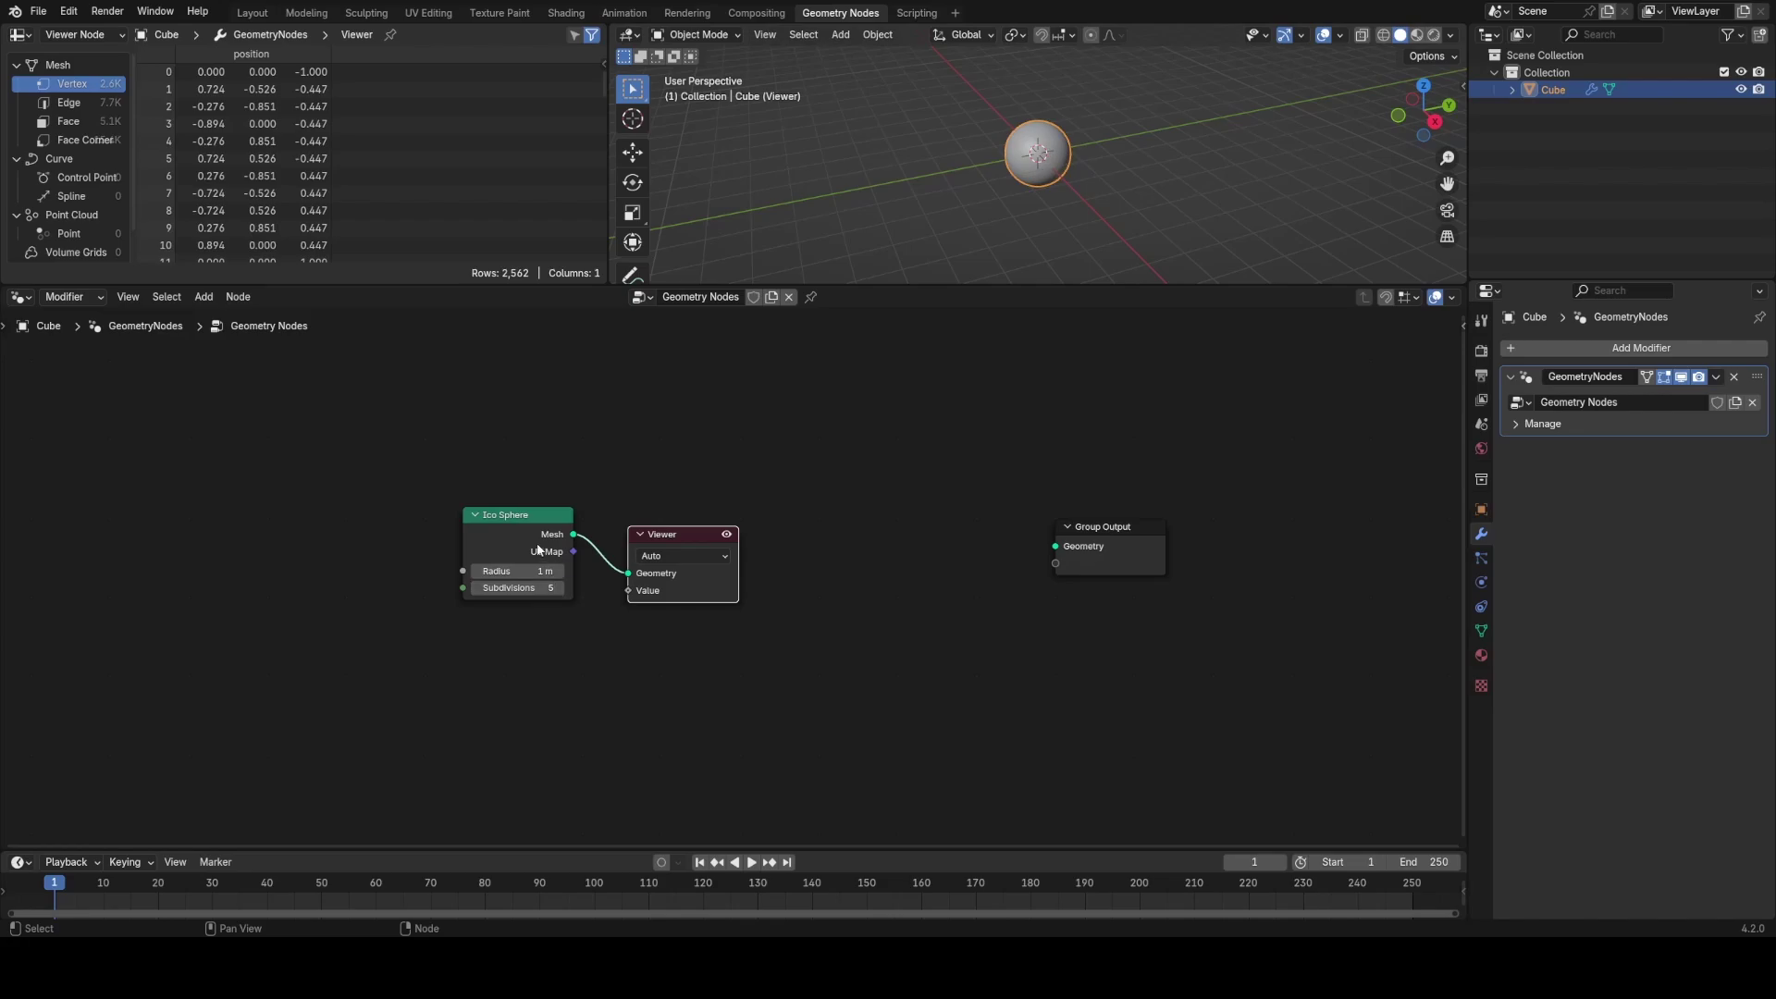
left_click_drag(539, 550, 456, 599)
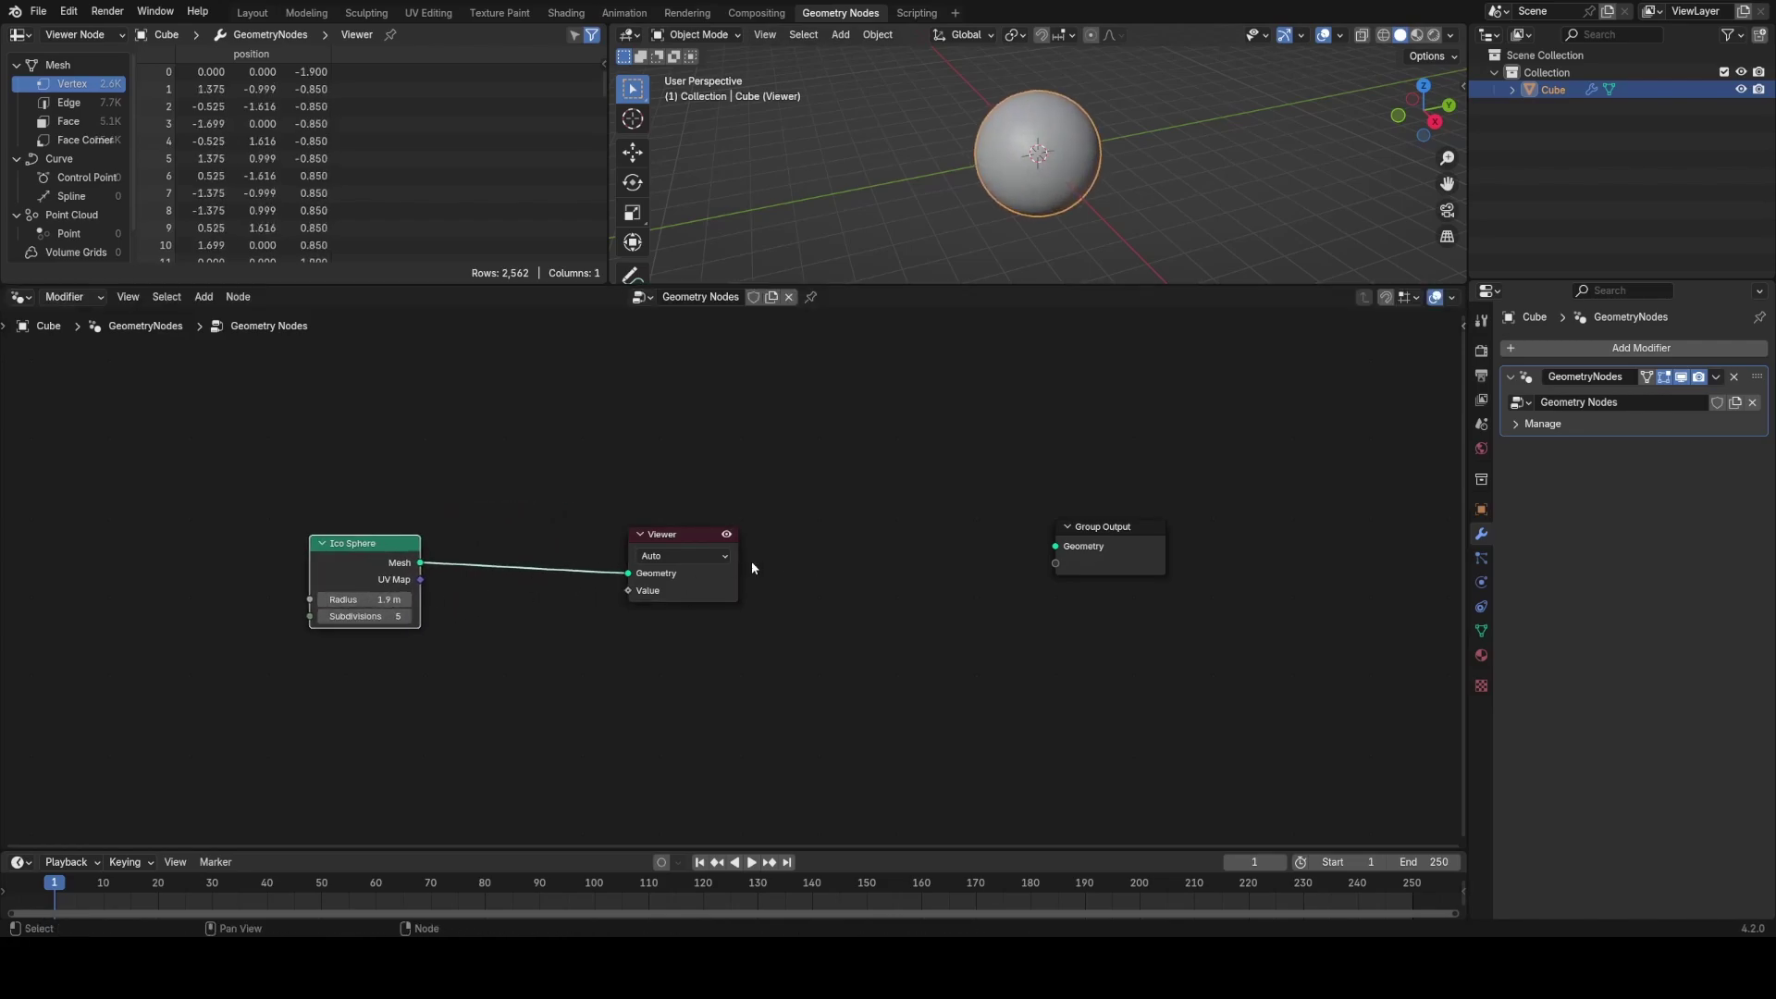
Step: Move the Viewer node aside and insert a Set Position node between the Ico Sphere and the Viewer
left_click_drag(693, 585, 955, 577)
key("shift+a")
type("set")
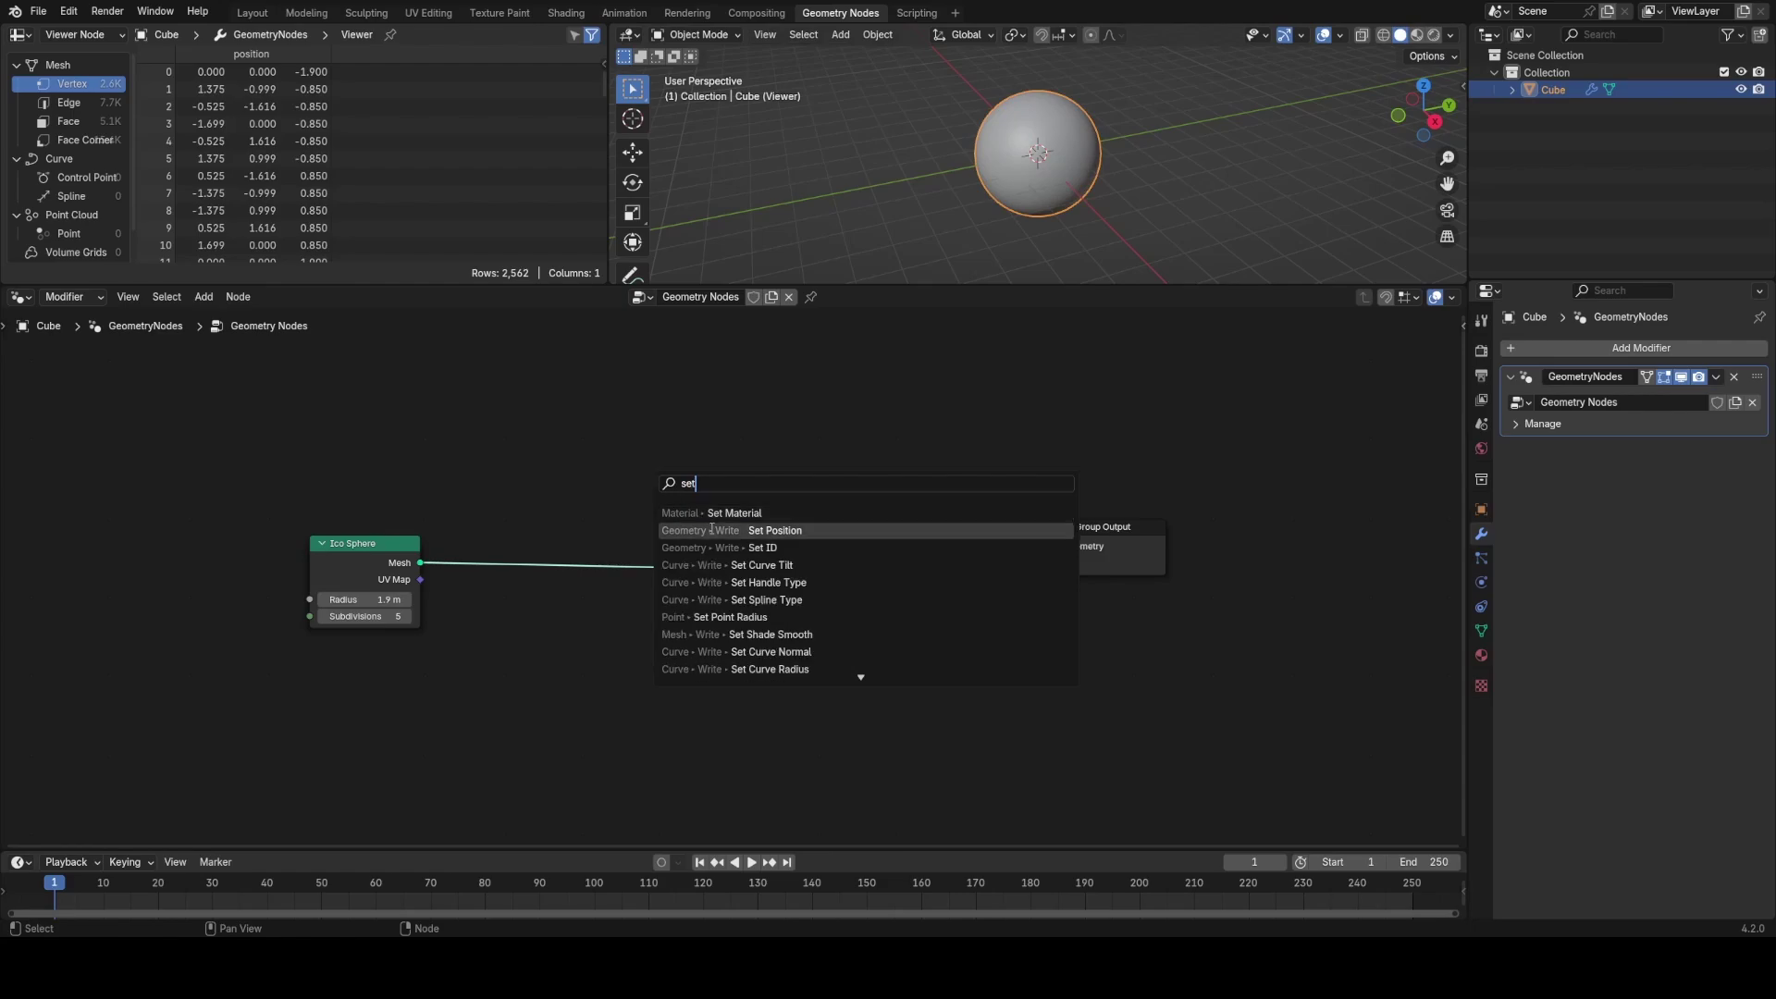
left_click(715, 530)
left_click(511, 514)
Step: Add a Noise Texture node and connect its Color output to the Set Position node's Offset
middle_click_drag(397, 629, 675, 548)
scroll(668, 549, "up", 3)
key("shift+a")
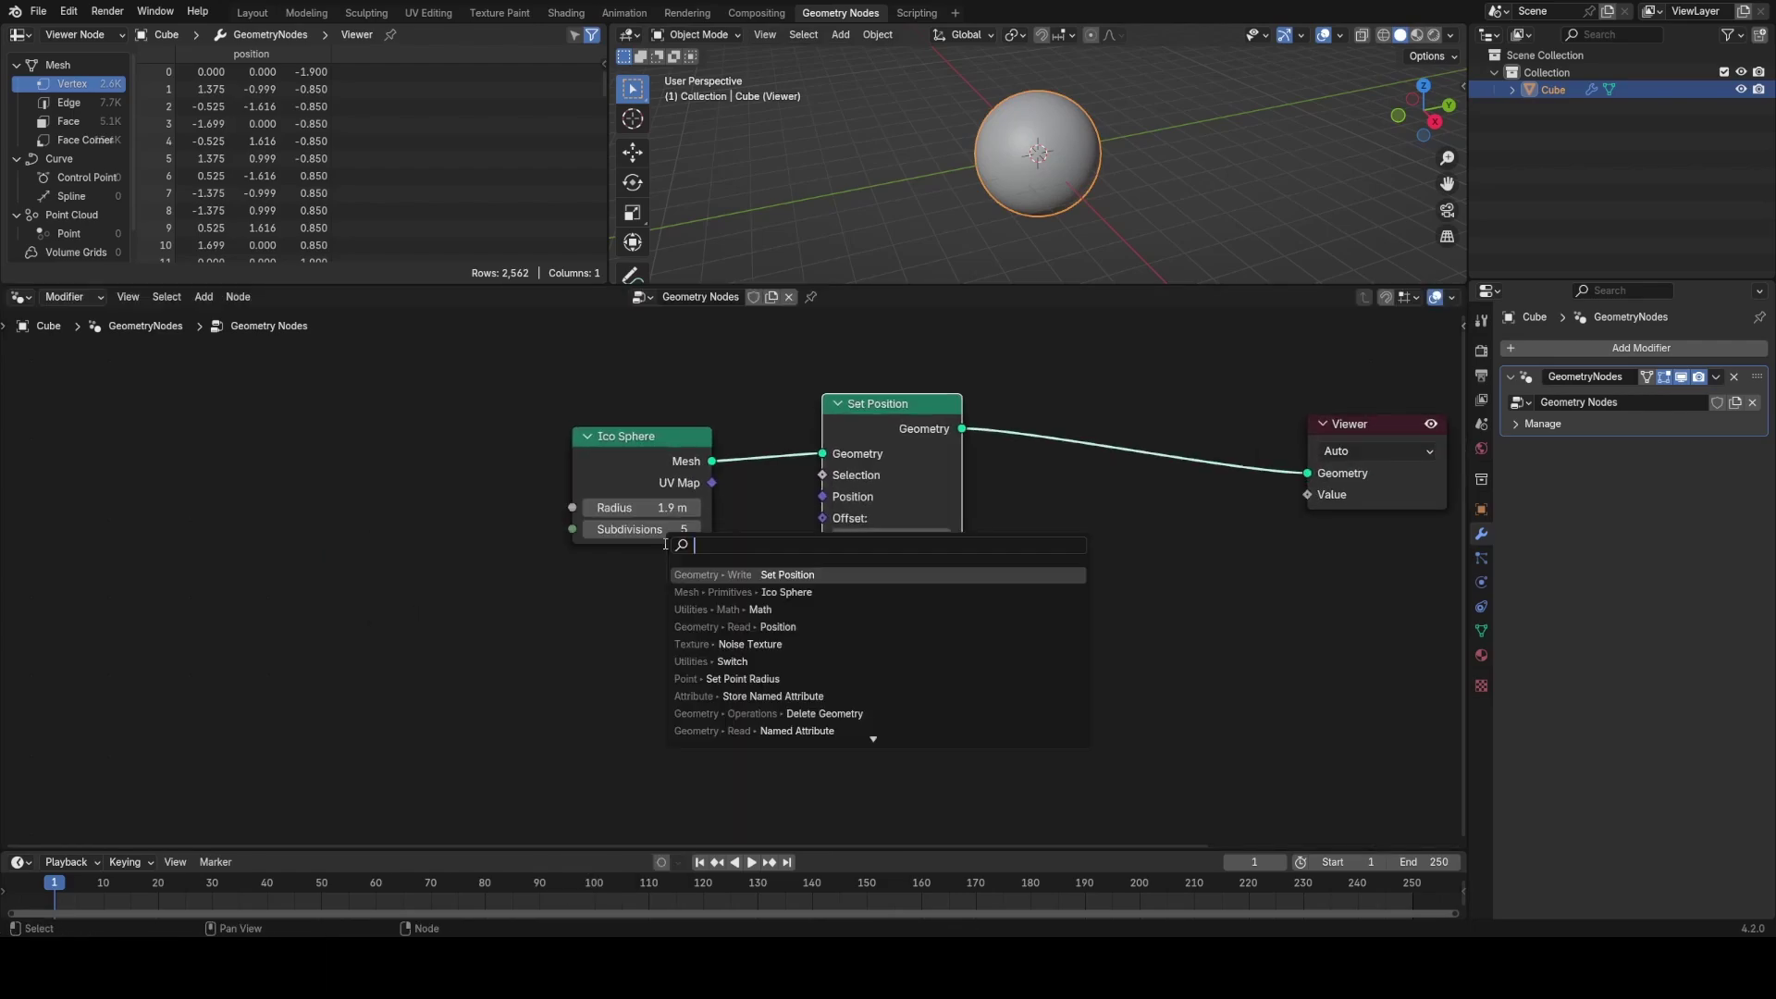
type("noise")
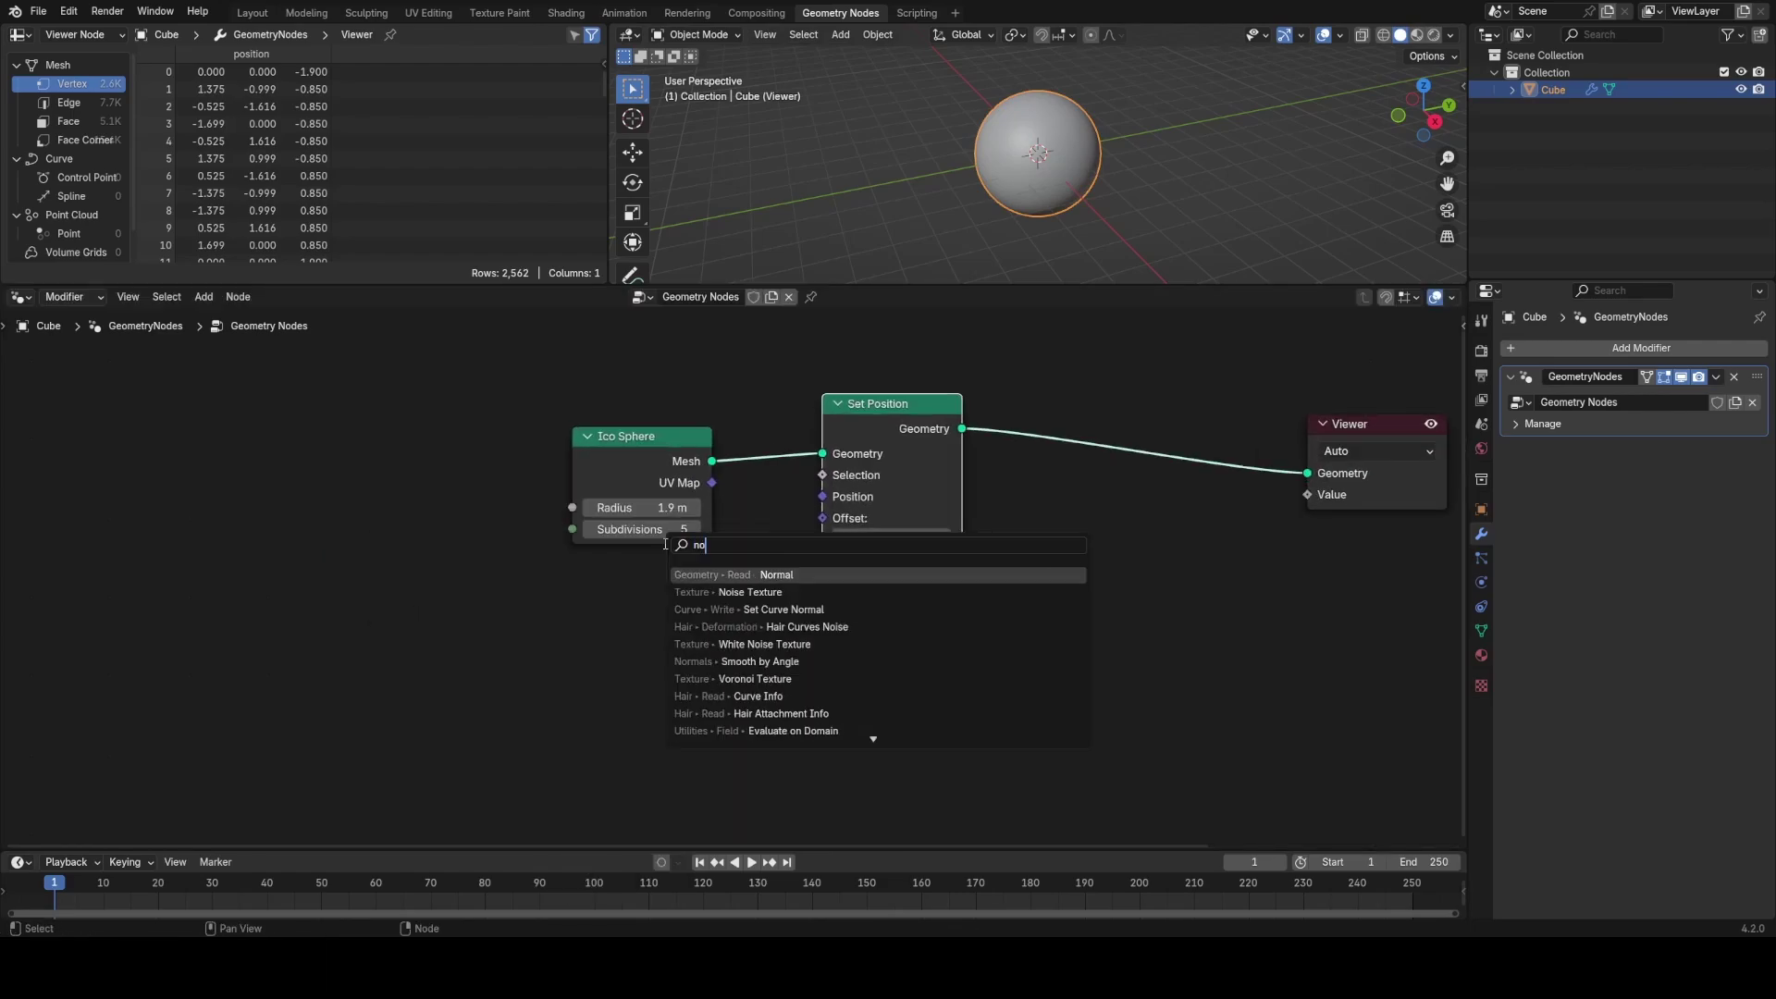
key("Return")
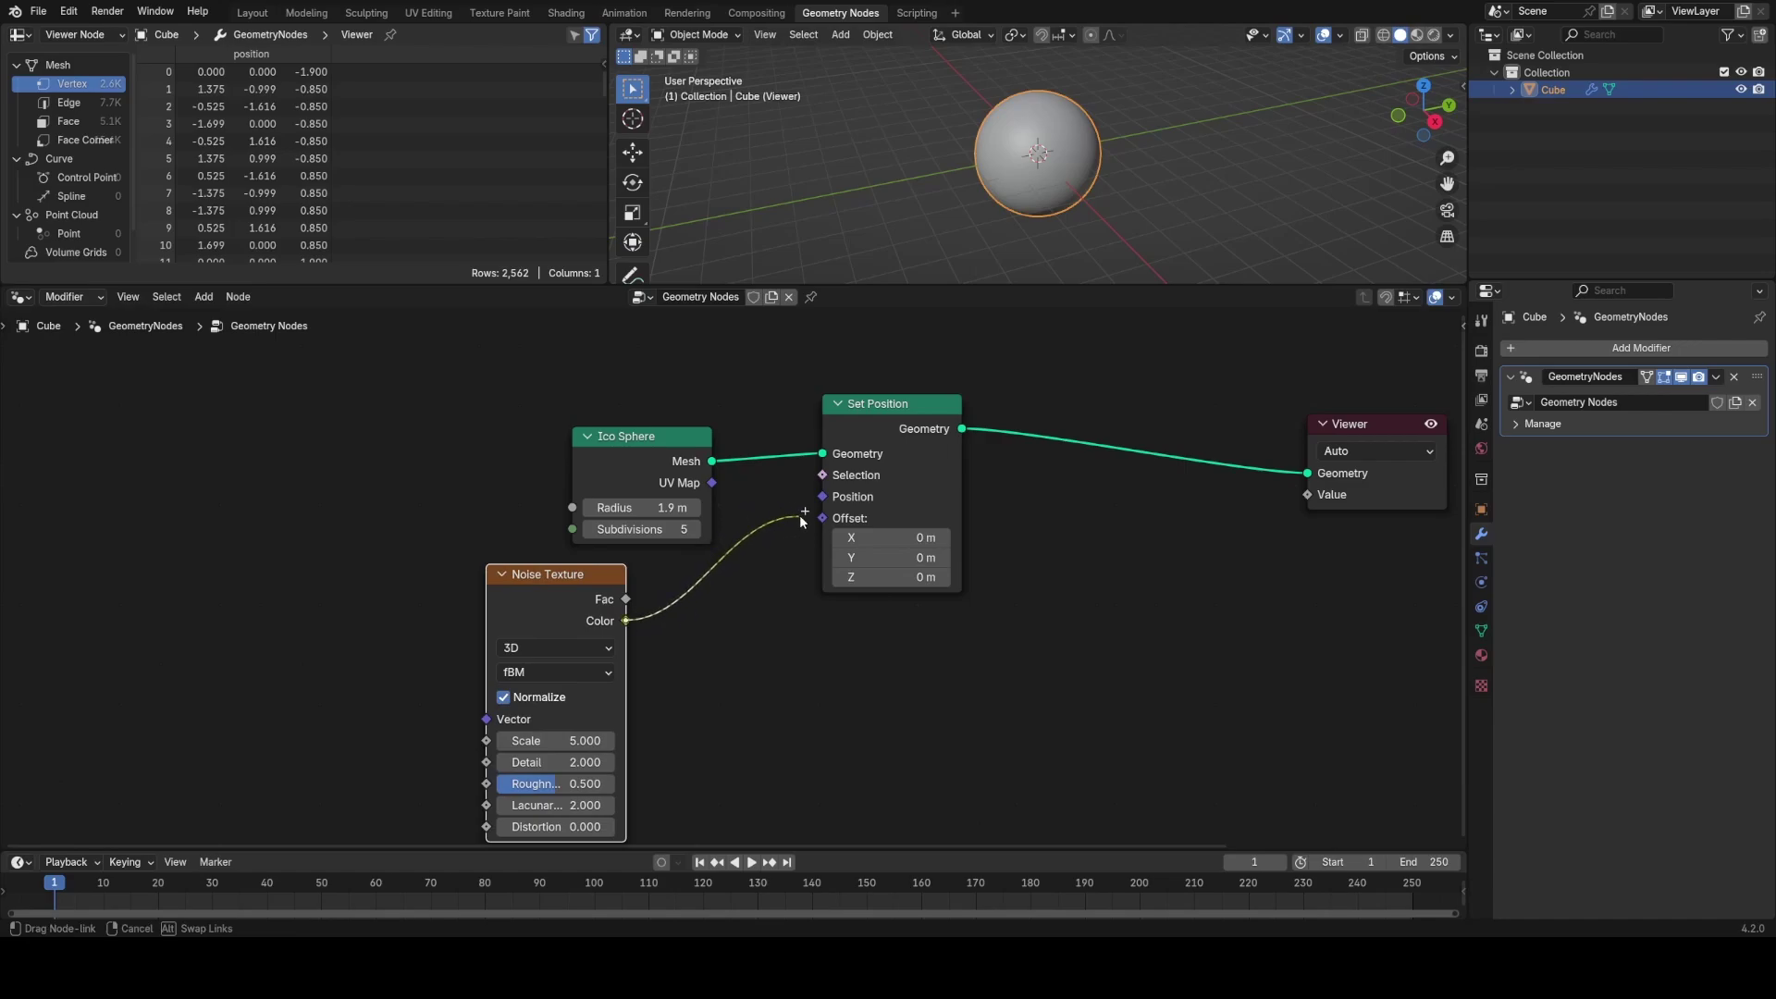
left_click_drag(801, 519, 821, 518)
Step: Turn off Normalize on the Noise Texture and set its scale to 1.0
left_click_drag(564, 575, 372, 596)
left_click(556, 691)
left_click_drag(389, 750, 344, 750)
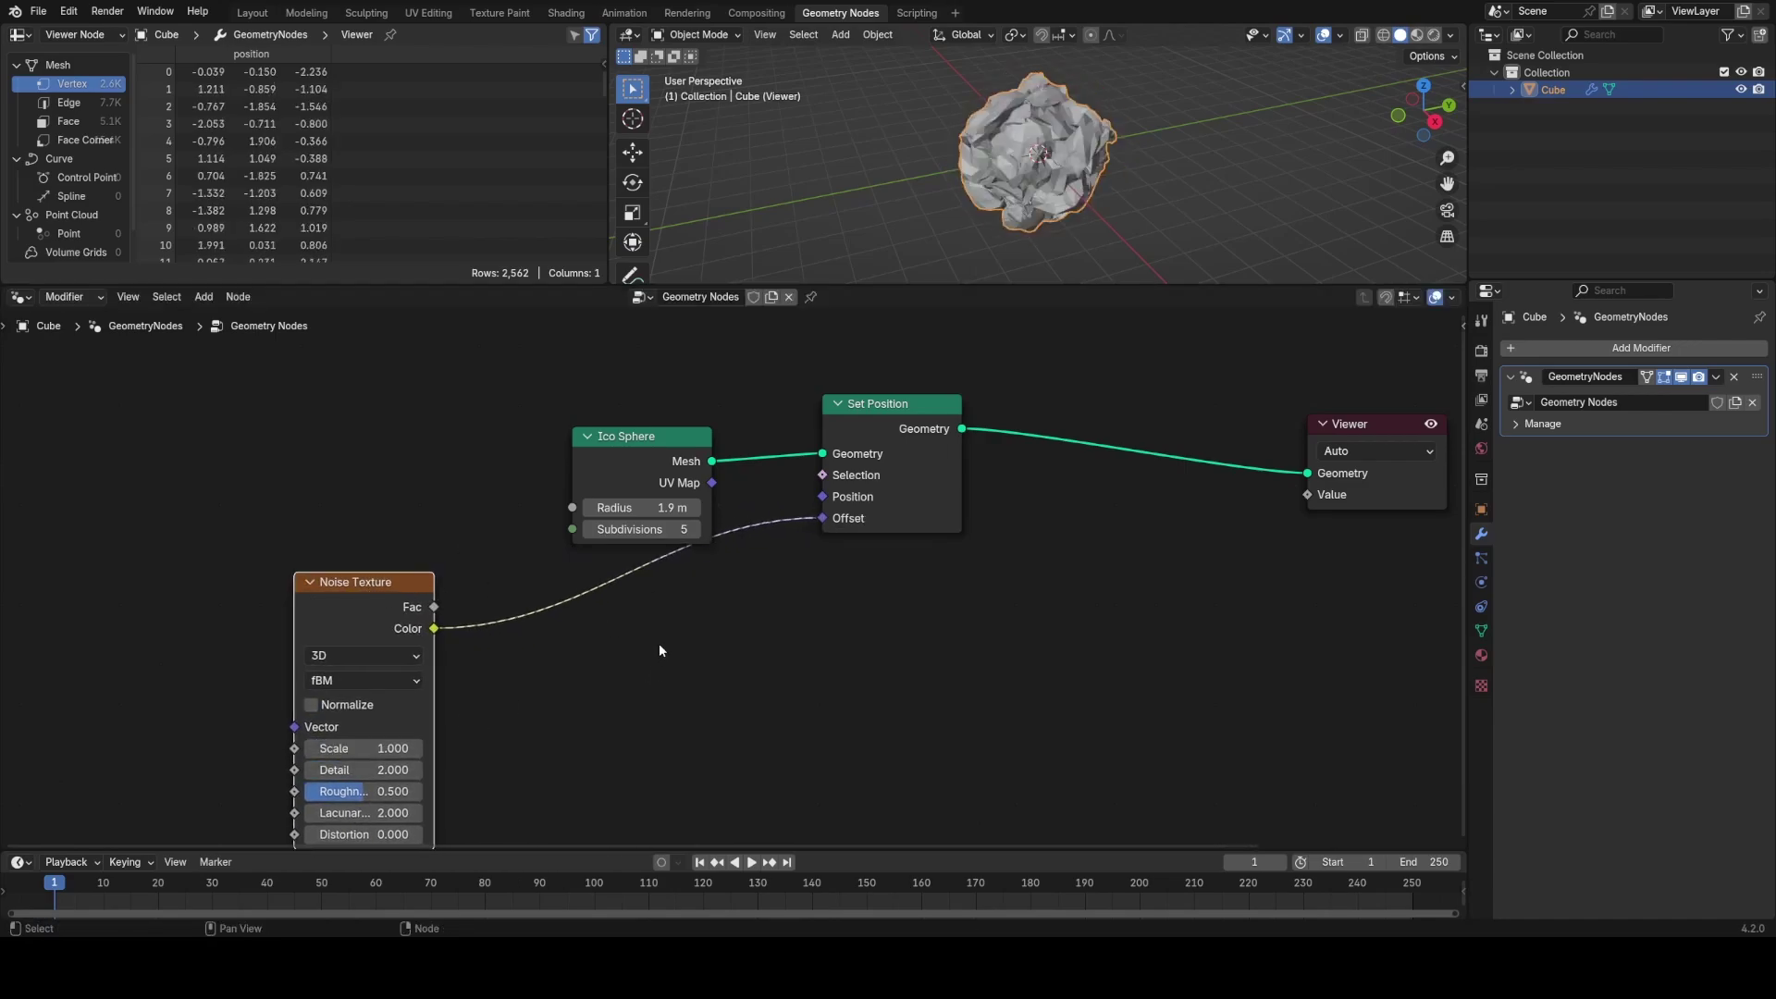
Step: Insert a Vector Math node set to Scale between the Noise Texture and the Set Position offset
middle_click_drag(649, 621, 681, 503)
key("shift+a")
left_click(675, 497)
type("ve")
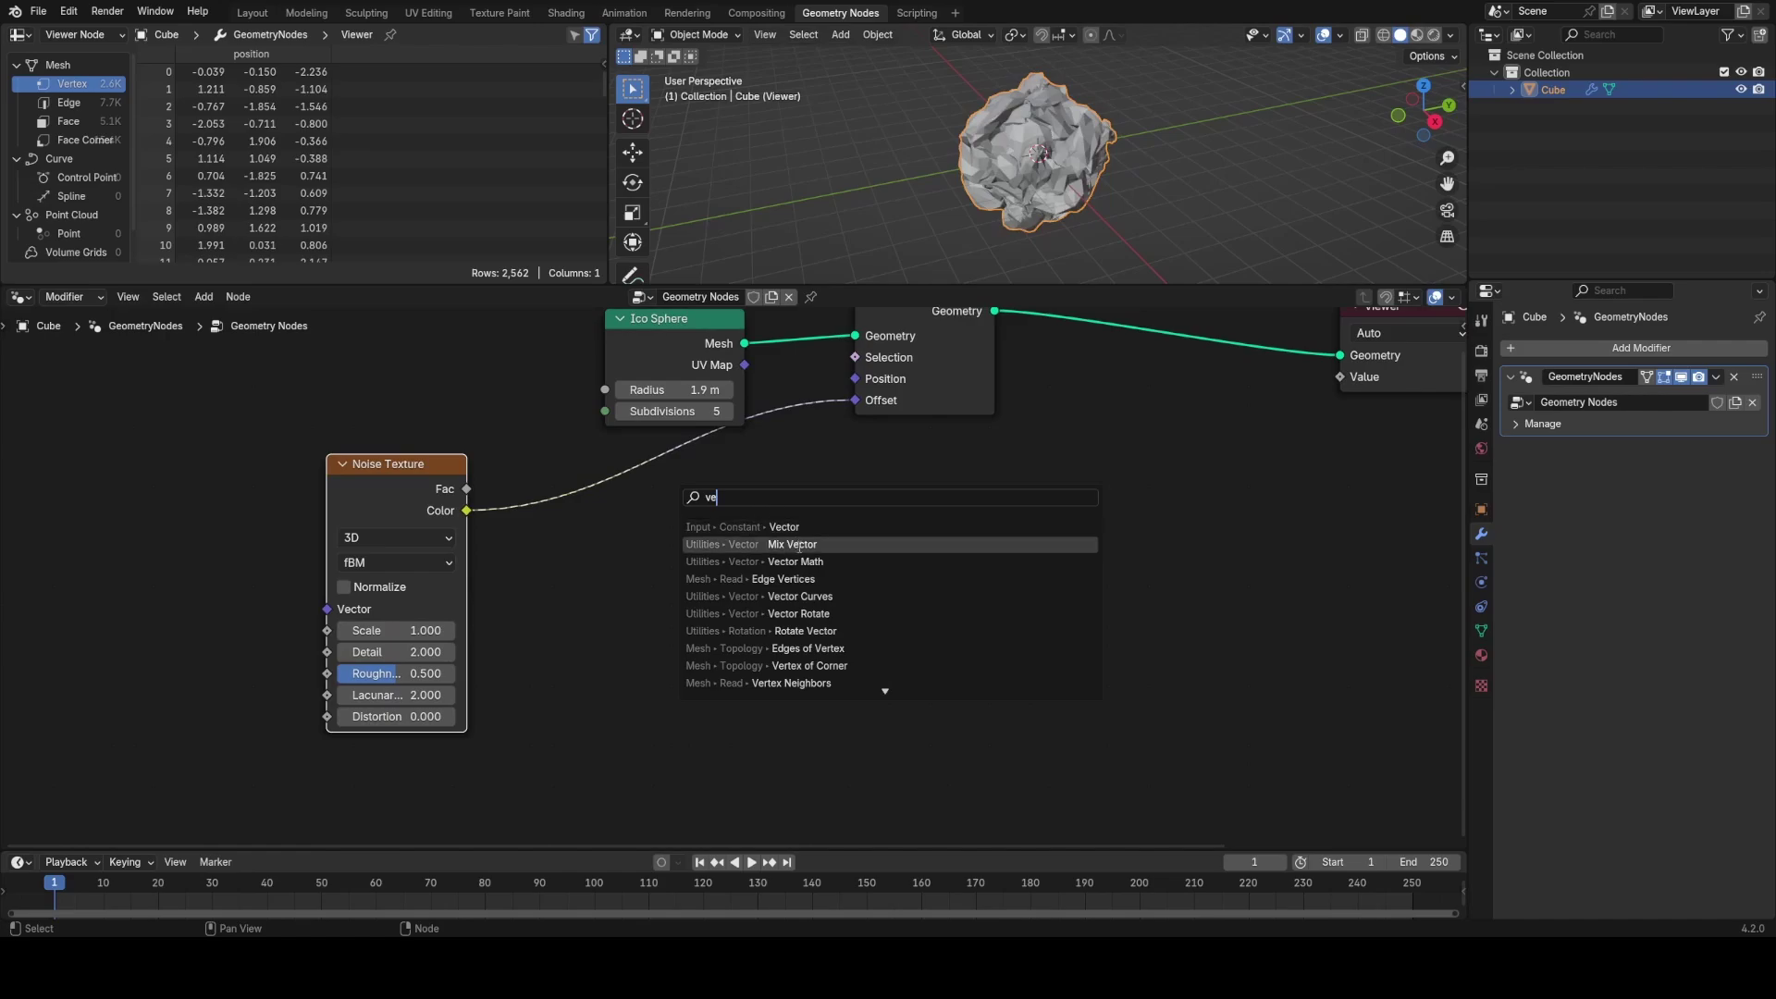
left_click(742, 561)
left_click(587, 452)
left_click(640, 515)
left_click(629, 863)
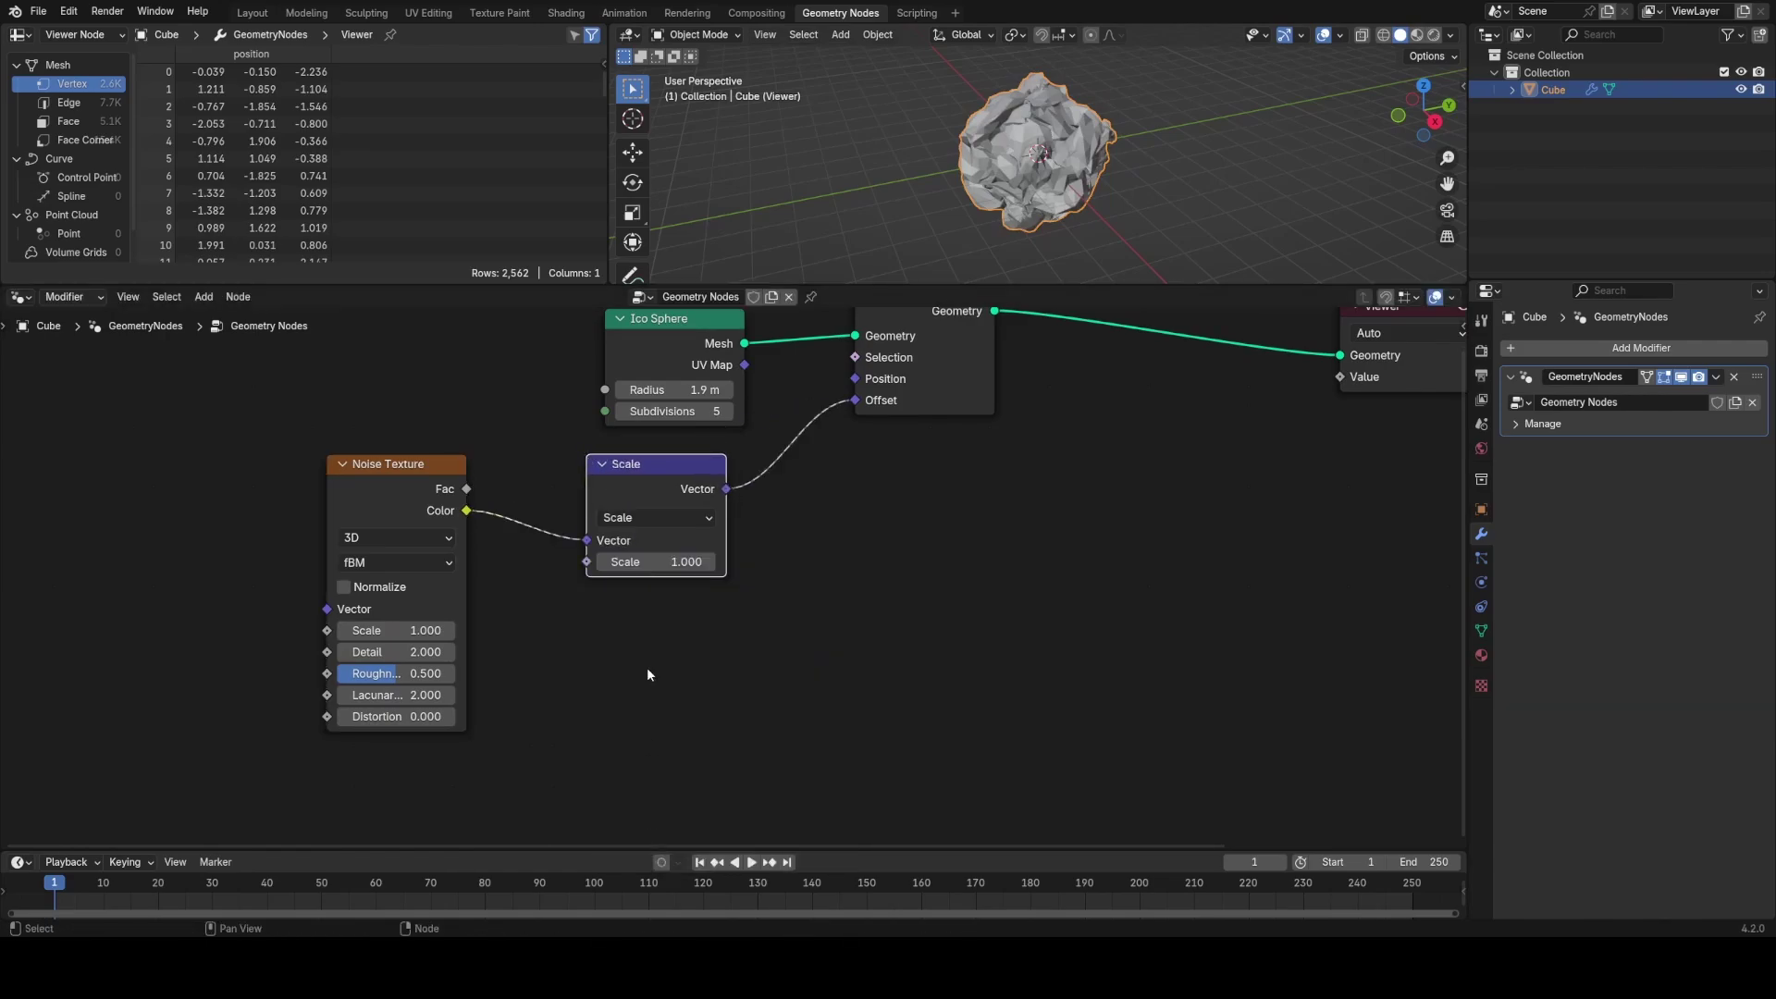
Step: Set the Vector Math node's scale factor to 0.3
left_click(600, 565)
left_click(599, 565)
left_click(599, 565)
left_click(599, 565)
left_click(599, 564)
left_click(600, 564)
left_click(599, 564)
left_click(599, 564)
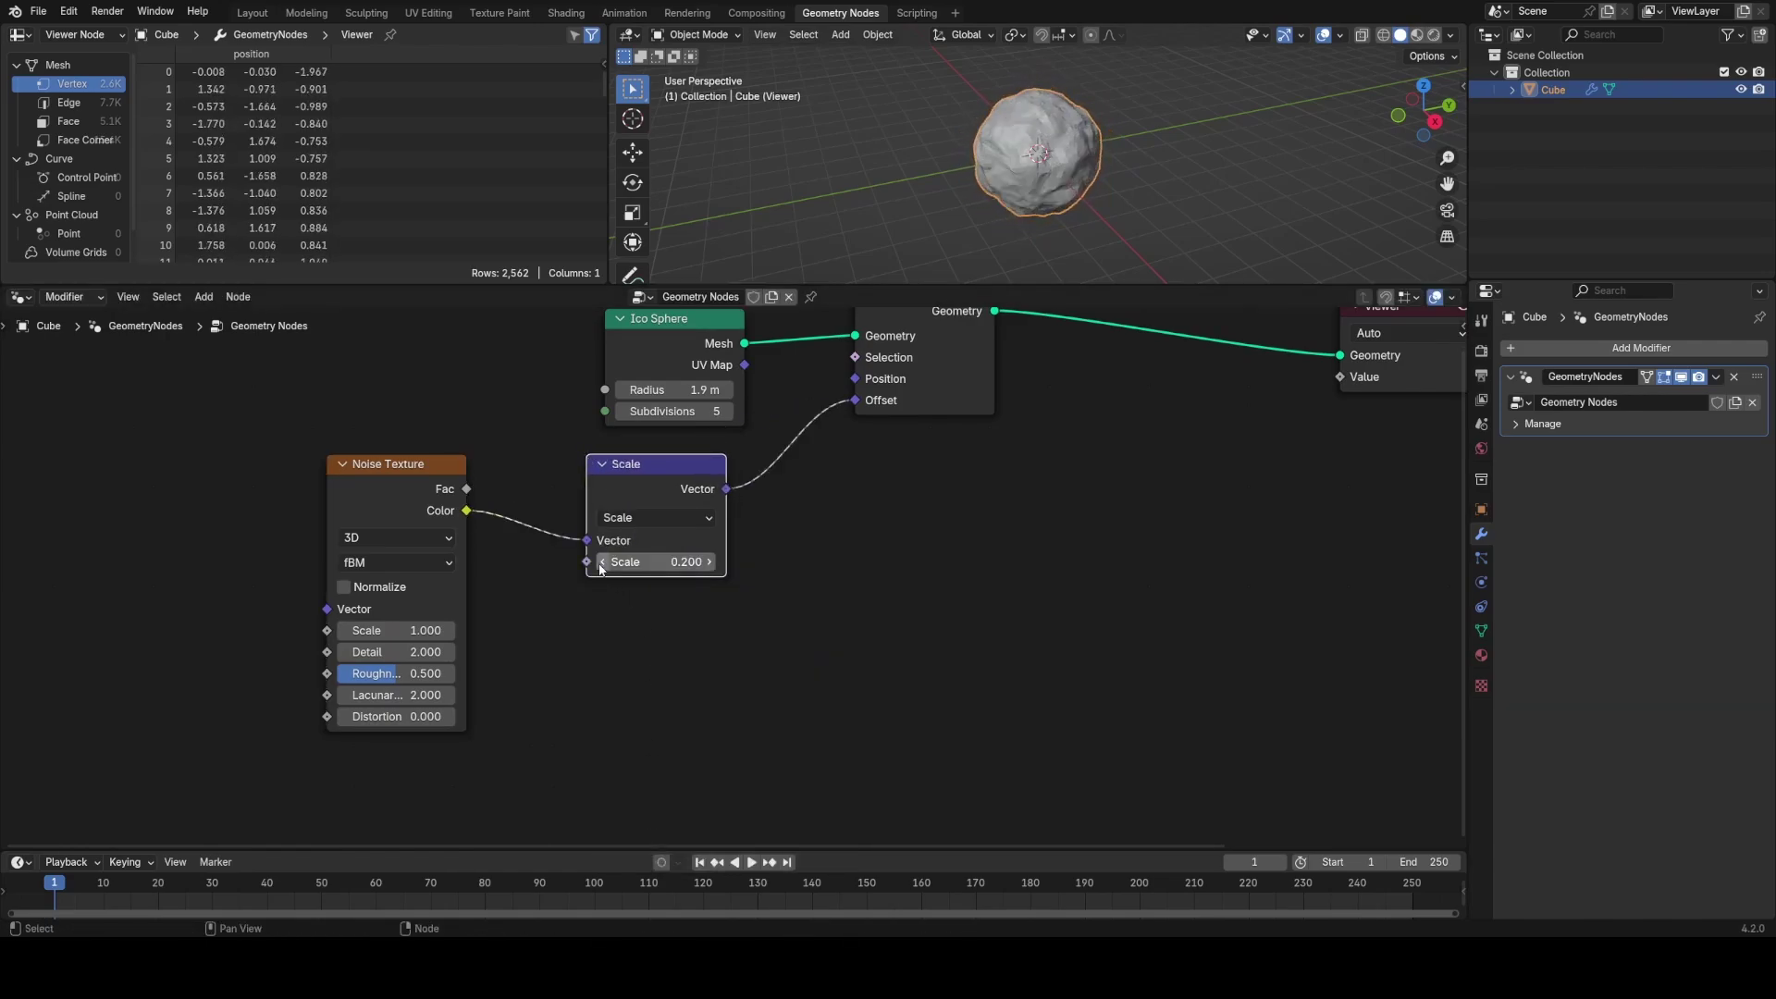
left_click(709, 561)
Step: Set the Noise Texture's scale to 0.84 and roughness to 0, and raise the vector scale factor to 0.35
left_click_drag(410, 631, 395, 630)
middle_click_drag(458, 620, 303, 765)
scroll(304, 765, "down", 2)
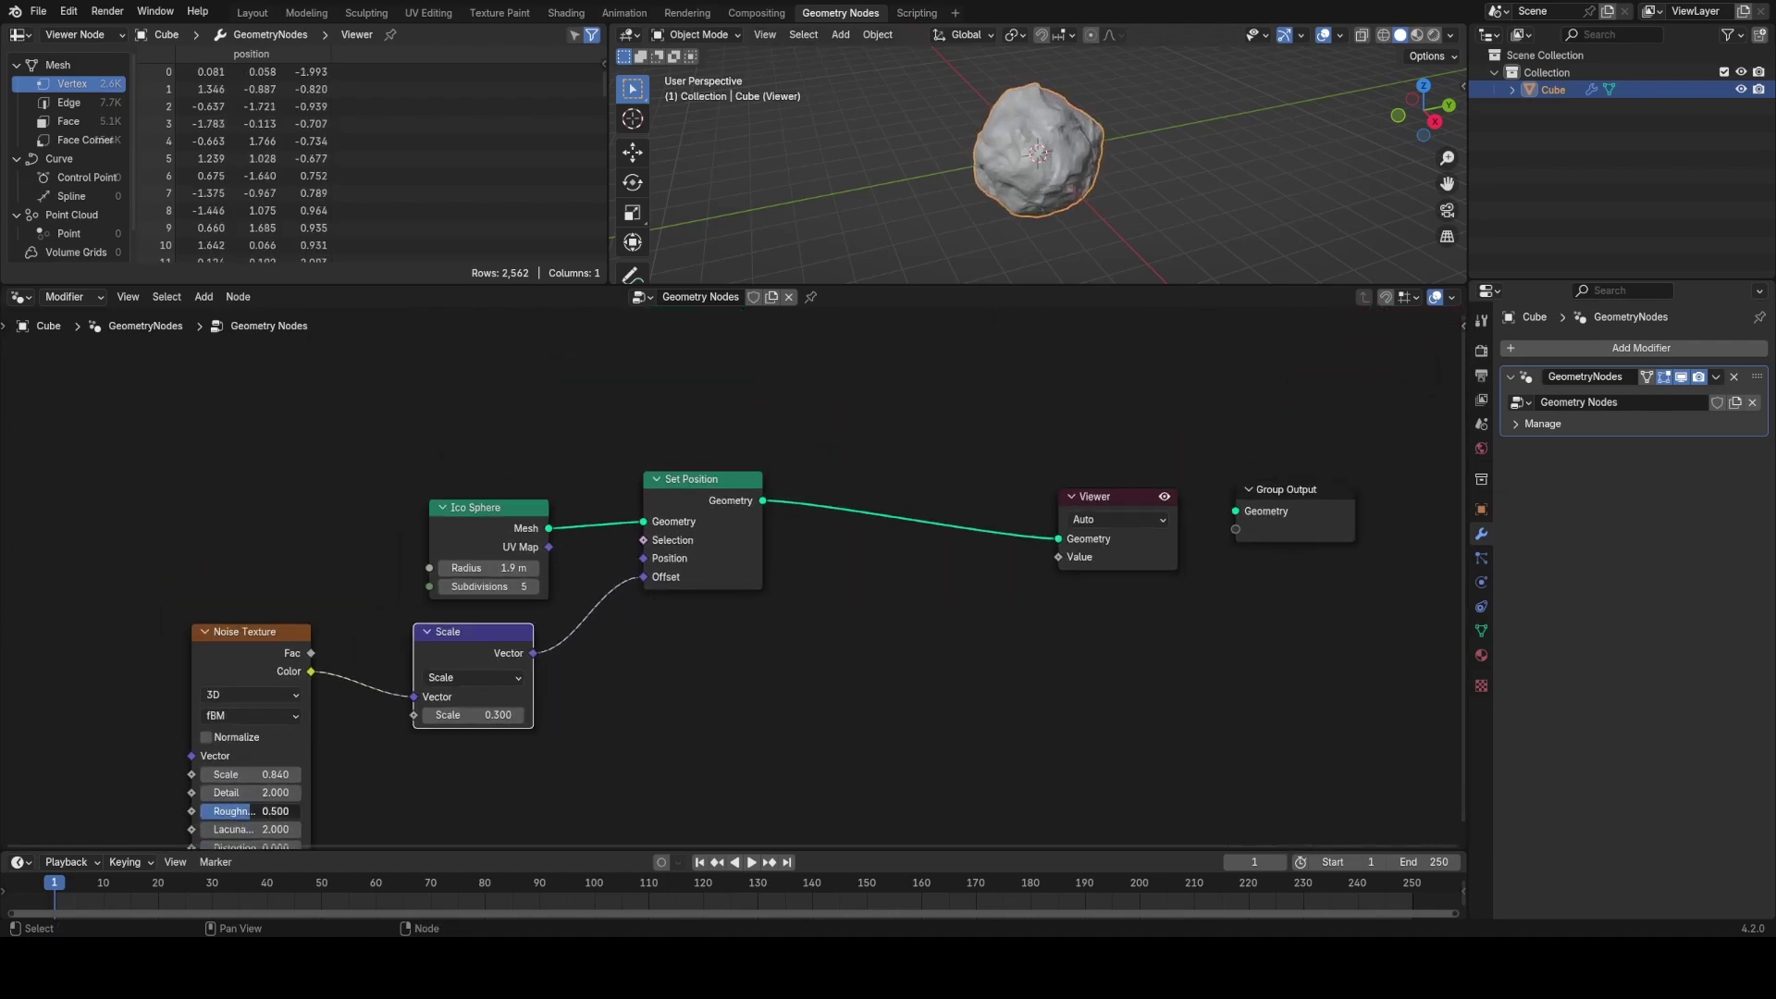
left_click_drag(250, 811, 203, 811)
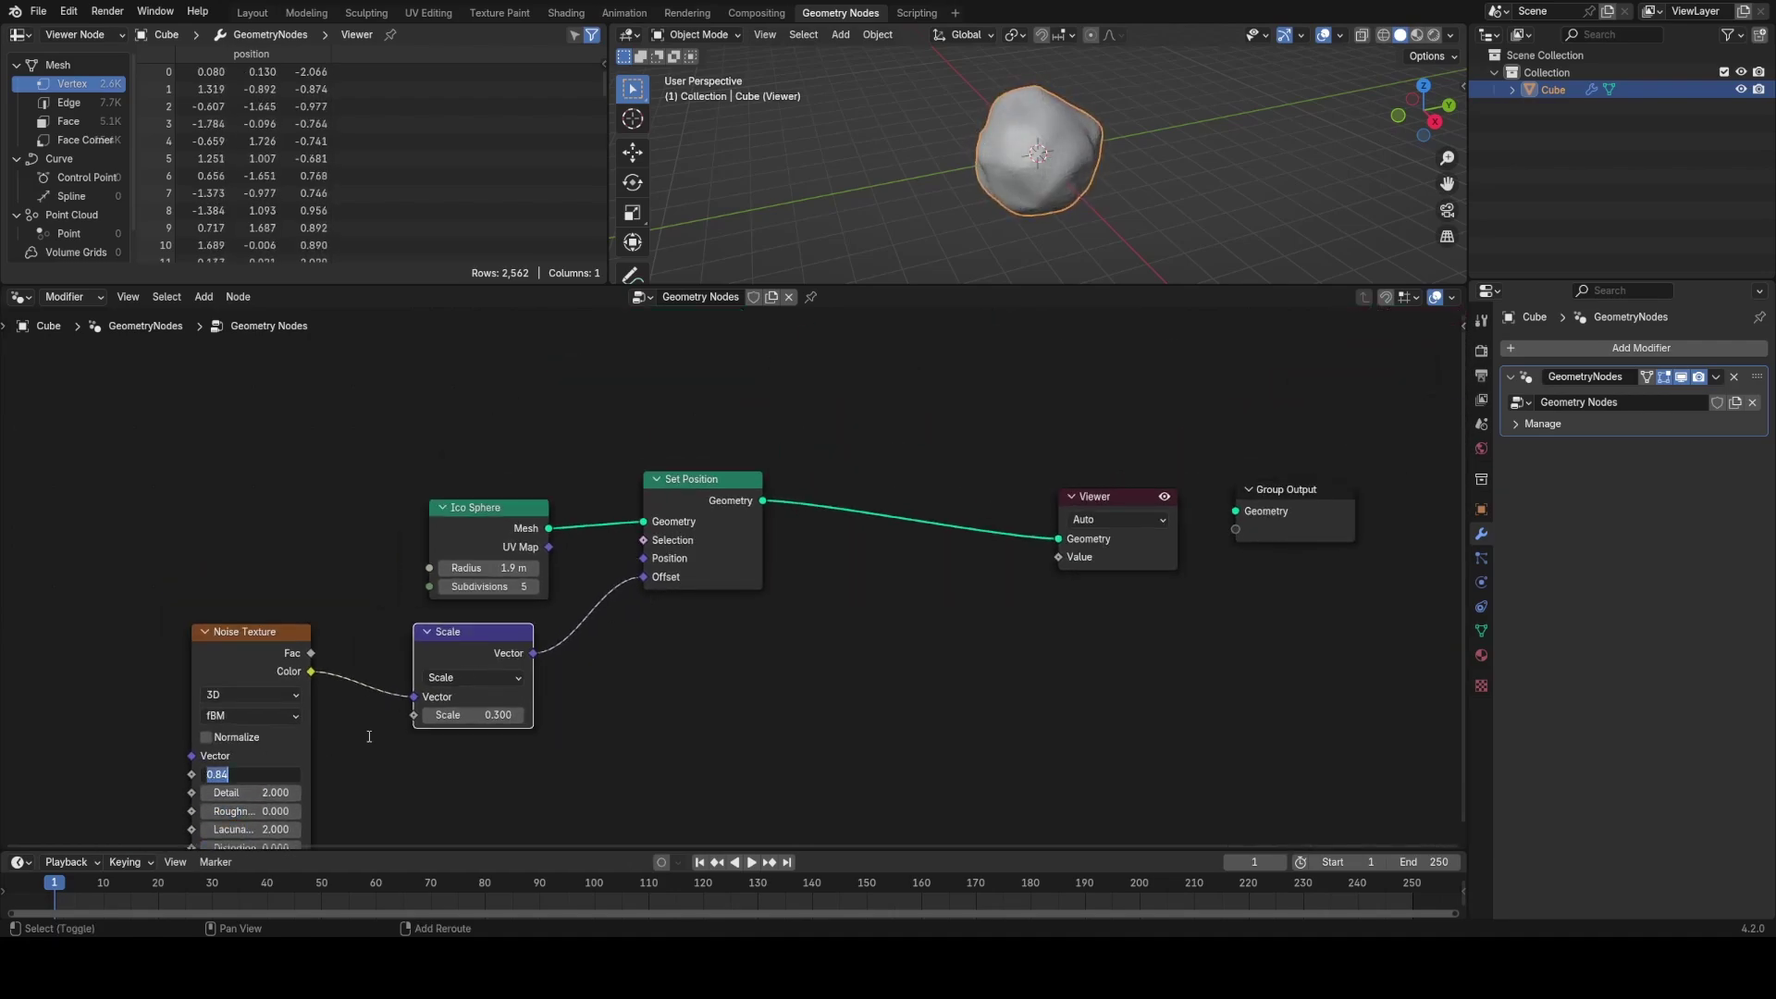
left_click(474, 715)
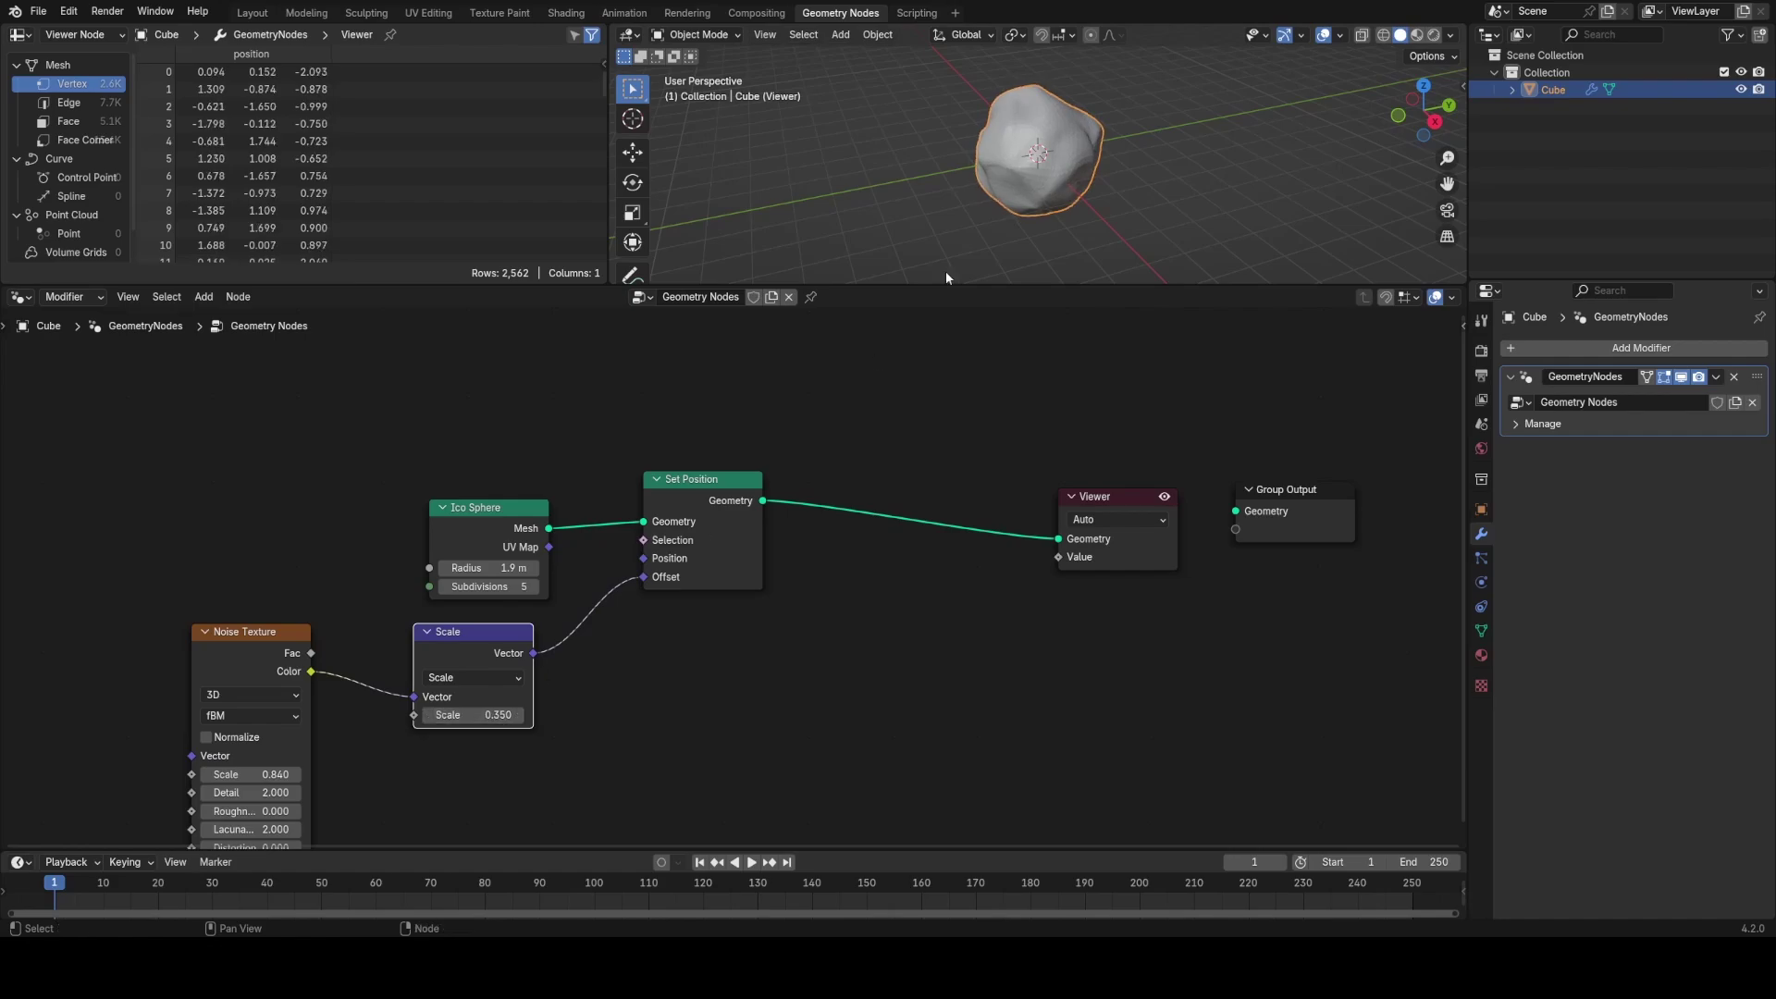
Step: Check the deformed sphere in the viewport and delete the Viewer node
middle_click_drag(946, 277, 888, 268)
scroll(695, 587, "down", 1)
left_click_drag(916, 524, 965, 566)
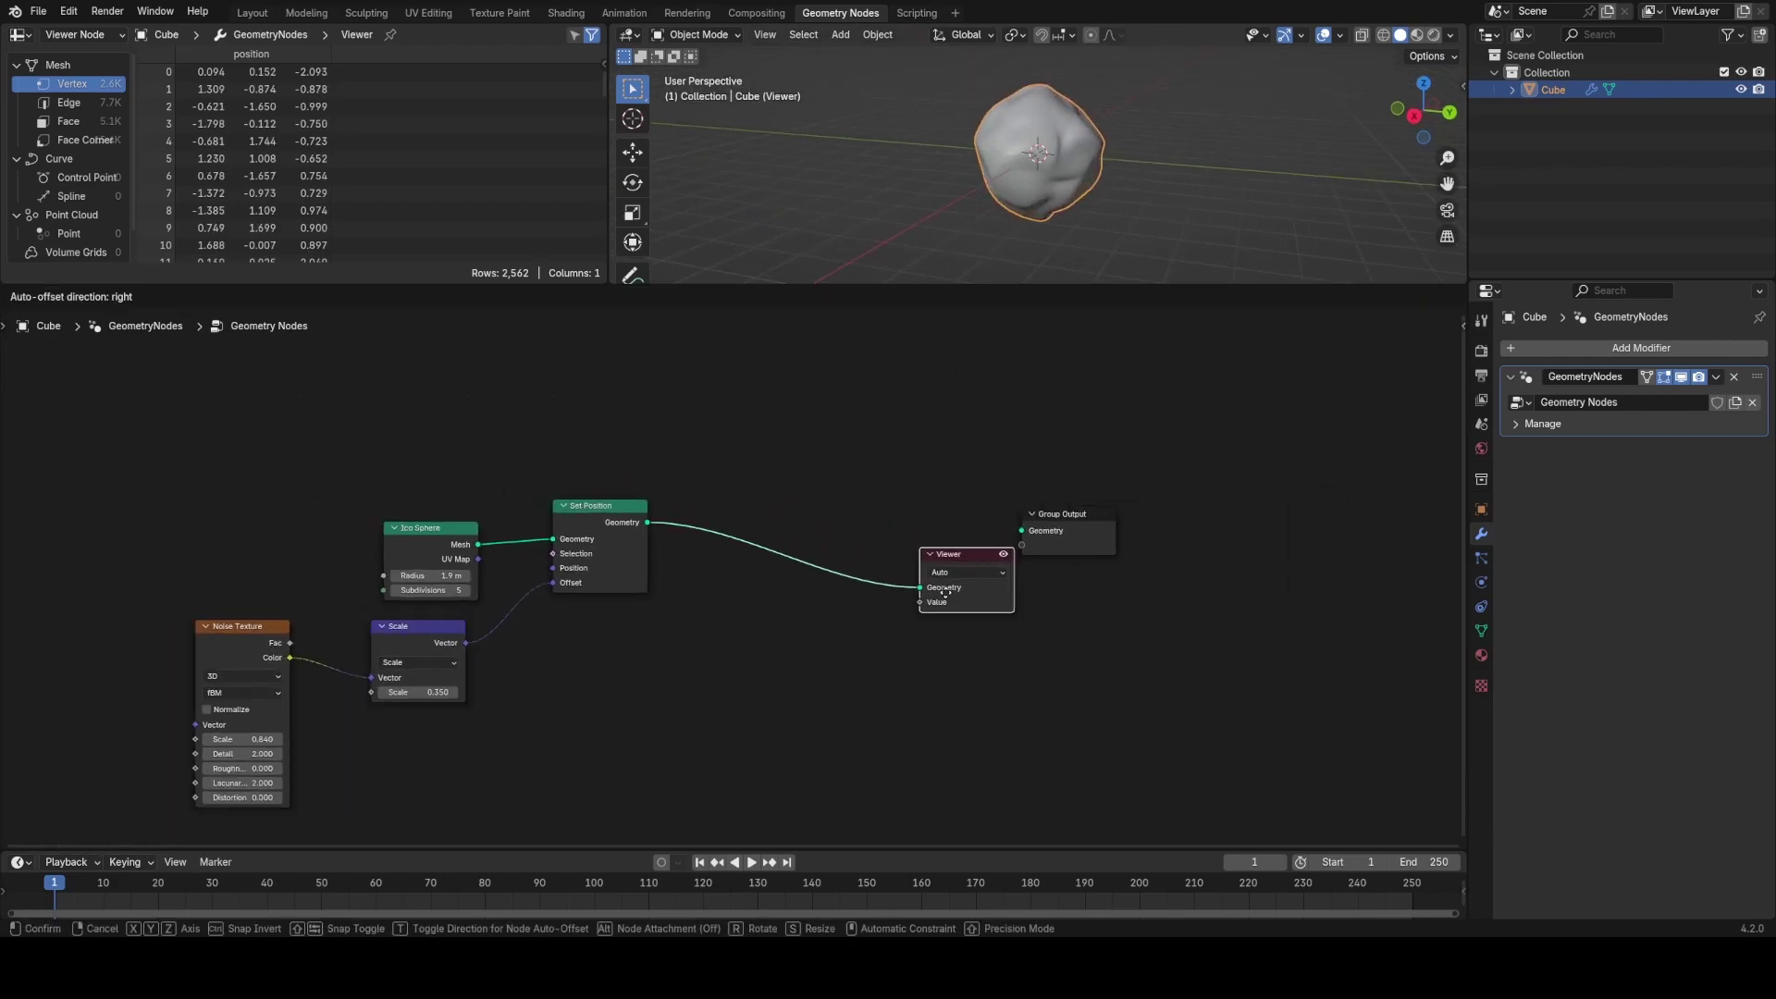
middle_click_drag(1033, 108, 1036, 167)
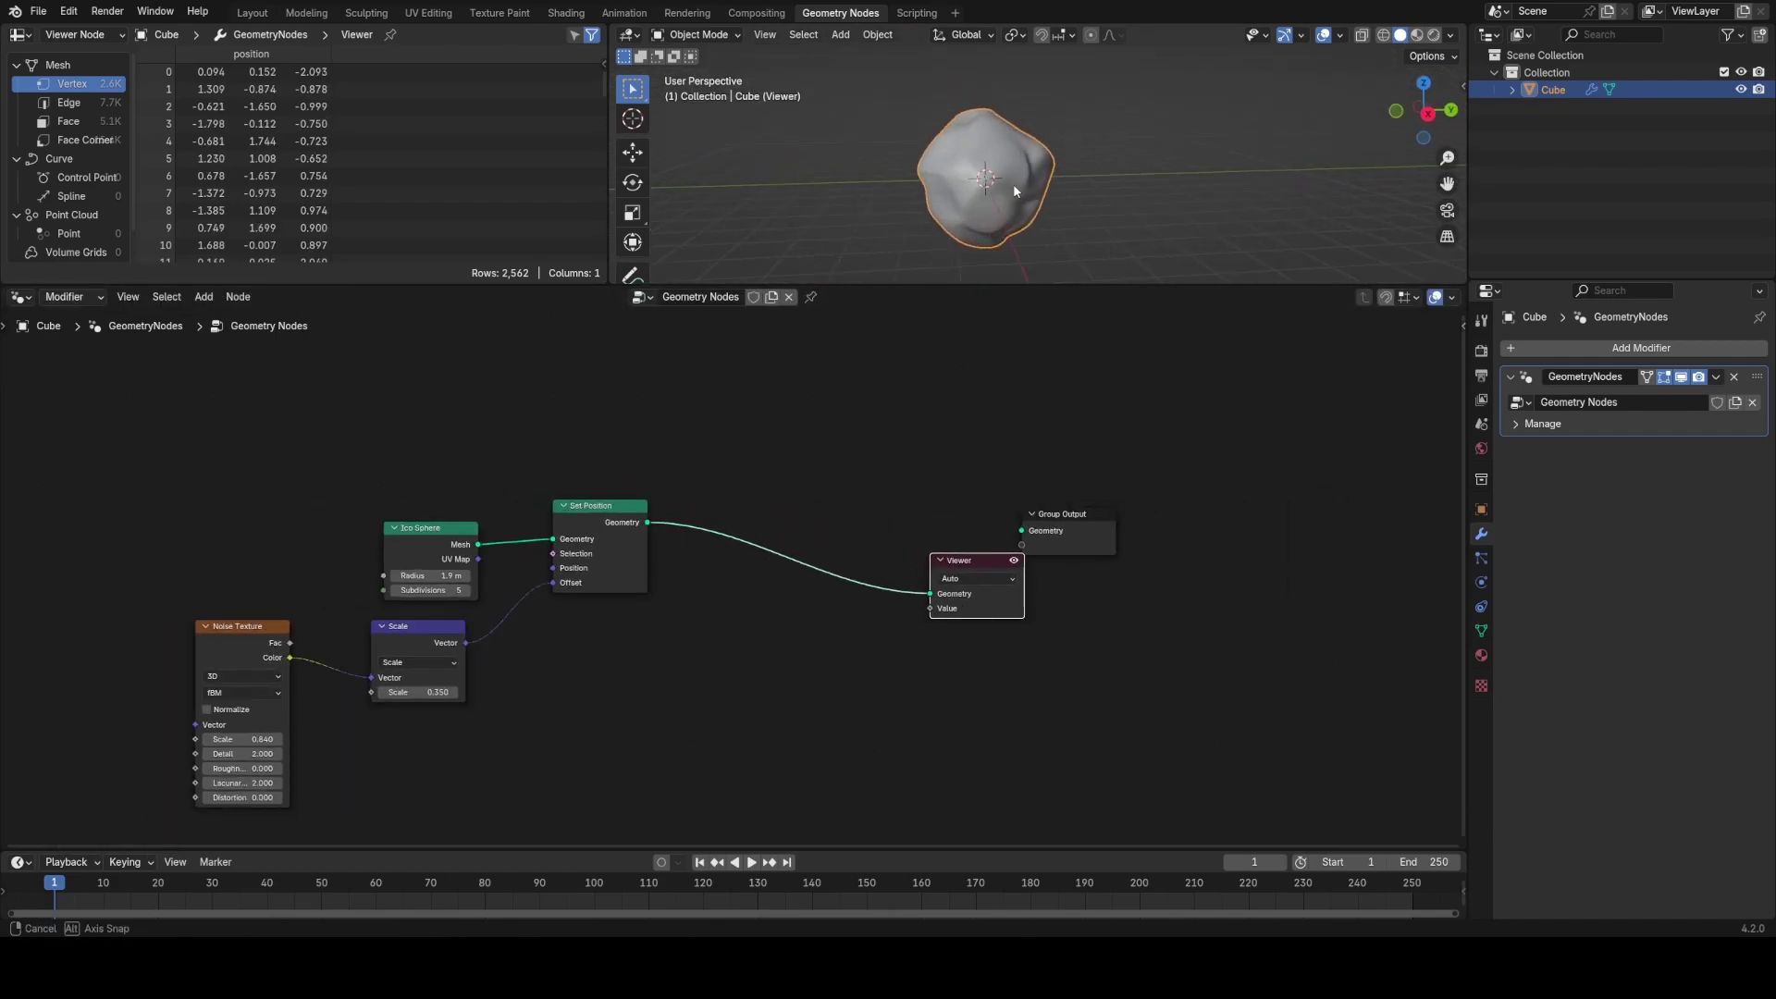
scroll(784, 548, "up", 2)
key("x")
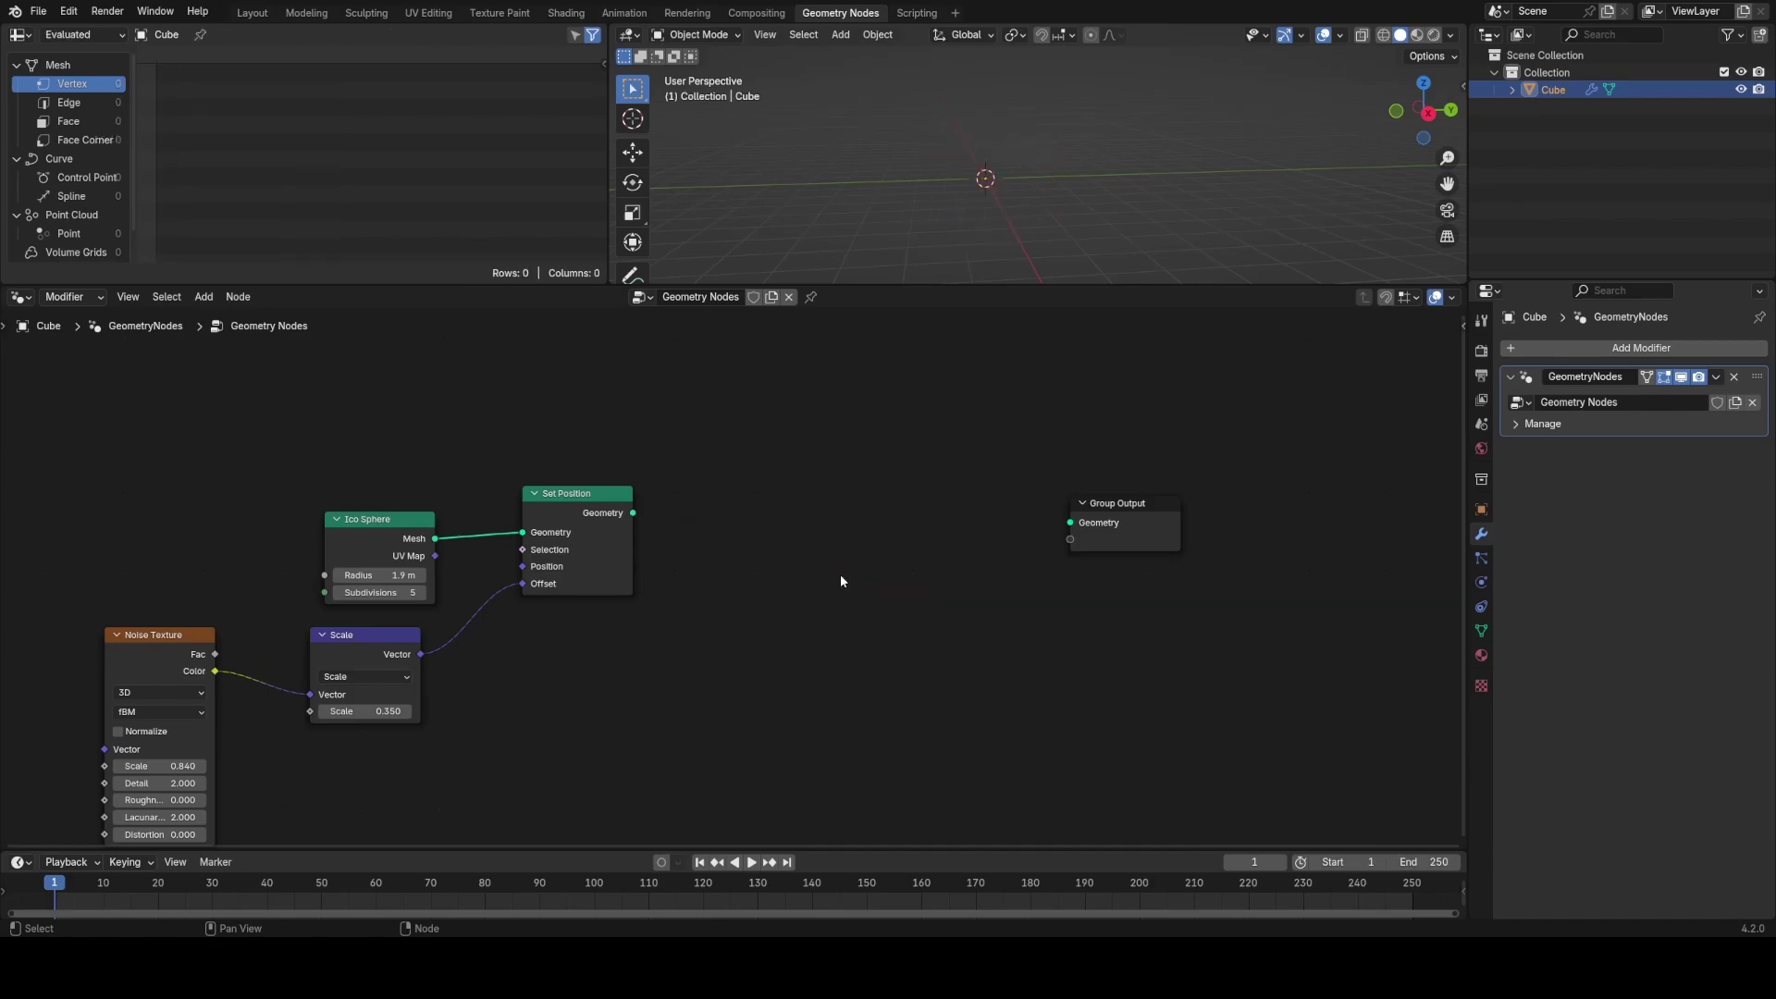
Step: Add a Distribute Points on Faces node and feed it the Set Position geometry as its mesh
key("shift+a")
type("d")
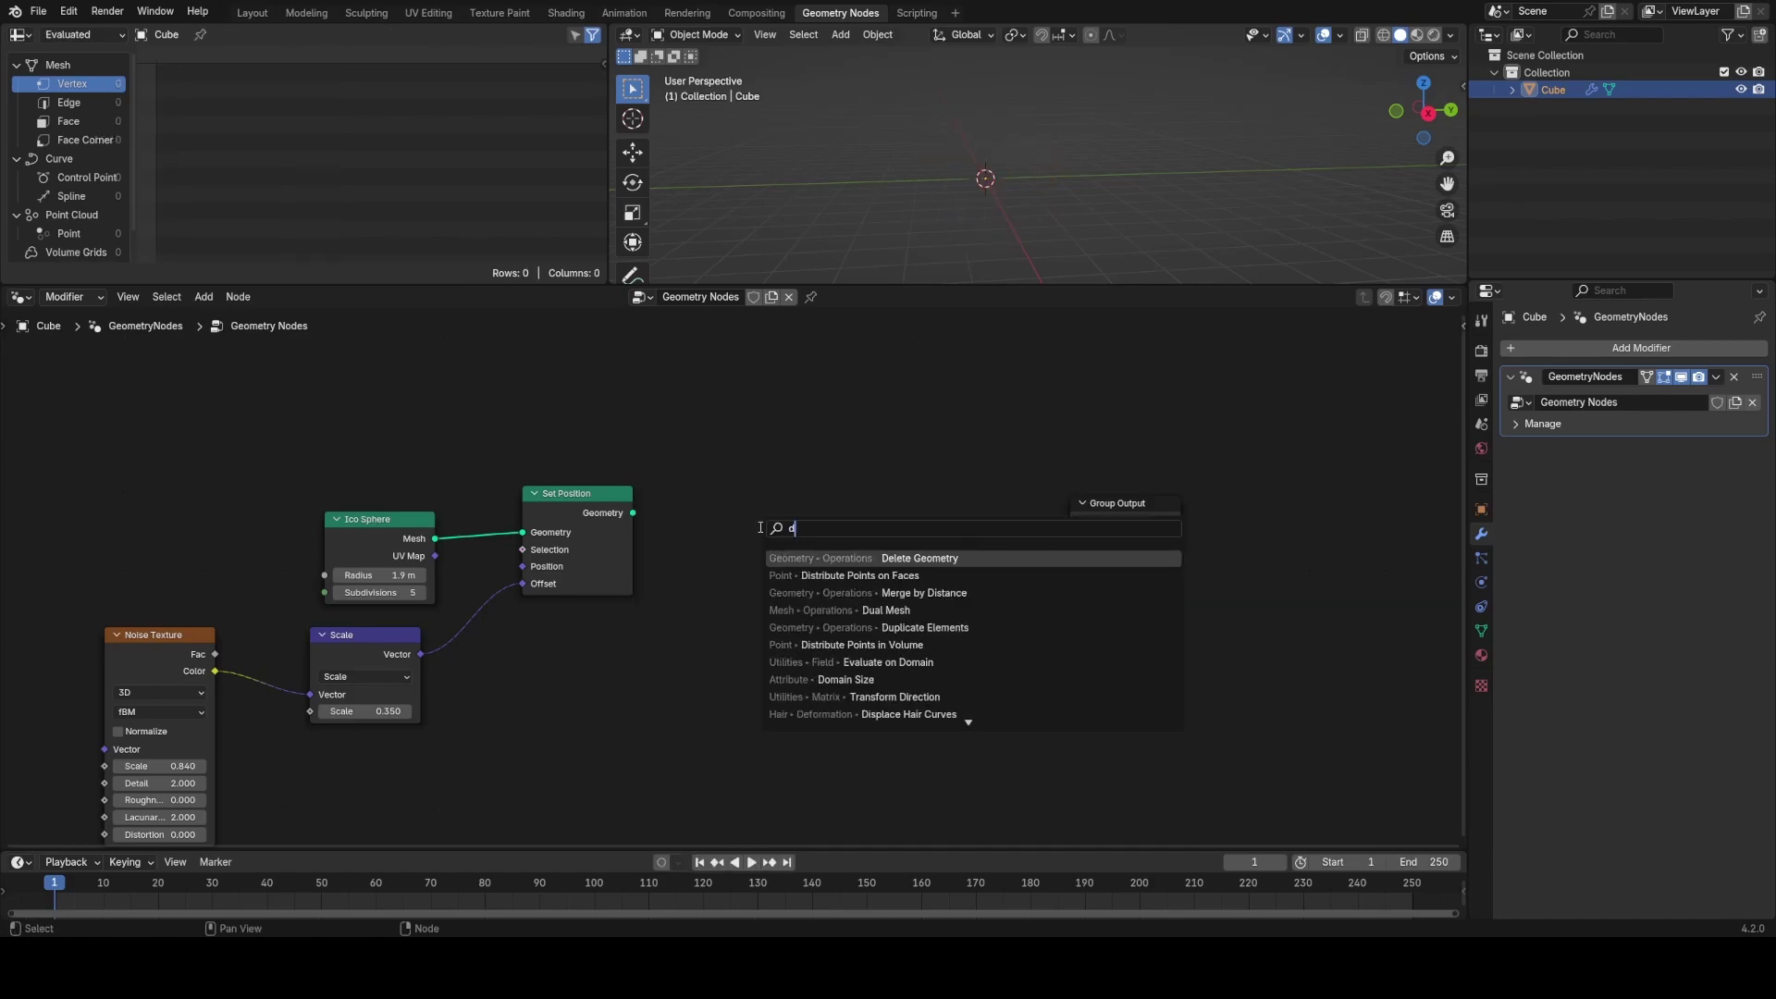
type("istri")
key("Return")
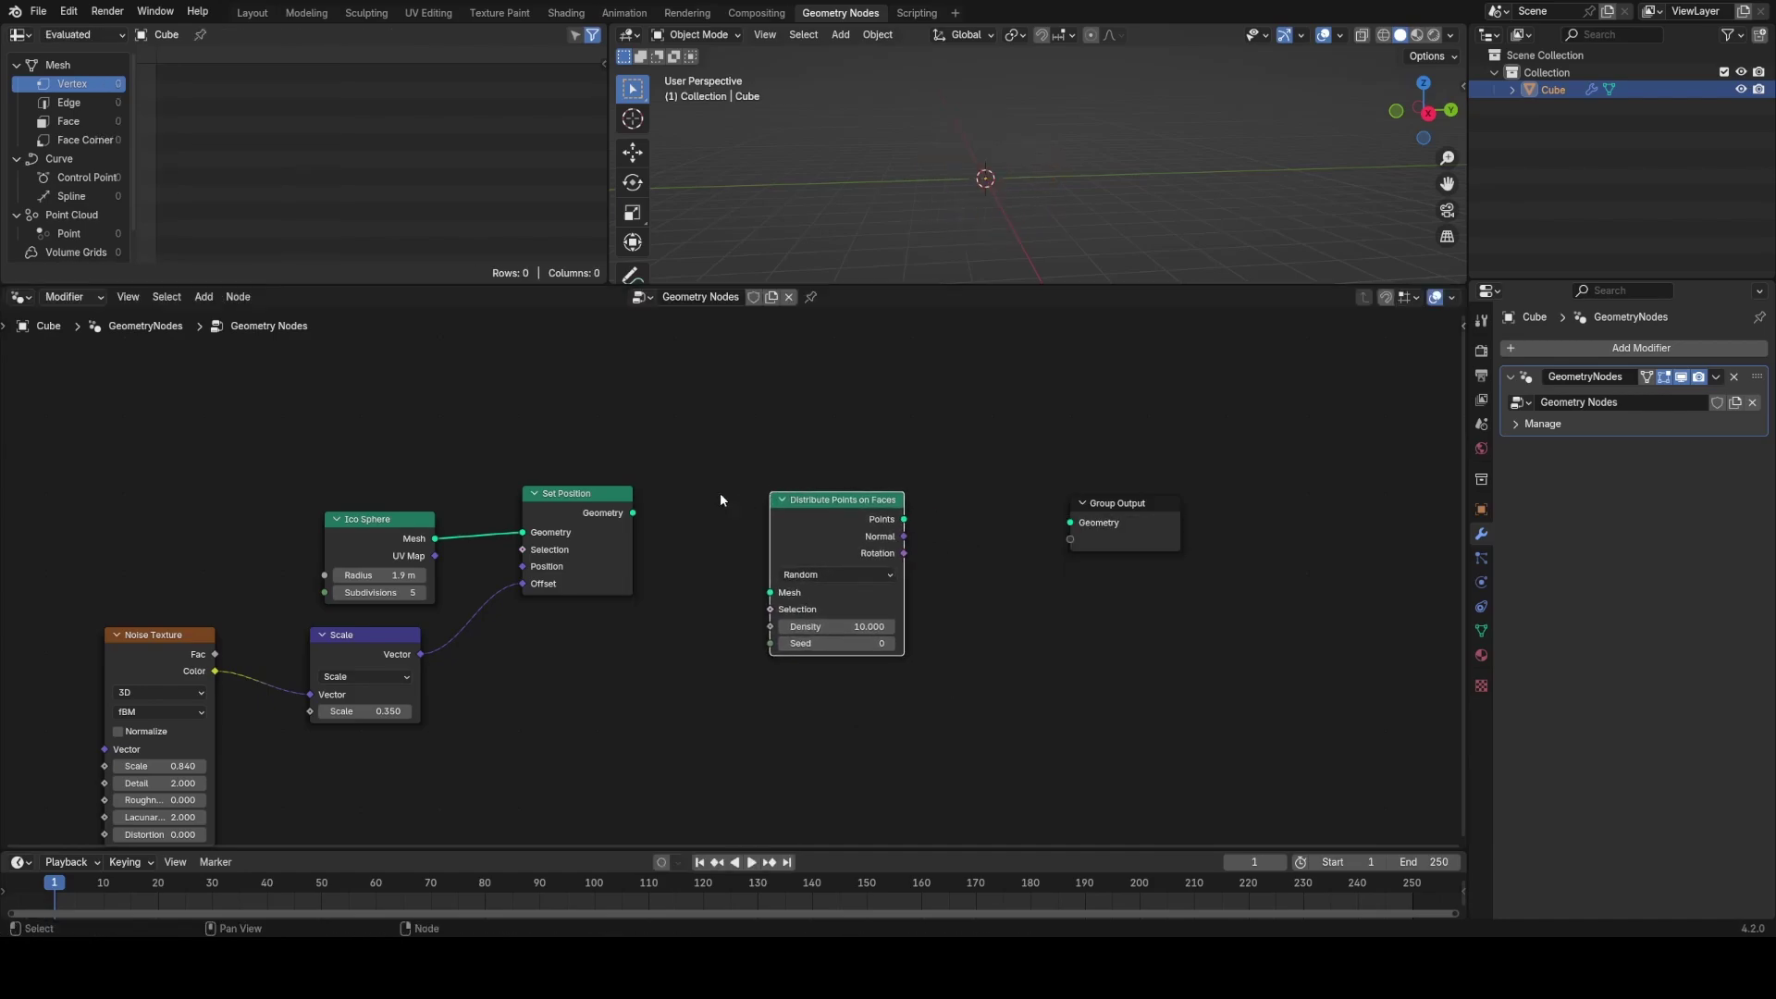
left_click_drag(901, 508, 903, 506)
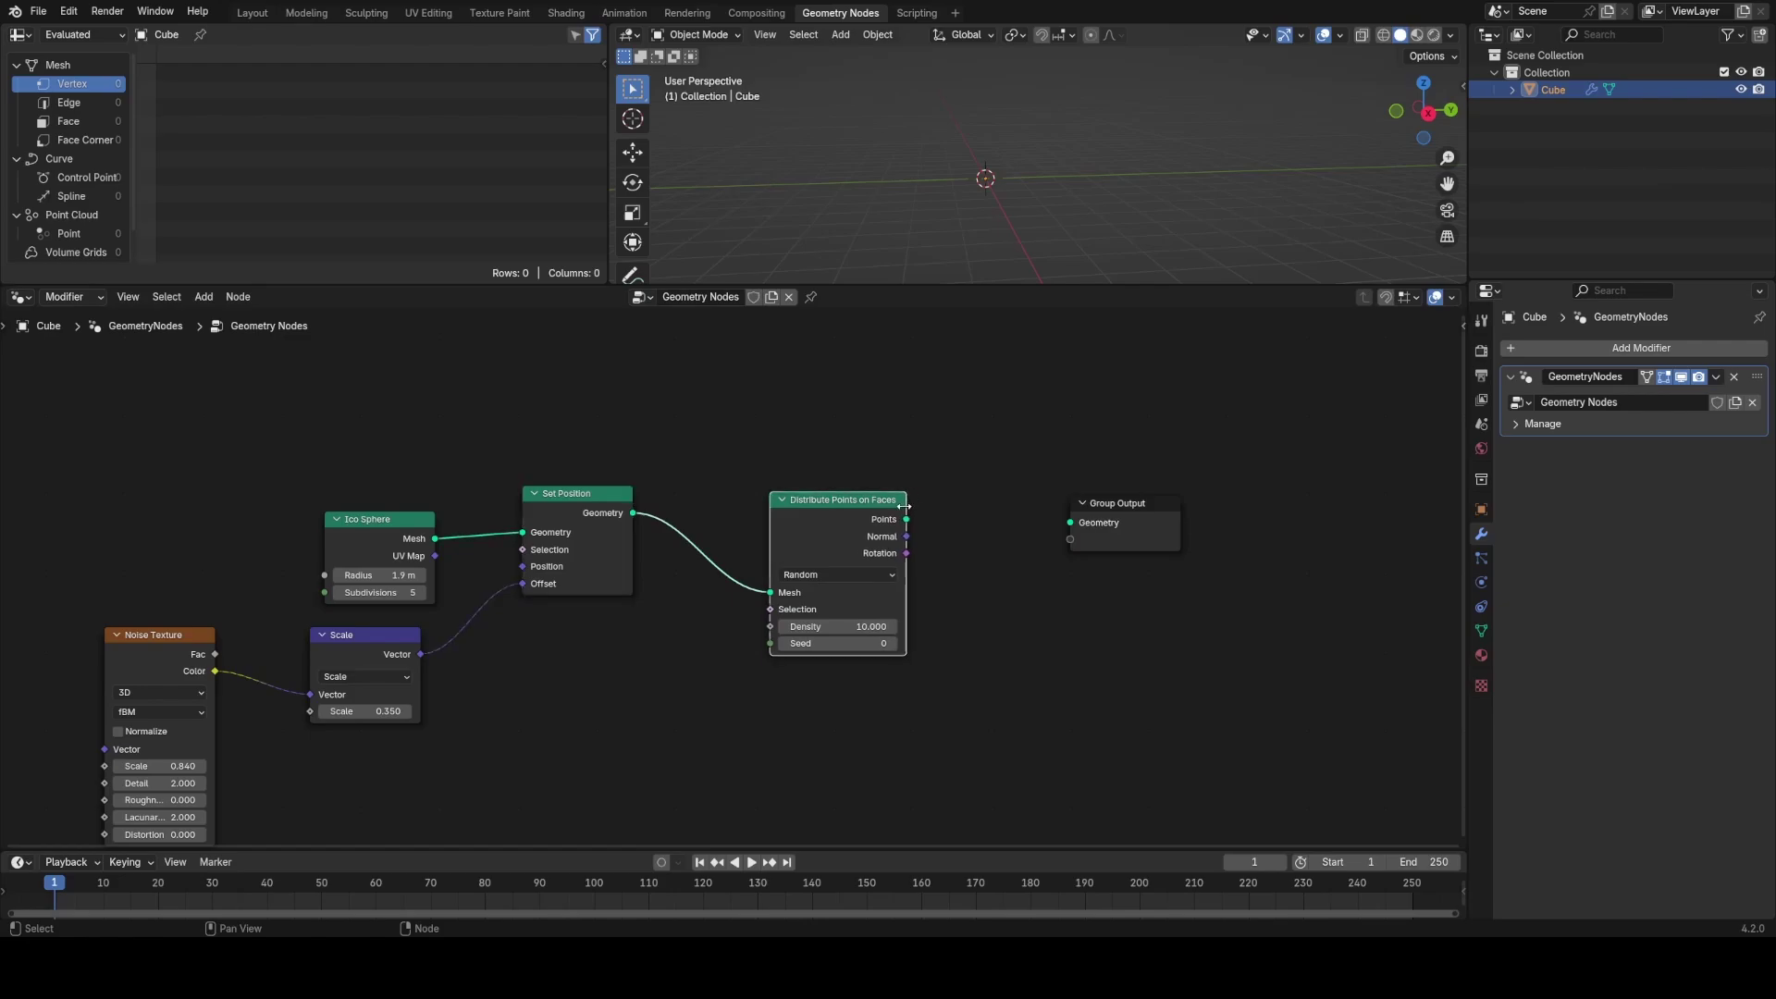
Step: Connect the distributed points to the Group Output and move the output node farther away
left_click_drag(1066, 528, 1069, 527)
middle_click_drag(1025, 576, 836, 536)
left_click_drag(916, 503, 1172, 504)
scroll(959, 103, "down", 5)
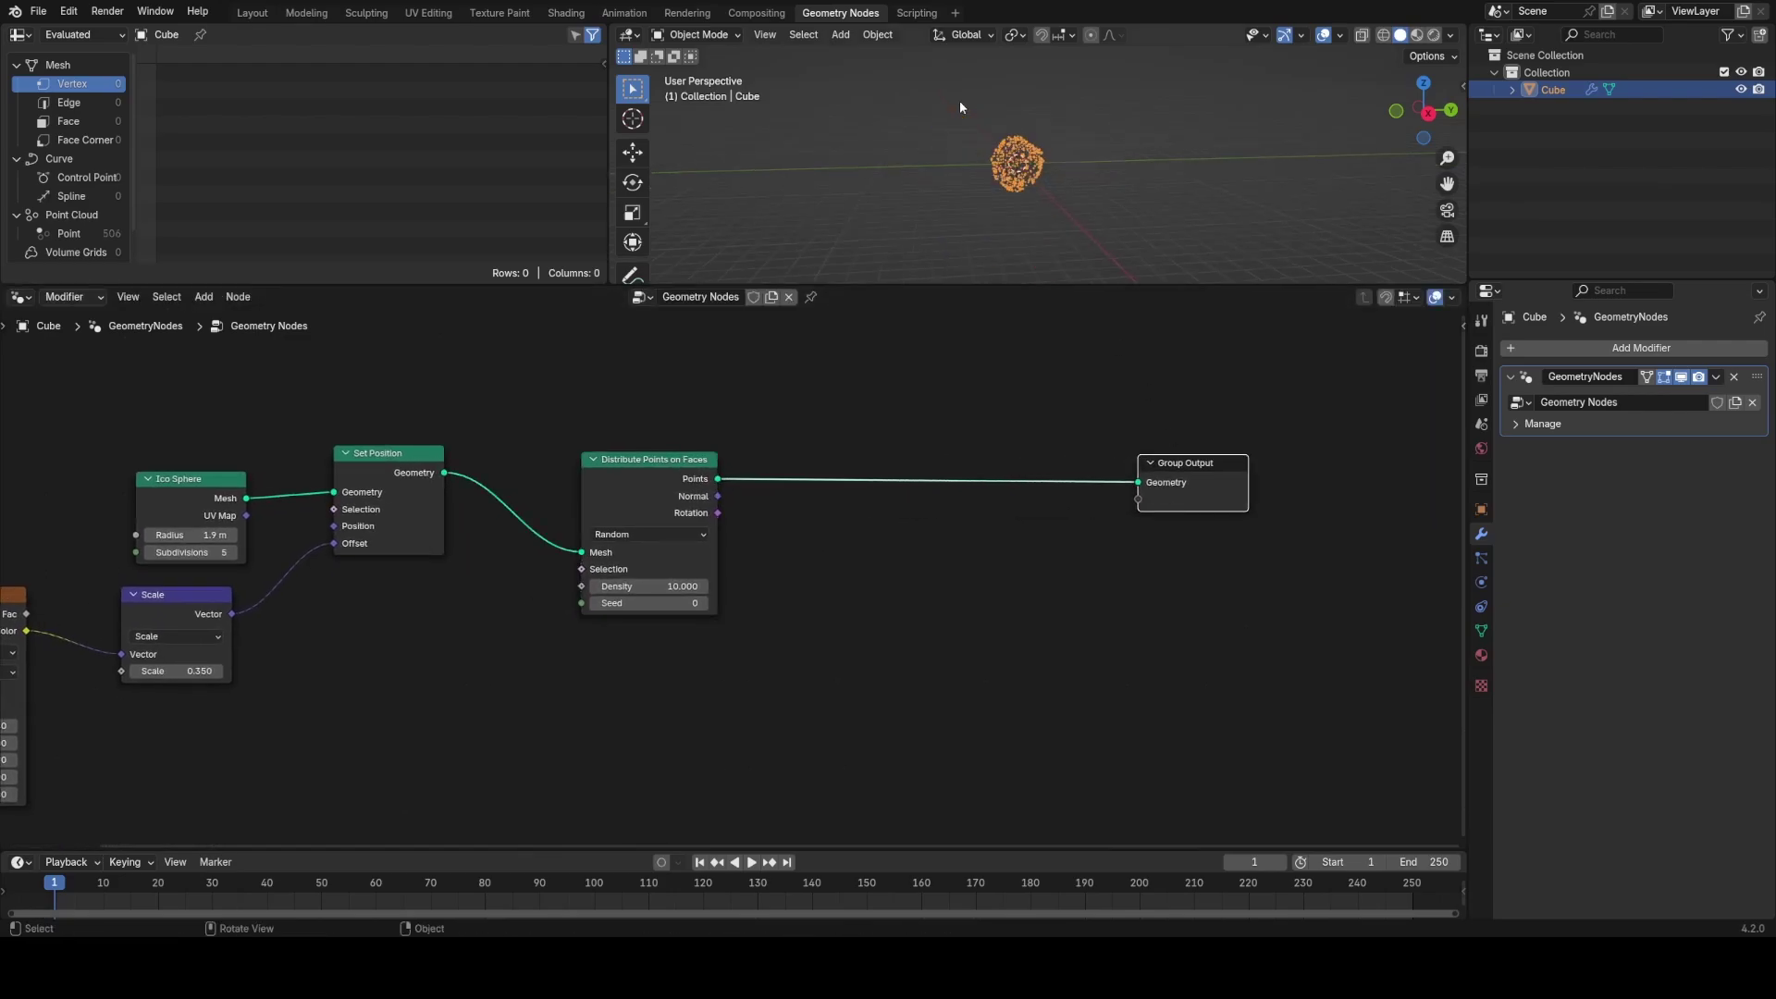
Step: Set the Ico Sphere's radius to 1 m and move the Distribute Points on Faces node closer to Set Position
middle_click_drag(1079, 207, 1001, 174)
scroll(1148, 207, "up", 6)
scroll(1036, 194, "up", 4)
scroll(955, 183, "down", 3)
scroll(278, 532, "up", 3)
key("ctrl+z")
scroll(1040, 159, "up", 3)
middle_click_drag(927, 506, 807, 483)
left_click_drag(652, 449, 564, 438)
scroll(980, 139, "down", 4)
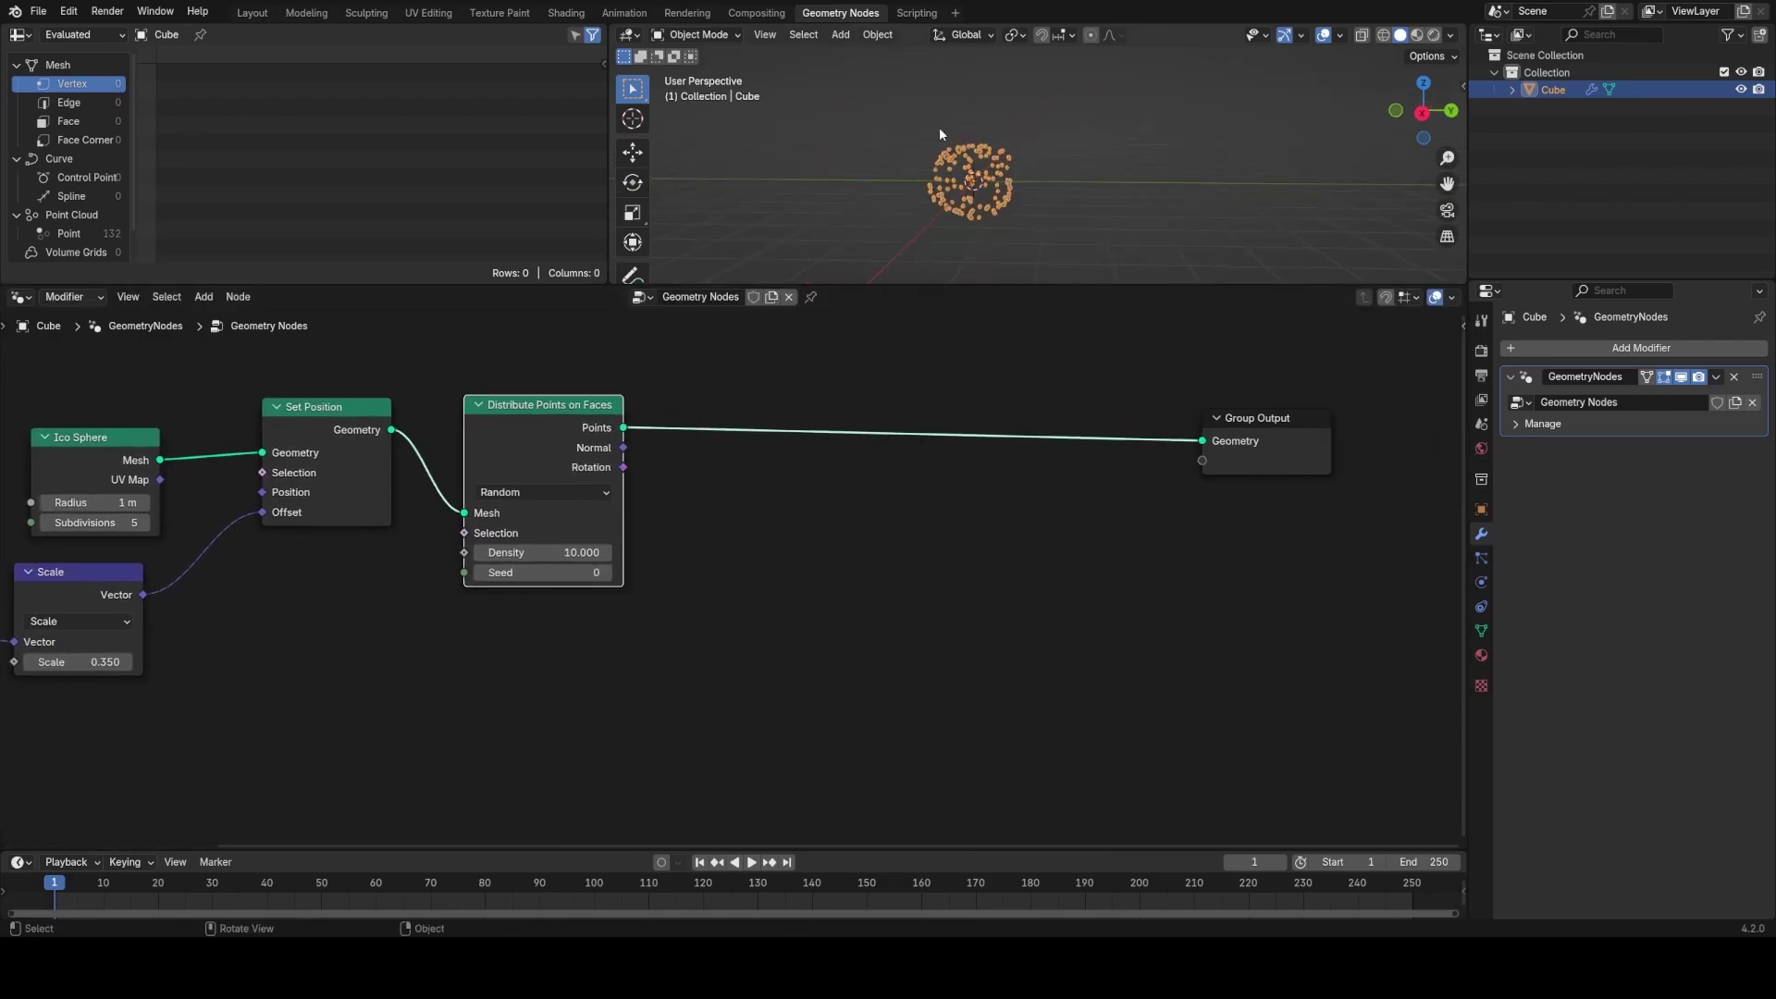
Step: Move the Group Output farther from Distribute Points on Faces and add a Simulation Zone between them
scroll(943, 138, "up", 2)
scroll(1005, 189, "up", 1)
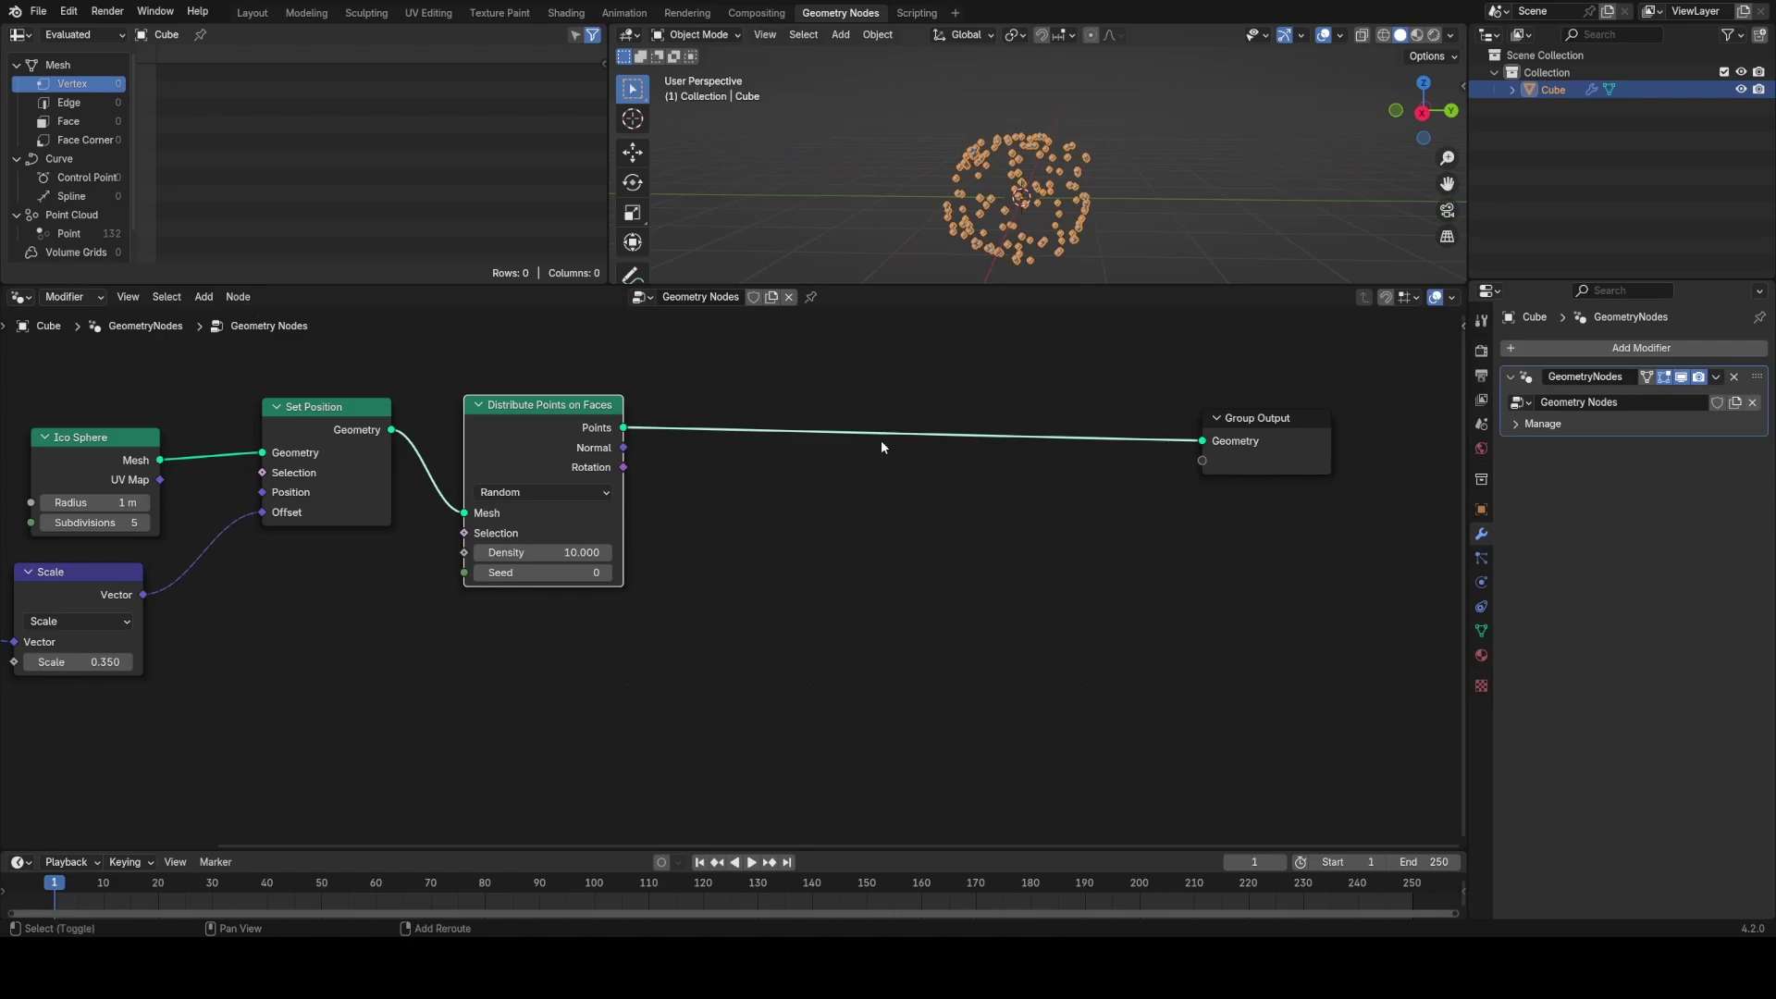
middle_click_drag(881, 440, 679, 493)
left_click_drag(1040, 470, 1395, 487)
key("shift+a")
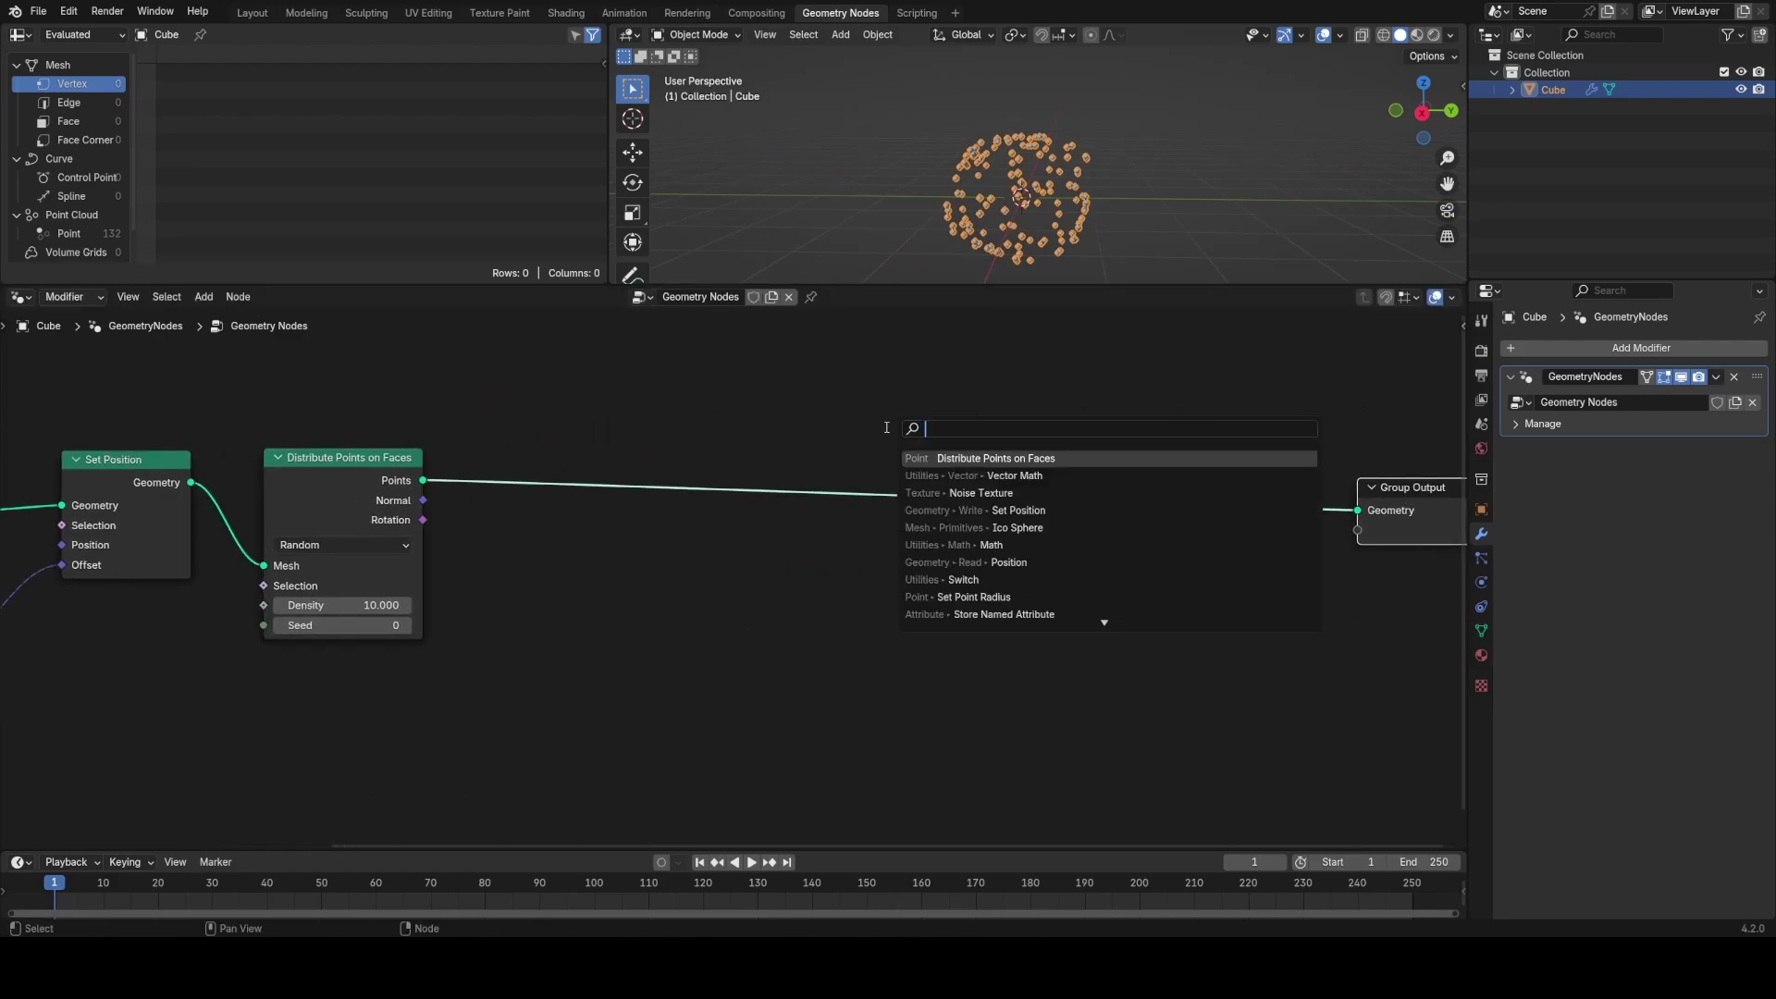
type("simul")
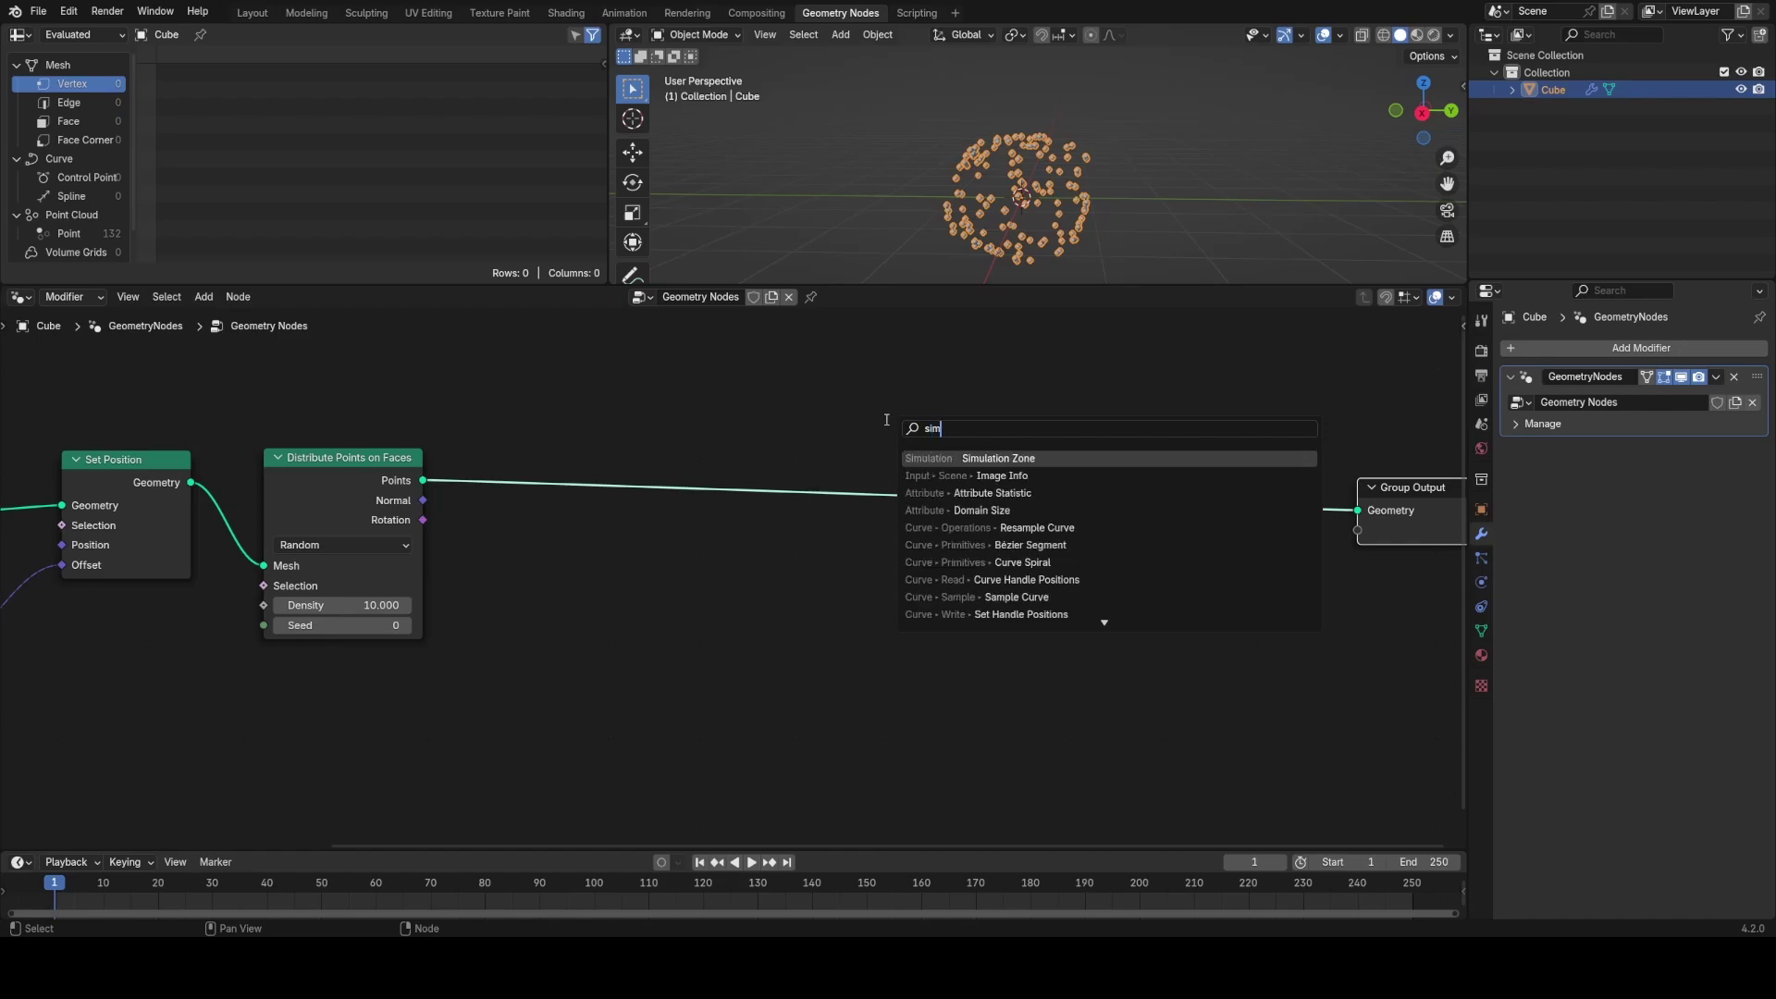
key("Return")
Step: Connect the distributed points to the Simulation Zone's input and the zone's output geometry to the Group Output
left_click_drag(425, 481, 709, 489)
middle_click_drag(1113, 551, 775, 578)
left_click_drag(785, 509, 1014, 540)
Step: Widen the Simulation Zone by moving its output node and the Group Output farther away together
left_click_drag(652, 369, 1196, 666)
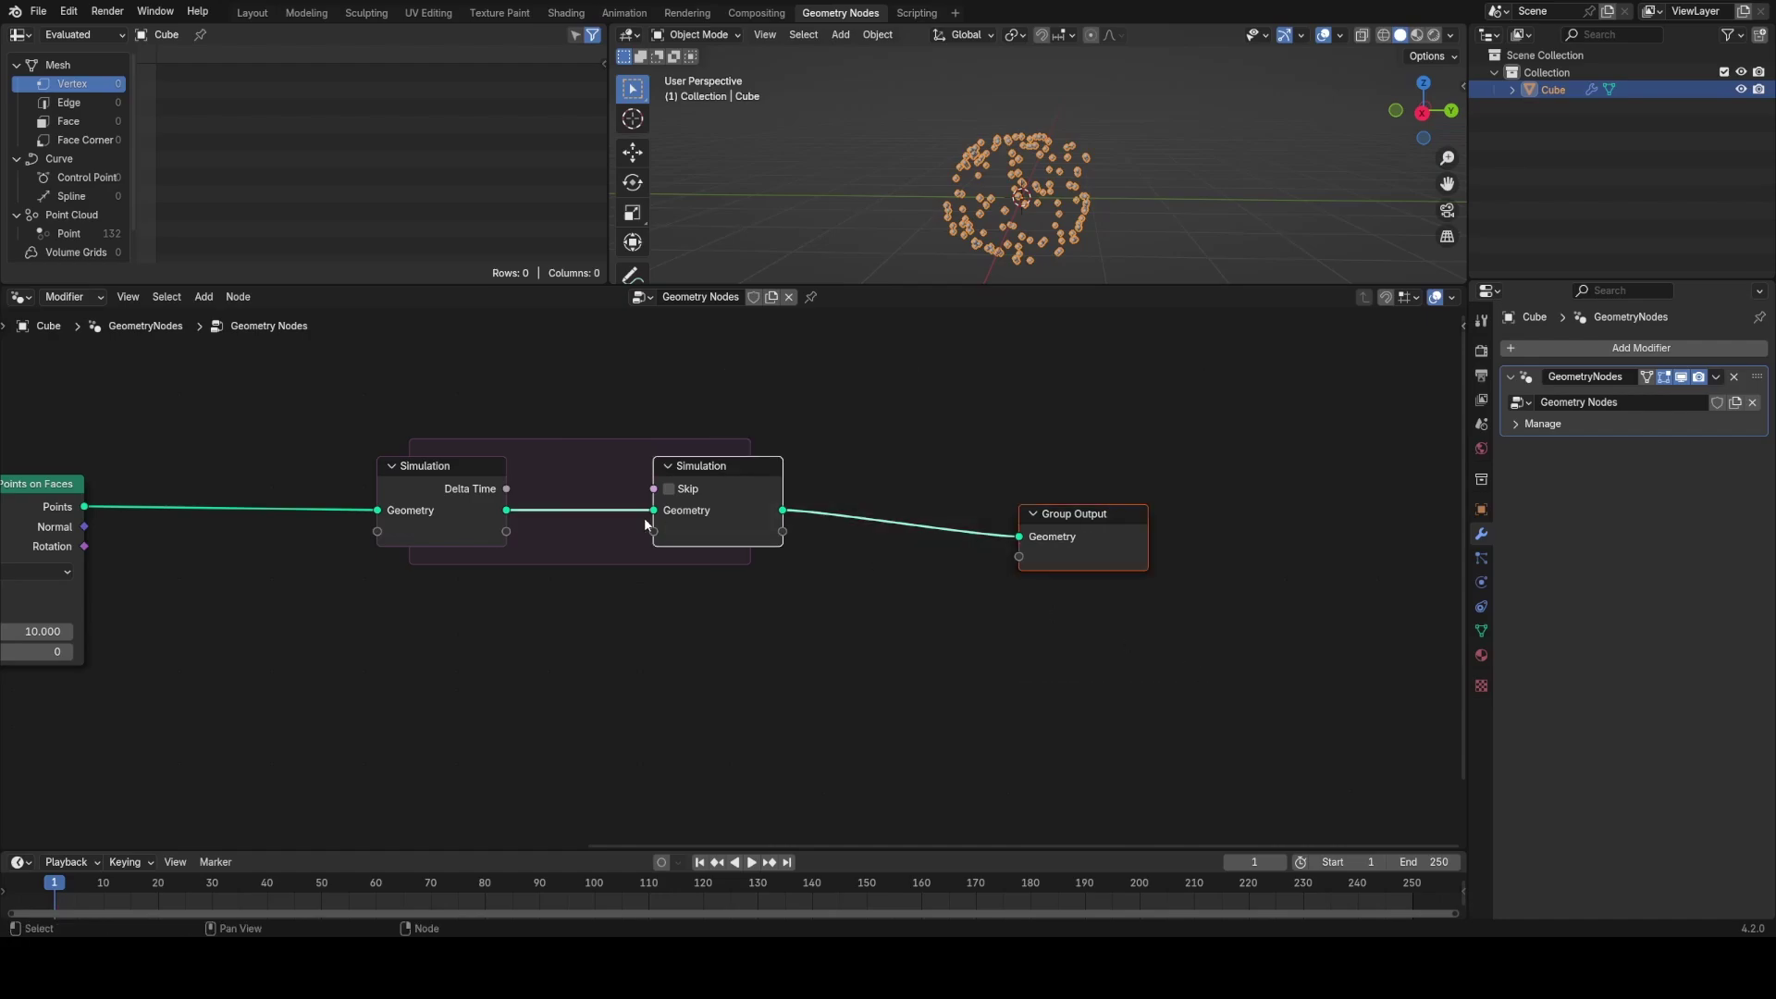
key("g")
left_click(1170, 535)
Step: Insert a Set Position node on the geometry link inside the Simulation Zone
middle_click_drag(844, 538, 736, 495)
key("shift+a")
type("set pos")
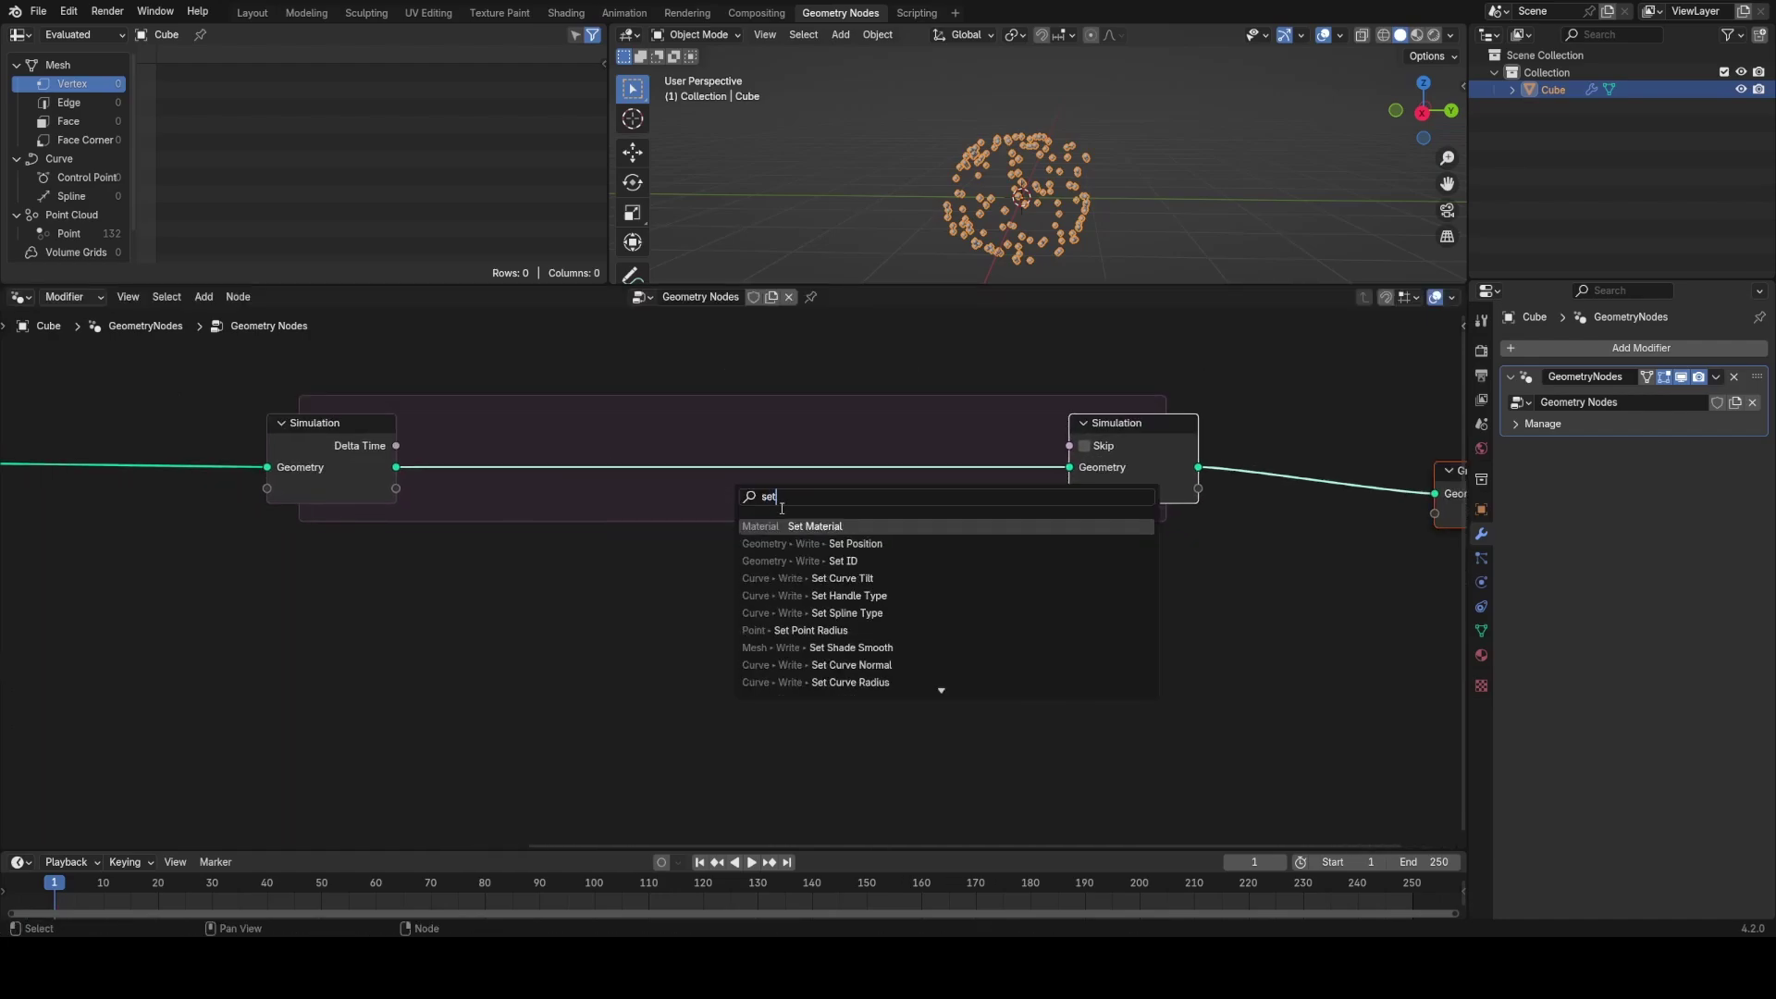
key("Return")
left_click(634, 431)
Step: Add a Noise Texture node and connect its Color to the Offset of the Set Position inside the simulation
middle_click_drag(538, 519, 733, 440)
key("shift+a")
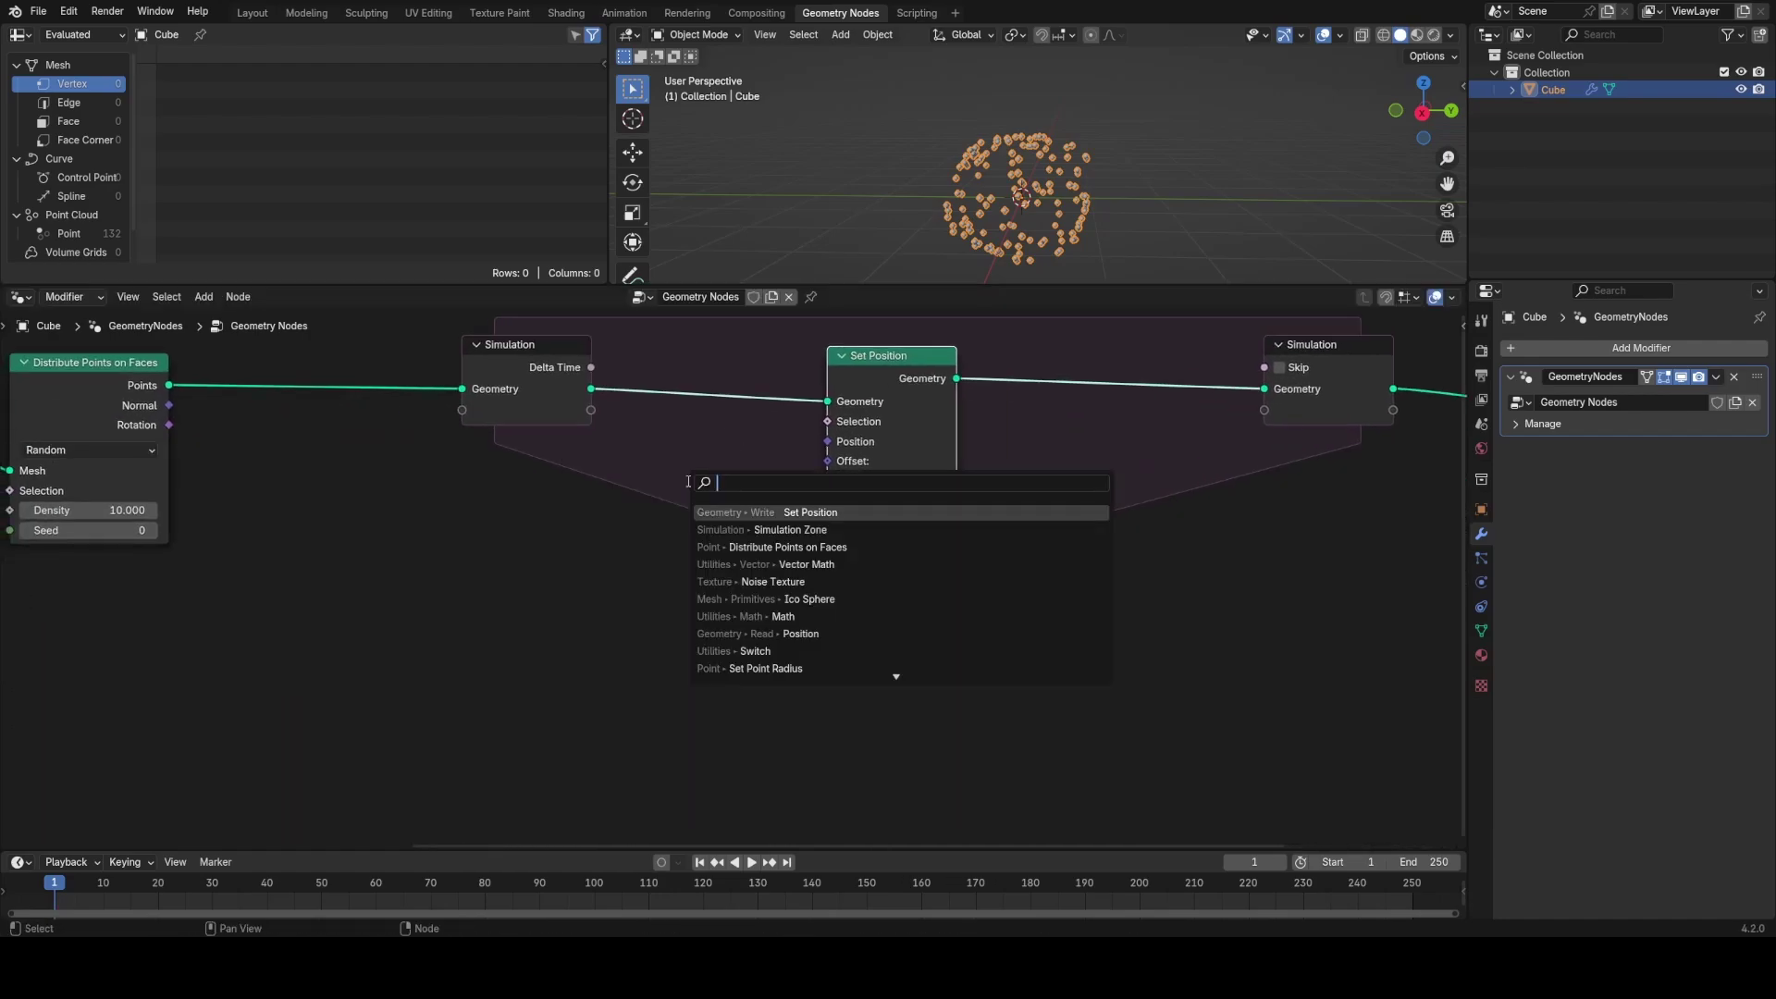
type("noi")
left_click(764, 508)
left_click(510, 494)
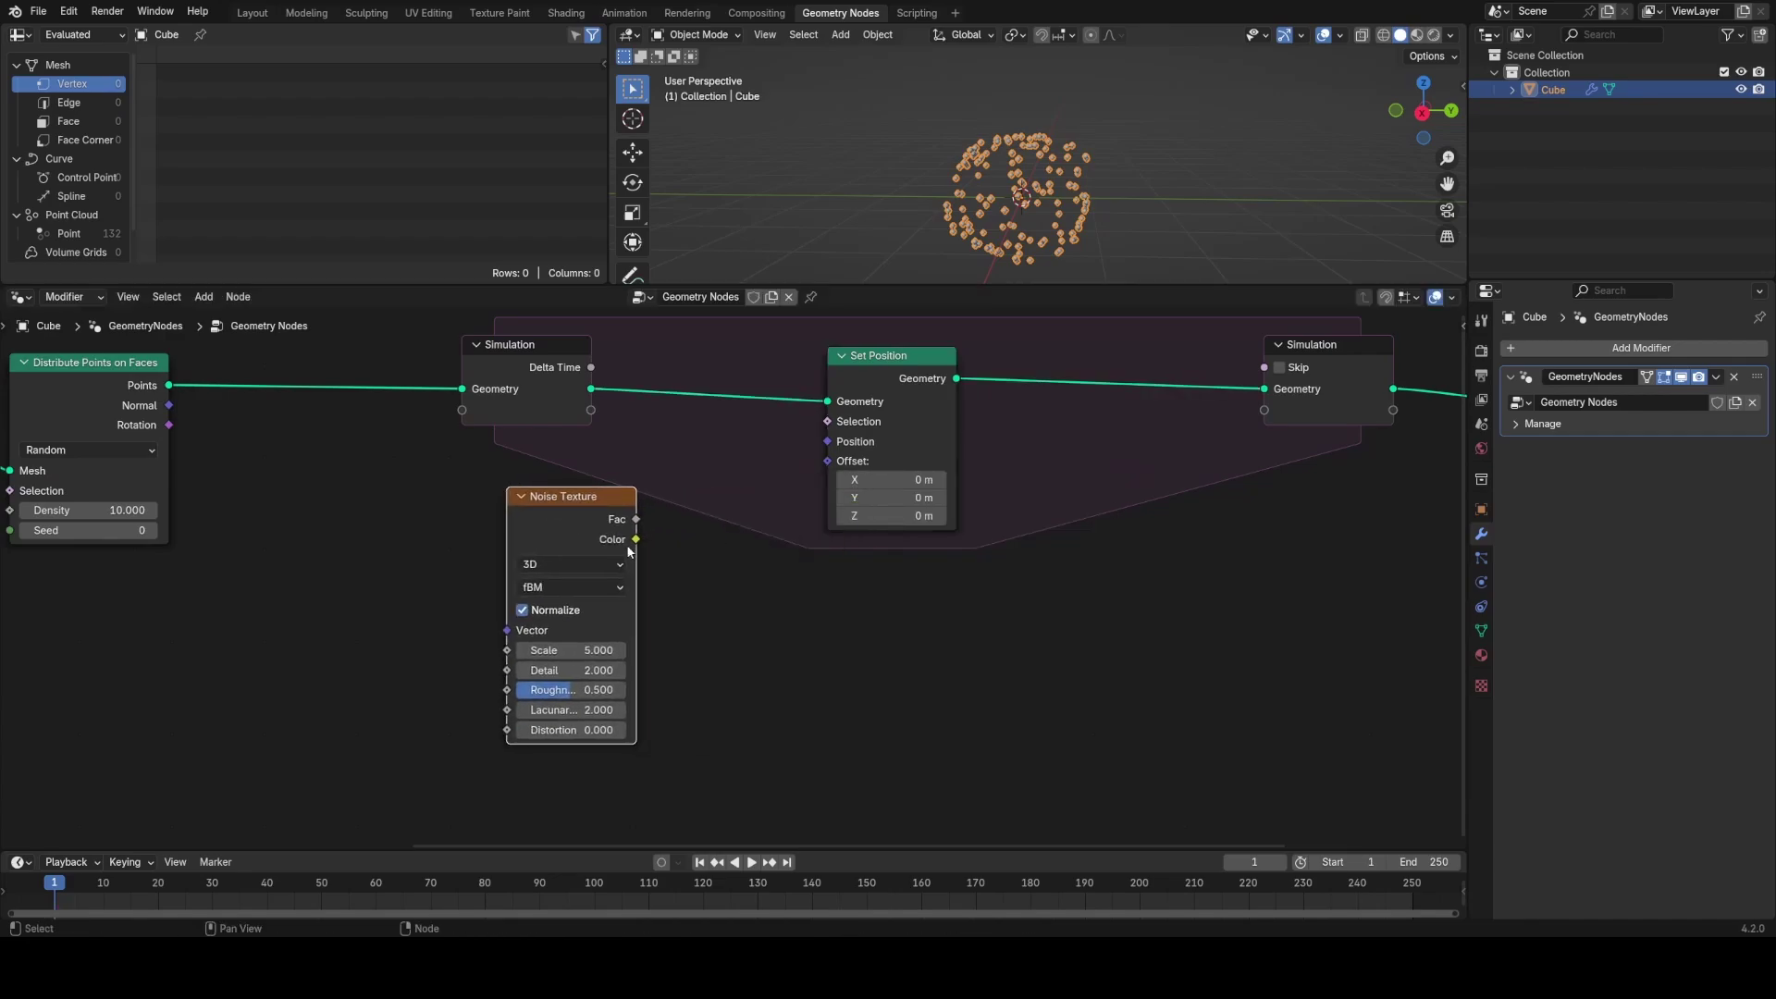
left_click_drag(815, 479, 826, 461)
Step: Turn off Normalize on the new Noise Texture and move the node farther from Set Position
left_click_drag(588, 518, 545, 511)
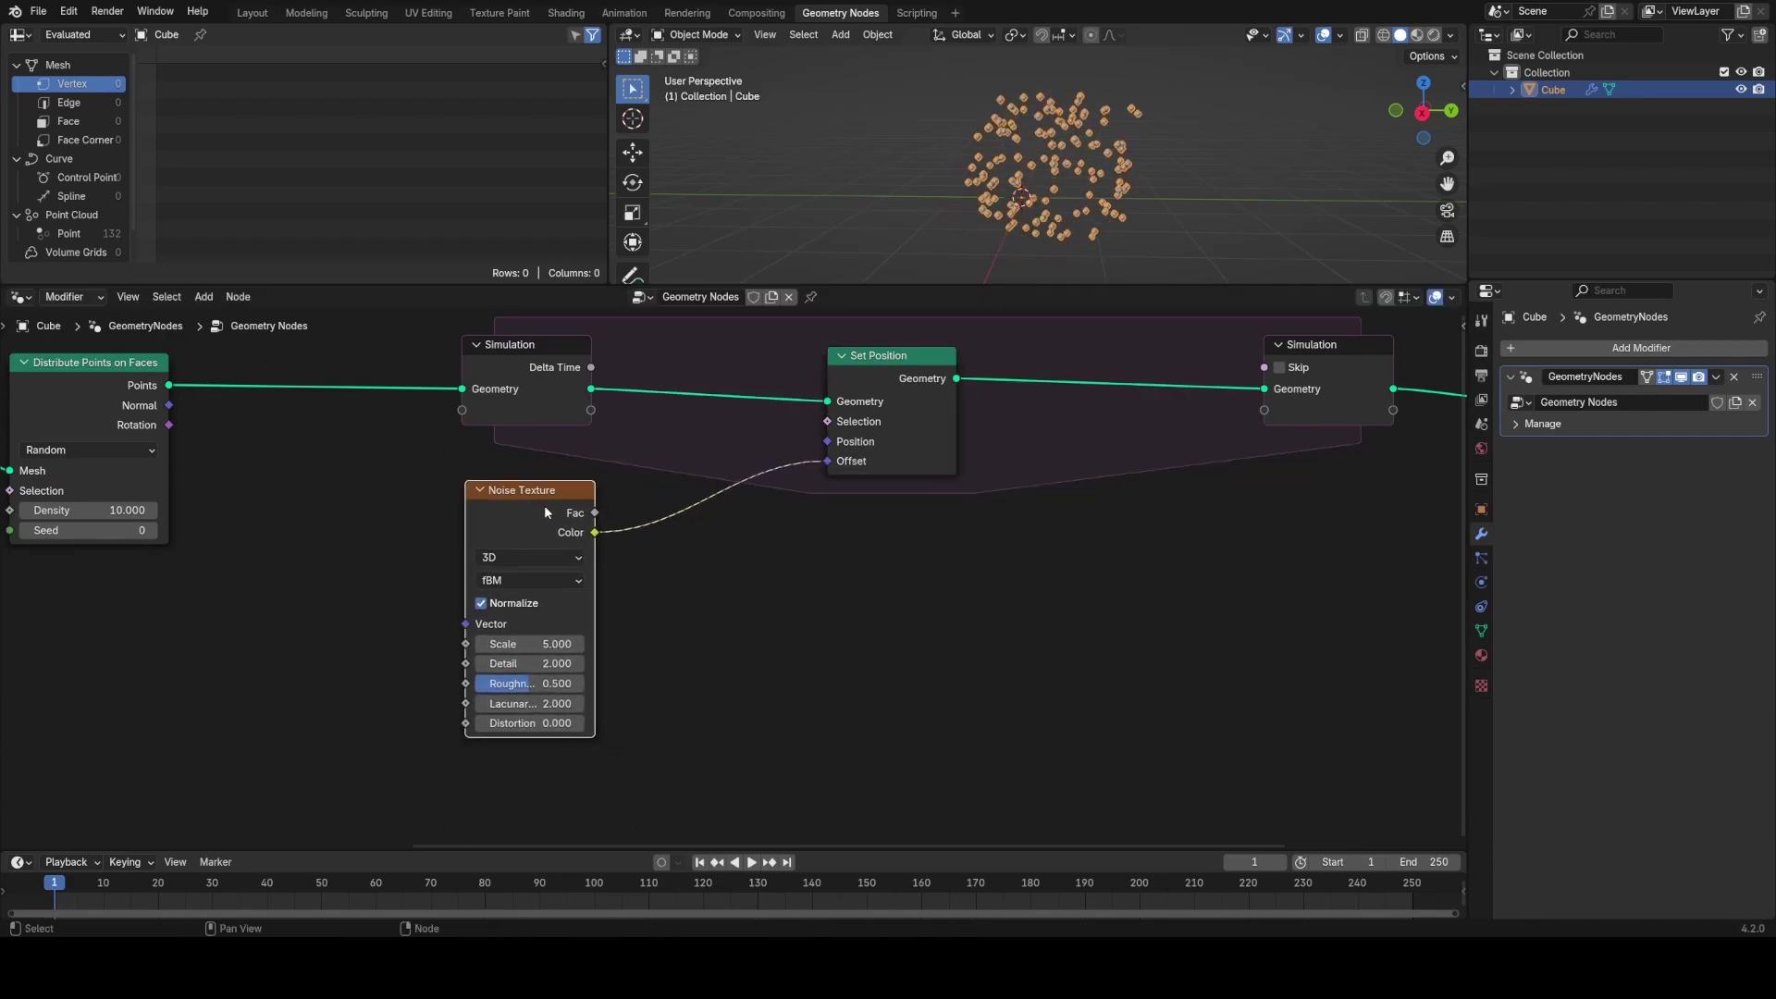
left_click(531, 604)
left_click_drag(536, 625, 492, 626)
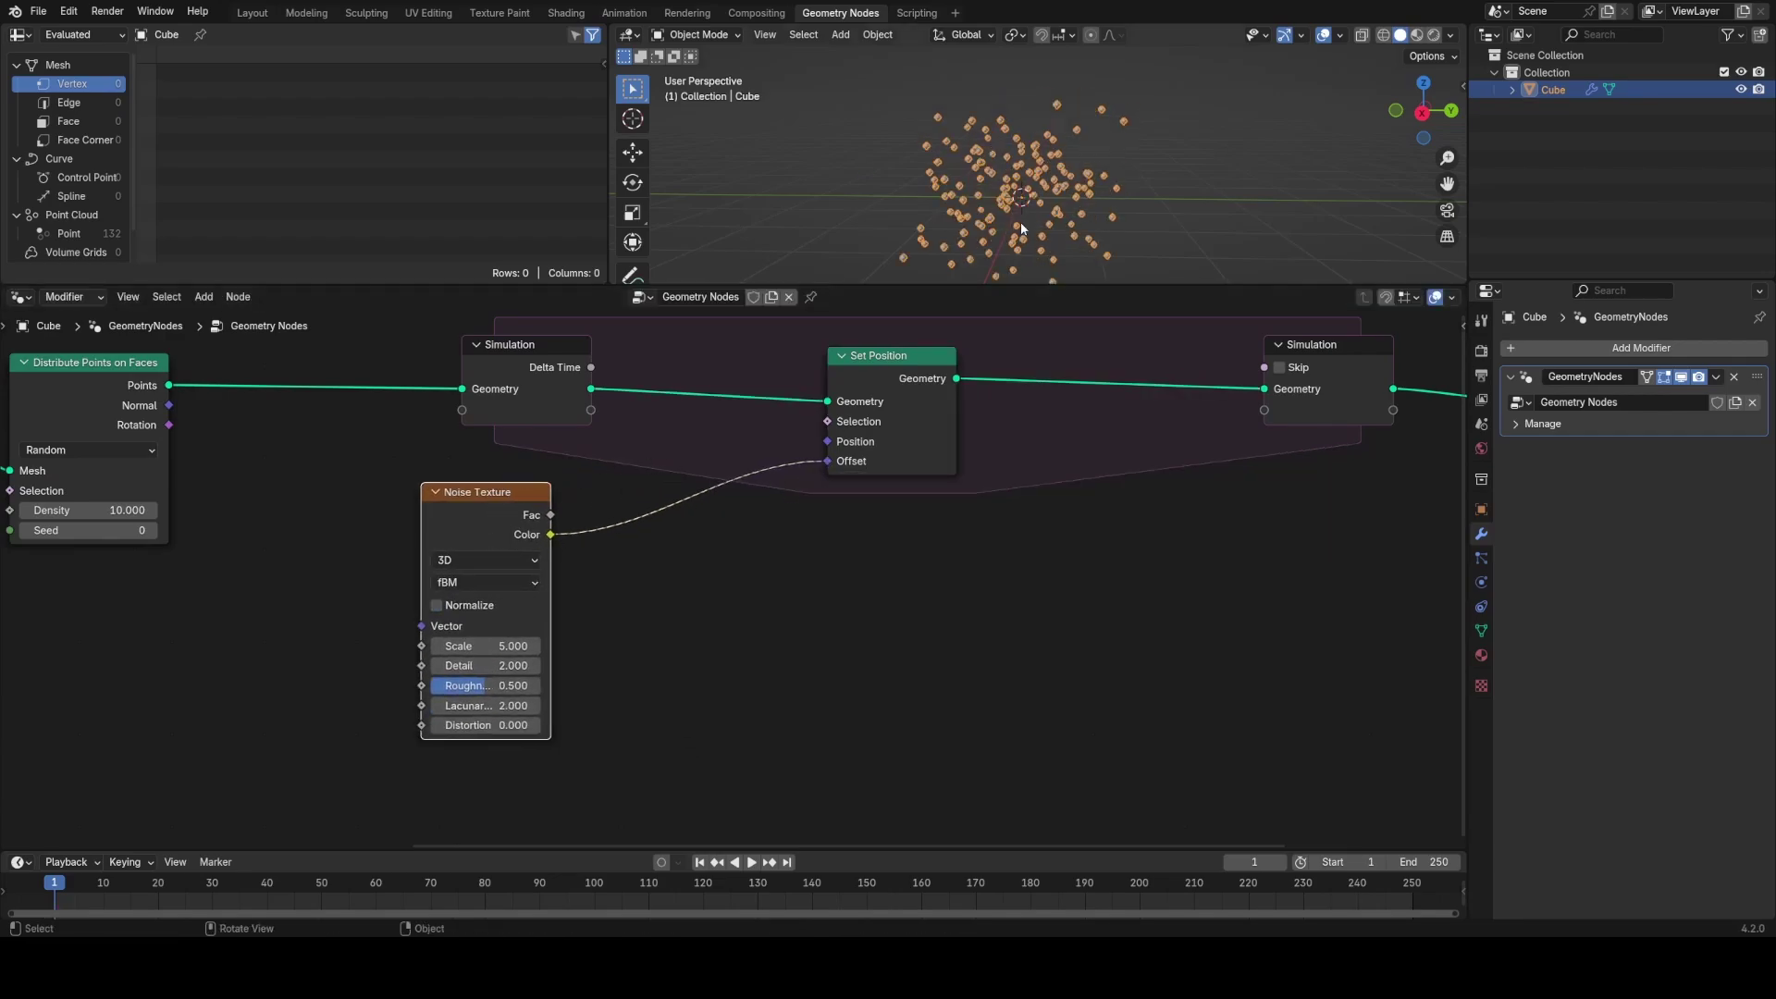
Step: Play the animation and inspect the moving points from different angles in the viewport
key("space")
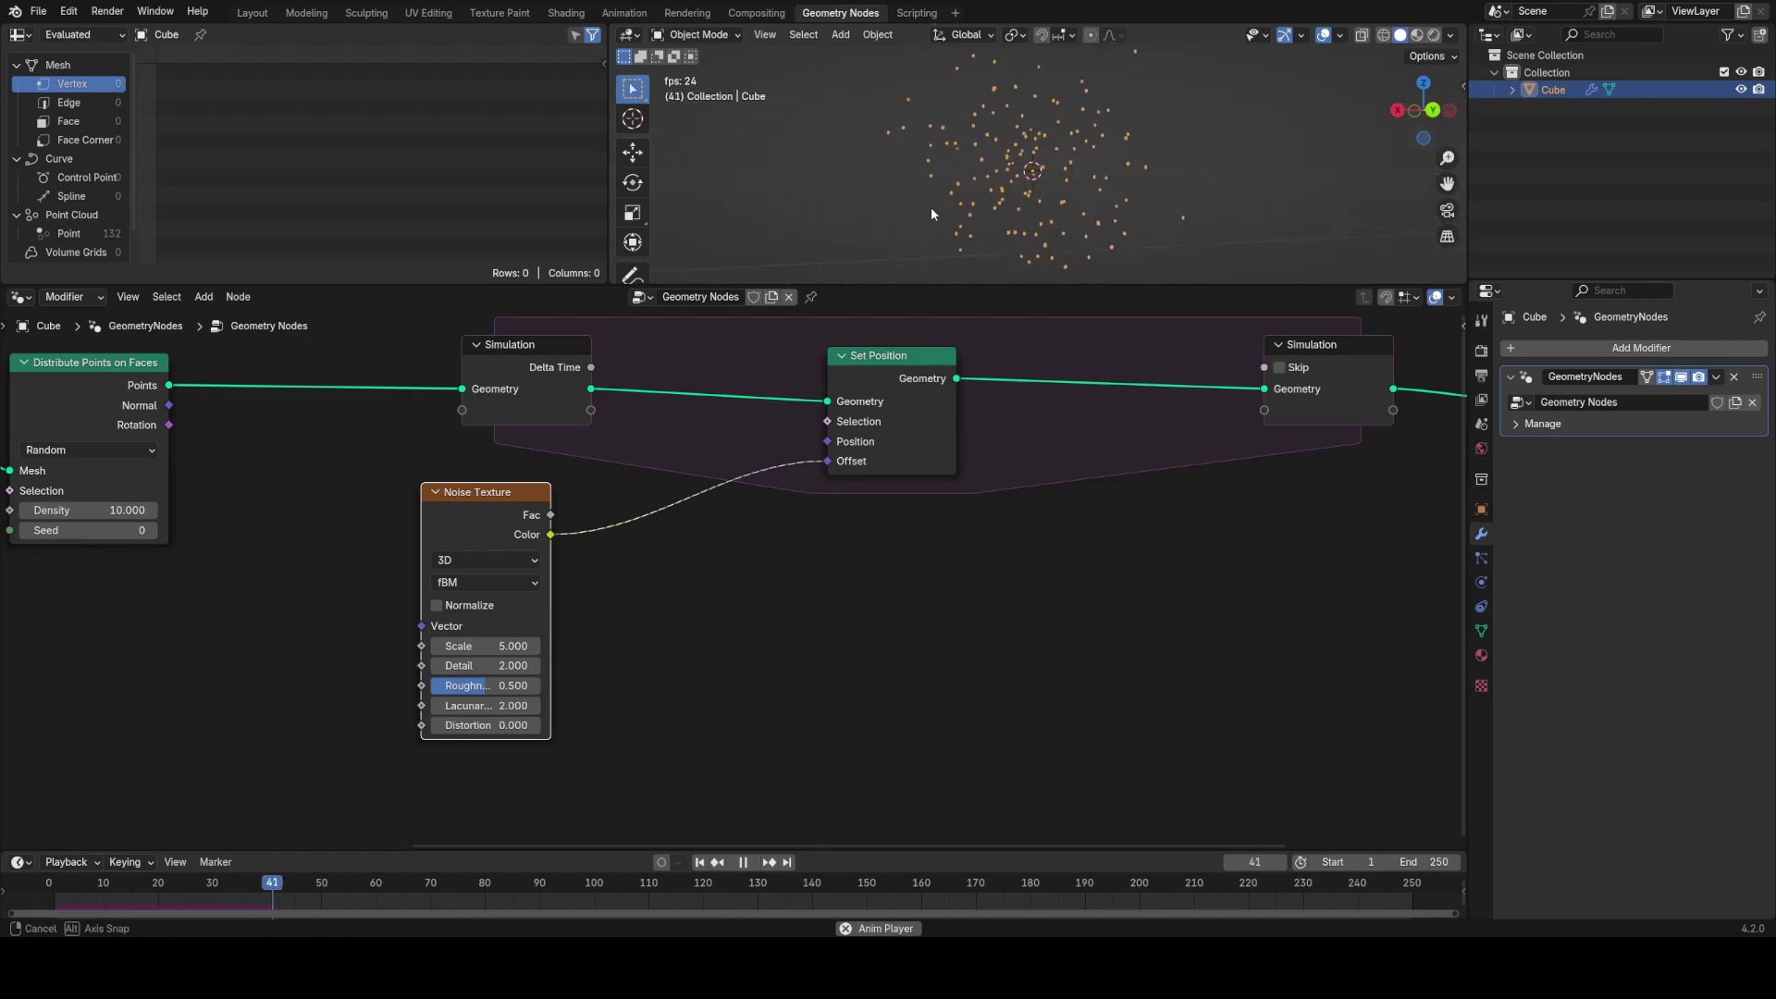
middle_click_drag(930, 207, 1110, 186)
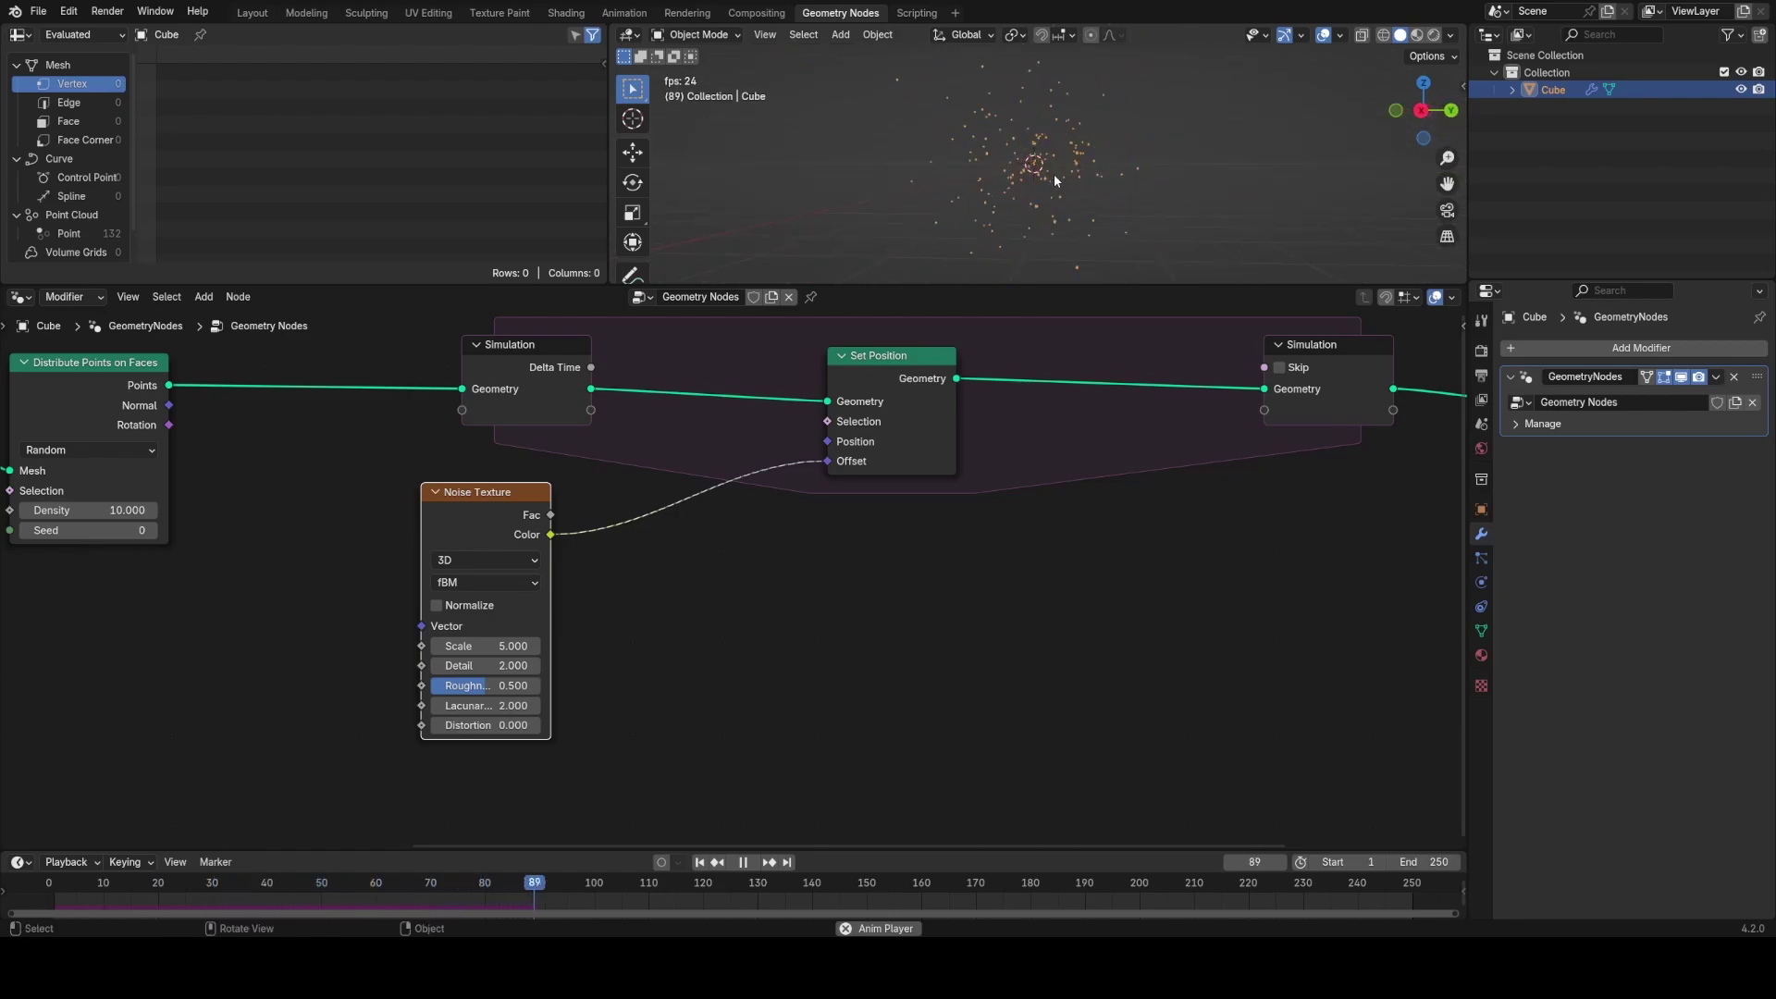
scroll(1084, 156, "up", 4)
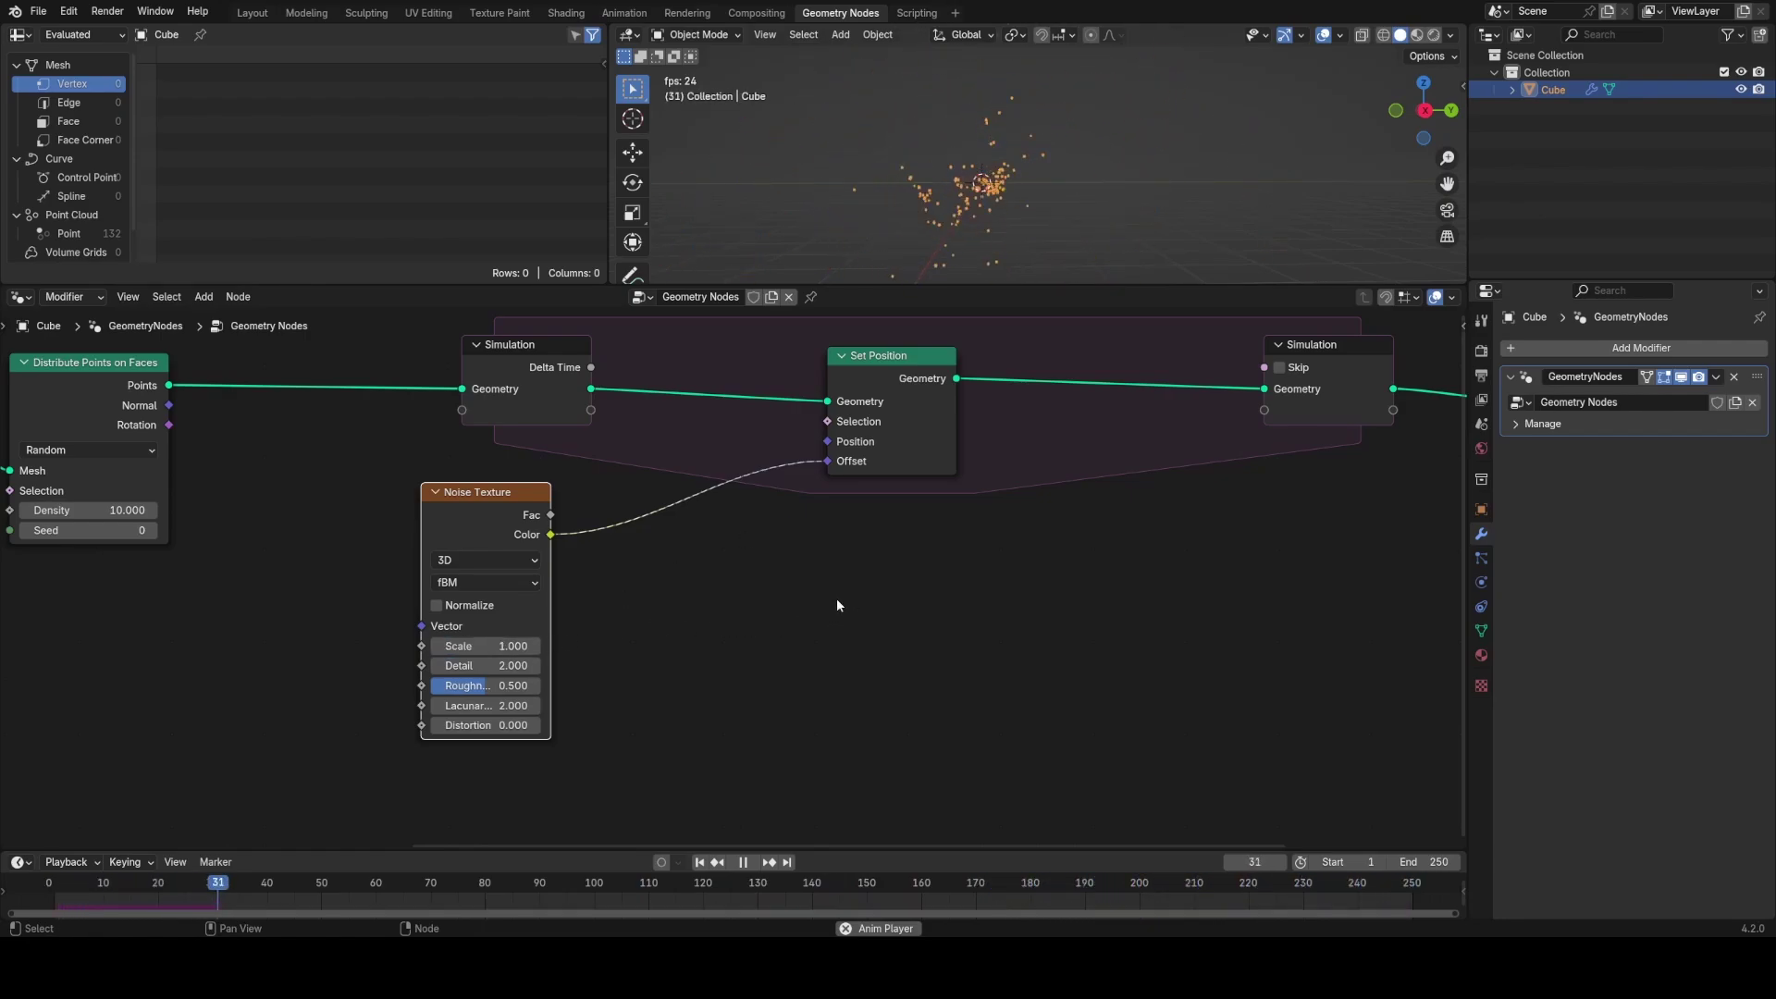
Step: Set the simulation Noise Texture's Scale to 5 and stop the playback
left_click(482, 645)
type("4")
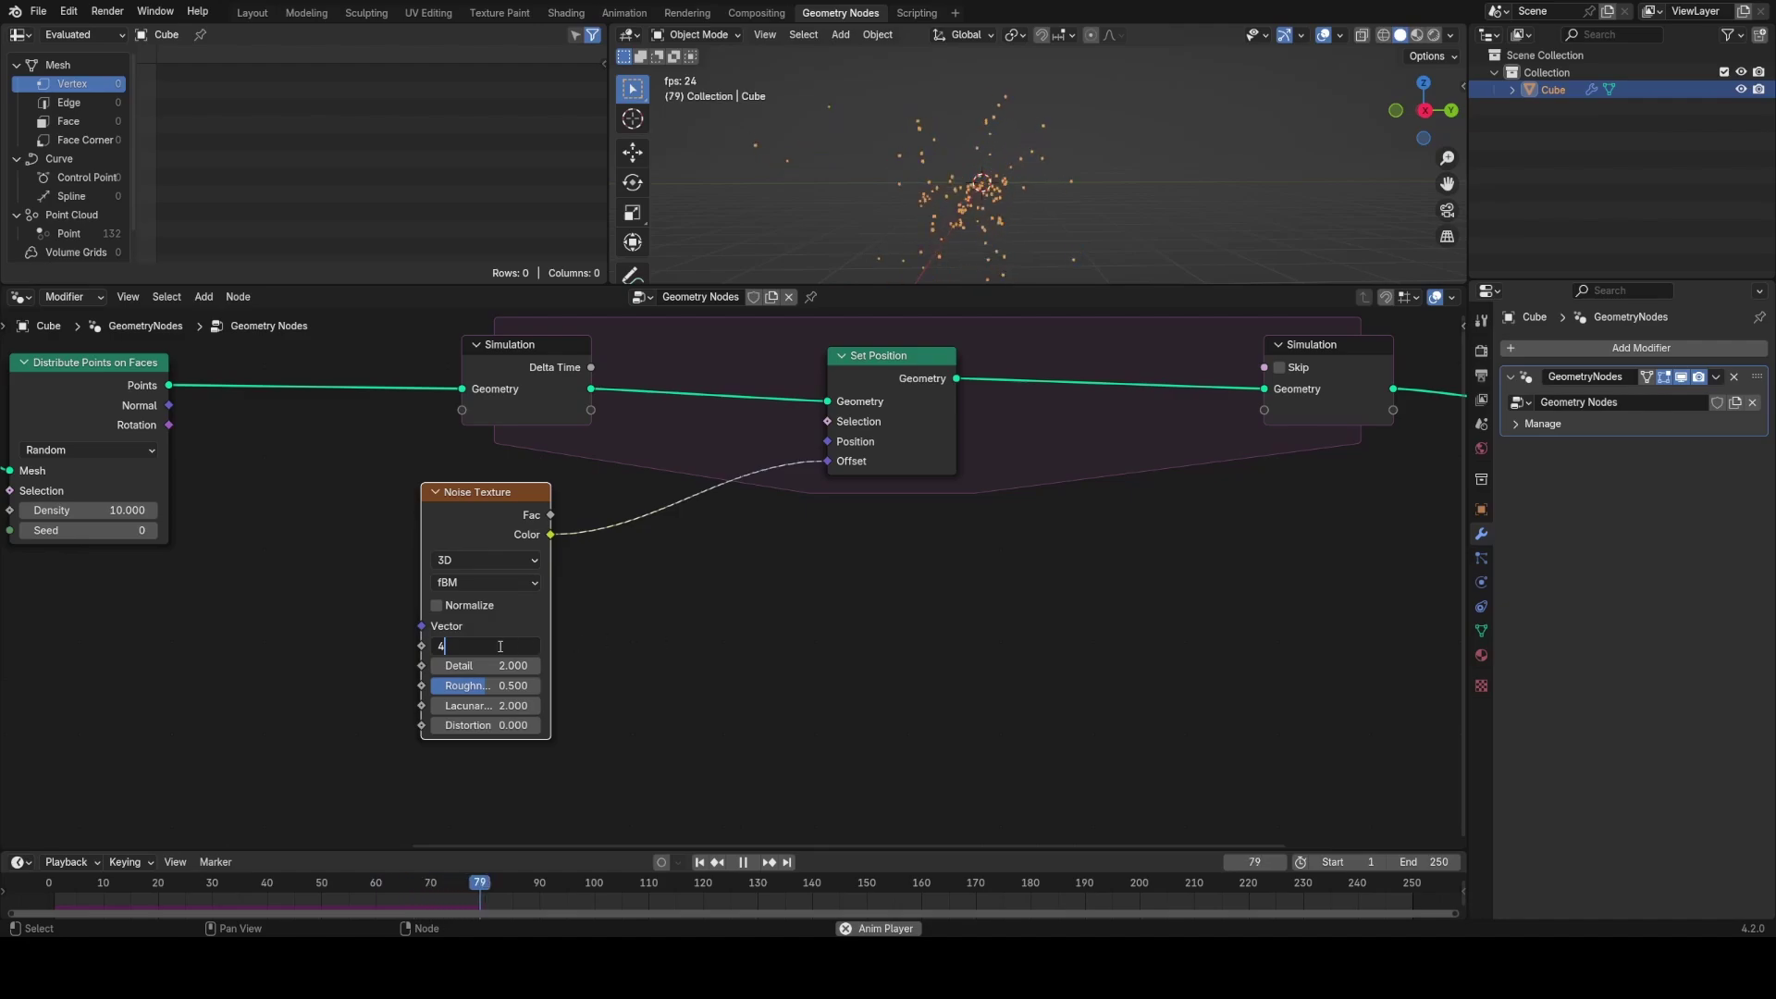
key("BackSpace")
type("5")
key("Return")
key("space")
left_click(514, 562)
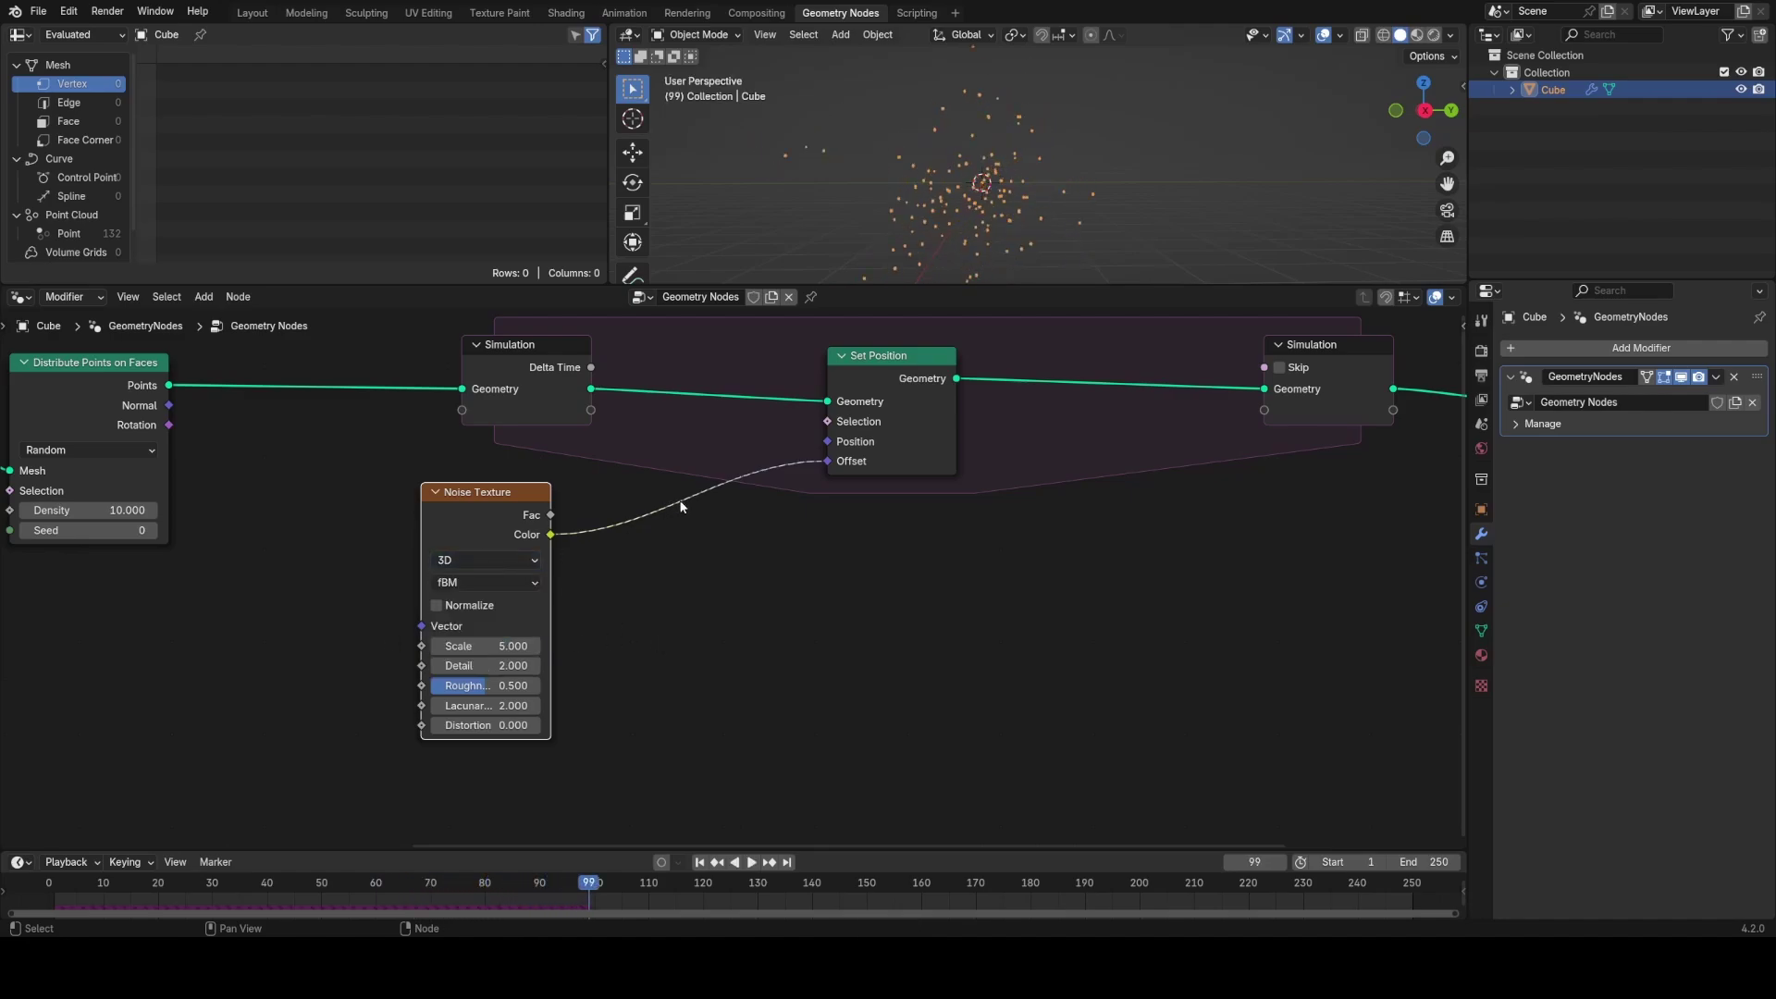
Step: Set the Distribute Points on Faces density to 100 and play the animation to check the denser particles
middle_click_drag(157, 526, 413, 527)
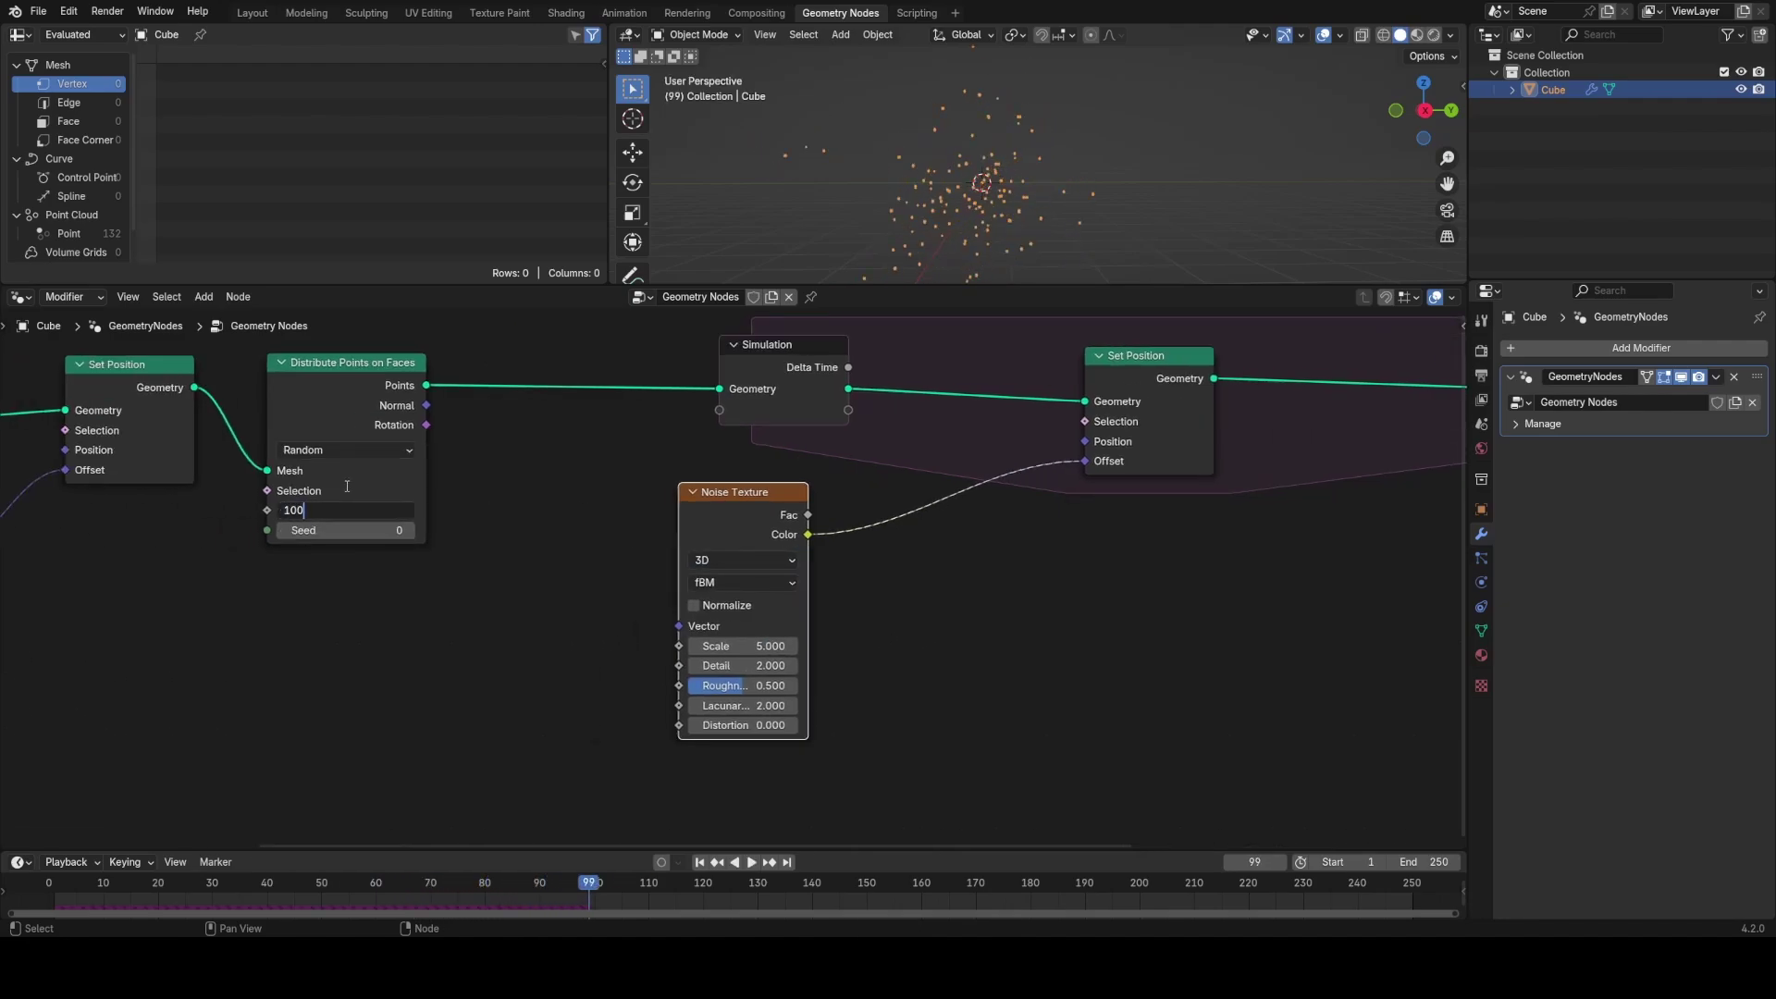
key("Return")
key("space")
left_click(1409, 885)
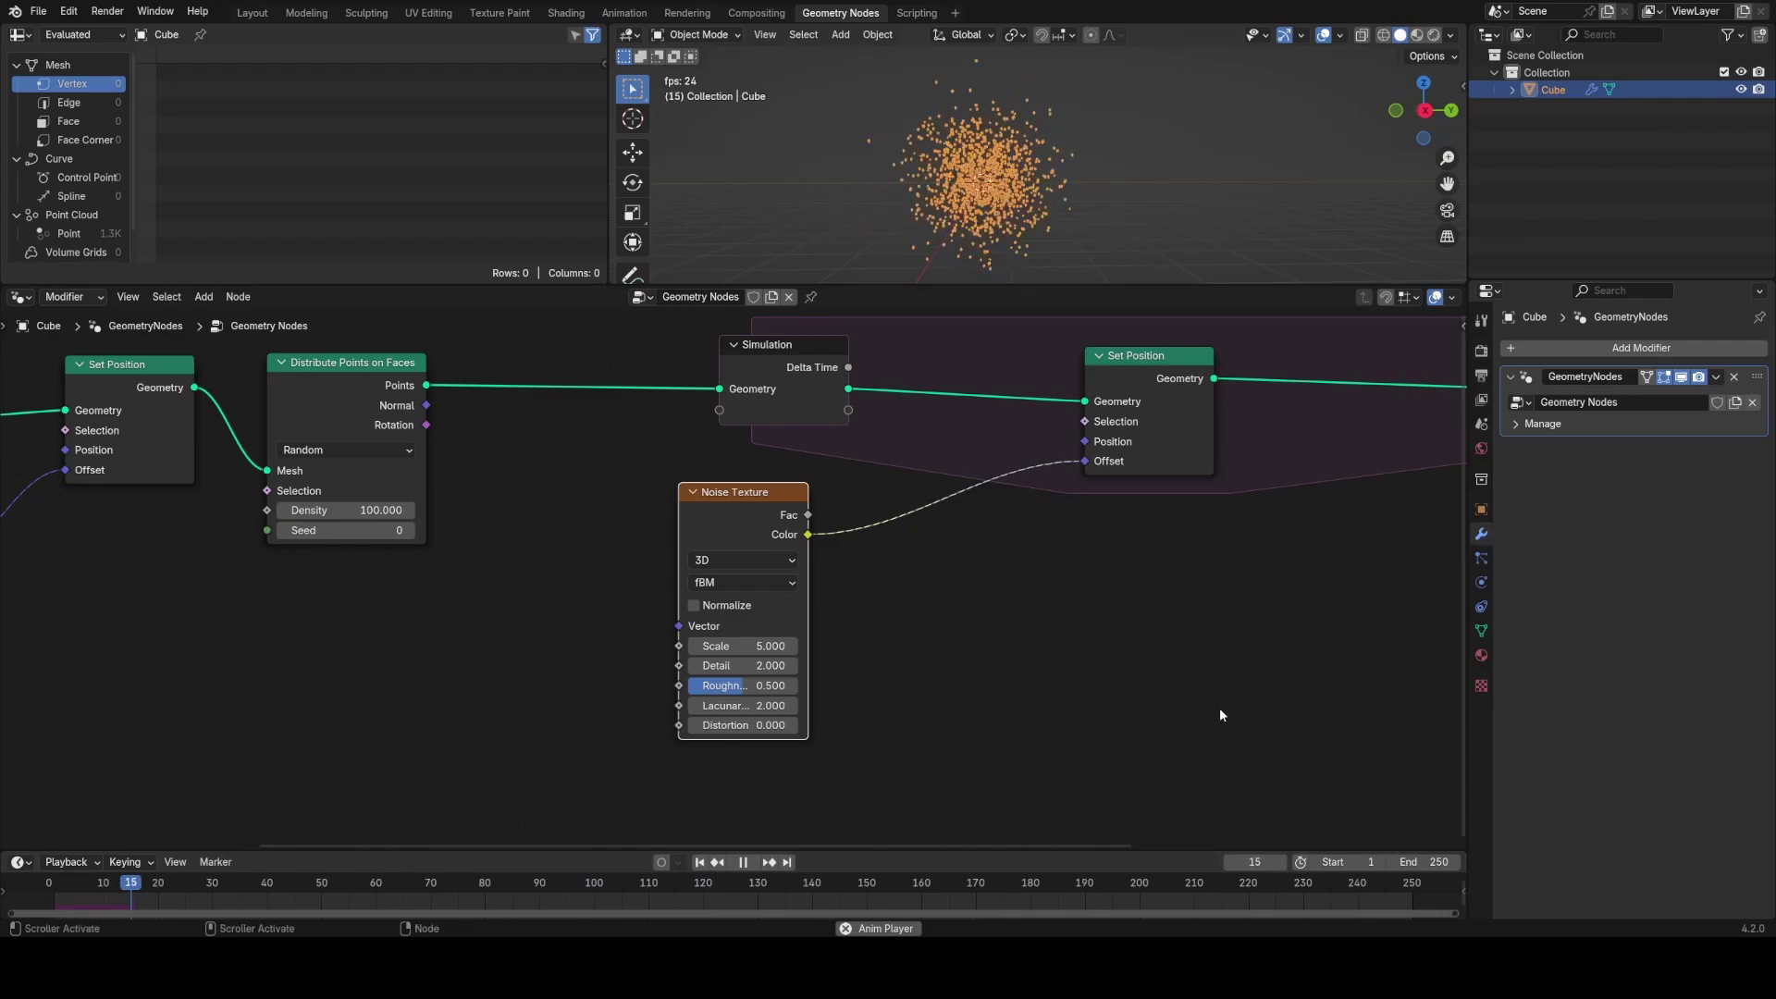
scroll(1029, 152, "up", 4)
Step: Stop the playback, make room beside the Noise Texture, and insert a Vector Math node between it and Set Position
left_click_drag(731, 513, 682, 519)
key("space")
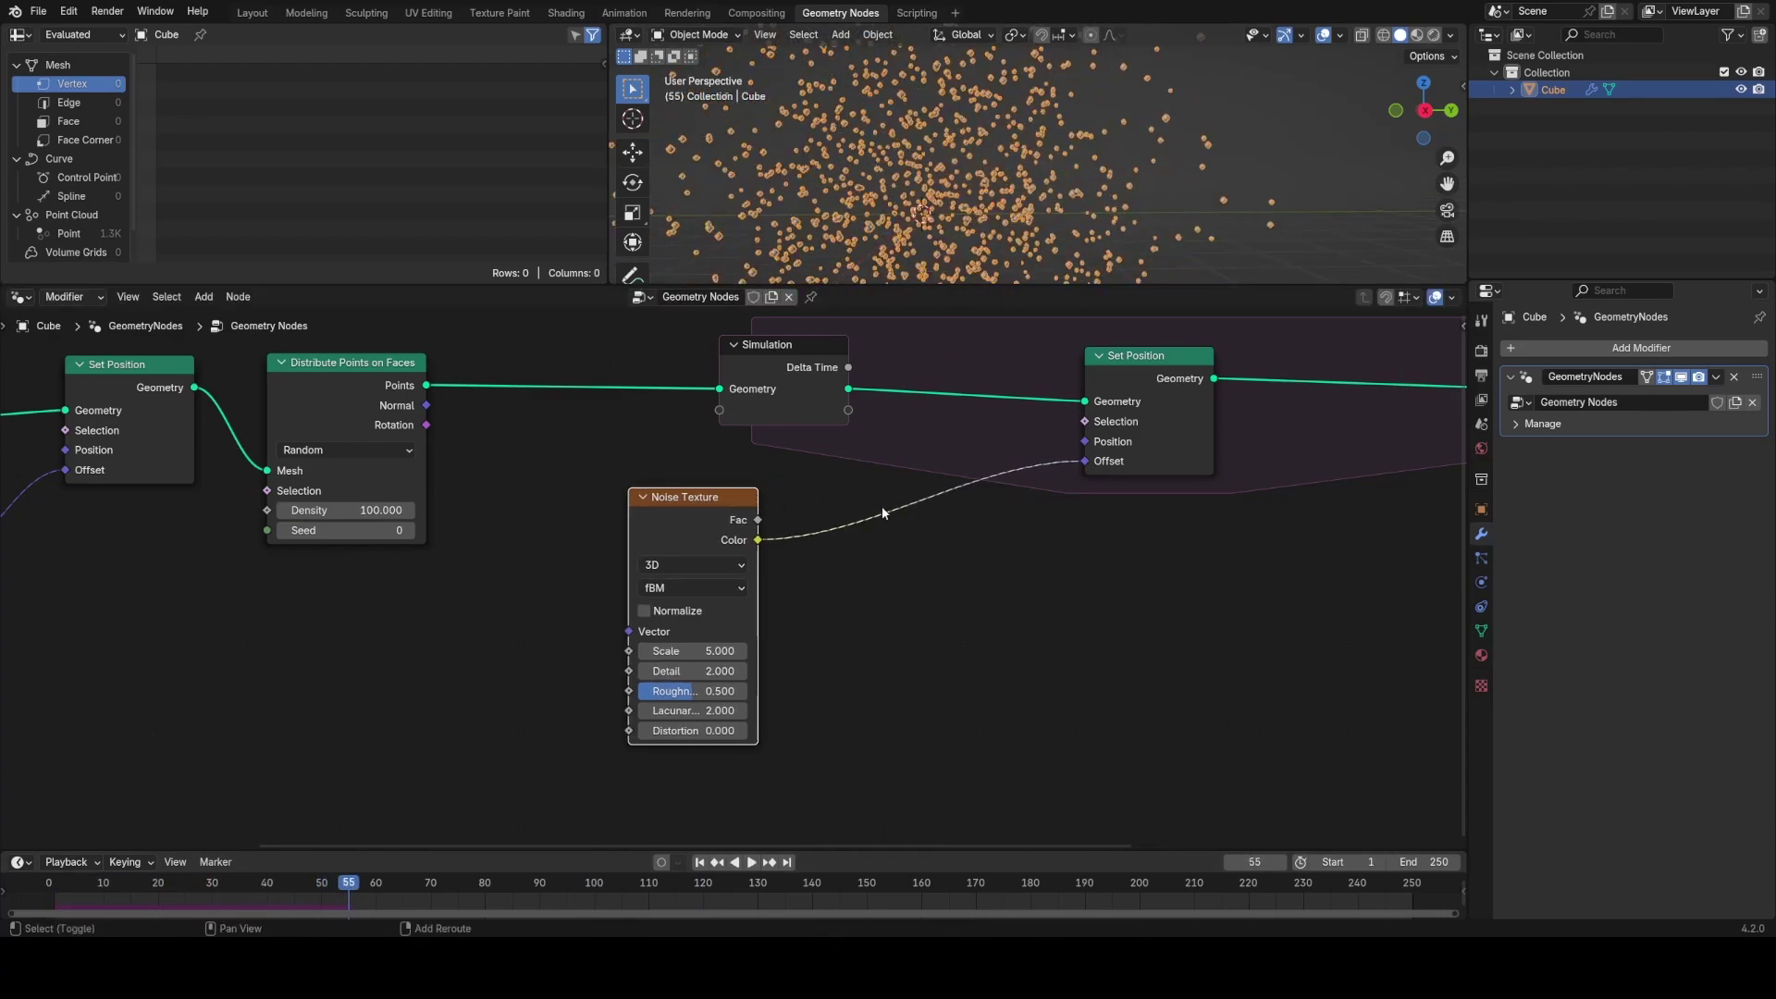
key("shift+a")
type("vec")
left_click(999, 572)
left_click(858, 490)
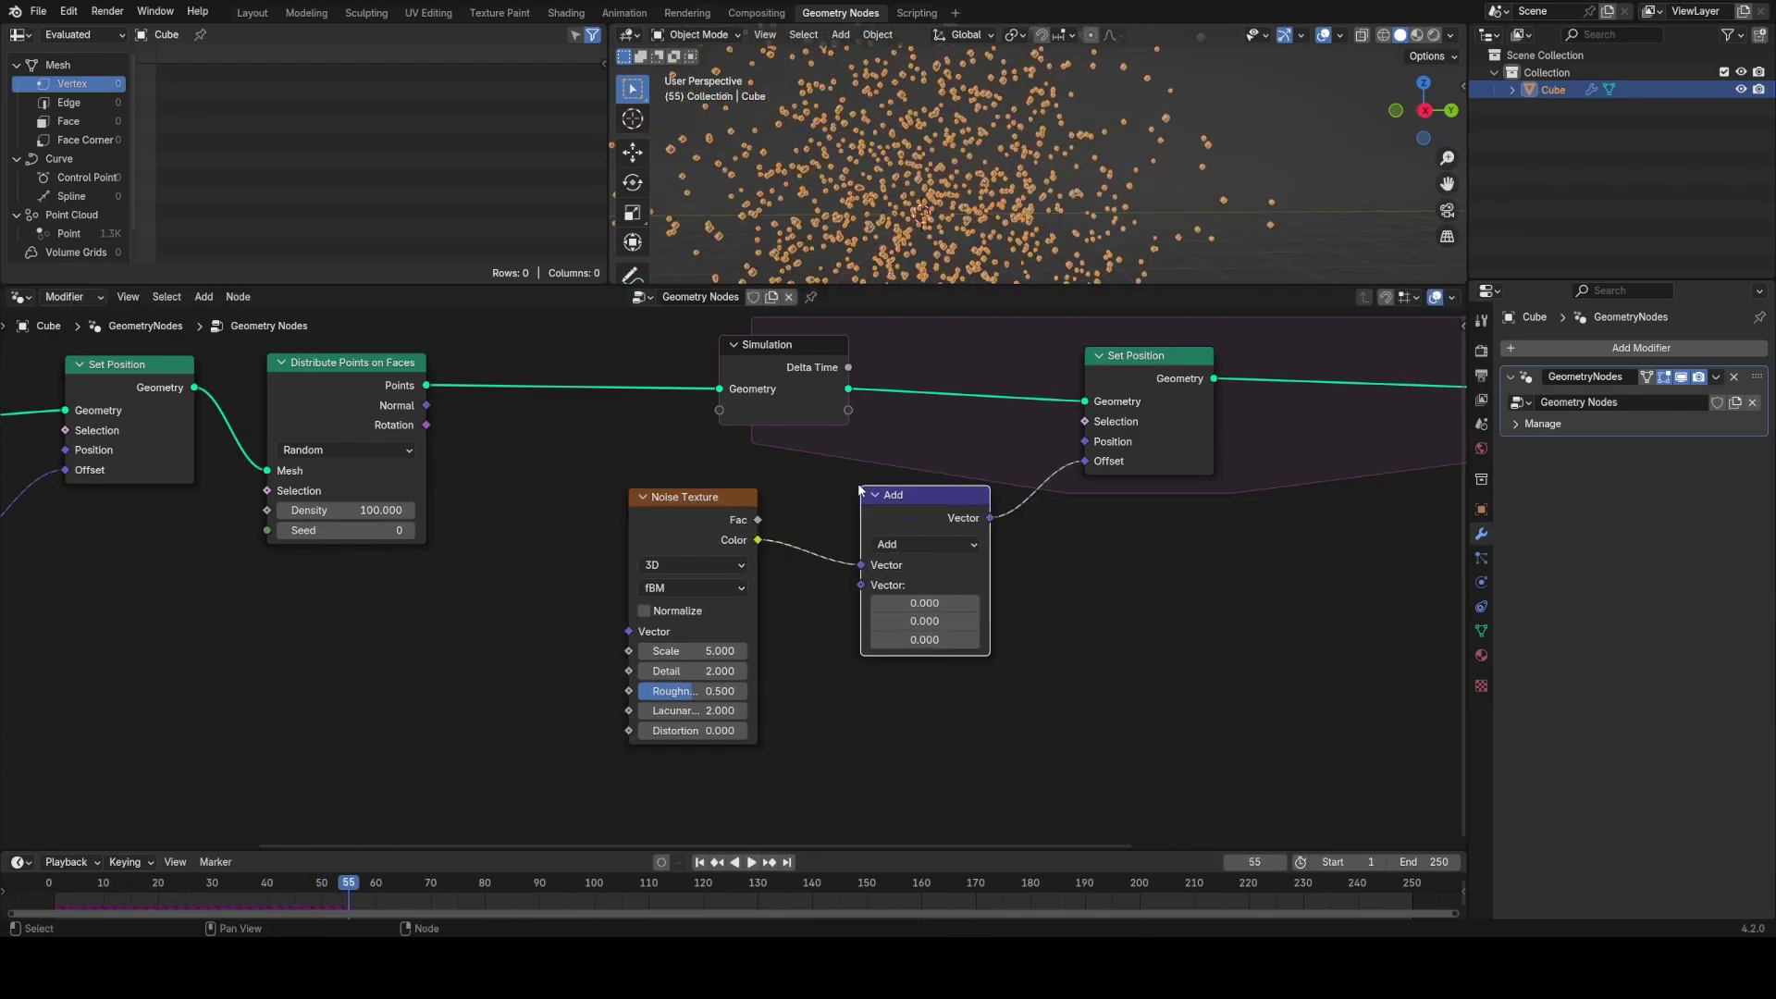
Step: Switch the Vector Math operation to Scale with a factor of 0.5 and replay the animation from the start
left_click(911, 544)
left_click(917, 863)
left_click(876, 586)
left_click(876, 587)
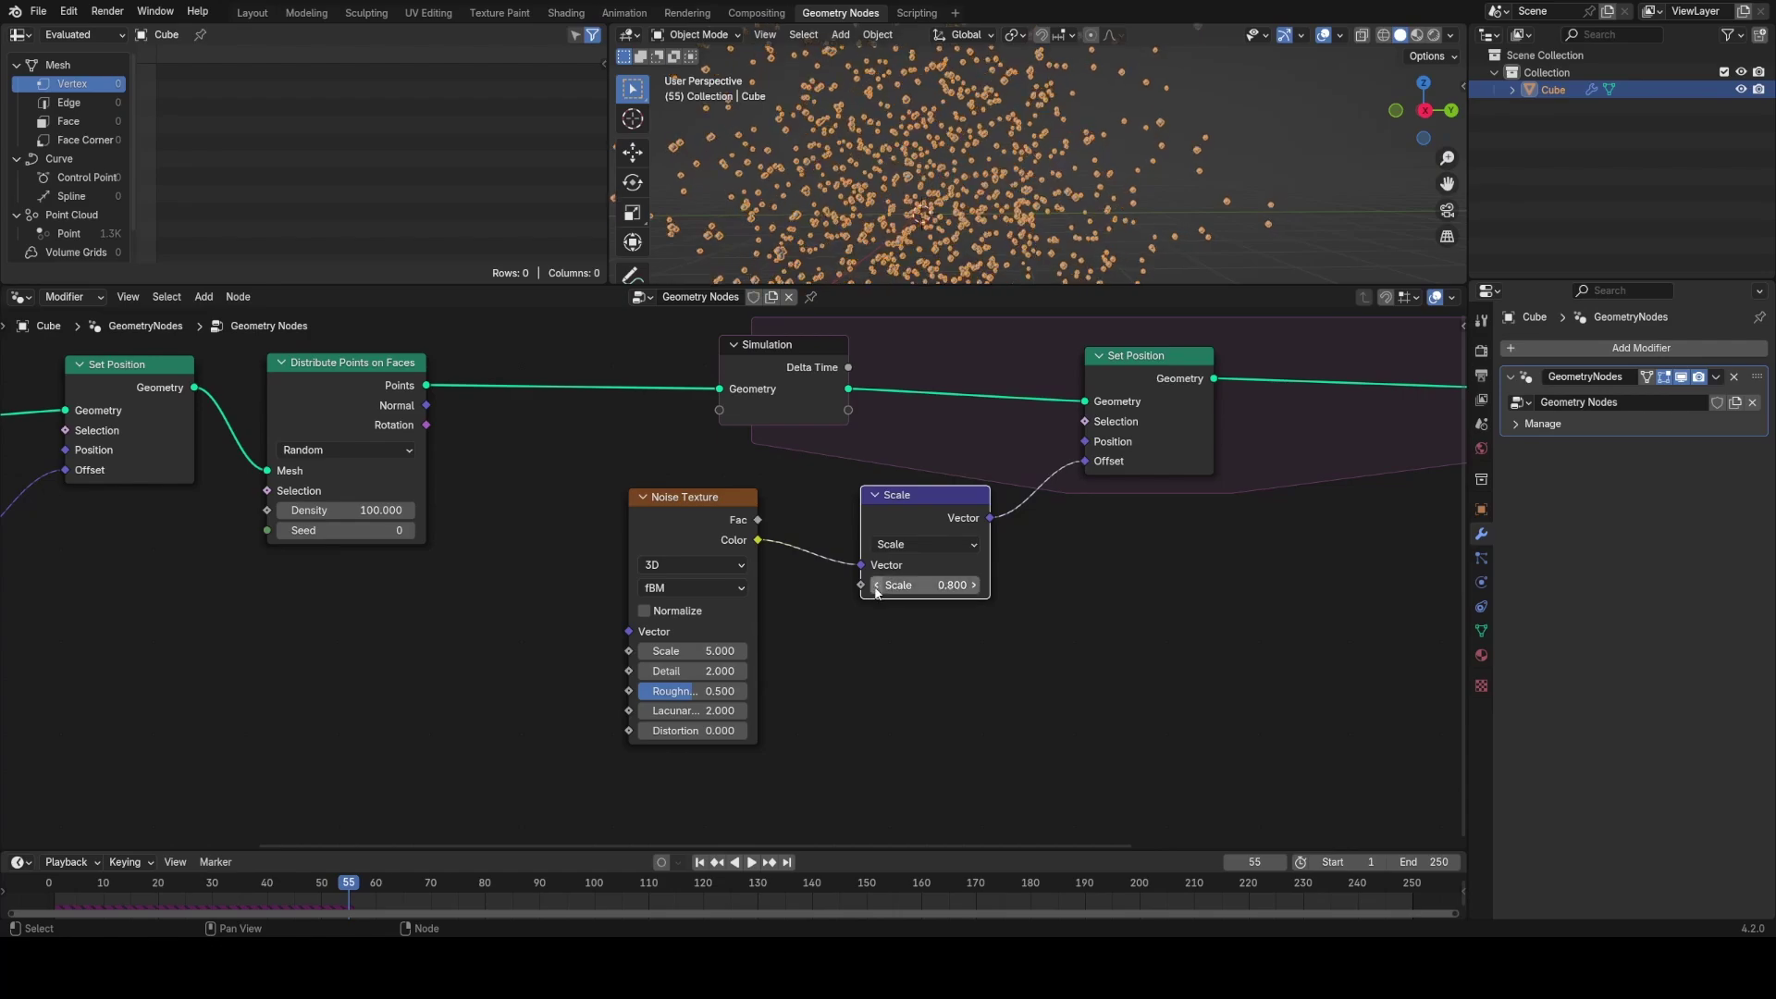
left_click(876, 586)
left_click(876, 586)
left_click(875, 586)
left_click(876, 587)
key("space")
key("shift+Left")
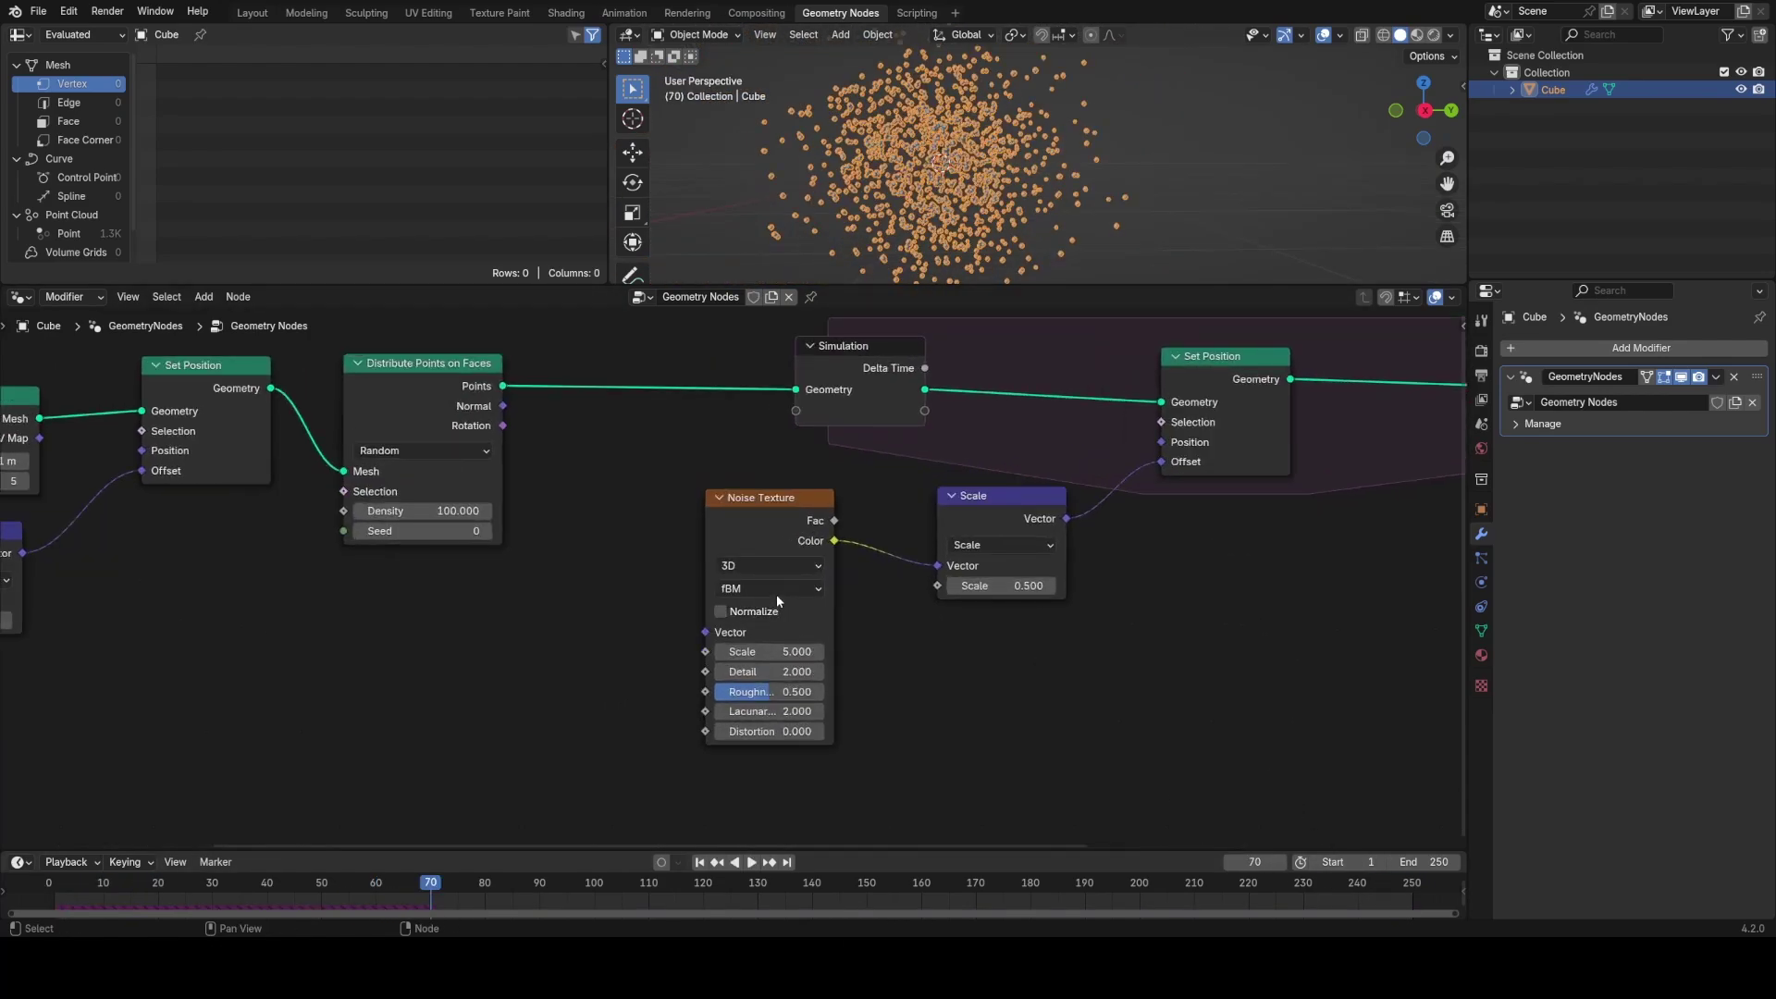
Step: Change the simulation Noise Texture's dimensions to 4D
scroll(768, 567, "down", 1, "ctrl")
scroll(768, 567, "up", 1, "ctrl")
scroll(769, 567, "down", 1, "ctrl")
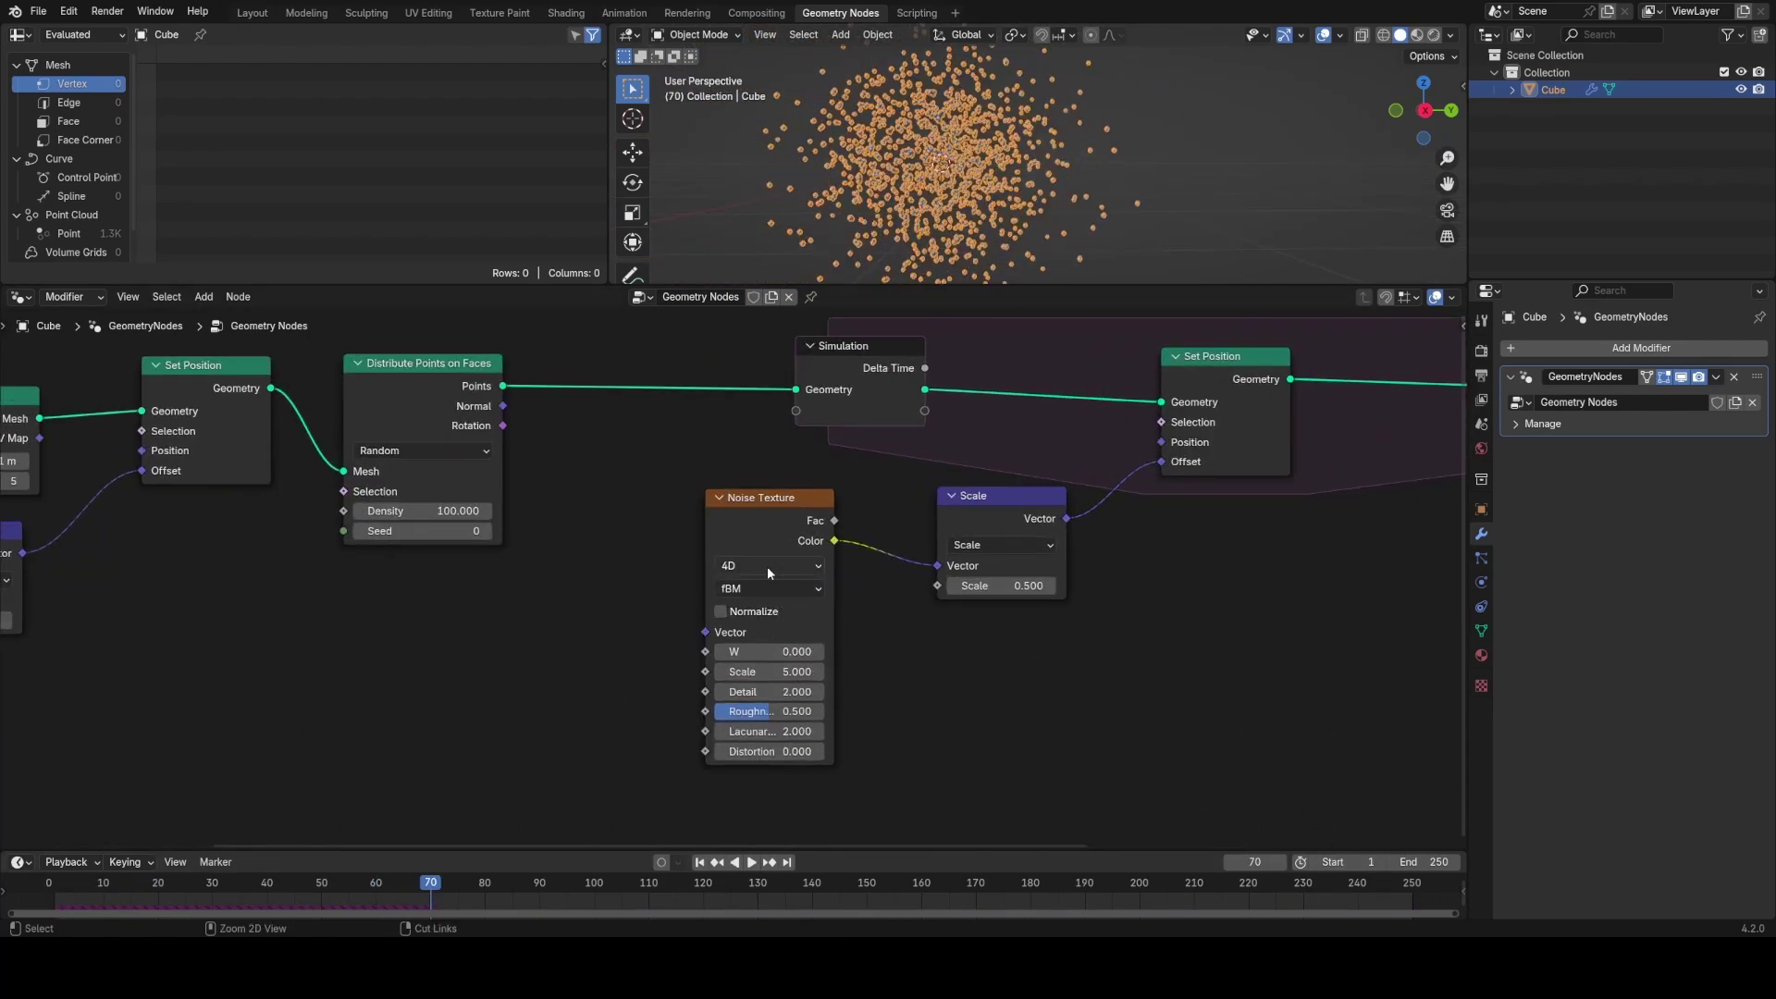
middle_click_drag(714, 583, 649, 570)
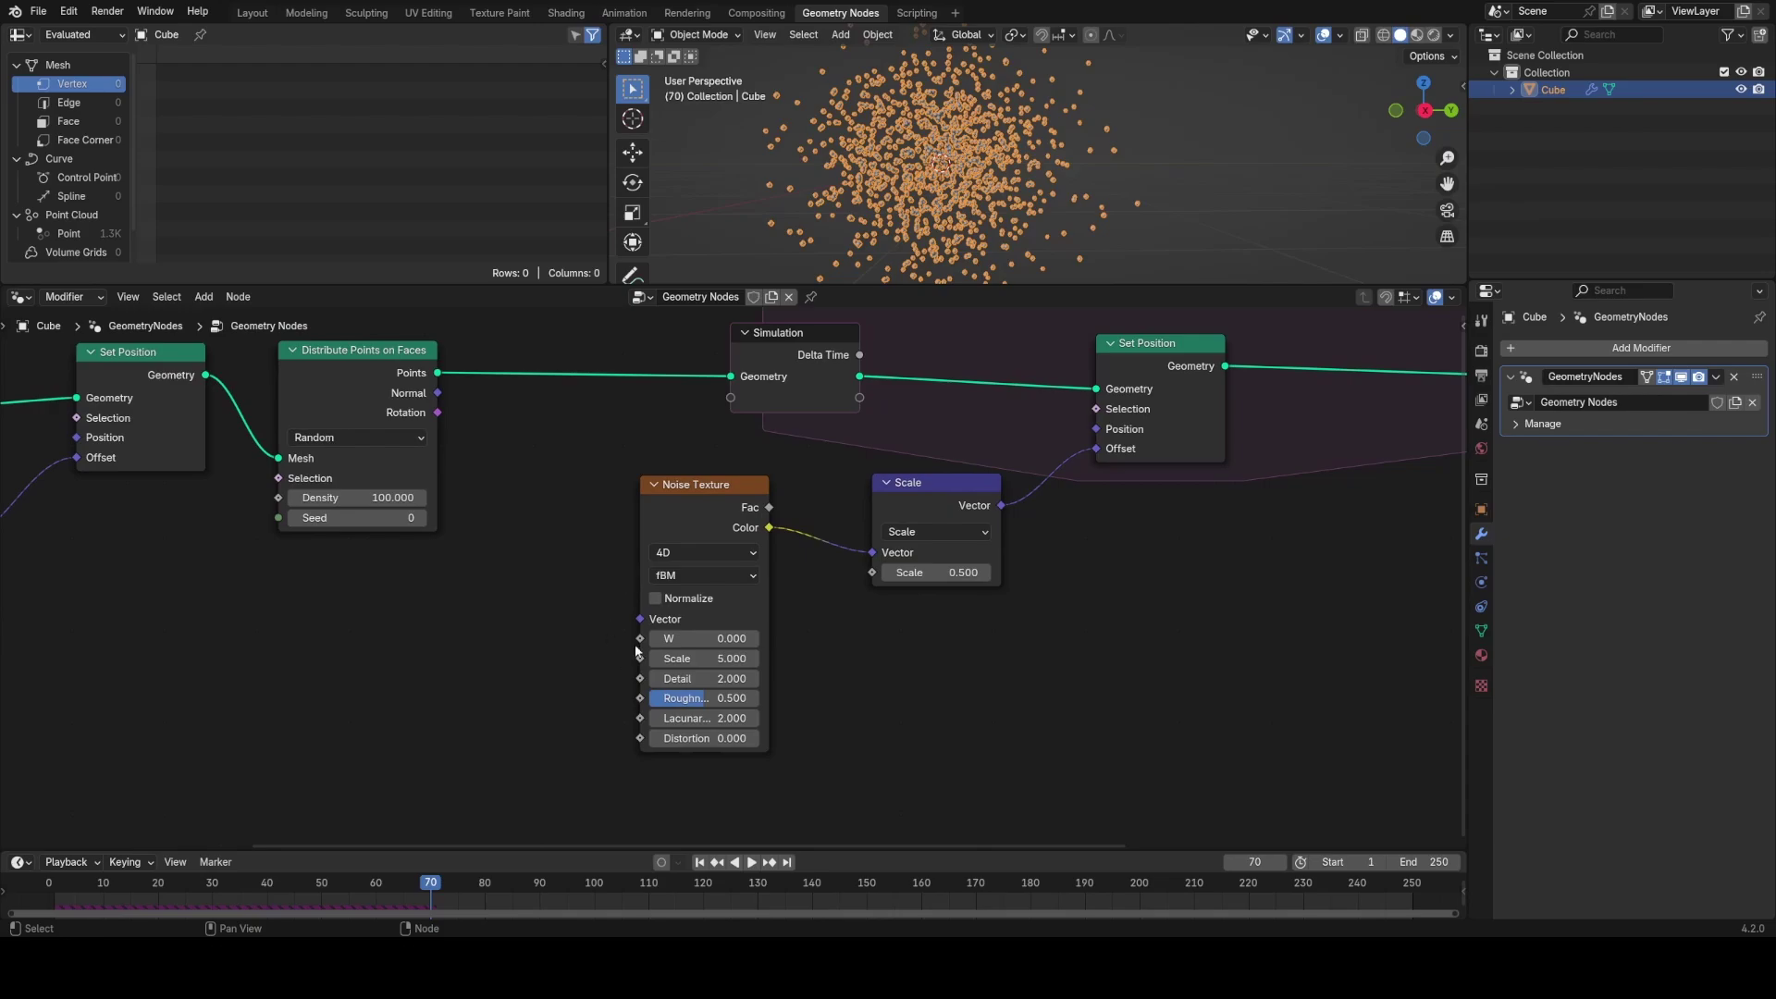
Step: Drive the Noise Texture's W input with Scene Time Seconds and play the animation
left_click_drag(516, 598, 512, 593)
type("sec")
left_click(479, 607)
left_click(508, 651)
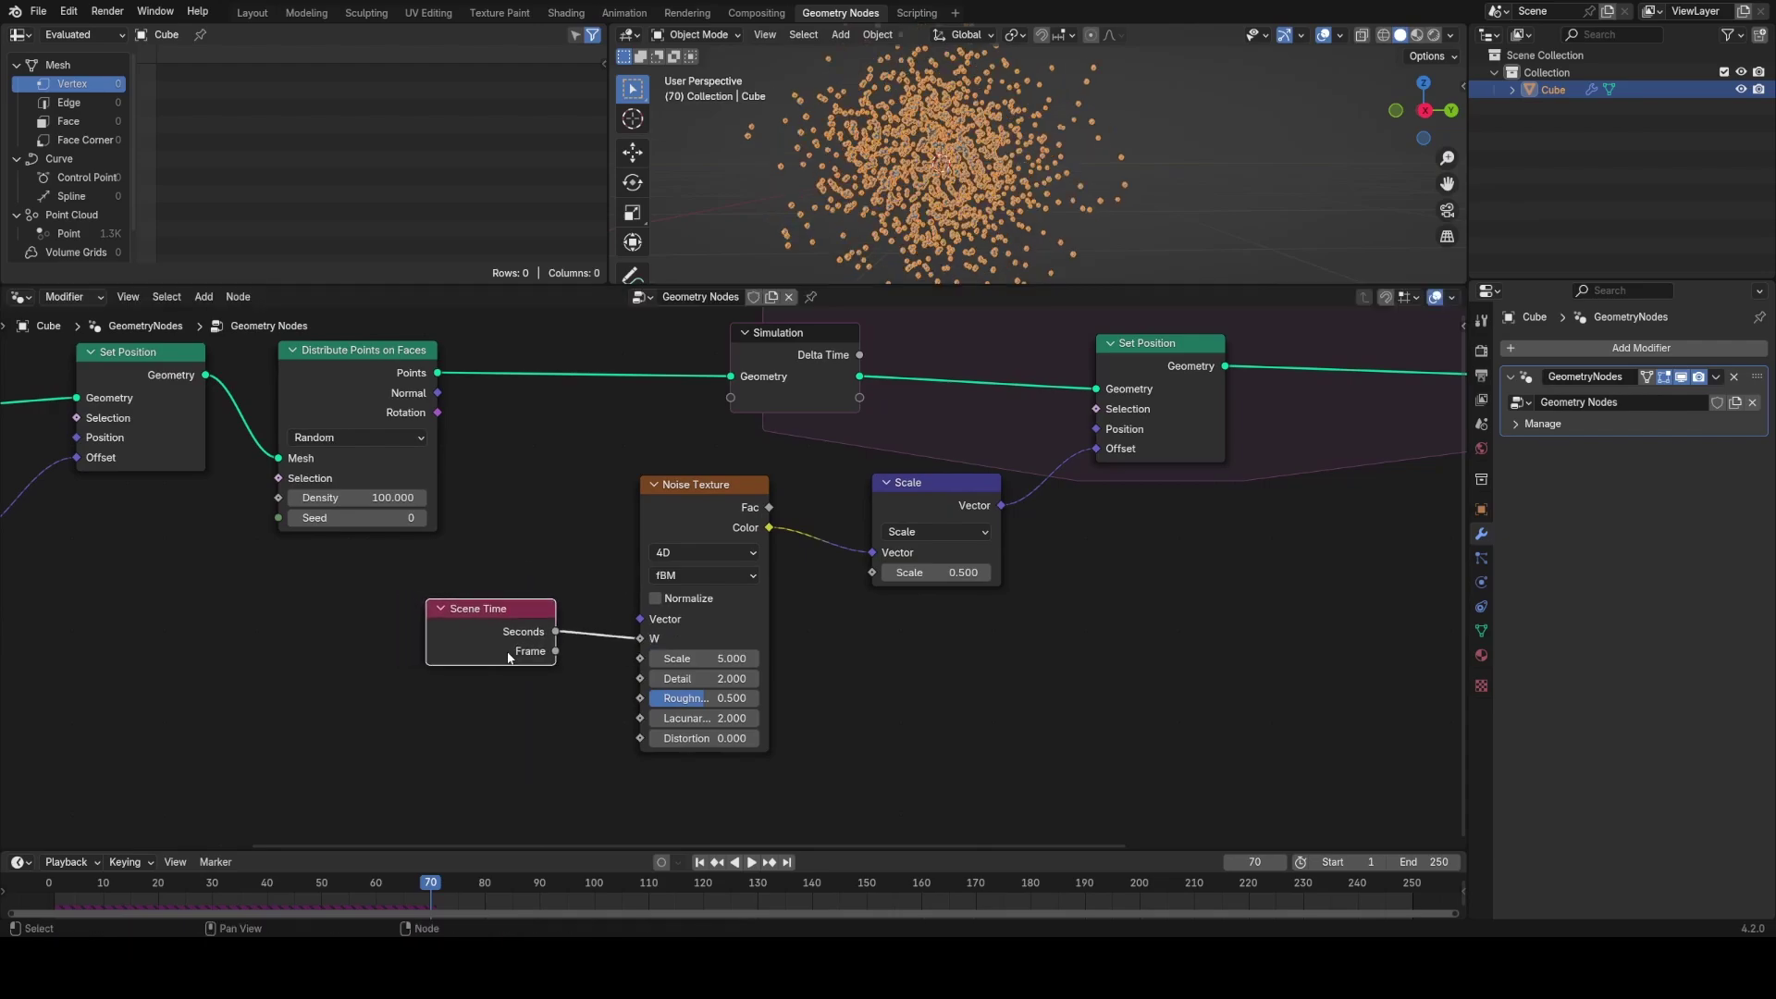
key("space")
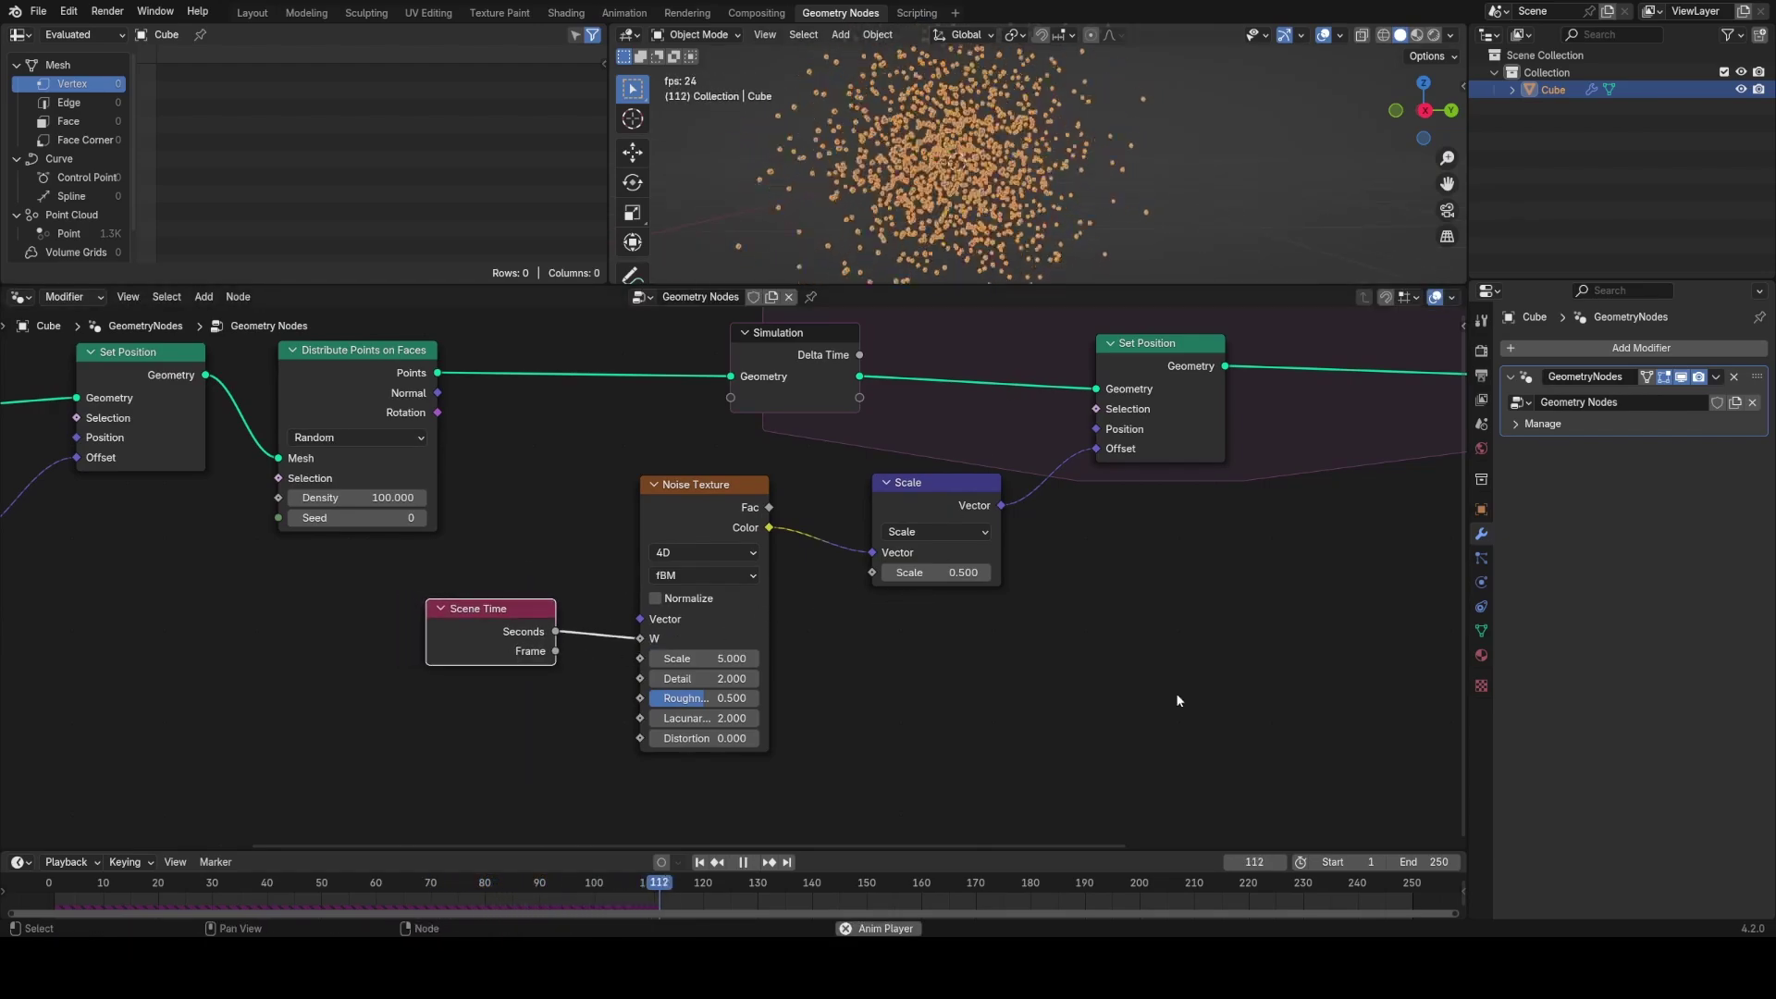
left_click(1330, 888)
Step: Set the animation's end frame to 60
left_click(1424, 861)
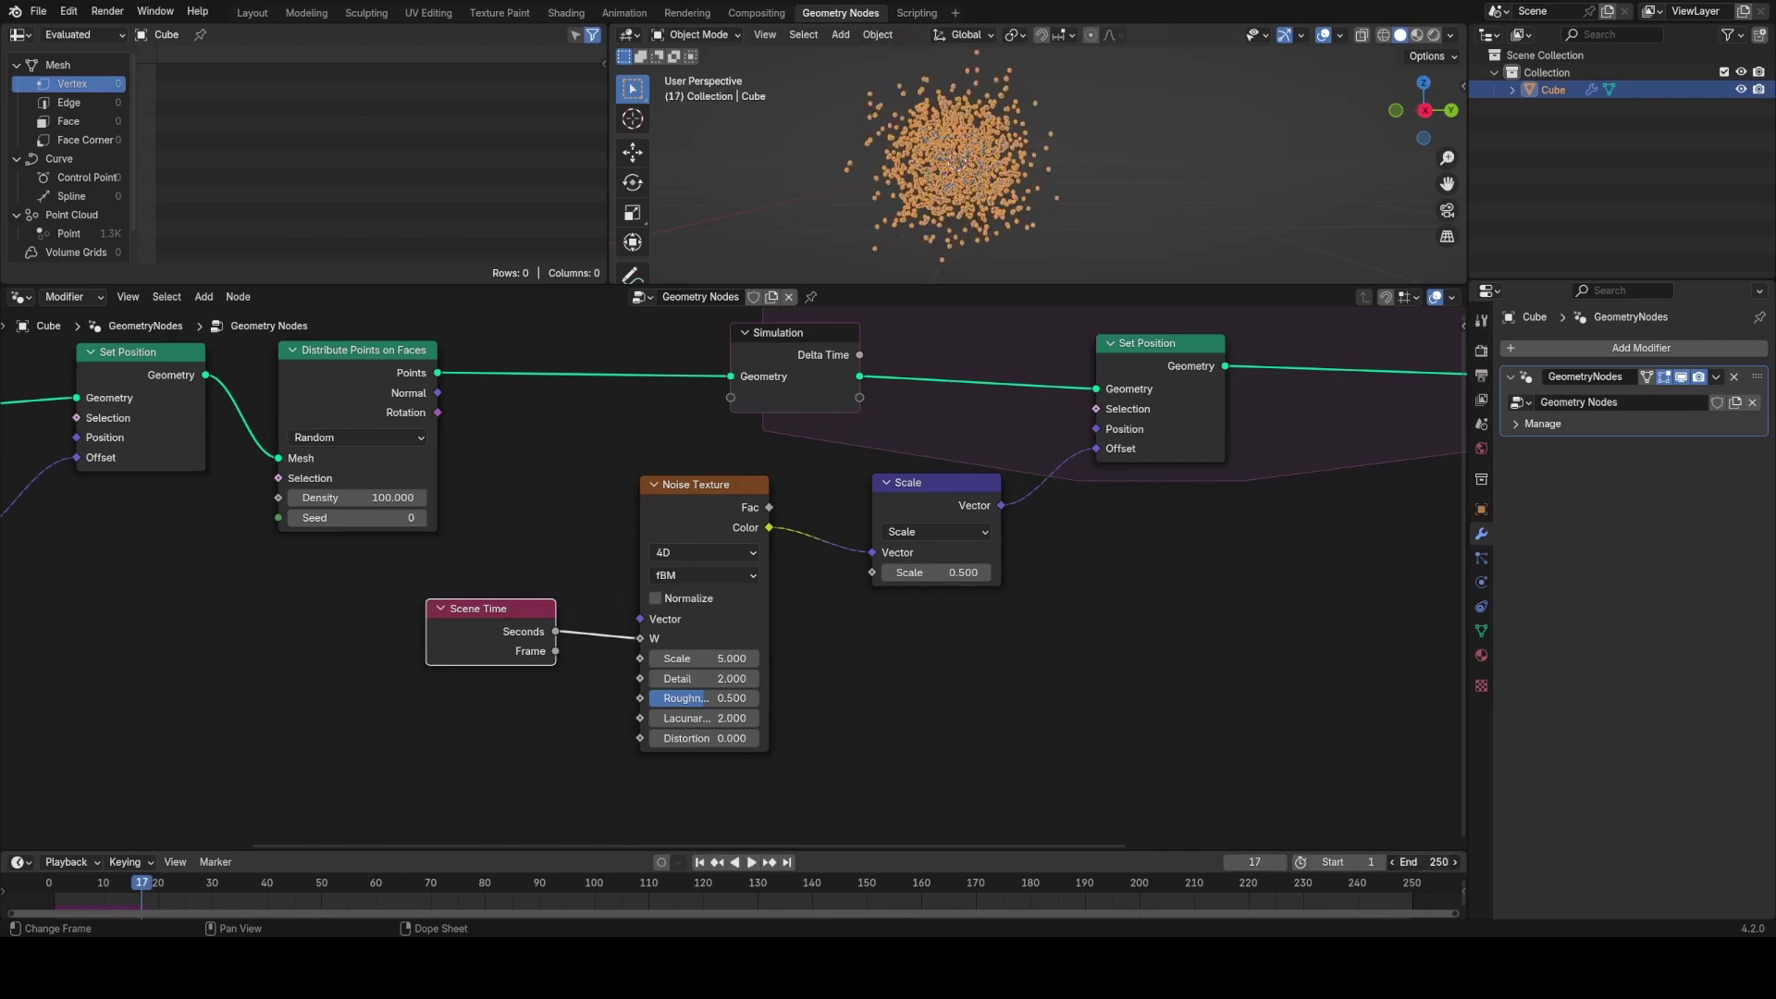
type("100")
key("Return")
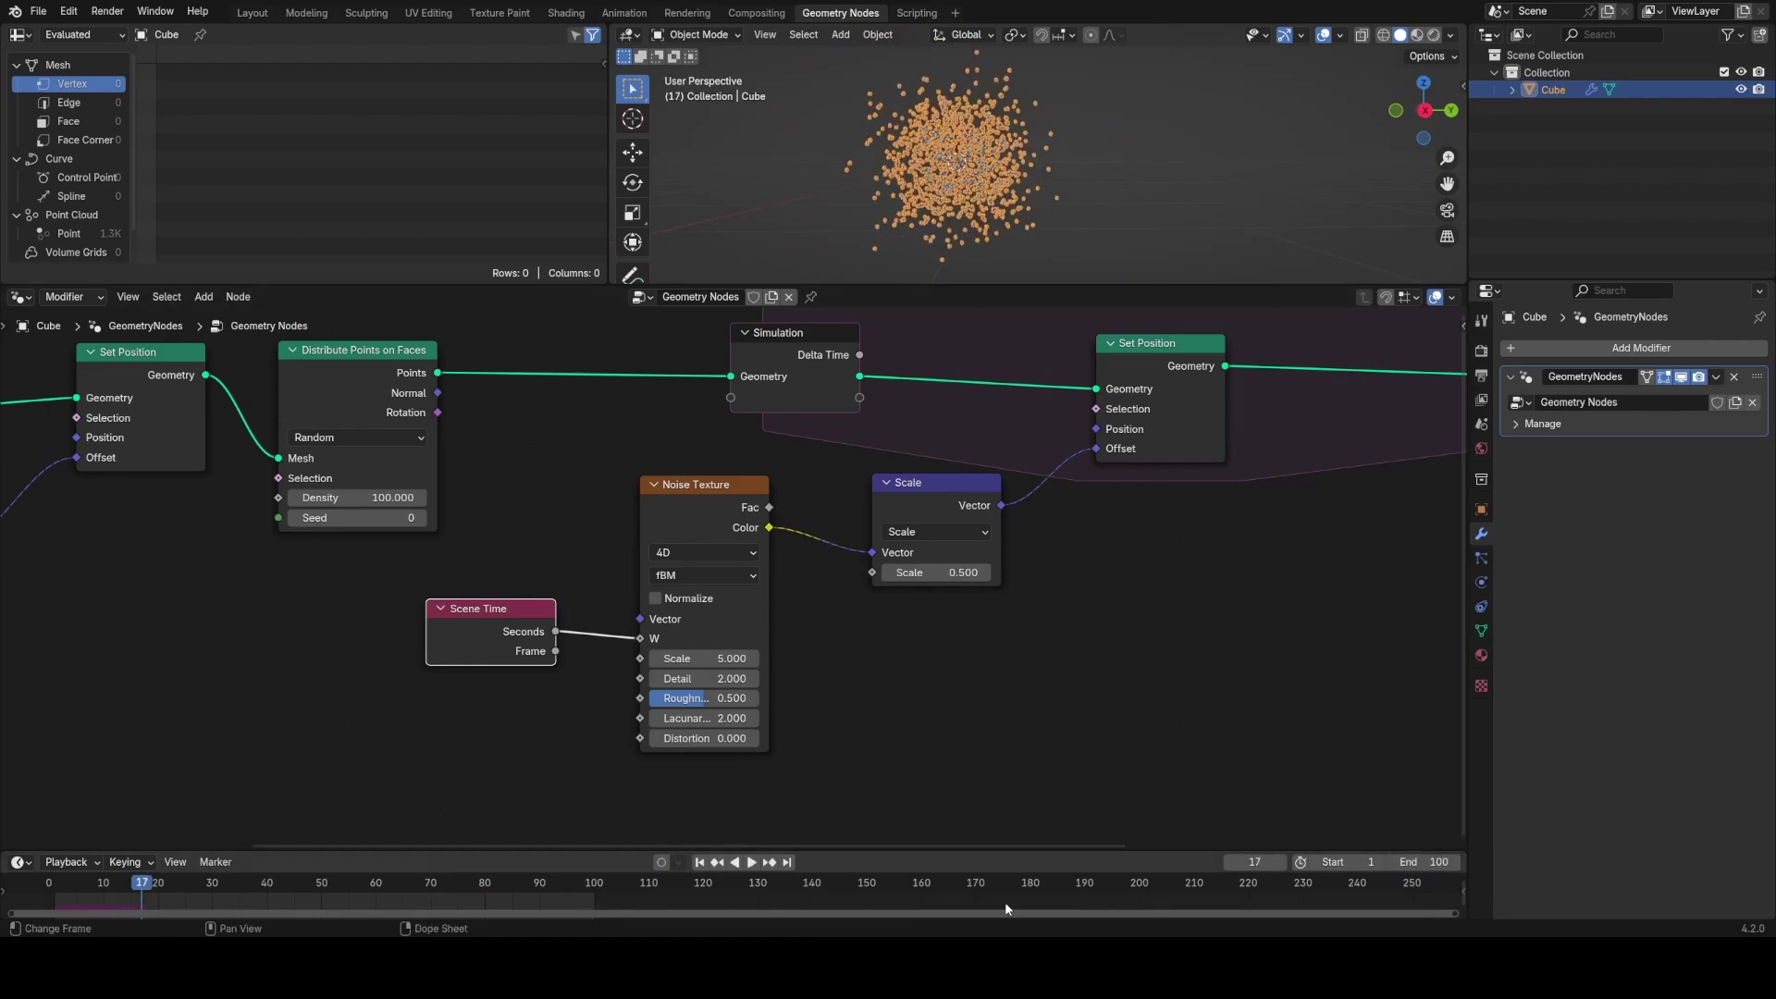
type("60")
key("Return")
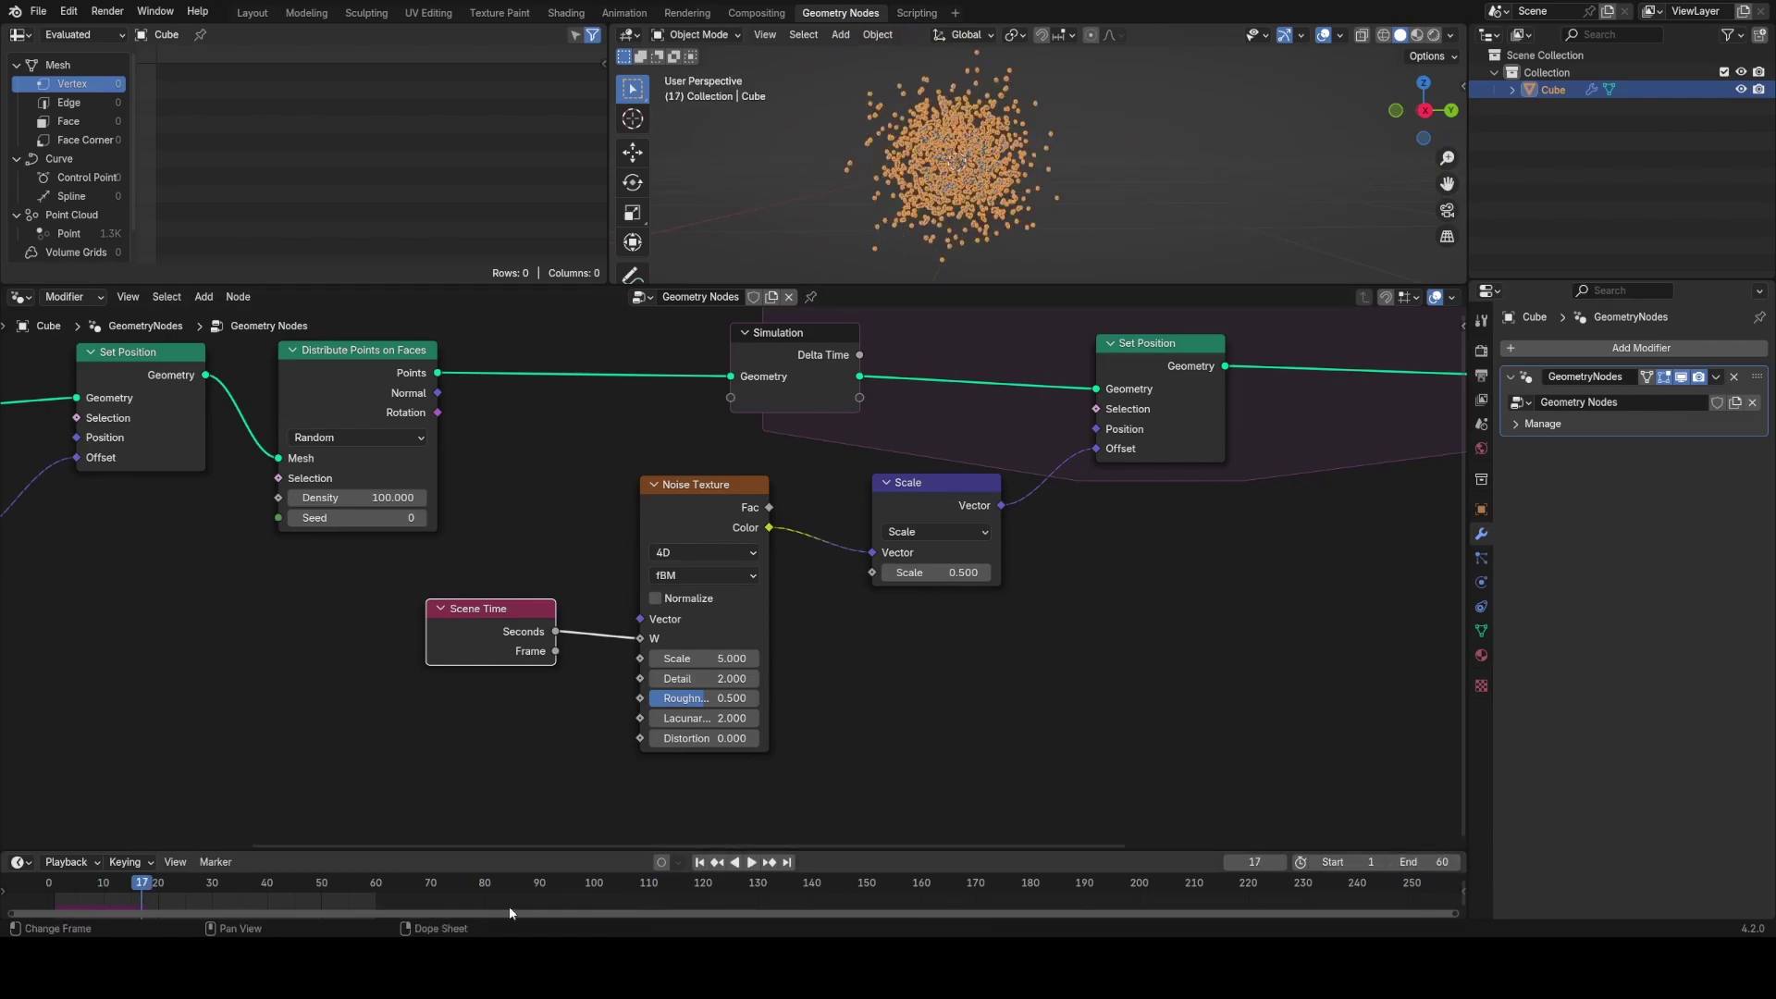
Step: Fit the timeline view around the shortened frame range and play the particle animation through it
key("Home")
middle_click_drag(779, 883, 934, 879)
scroll(934, 879, "up", 6)
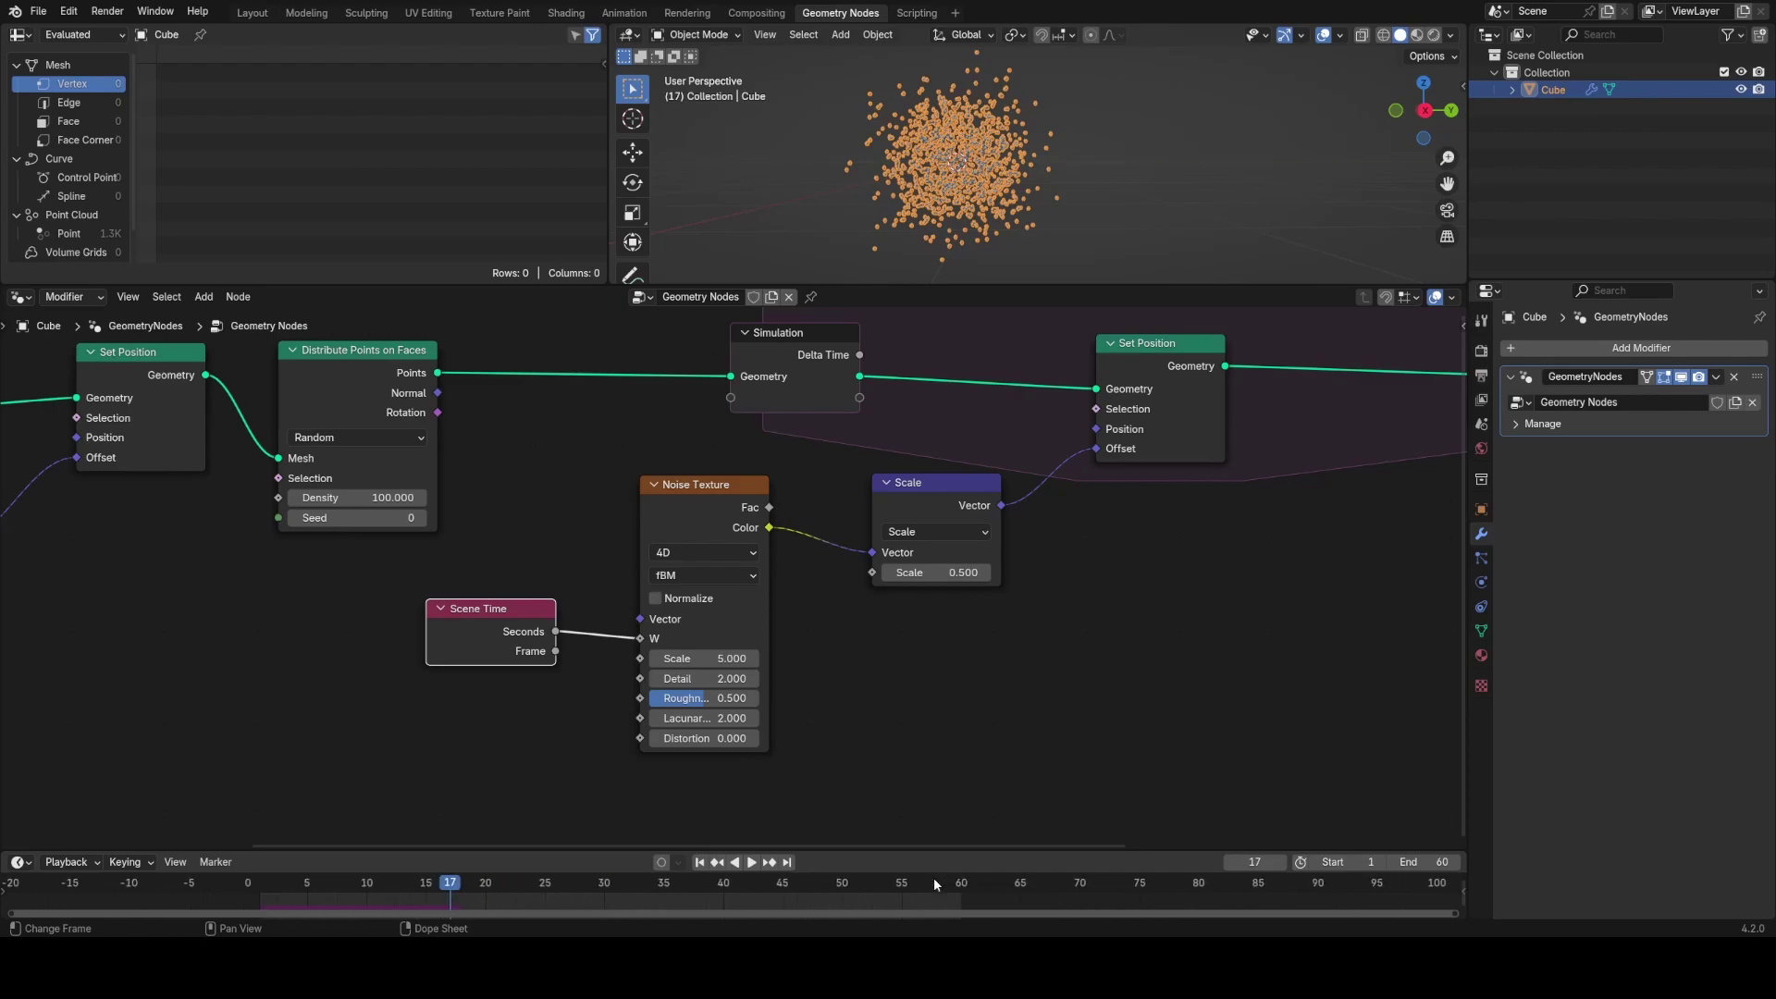
left_click_drag(934, 880, 220, 879)
key("space")
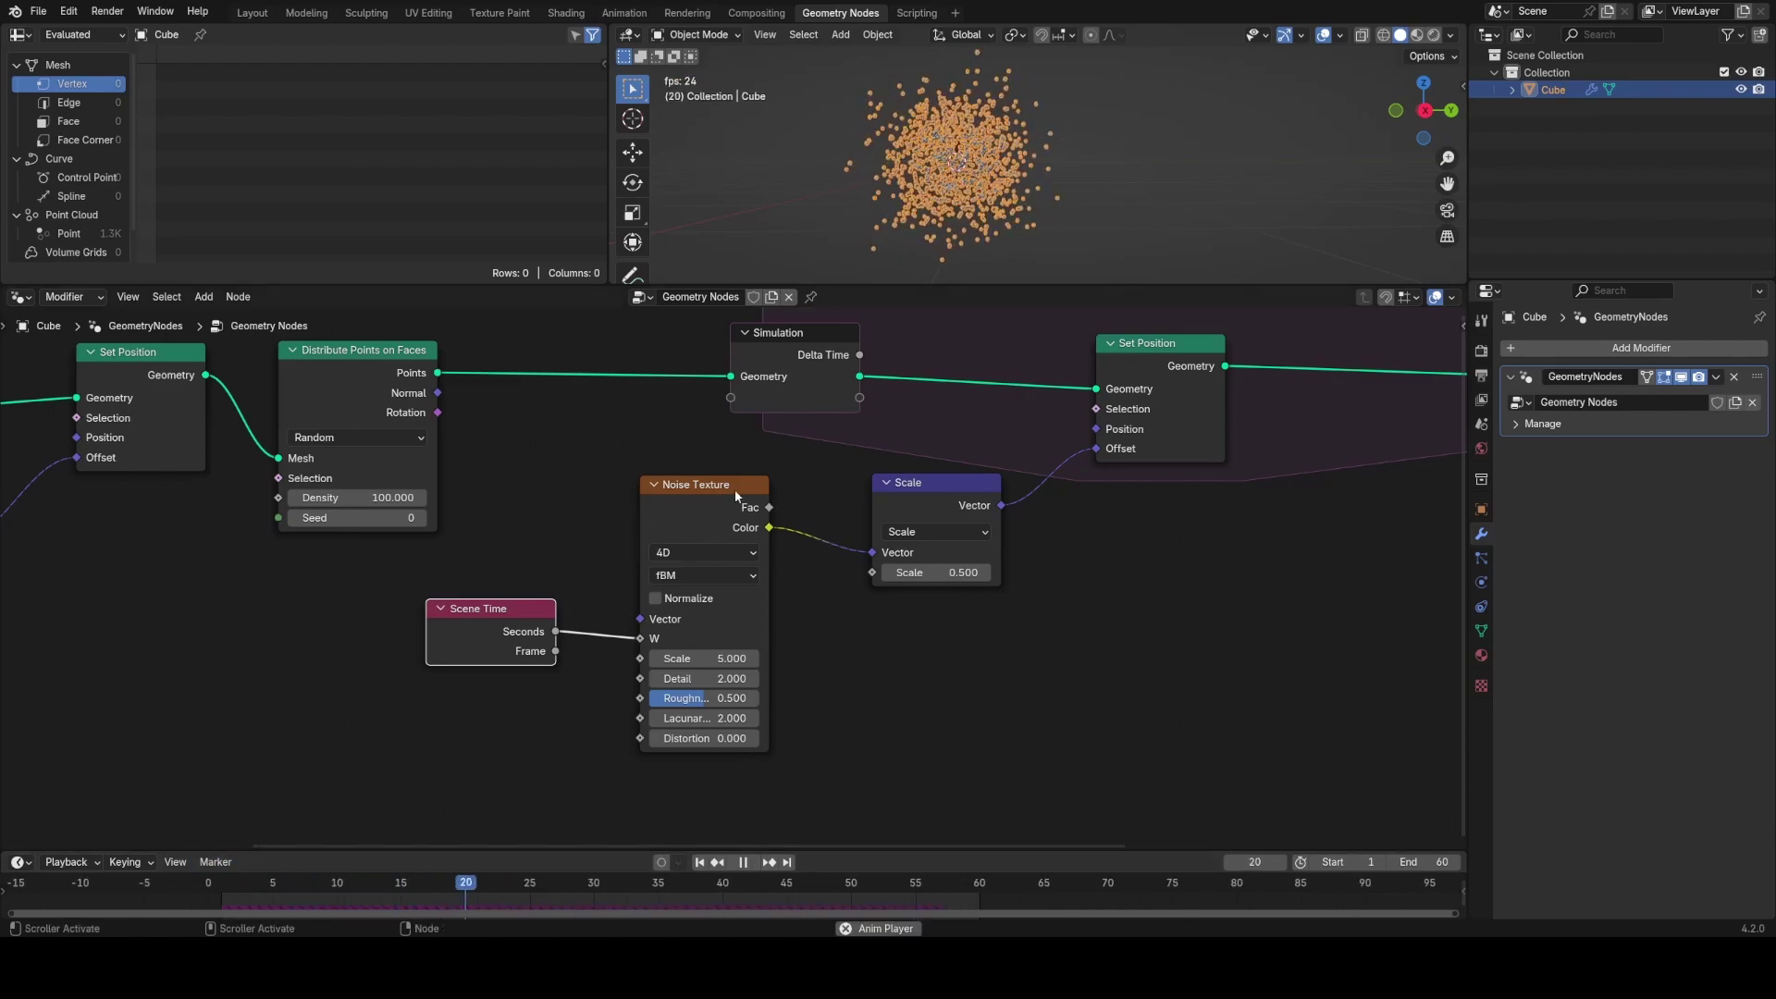
key("space")
middle_click_drag(710, 523, 691, 660)
scroll(691, 660, "down", 2)
key("space")
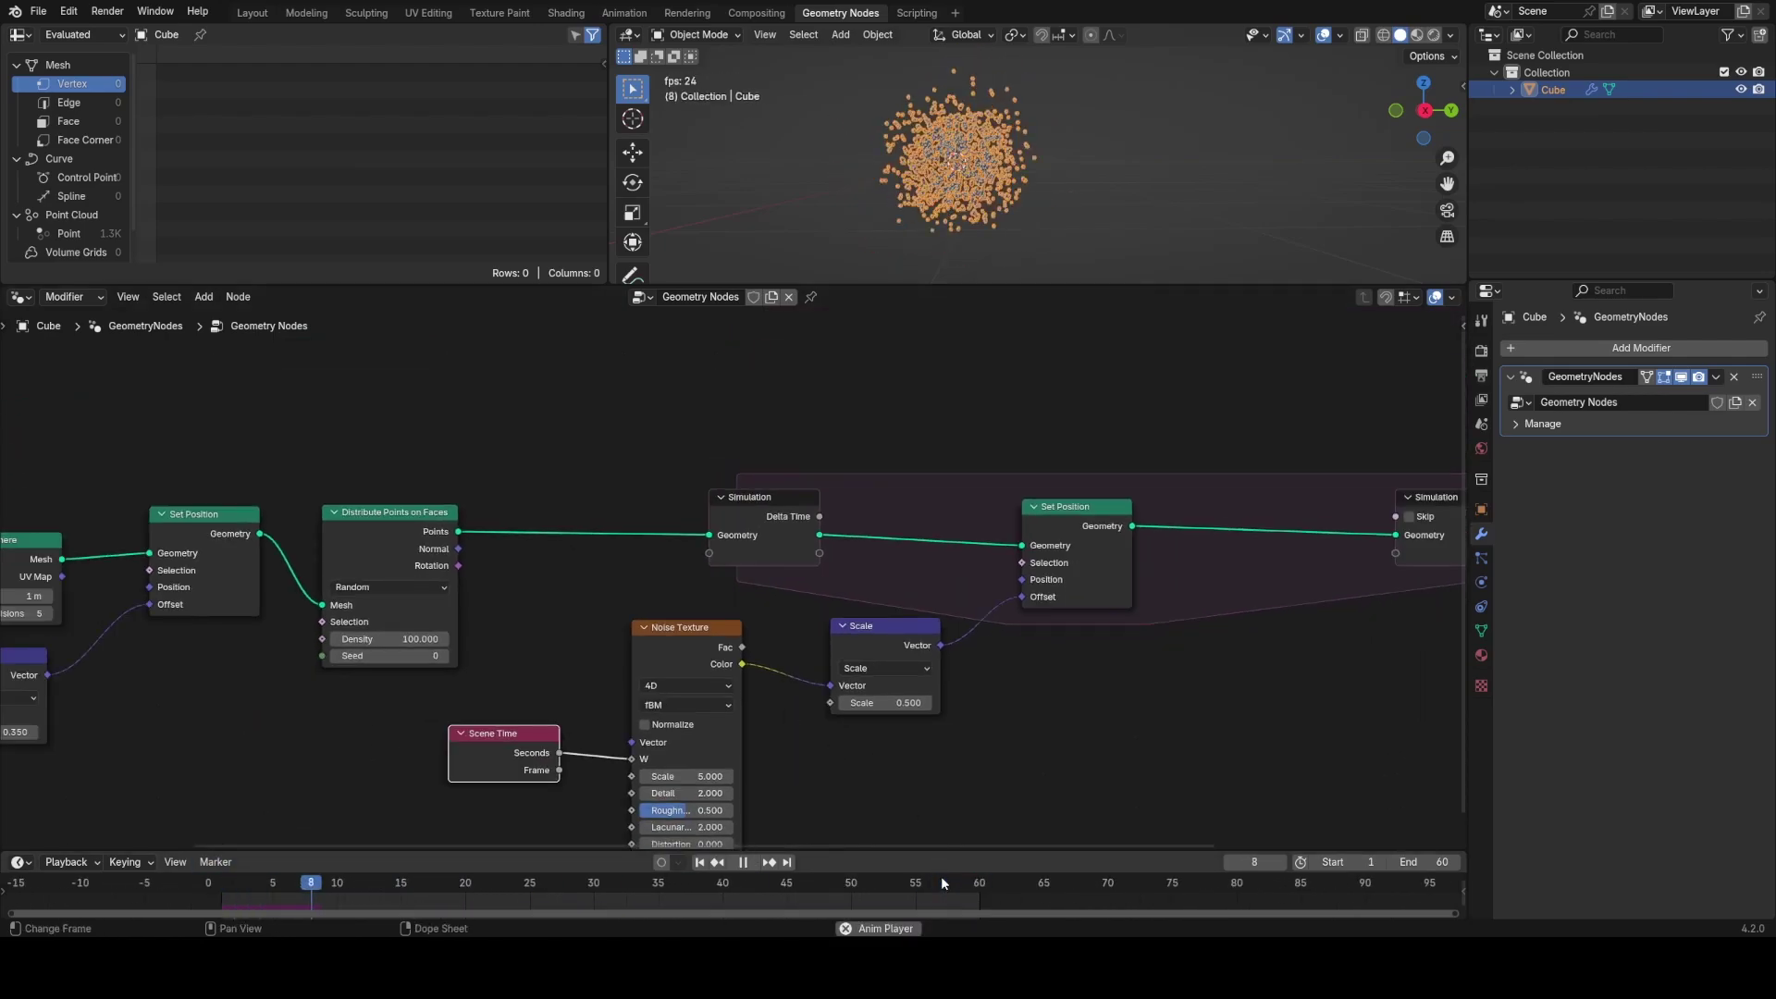
Step: Insert a Join Geometry node before Set Position inside the simulation and feed the distributed points into it as well
key("shift+a")
type("join")
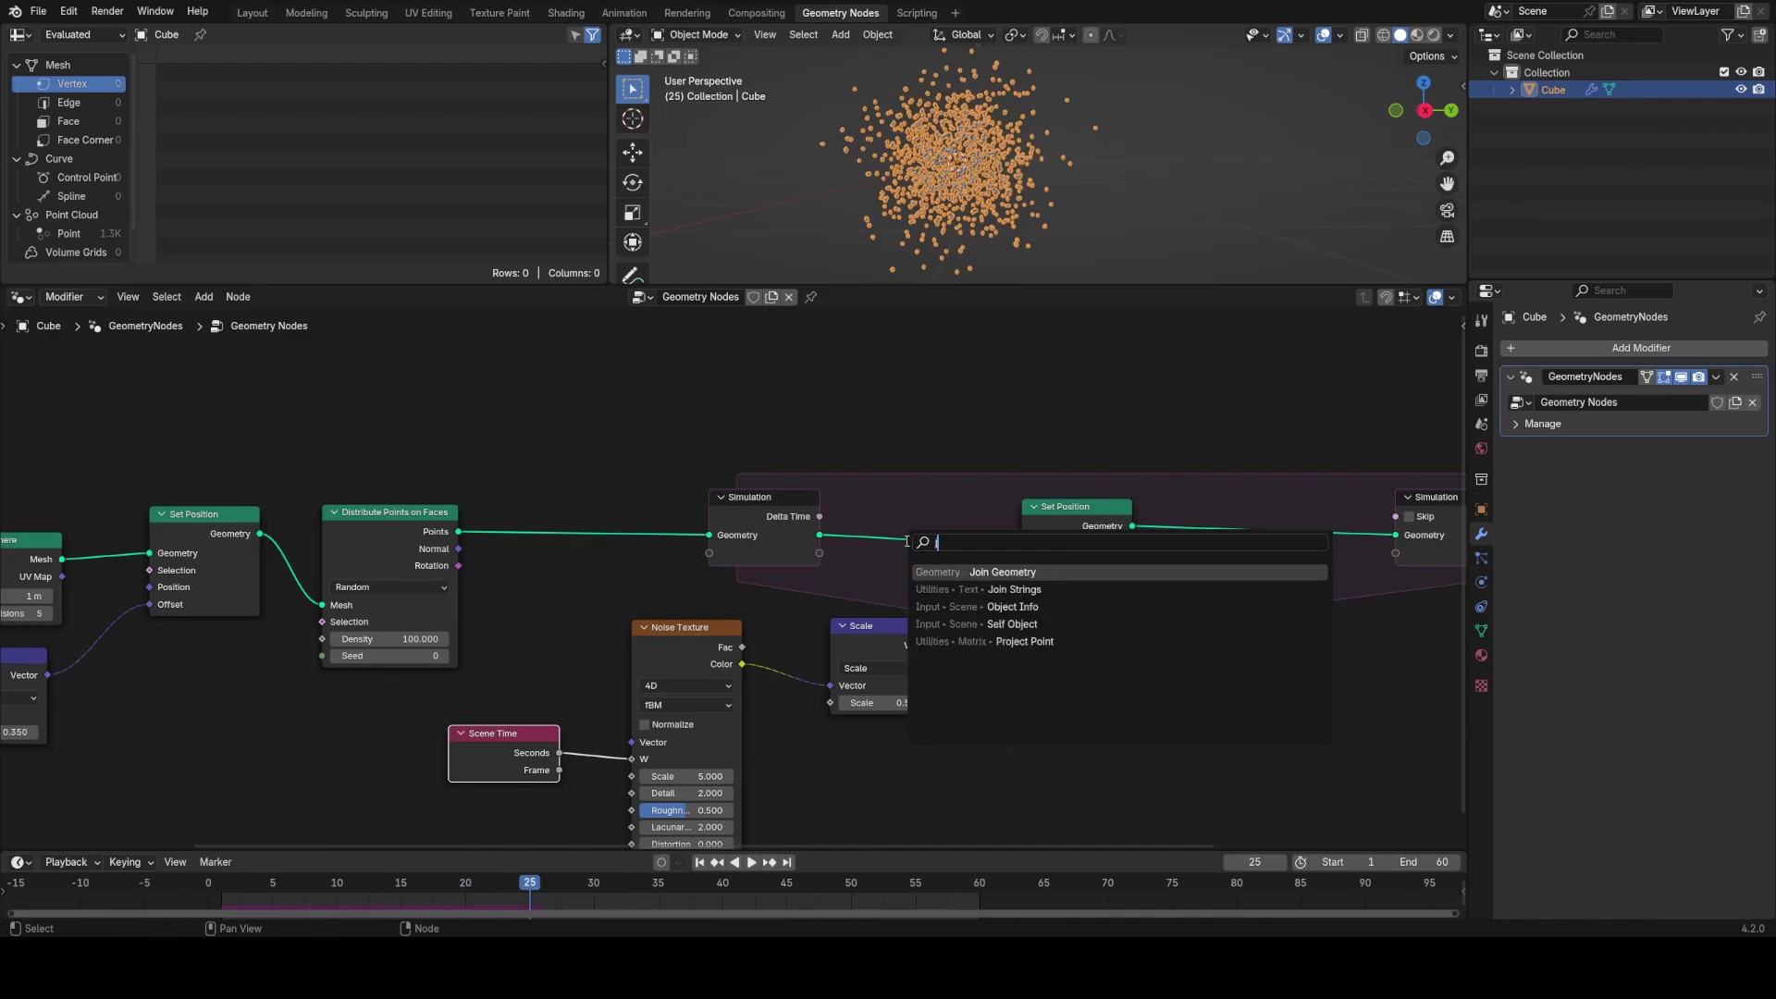
key("Return")
left_click(870, 519)
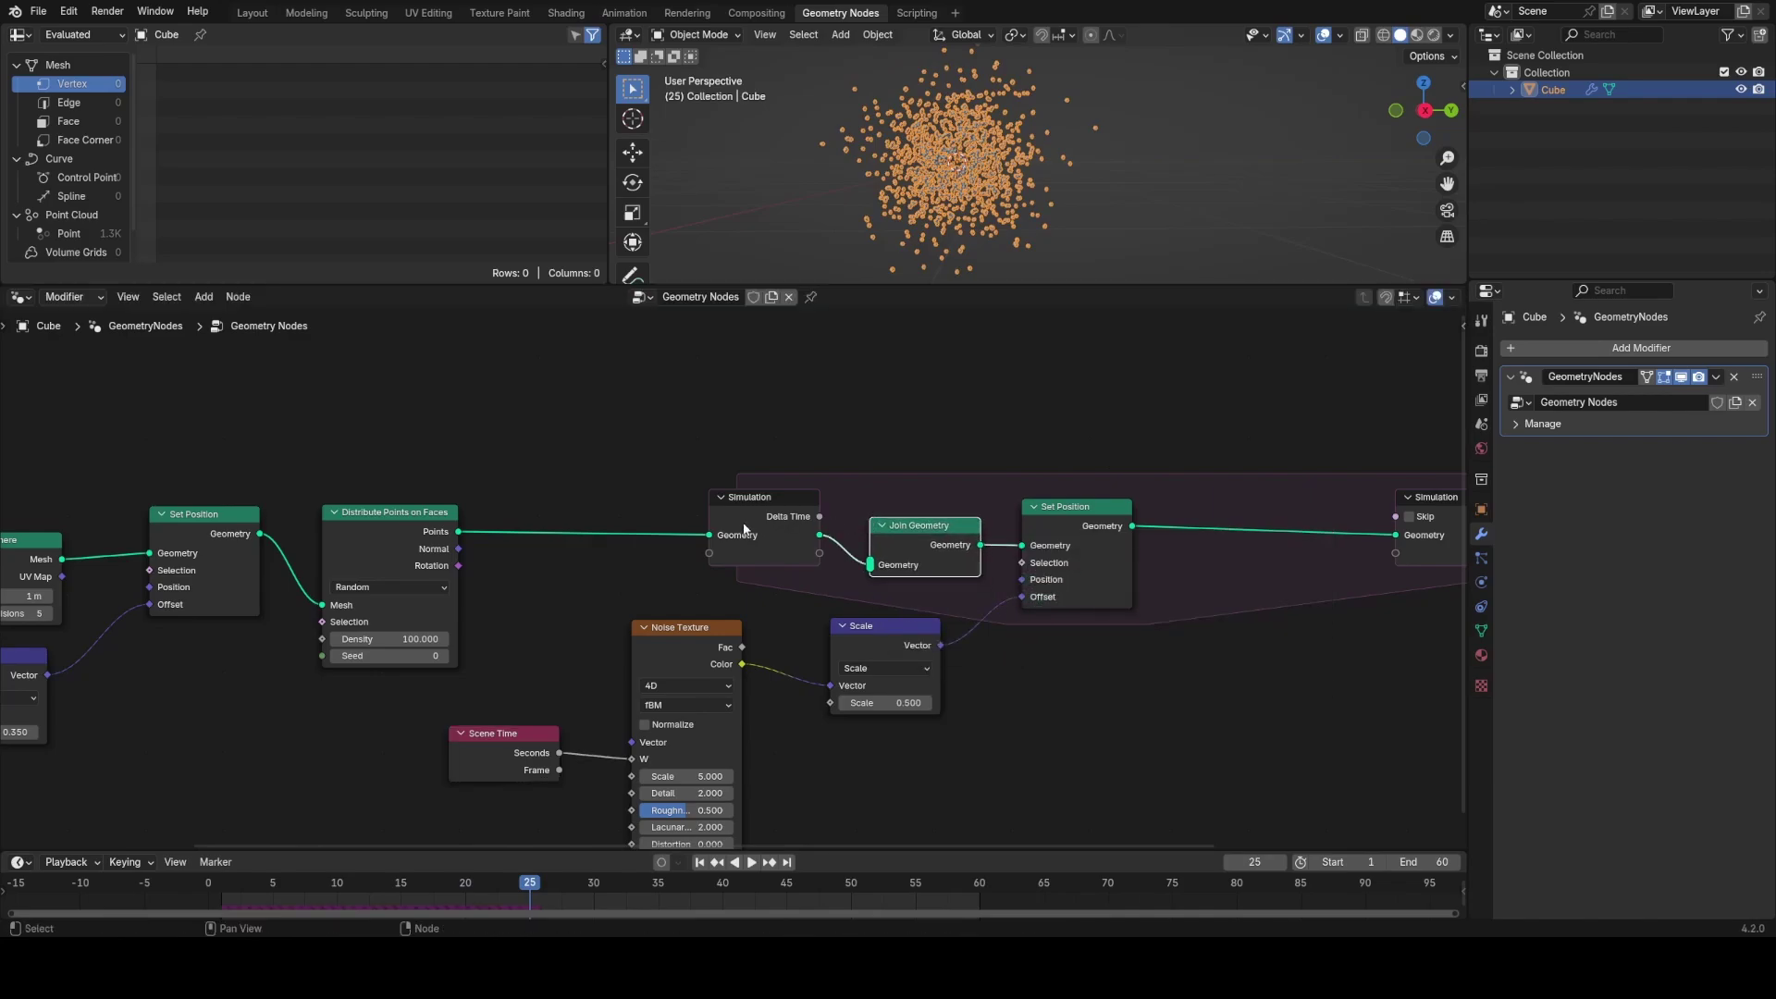
left_click_drag(458, 532, 464, 542)
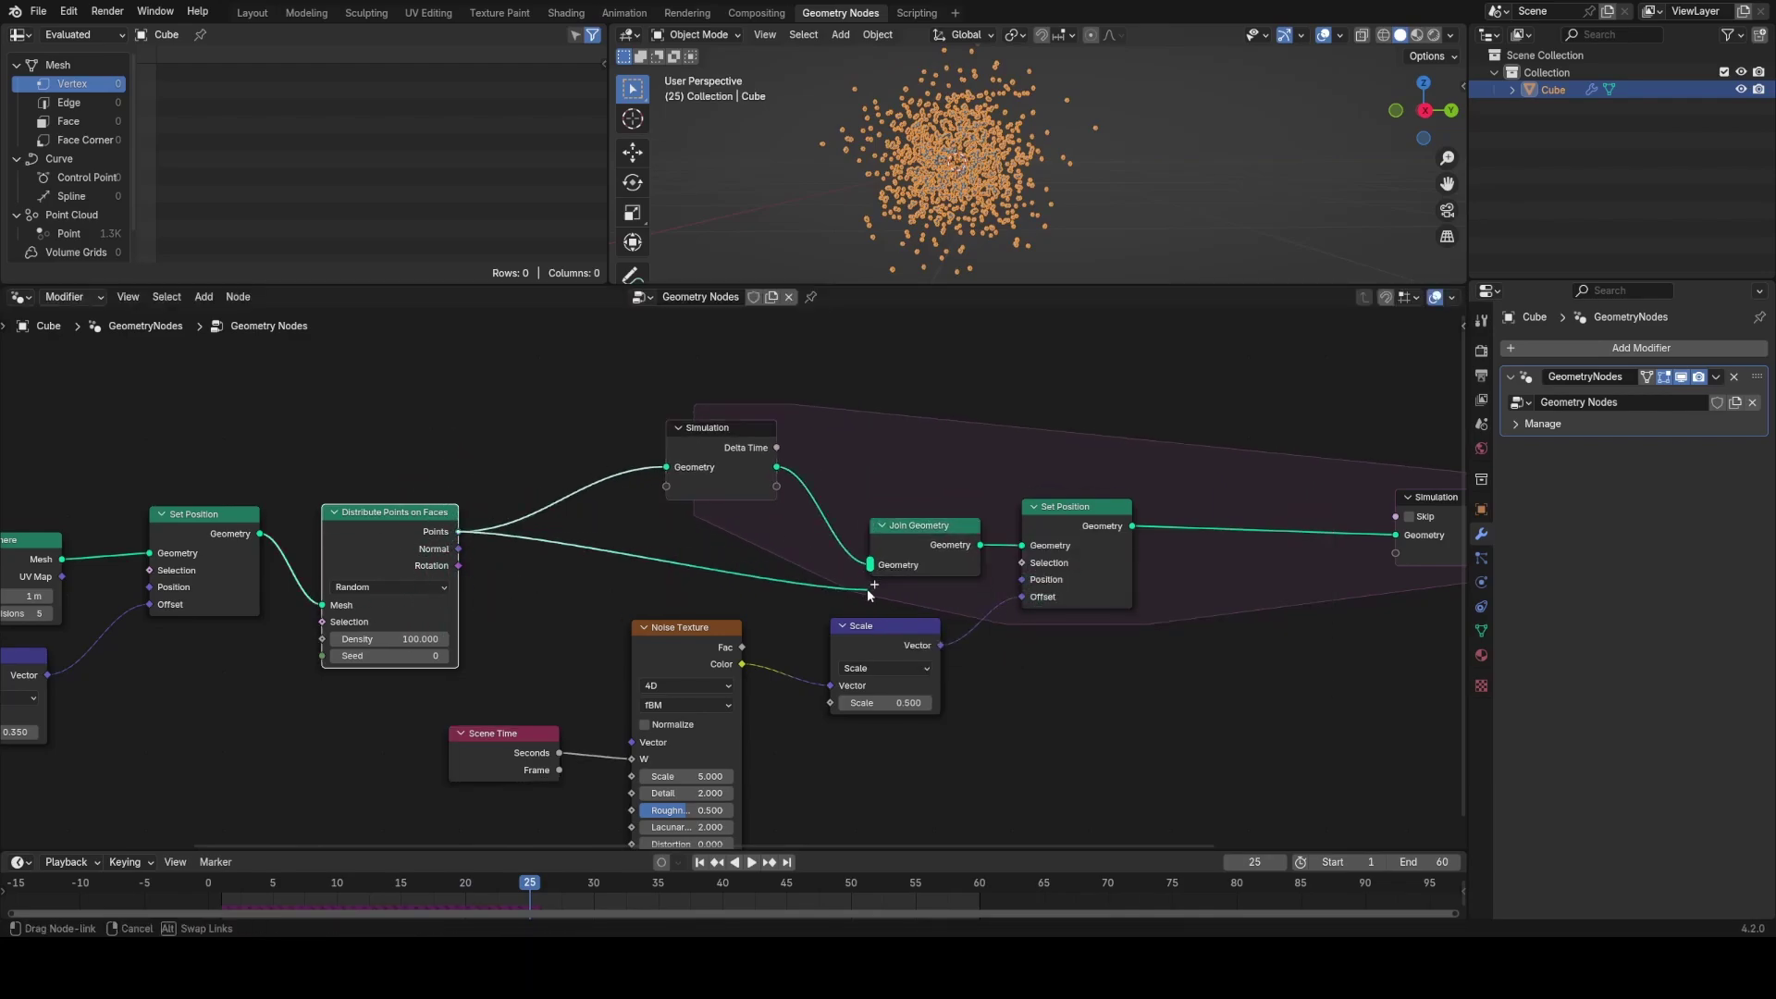
left_click_drag(868, 588, 873, 579)
middle_click_drag(759, 516, 672, 554)
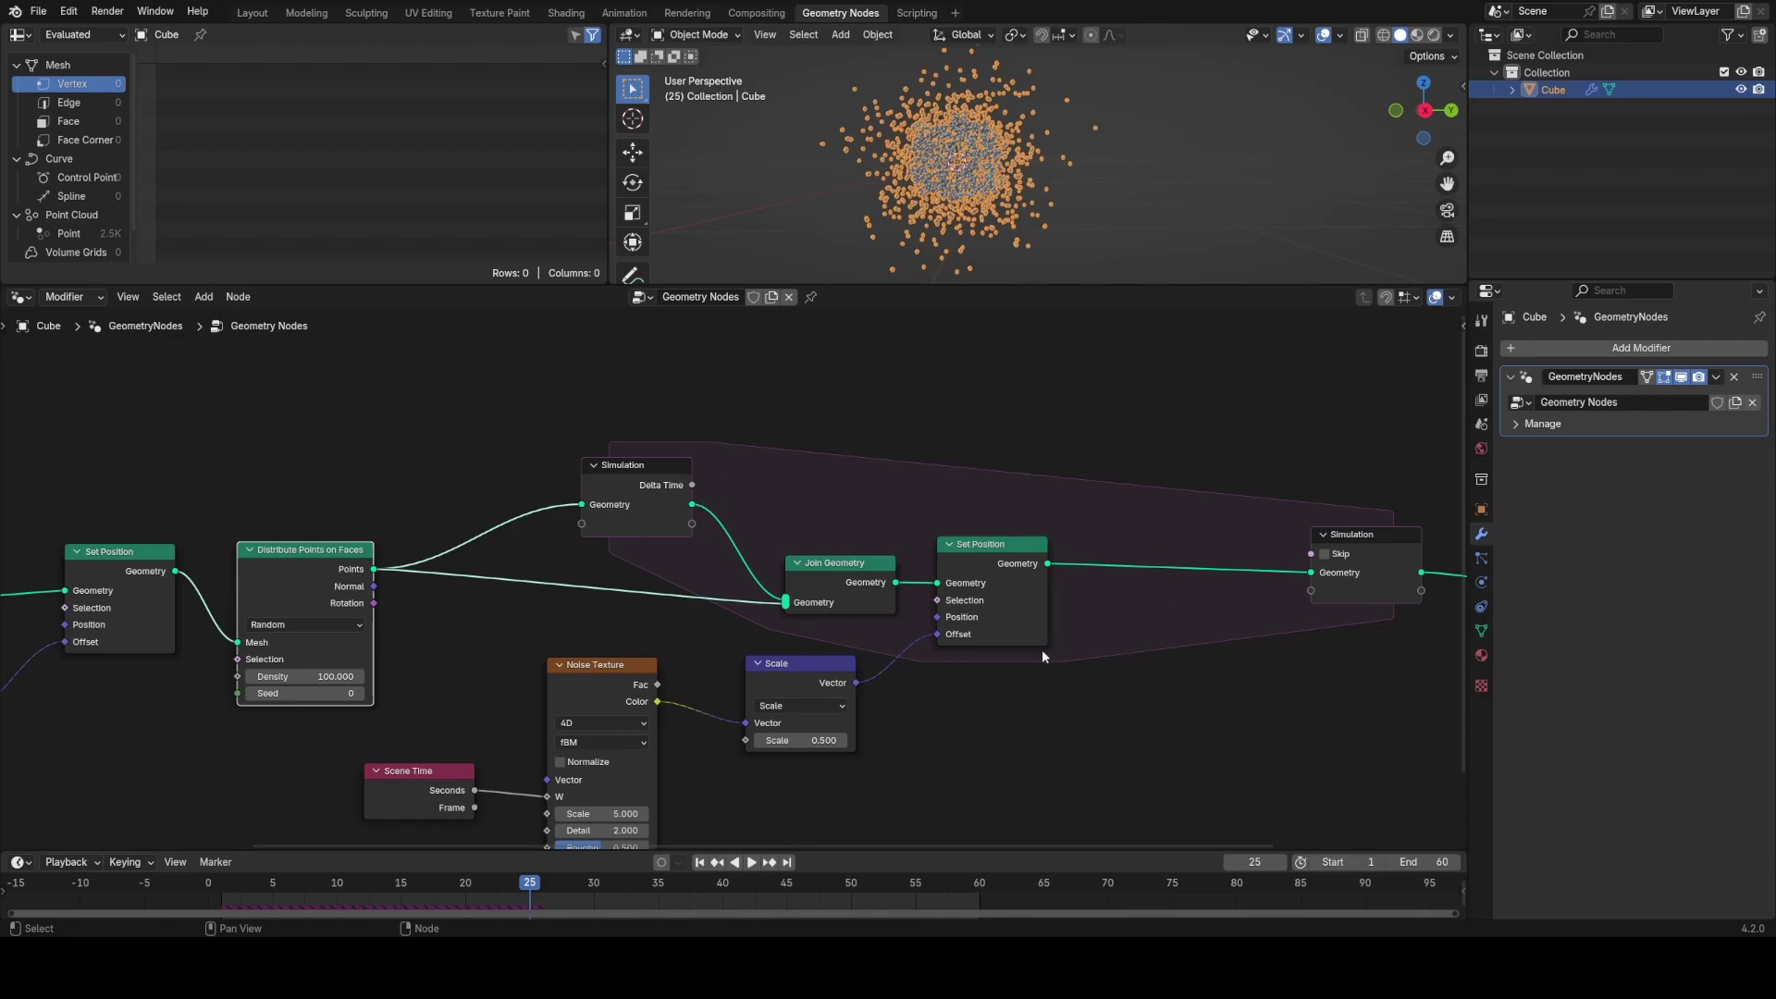
Step: Drive the Distribute Points on Faces Seed with a Scene Time node's Frame output and play the animation
scroll(986, 686, "up", 1)
middle_click_drag(419, 678, 783, 505)
scroll(782, 505, "up", 2)
left_click_drag(530, 521, 397, 553)
type("fra")
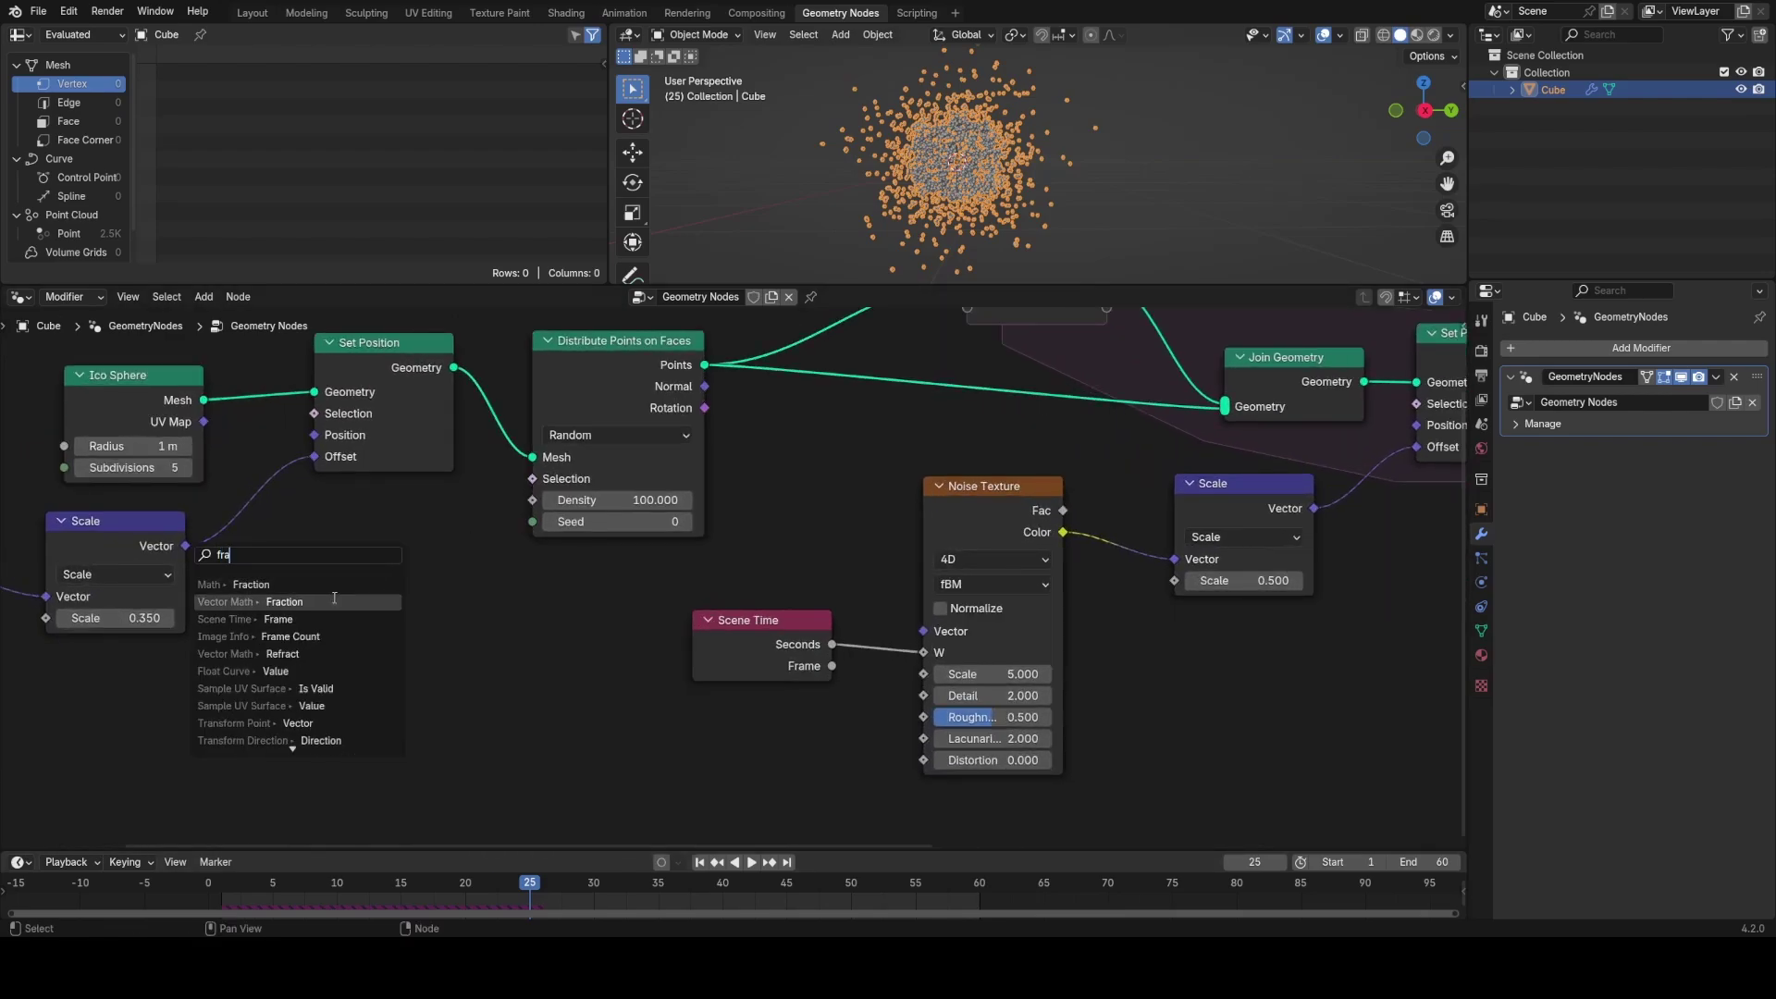
left_click(321, 618)
left_click(377, 591)
key("space")
middle_click_drag(668, 592, 454, 648)
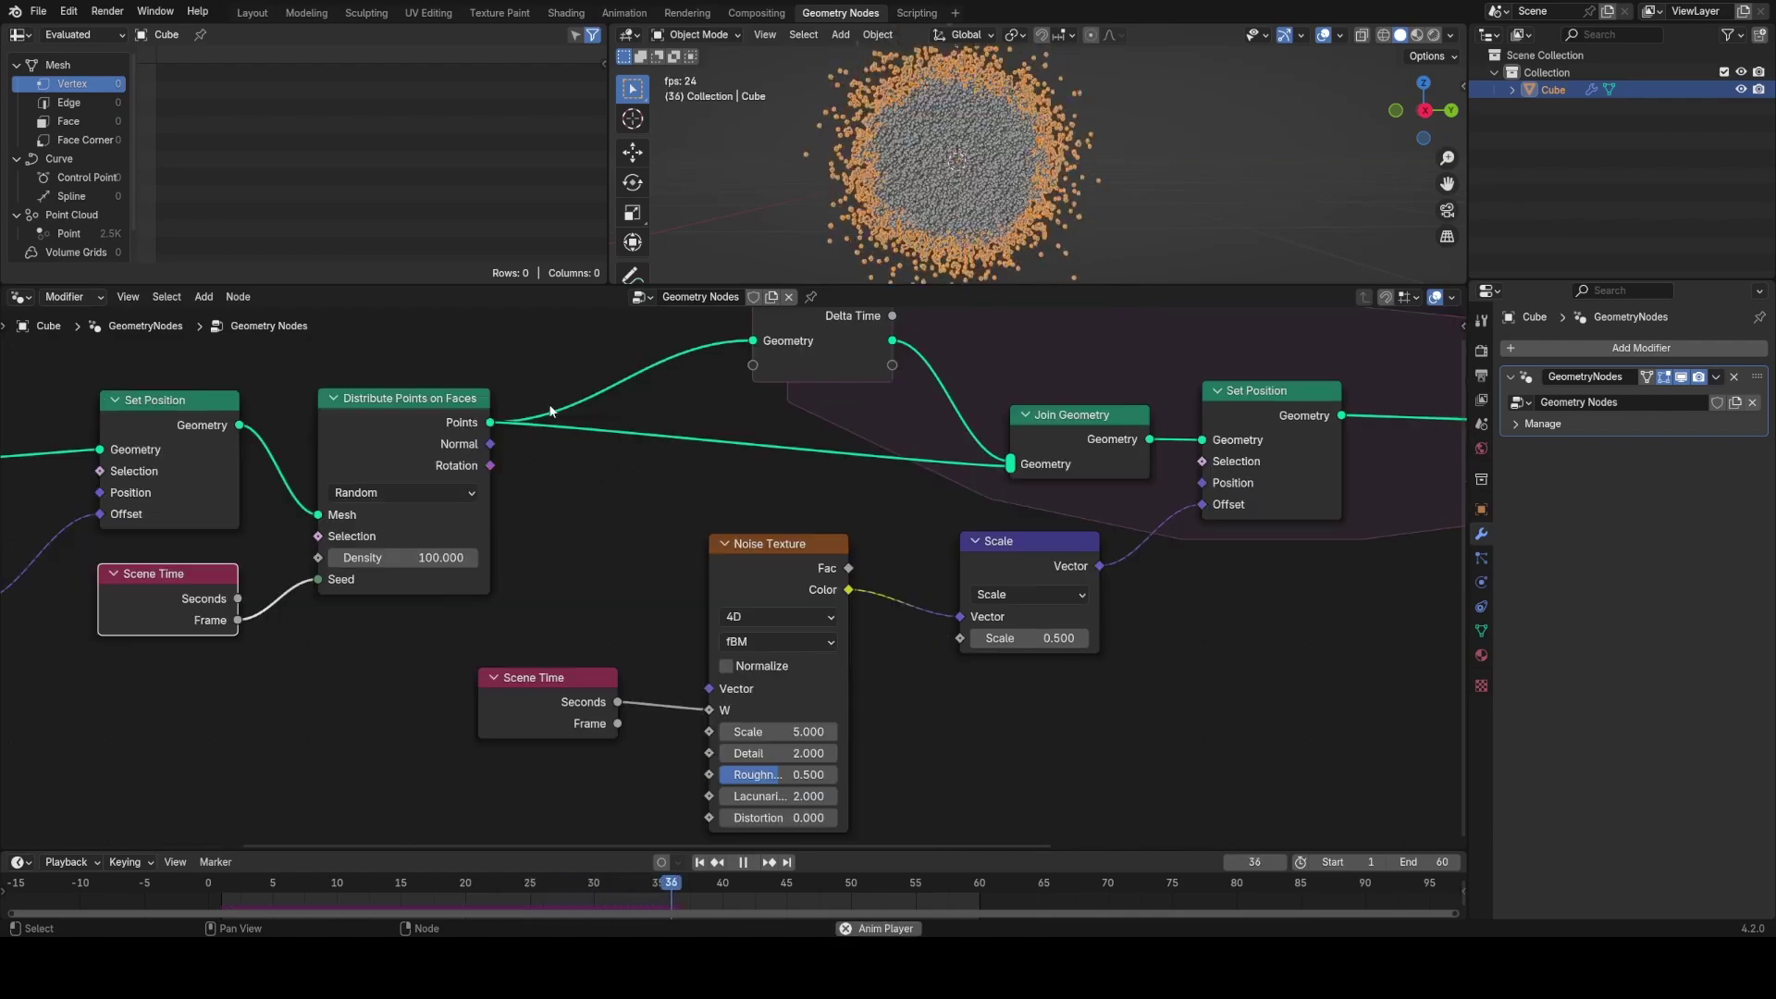
Step: Set the simulation's Noise Texture Scale to 1, save the file and replay the particle animation
scroll(490, 463, "down", 2)
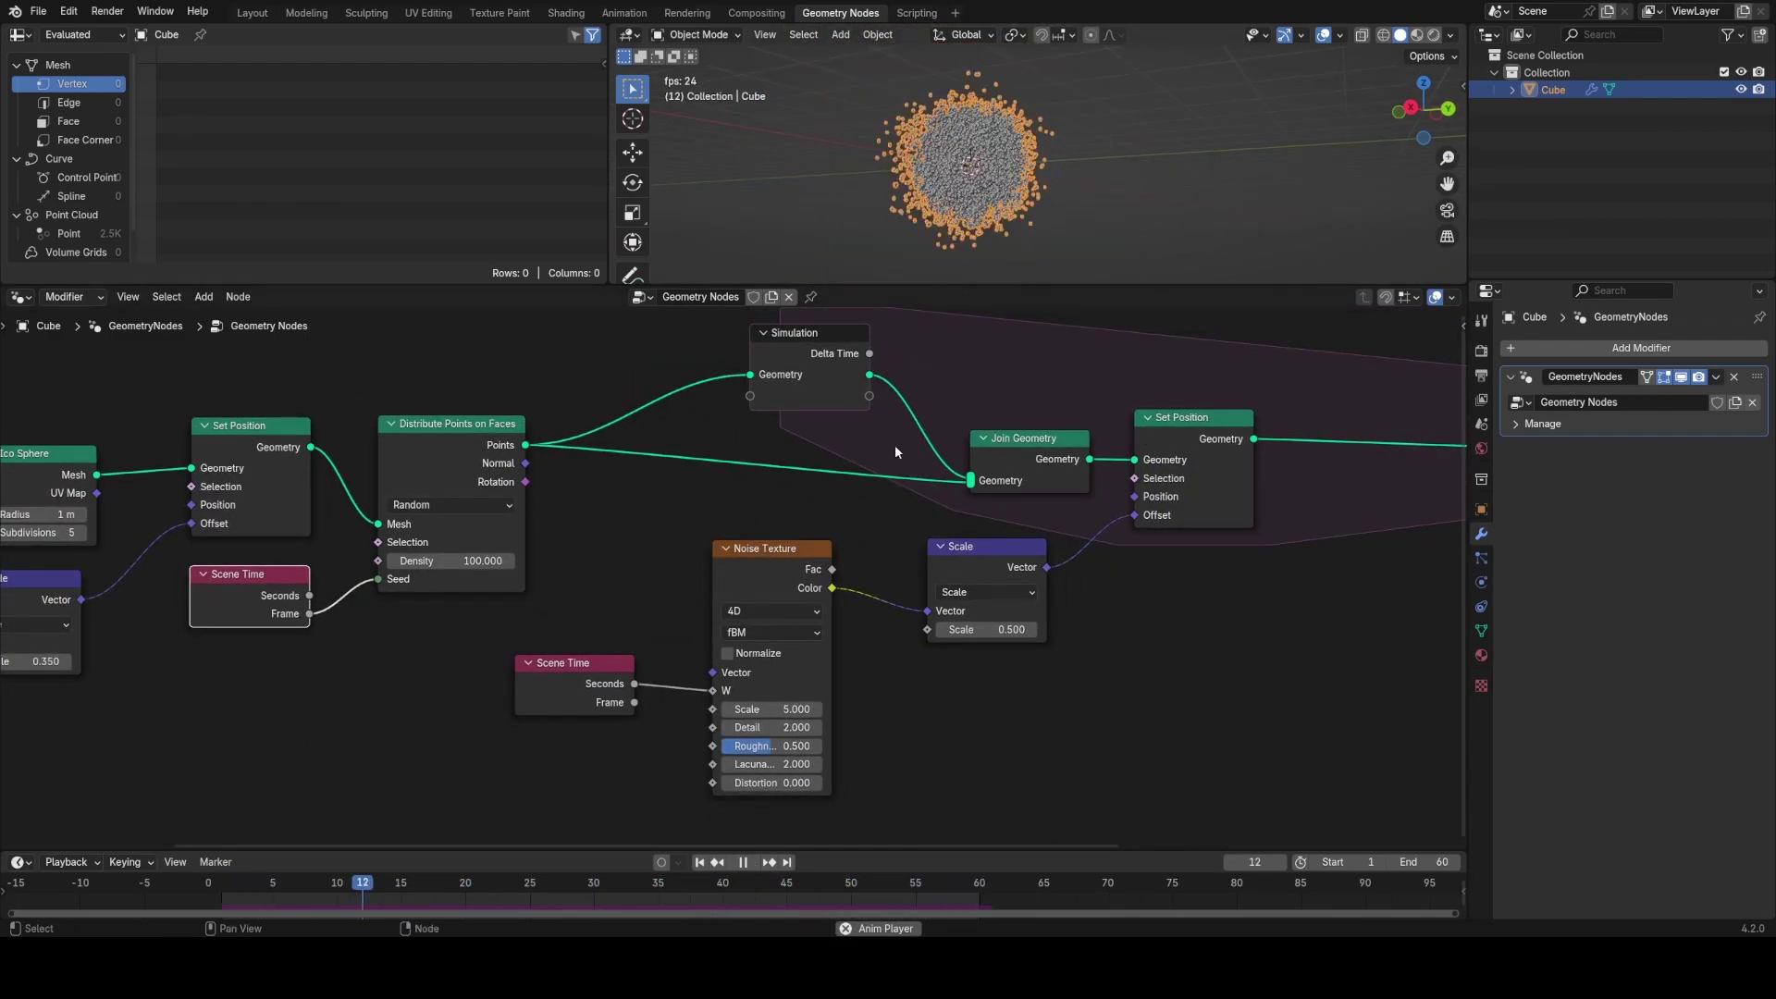
key("space")
key("space")
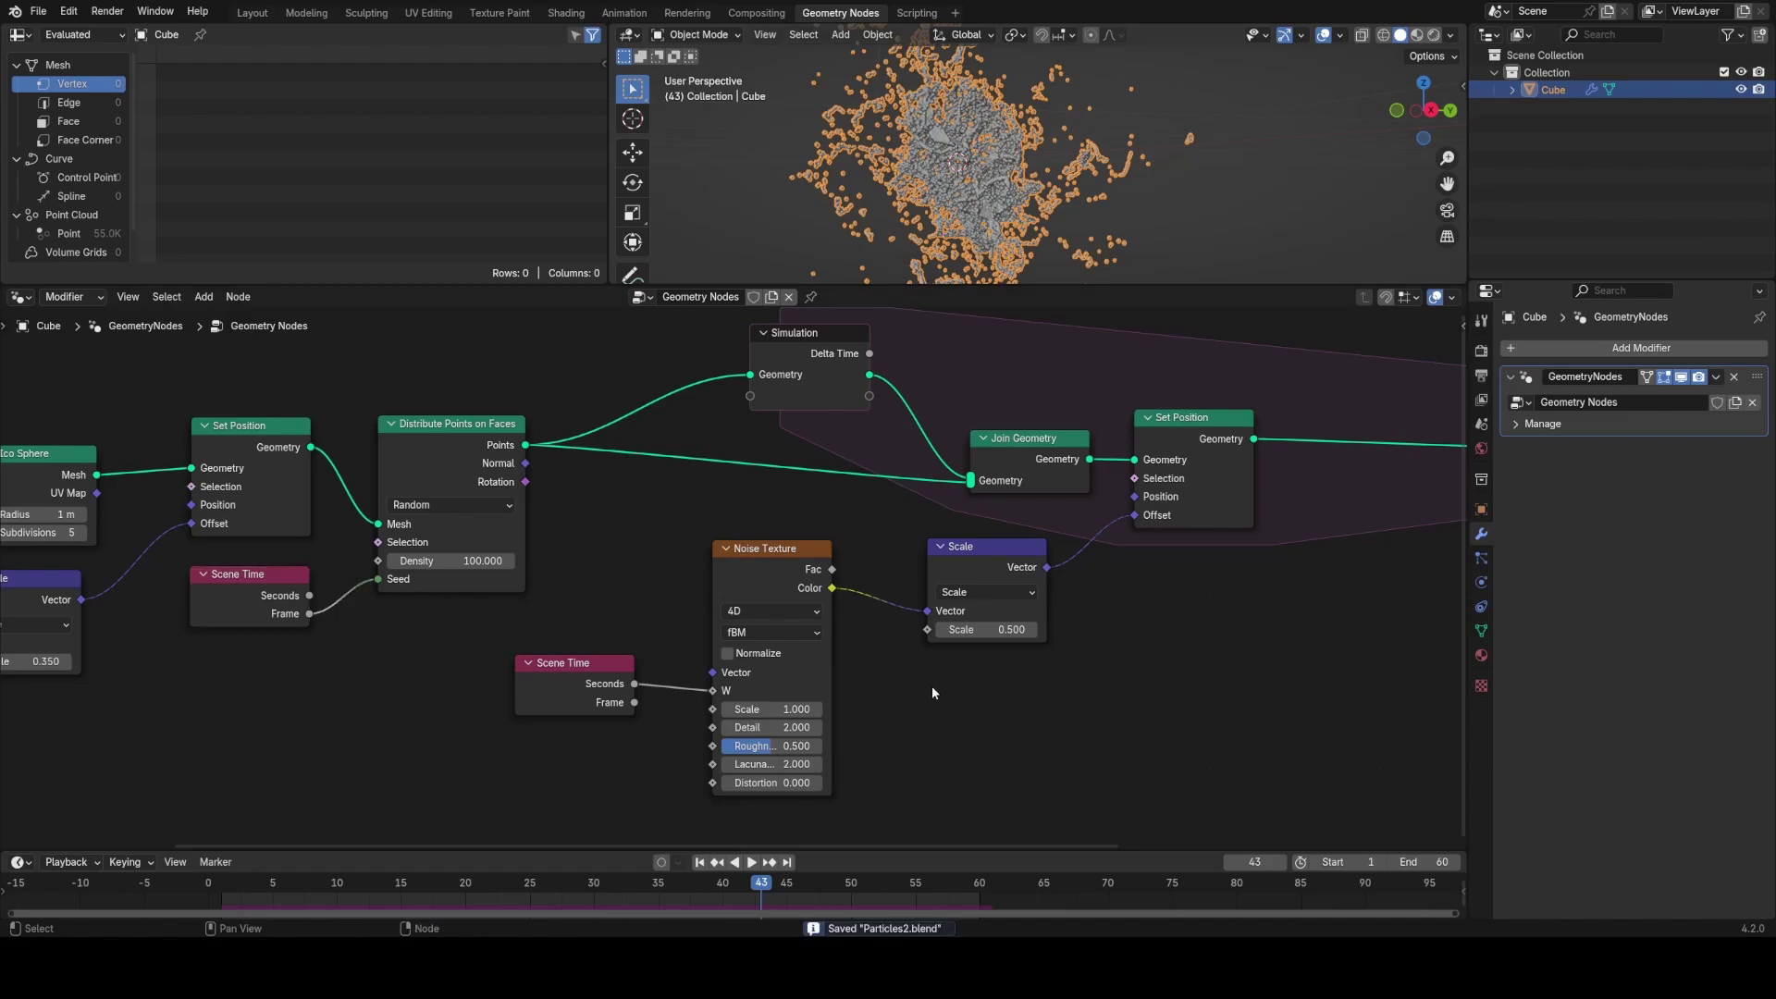
scroll(946, 699, "down", 1)
key("space")
middle_click_drag(1045, 212, 1123, 270)
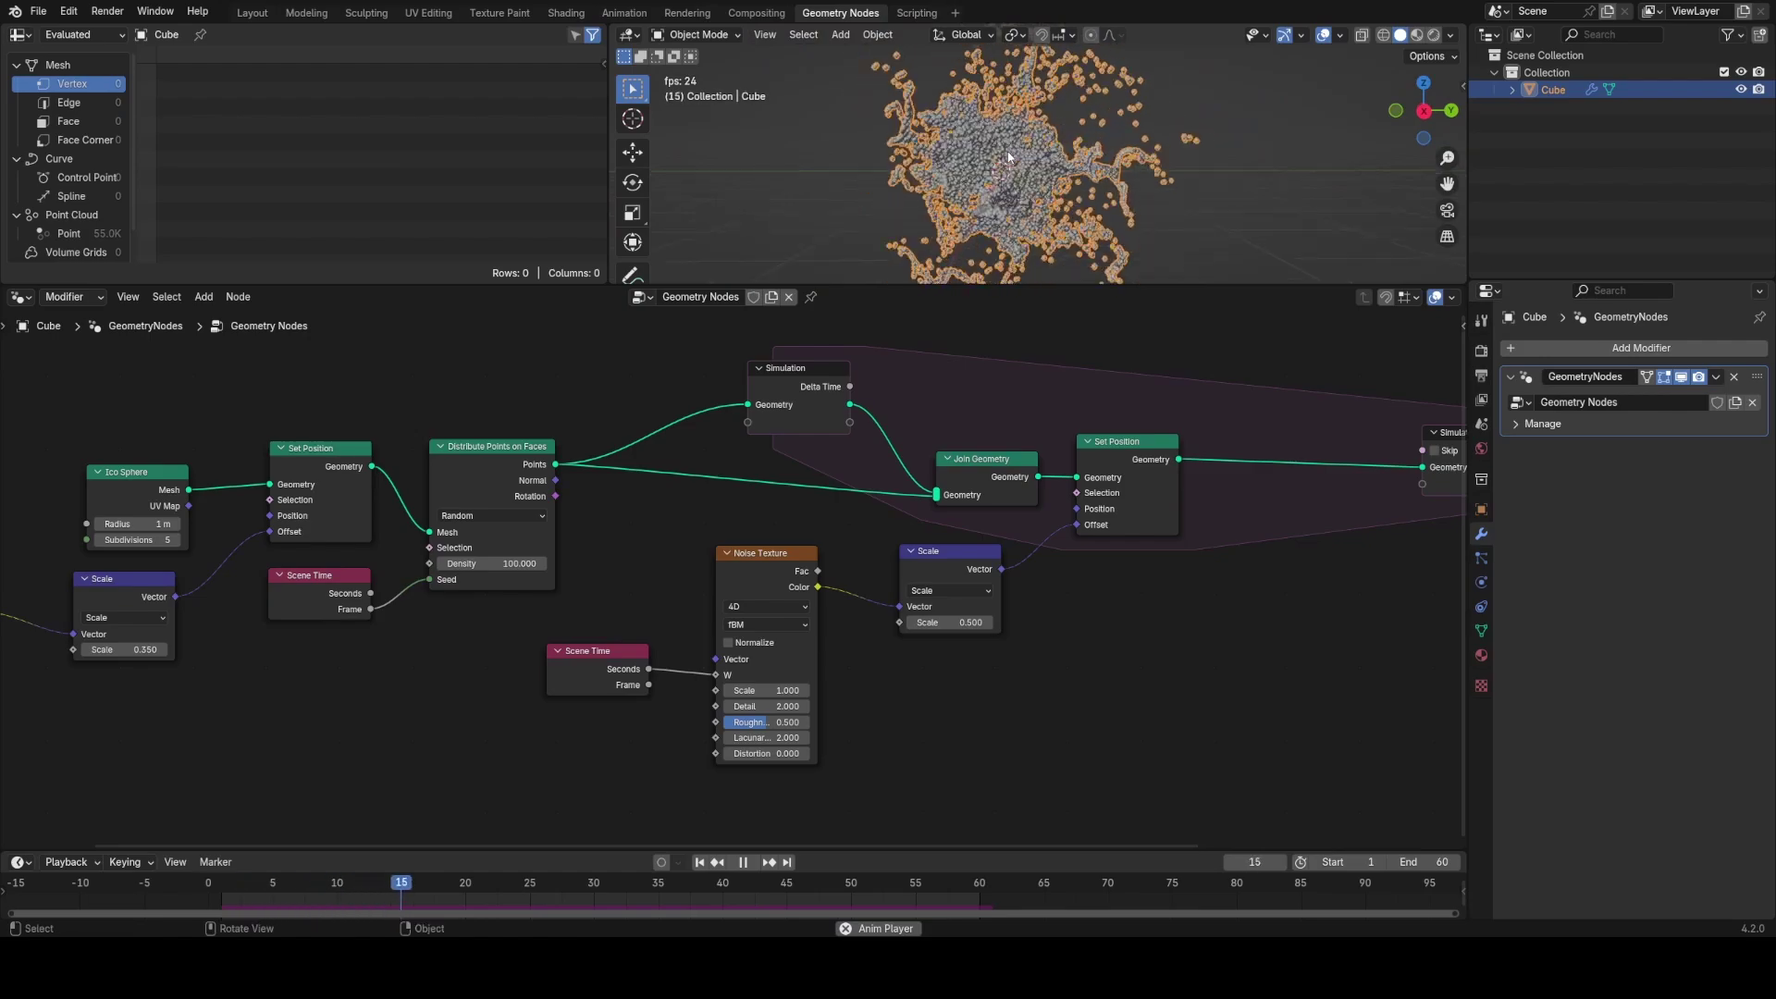
middle_click_drag(841, 677, 754, 590)
scroll(754, 590, "up", 3)
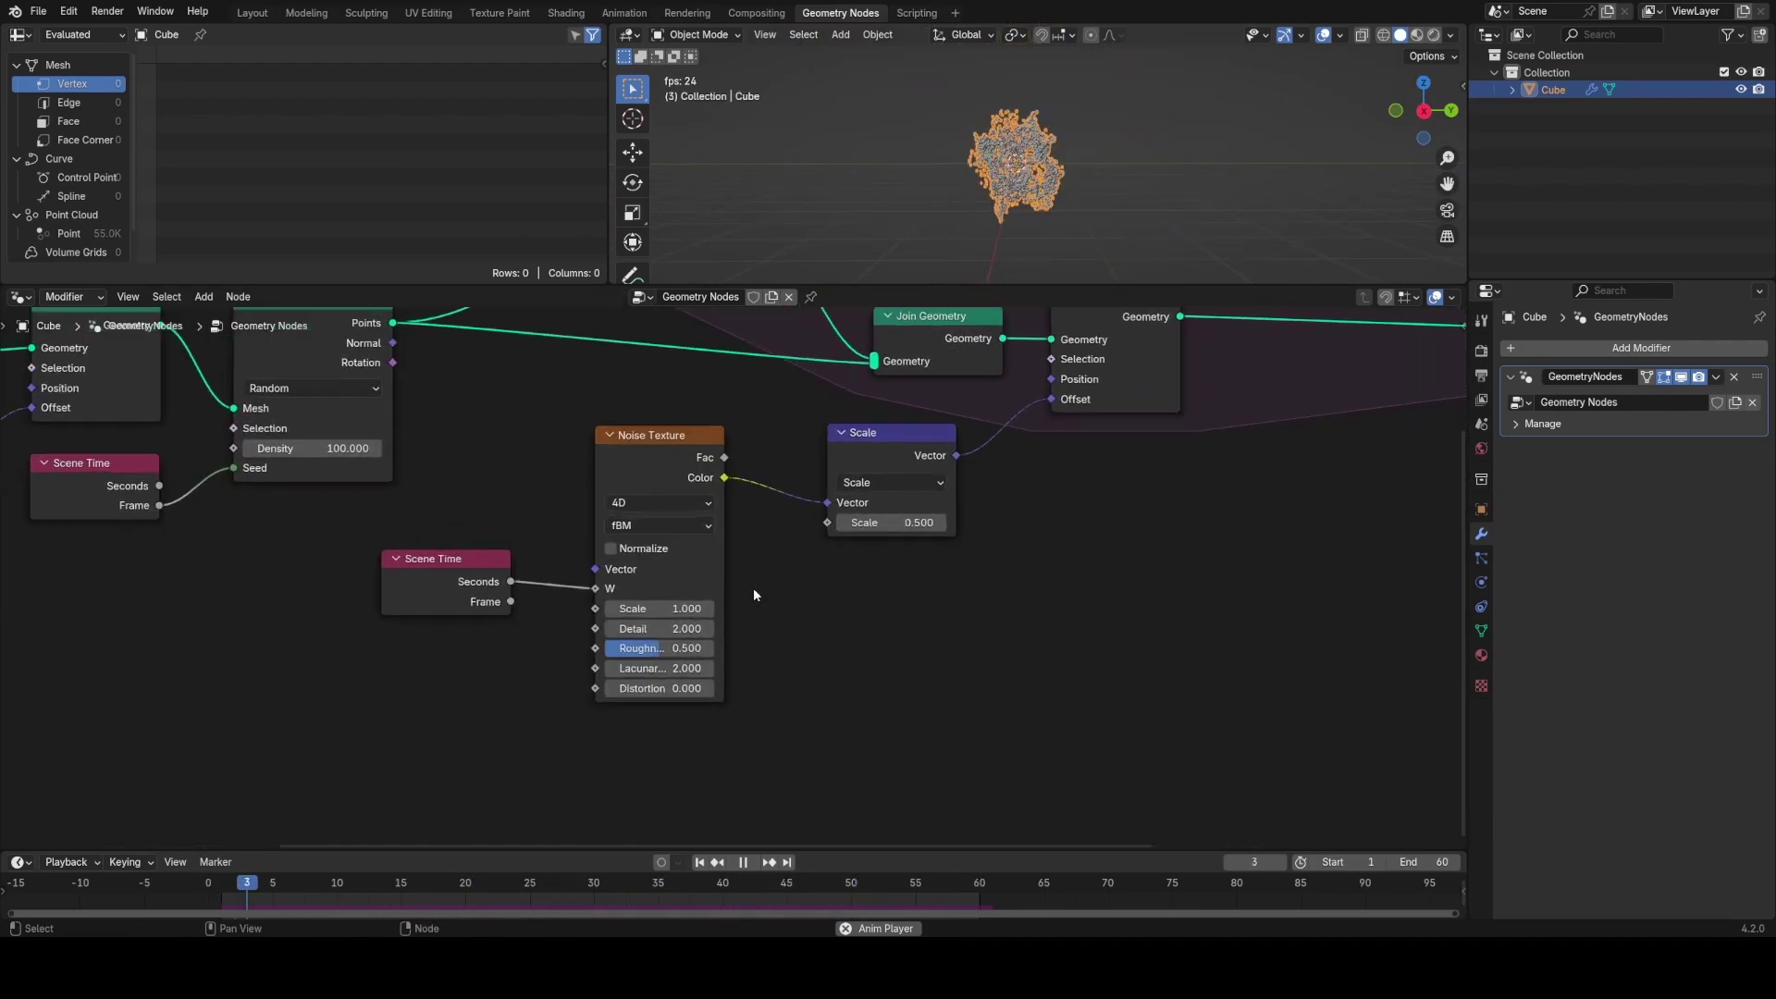
scroll(753, 586, "up", 1)
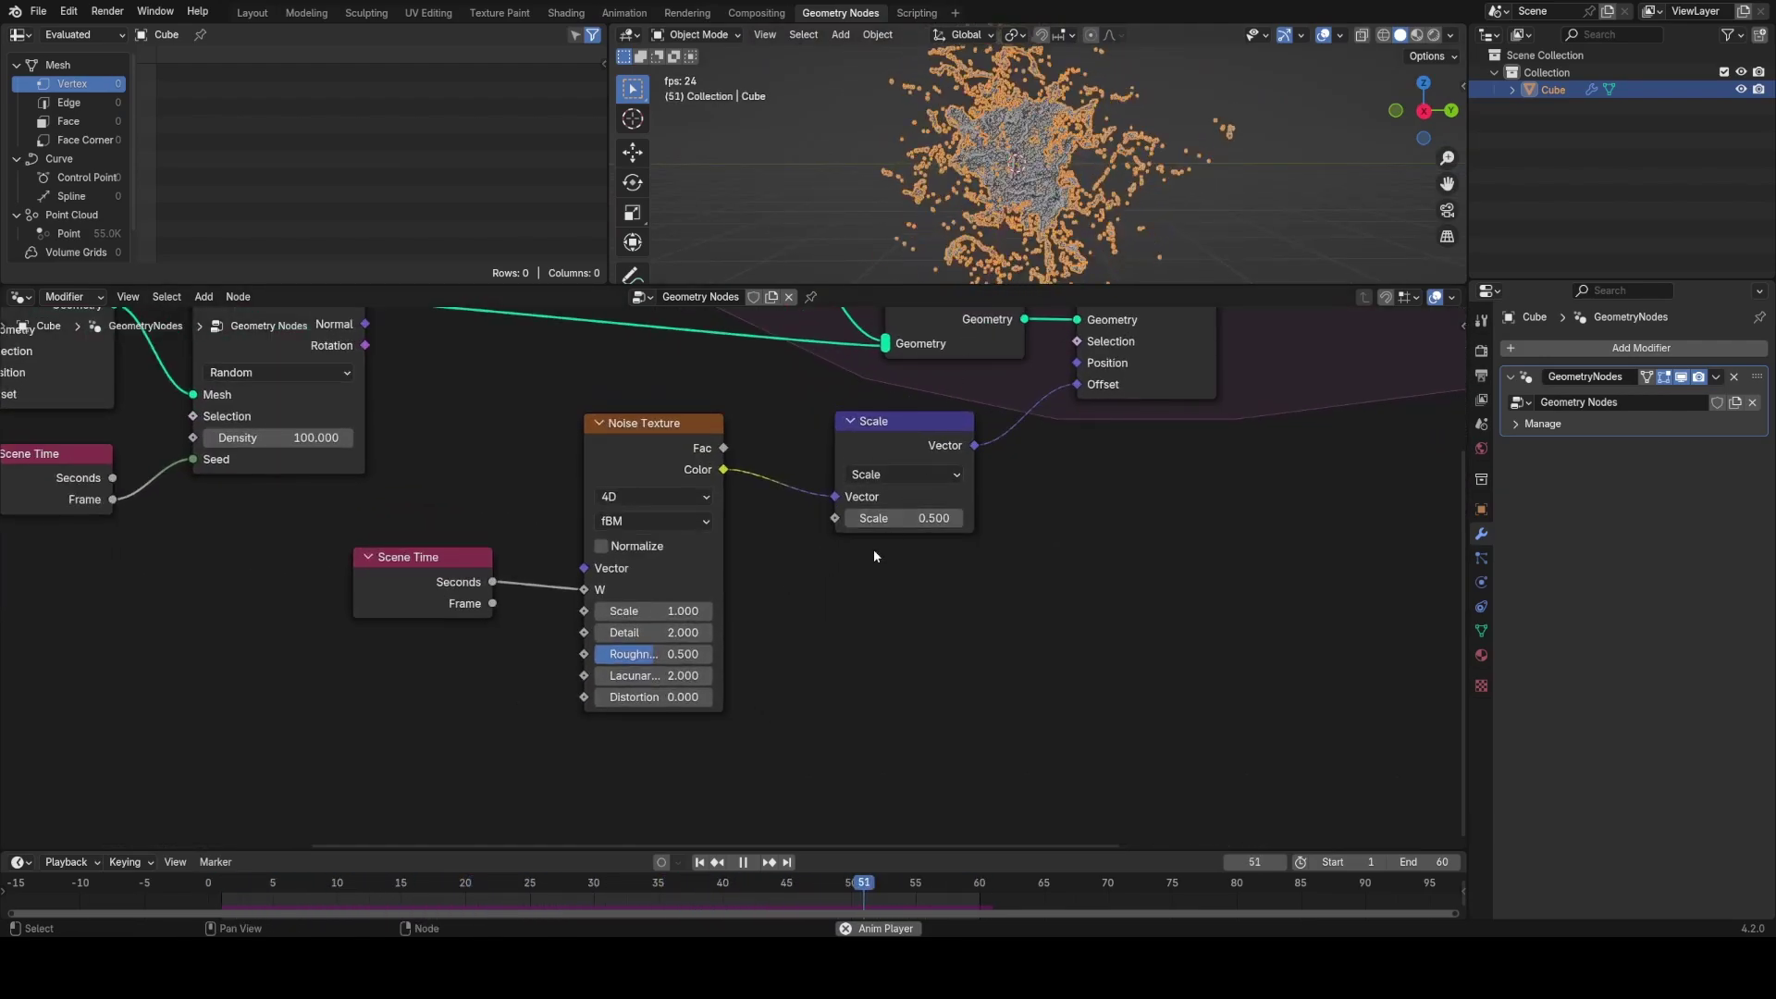
middle_click_drag(874, 552, 884, 621)
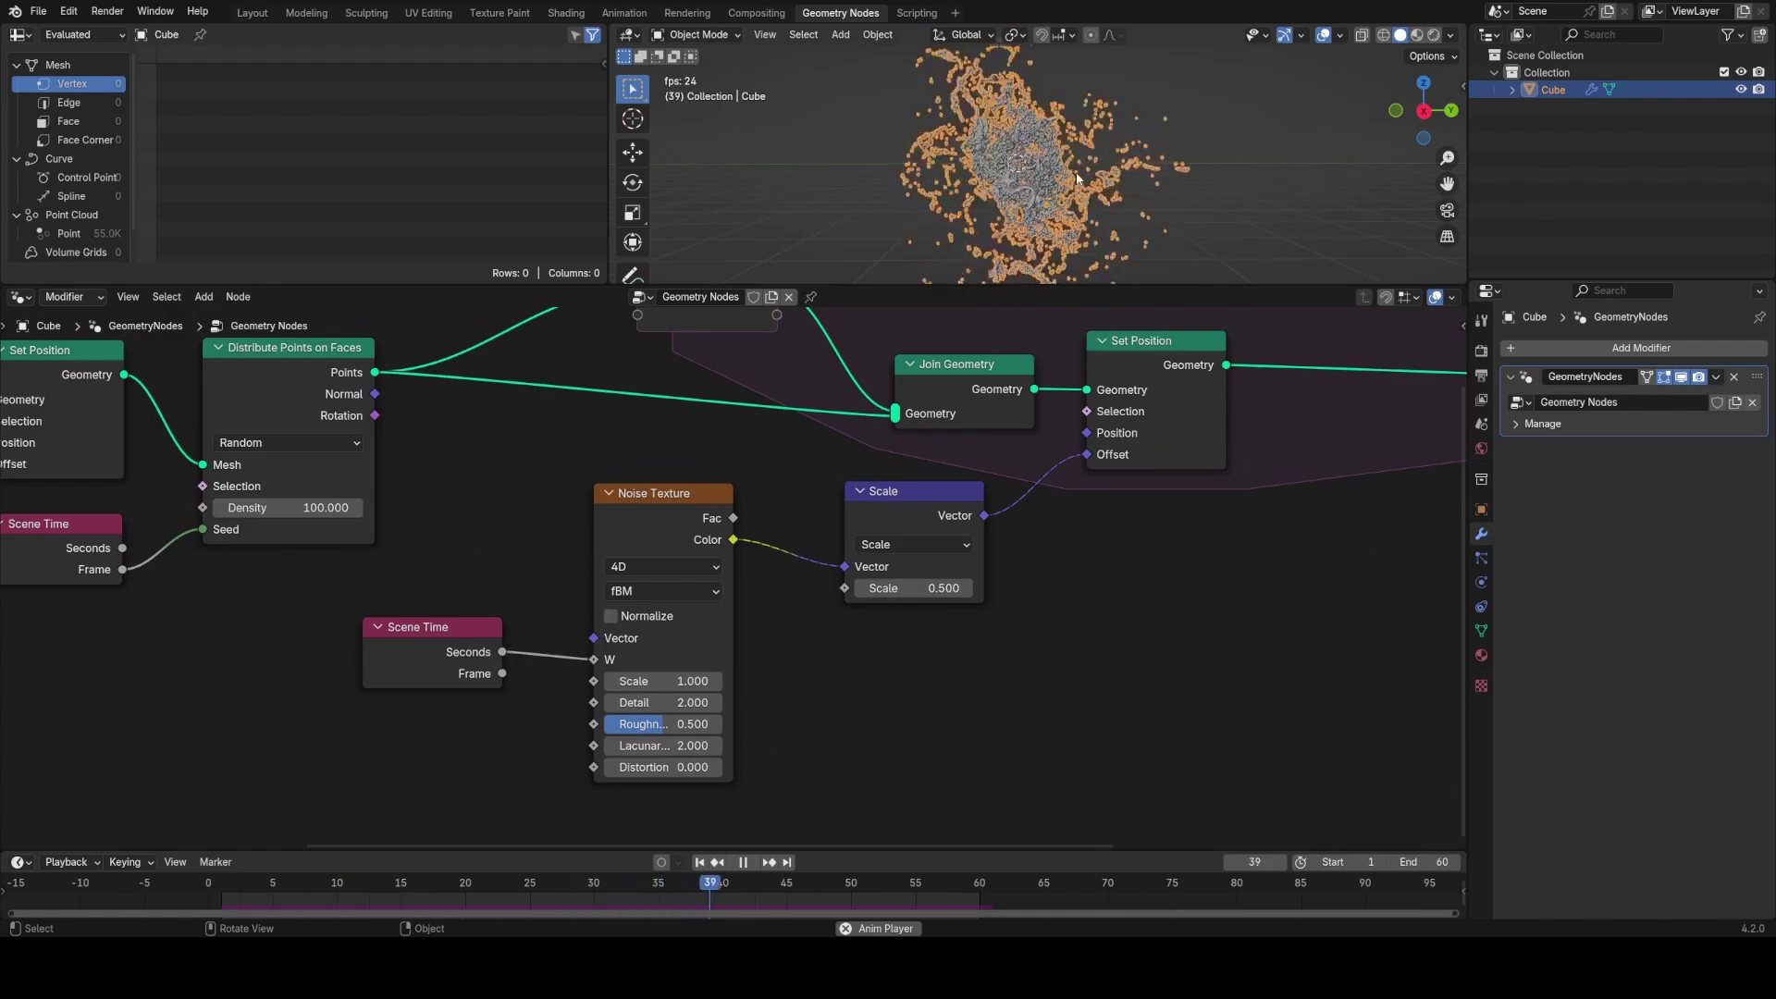
Step: Insert a Math node set to Multiply between Scene Time Seconds and the Noise Texture's W input
key("space")
middle_click_drag(391, 702, 764, 514)
scroll(764, 514, "up", 1)
left_click_drag(766, 443, 512, 485)
key("shift+a")
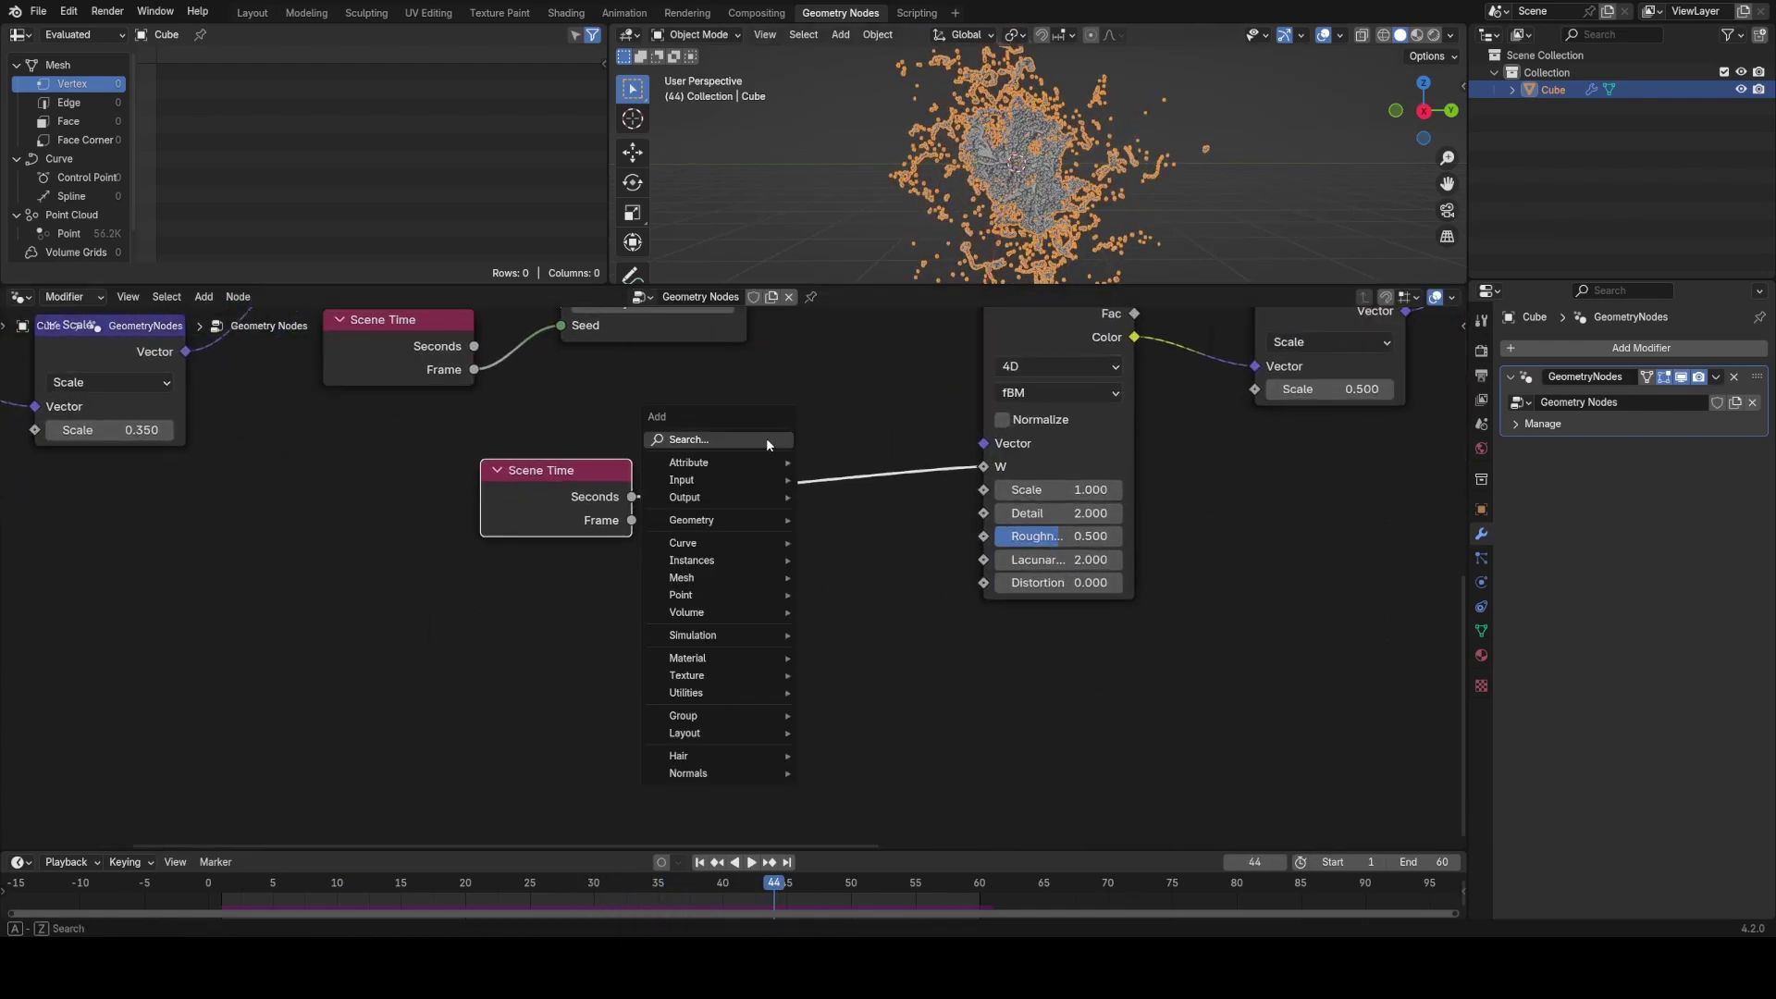
type("add")
key("Return")
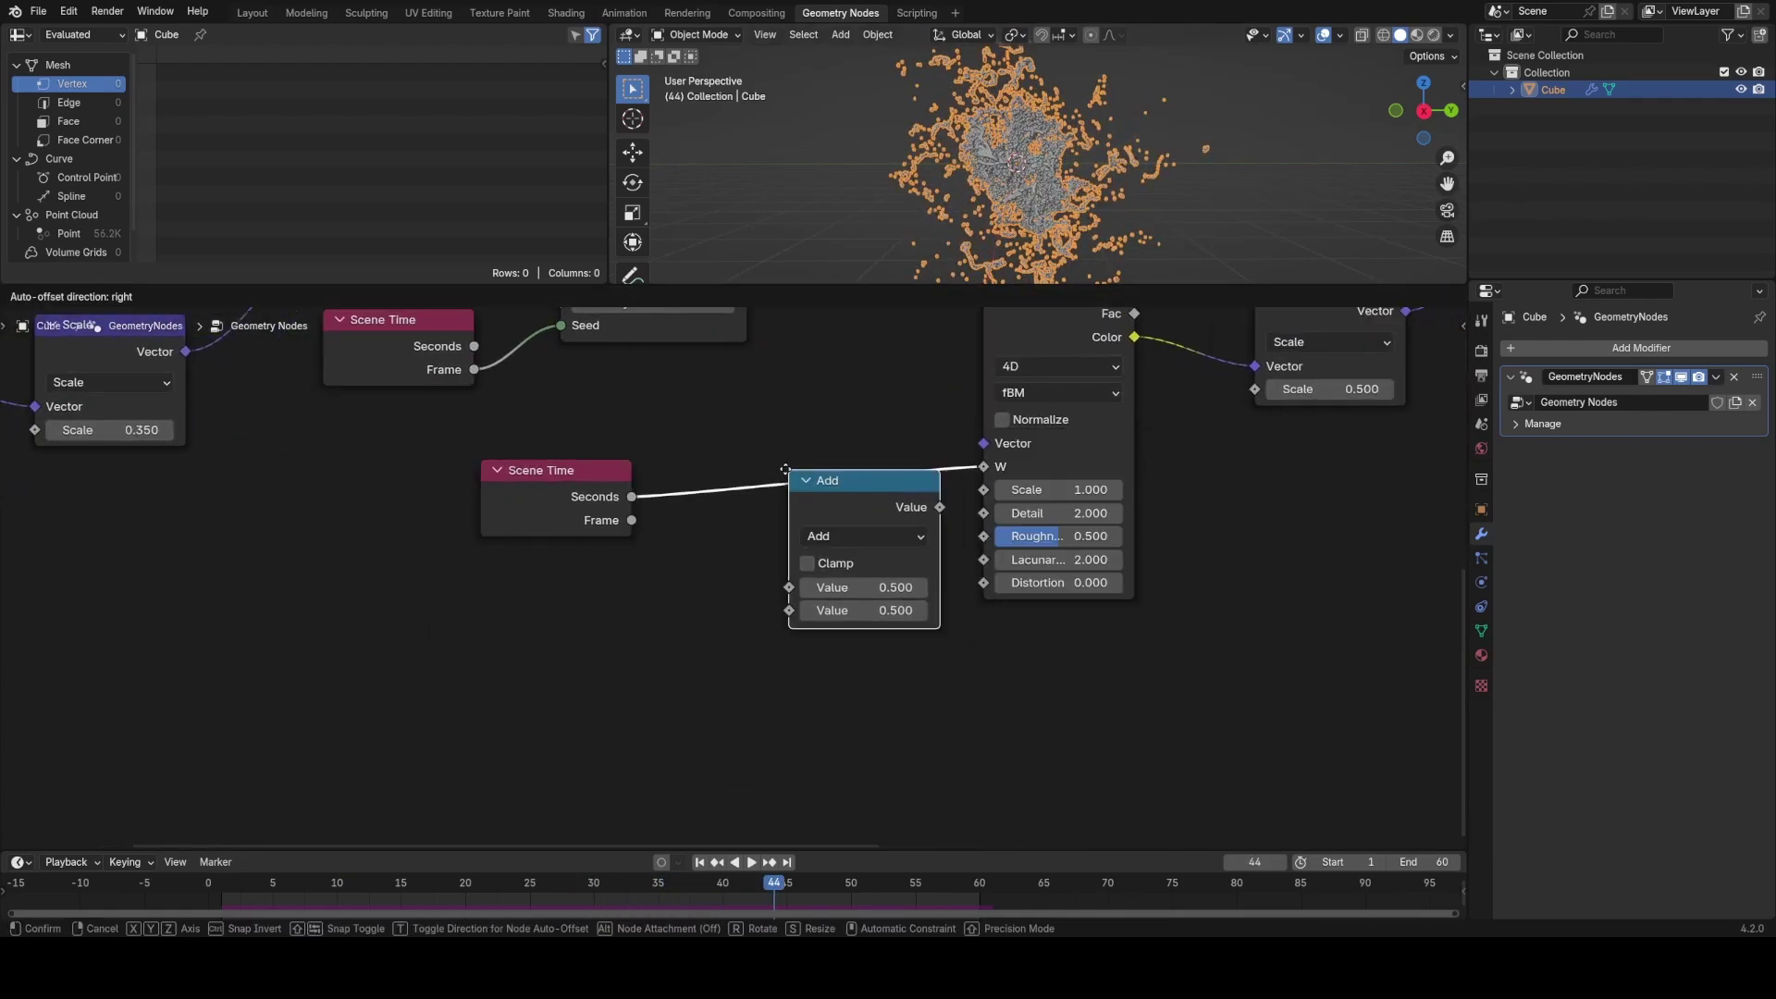
left_click(744, 438)
left_click(830, 499)
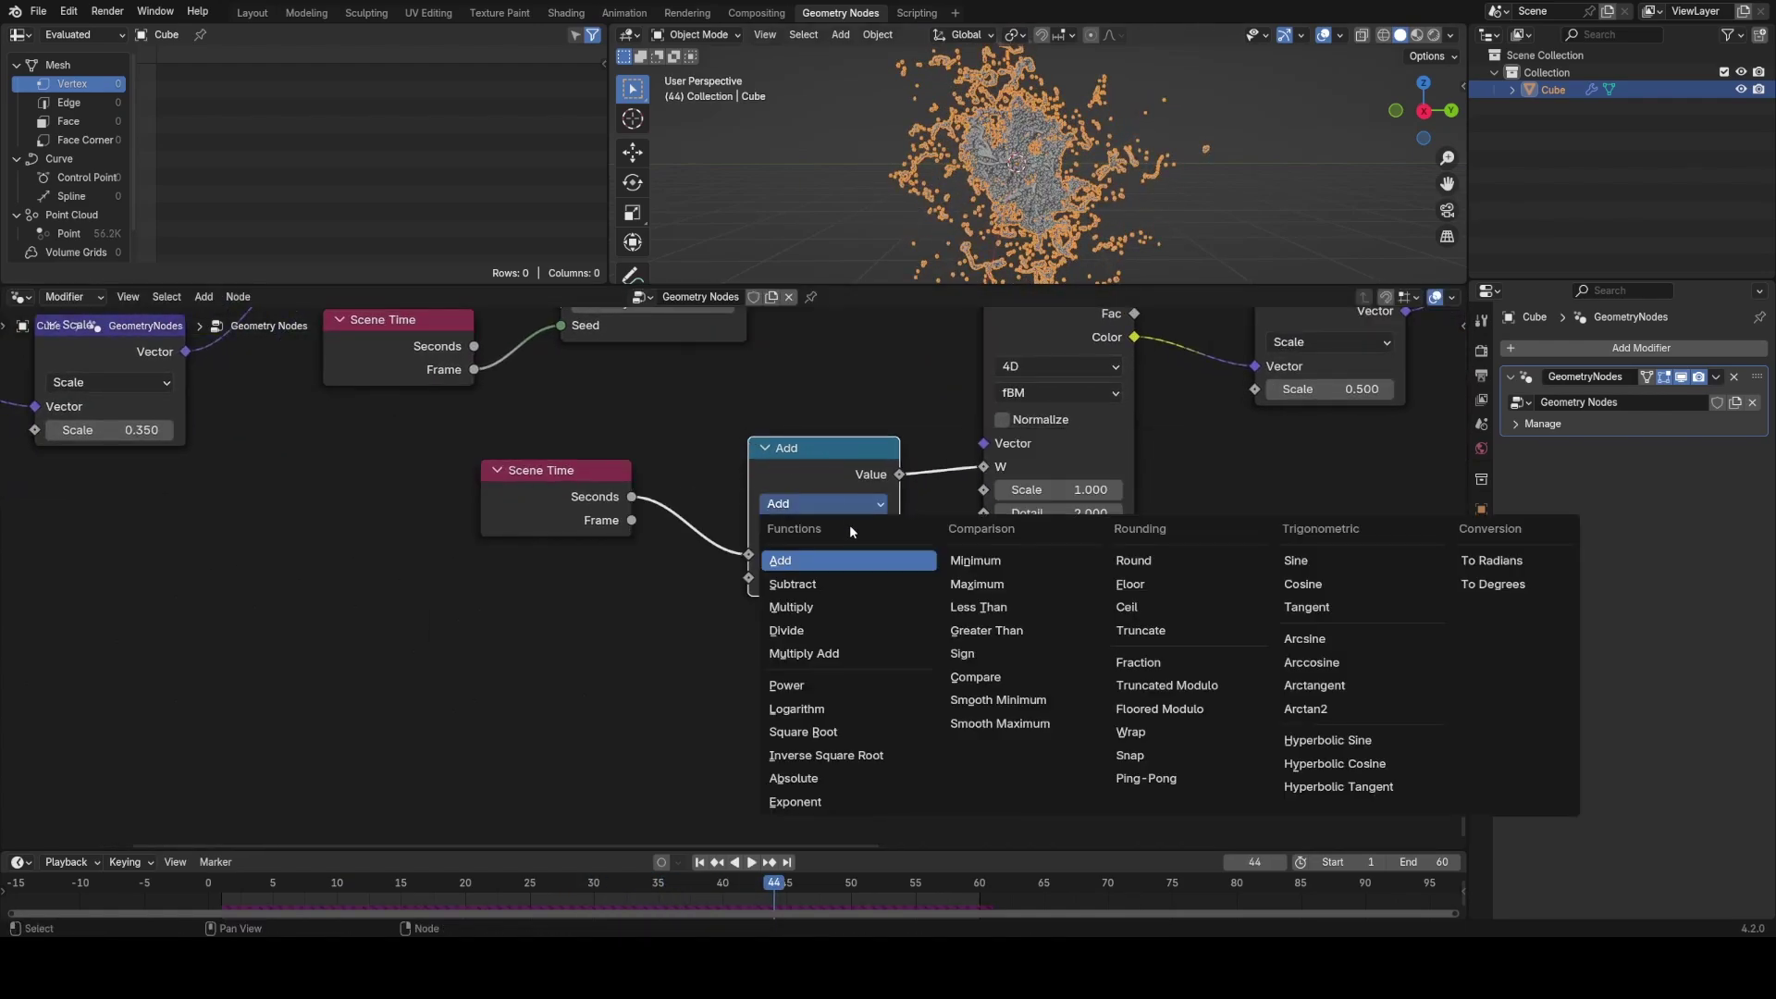
left_click(845, 606)
Step: Try a Multiply value of 0.3 with the animation playing, and return the value to 0.5
key("KP_Decimal")
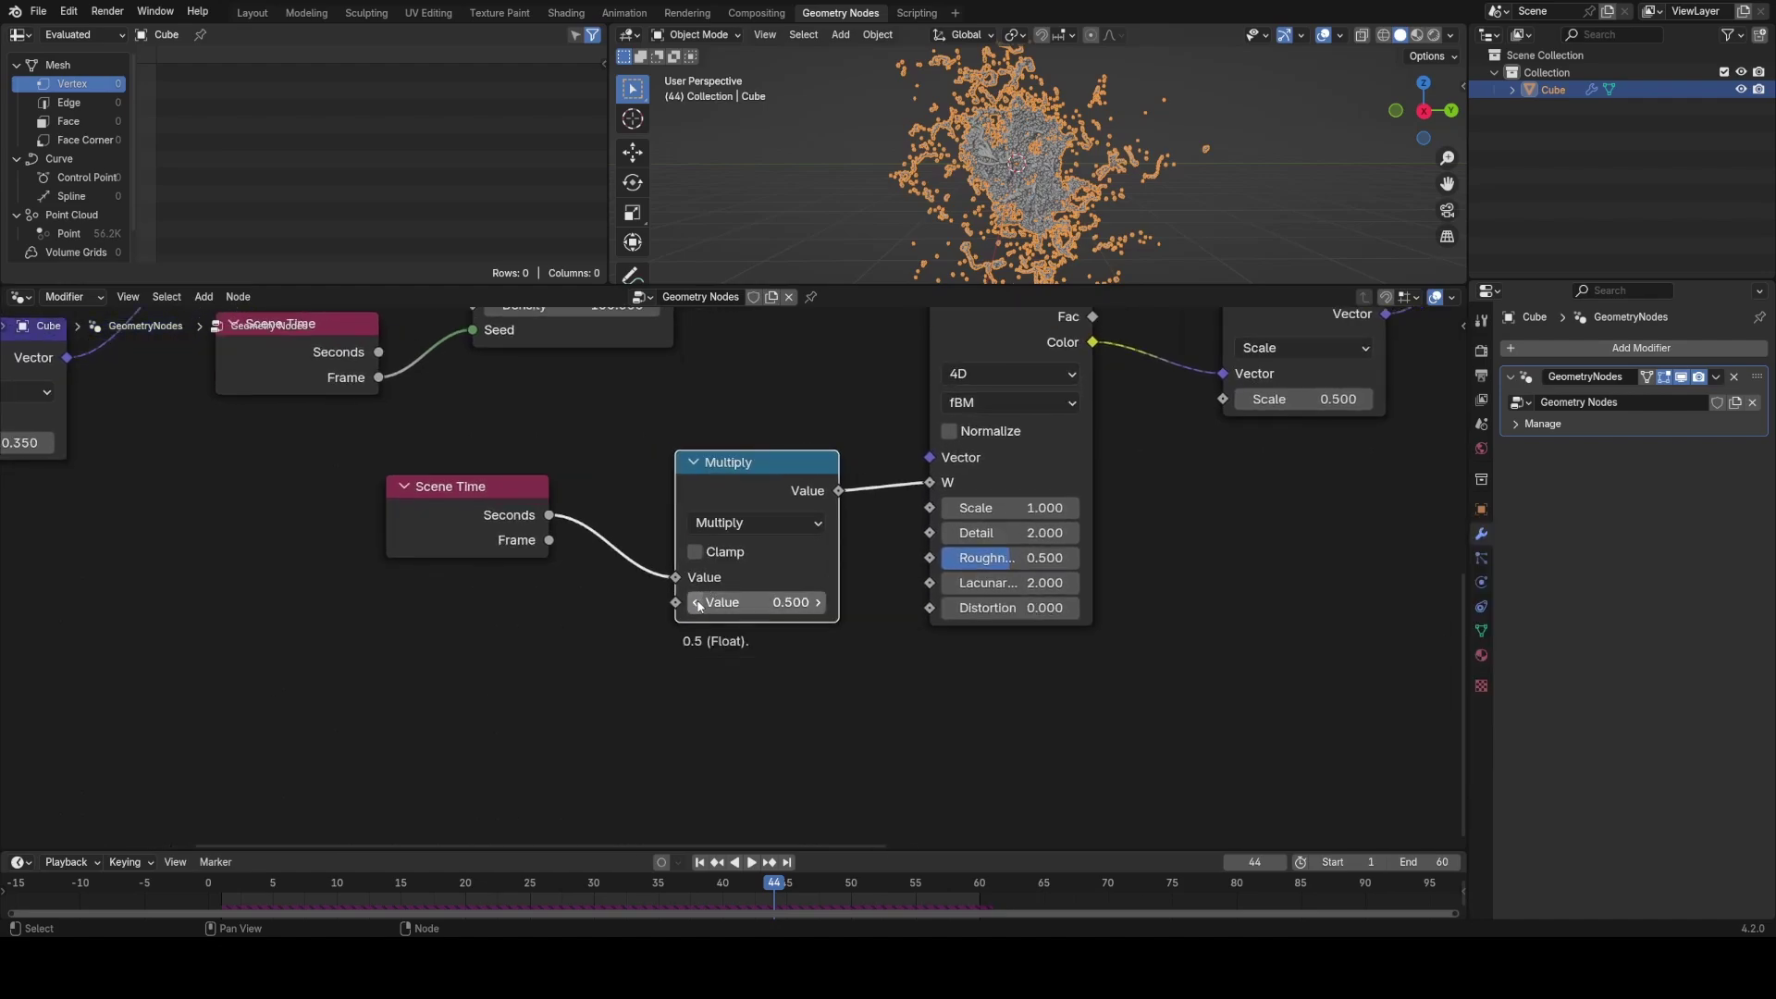
key("ctrl+s")
key("space")
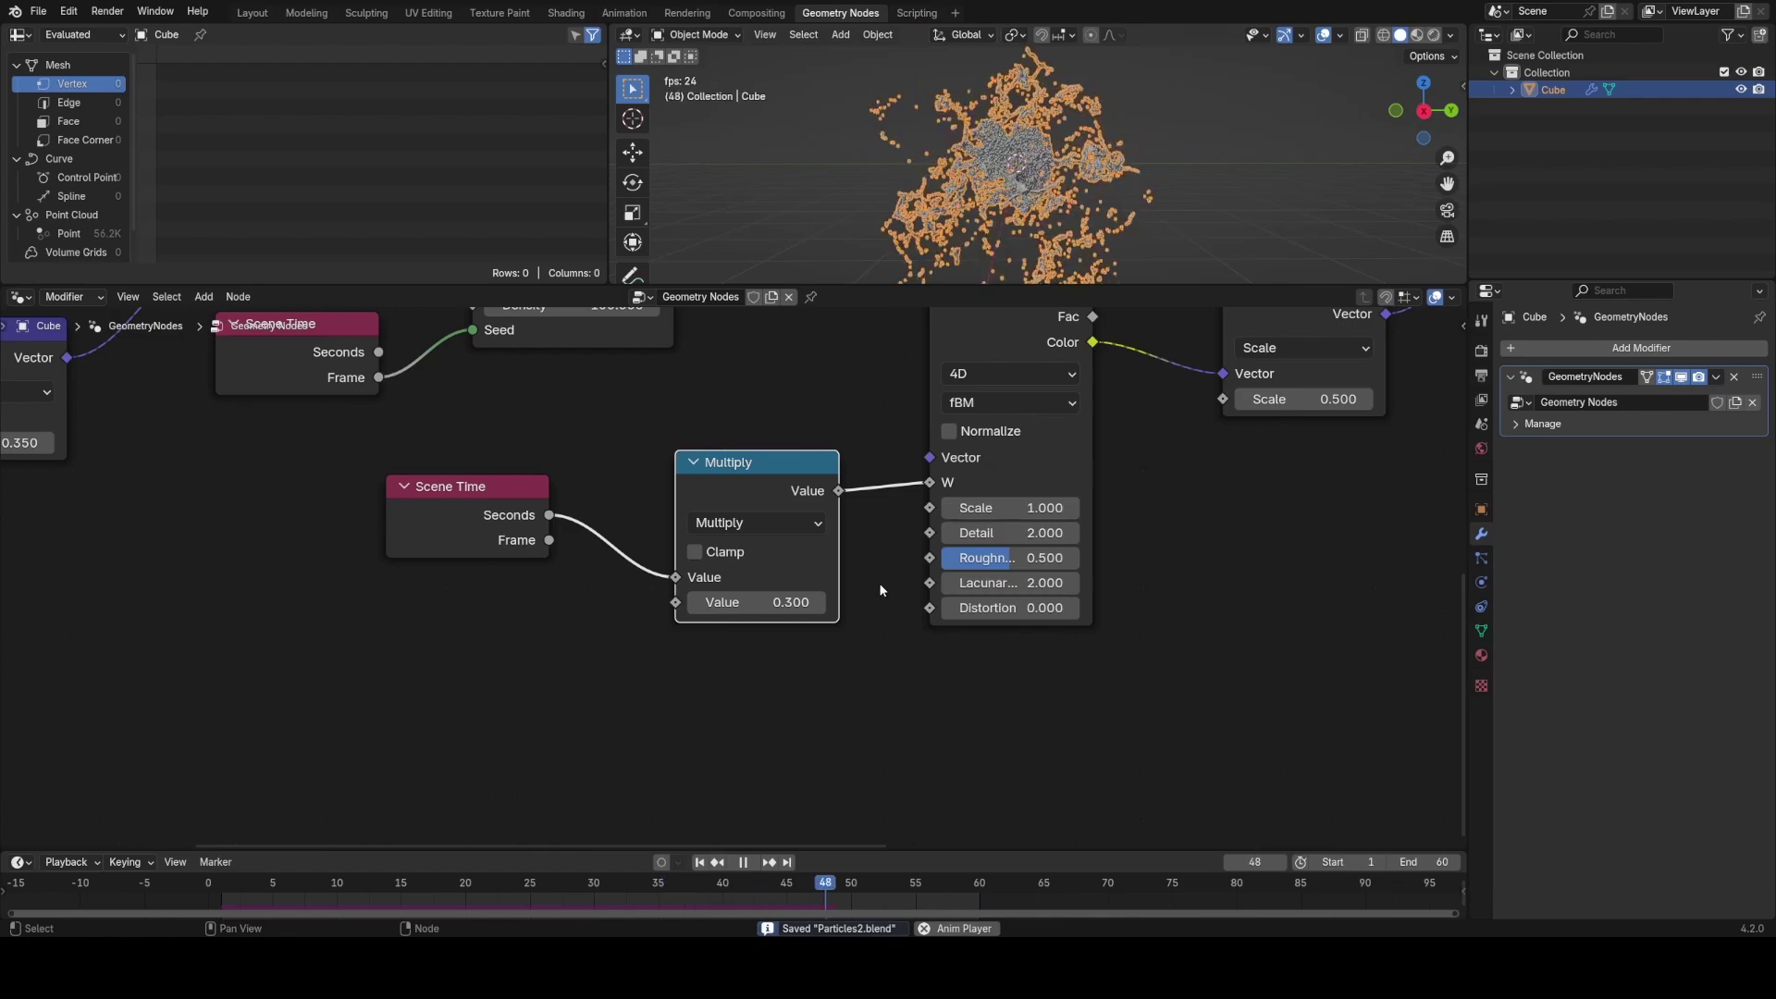
left_click(821, 607)
left_click(821, 606)
Step: Try a Roughness of 0.8 on the simulation's Noise Texture and save the file
middle_click_drag(989, 654, 843, 767)
scroll(1100, 504, "down", 3)
scroll(1100, 500, "down", 1)
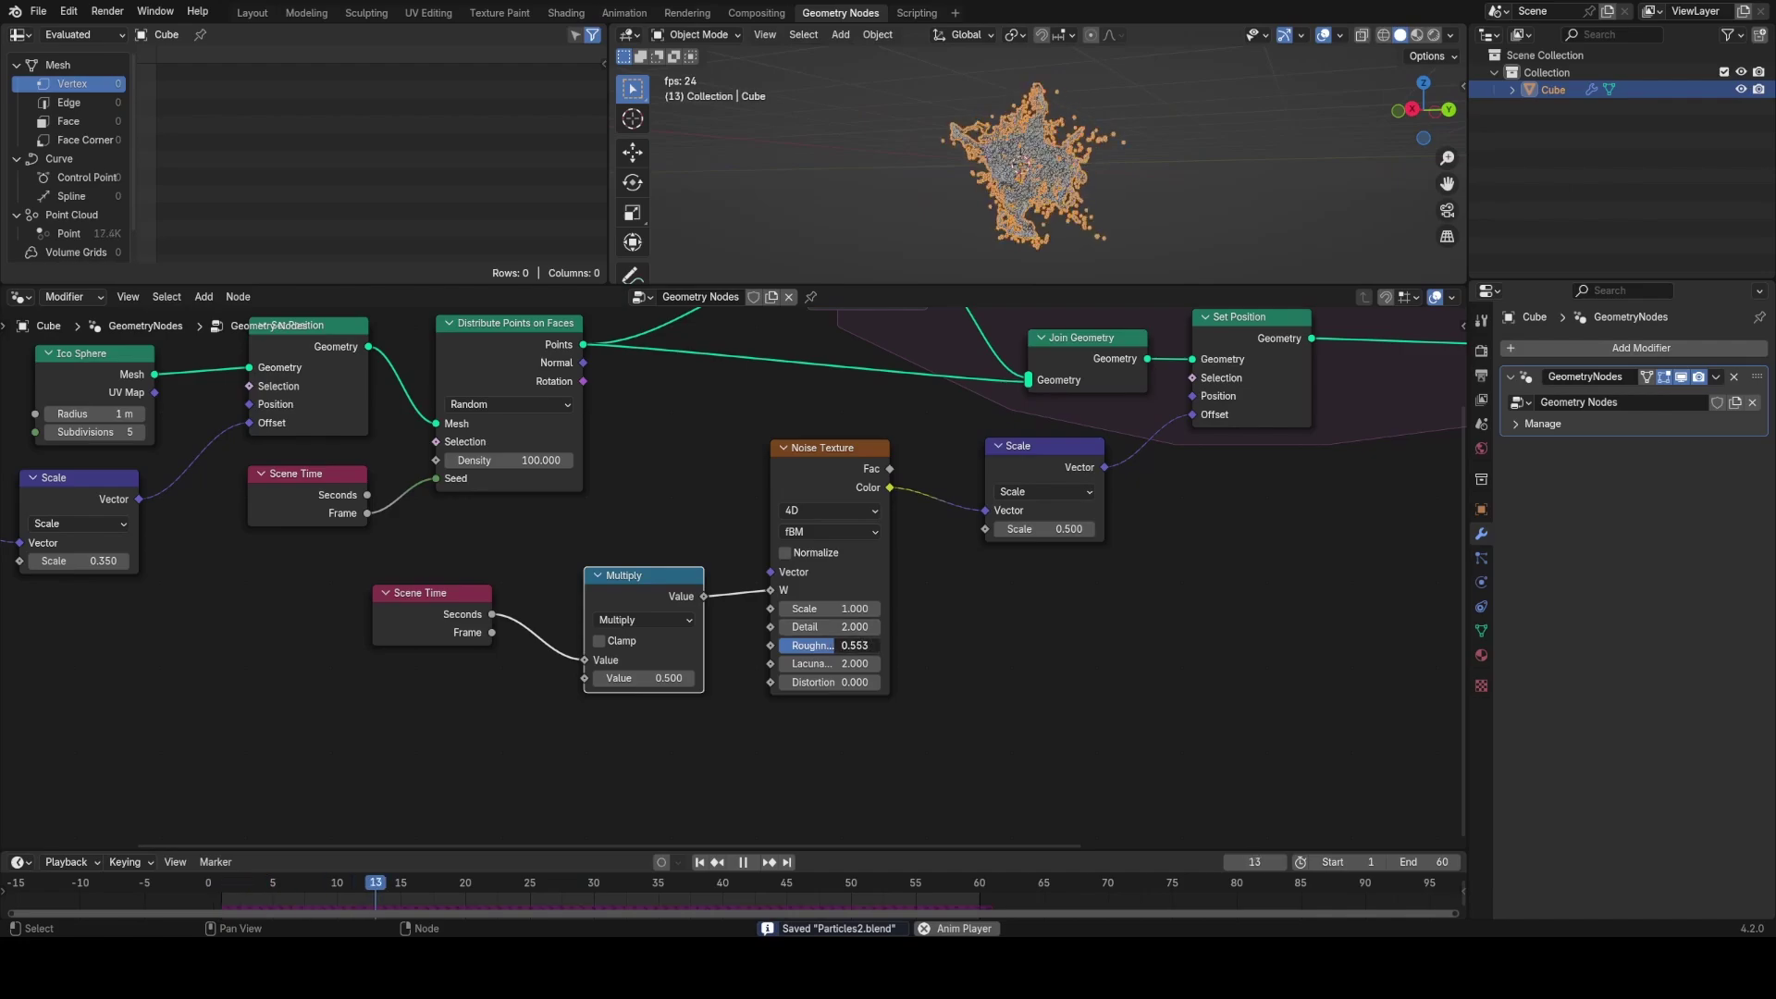
left_click_drag(841, 646, 867, 646)
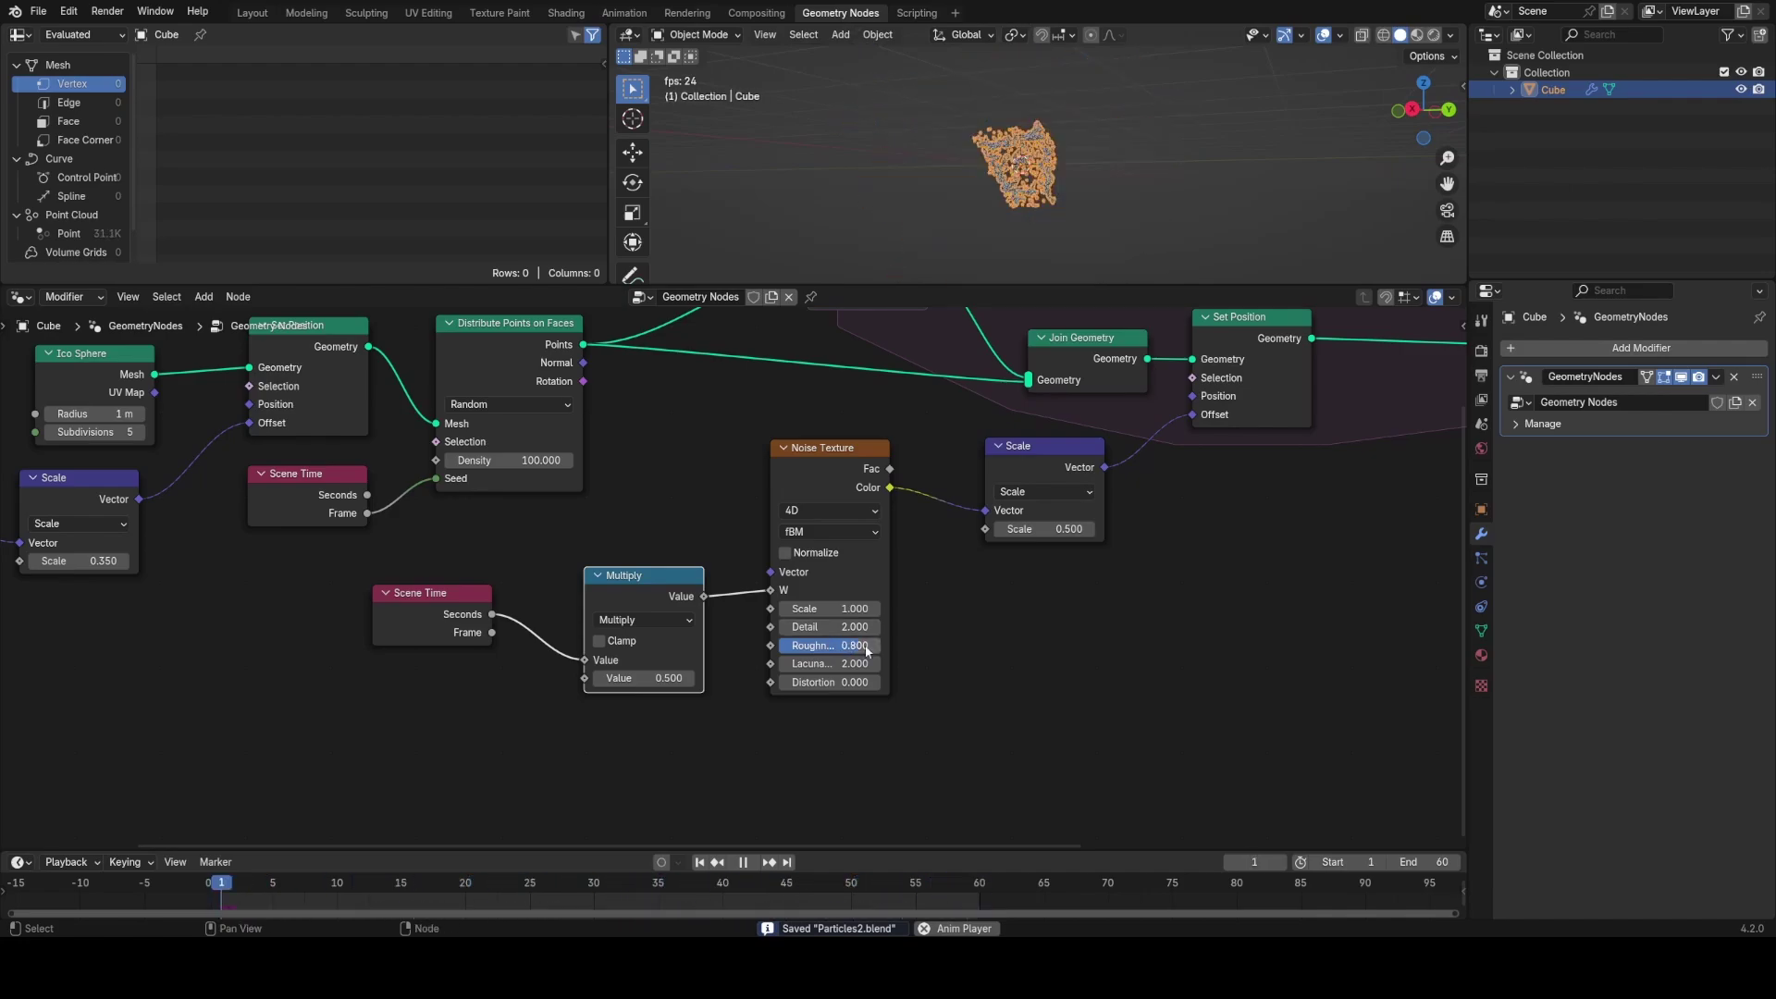
key("ctrl+s")
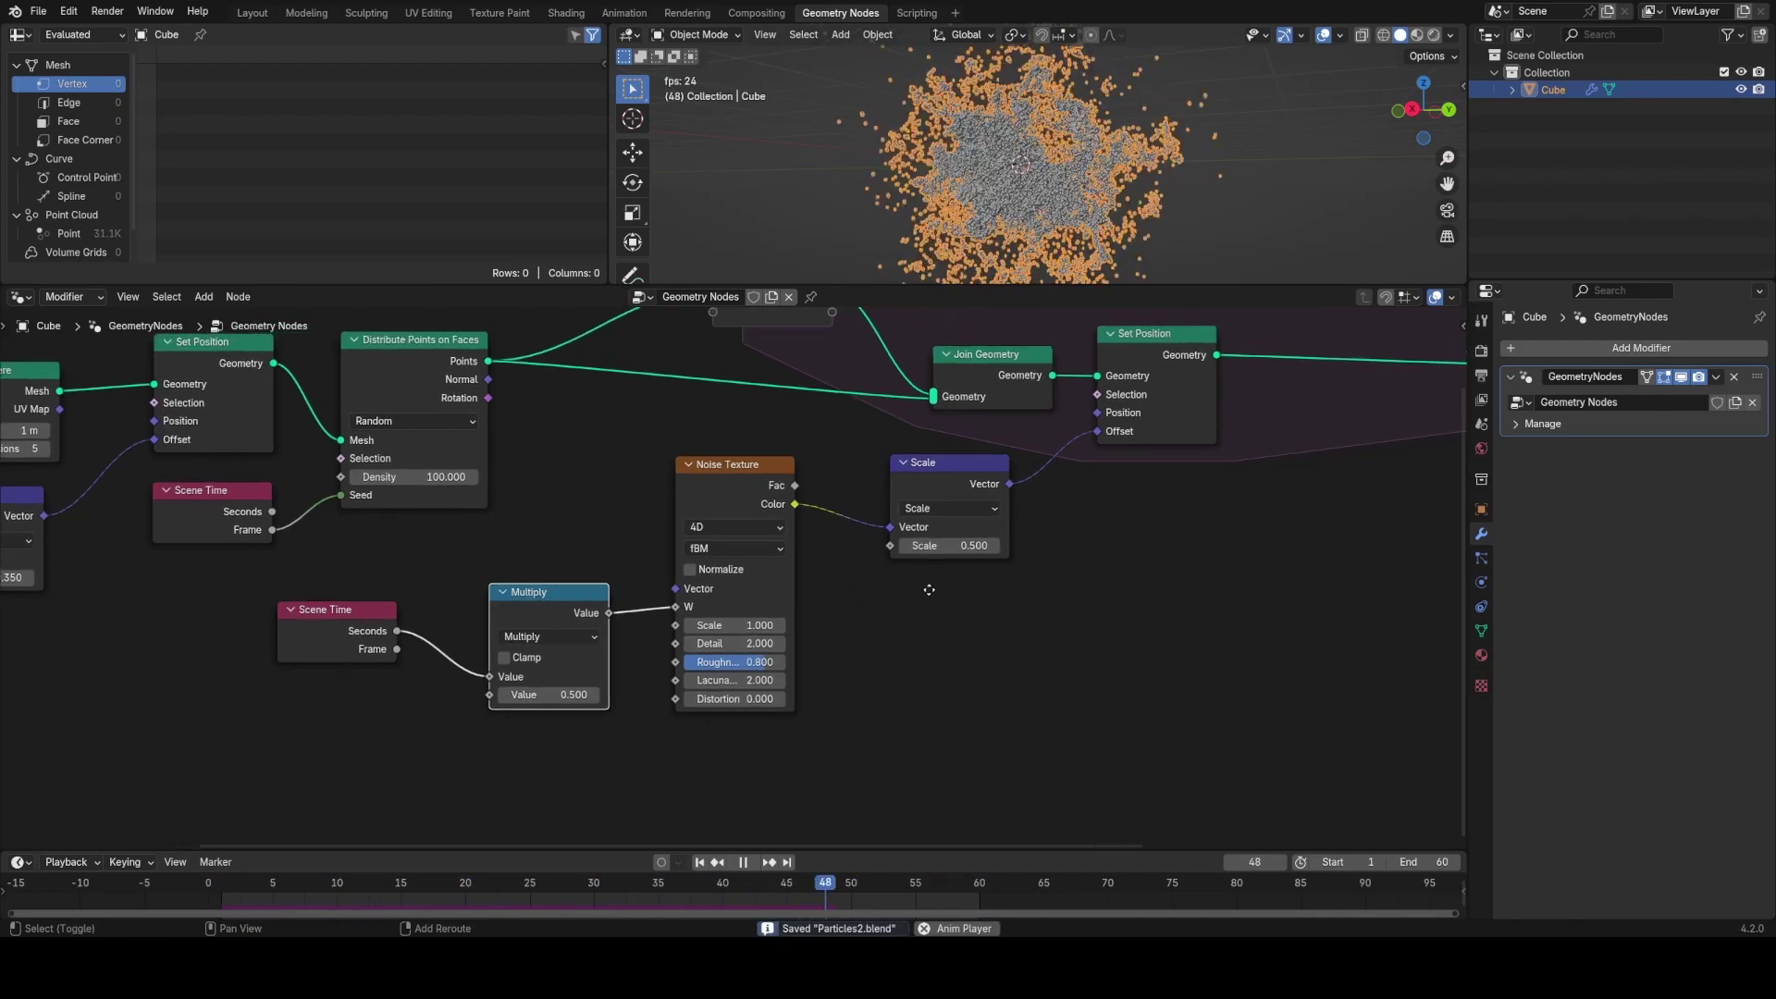
Step: Set the simulation's Noise Texture to Detail 1, Roughness 0.3 and Lacunarity 4, checking the motion in playback
middle_click_drag(980, 568, 850, 576)
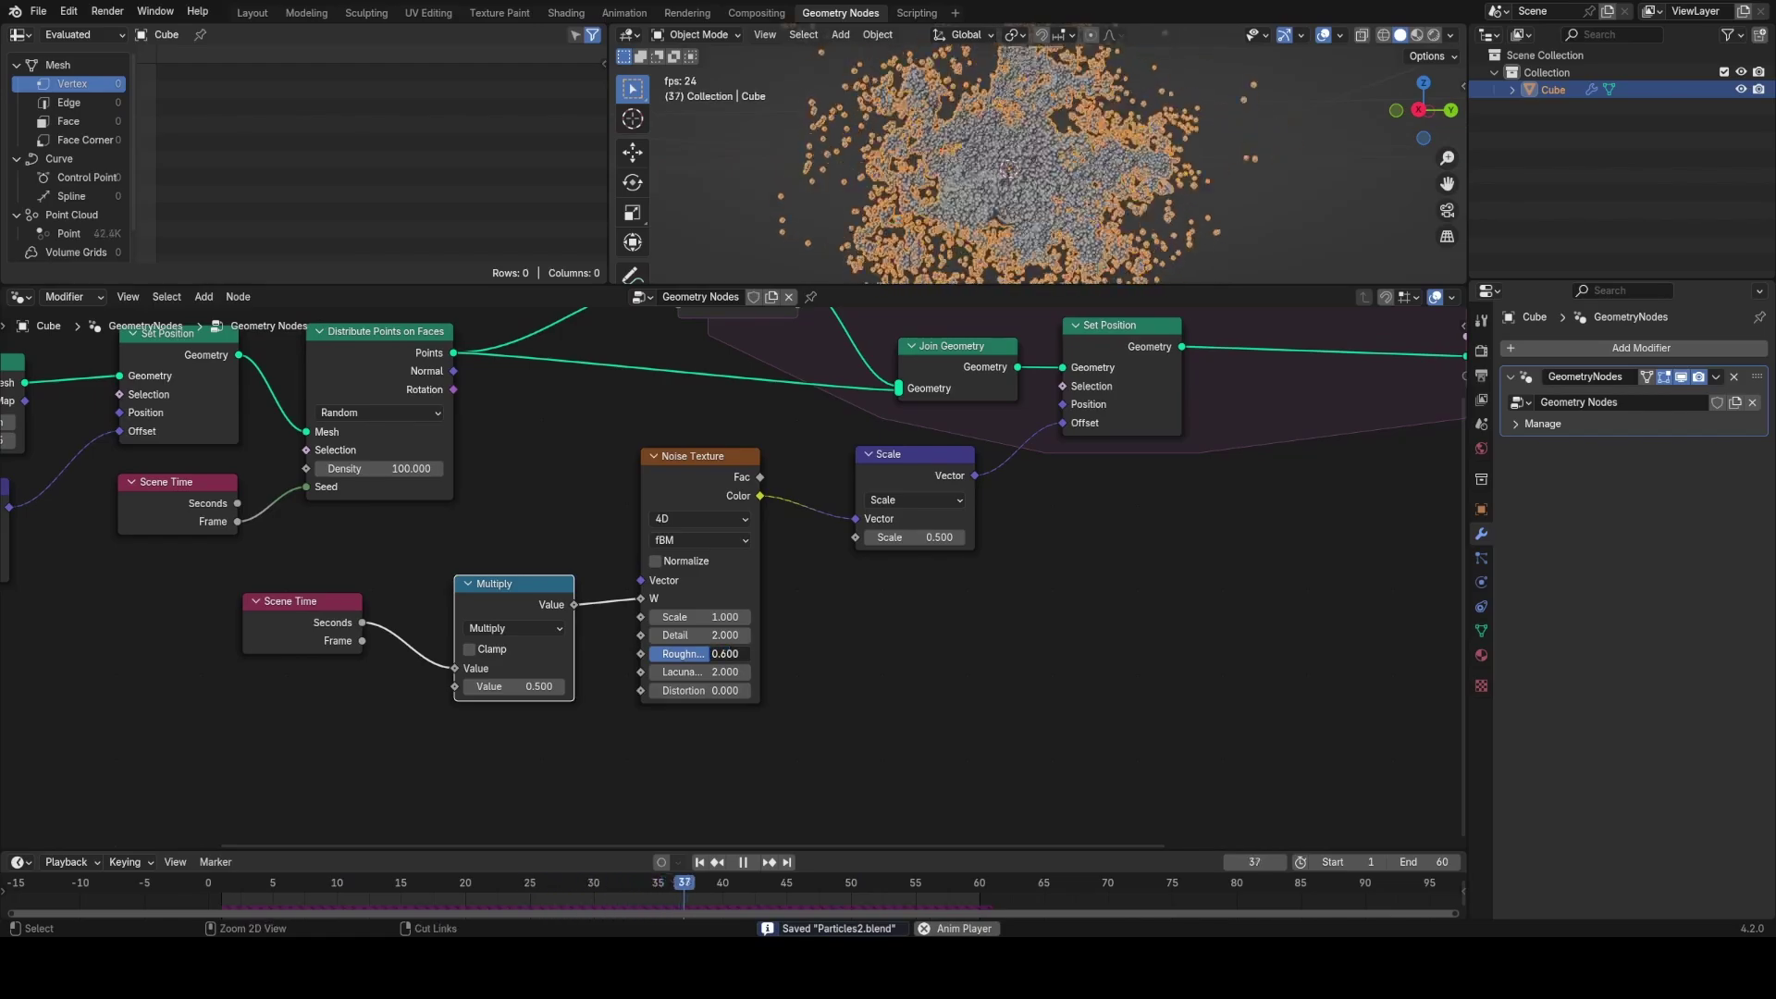
left_click_drag(705, 653, 751, 676)
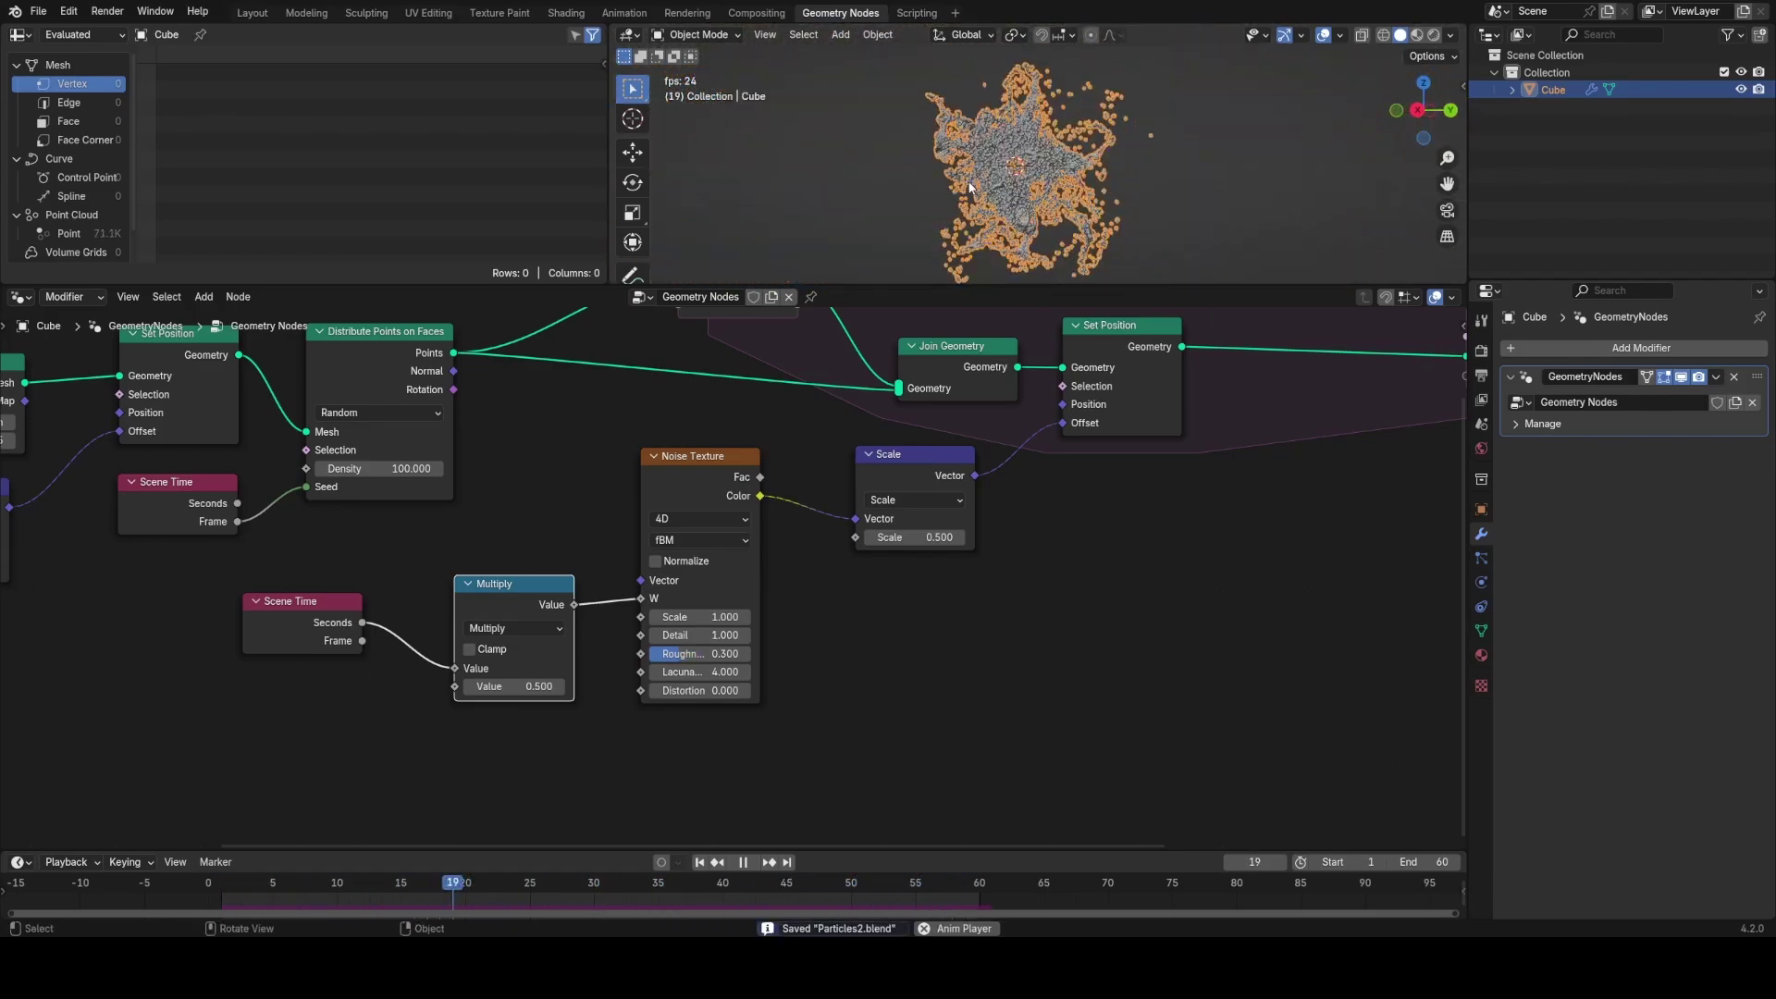
middle_click_drag(999, 190, 1018, 194)
key("space")
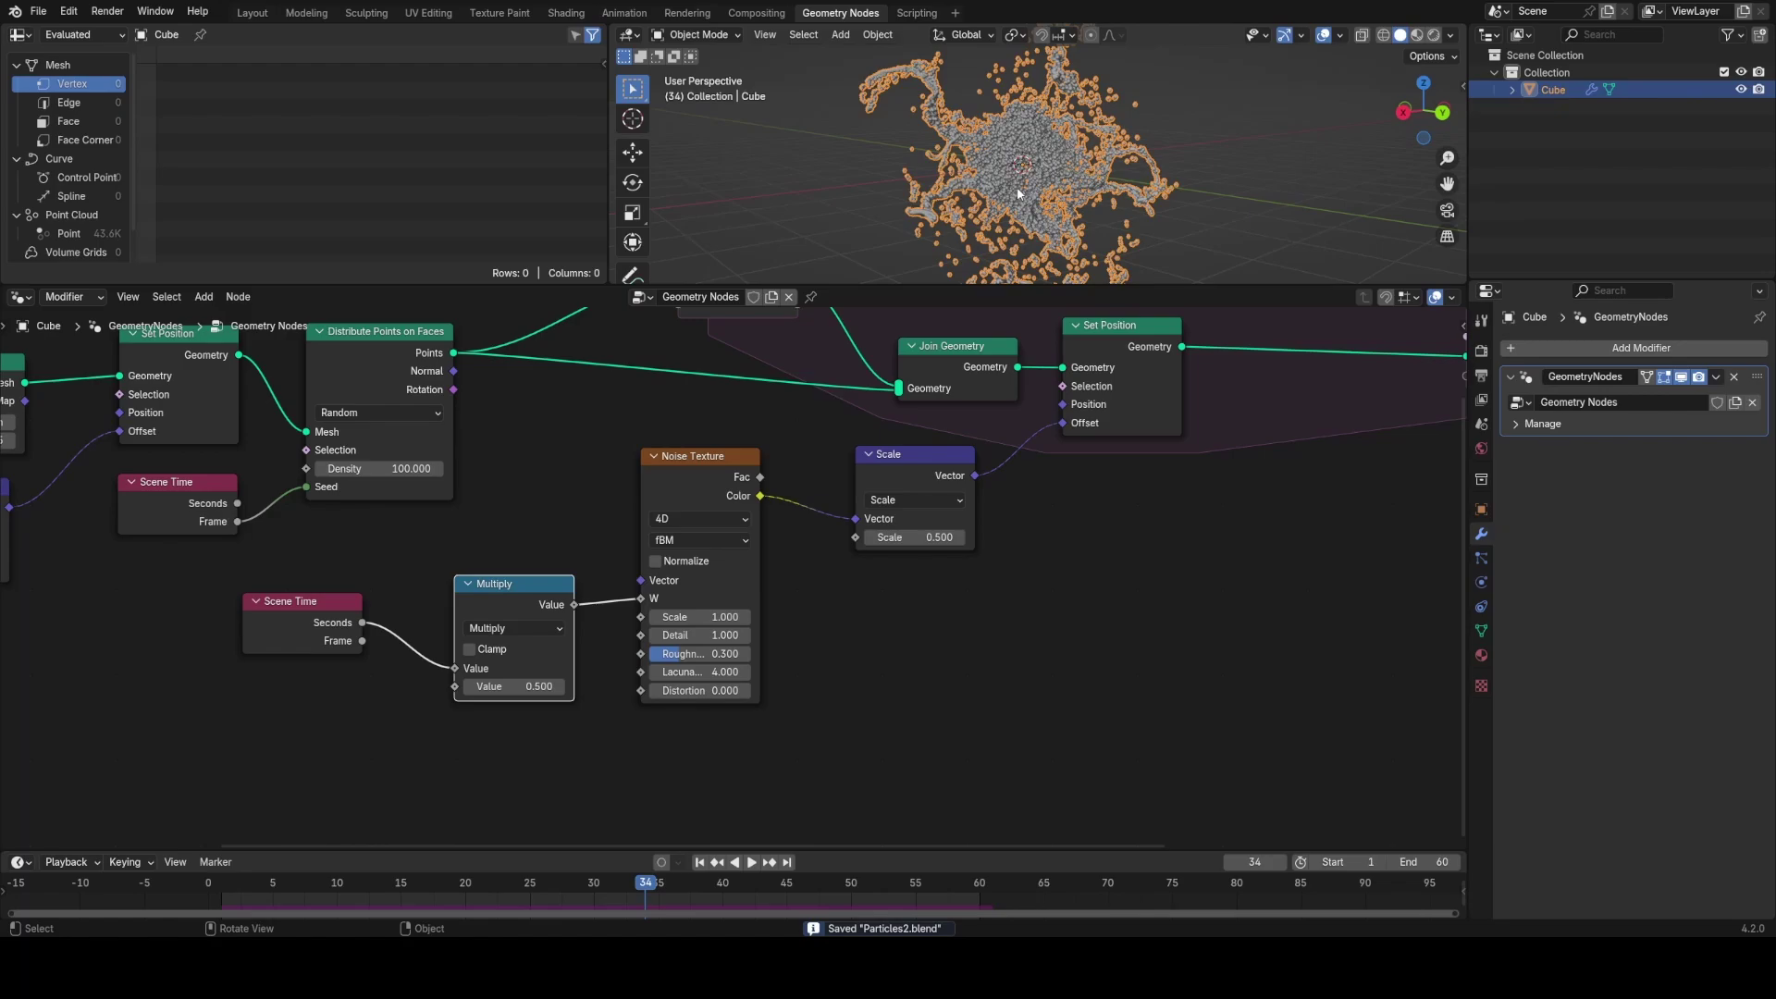
Step: Review the node network through to the Group Output and examine the playing particles from several angles
scroll(1207, 387, "down", 2)
middle_click_drag(1319, 518, 1189, 524)
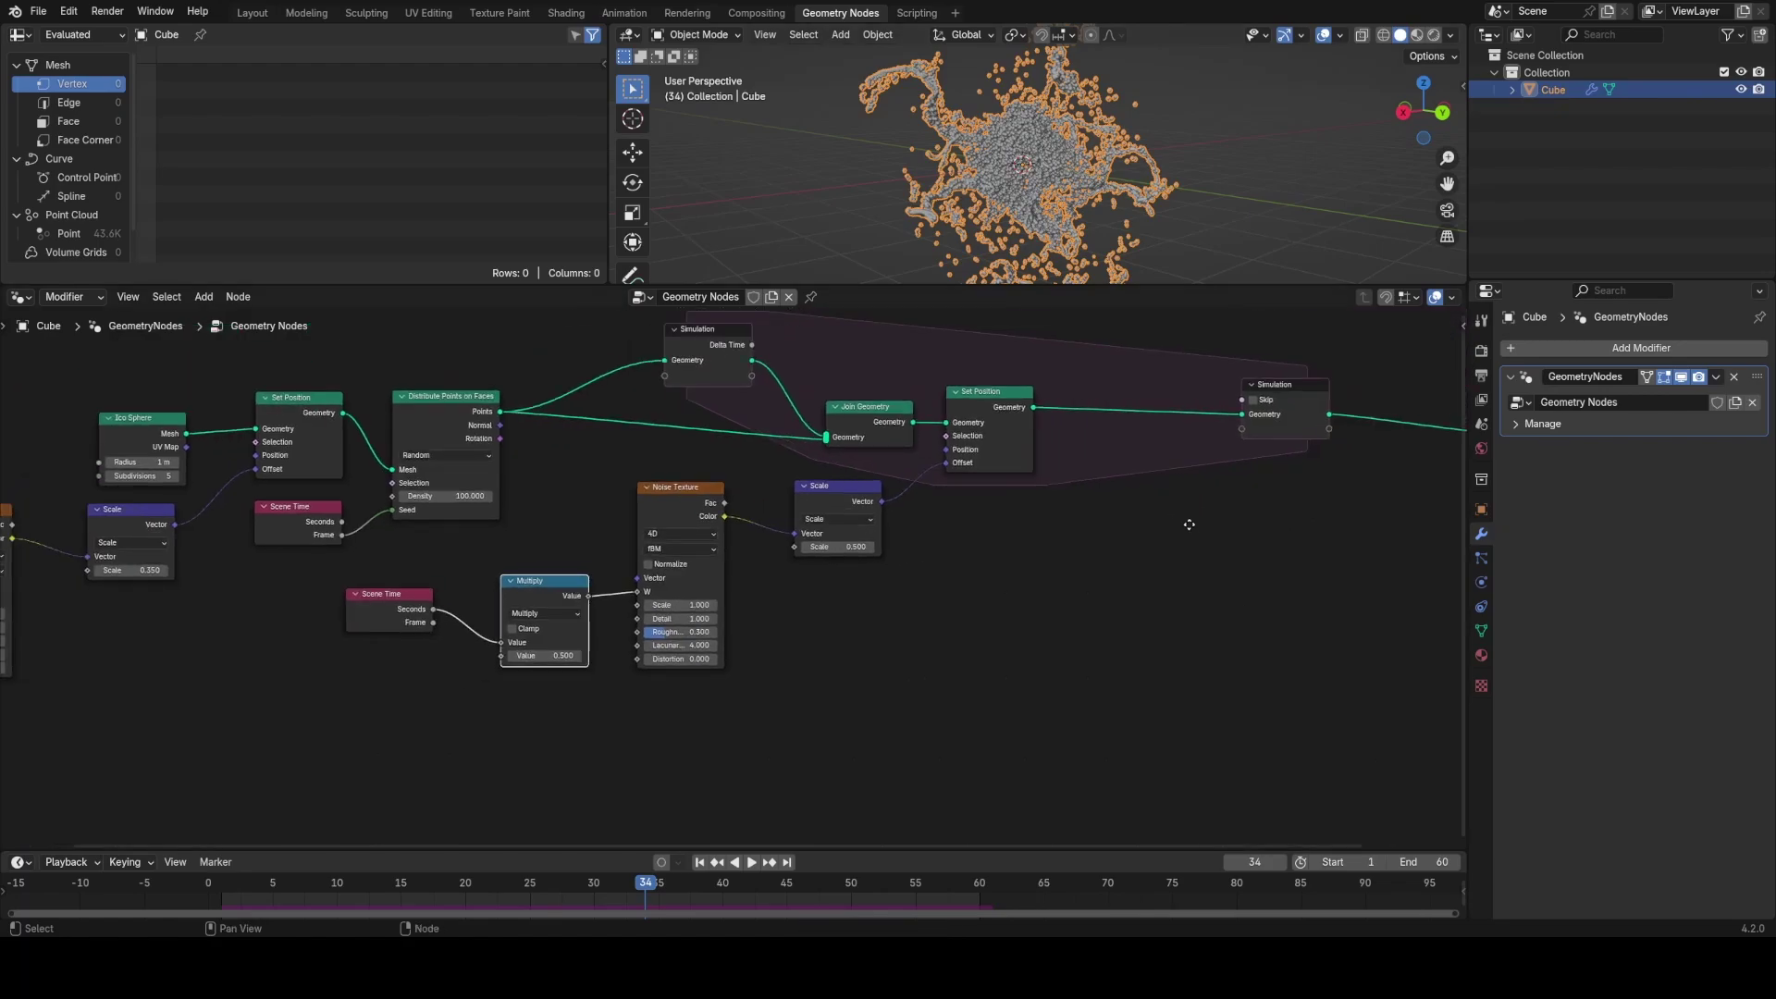
middle_click_drag(1431, 418, 1259, 470)
middle_click_drag(1026, 539, 1034, 507)
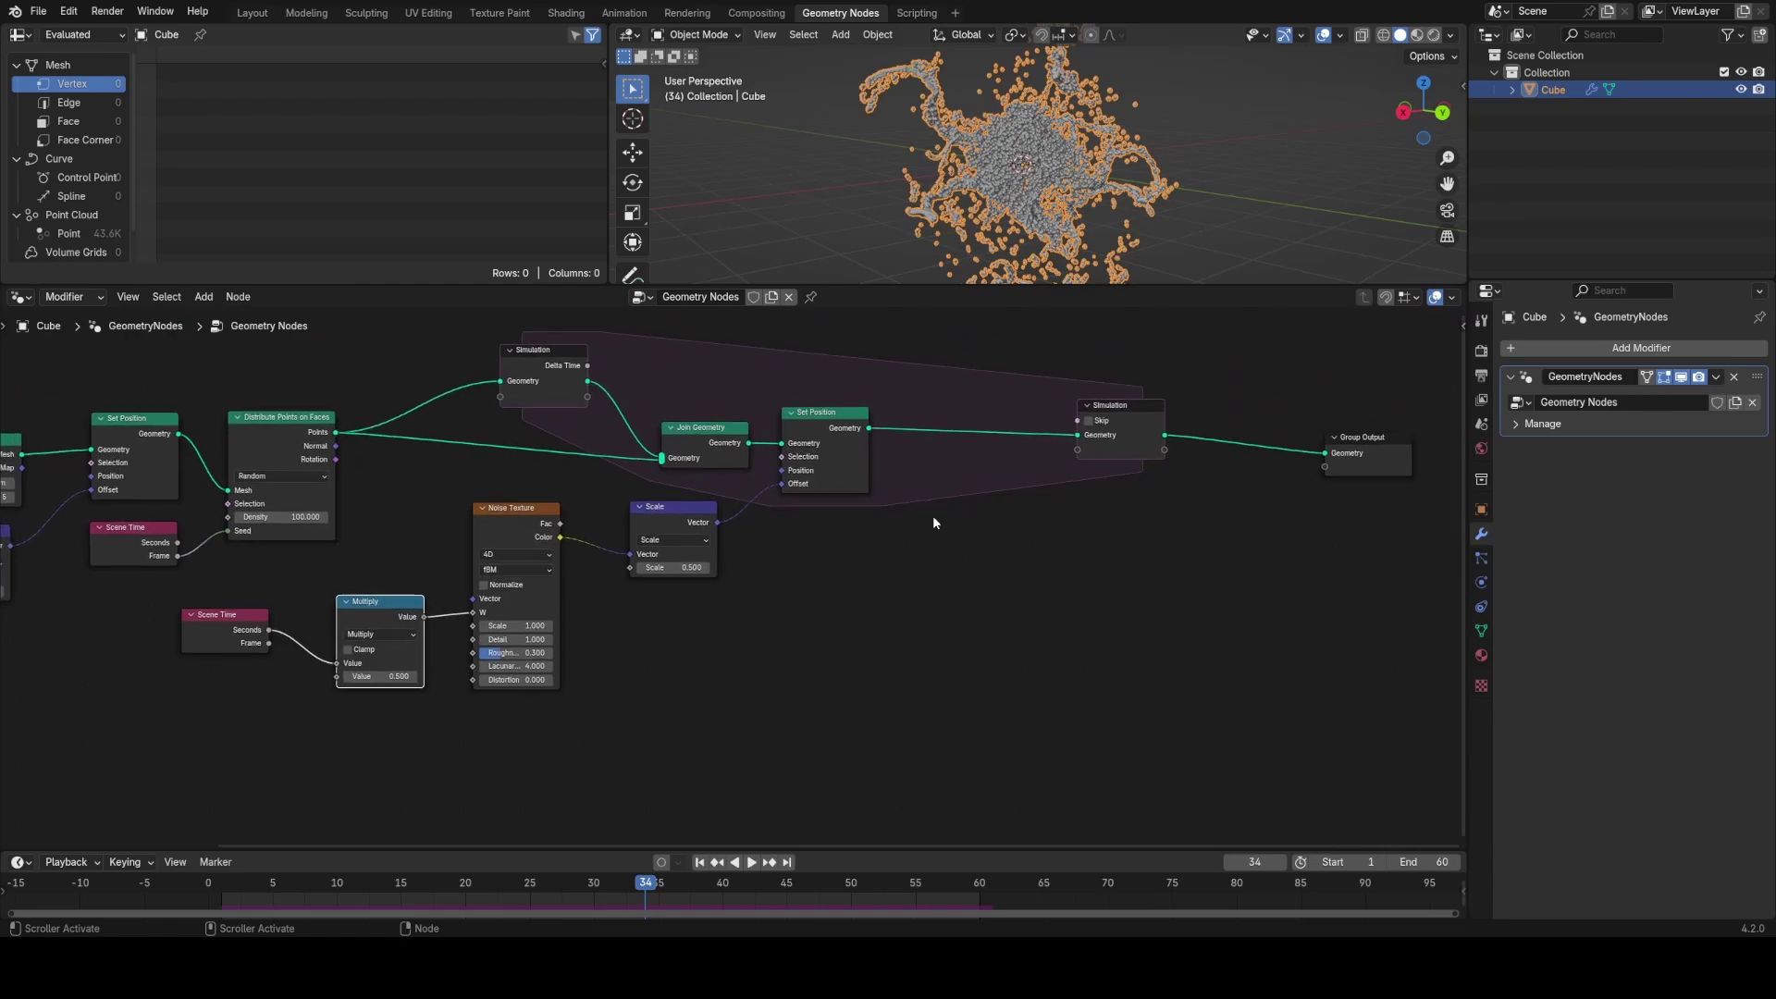
middle_click_drag(808, 482, 976, 470)
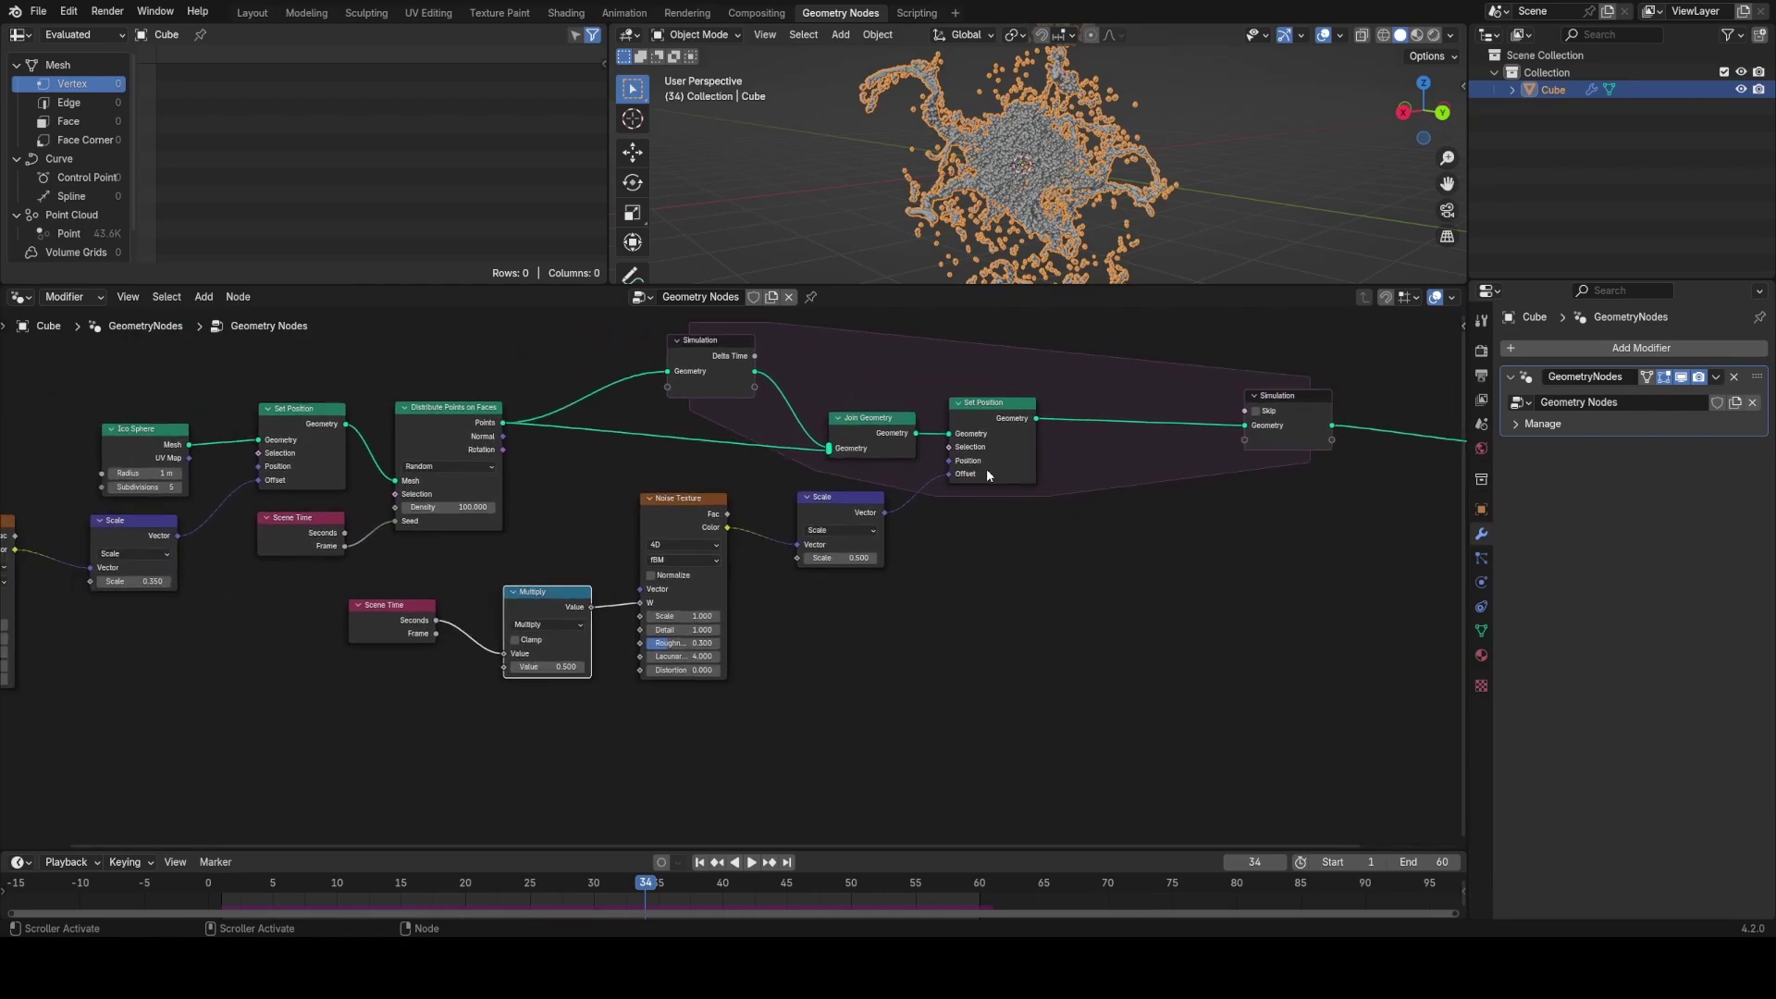
scroll(772, 555, "up", 2)
middle_click_drag(1082, 222, 1188, 236)
key("space")
middle_click_drag(985, 219, 1134, 148)
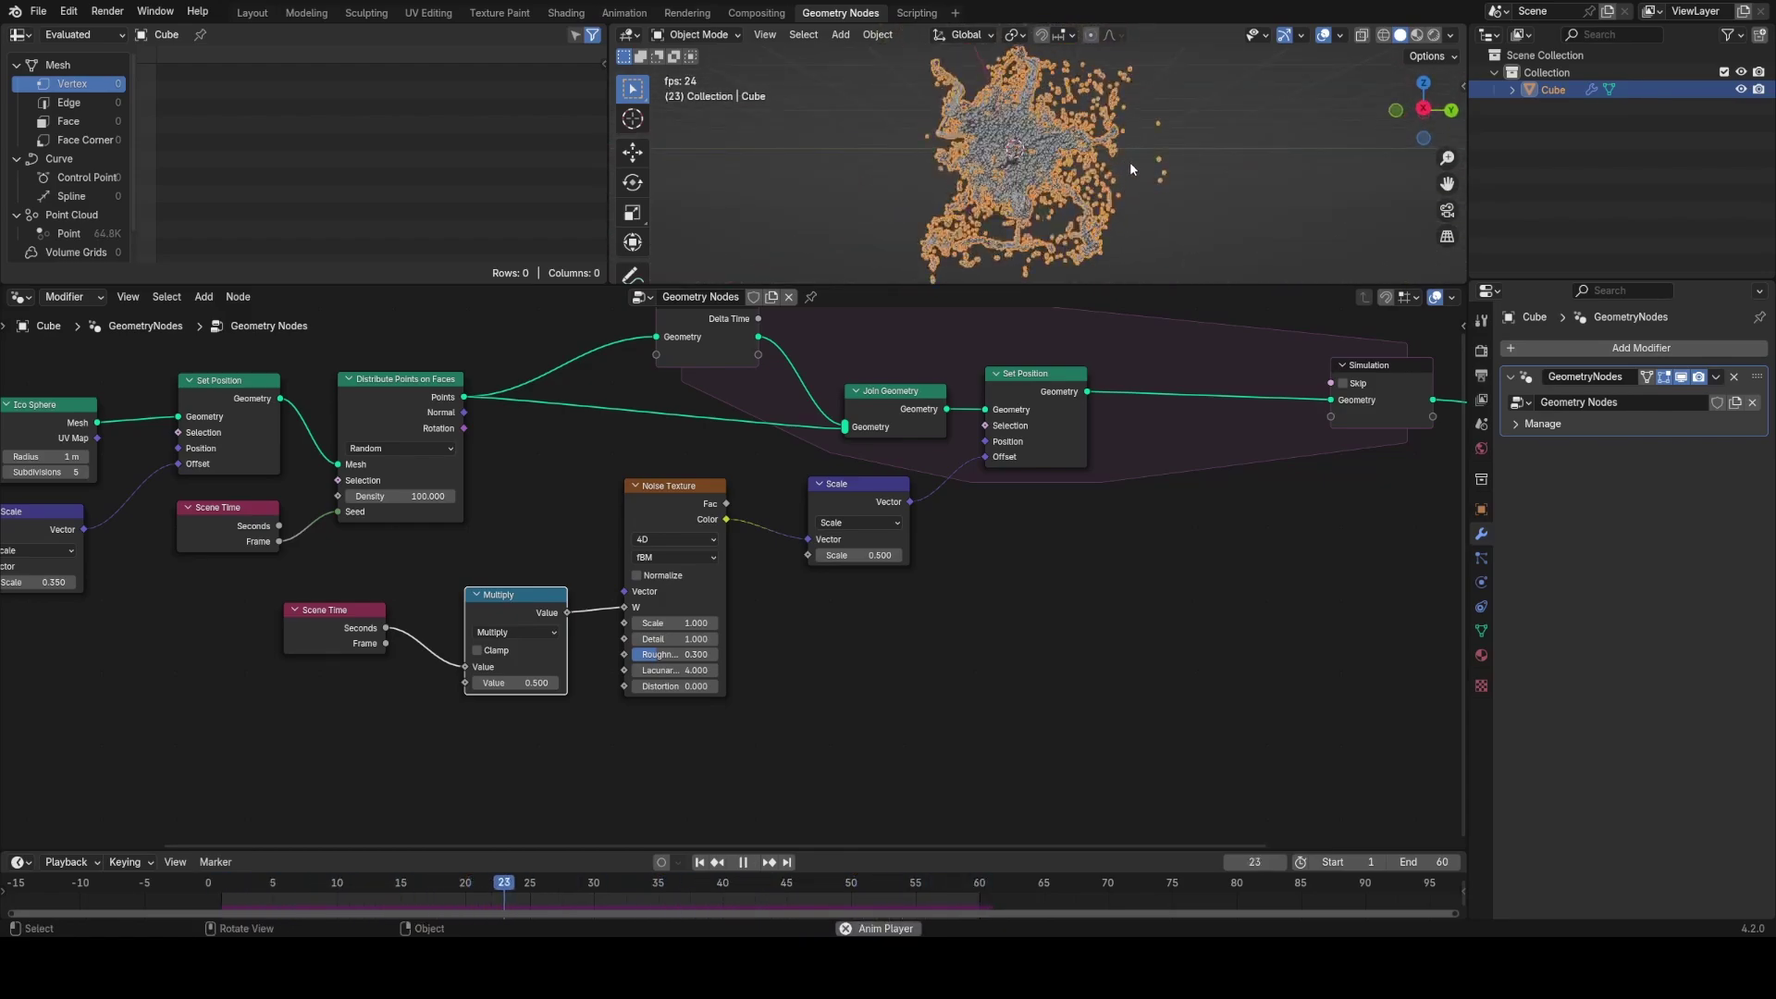
Step: Save the file, move the Simulation Output node closer to Set Position and shift Group Output farther away
key("space")
middle_click_drag(1317, 497, 964, 538)
key("ctrl+s")
middle_click_drag(1148, 526, 986, 564)
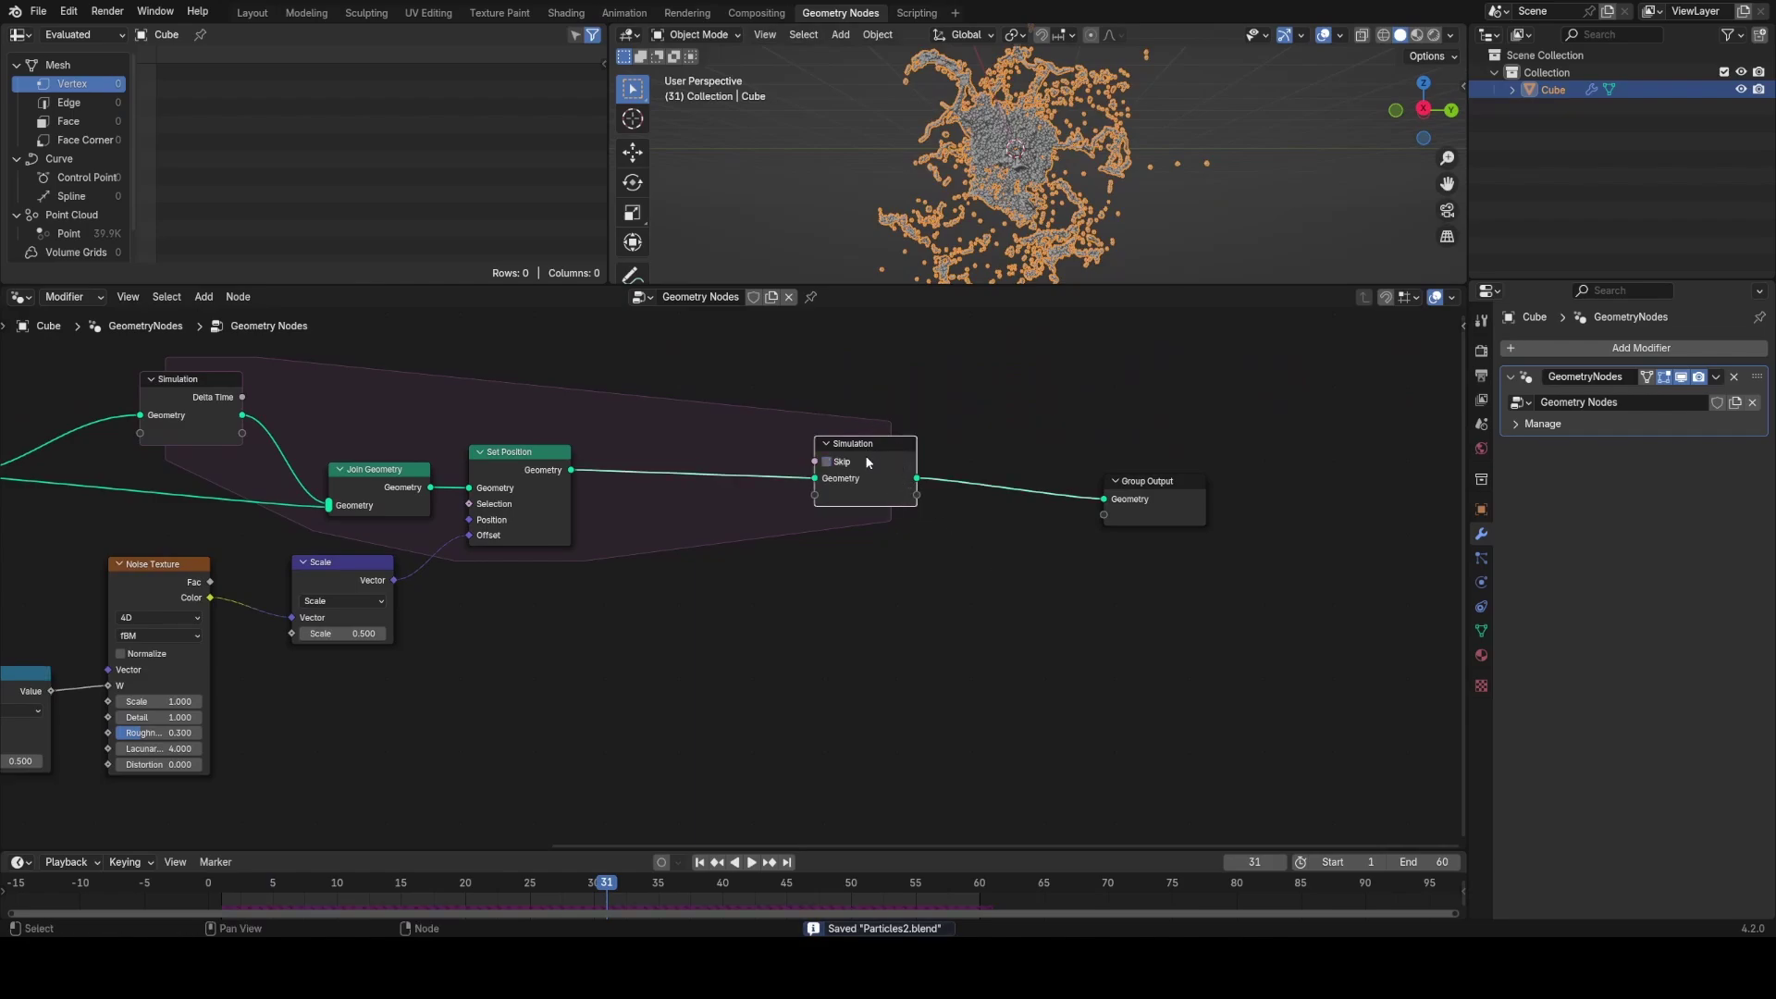
left_click_drag(867, 462, 751, 389)
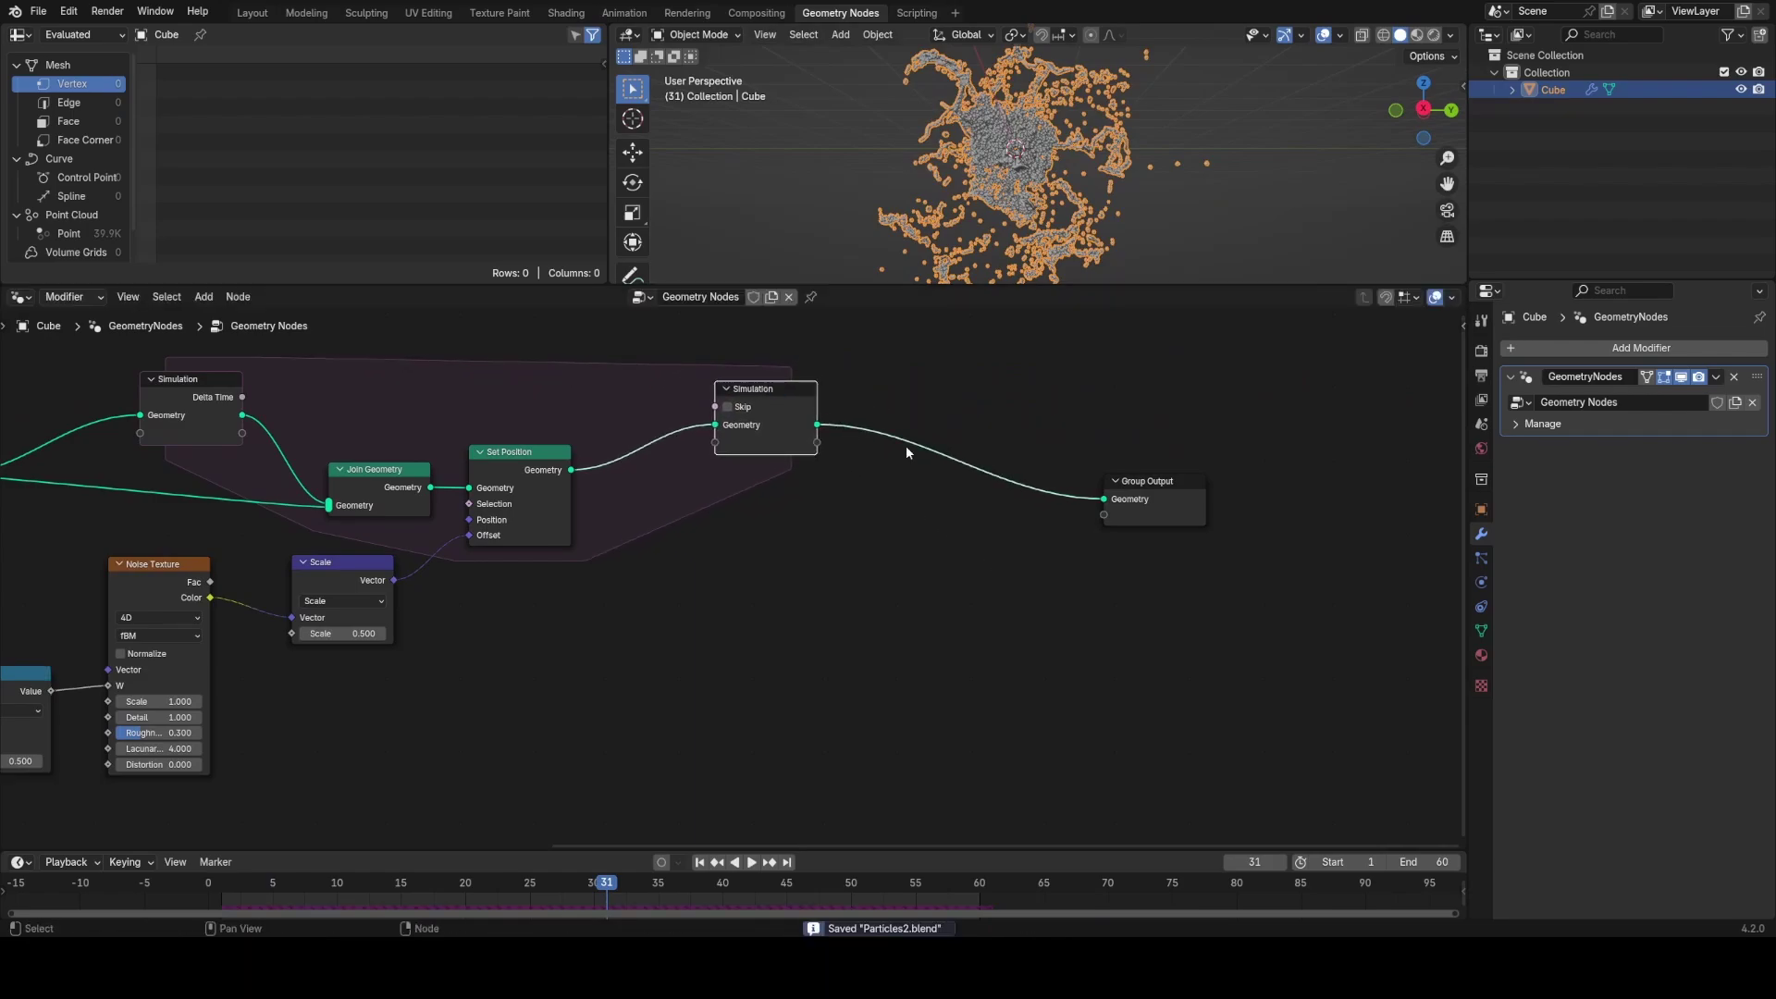
middle_click_drag(1217, 521, 1096, 609)
left_click_drag(1055, 588, 1304, 512)
middle_click_drag(686, 534, 992, 540)
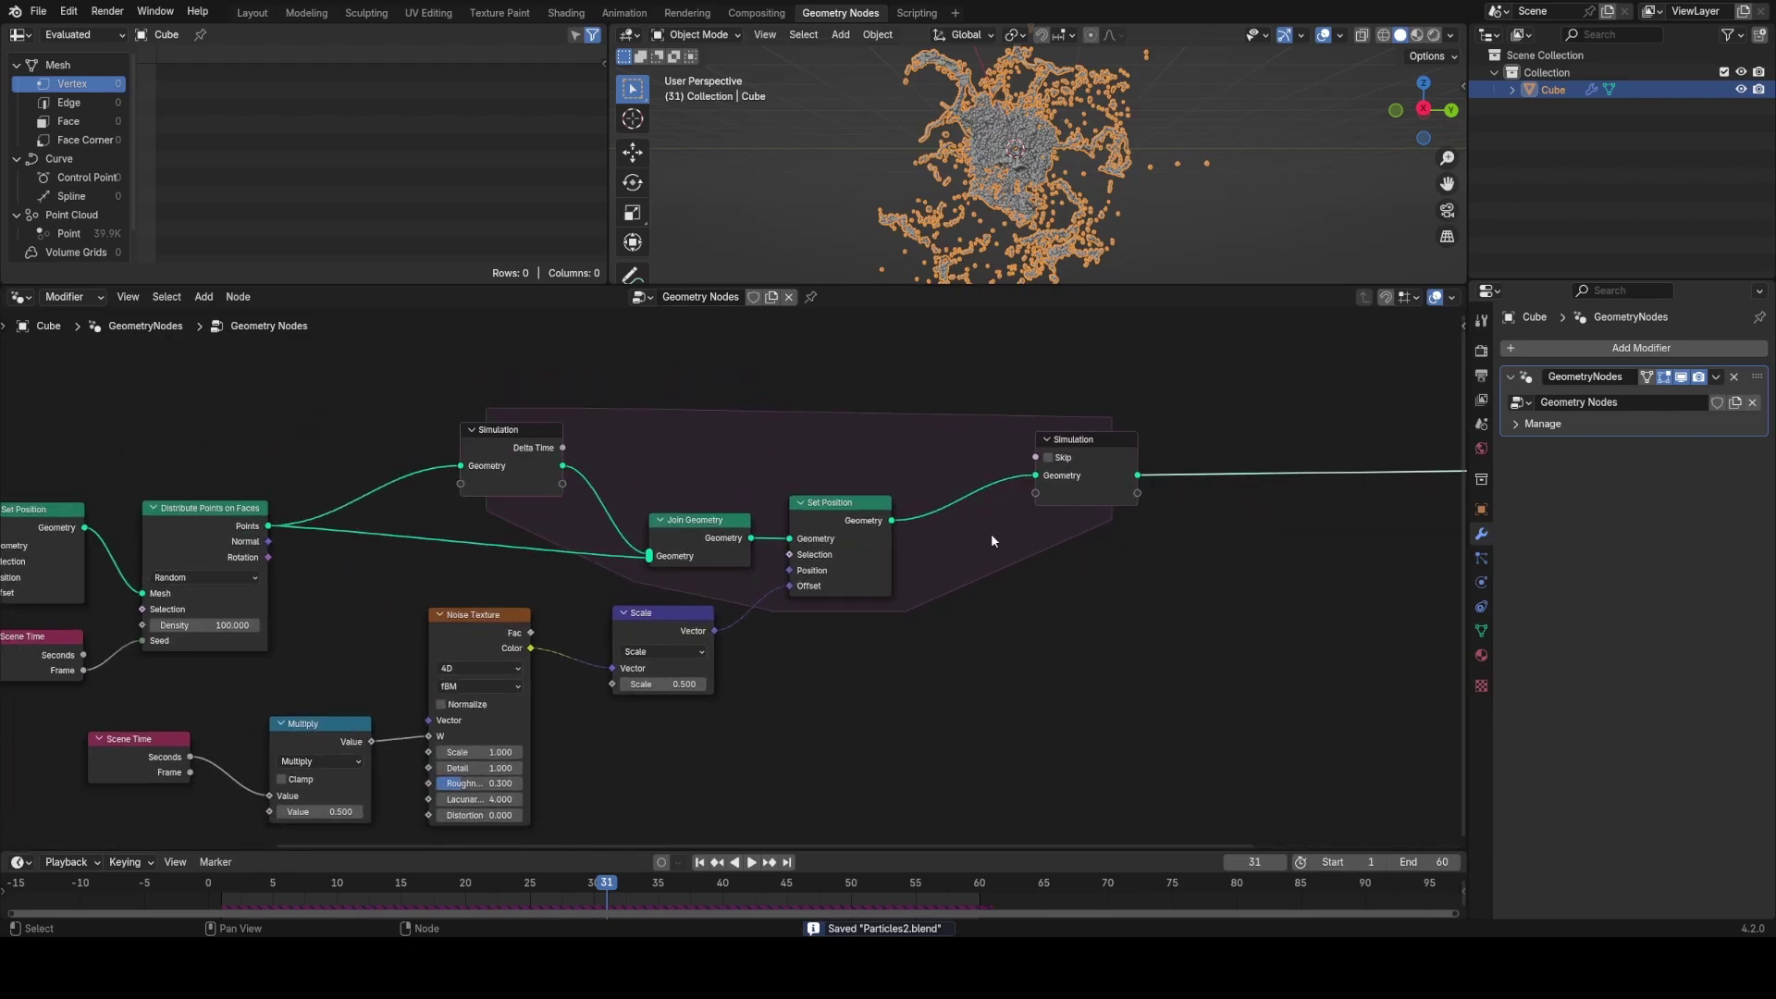
Step: Insert a Bake node between the Simulation Output and the Group Output
key("shift+a")
type("bake")
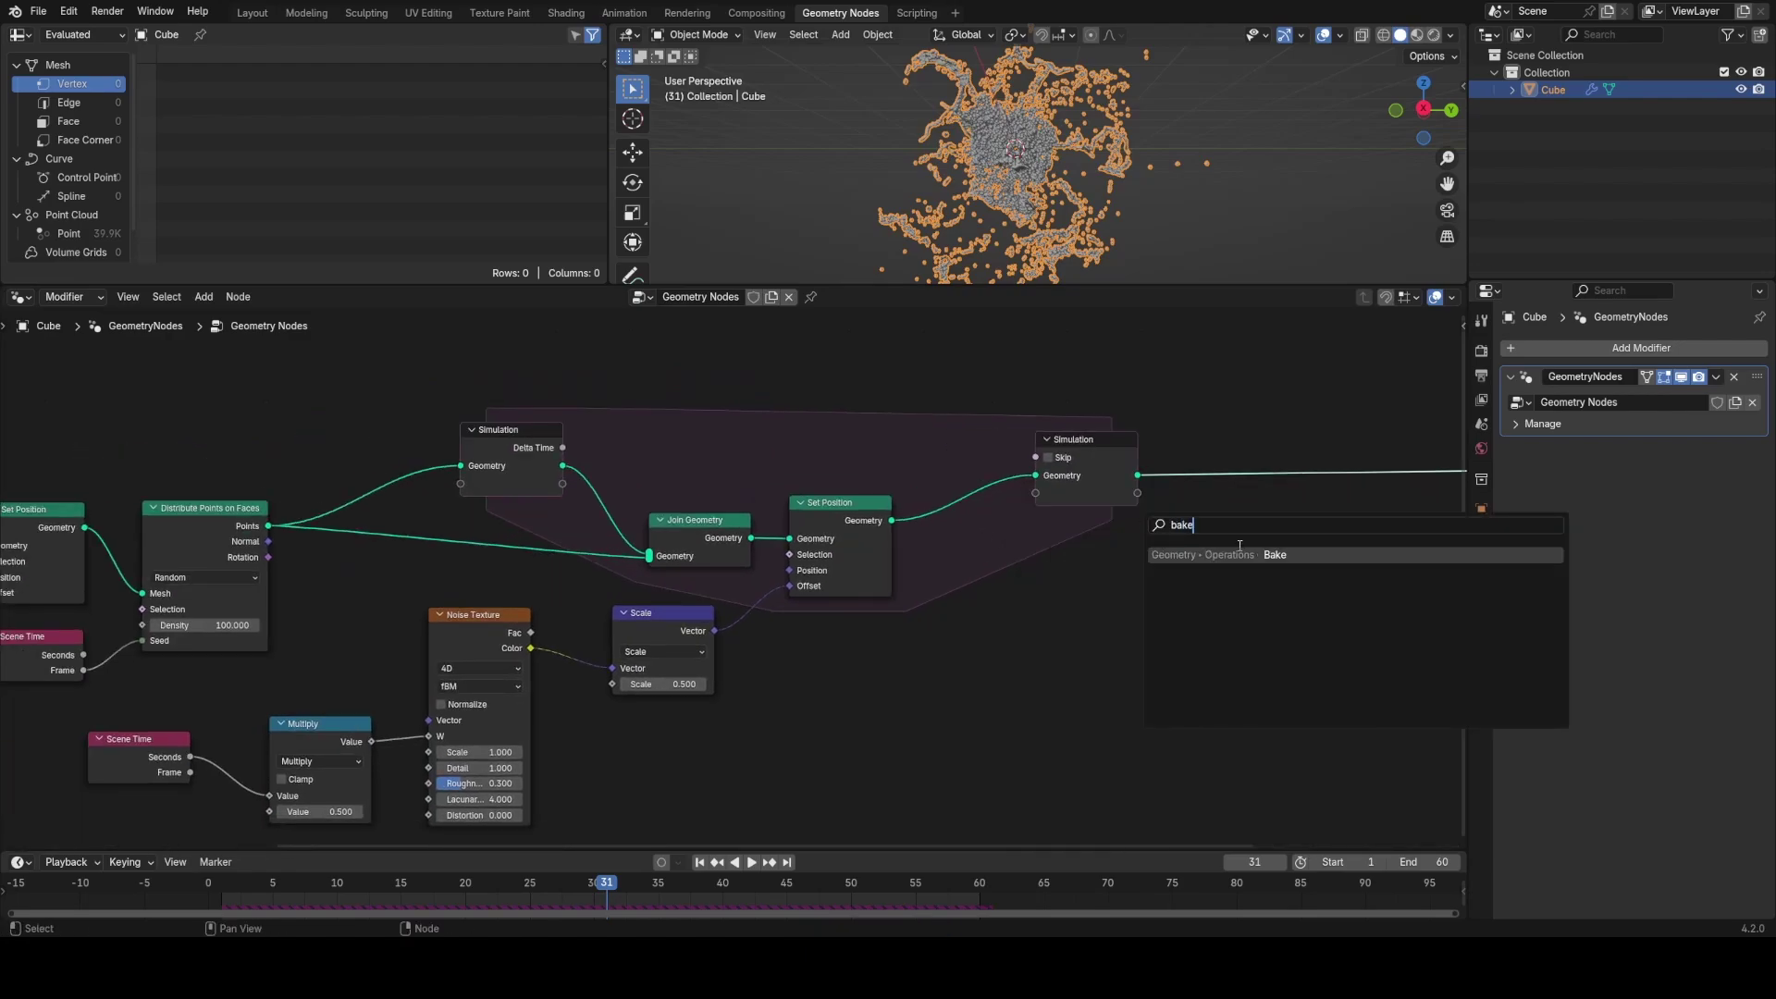
key("Return")
left_click(1200, 438)
left_click_drag(1237, 449, 1221, 453)
middle_click_drag(1147, 504, 1058, 491)
scroll(1057, 491, "up", 3)
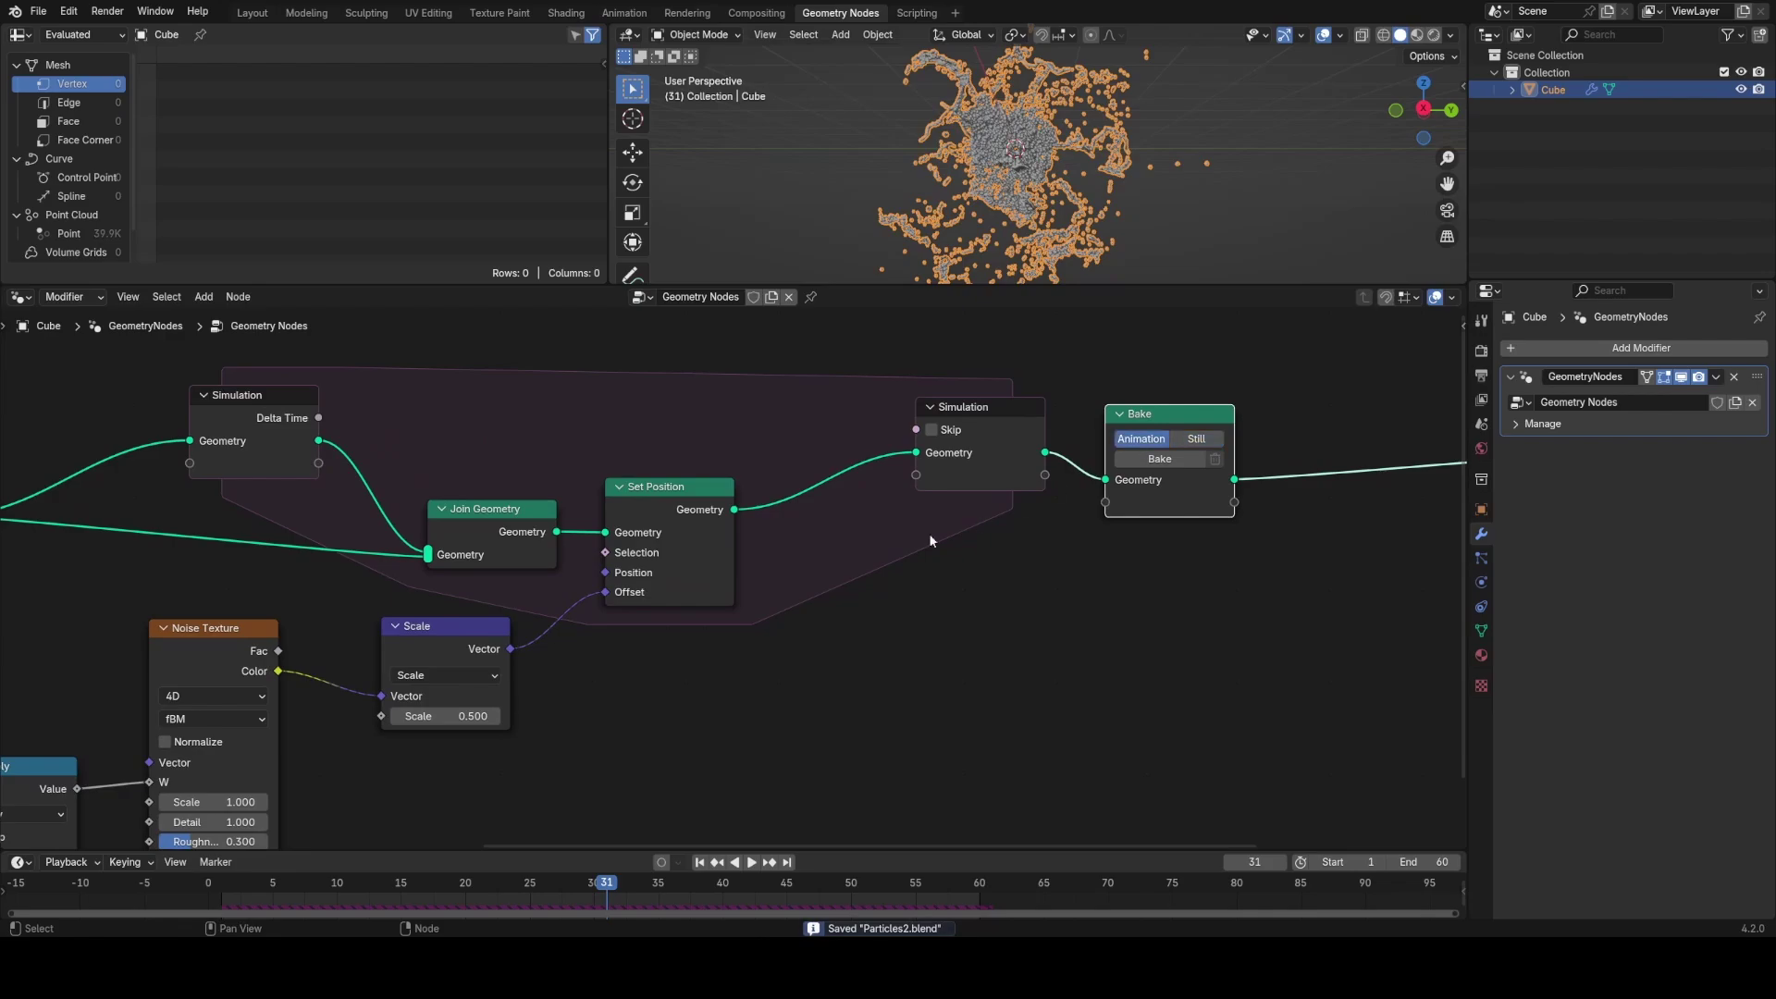
Step: Set the Distribute Points on Faces Density to 10000 and save the file
middle_click_drag(736, 608, 1019, 611)
middle_click_drag(408, 614, 516, 566)
scroll(516, 566, "up", 1)
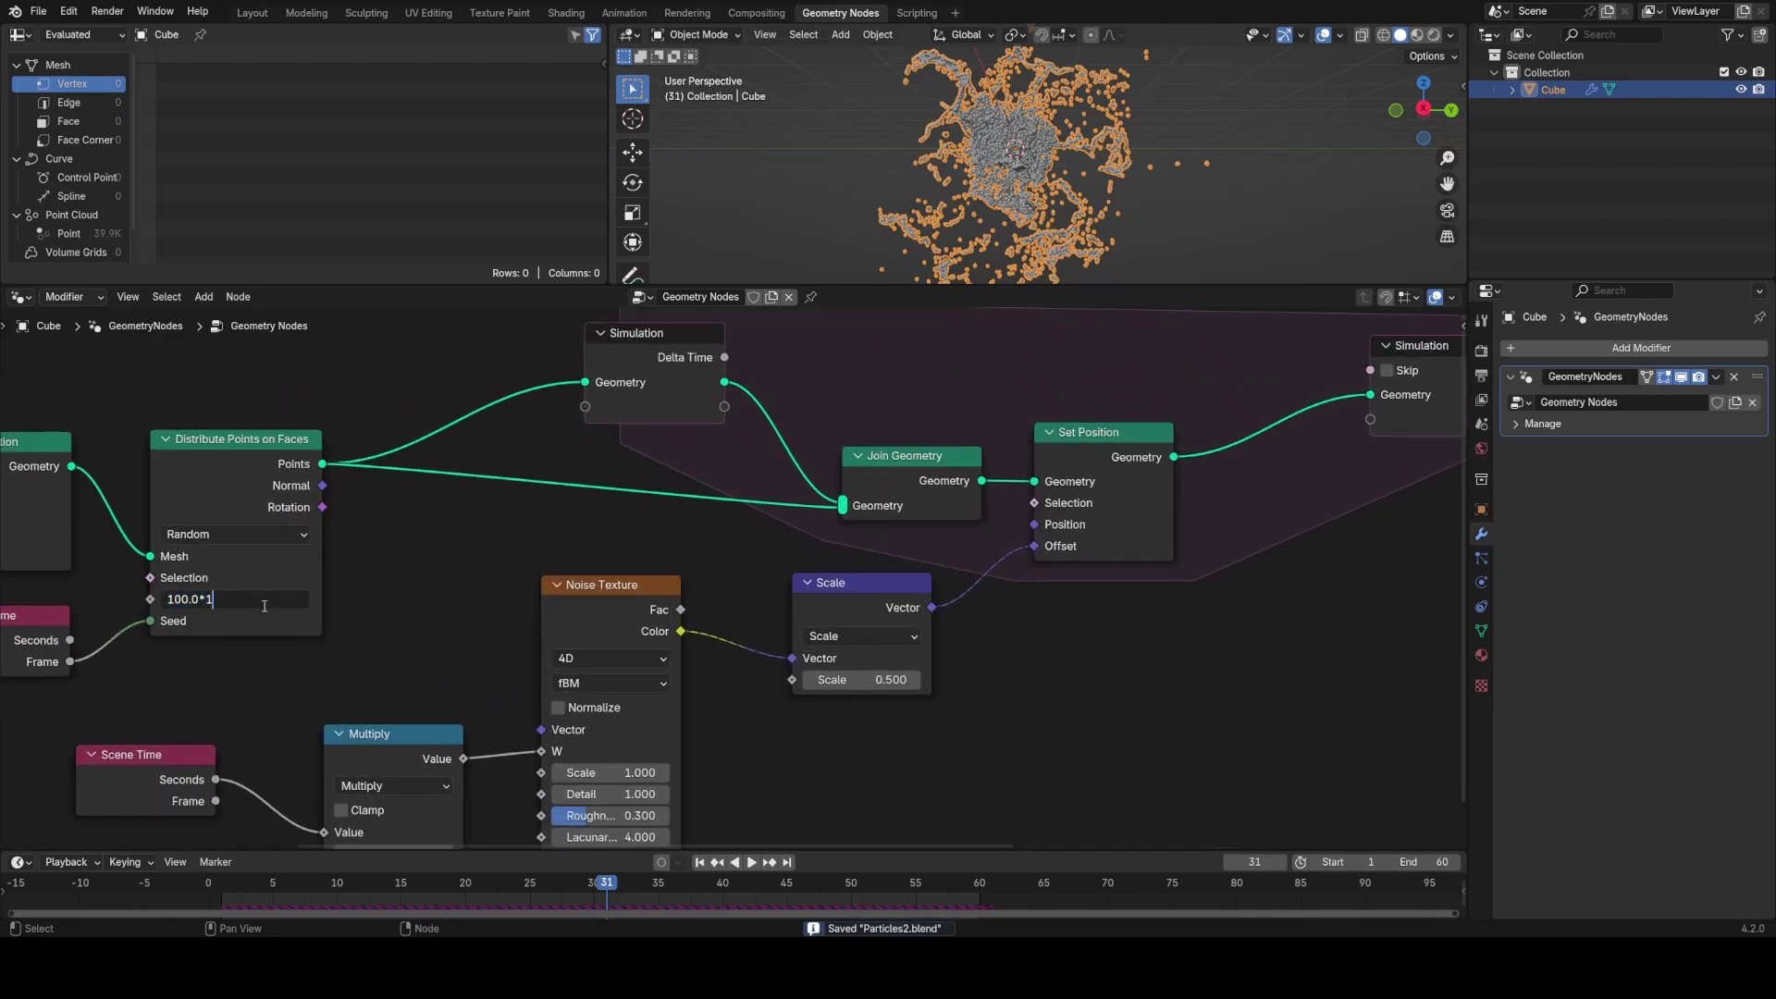
key("ctrl+s")
Step: Play the denser particle simulation from the first frame and examine it from another angle
middle_click_drag(944, 546, 780, 546)
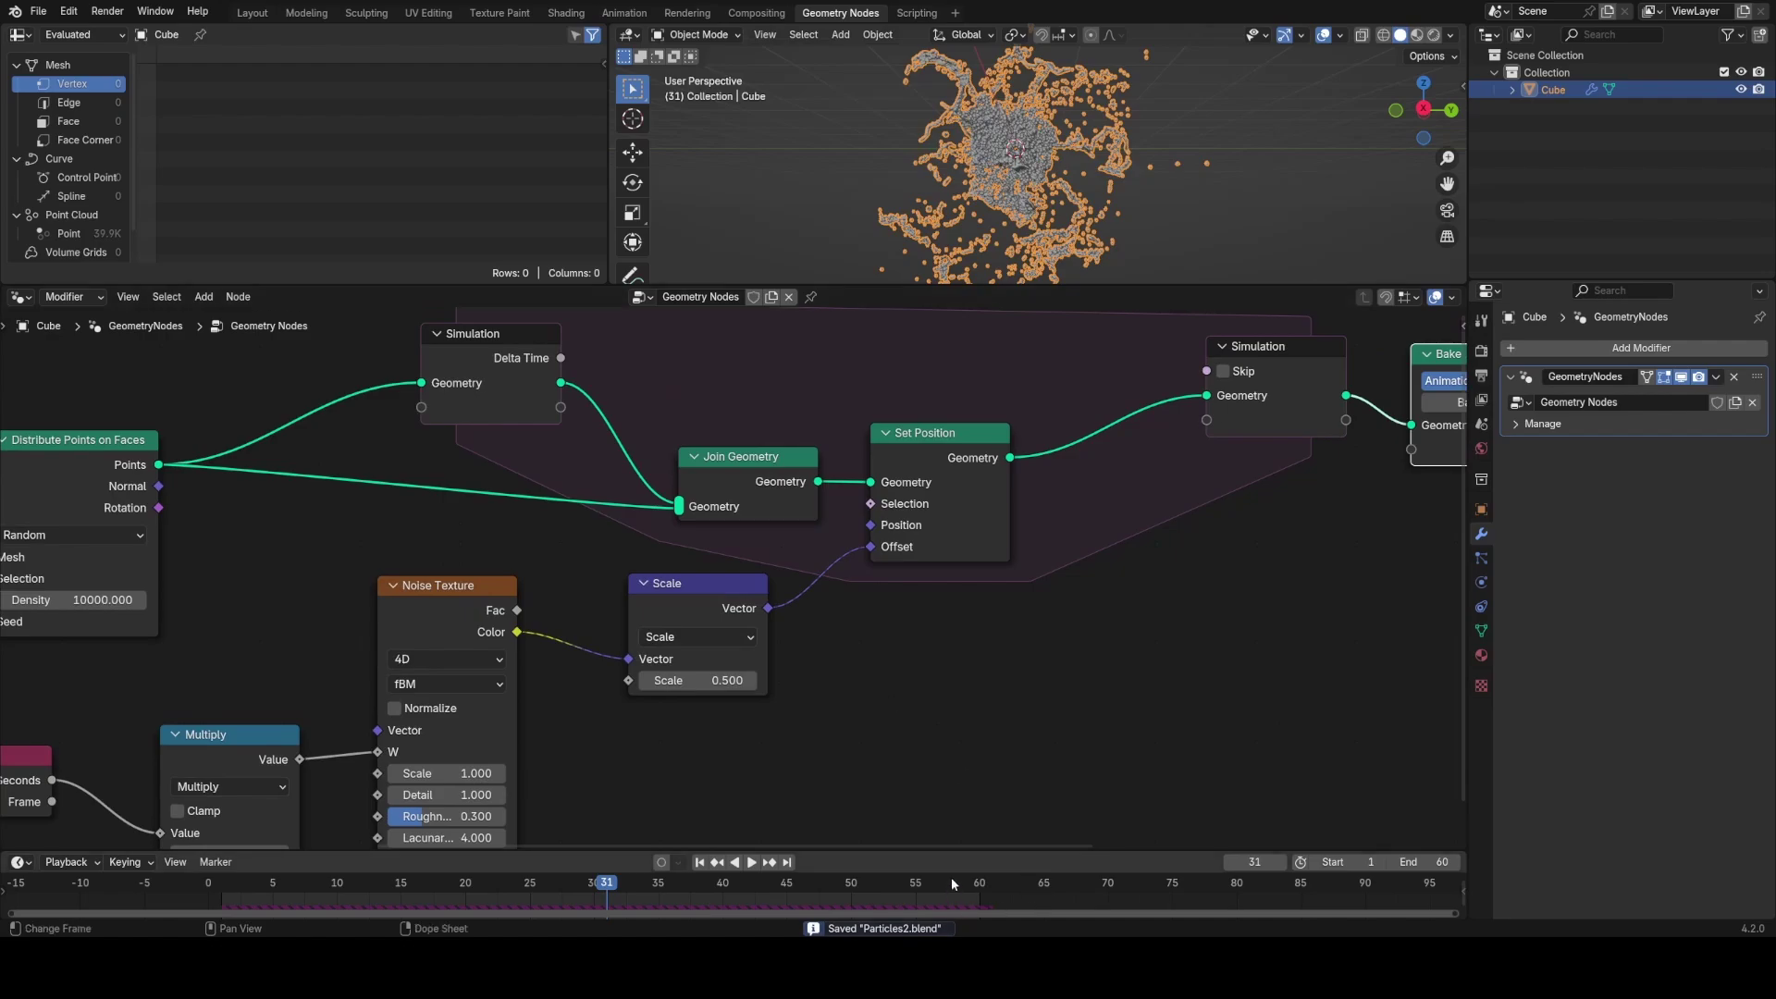
key("shift+Left")
key("space")
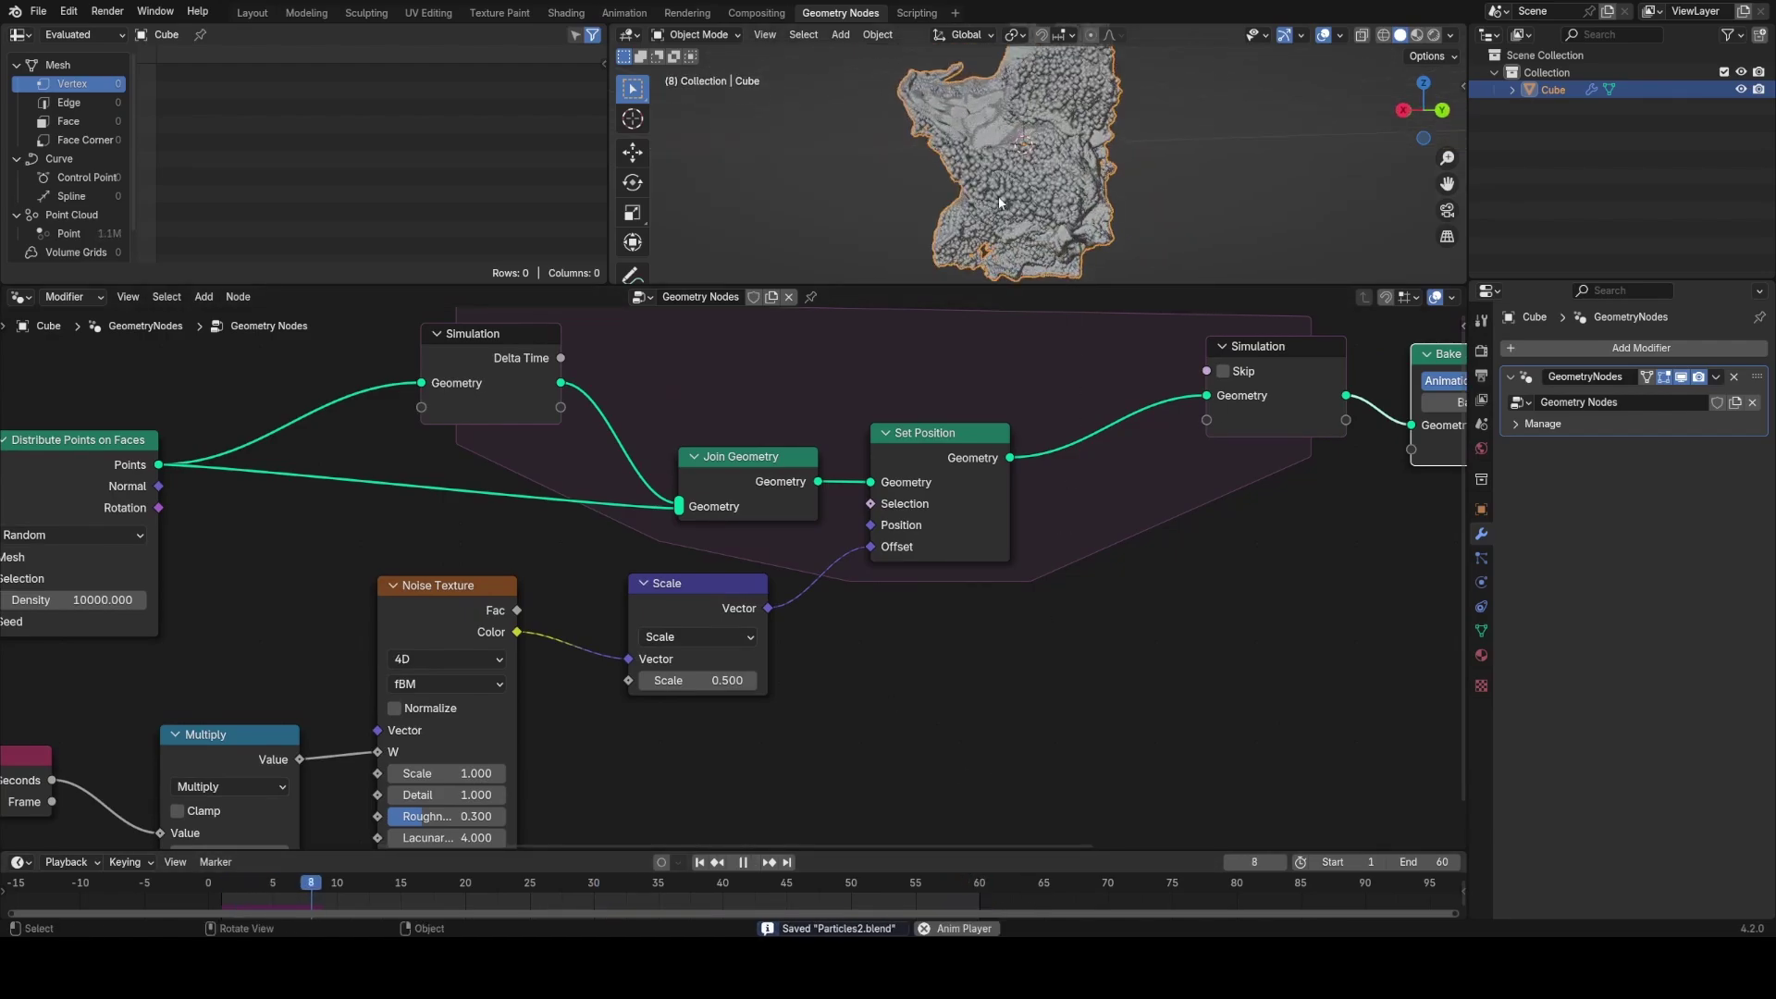
key("space")
middle_click_drag(997, 196, 1040, 113)
key("space")
key("space")
Step: Bake the particle animation with the Bake node and play back the baked result
middle_click_drag(1179, 535, 882, 619)
scroll(1086, 636, "down", 2)
middle_click_drag(1217, 607, 844, 581)
scroll(849, 576, "up", 4)
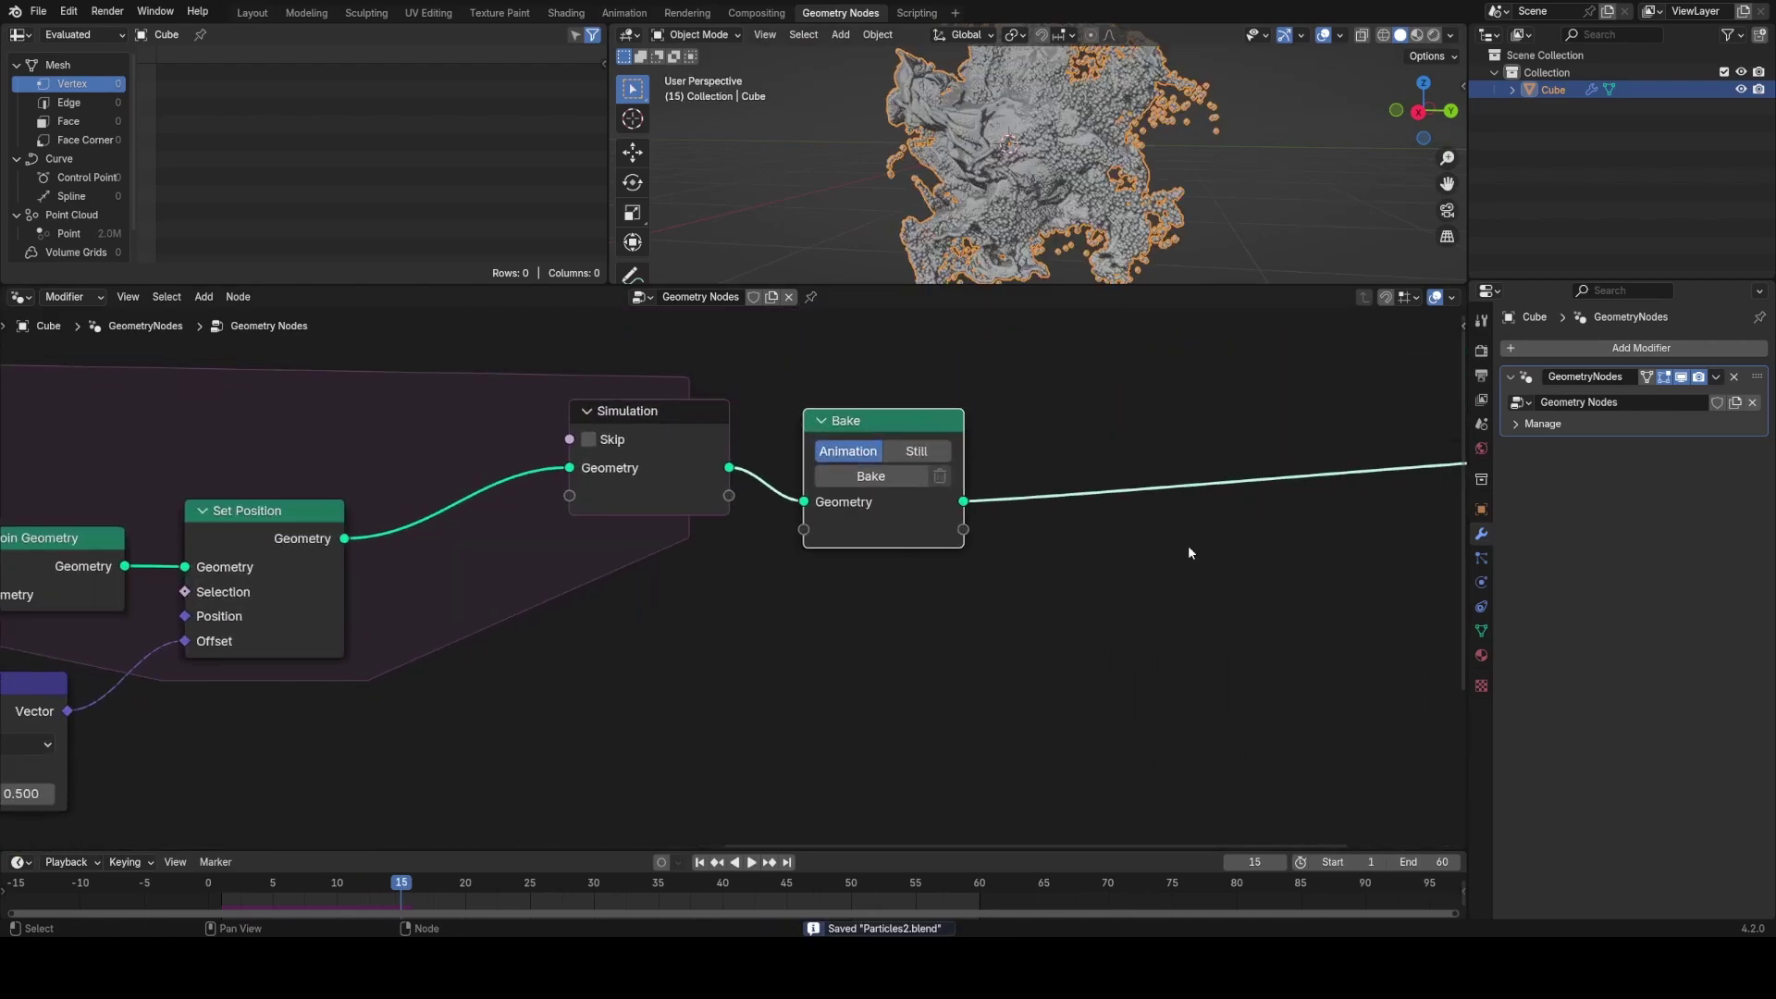
middle_click_drag(1190, 552, 1012, 593)
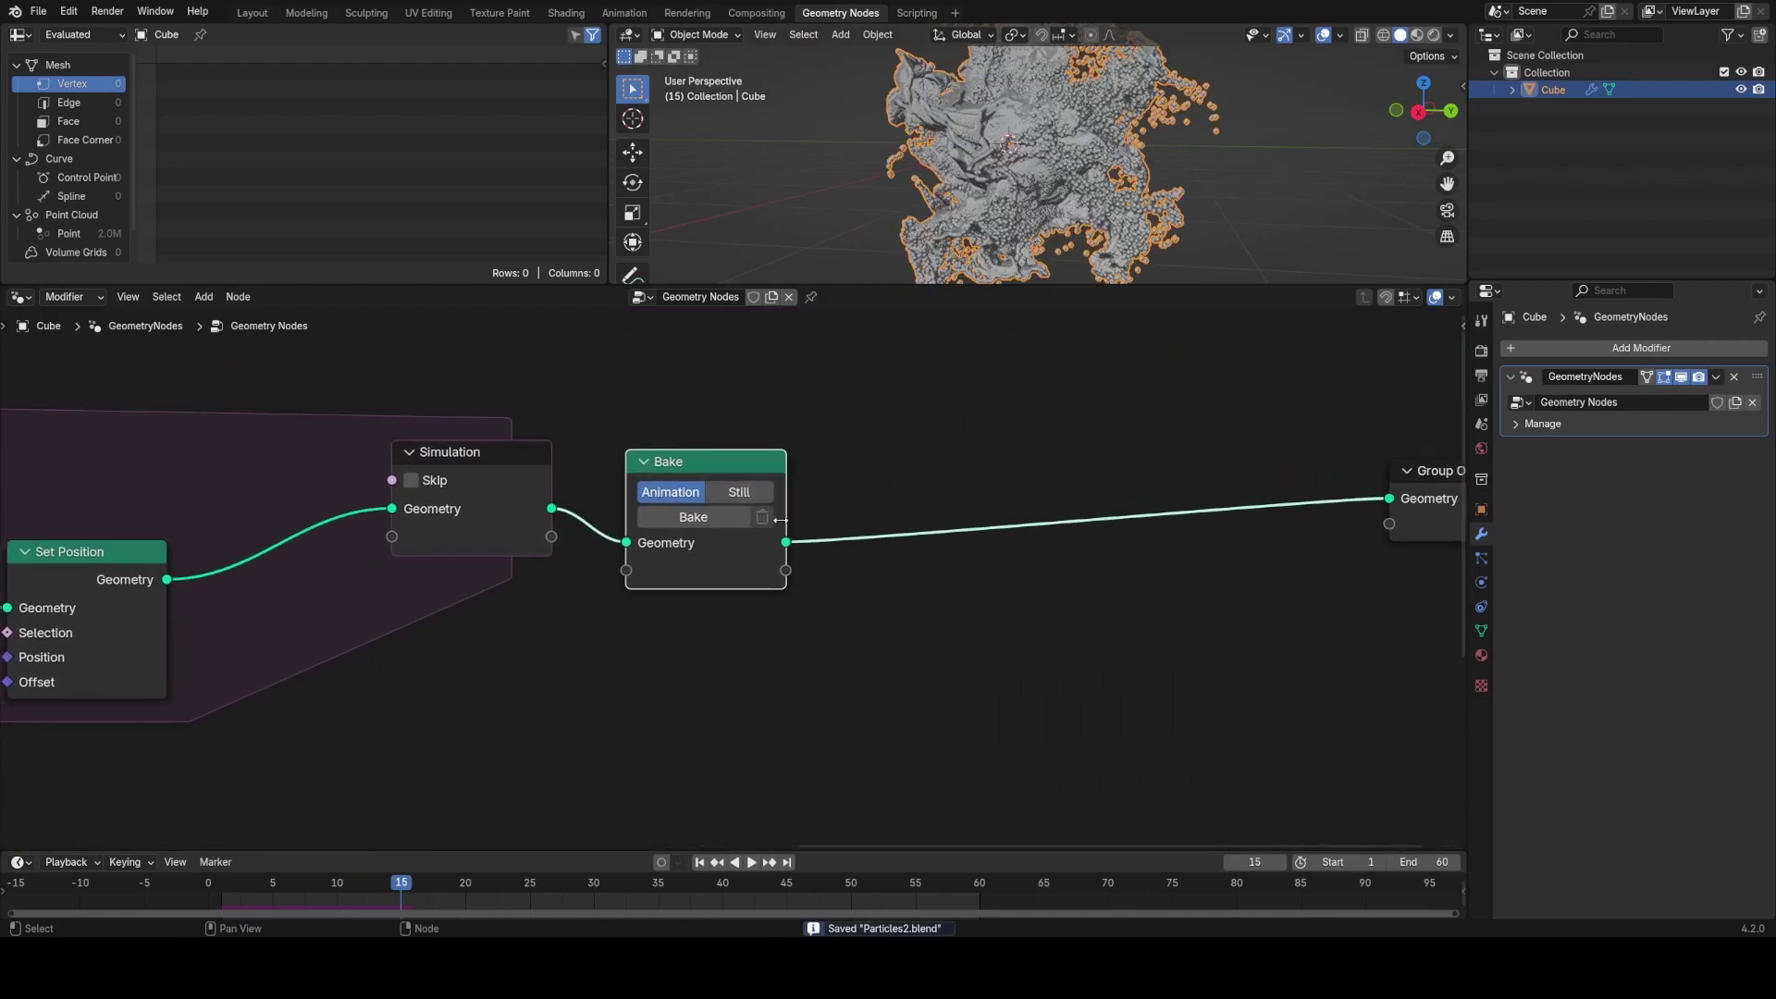
left_click(725, 519)
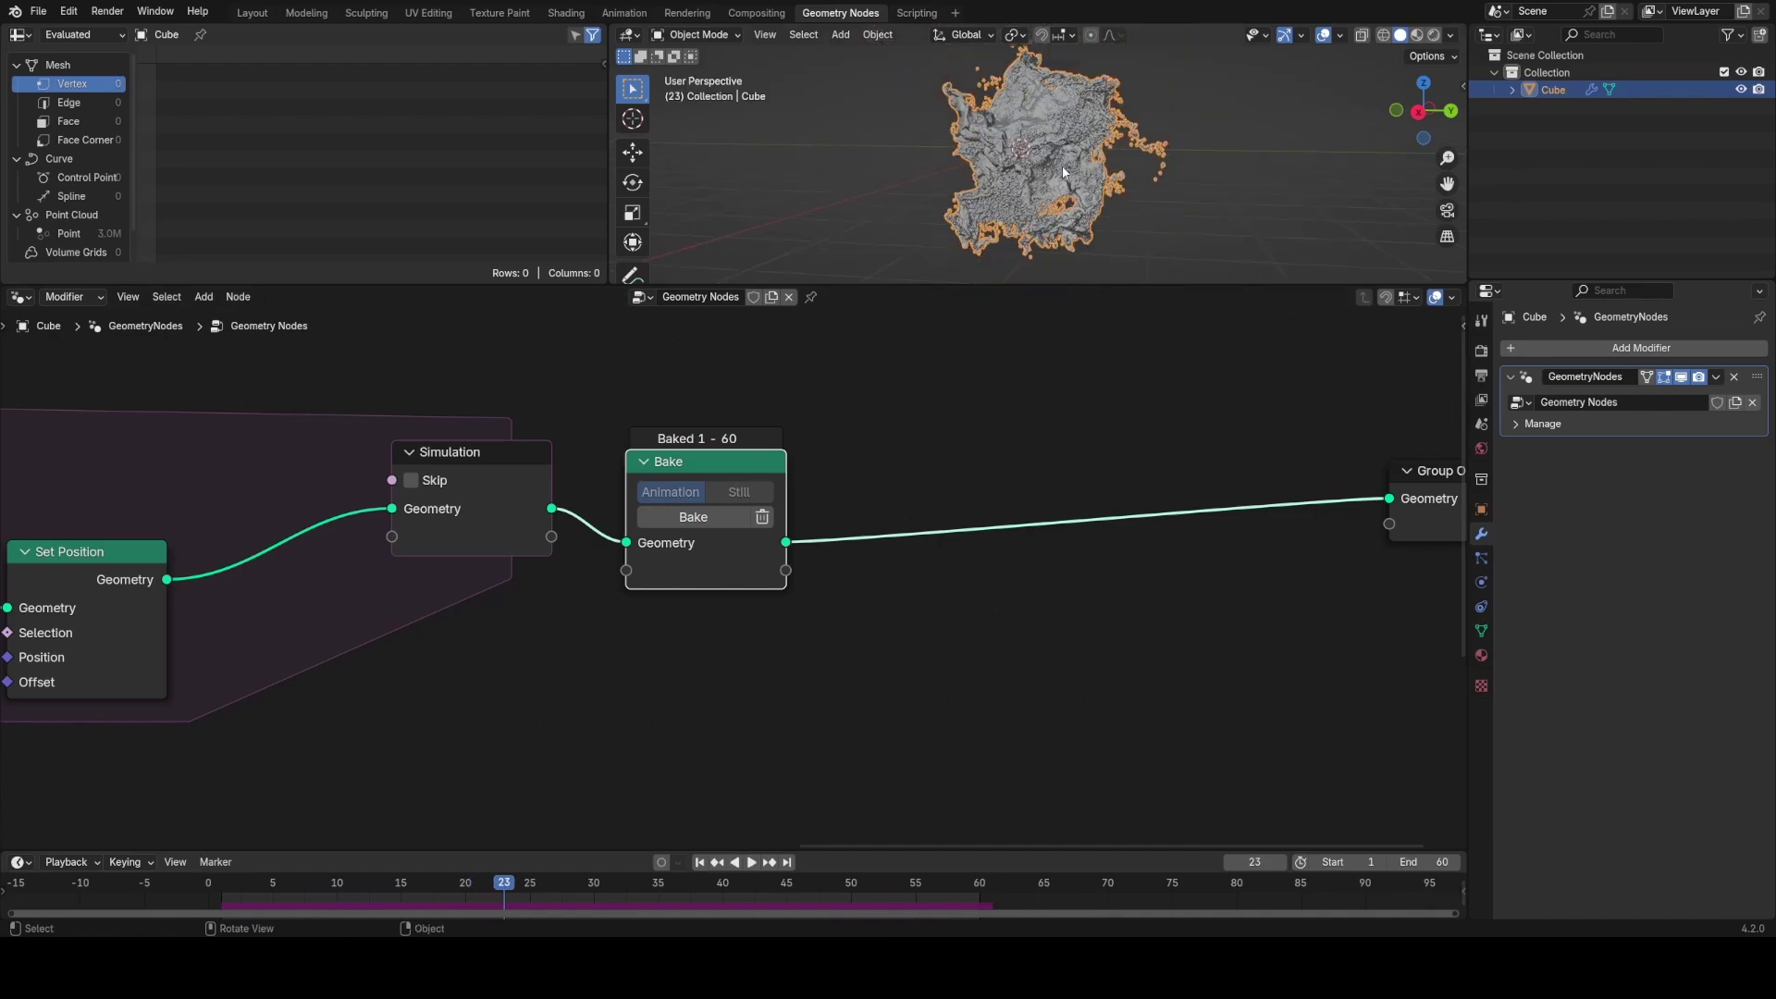
key("space")
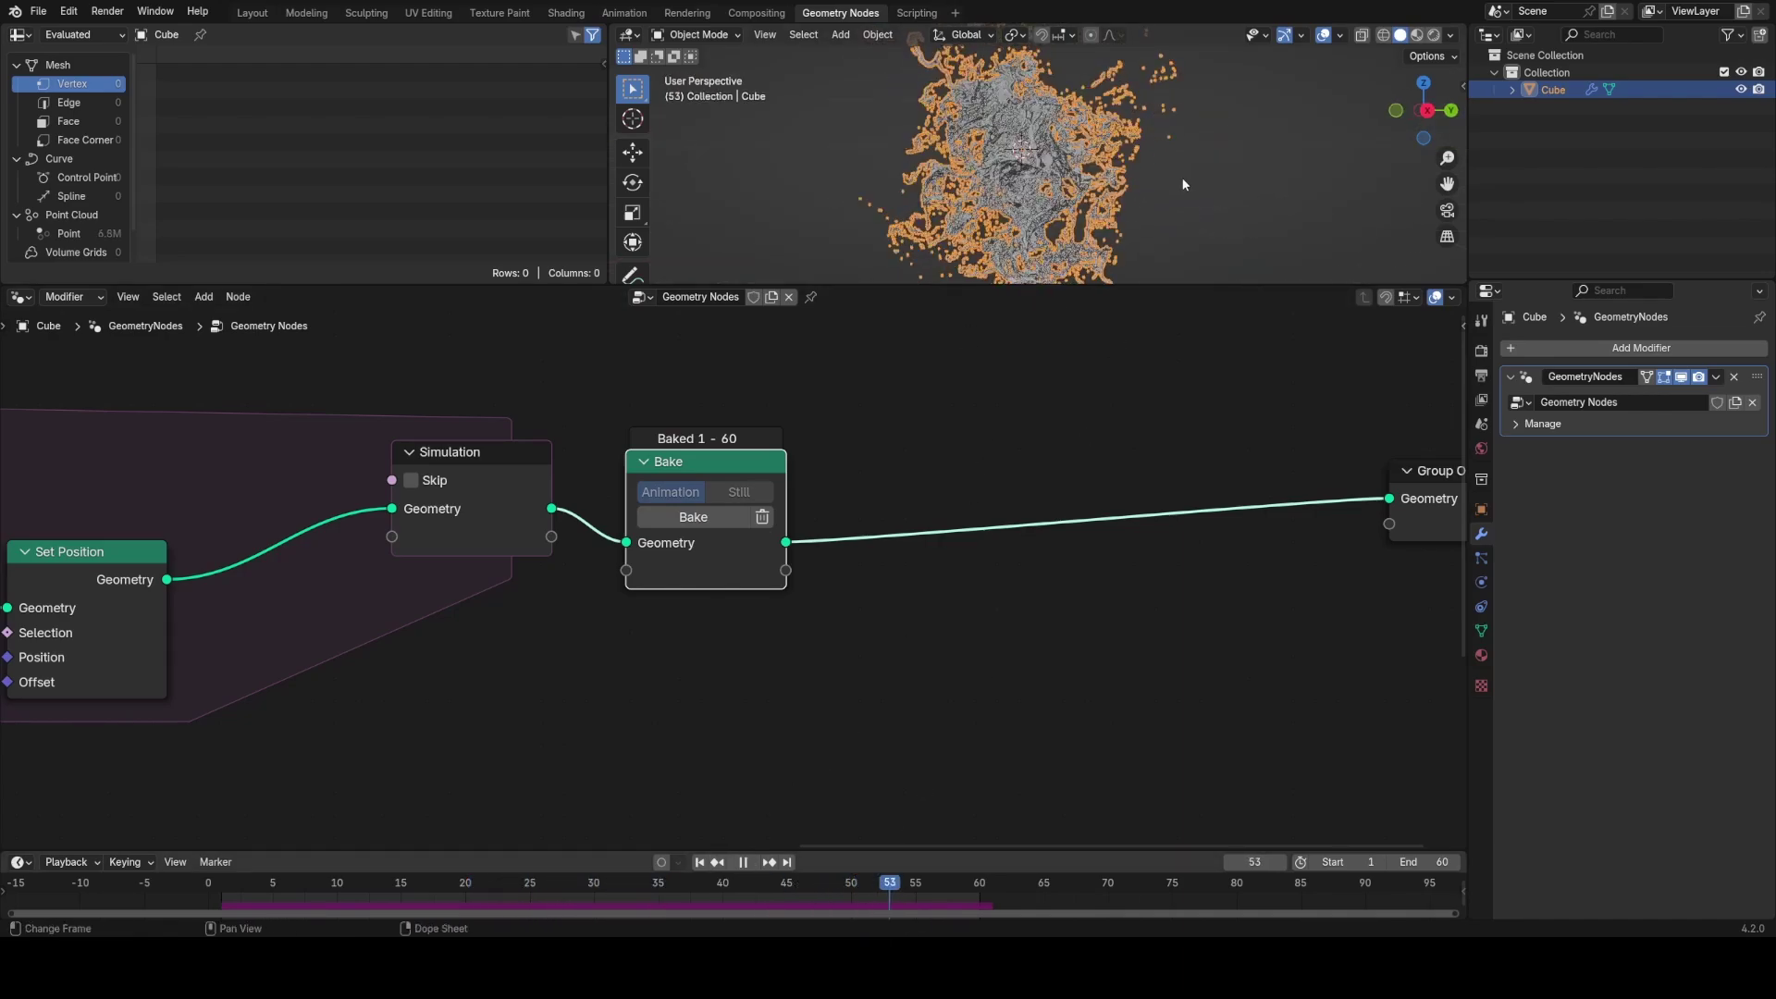
Step: Stop the playback and move the Simulation Output and Bake nodes away from the Set Position node to make room
key("space")
middle_click_drag(546, 451, 722, 473)
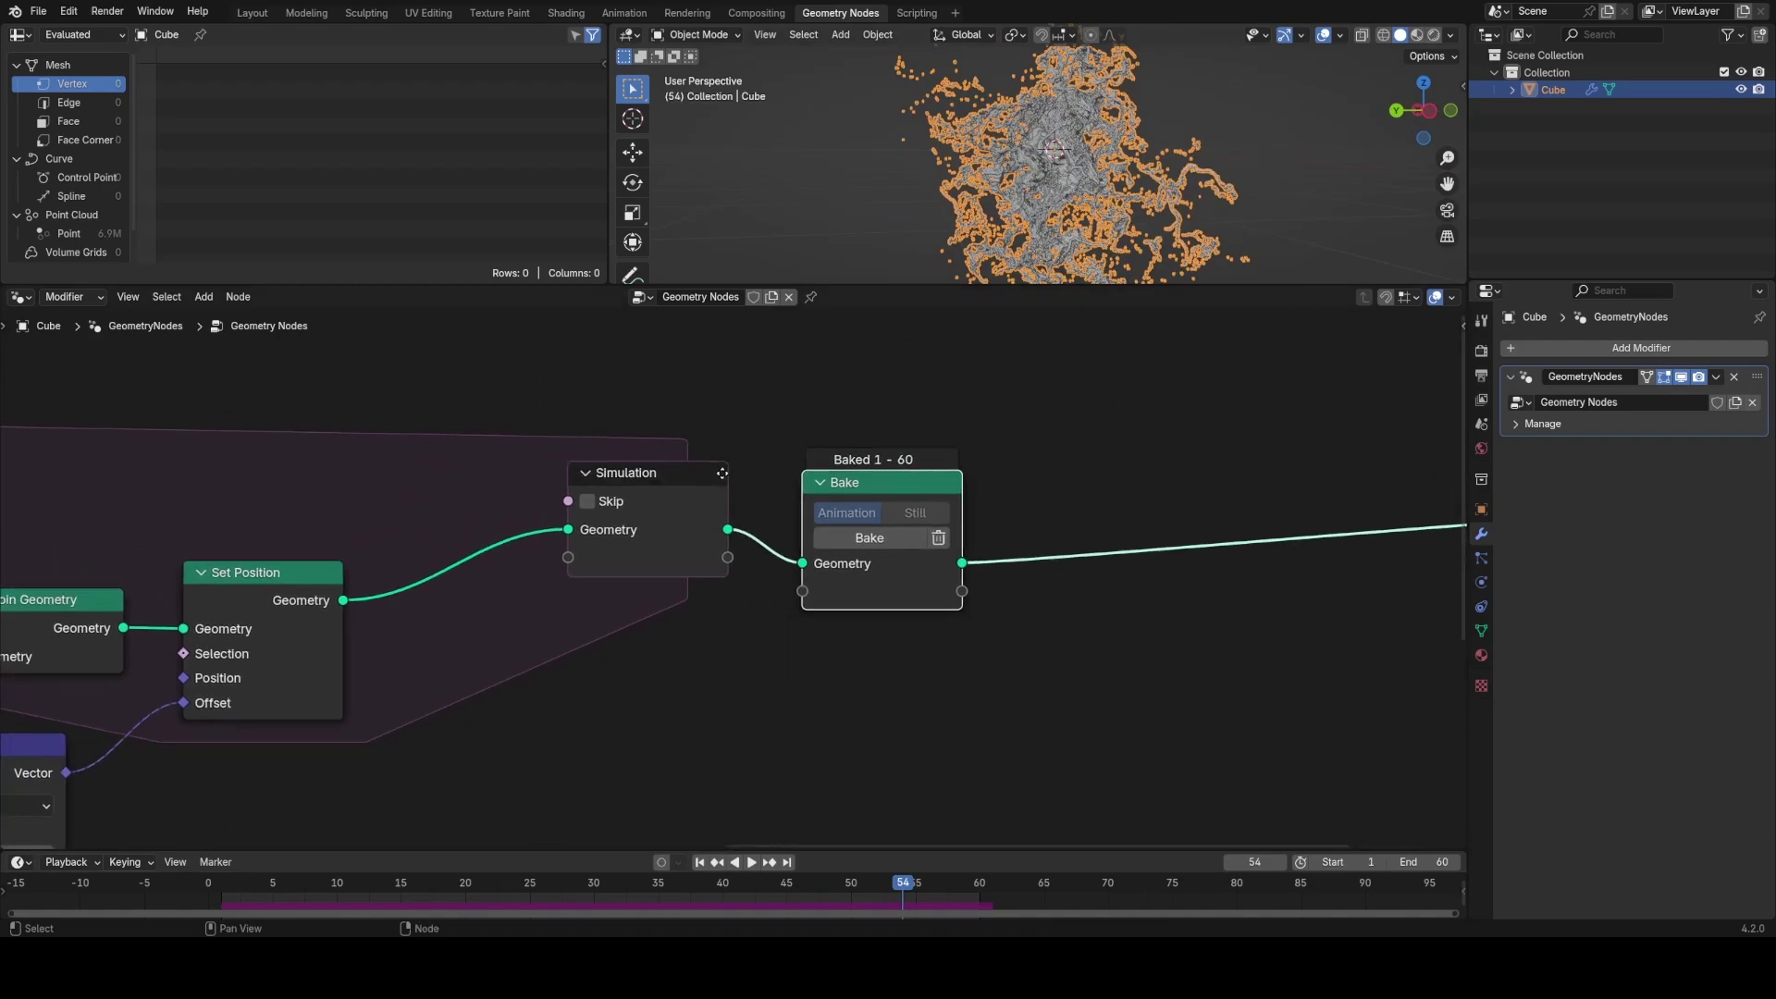
scroll(722, 473, "down", 1)
left_click_drag(622, 397, 1439, 761)
left_click_drag(899, 564, 1181, 564)
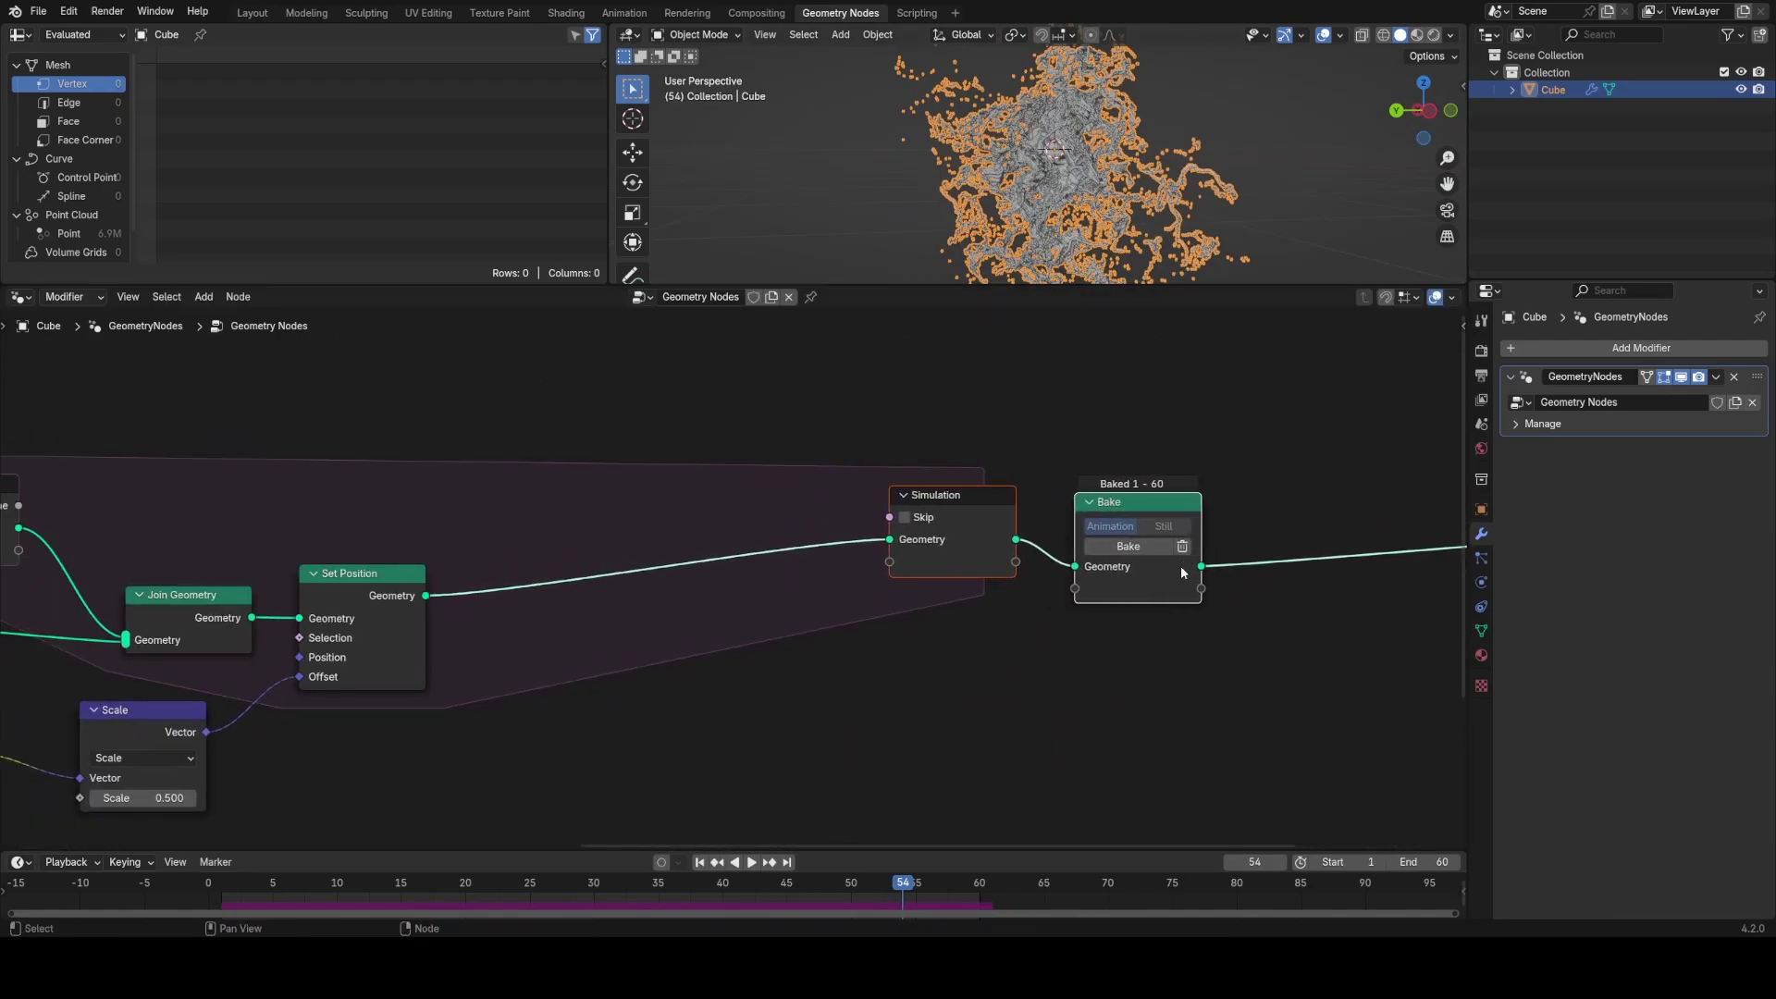
middle_click_drag(956, 248, 1232, 230)
scroll(1232, 230, "down", 3)
scroll(1129, 196, "up", 4)
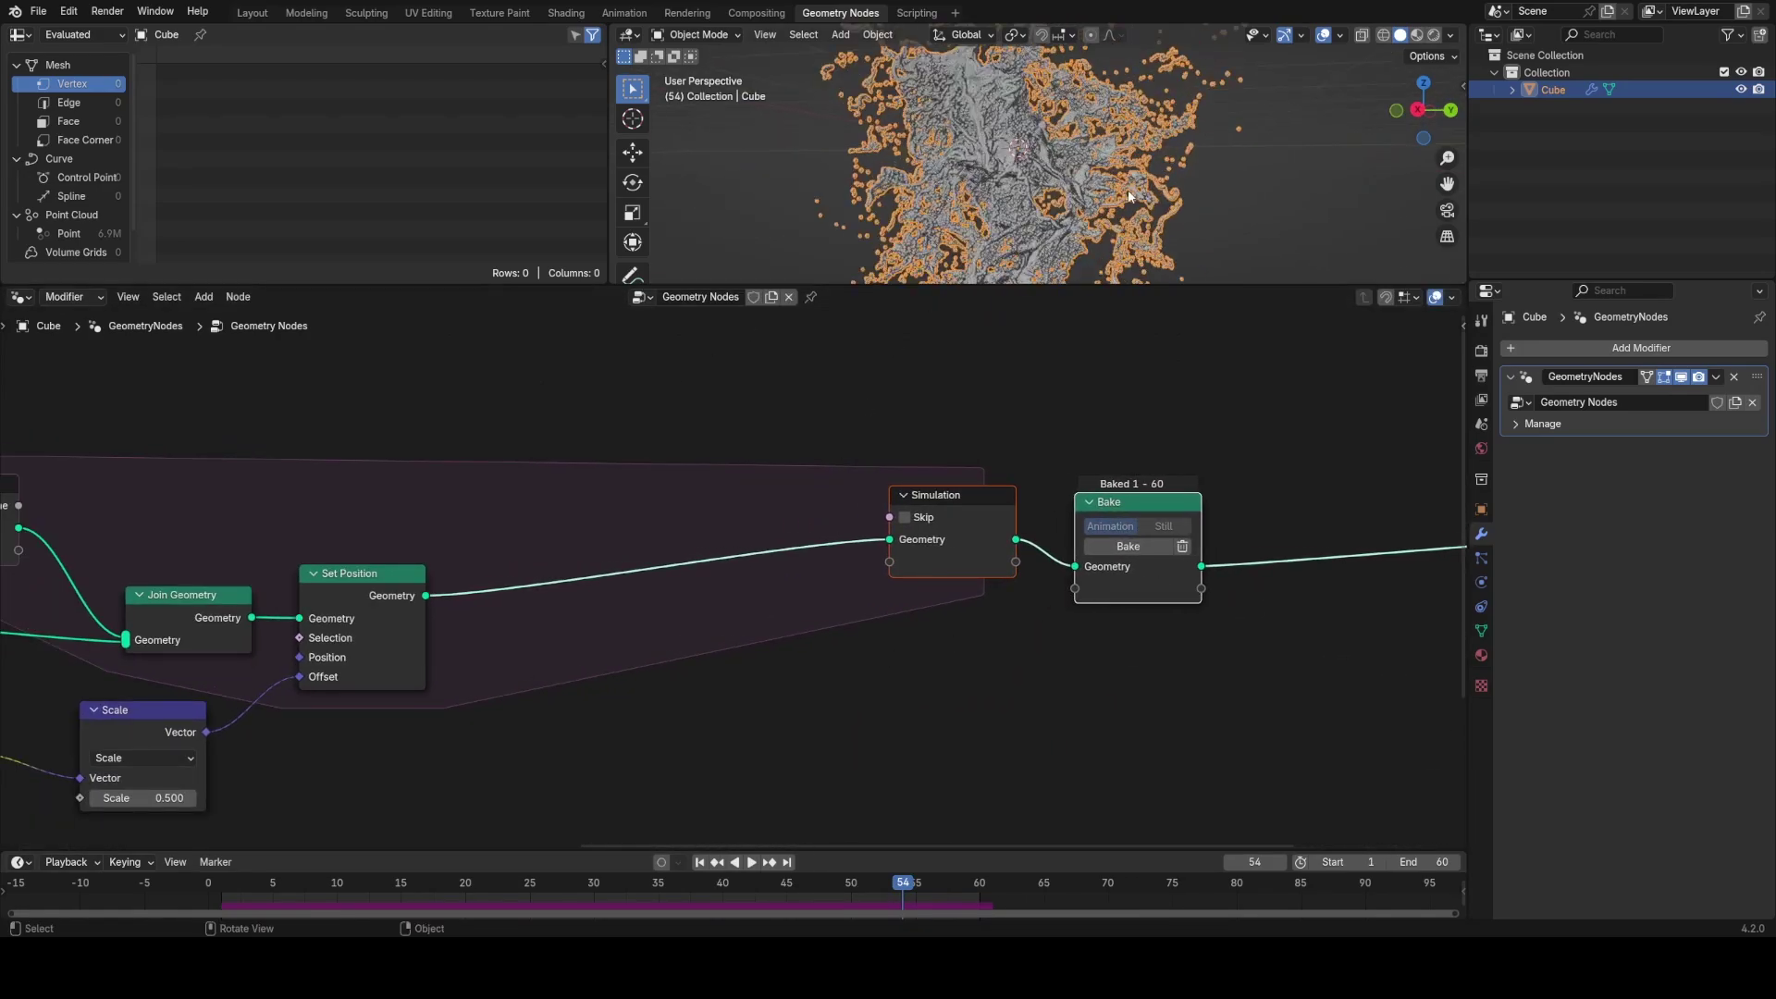
Step: Insert a Delete Geometry node between the Set Position node and the Simulation Output
scroll(734, 578, "down", 3)
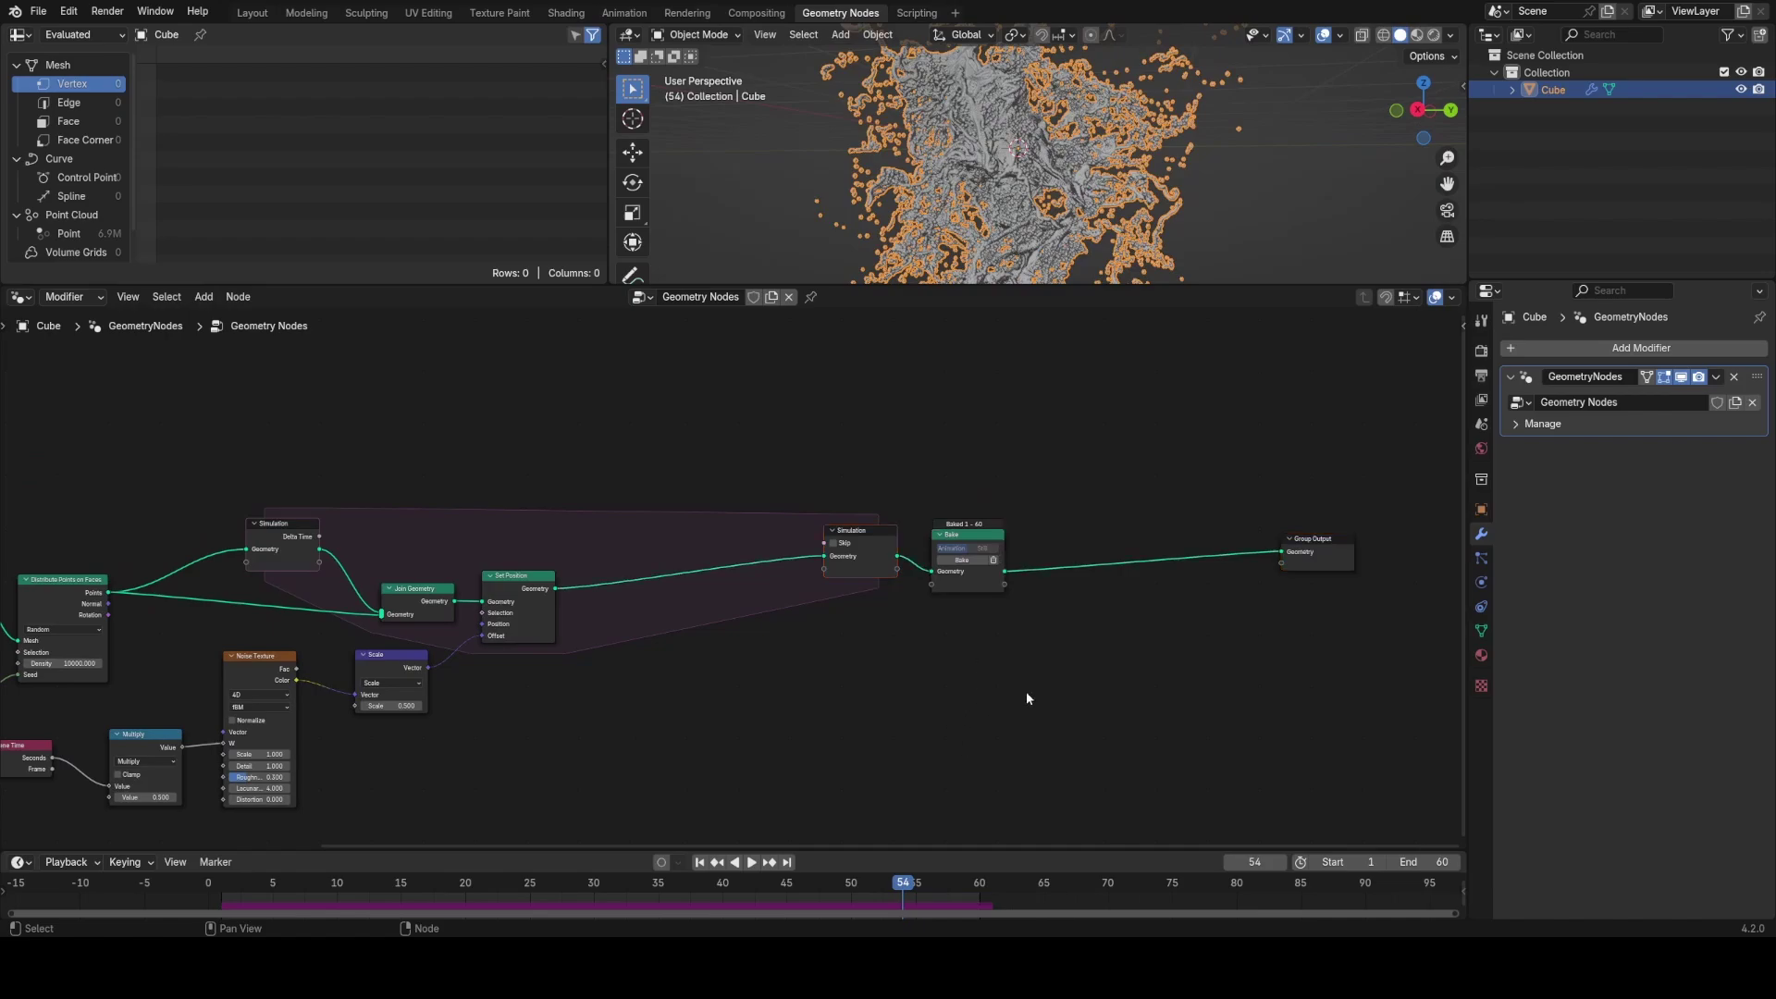
middle_click_drag(748, 773, 818, 706)
scroll(813, 703, "up", 1)
middle_click_drag(744, 471, 741, 507)
key("shift+a")
left_click(742, 506)
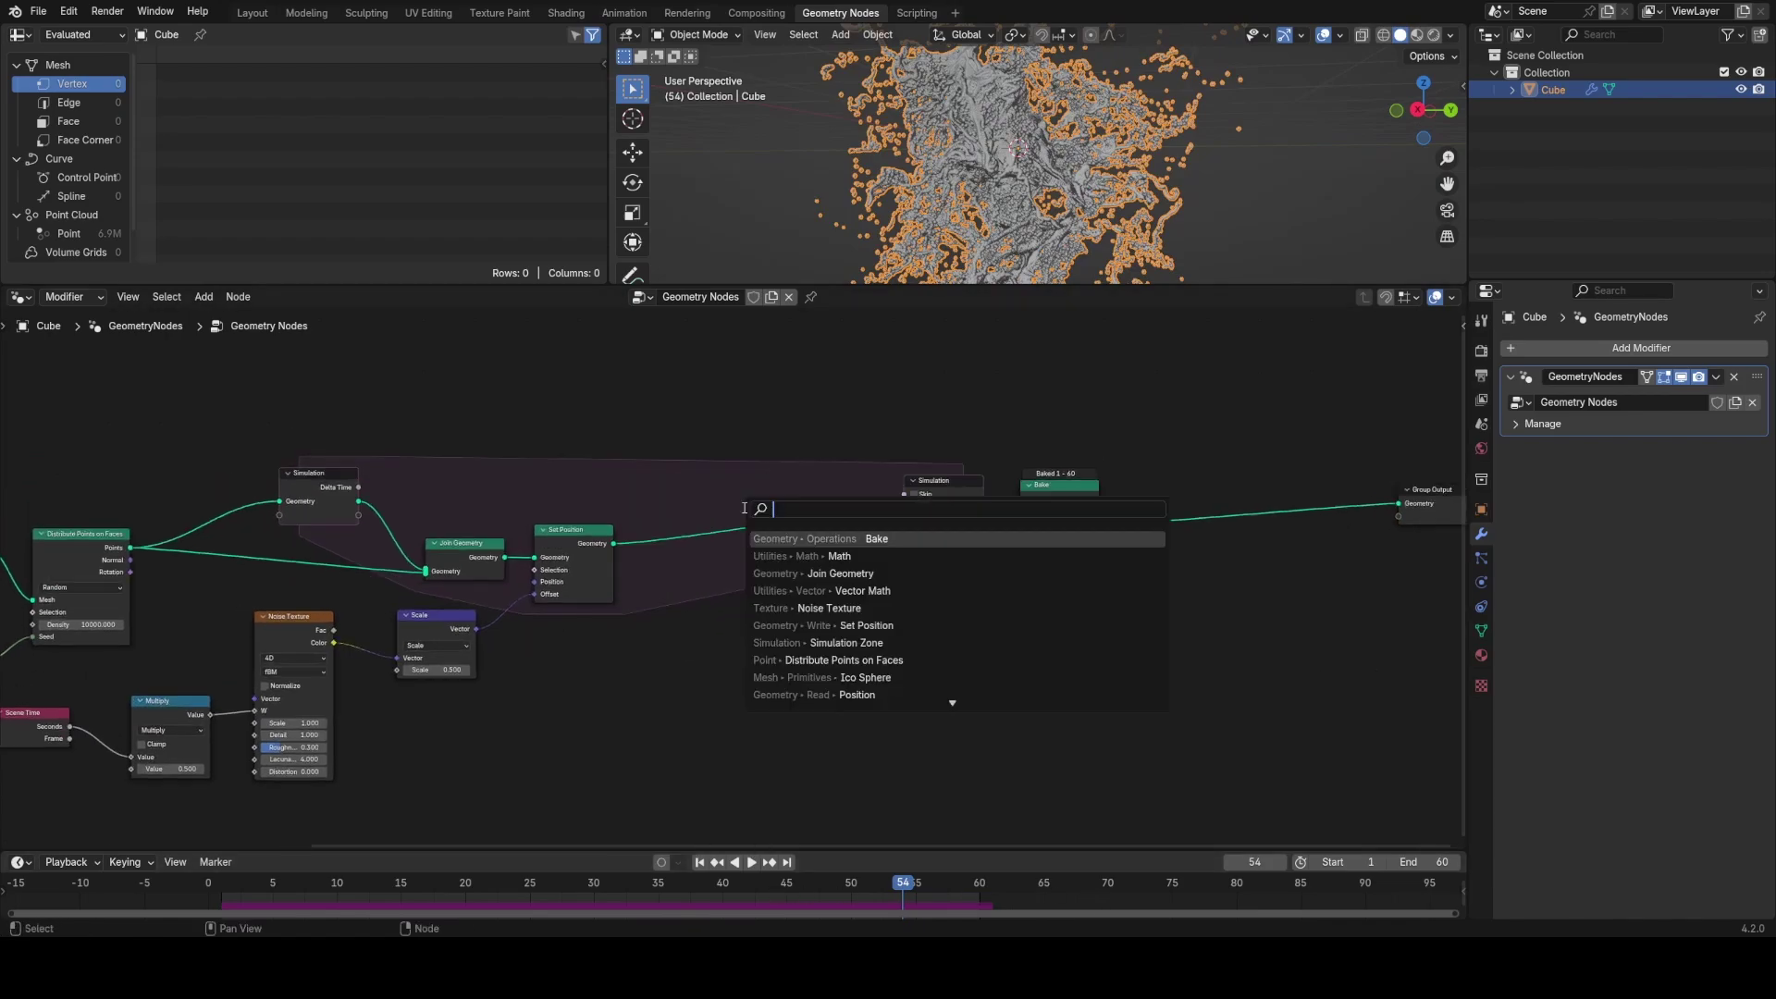
type("de")
key("Return")
left_click(797, 505)
Step: Shift the Delete Geometry, Simulation Output and Bake nodes along X to open space after the Set Position node
middle_click_drag(875, 589, 782, 584)
left_click_drag(746, 424, 1110, 685)
key("g")
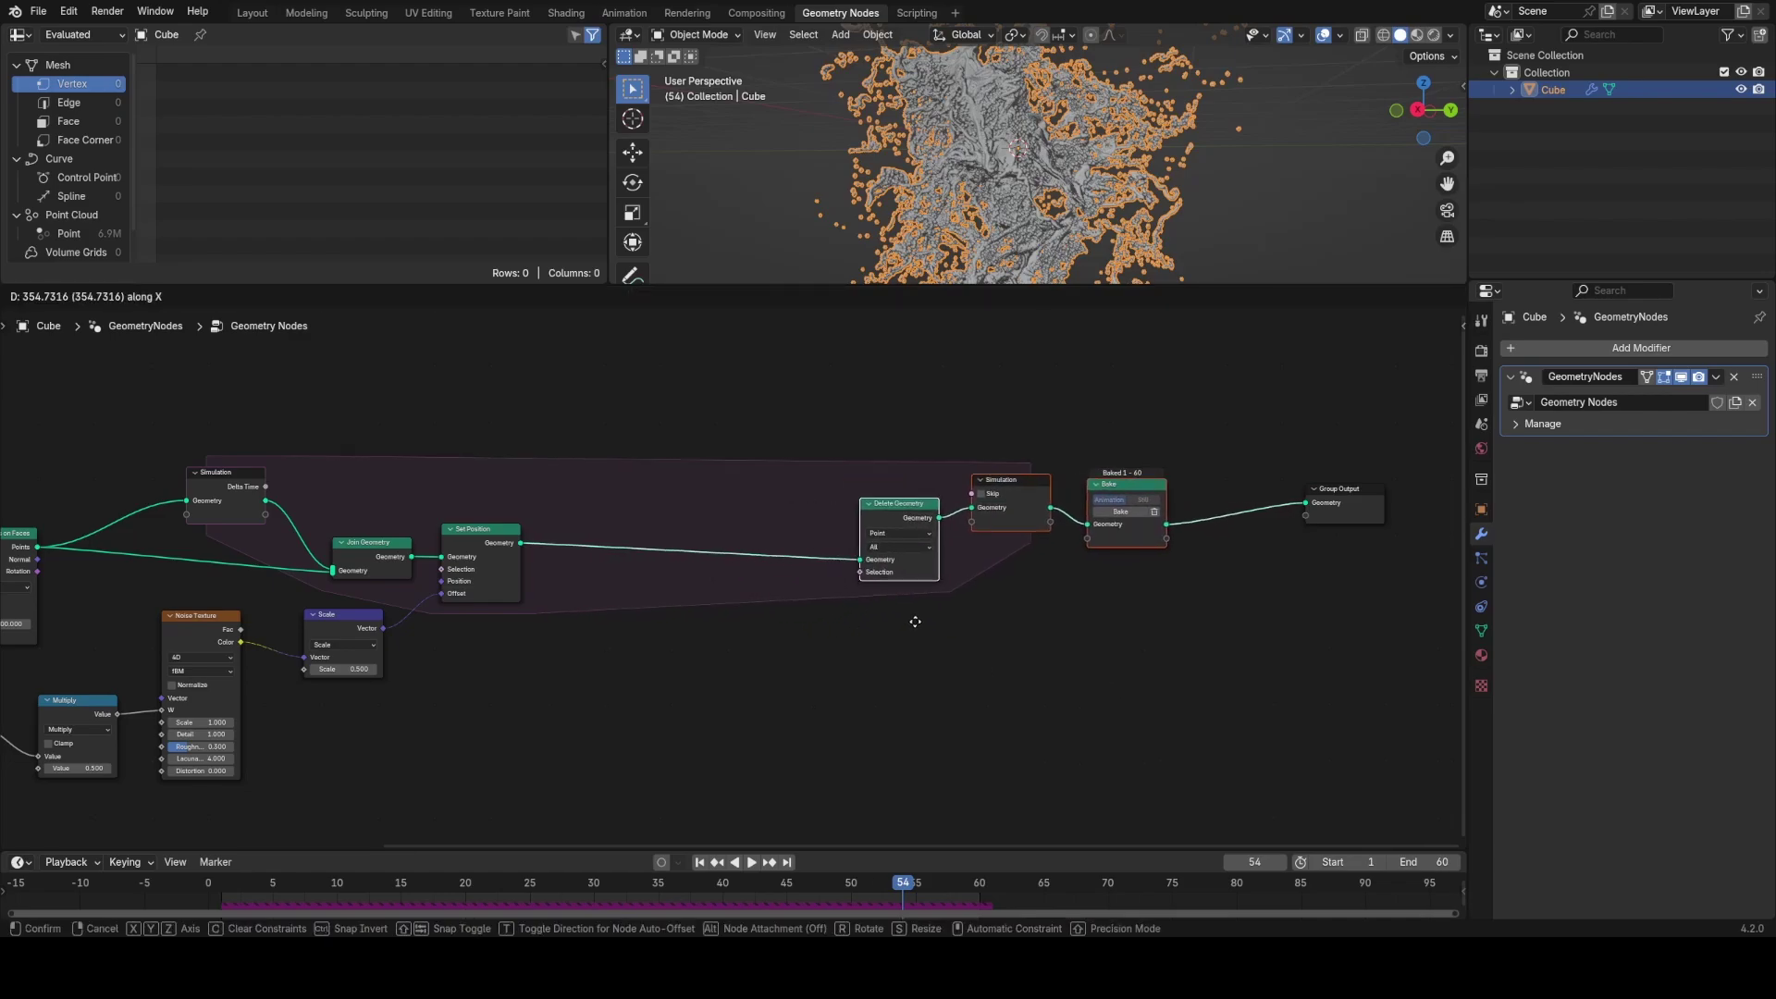
left_click(915, 619)
Step: Insert a Store Named Attribute node before Delete Geometry, with data type Integer and the name age
middle_click_drag(775, 587, 1029, 511)
scroll(1029, 512, "up", 3)
key("shift+a")
left_click(924, 483)
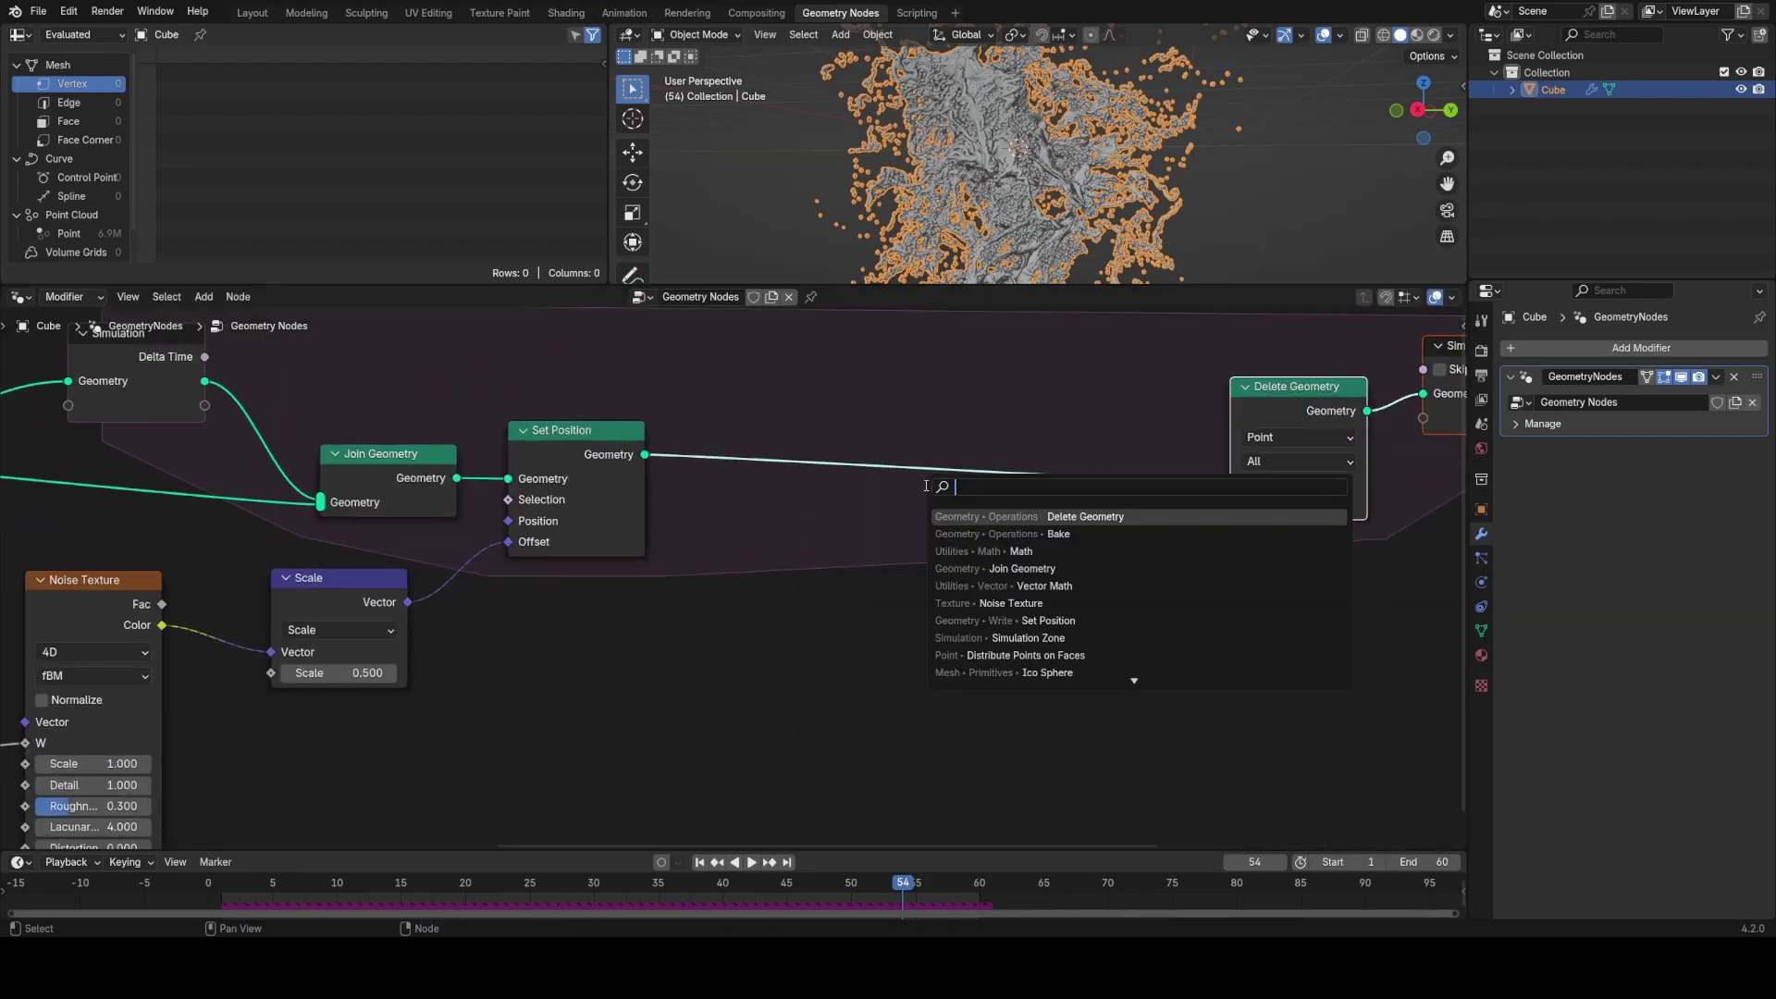
type("store")
left_click(997, 512)
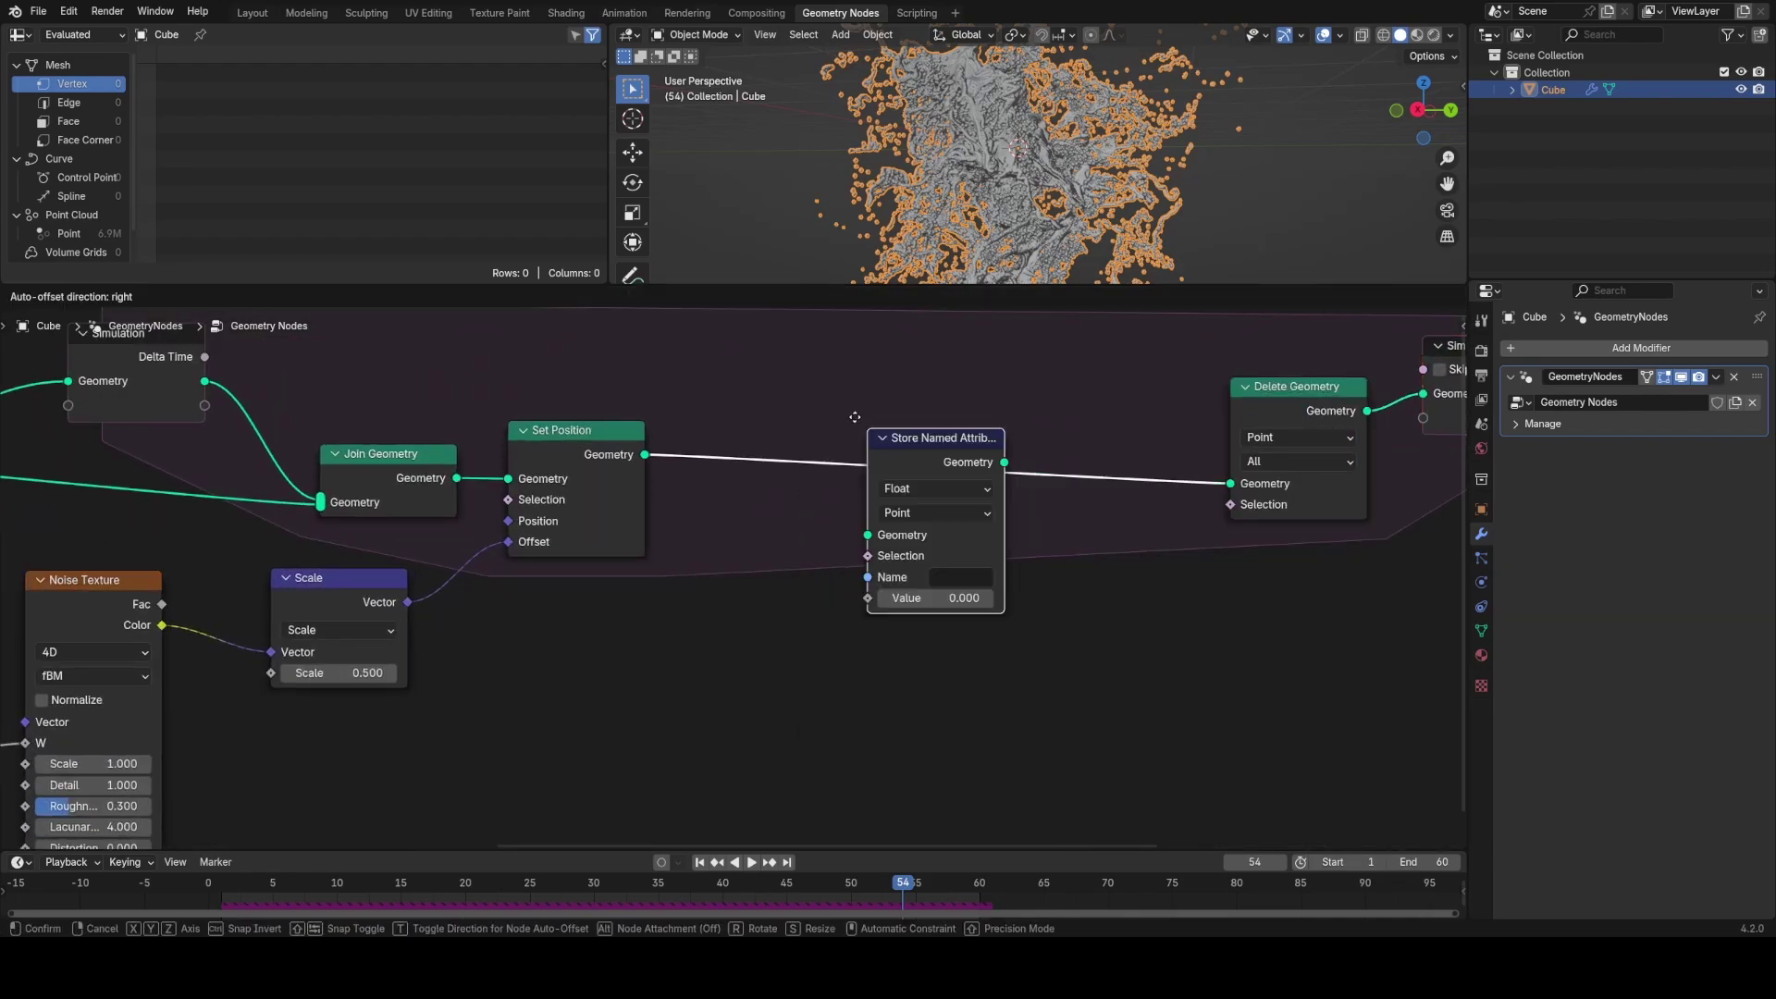
left_click(850, 408)
left_click(919, 467)
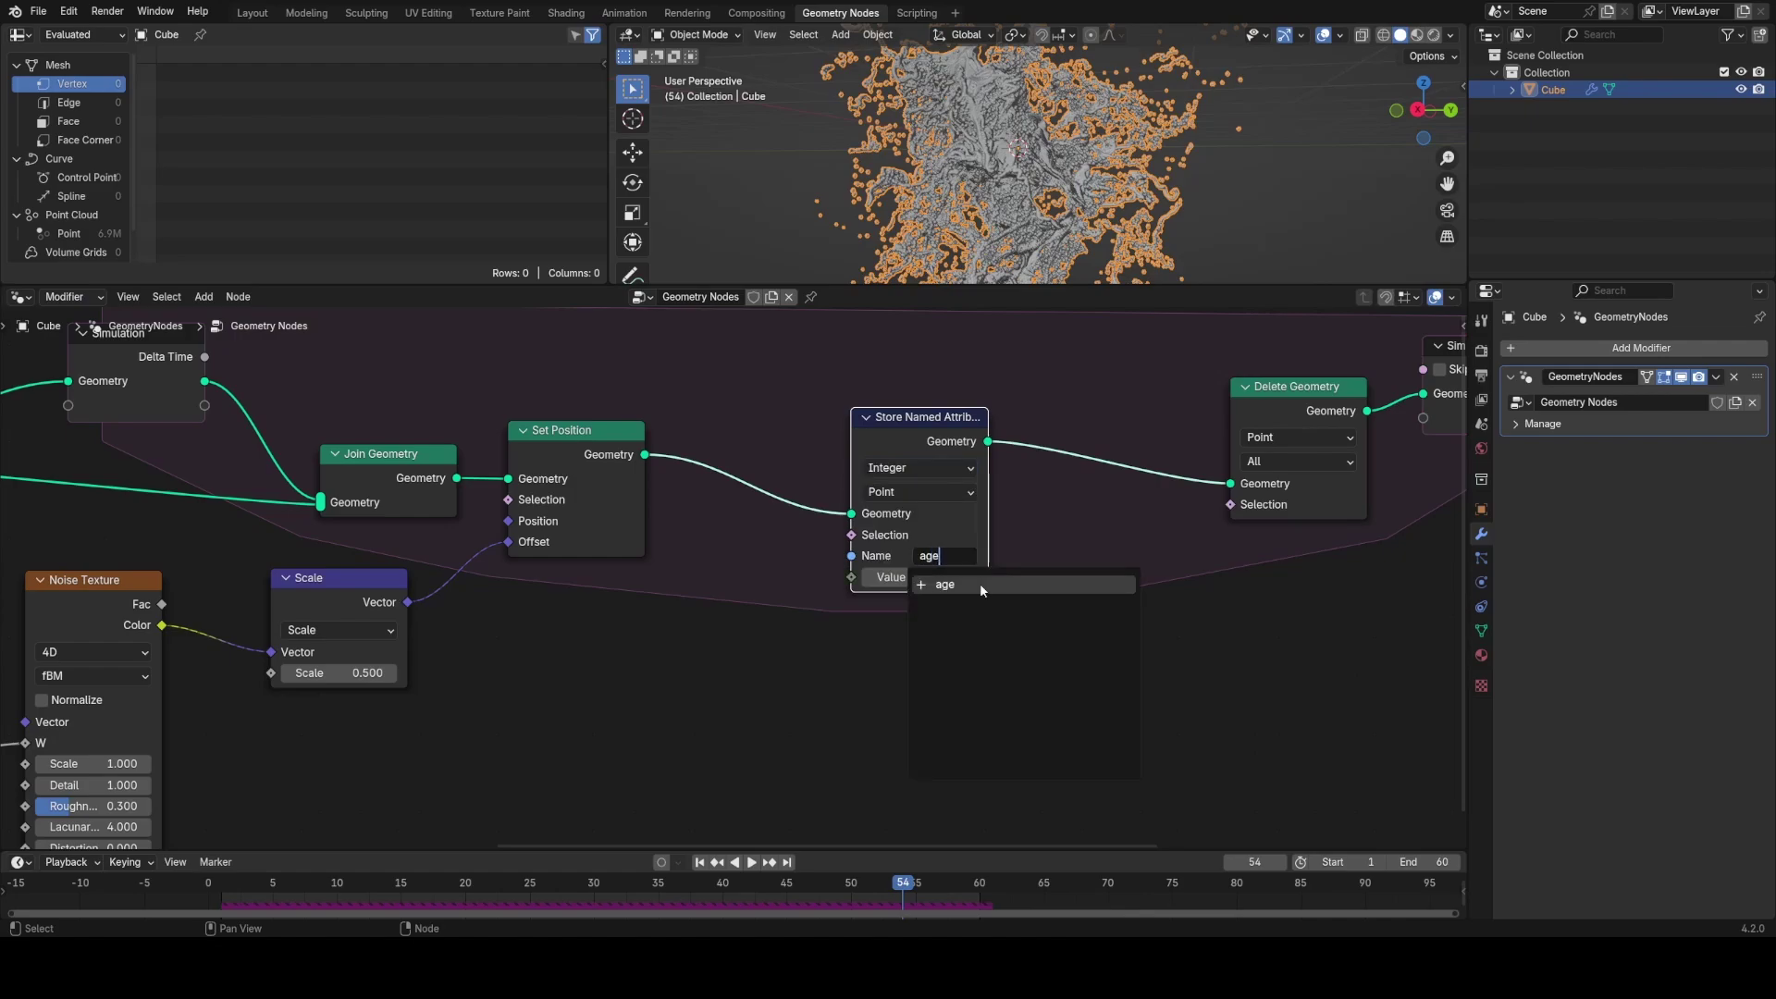
left_click_drag(910, 418, 968, 403)
Step: Add a Named Attribute node with data type Integer that reads the age attribute
middle_click_drag(825, 600, 906, 507)
scroll(907, 507, "up", 2)
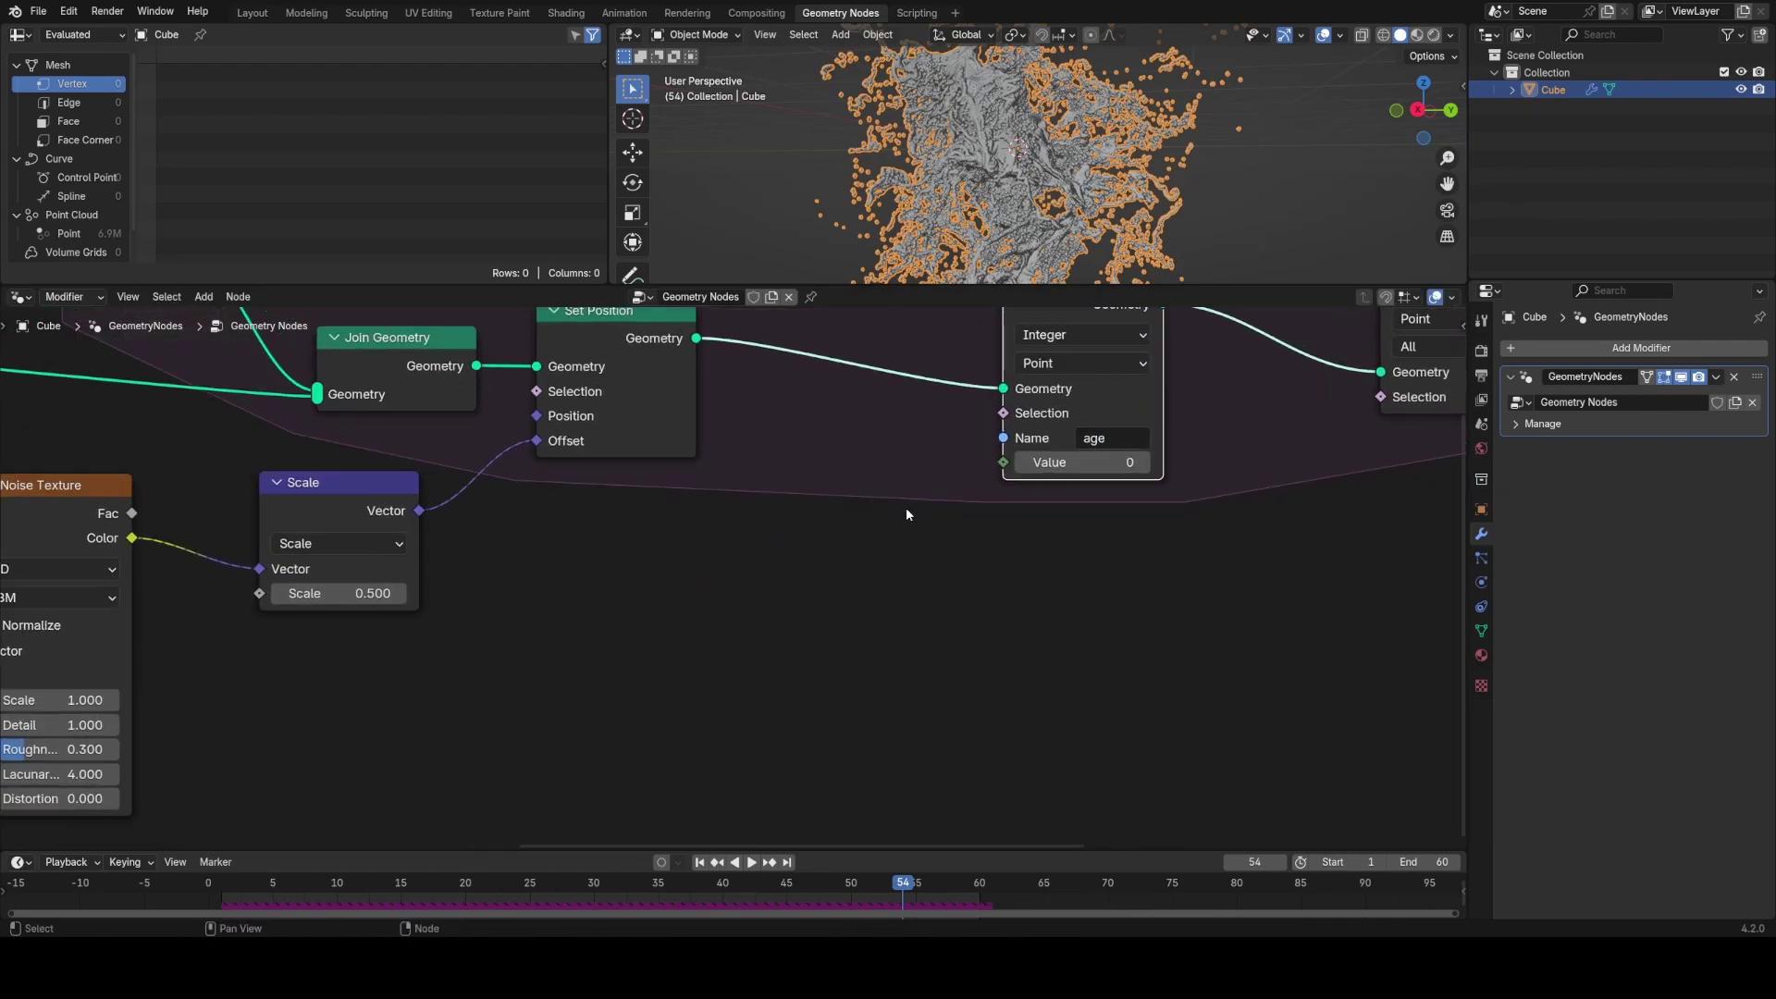
key("shift+a")
left_click(851, 537)
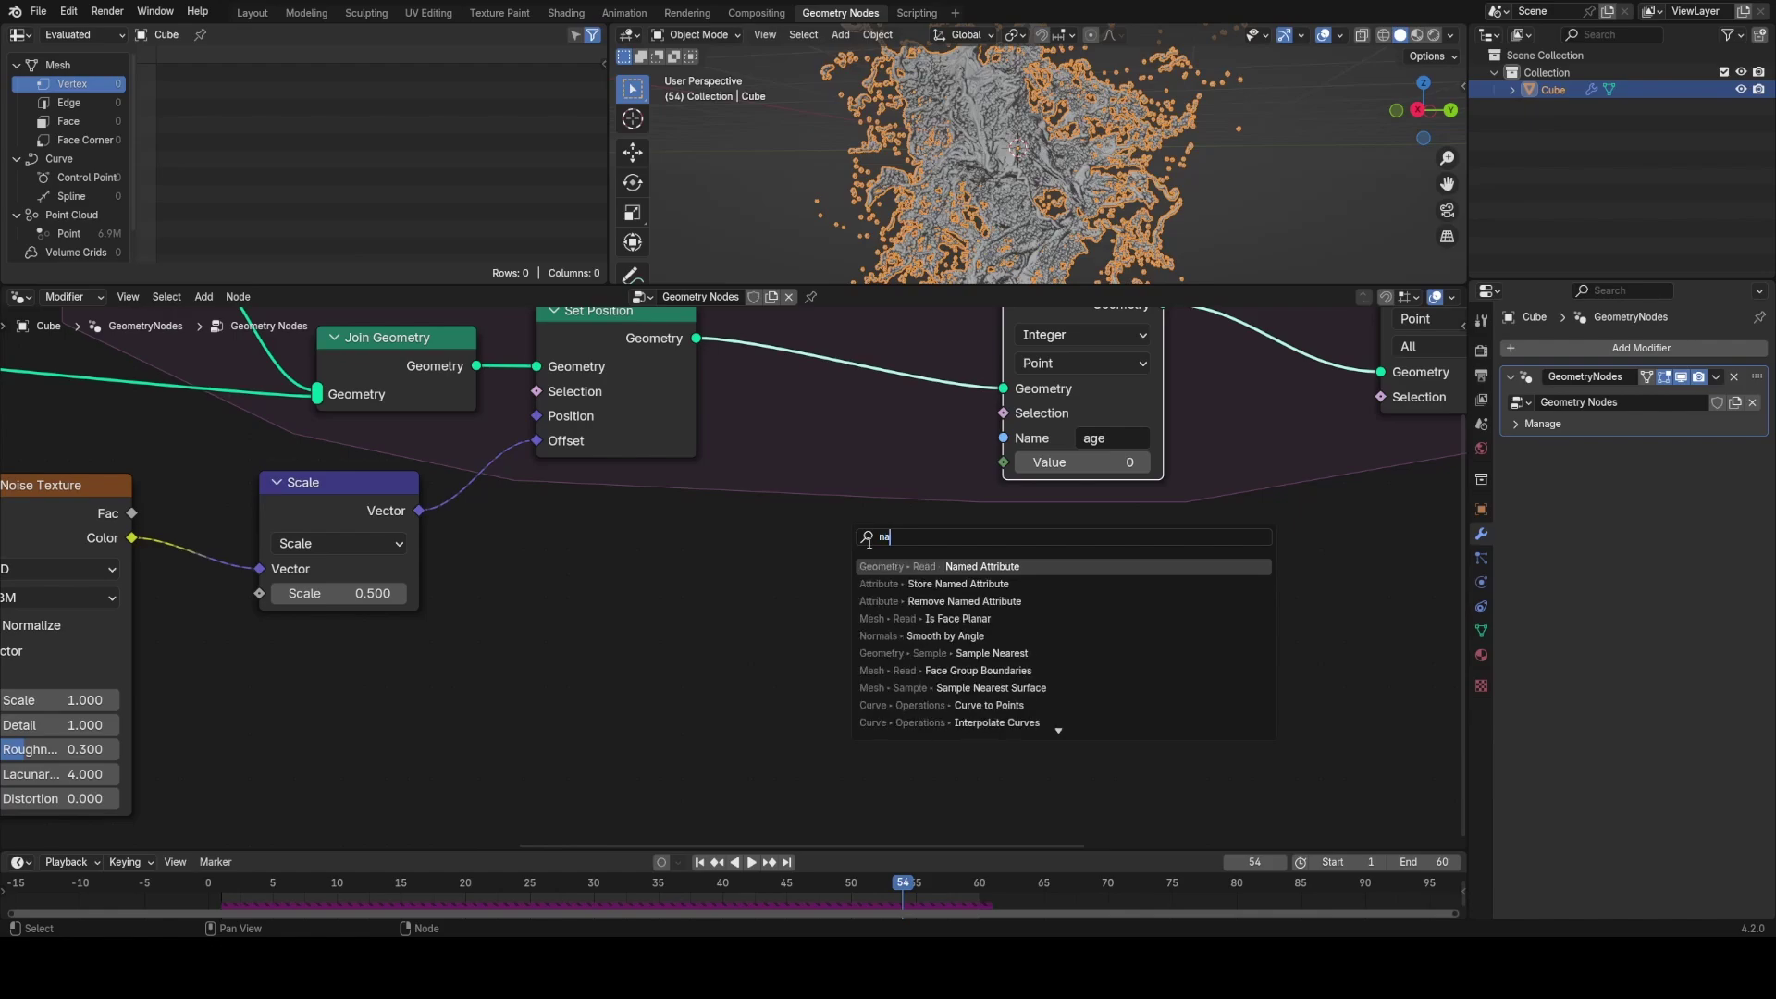
type("na")
left_click(980, 566)
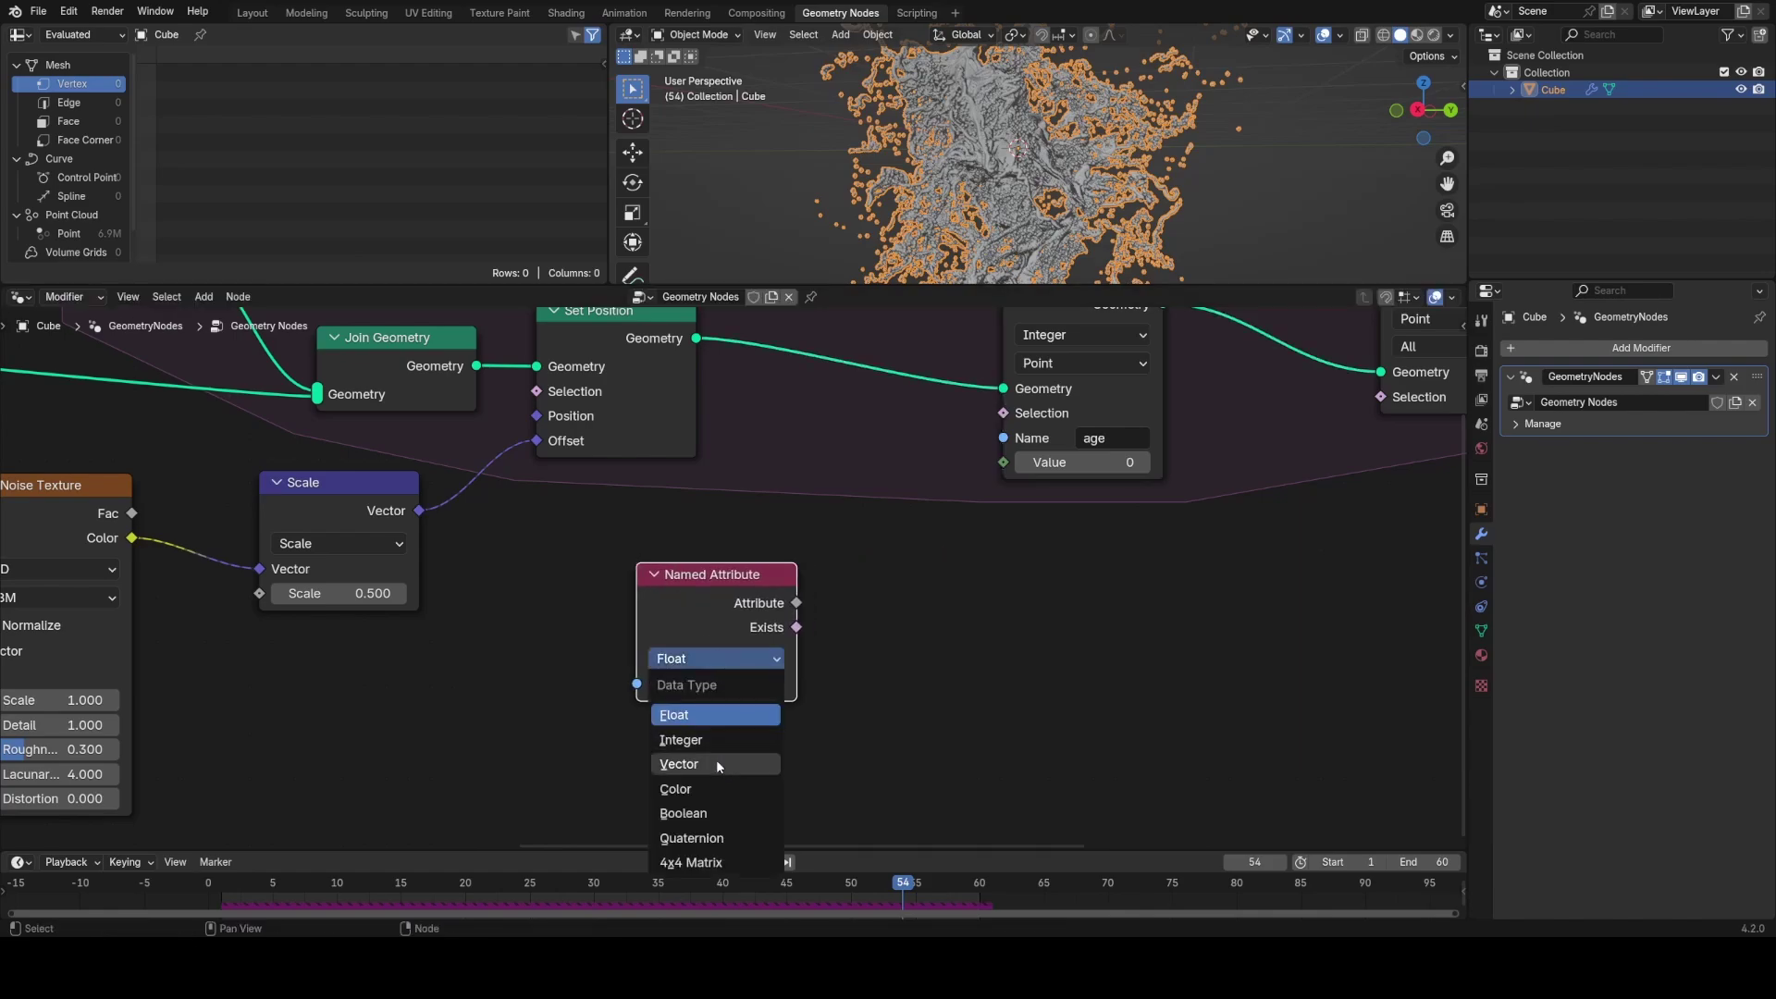
left_click(709, 740)
left_click(751, 684)
type("age")
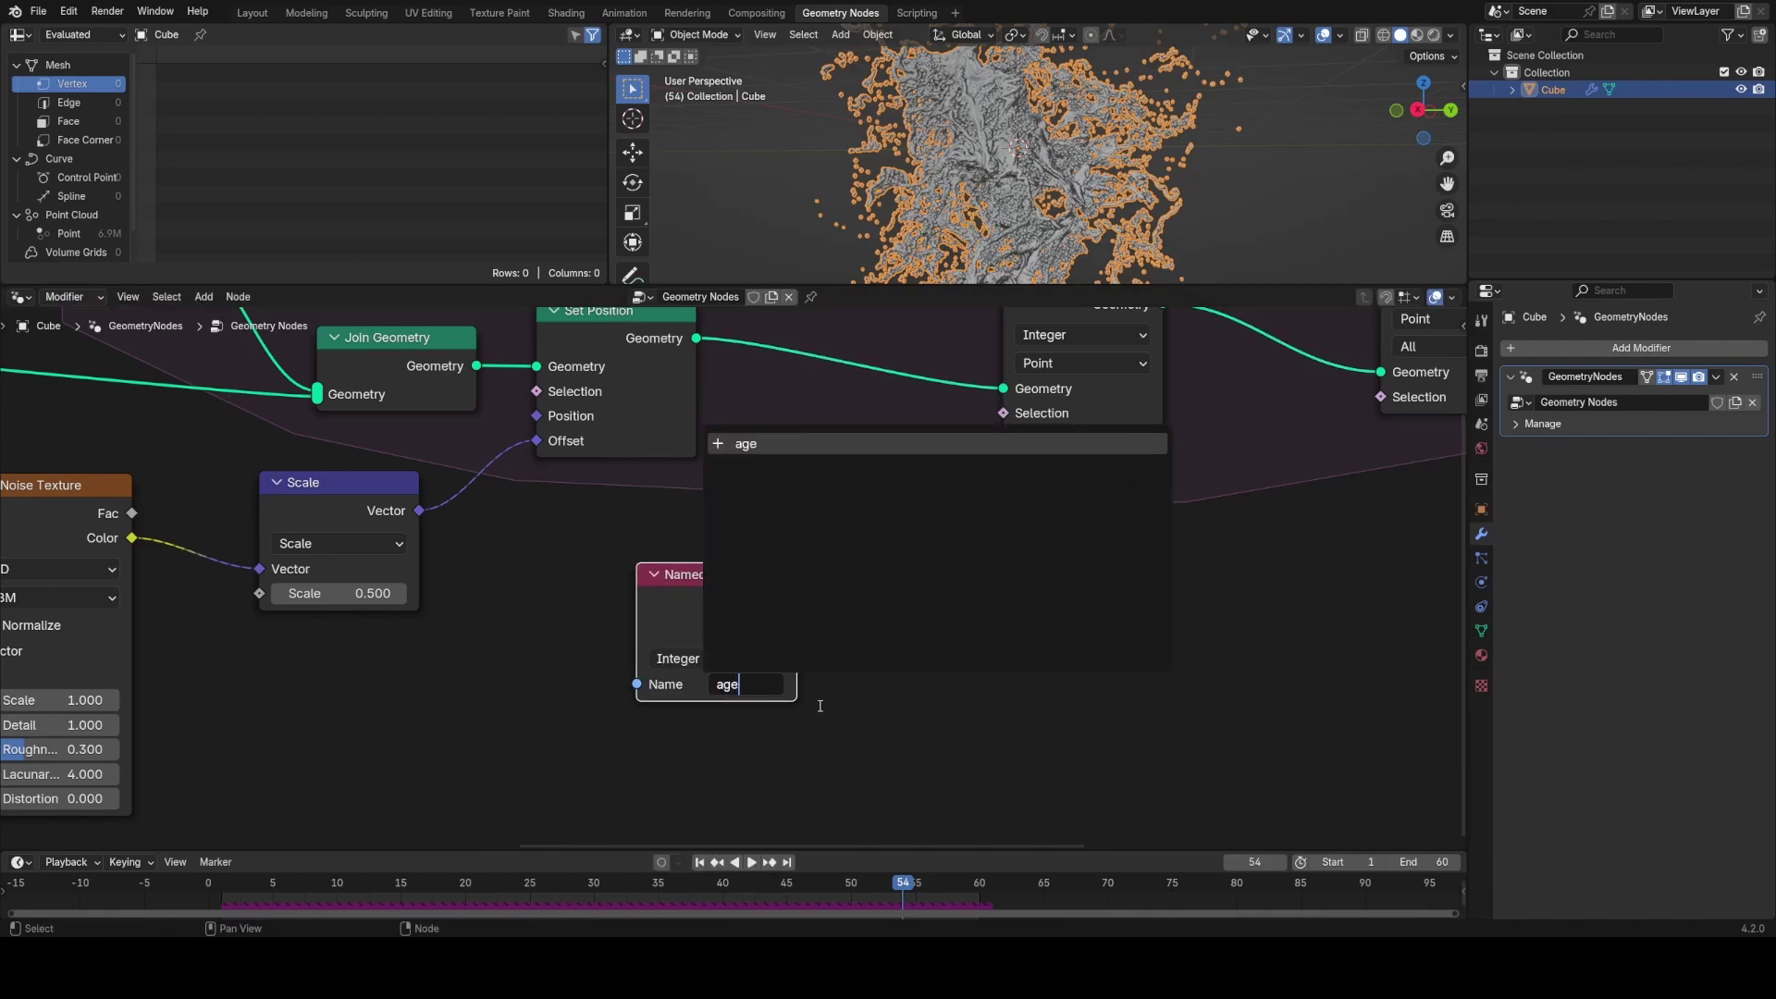
key("Return")
Step: Add 1 to the age attribute with a Math node, feed it into Store Named Attribute's Value, and save the file
left_click_drag(736, 598, 839, 535)
type("a")
left_click(876, 560)
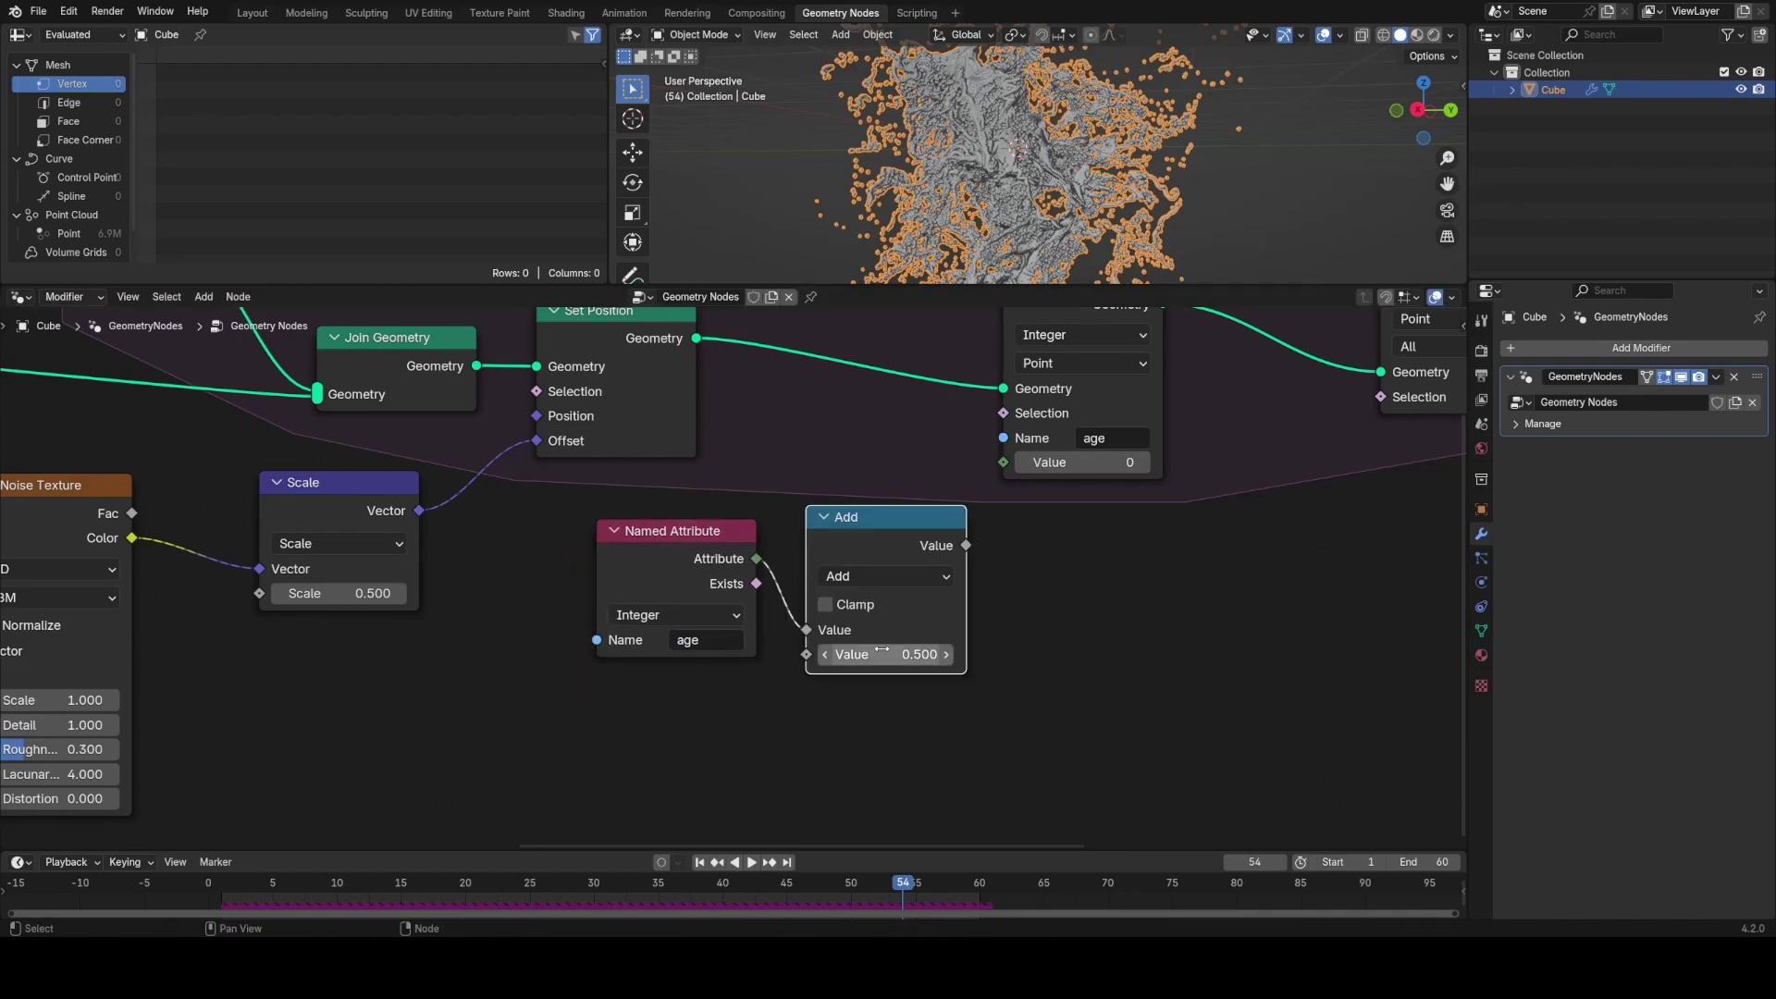
left_click_drag(999, 468, 1003, 463)
scroll(1002, 462, "down", 4)
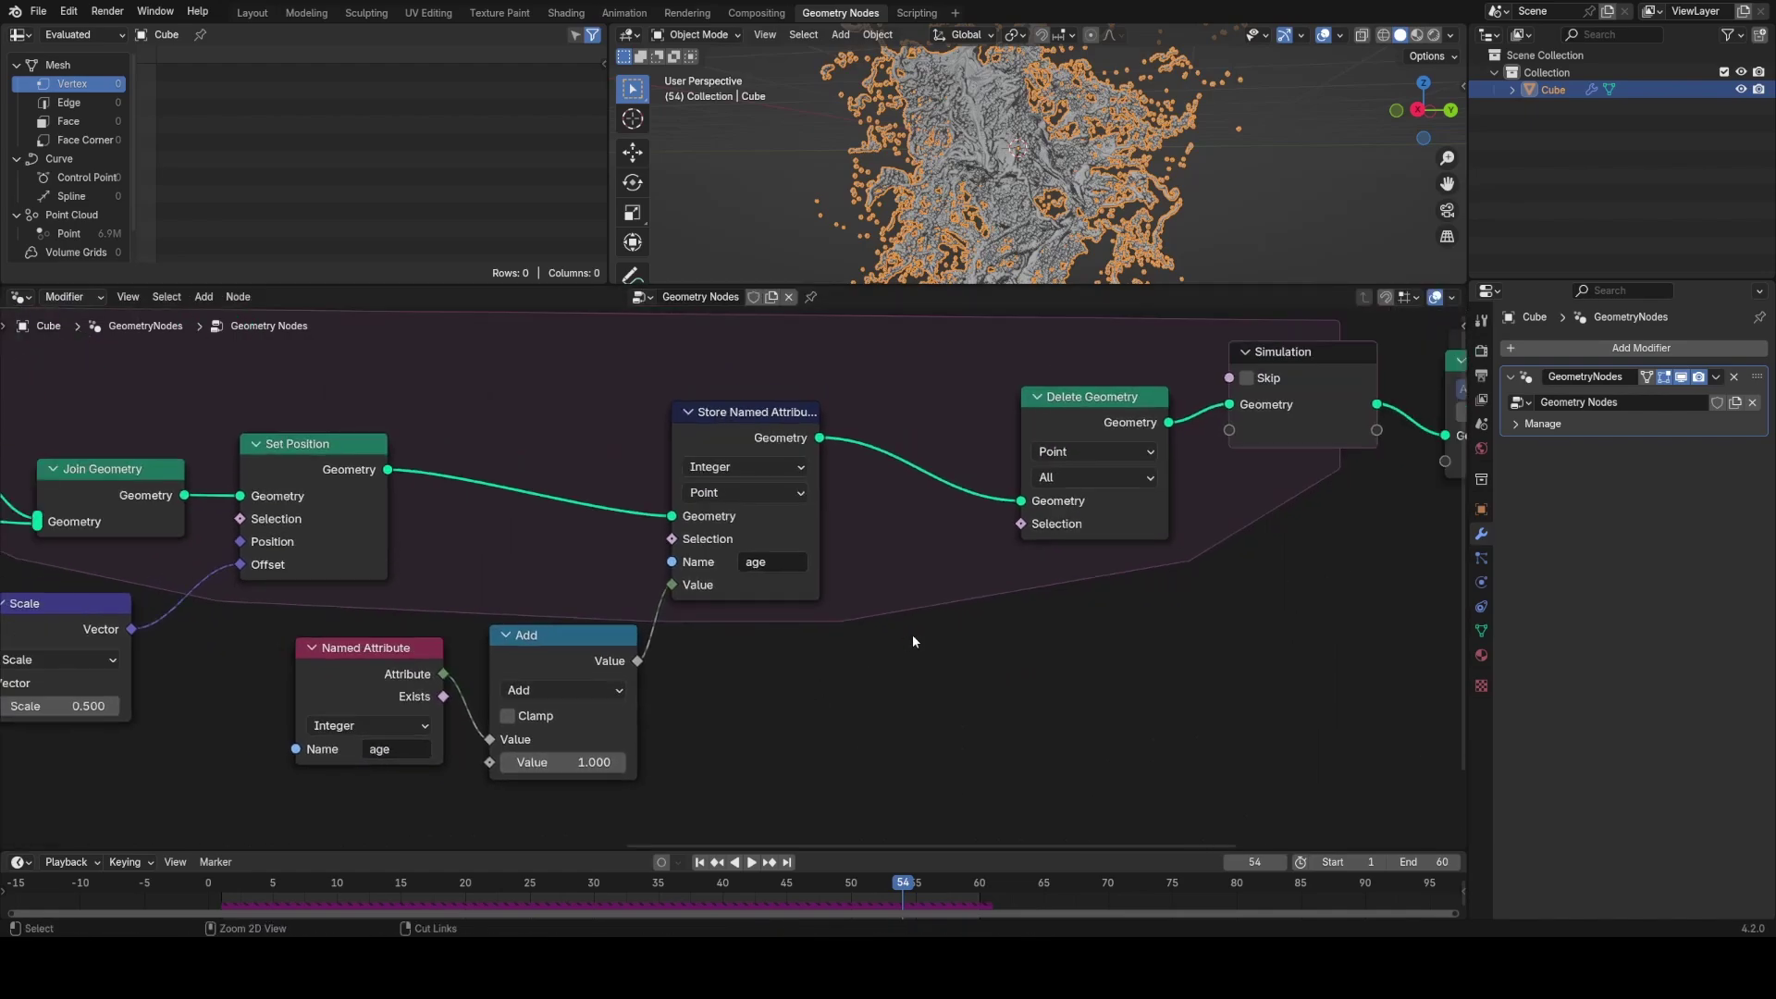
key("ctrl+s")
Step: Rearrange the Store Named Attribute, Add and Named Attribute nodes into a tidier layout
left_click_drag(738, 661, 738, 660)
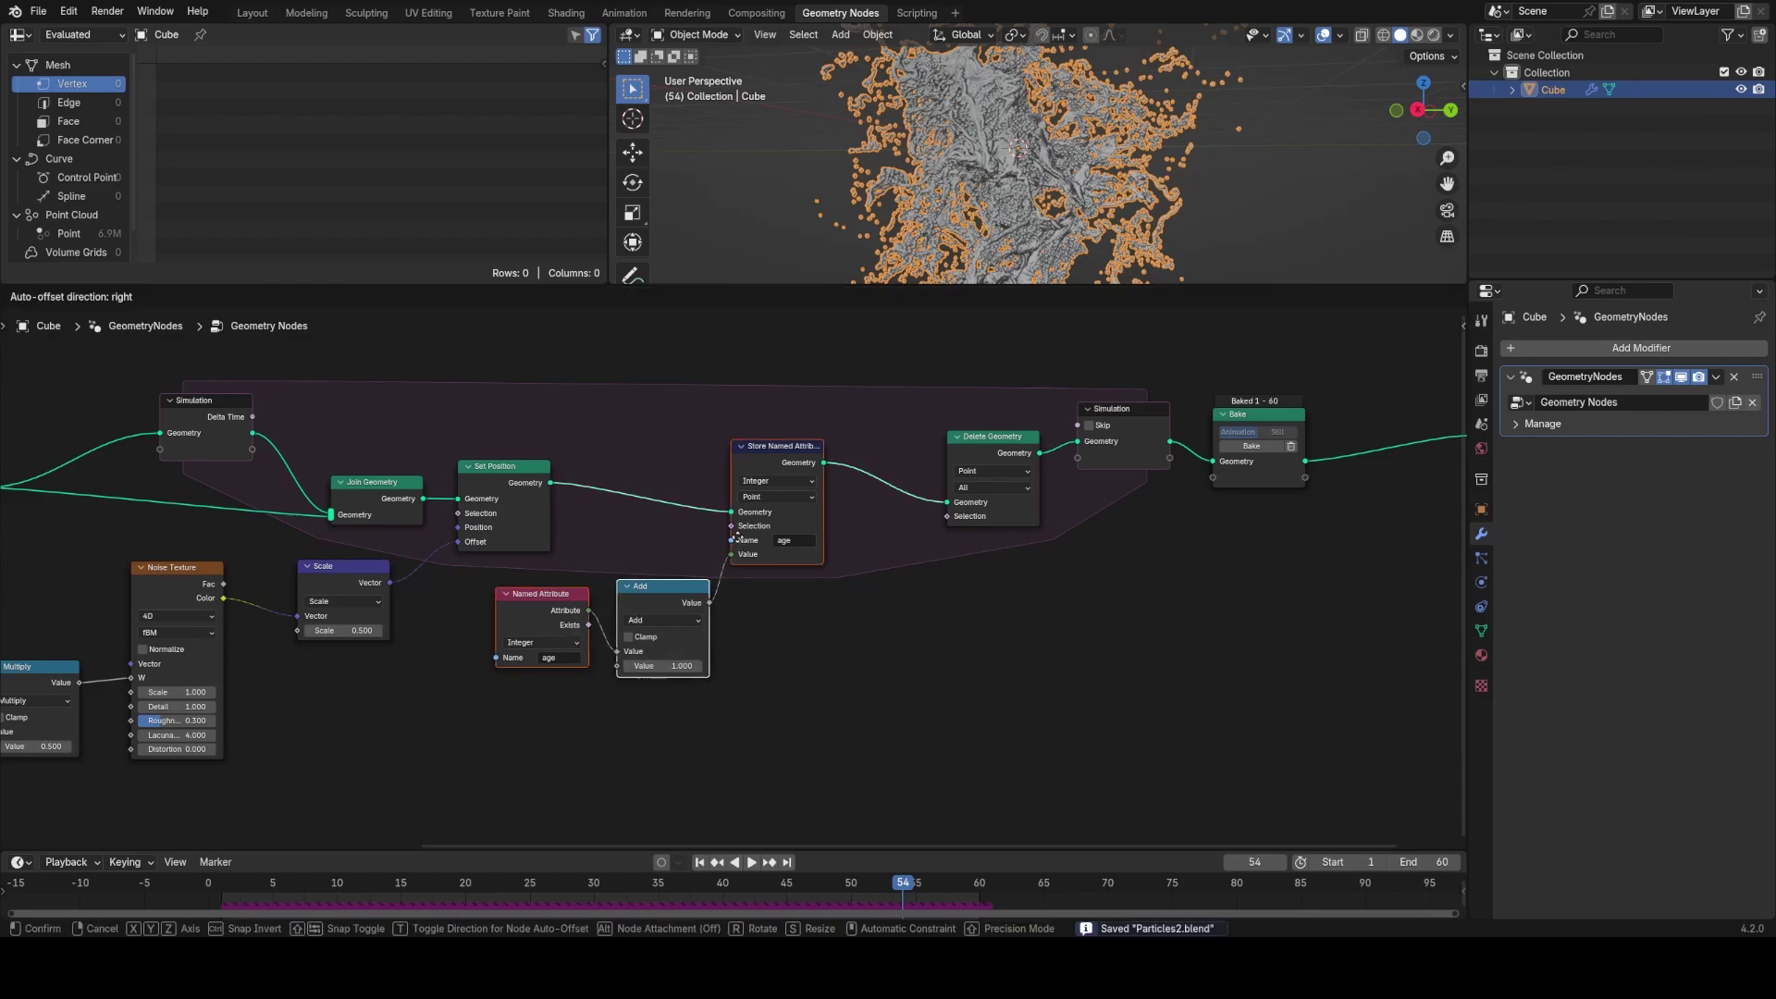
left_click_drag(735, 541, 602, 655)
left_click_drag(601, 612, 575, 615)
left_click(856, 649)
Step: Examine the node network from the ico sphere emitter through the simulation zone to the Bake node
middle_click_drag(976, 635, 856, 623)
middle_click_drag(610, 599, 939, 619)
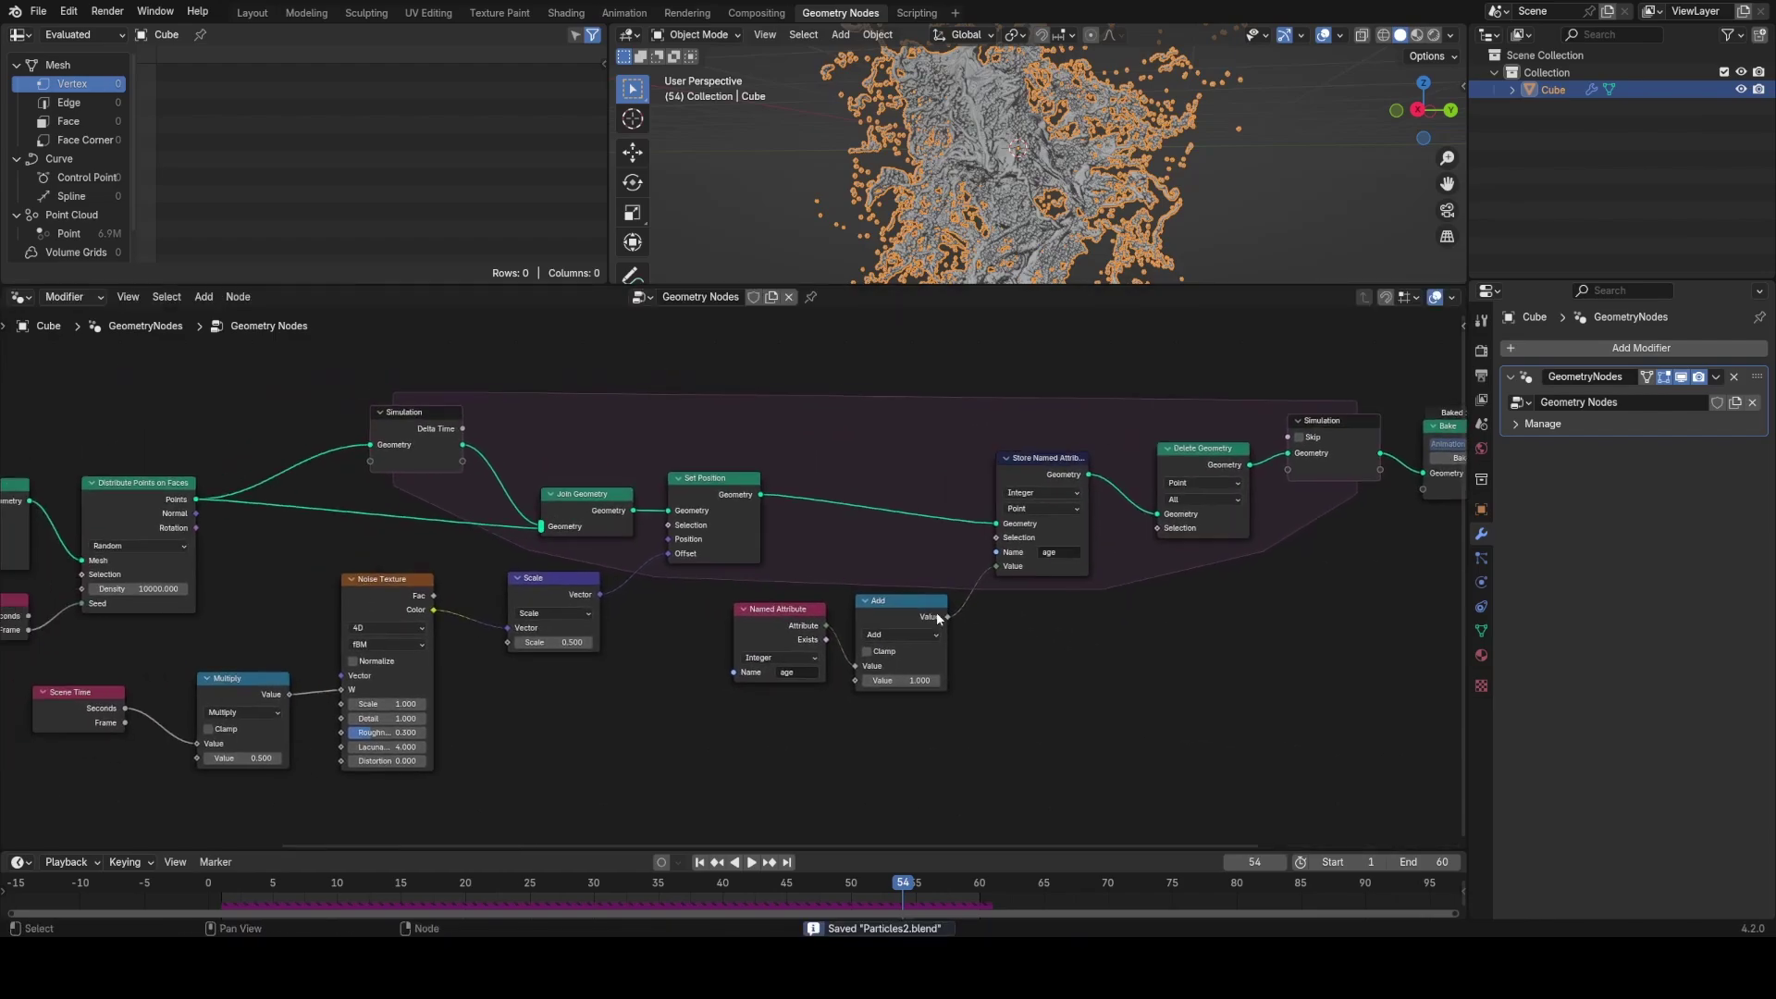
scroll(934, 611, "down", 1)
middle_click_drag(822, 499, 986, 524)
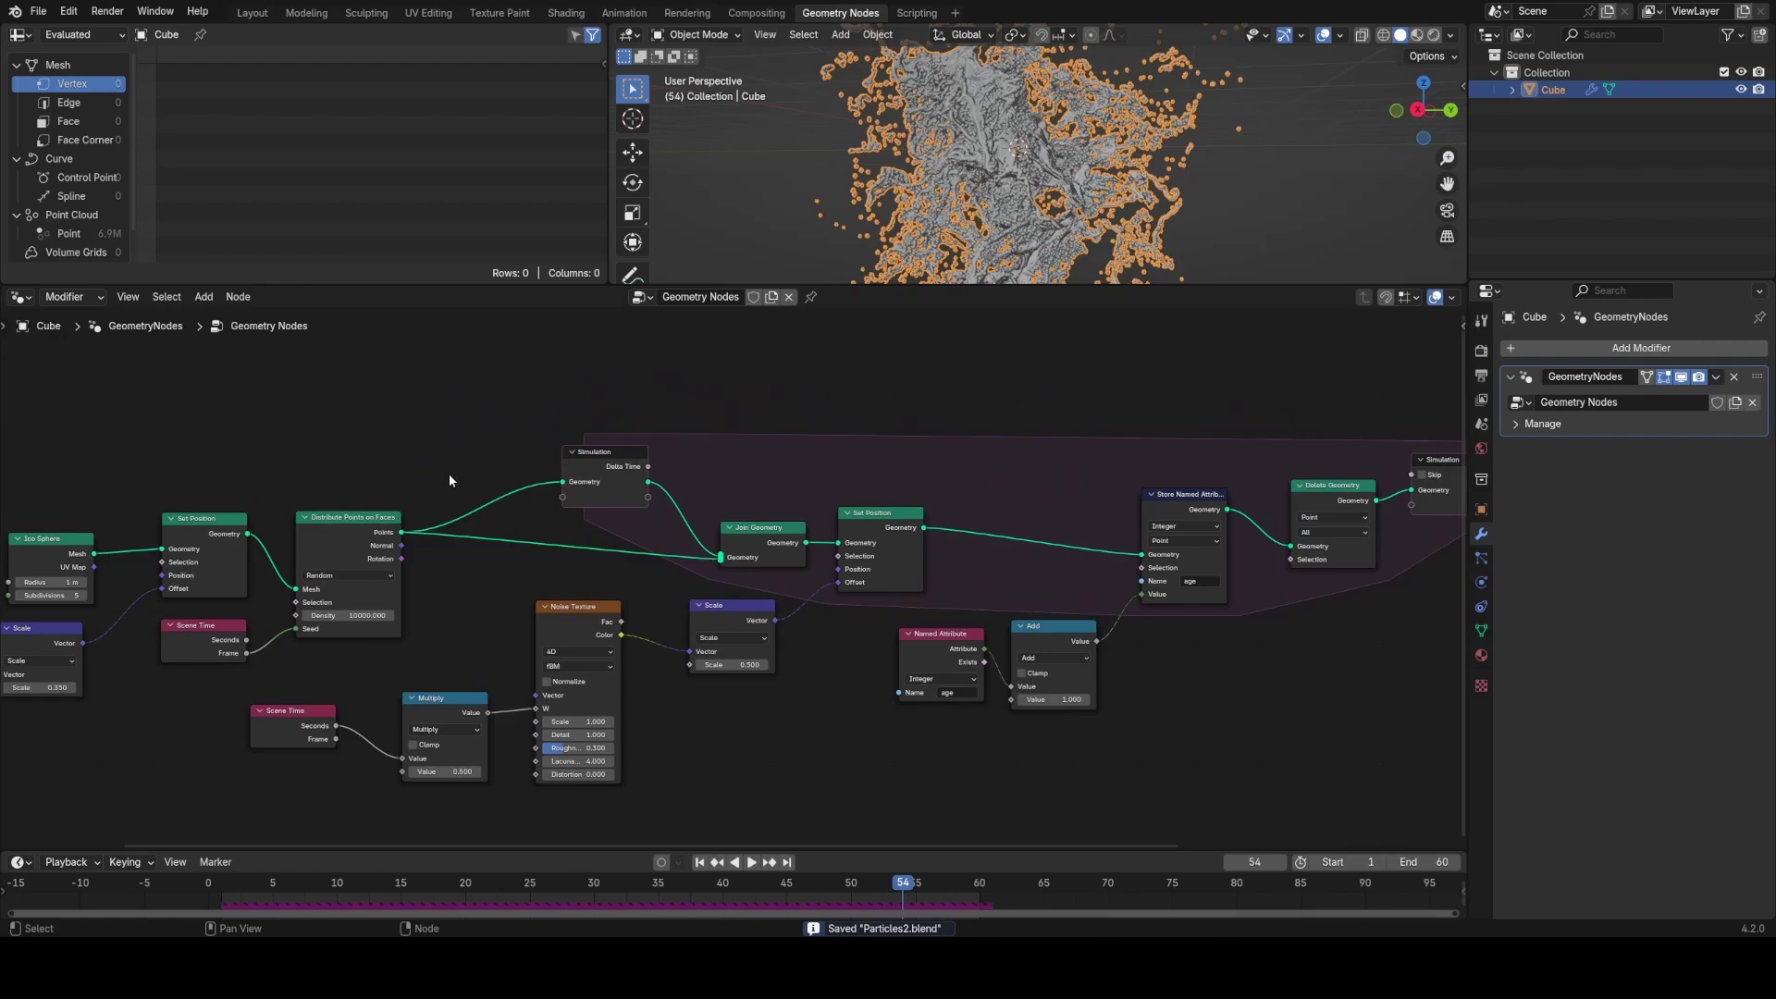
middle_click_drag(497, 592, 637, 566)
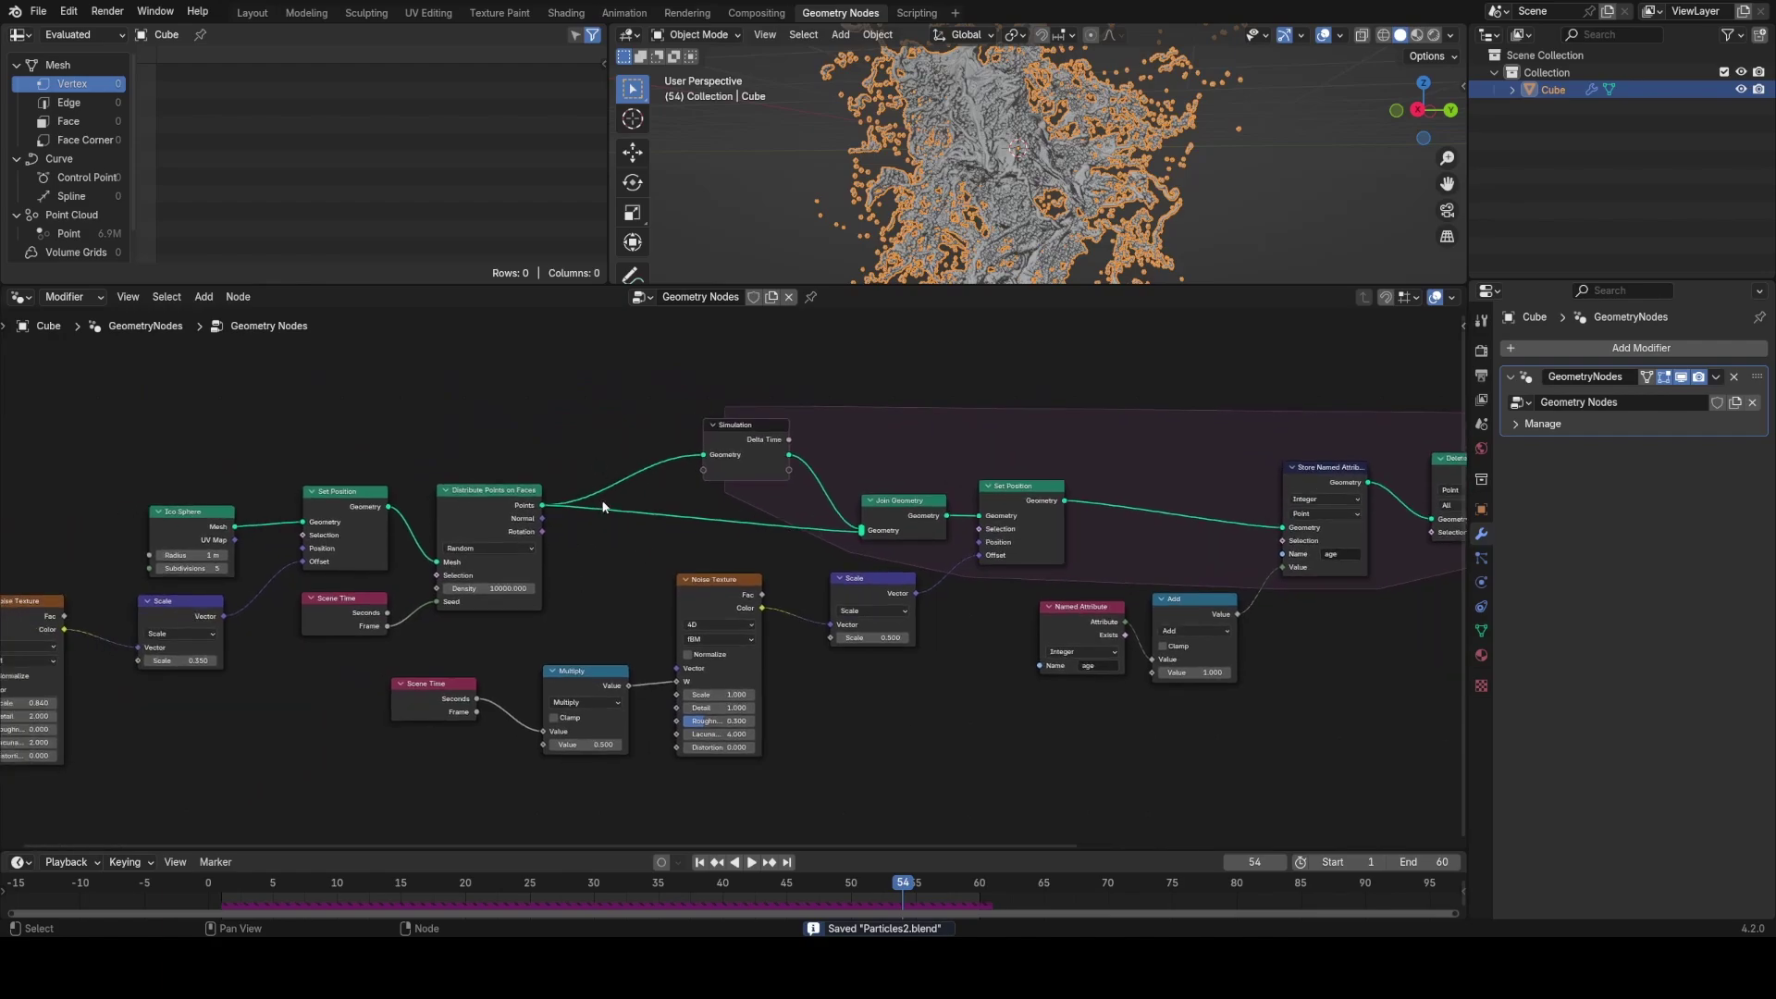
middle_click_drag(964, 488, 540, 507)
scroll(851, 566, "up", 3)
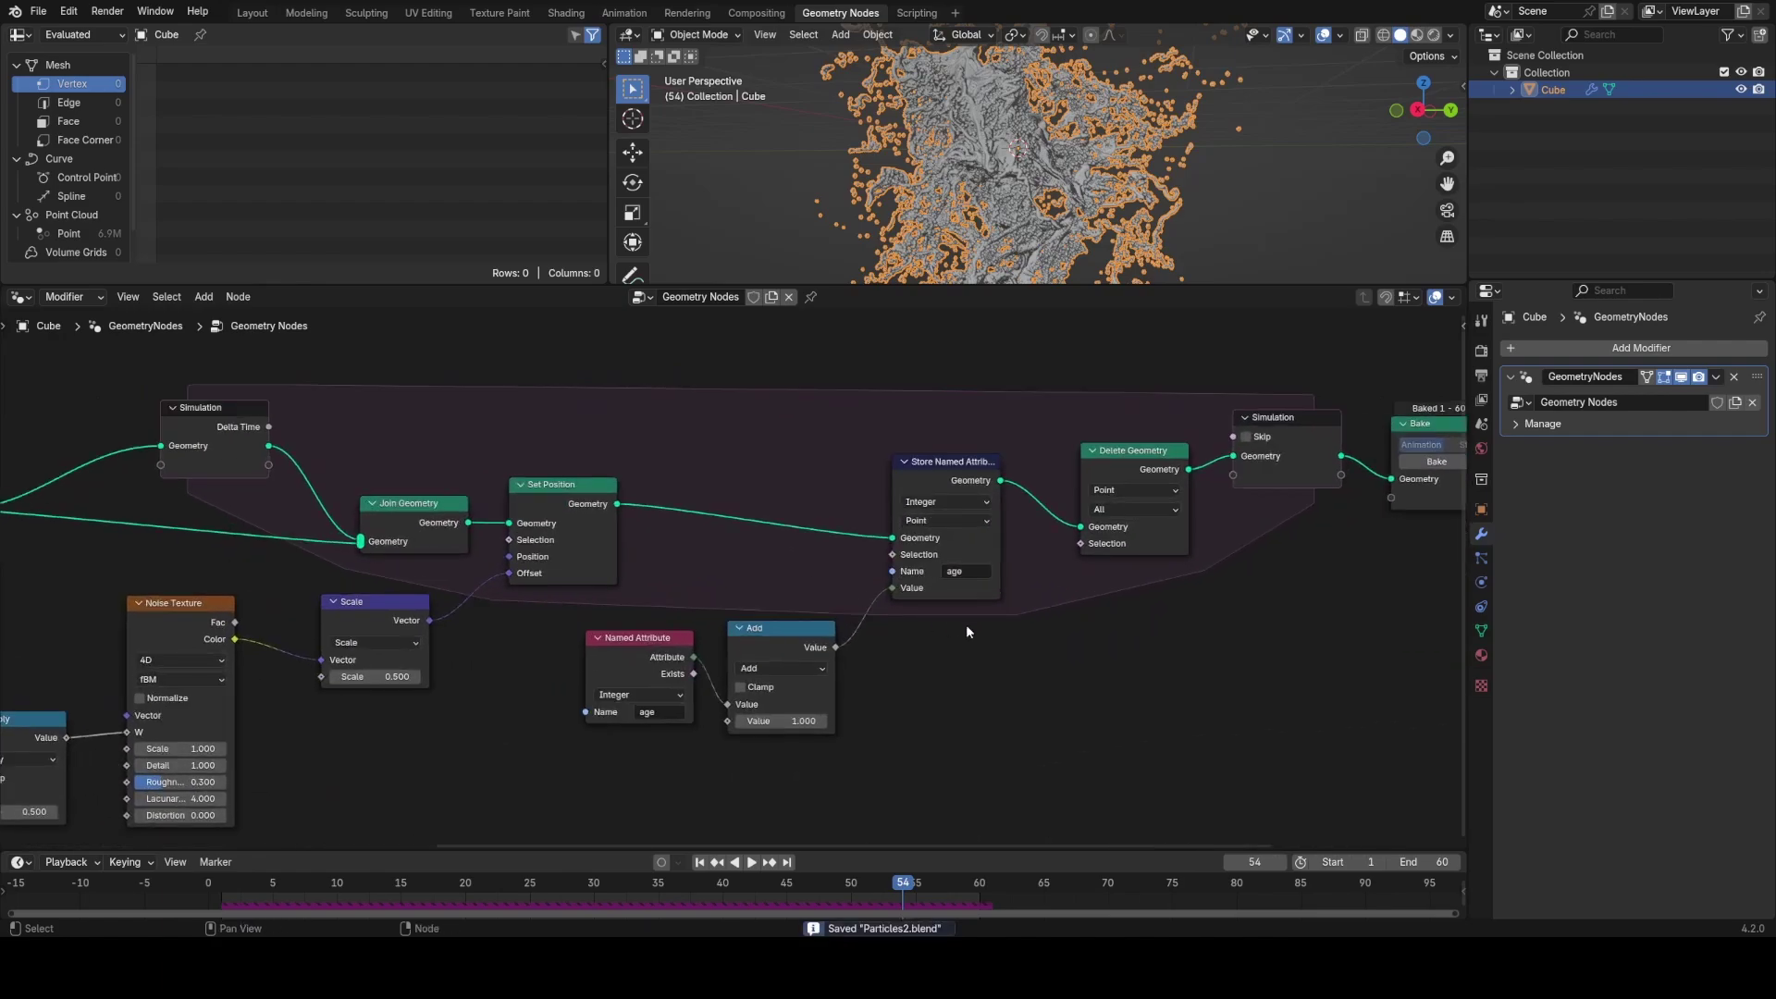
middle_click_drag(965, 625, 695, 590)
mouse_move(930, 588)
middle_mouse_down()
mouse_move(572, 606)
mouse_move(933, 575)
middle_mouse_up()
scroll(689, 592, "down", 1)
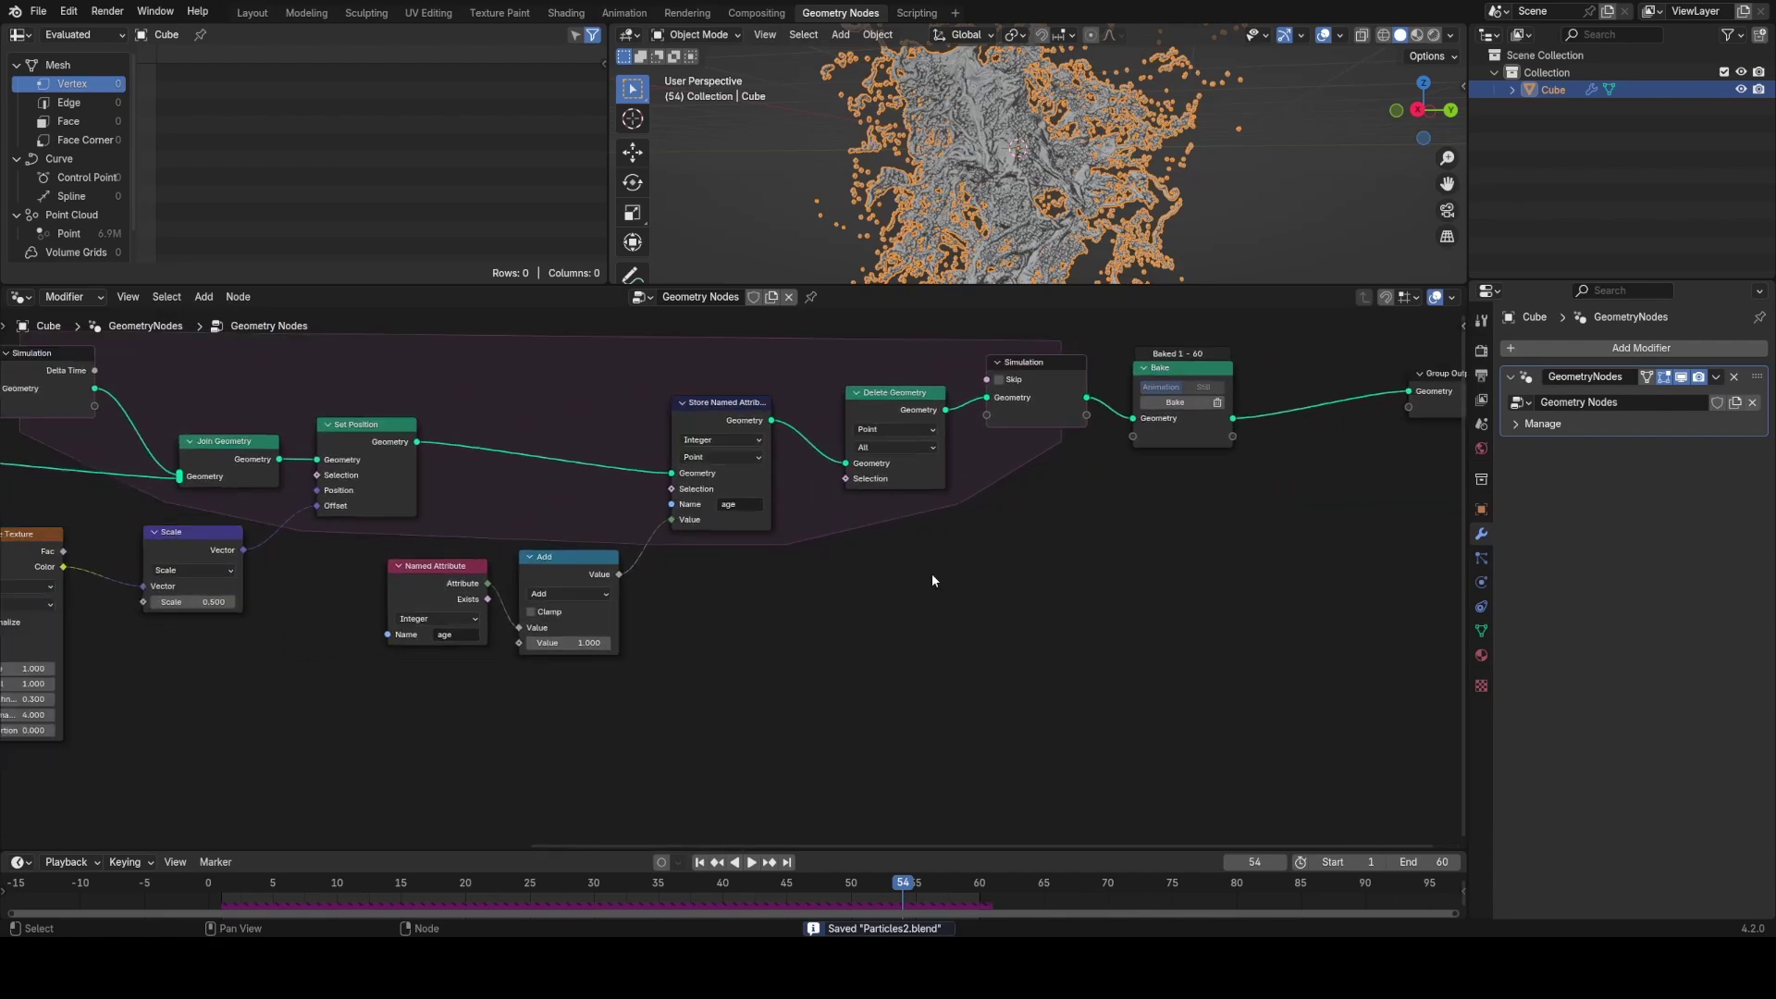
Step: Duplicate the age Named Attribute node and place the copy below the Delete Geometry node
scroll(791, 594, "up", 2)
key("shift+d")
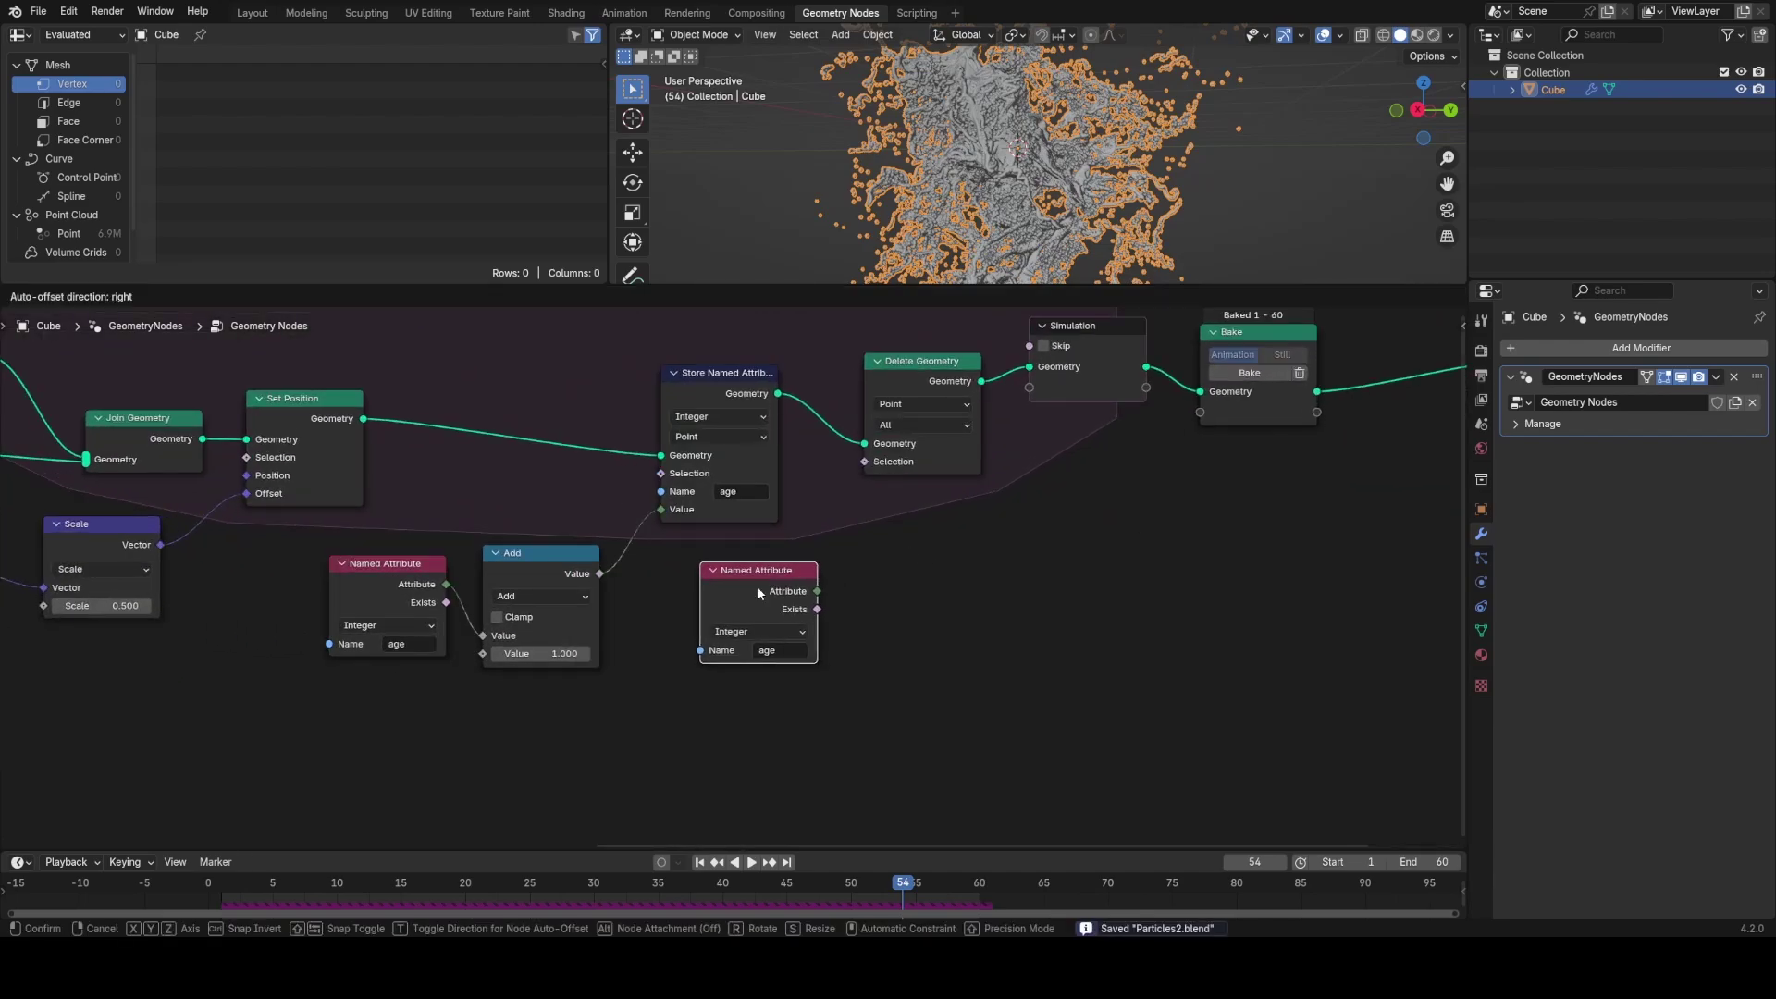
left_click(758, 590)
Step: Drive the Delete Geometry Selection with an integer Greater Than comparison of age against 20, and save the file
left_click_drag(818, 591, 885, 584)
type("grea")
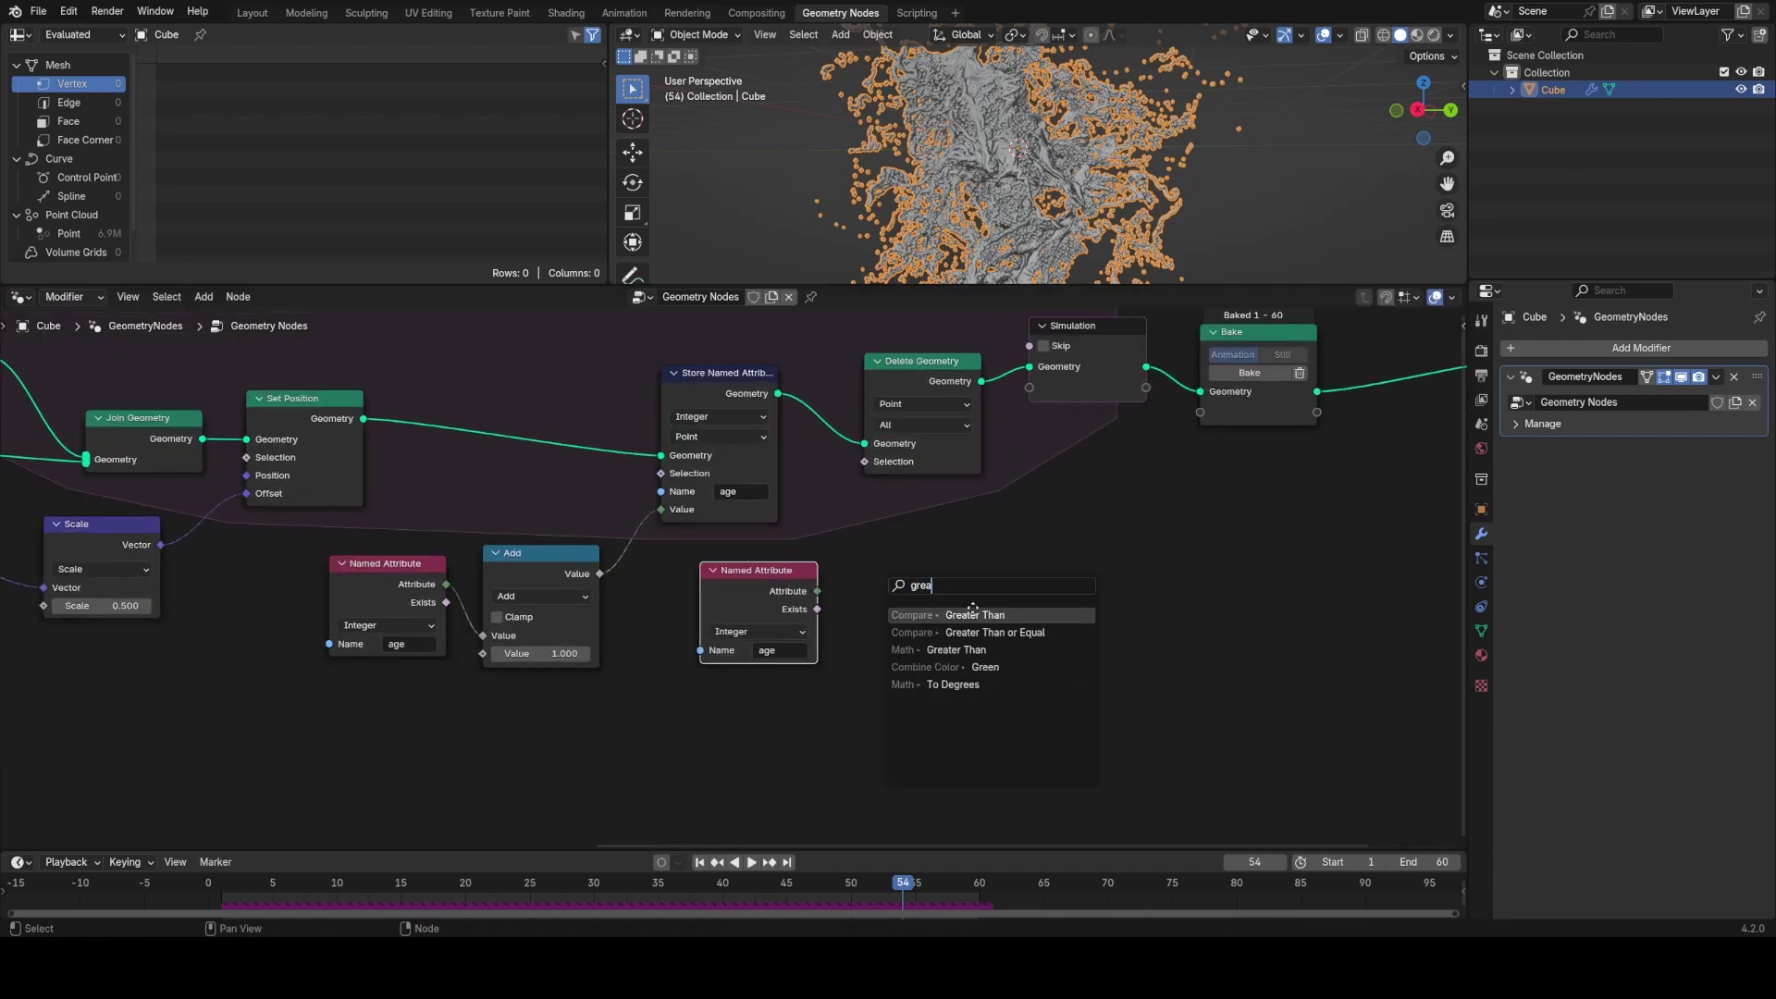
left_click(973, 612)
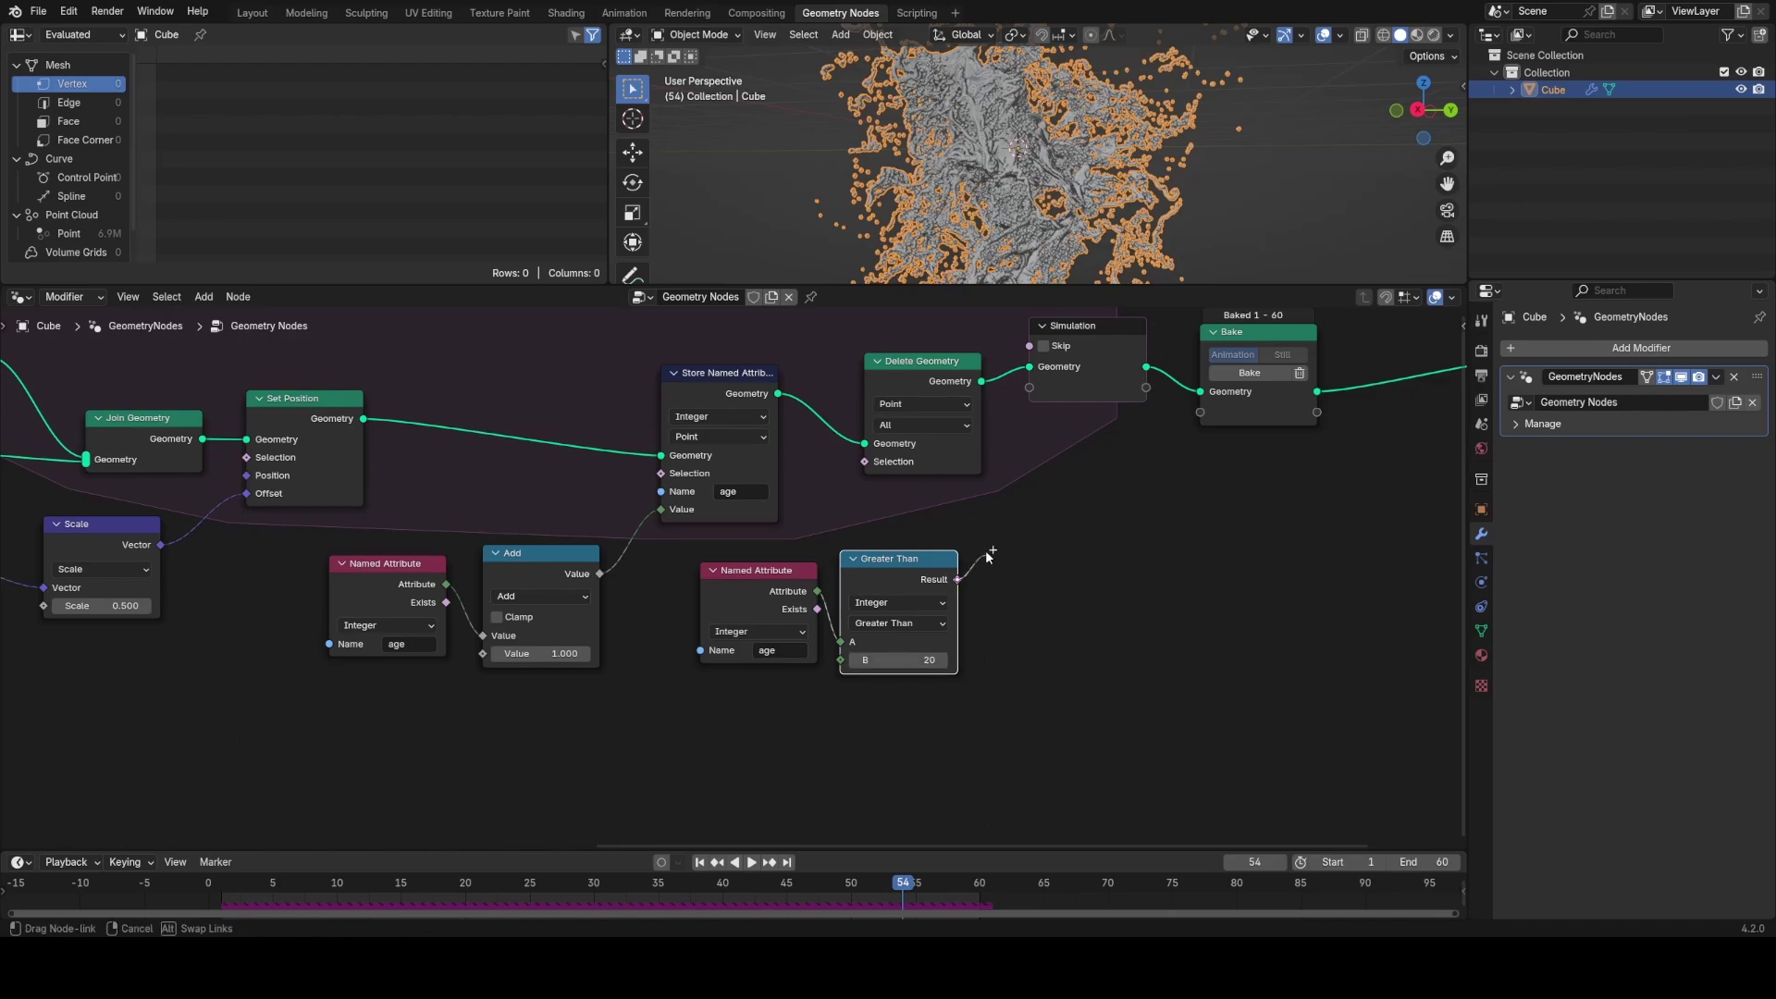
left_click_drag(865, 463, 864, 462)
middle_click_drag(1066, 544, 855, 592)
scroll(928, 587, "down", 2)
key("ctrl+s")
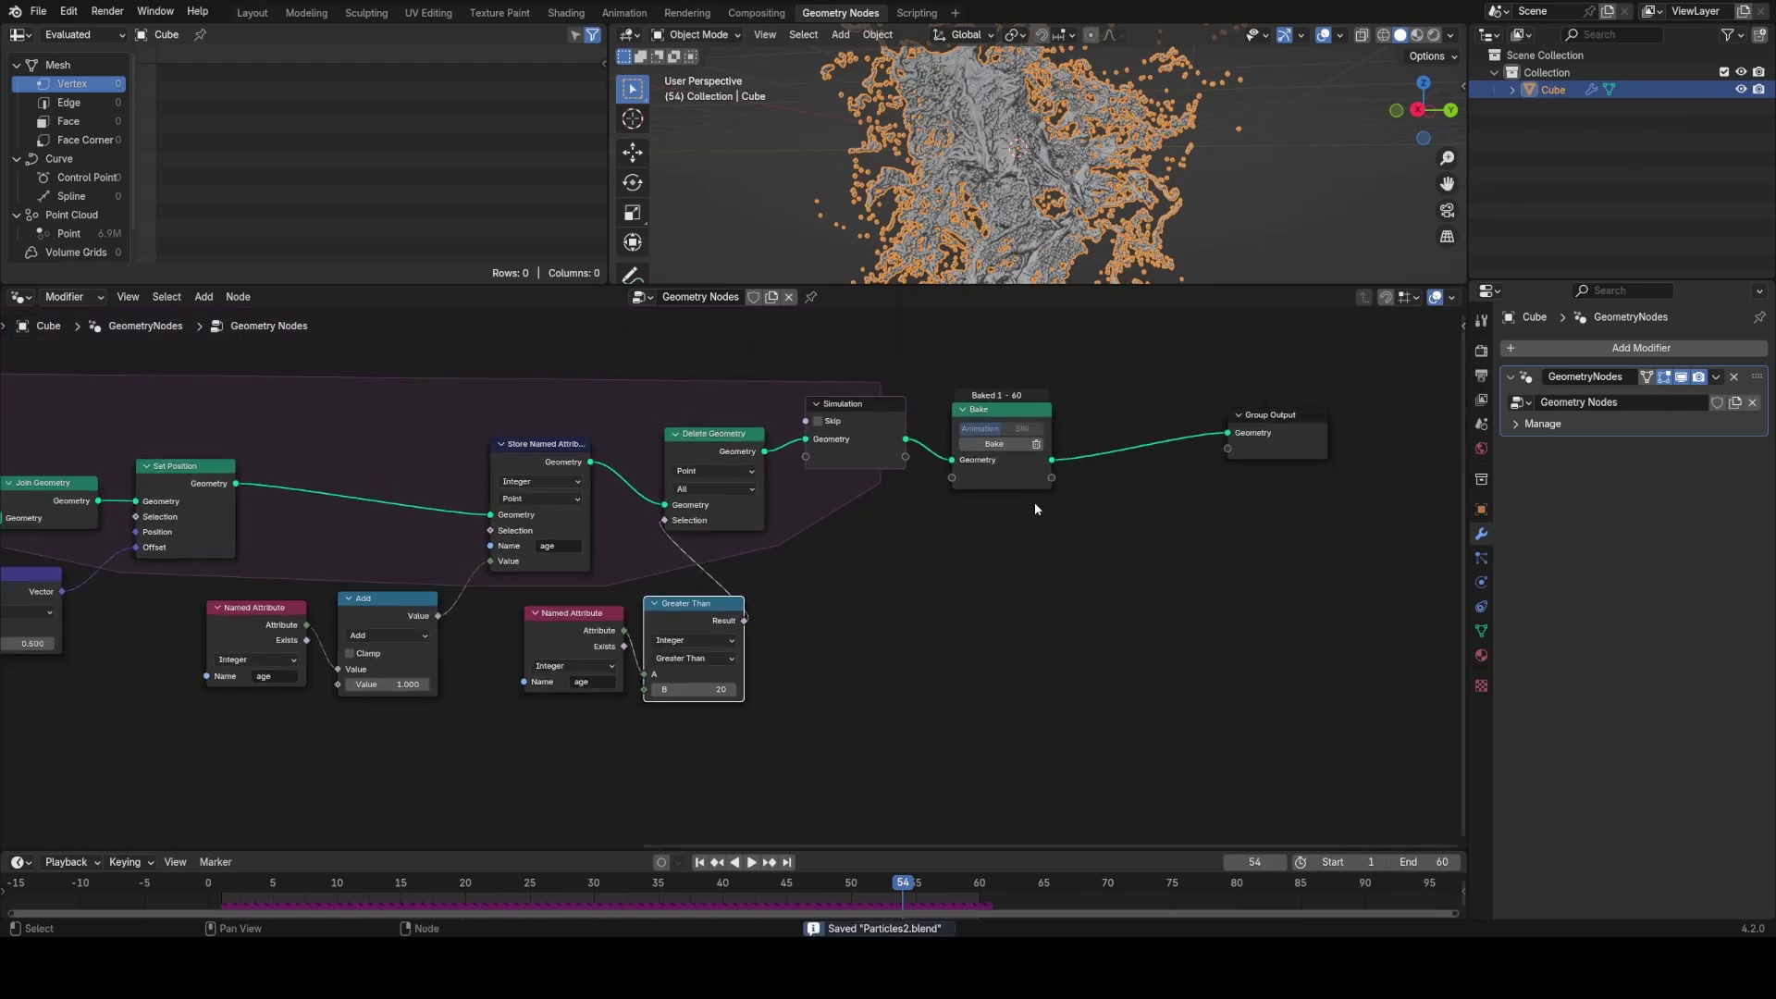
Step: Rebake the particle animation with the Bake node and play back the result from several angles
left_click(1006, 445)
key("space")
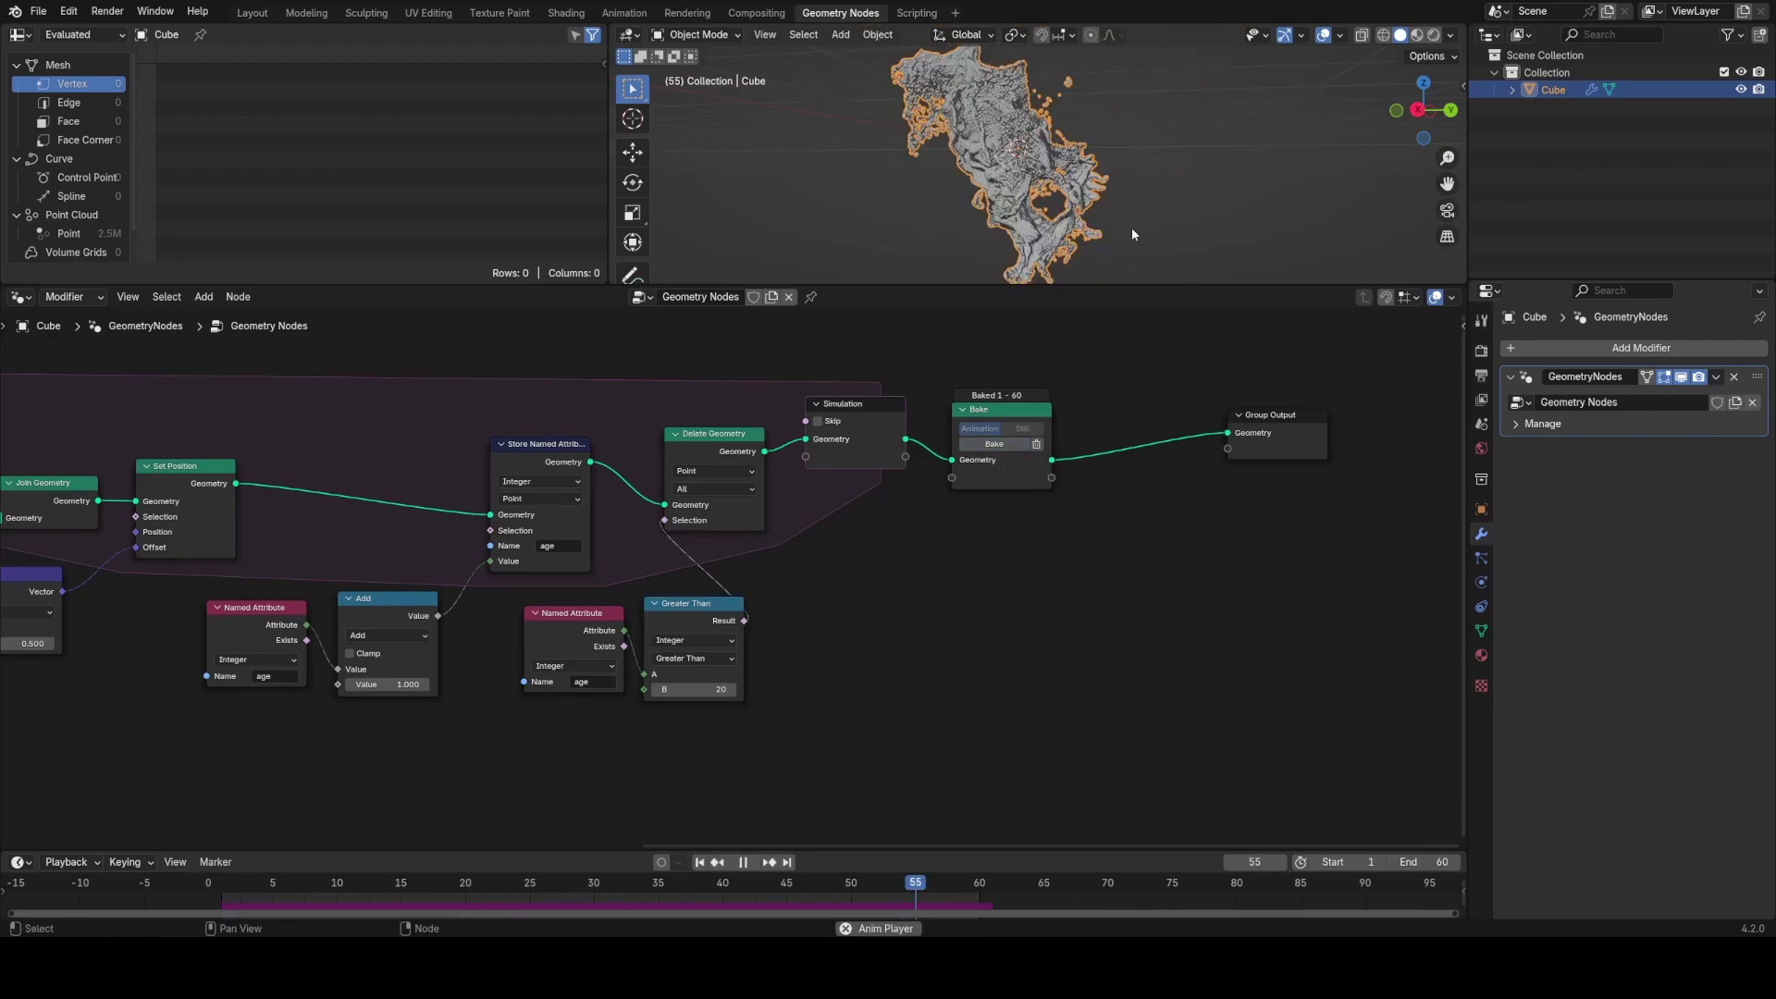
key("space")
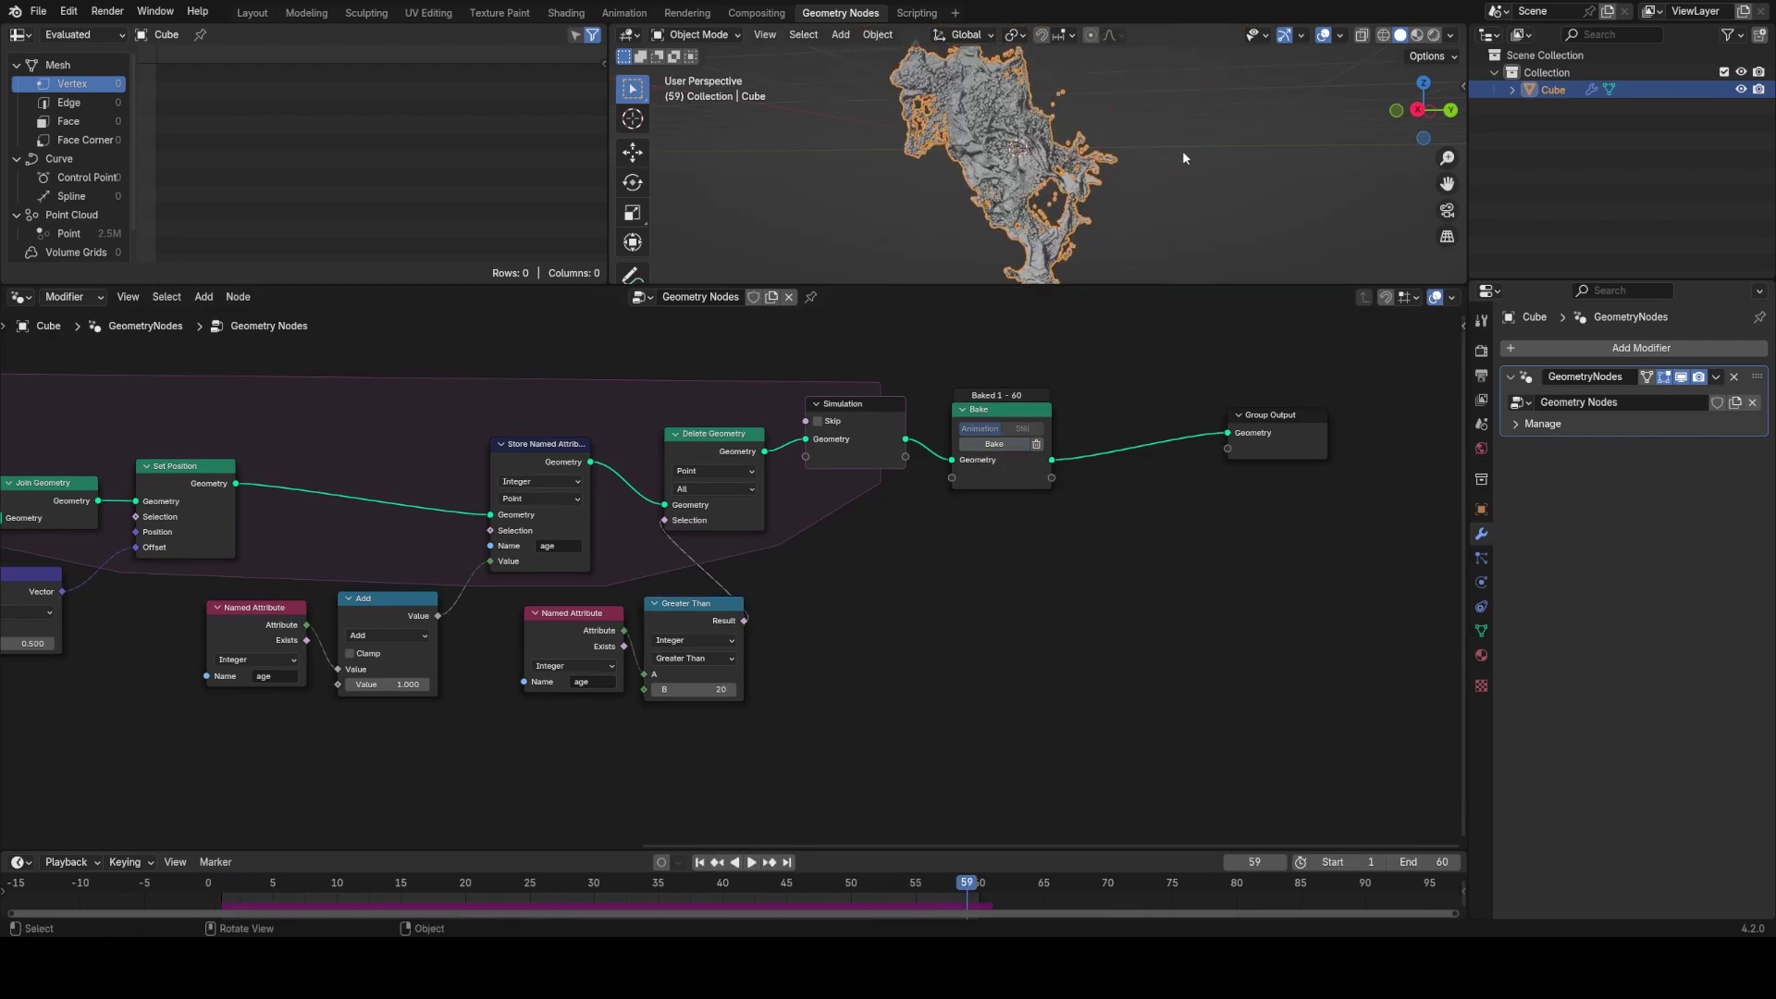
key("space")
middle_click_drag(1183, 153, 957, 146)
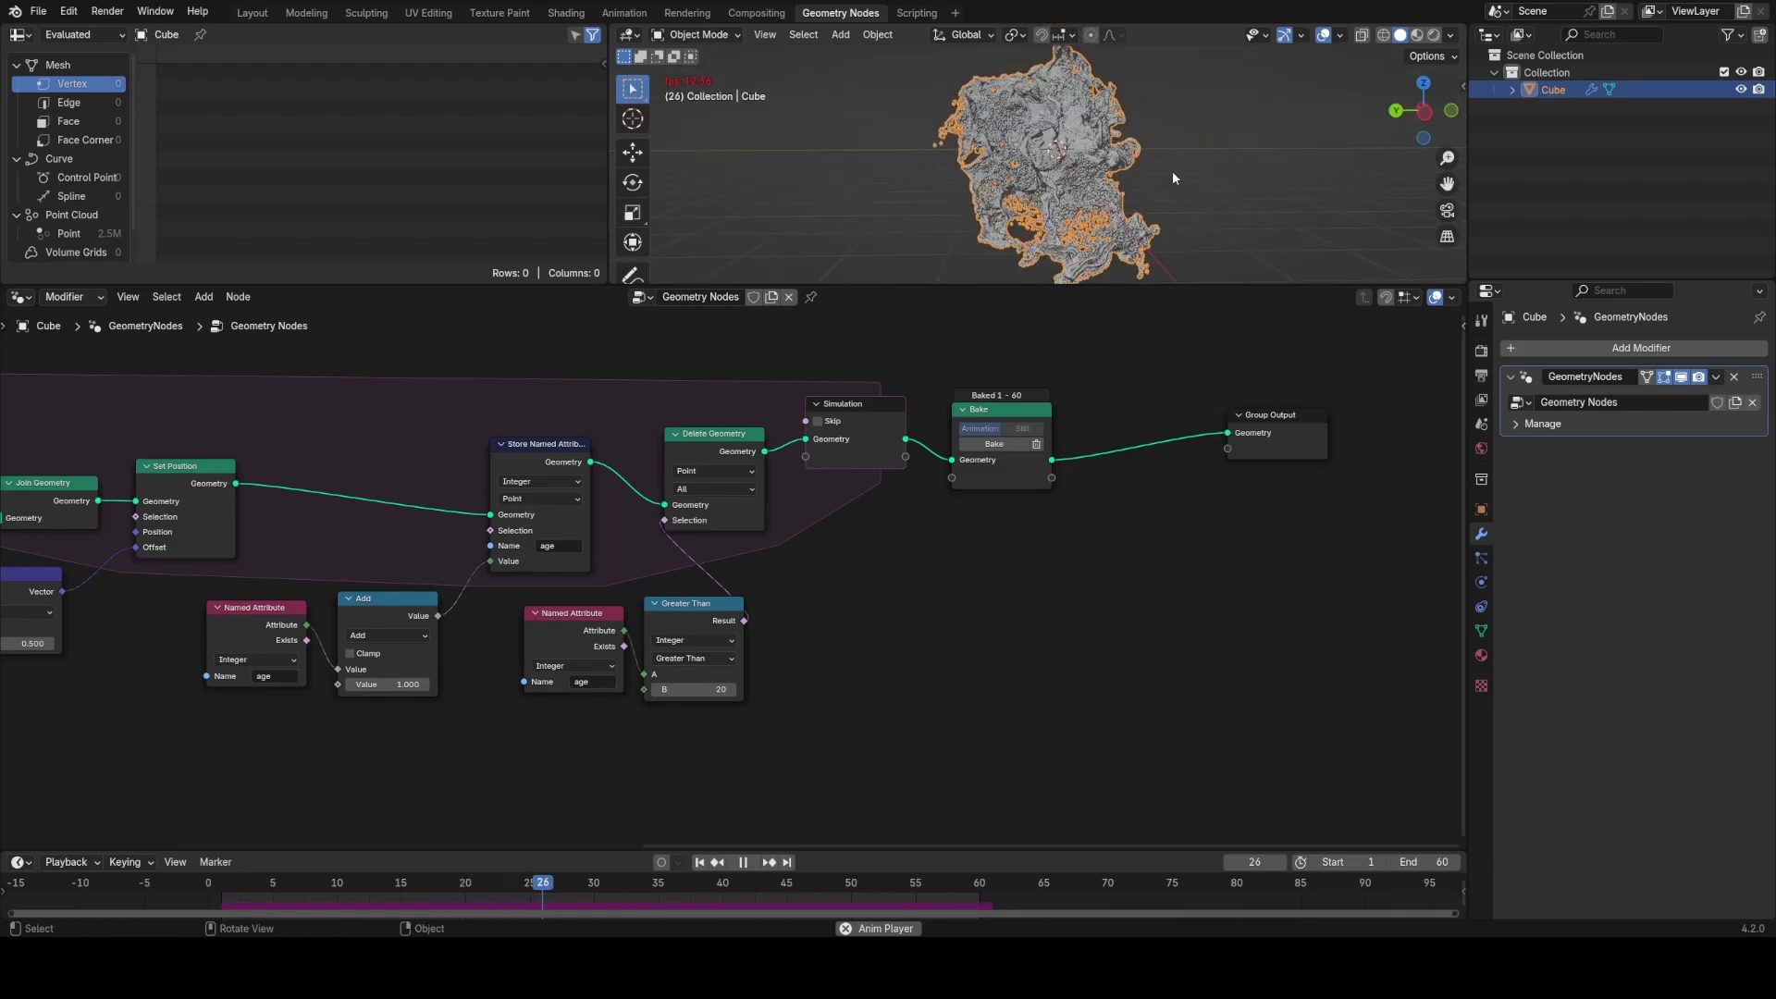
middle_click_drag(1212, 180, 1018, 113)
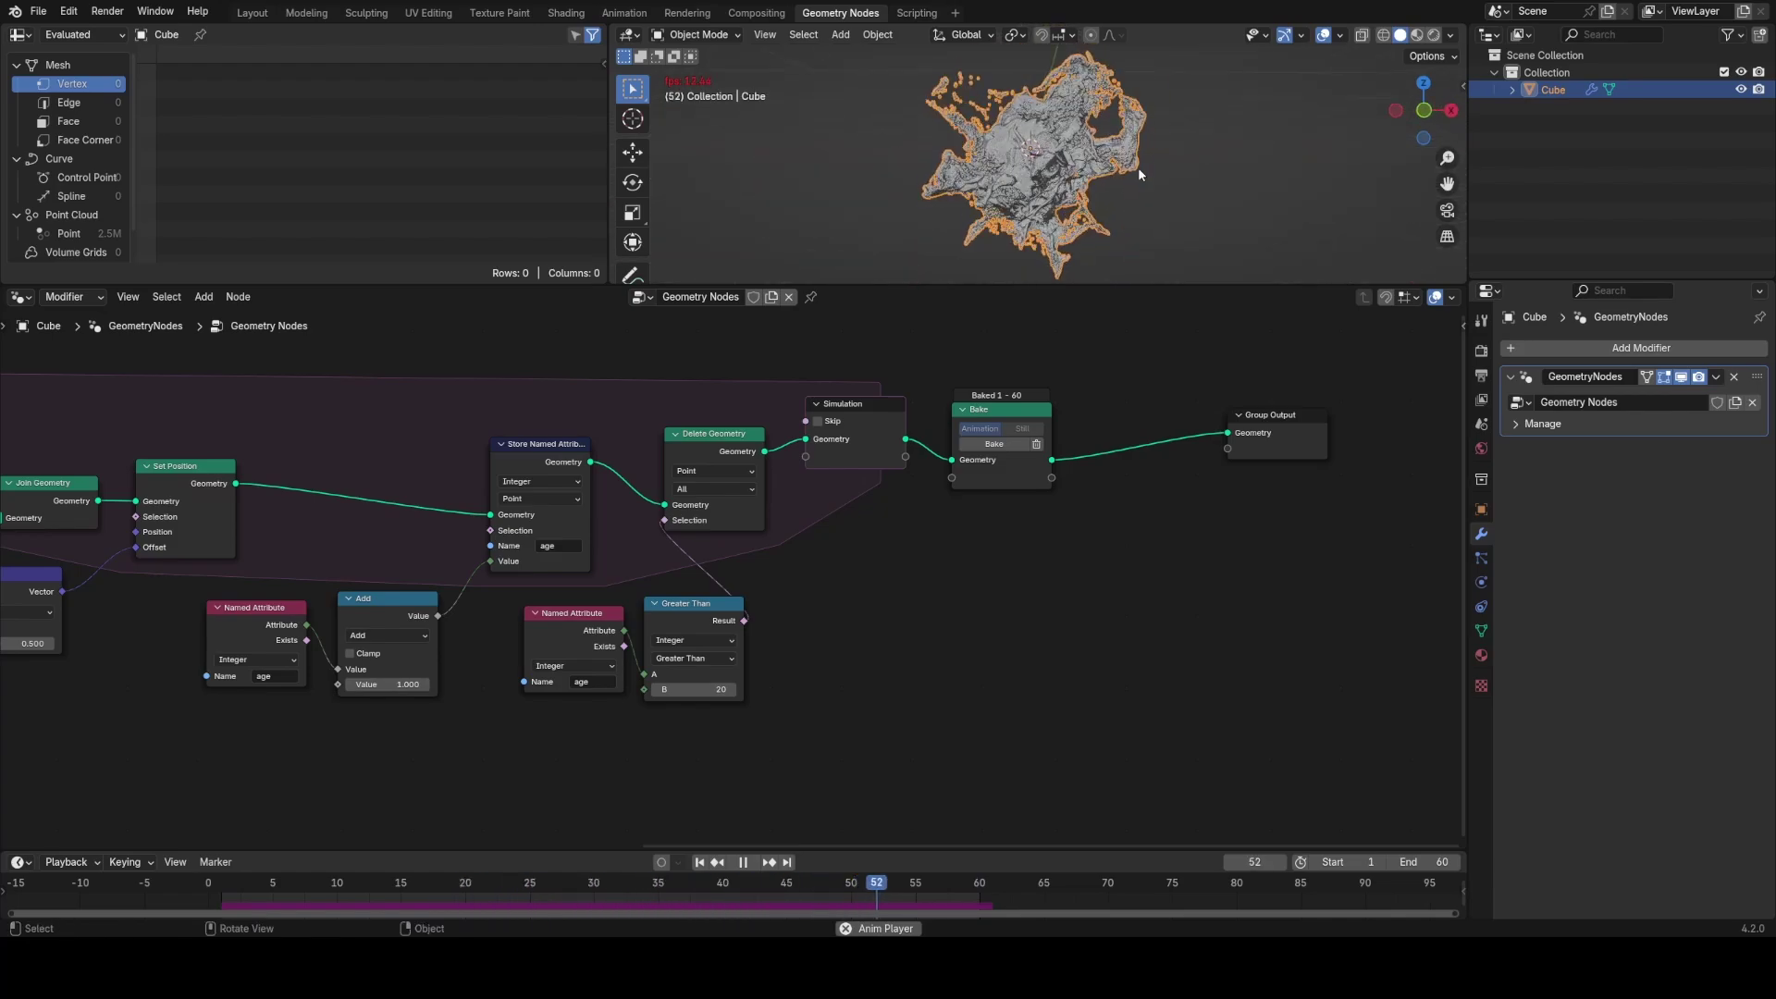
key("space")
Step: Move the Group Output node farther out and insert a Set Point Radius node after the Bake node
middle_click_drag(1137, 376, 955, 461)
left_click_drag(1048, 500, 1277, 500)
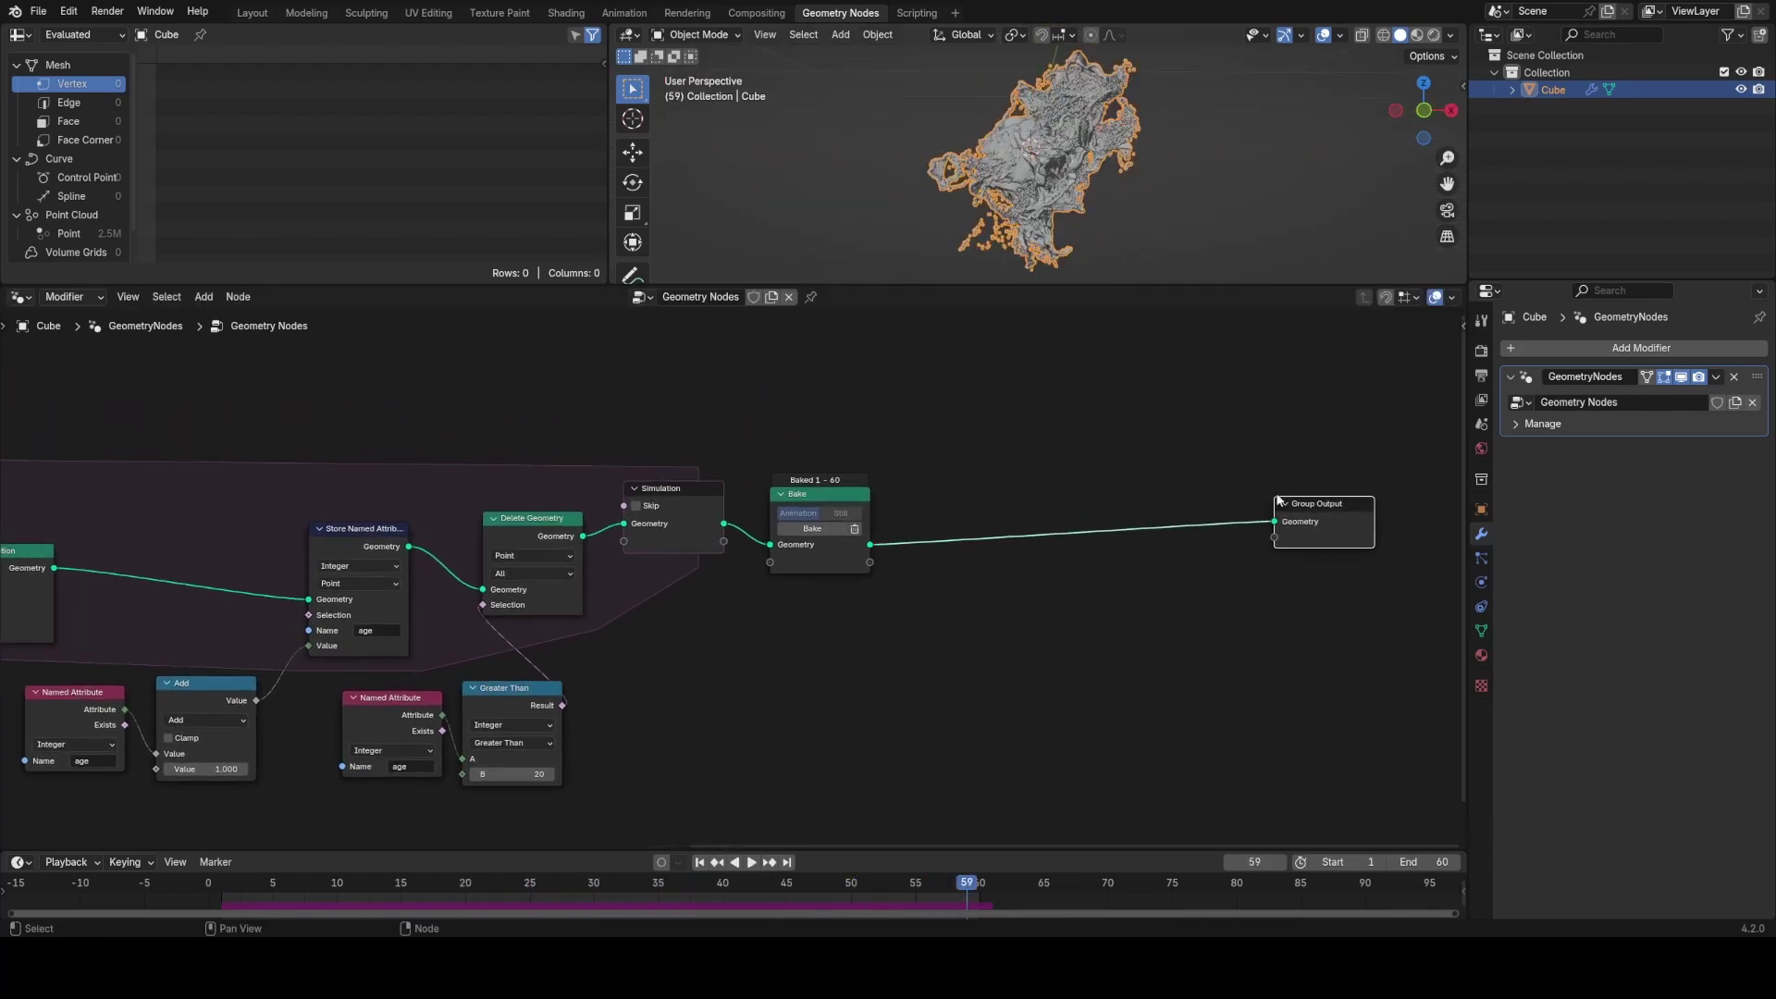
scroll(1114, 177, "up", 5)
middle_click_drag(1194, 179, 1013, 171)
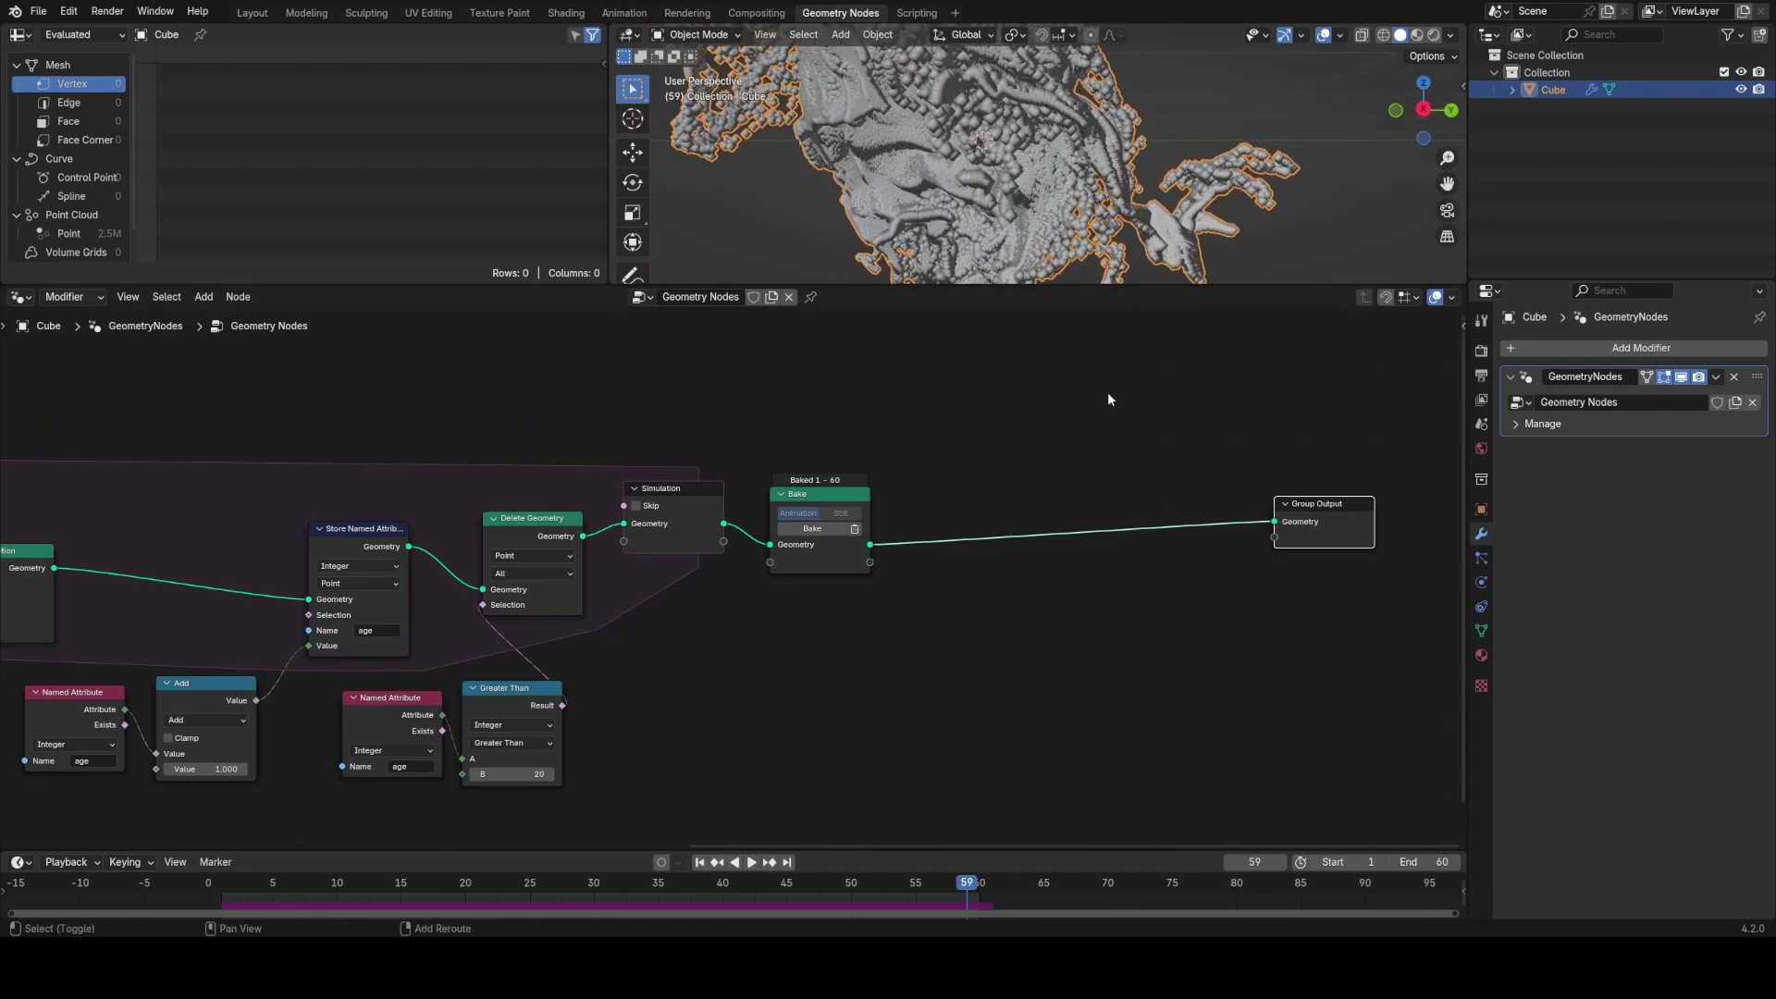
key("shift+a")
type("set ra")
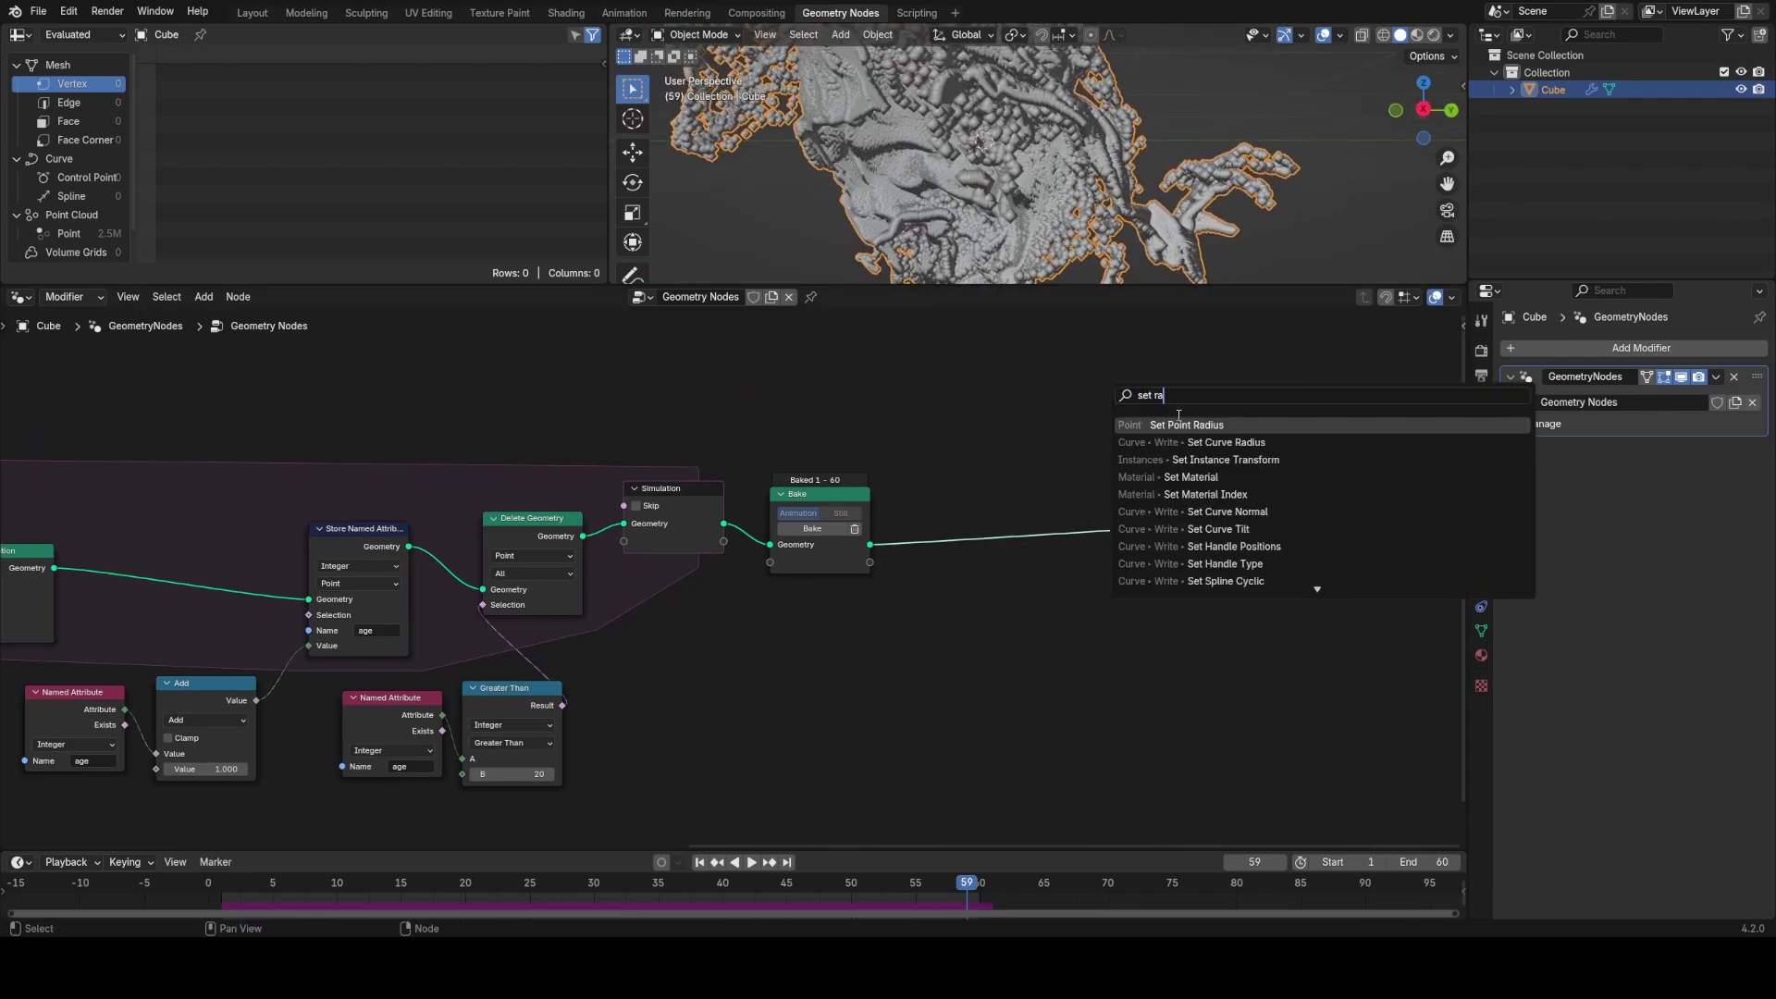
key("Return")
left_click(917, 490)
Step: Set the Set Point Radius value to 0.01 m and deselect the particle object
scroll(1025, 530, "up", 3)
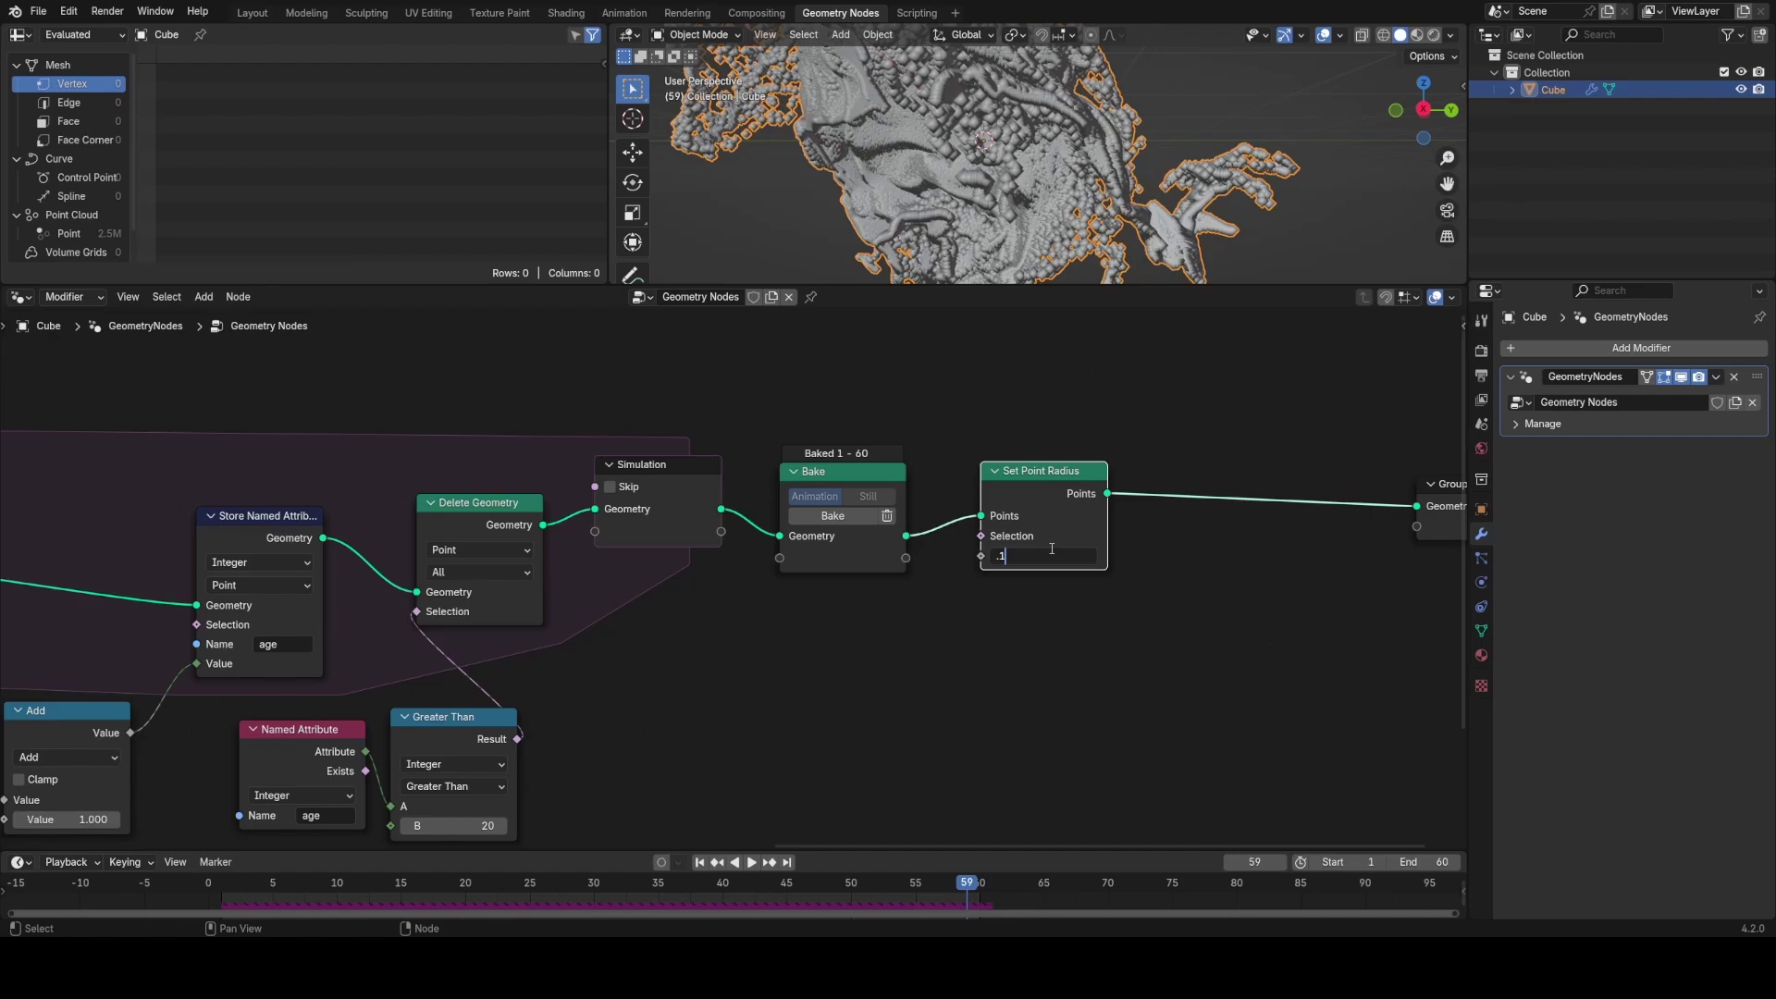
type("1")
key("Return")
left_click(1152, 134)
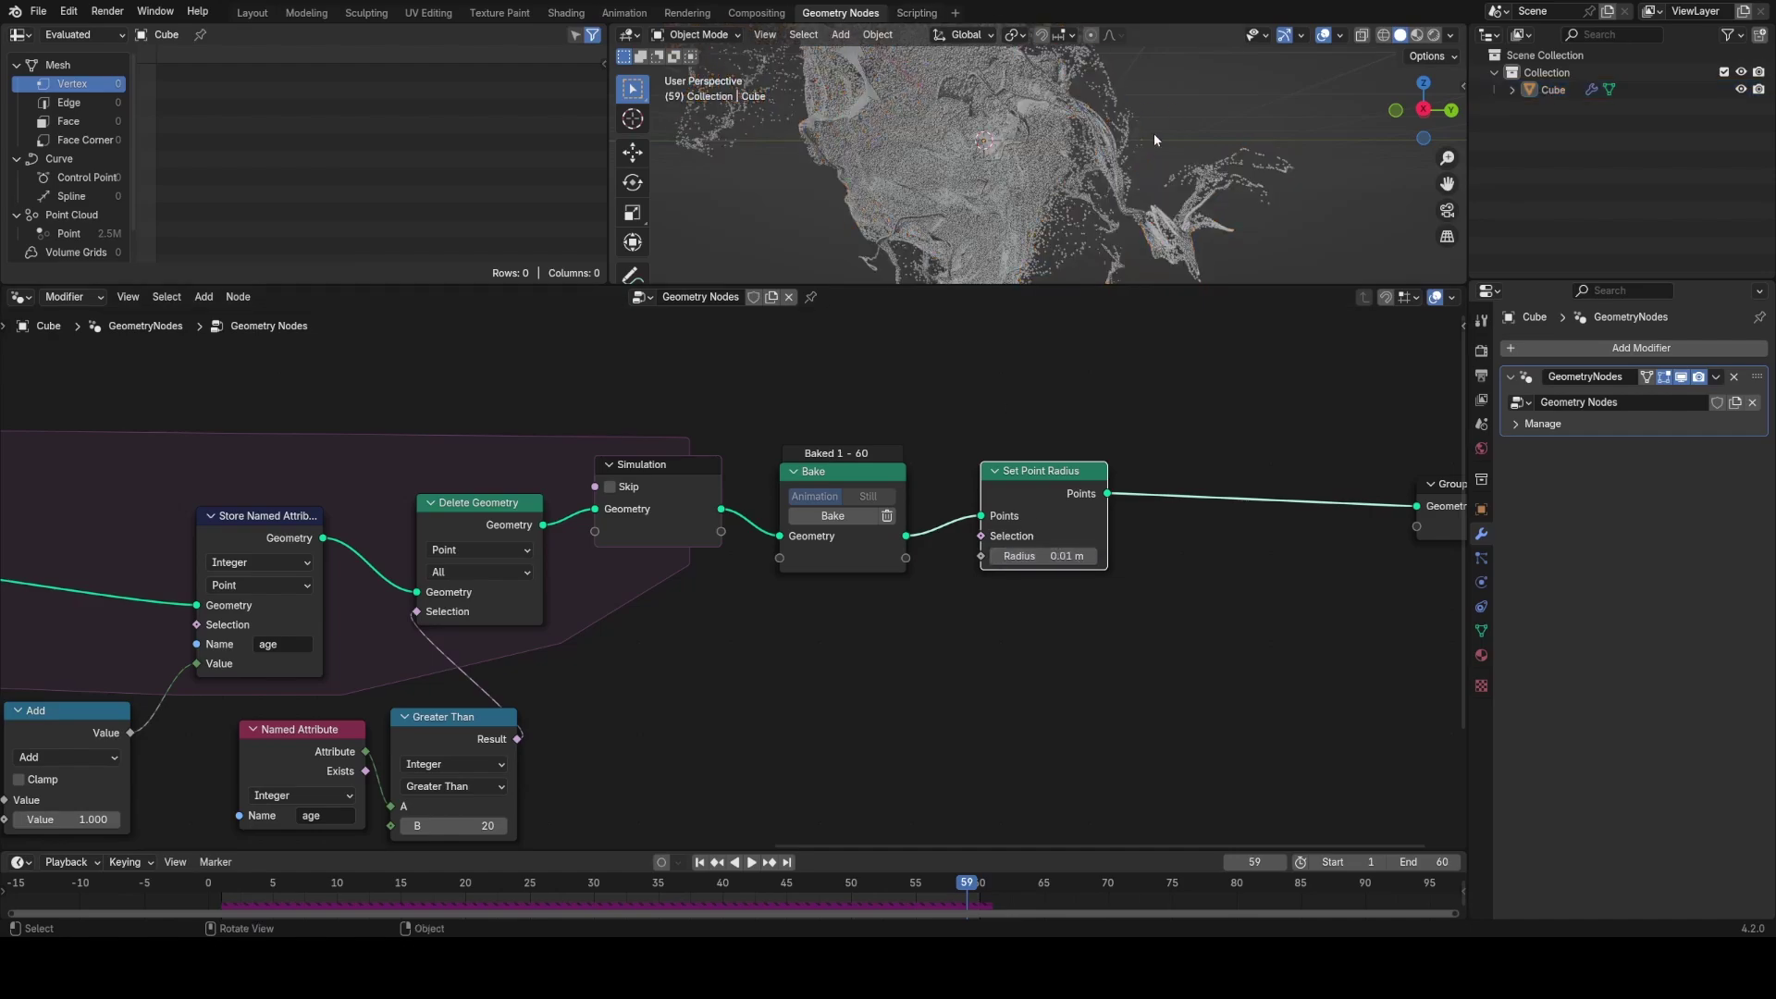
Step: Play back the finer particles and examine them from other angles
key("space")
middle_click_drag(1152, 135, 1040, 186)
key("space")
middle_click_drag(1163, 176, 1070, 180)
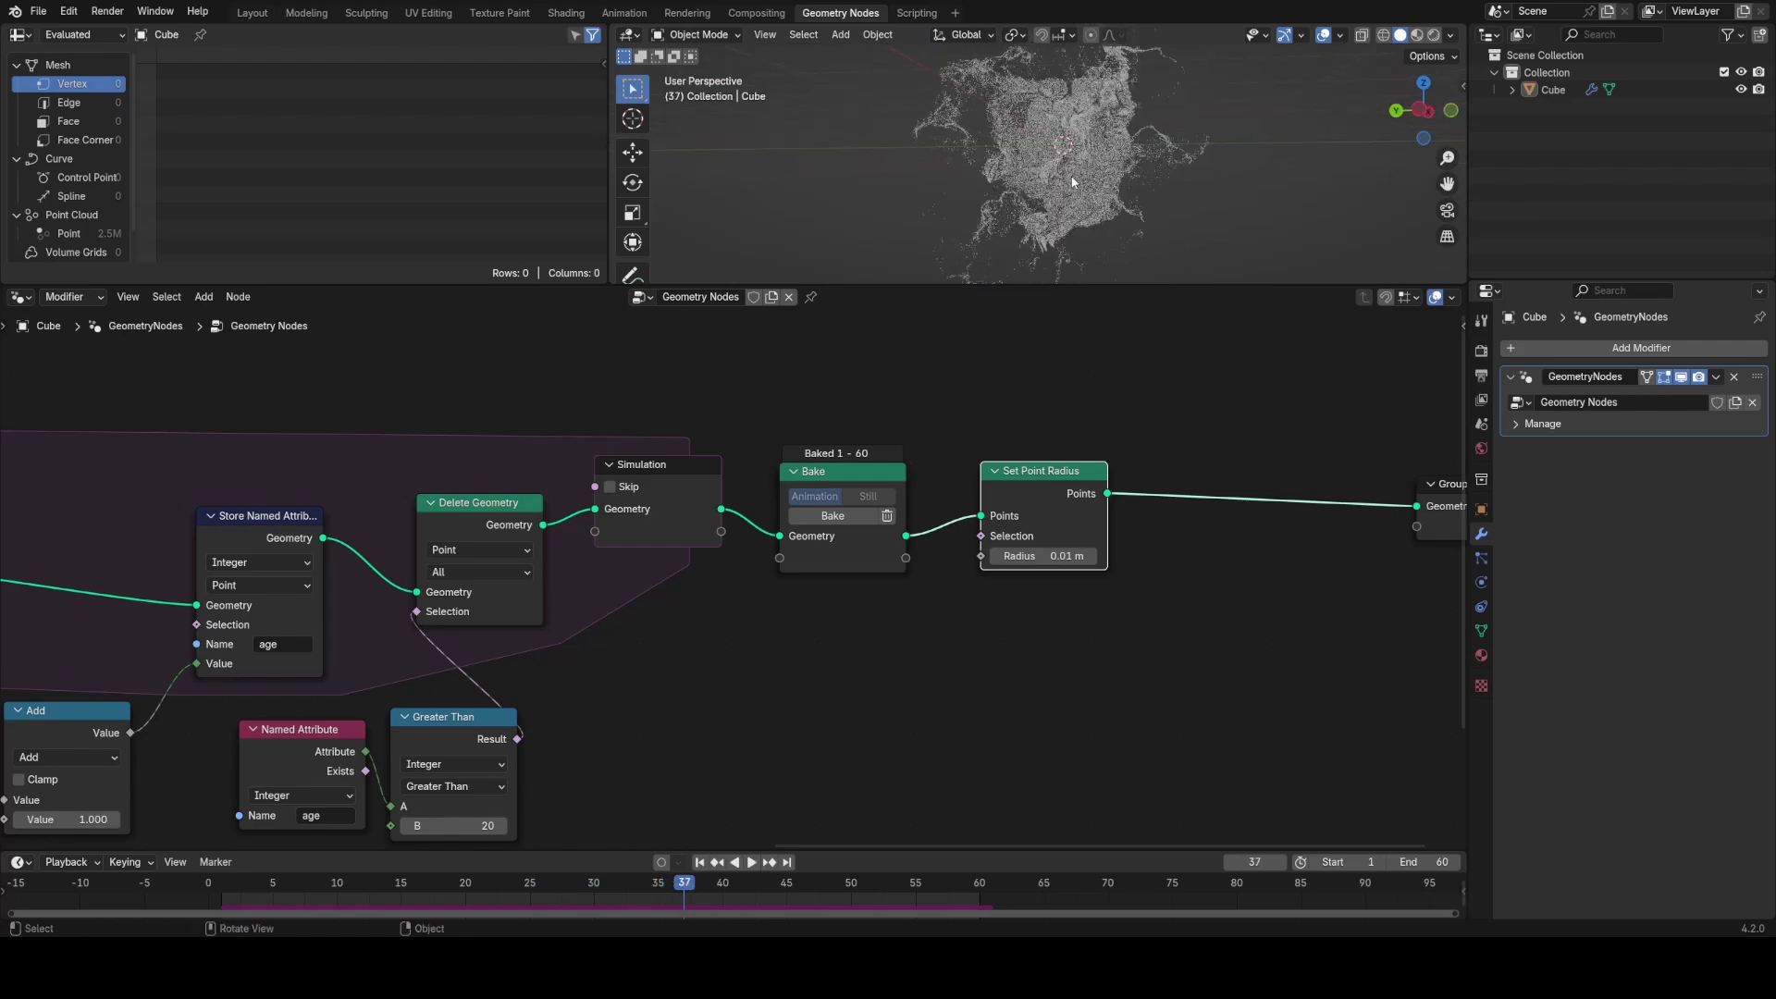
Step: Save the file and play back the particle animation from a closer view and another angle
key("ctrl+s")
scroll(1060, 181, "up", 4)
key("space")
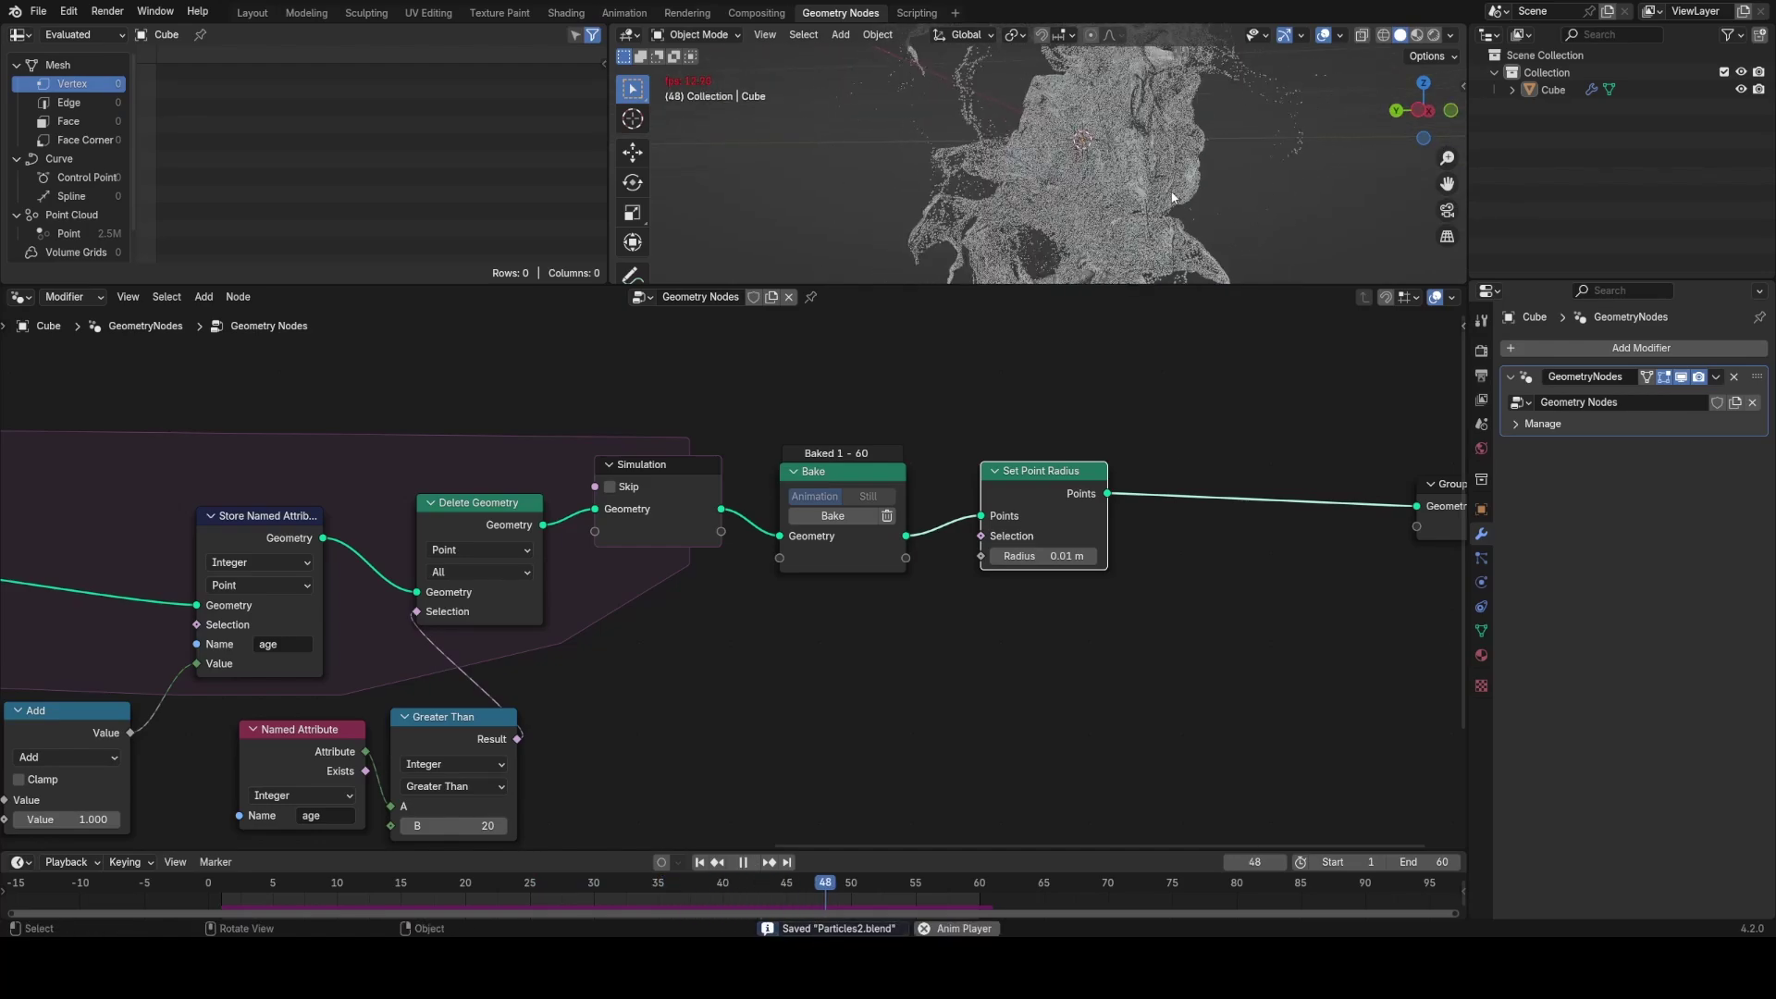
key("space")
middle_click_drag(1208, 184, 1097, 207)
key("ctrl+s")
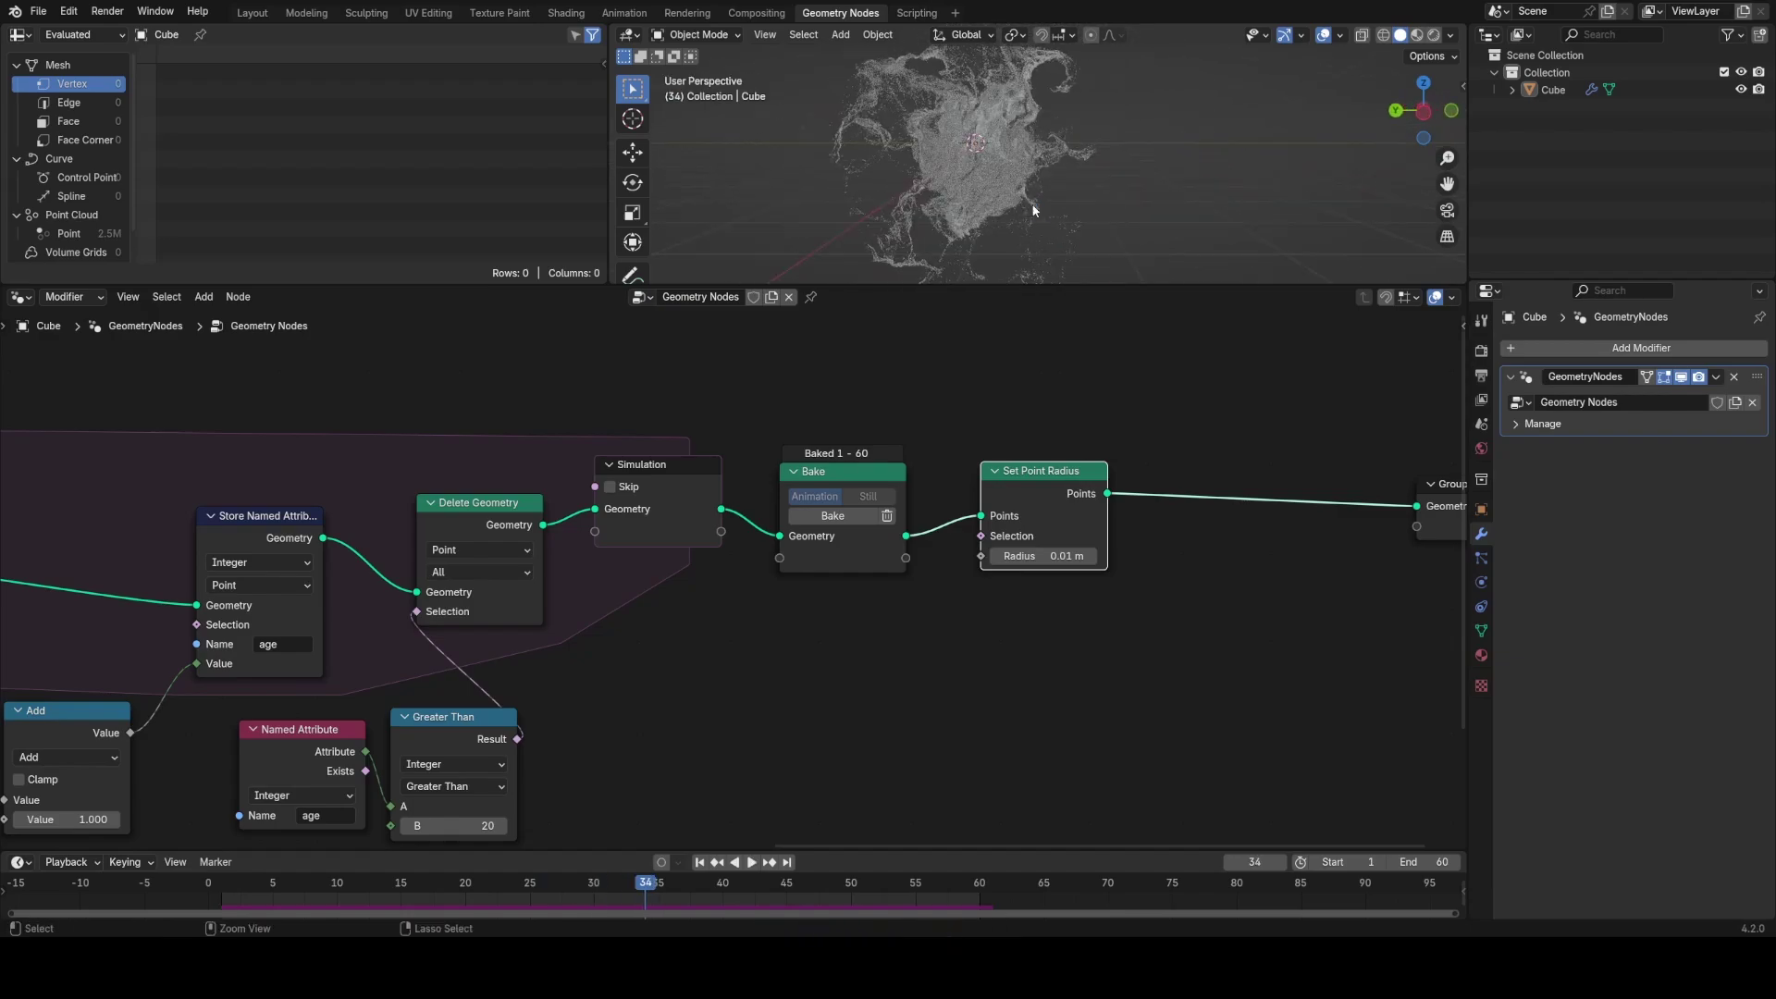
Step: Insert a Set Material node between Set Point Radius and Group Output, rename the material Particle and assign it in the node
middle_click_drag(1158, 416, 1029, 410)
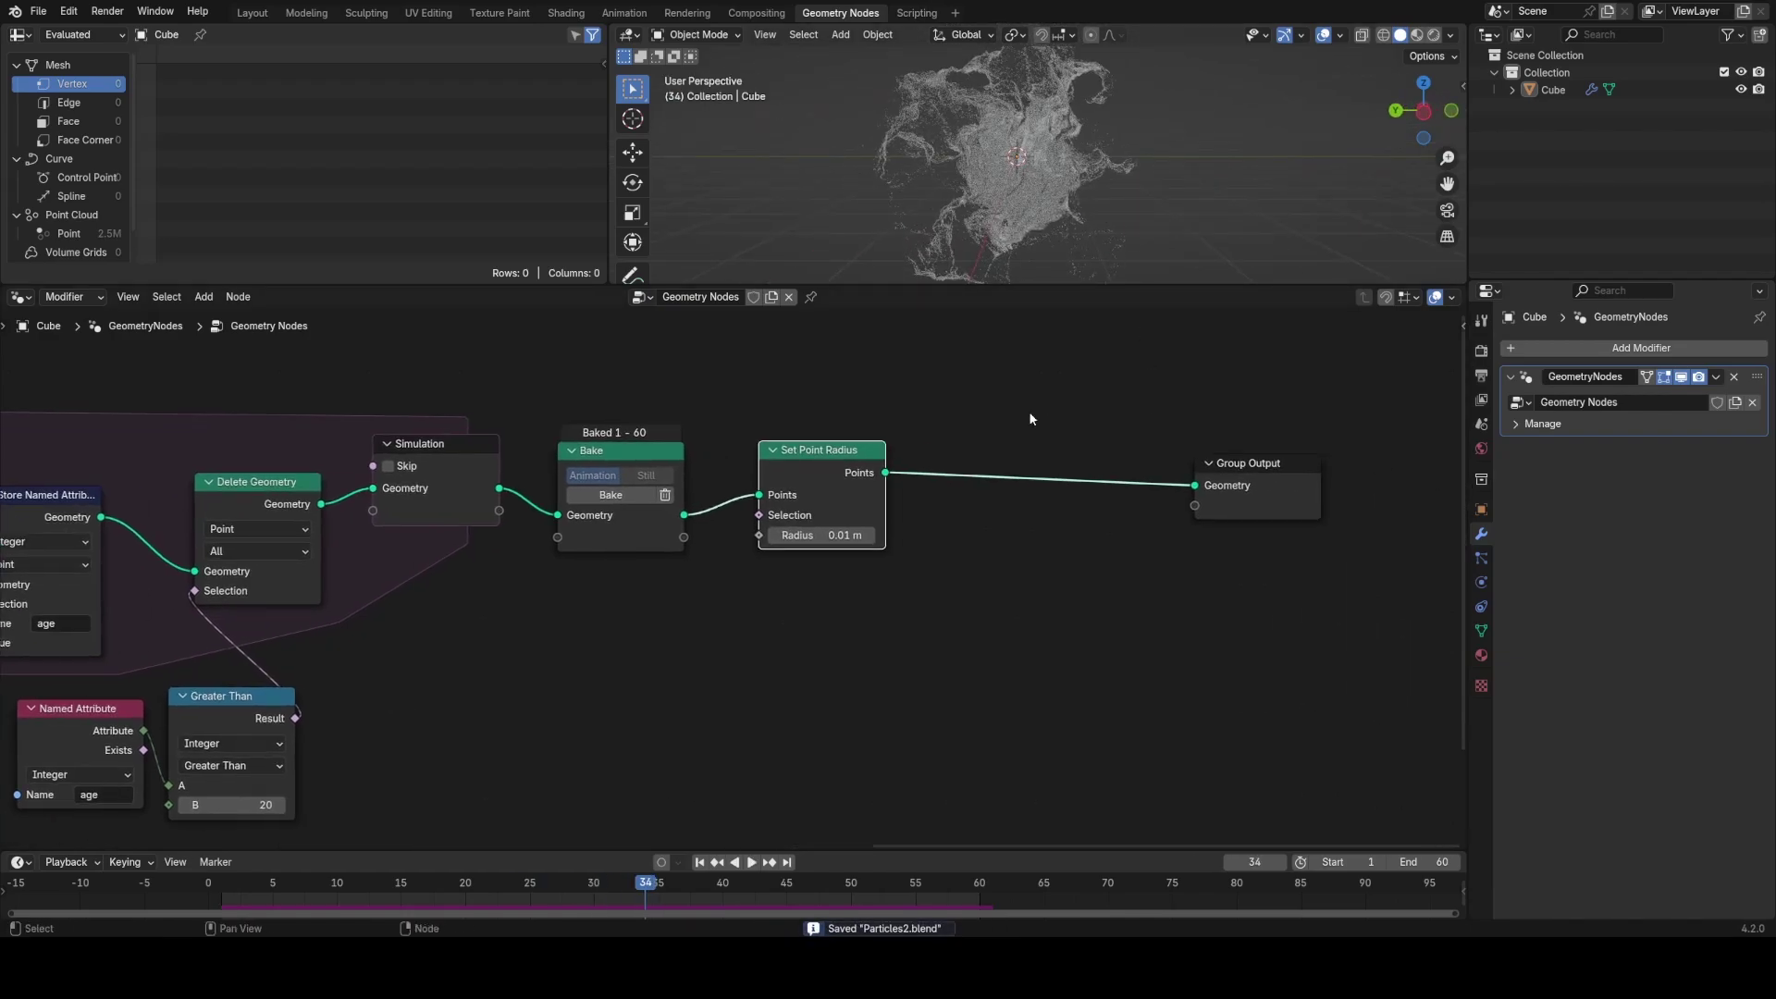
key("shift+a")
type("set")
key("Return")
left_click(1066, 430)
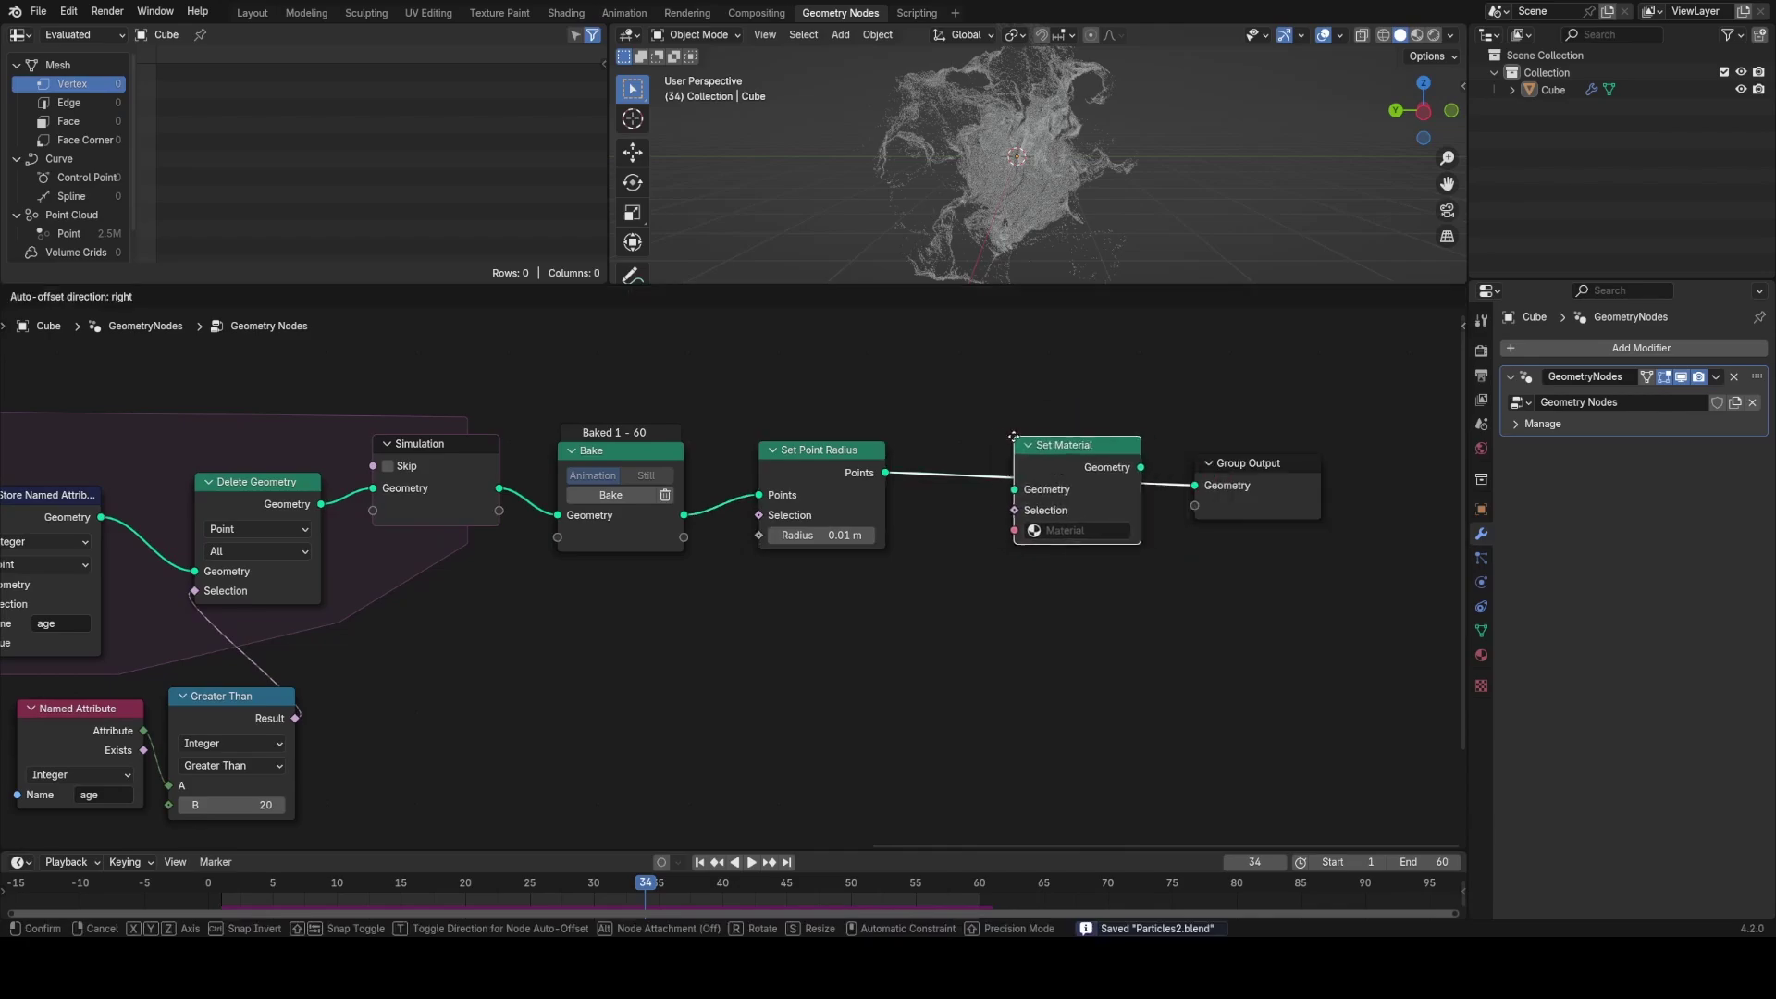
left_click(1481, 656)
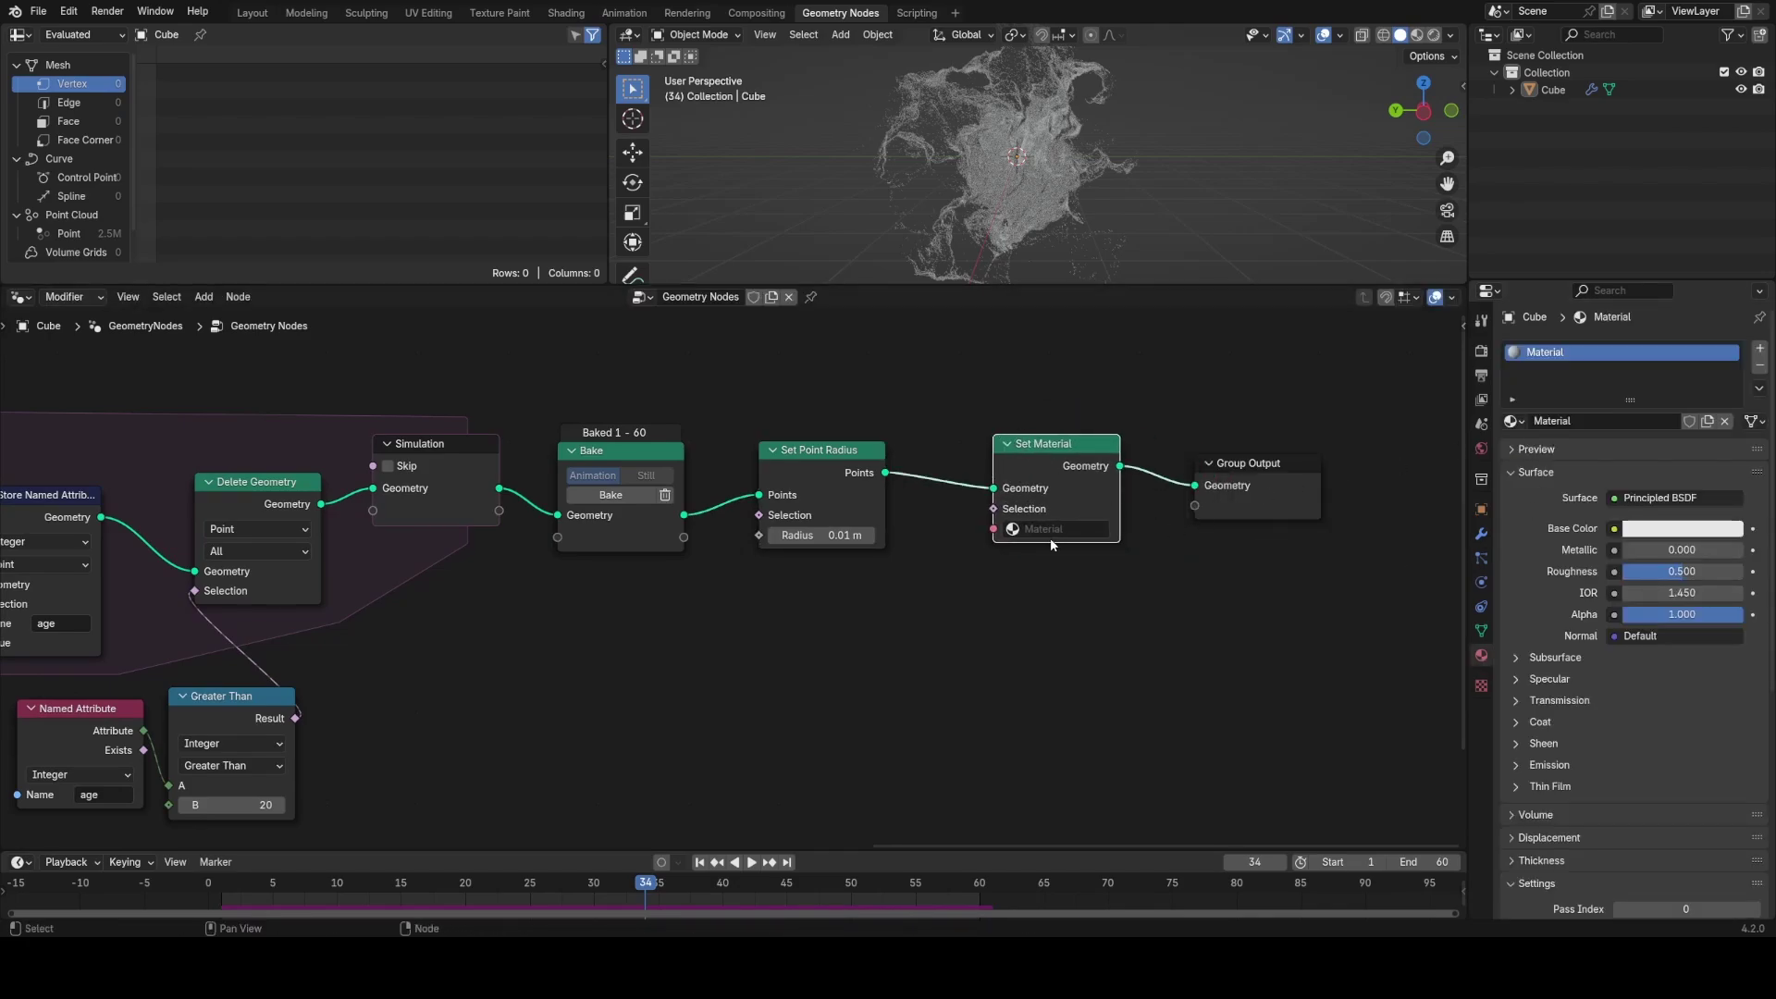
left_click(1570, 425)
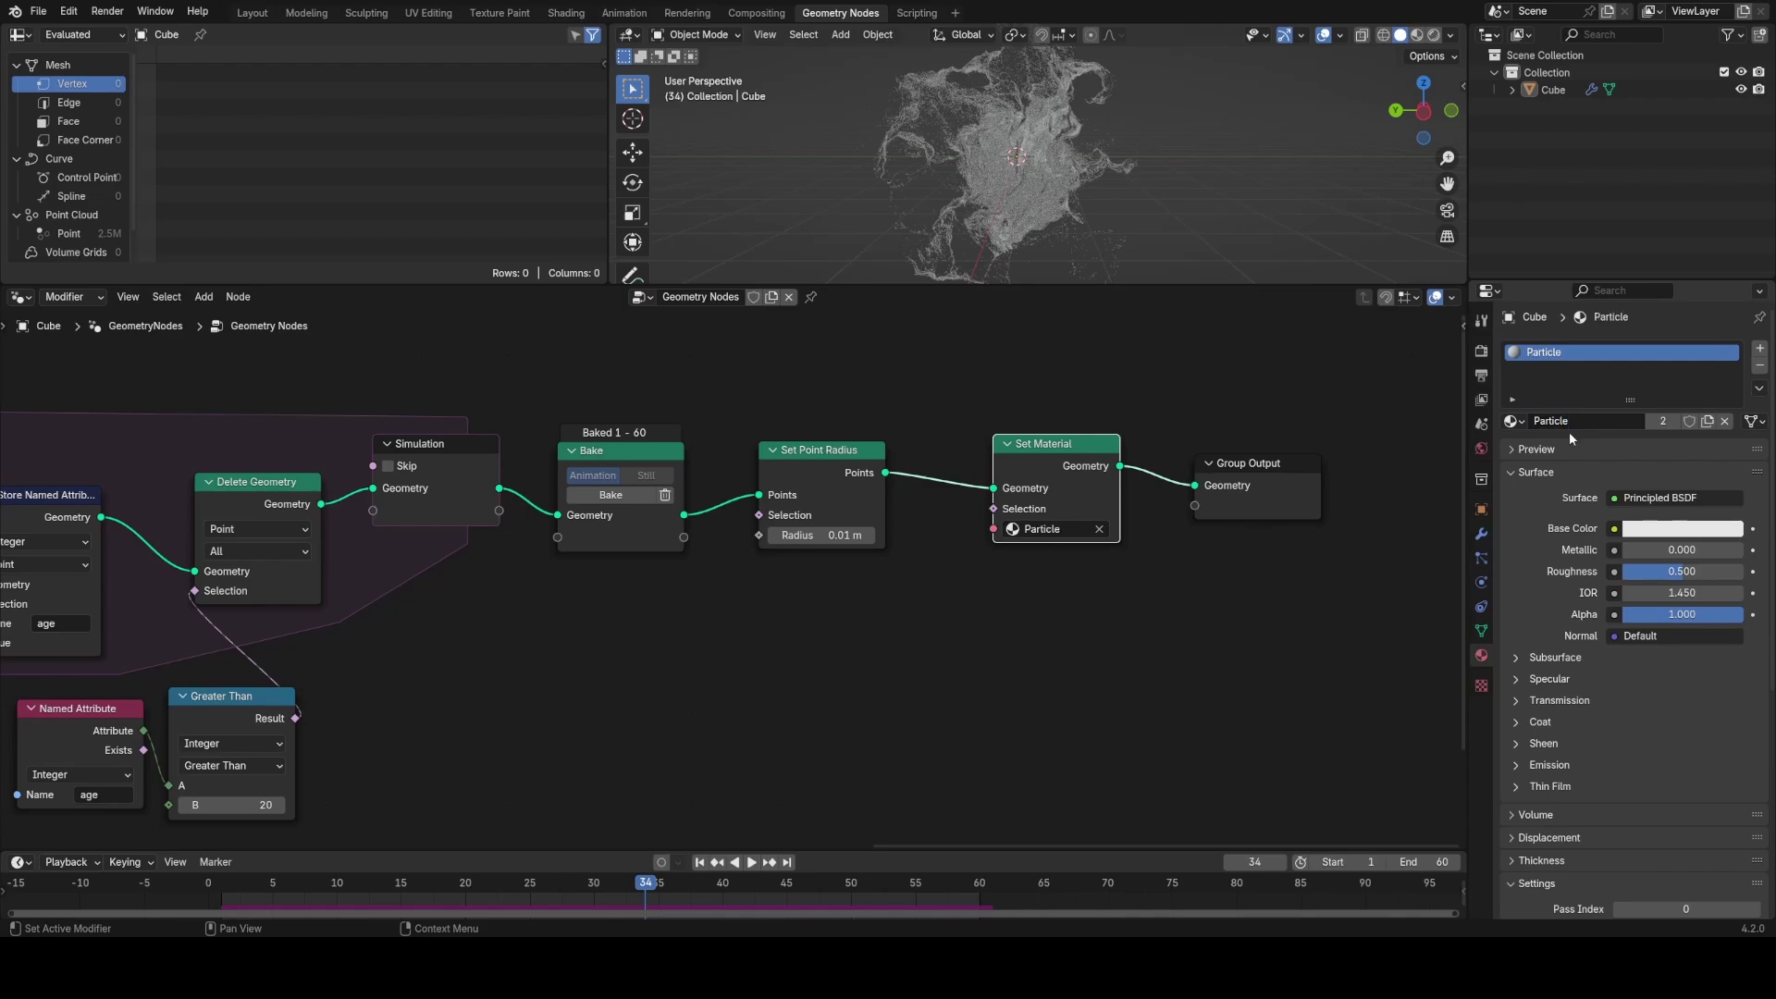
Step: Switch to the Layout workspace, display the particles in Rendered viewport shading and check the render engine settings
left_click(251, 13)
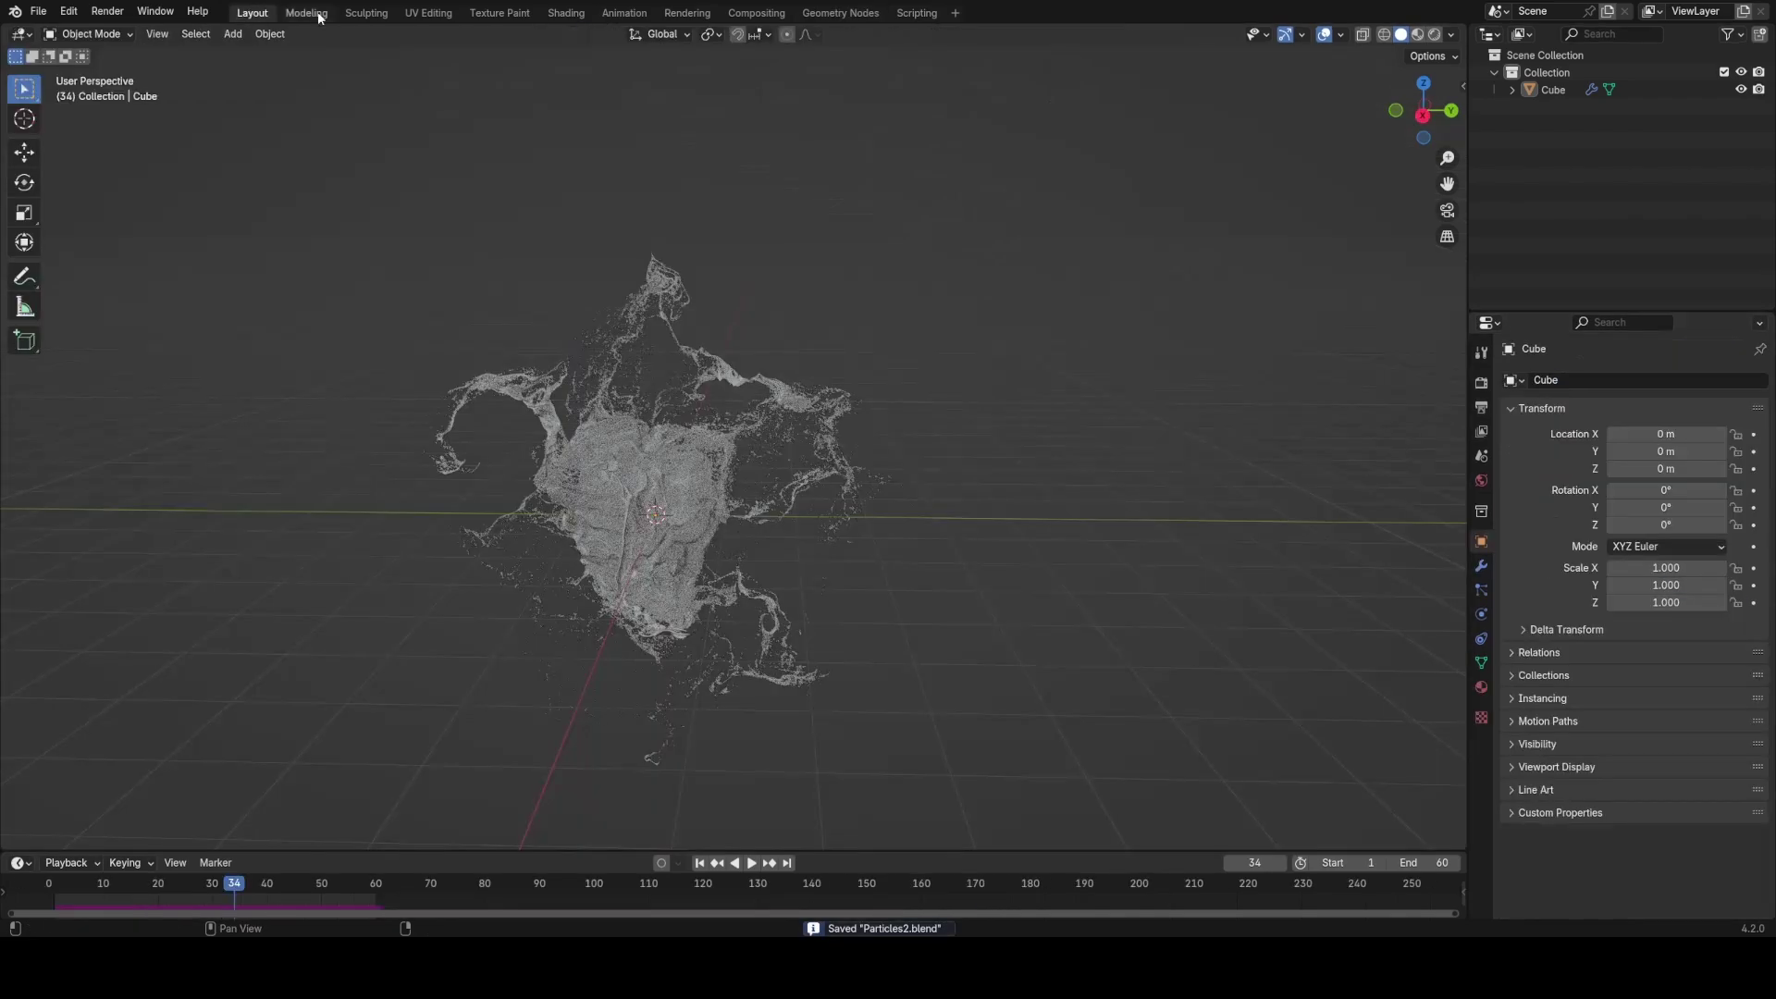
middle_click_drag(888, 383, 969, 326, "shift")
scroll(1073, 368, "up", 1)
left_click(1482, 689)
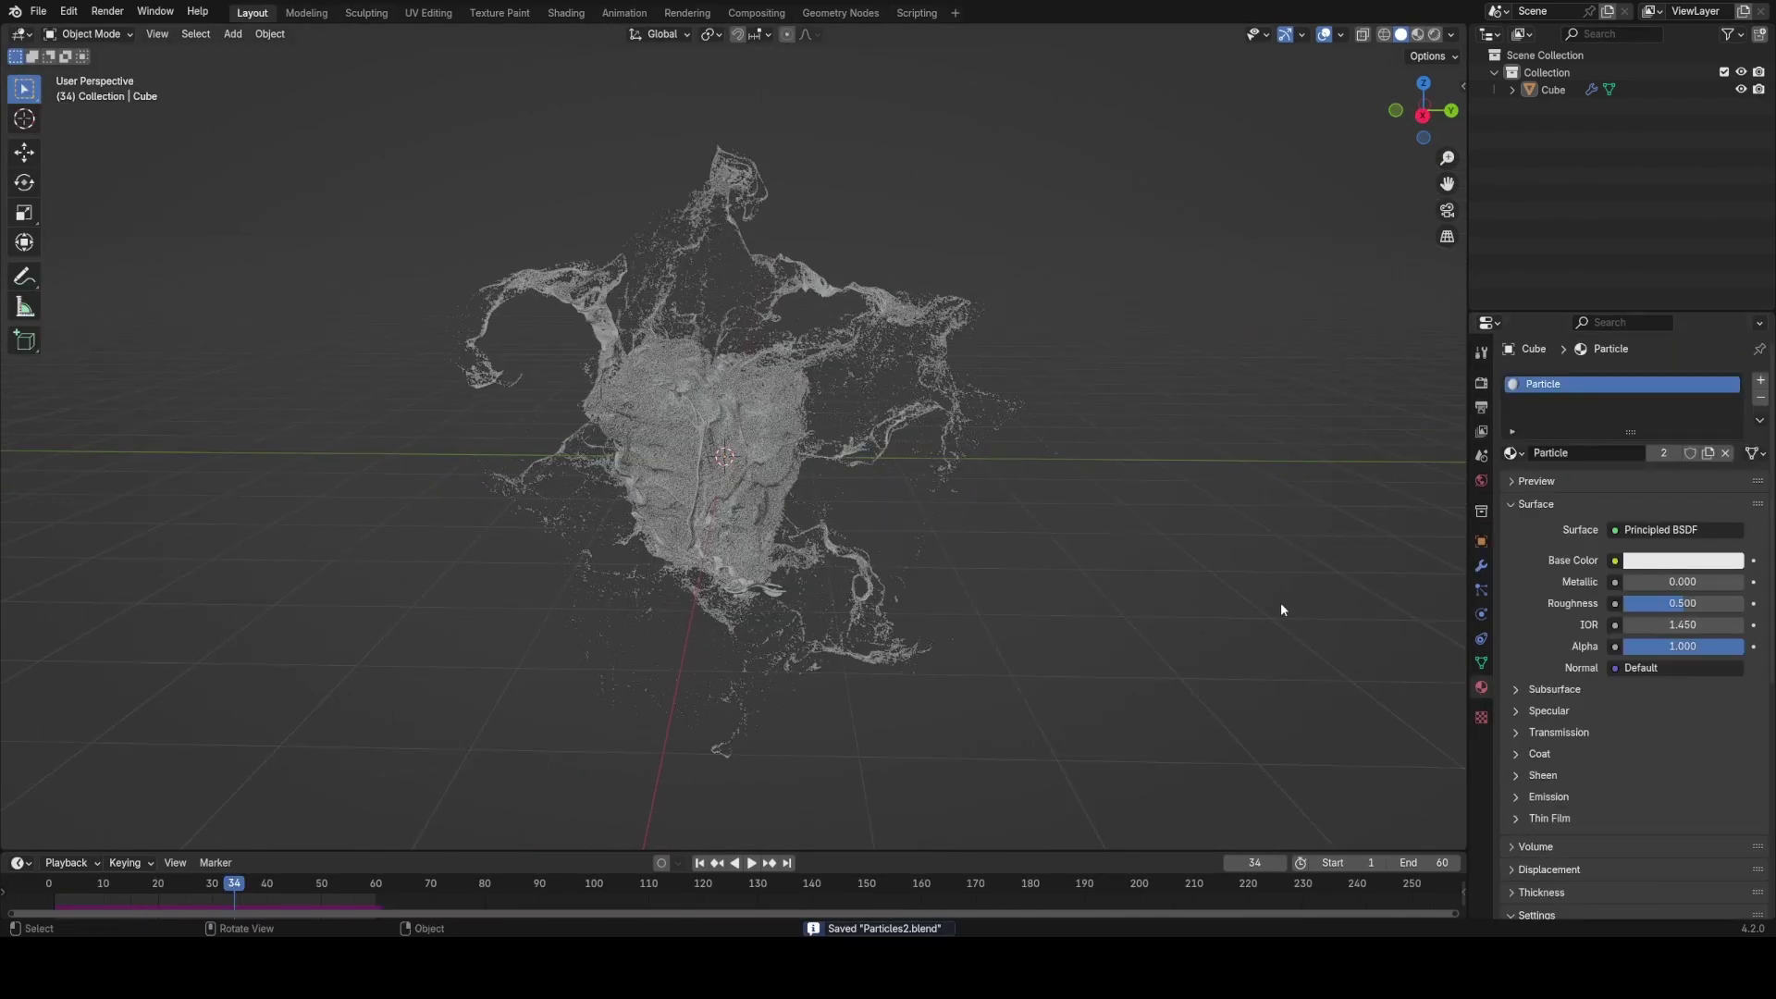
middle_click_drag(1280, 603, 898, 548)
key("z")
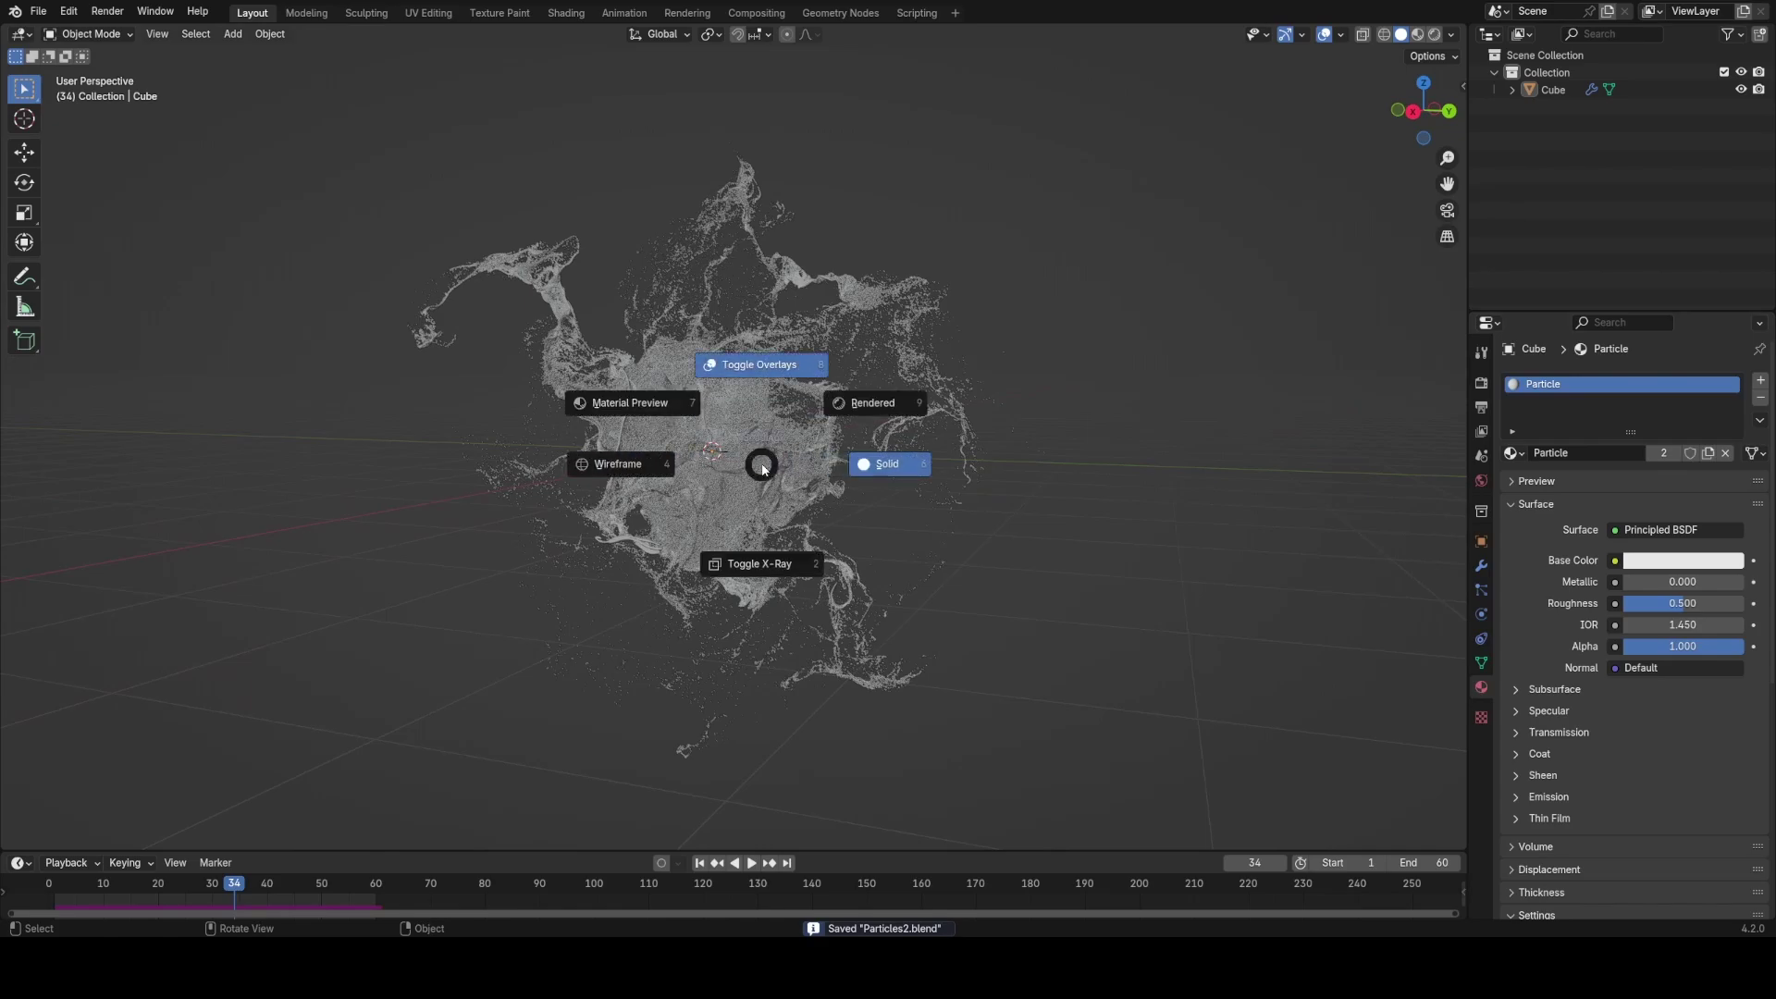
left_click(864, 402)
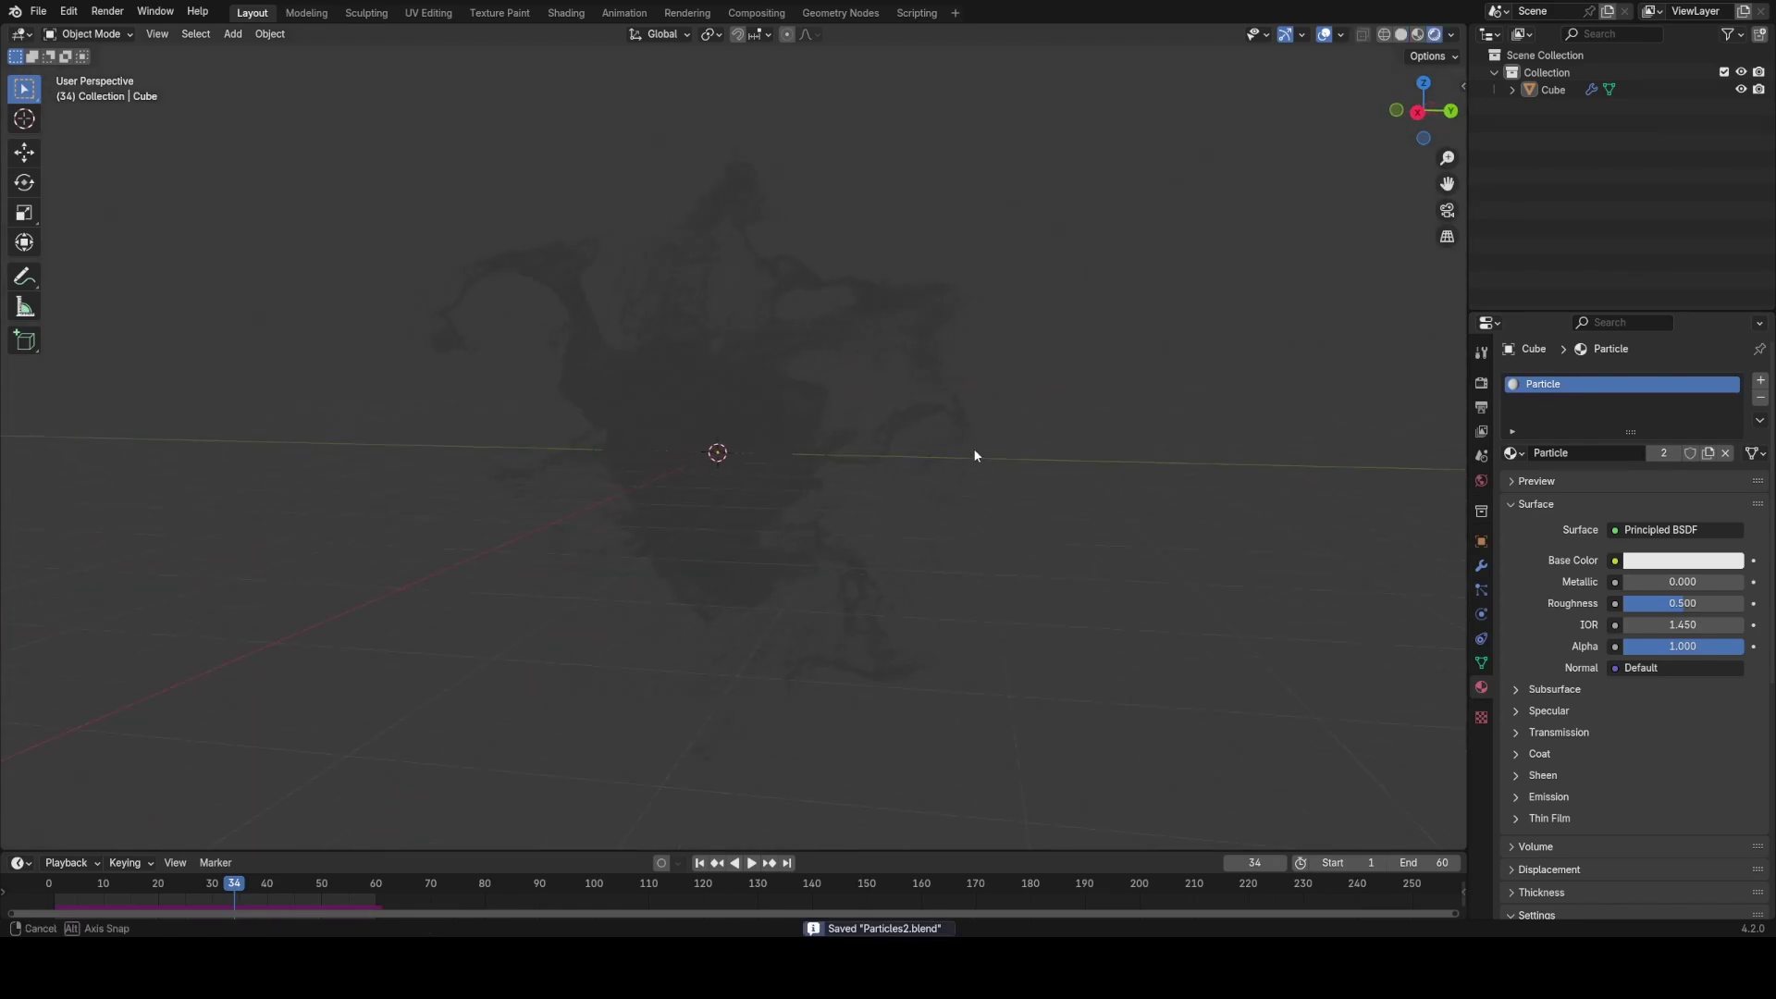
left_click(1481, 384)
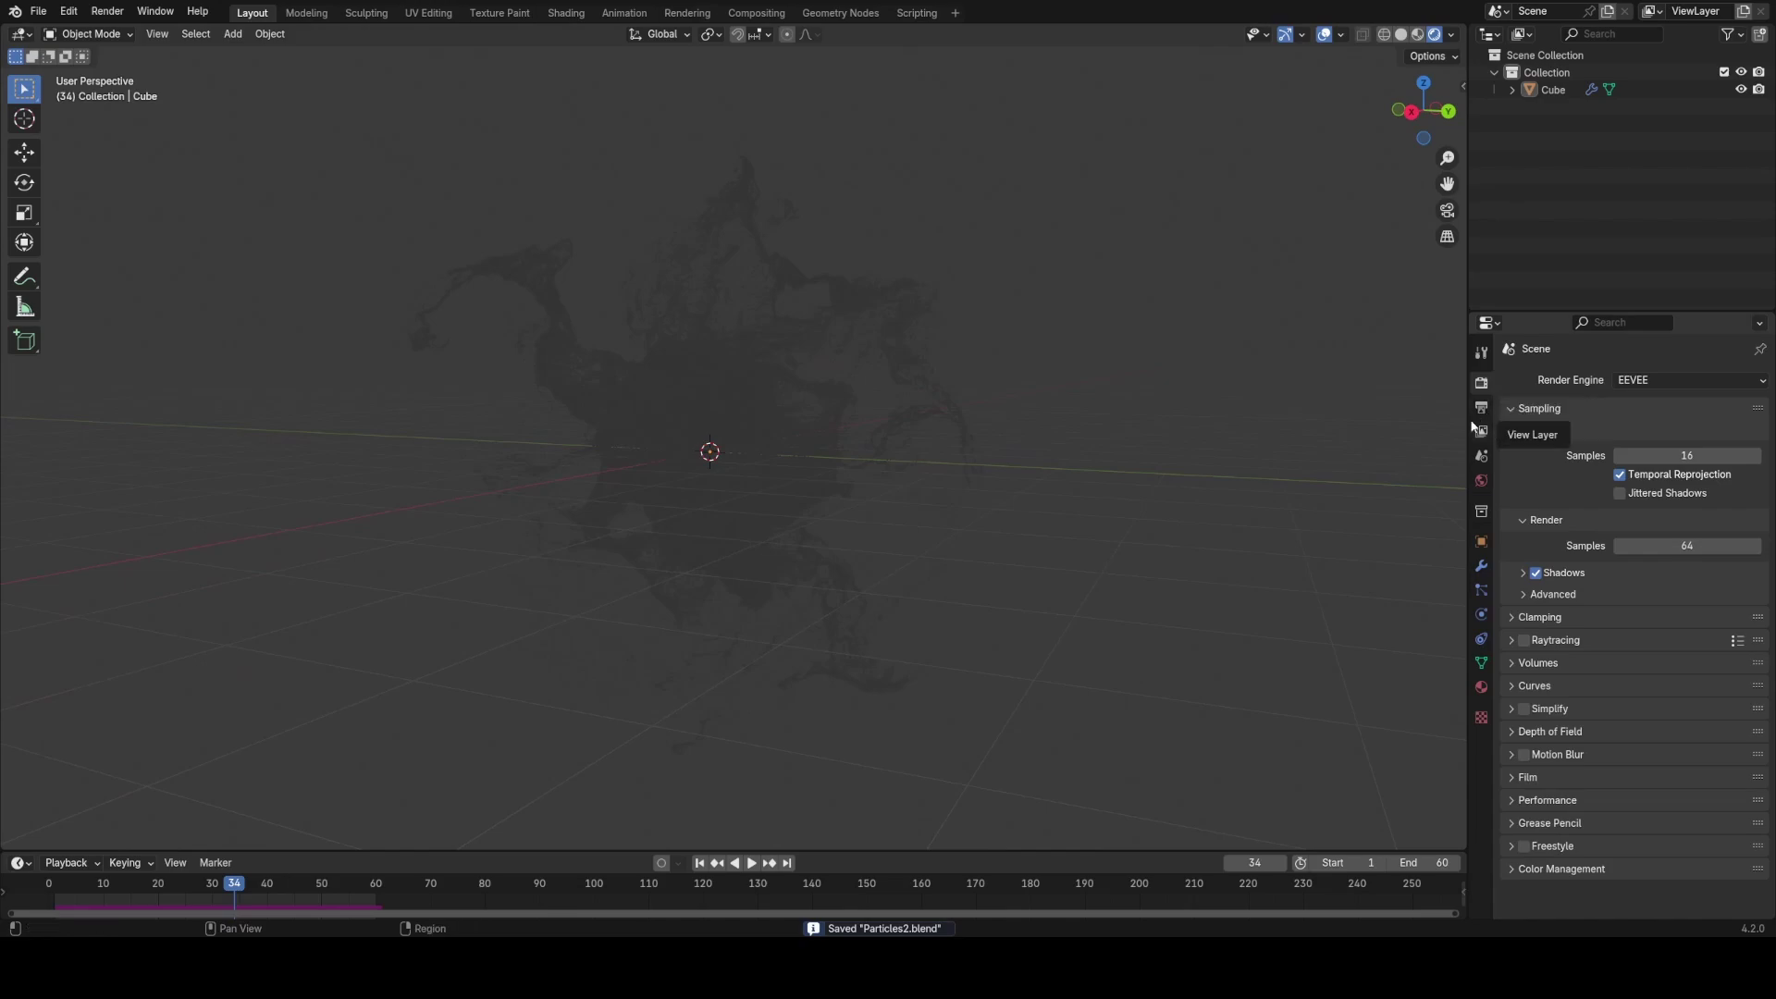
middle_click_drag(1058, 498, 1313, 491)
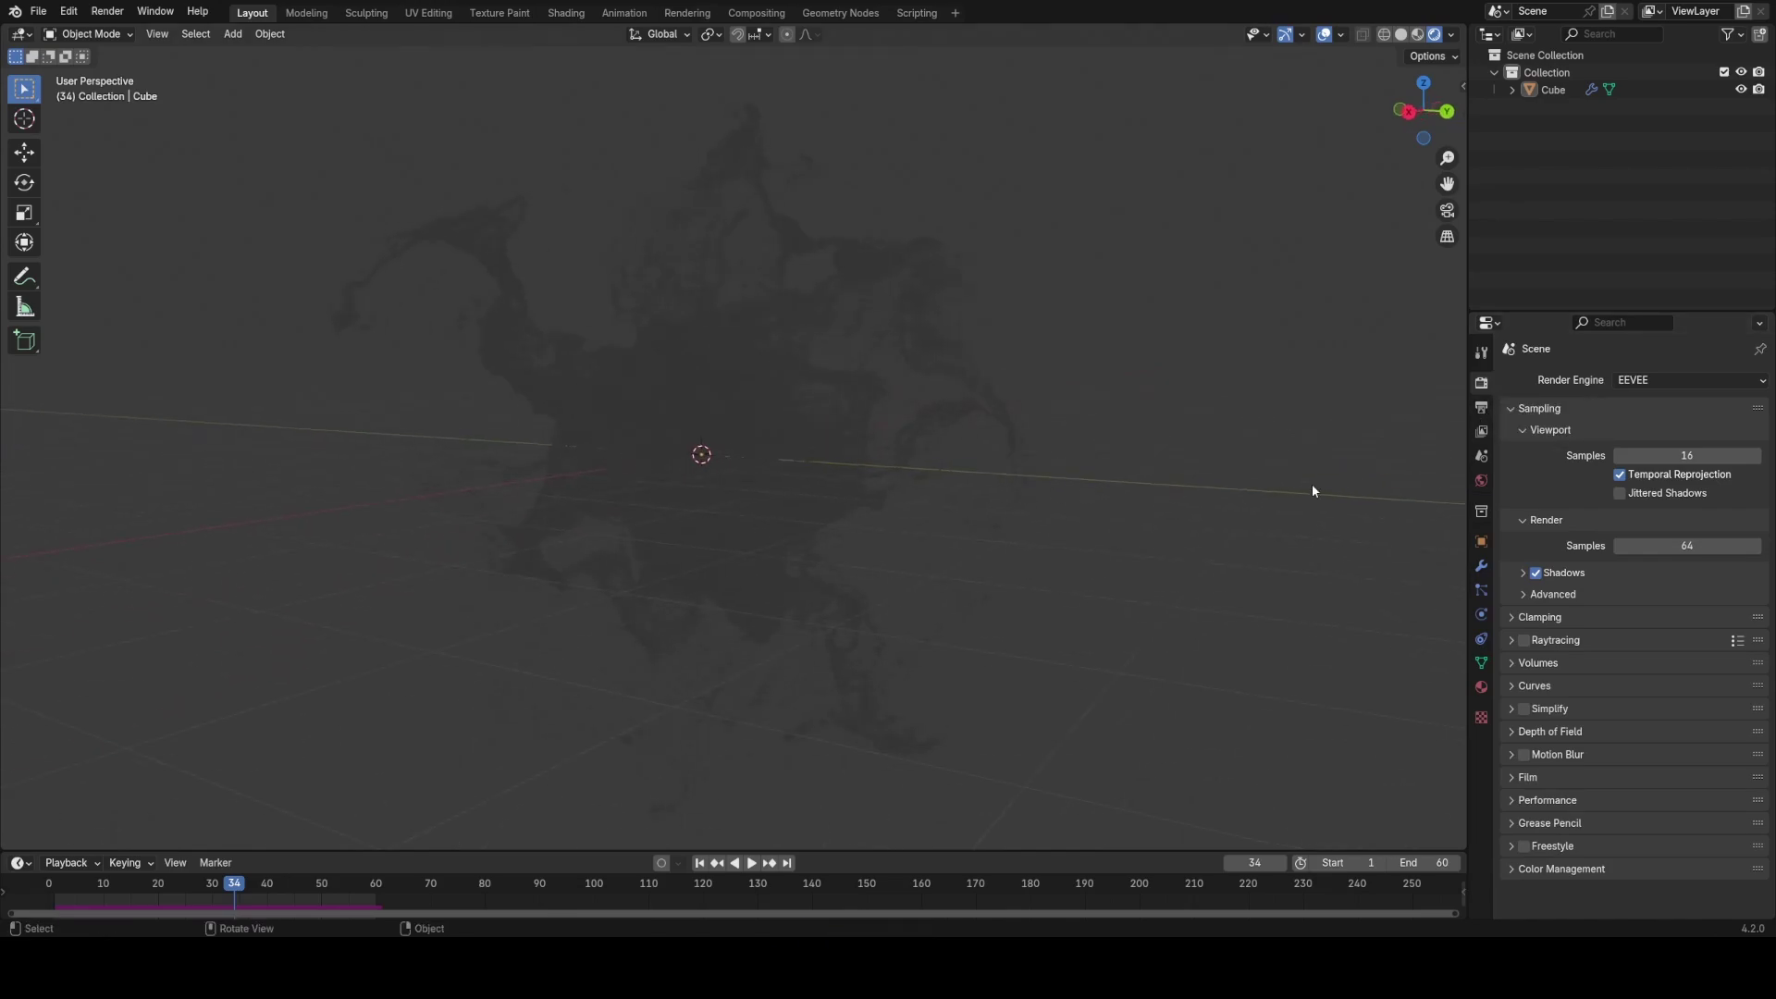
Step: Set the Particle material's emission strength to 1
left_click(1480, 568)
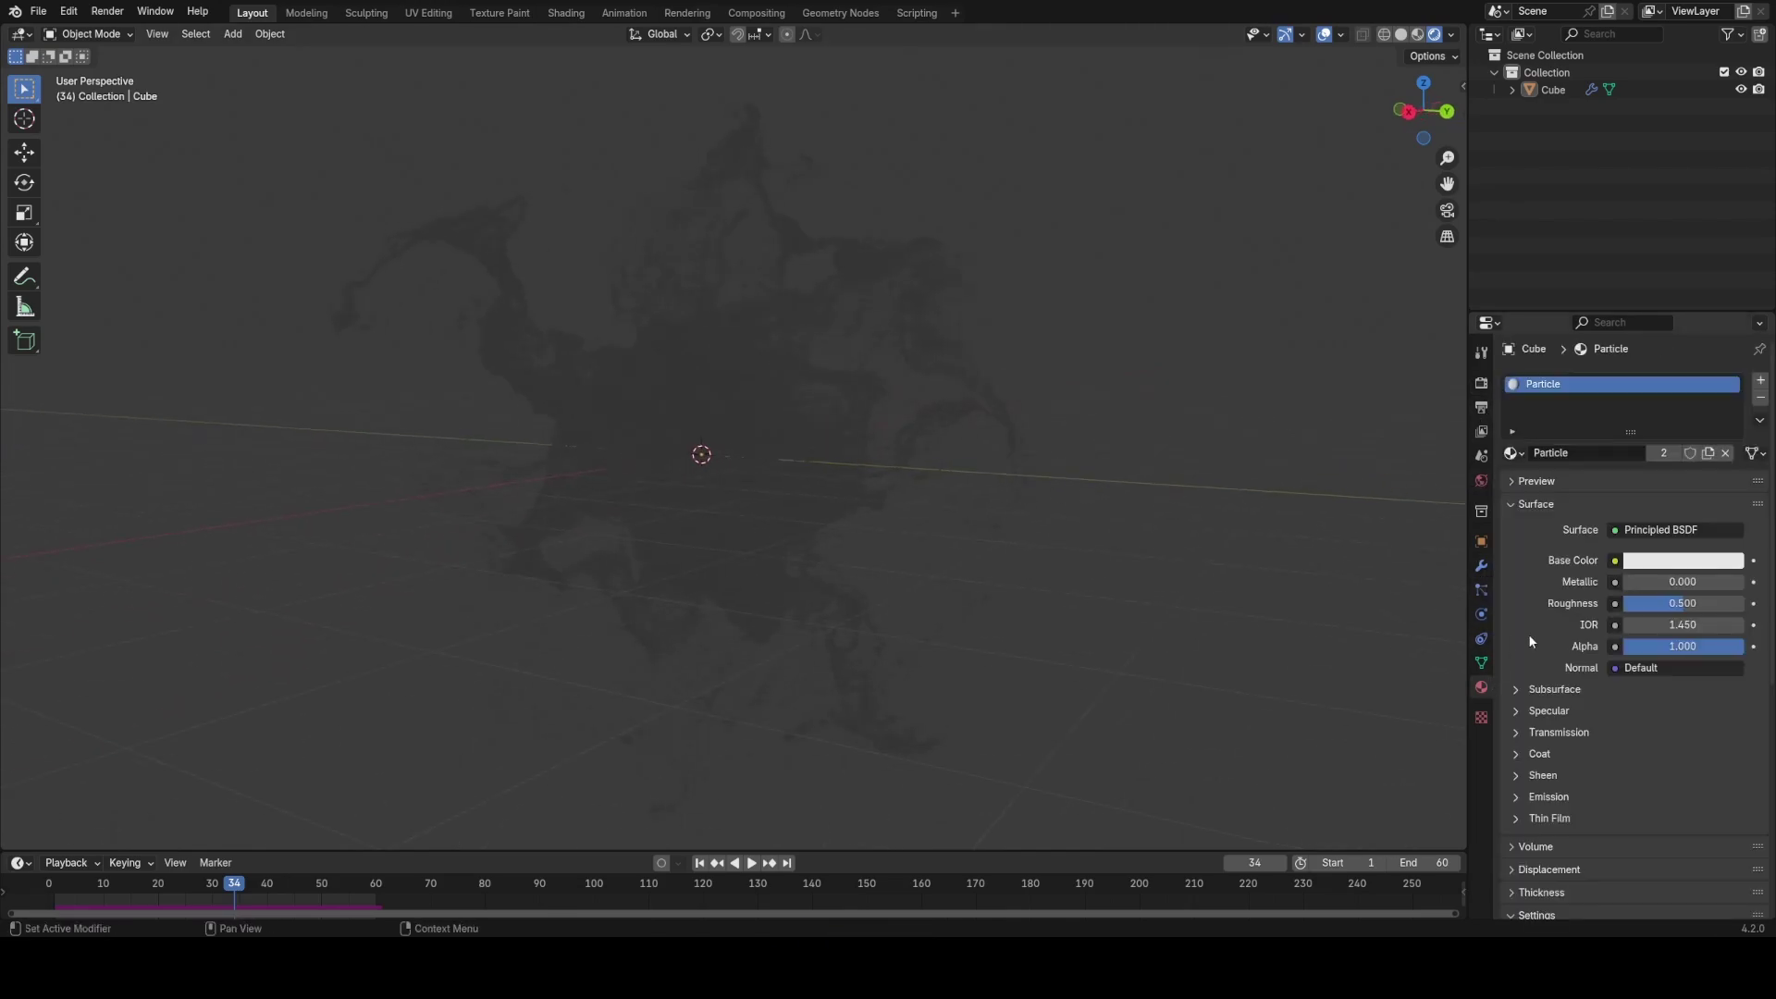
left_click(1545, 796)
type("1")
key("Return")
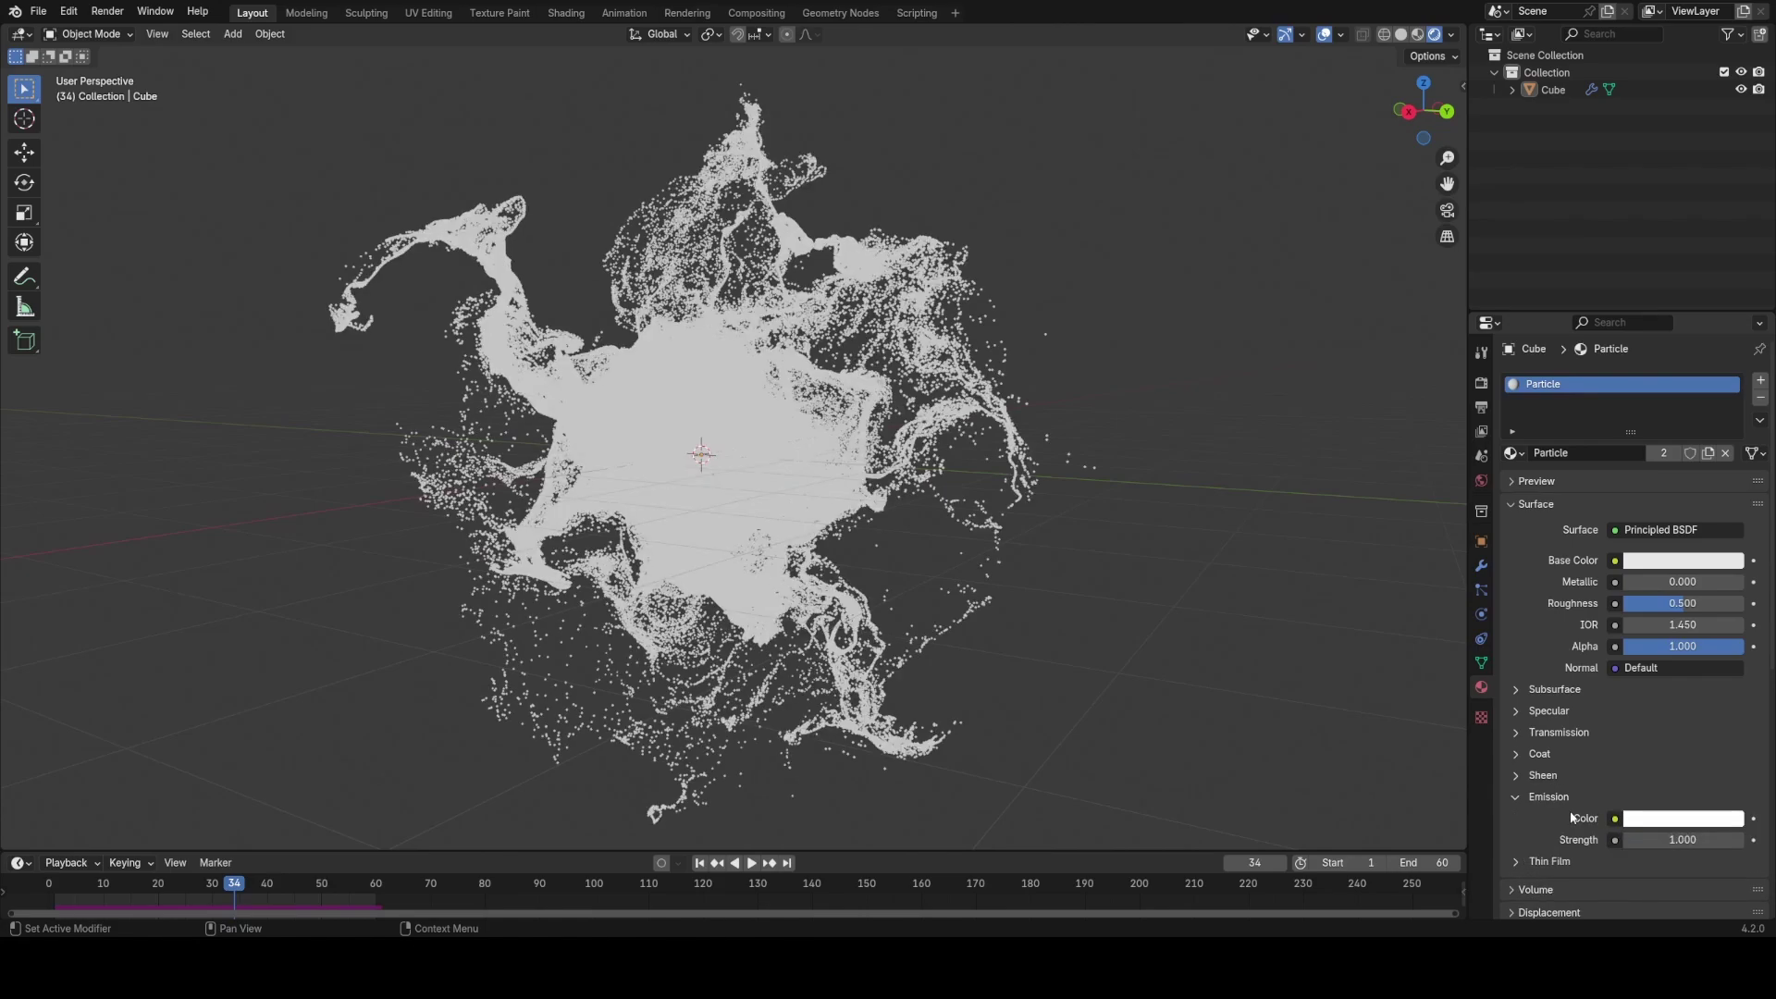
Step: Change the Particle material's emission color to light blue and save the file
left_click(1663, 818)
left_click_drag(1644, 594, 1656, 585)
middle_click_drag(740, 500, 886, 456)
key("ctrl+s")
scroll(785, 500, "up", 3)
scroll(863, 411, "down", 1)
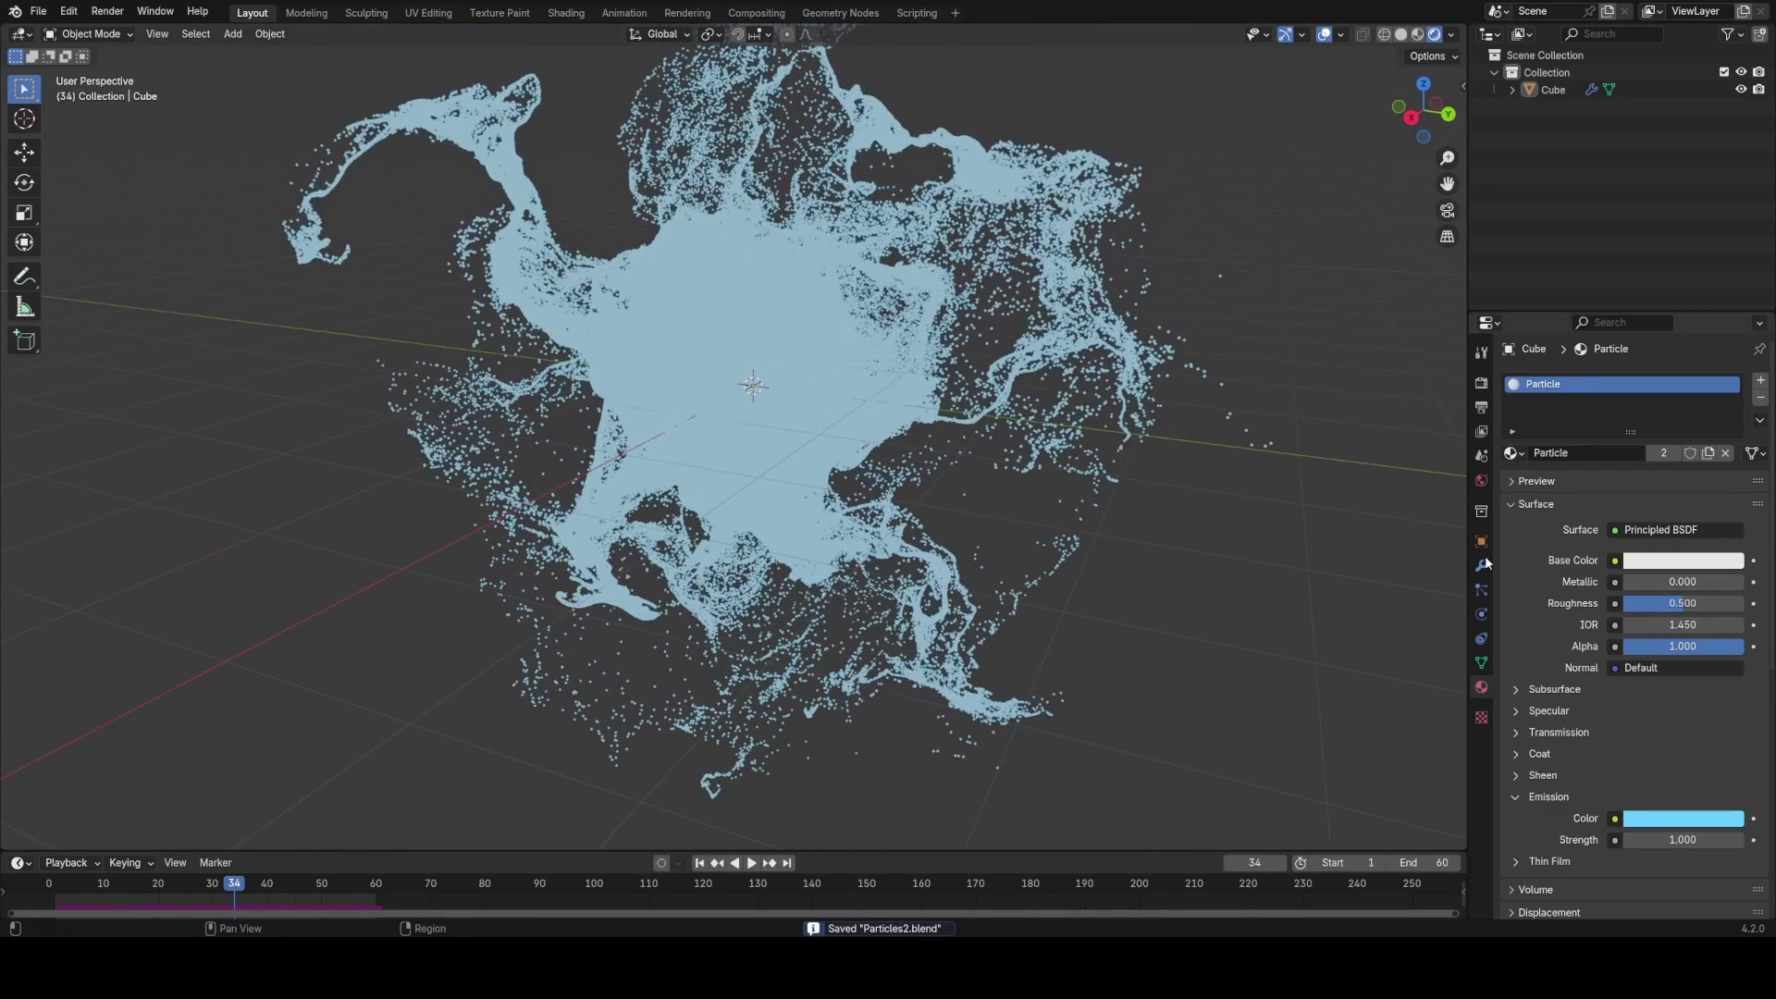
Step: Set the Particle material's alpha to 0.1 and its emission strength to 5
left_click(1699, 651)
type(".1")
key("Return")
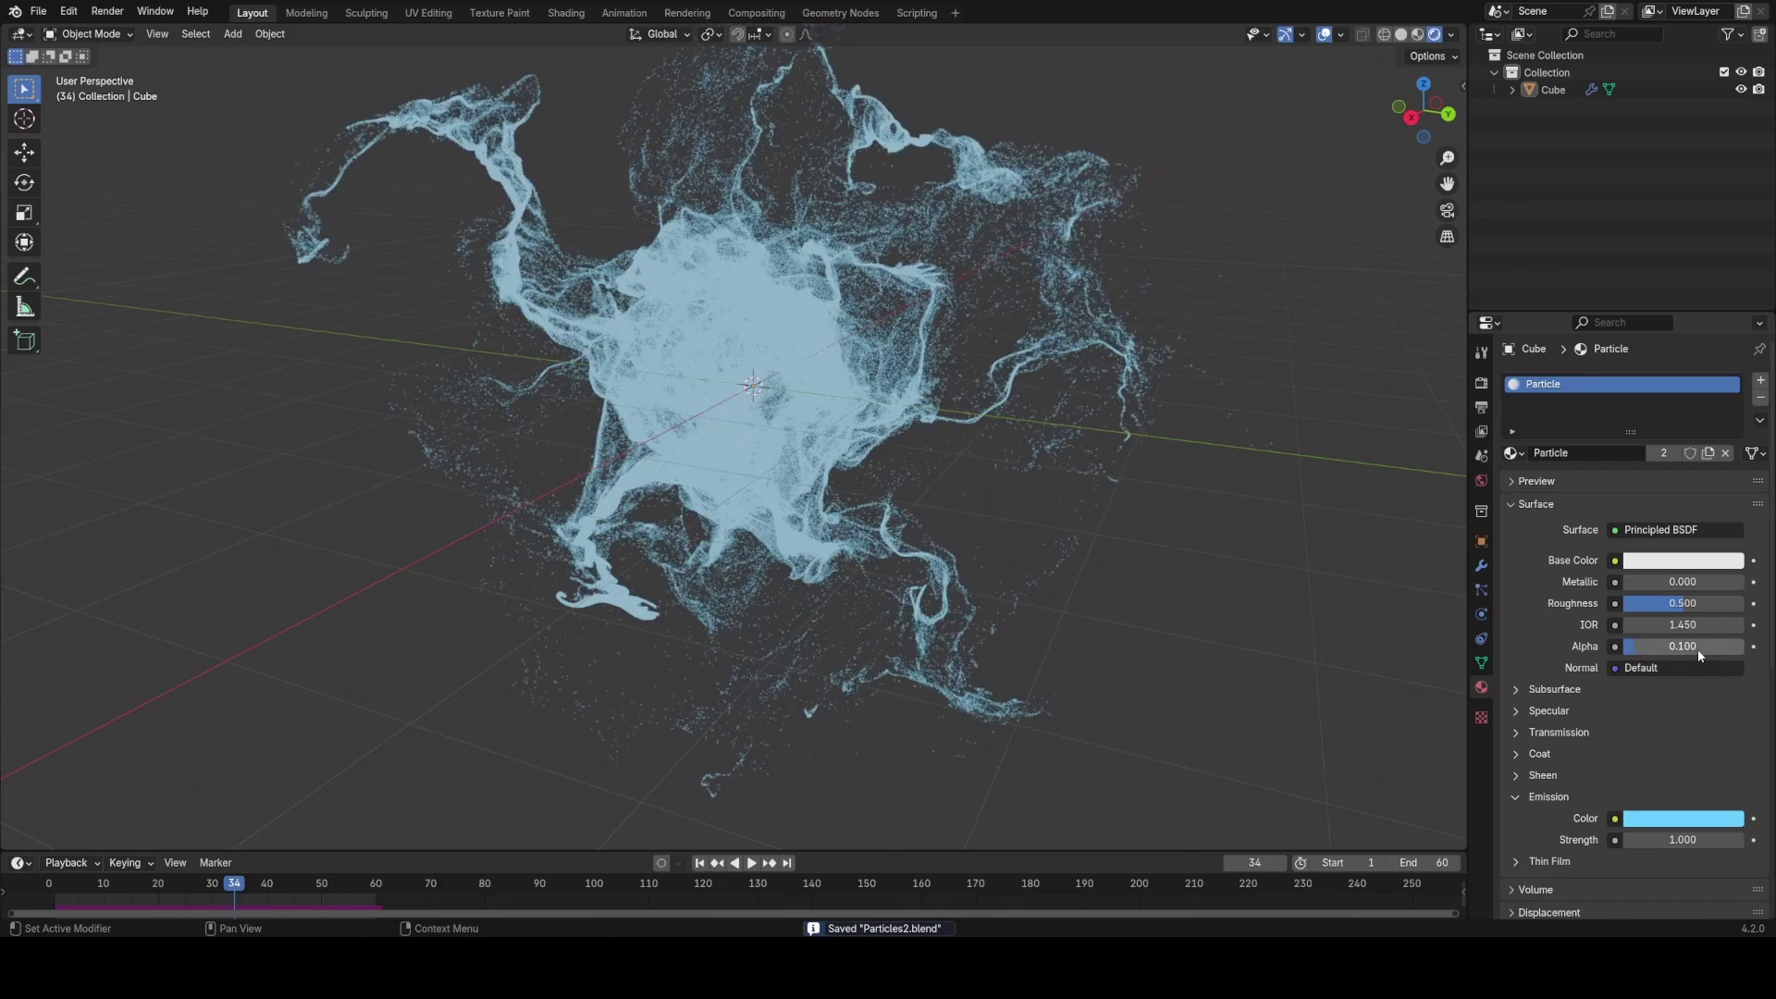
middle_click_drag(1179, 562, 1143, 537)
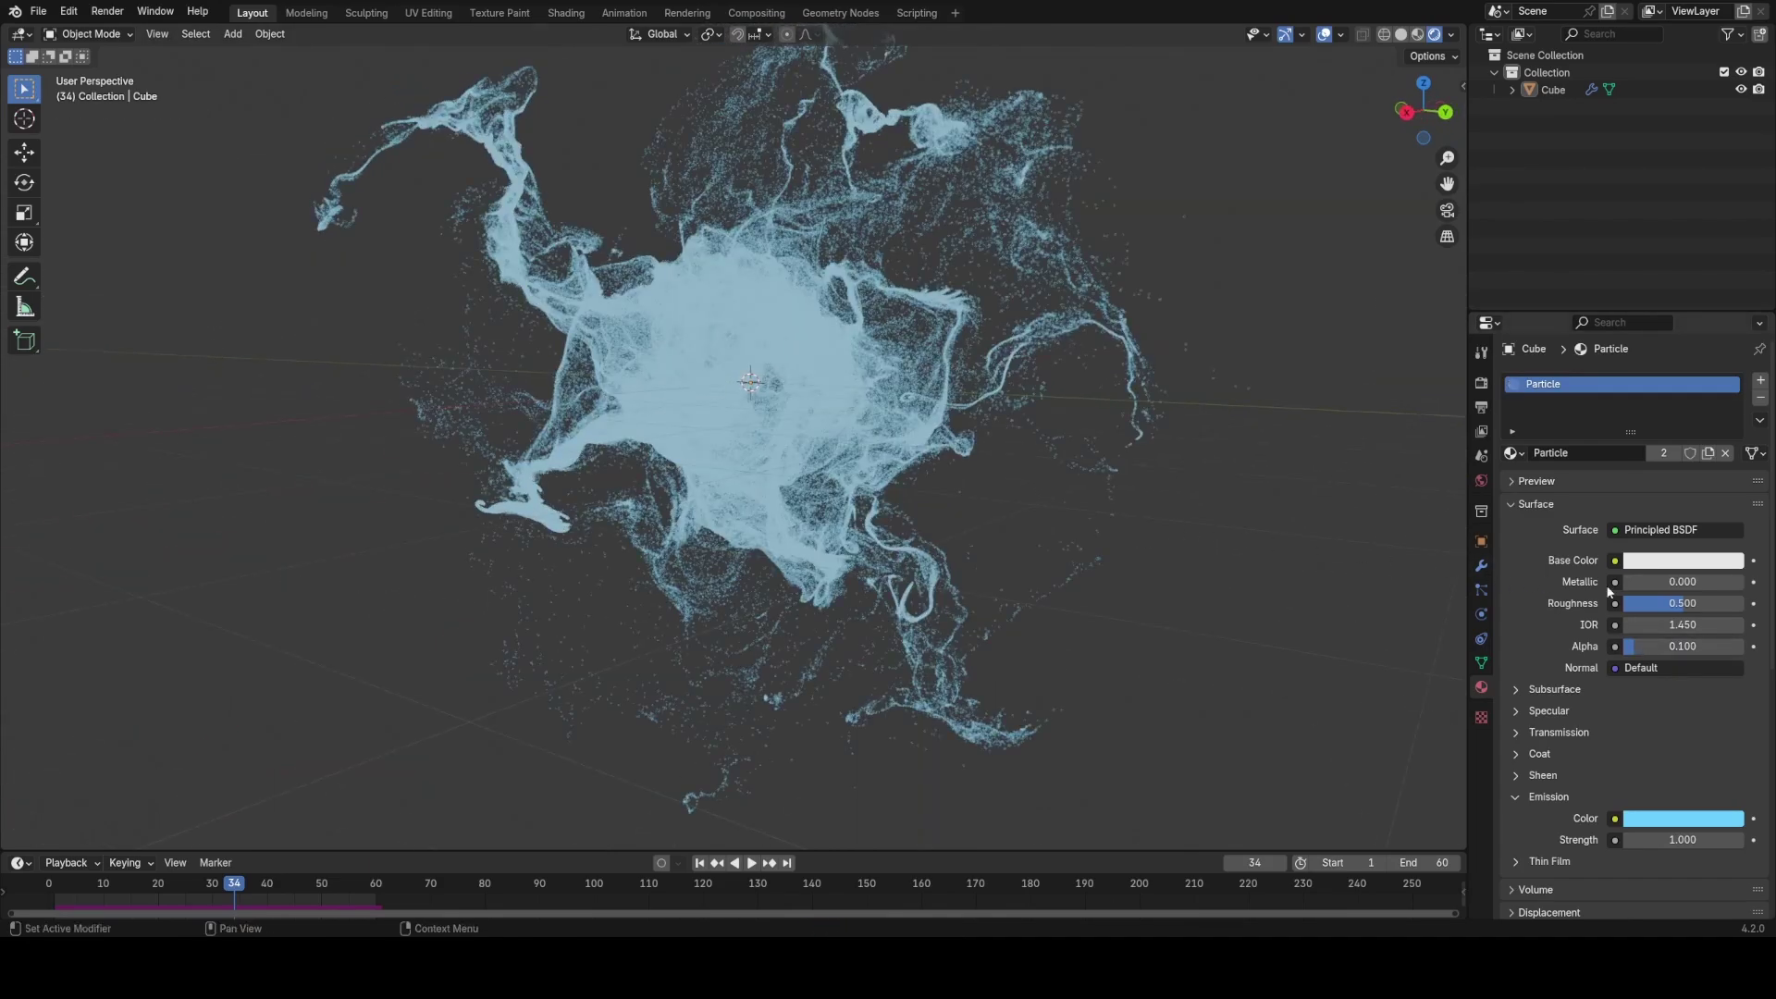
left_click(1695, 837)
type("5")
key("Return")
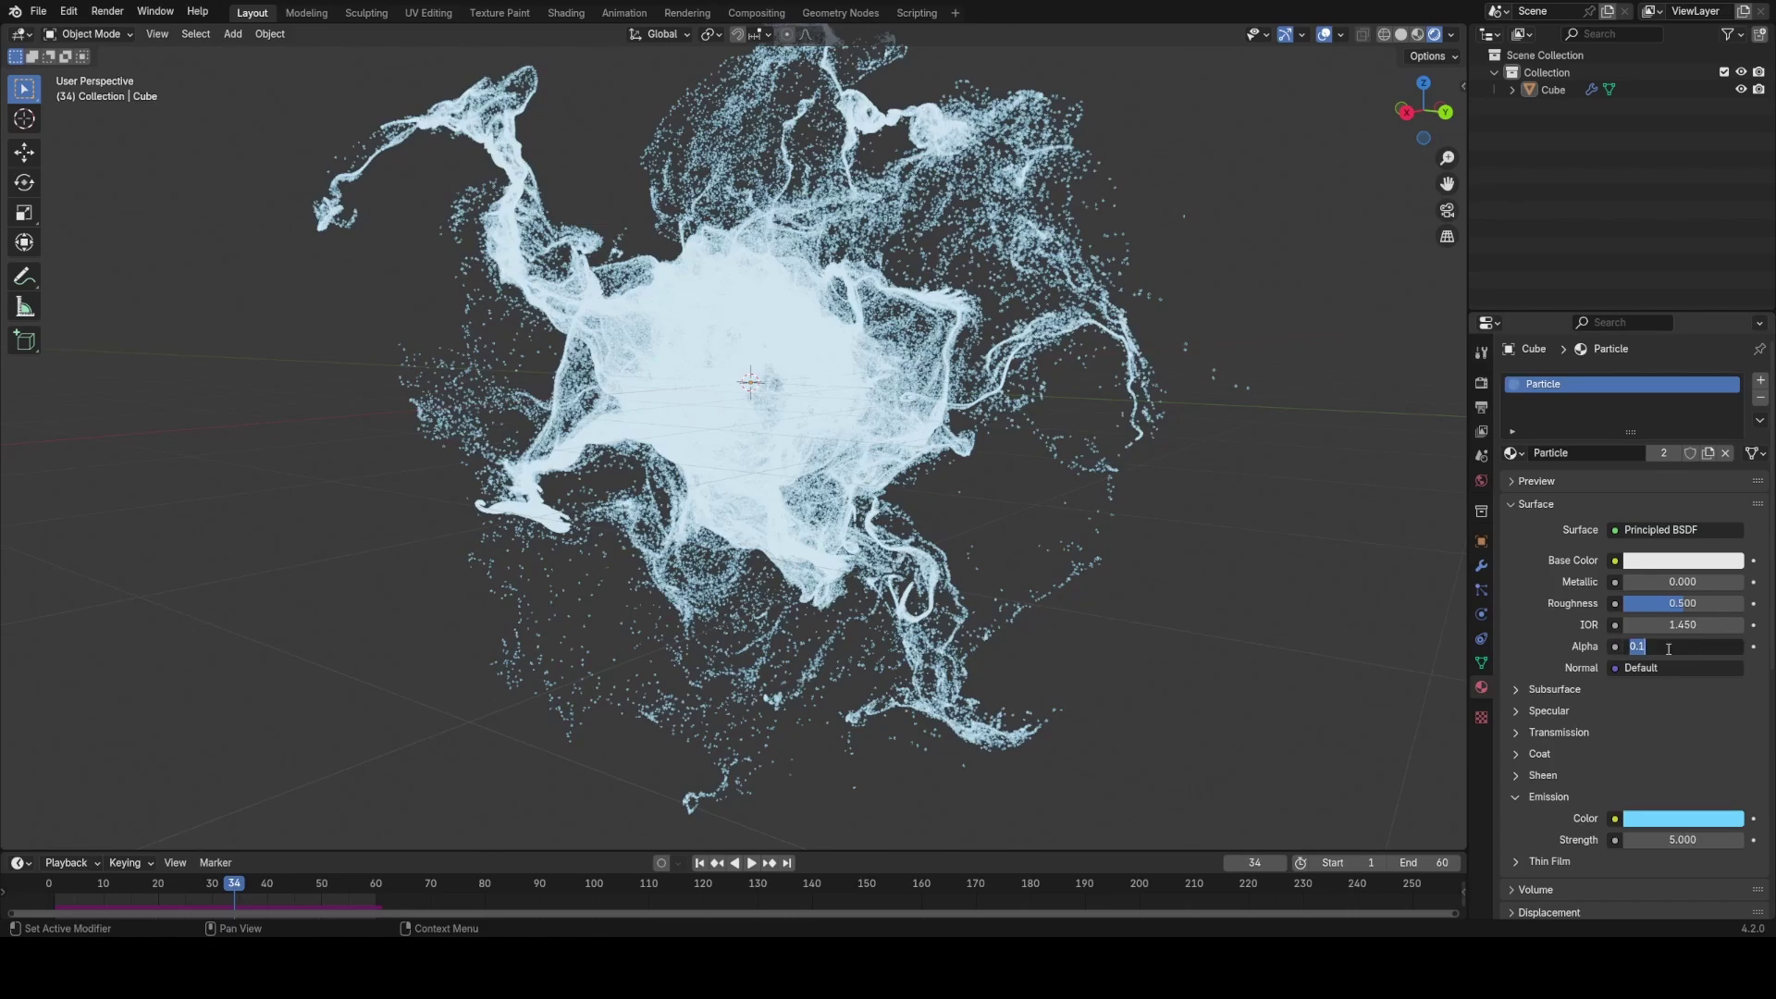
Step: Lower the Particle material's alpha to 0.01, save the file and inspect the glowing particles from several angles
key("Return")
middle_click_drag(958, 461, 1041, 490)
scroll(958, 464, "up", 1)
key("ctrl+s")
middle_click_drag(1126, 633, 925, 672)
scroll(921, 671, "down", 4)
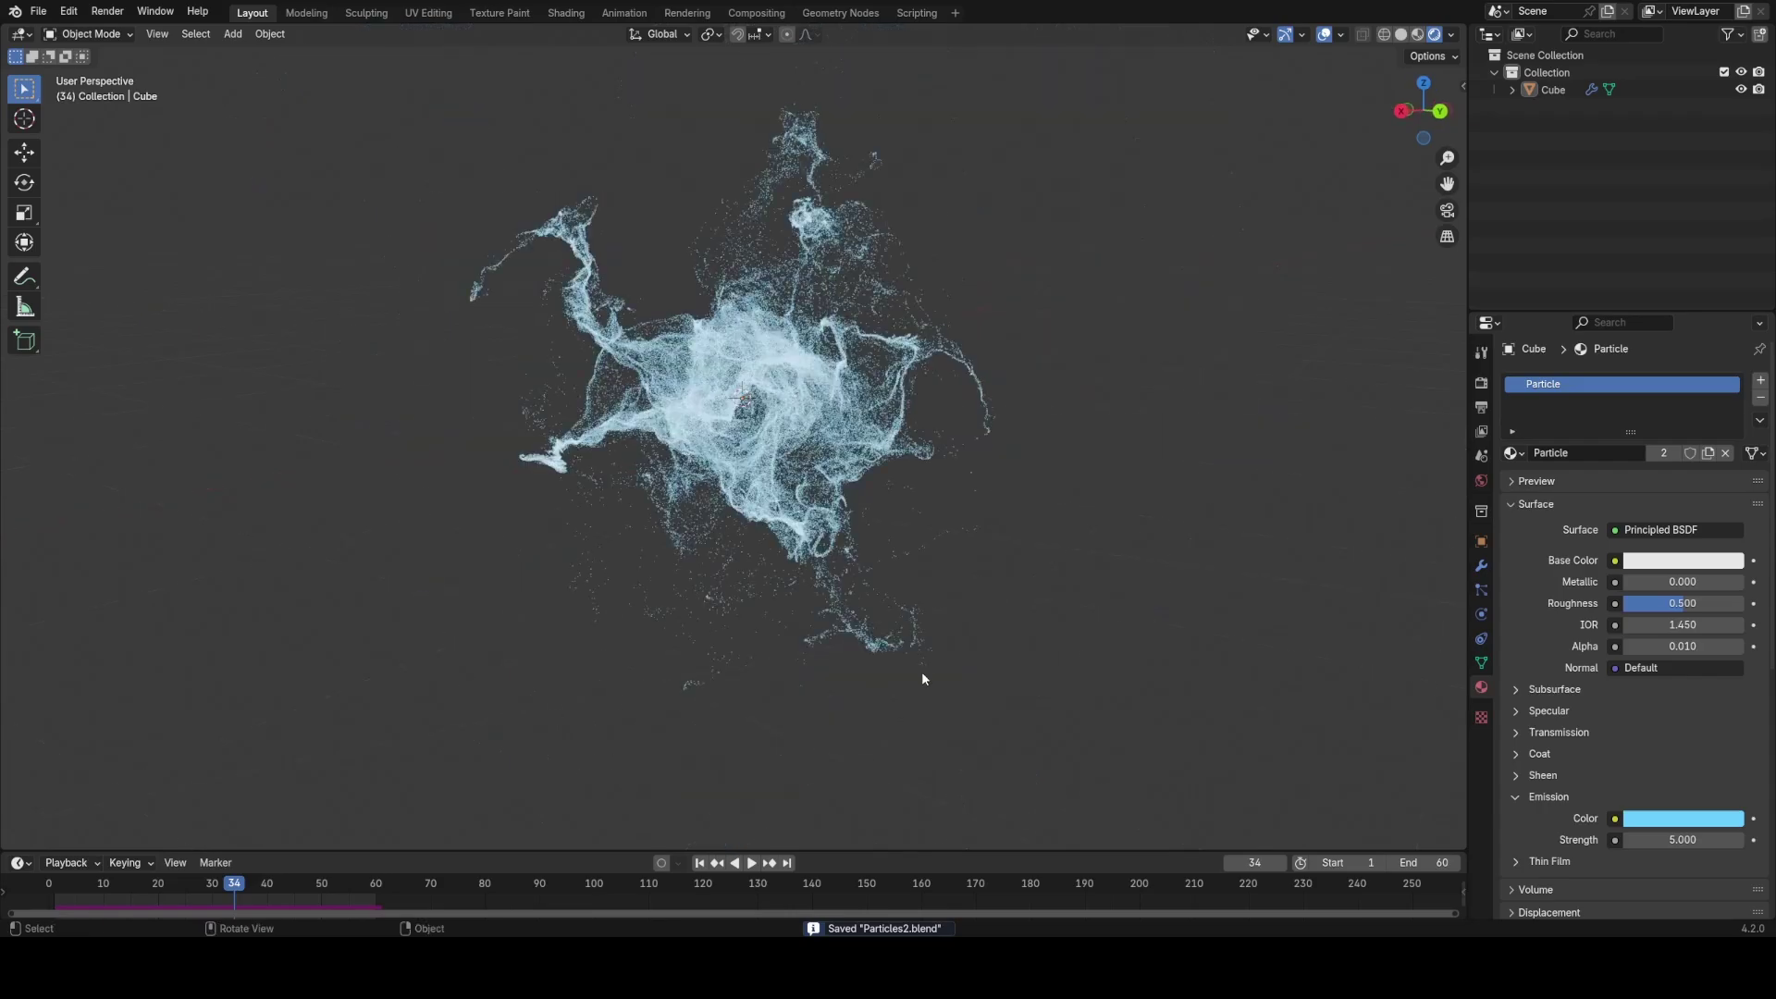
scroll(921, 669, "up", 4)
middle_click_drag(1003, 537, 880, 549)
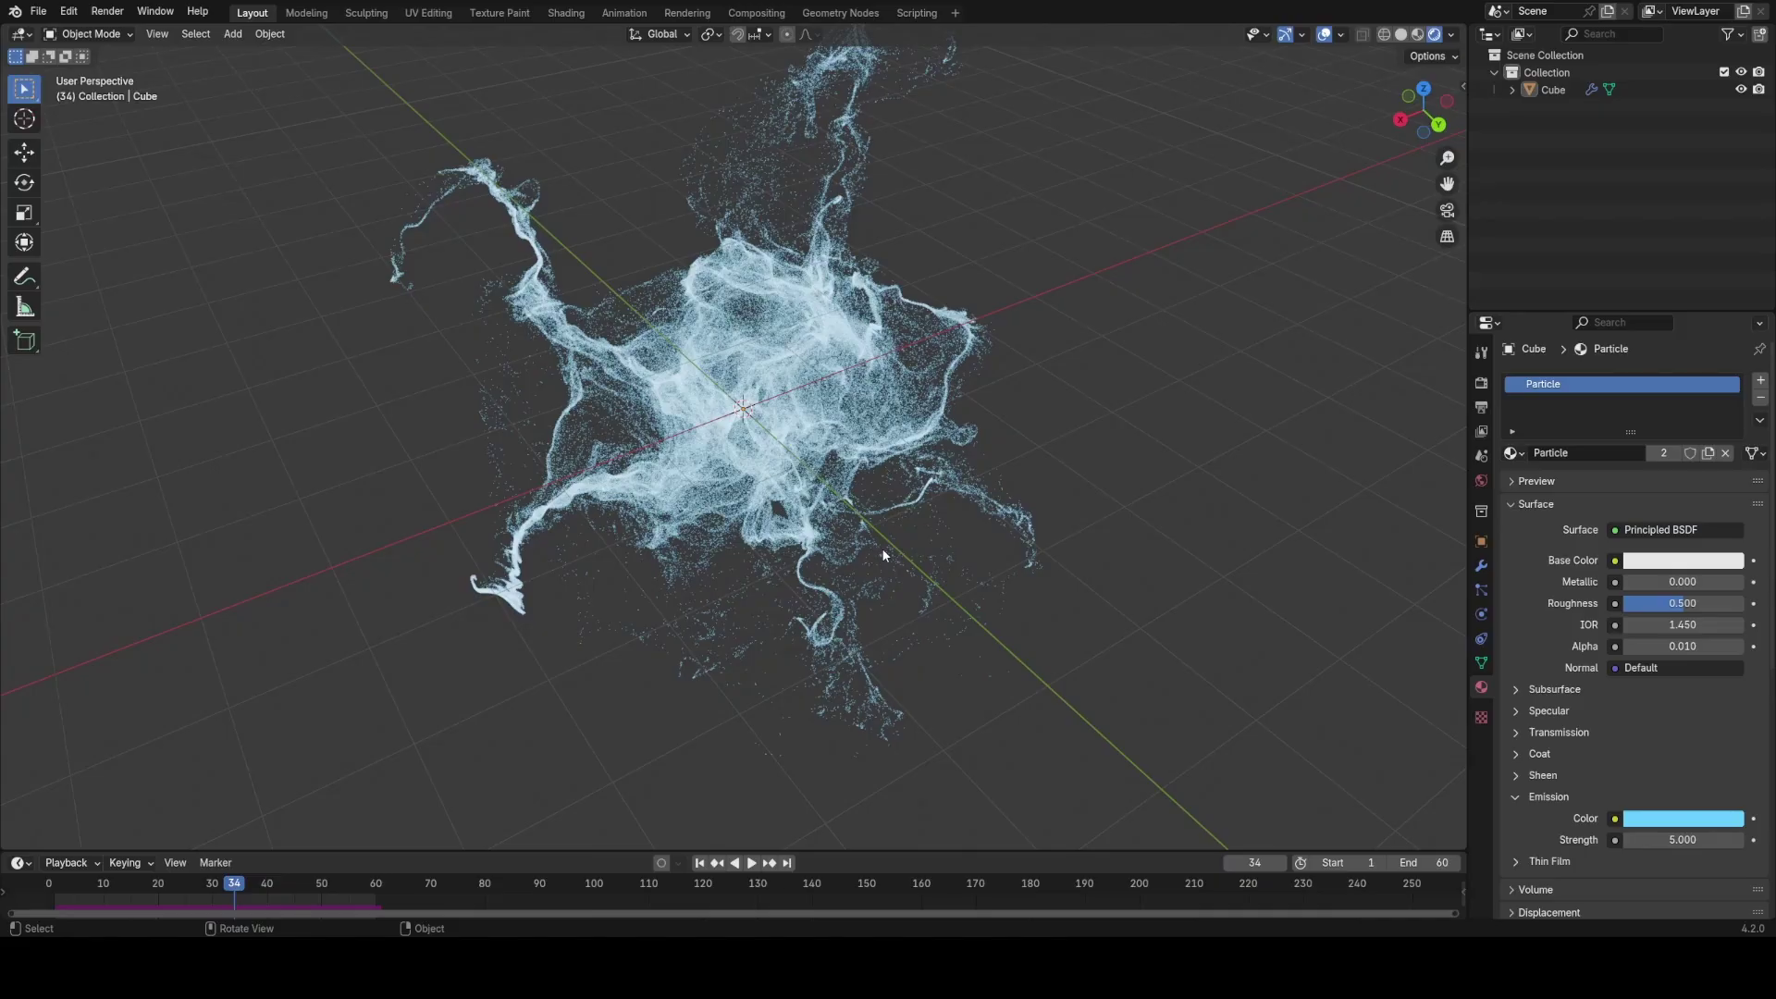
middle_click_drag(883, 554, 1037, 319)
key("ctrl+s")
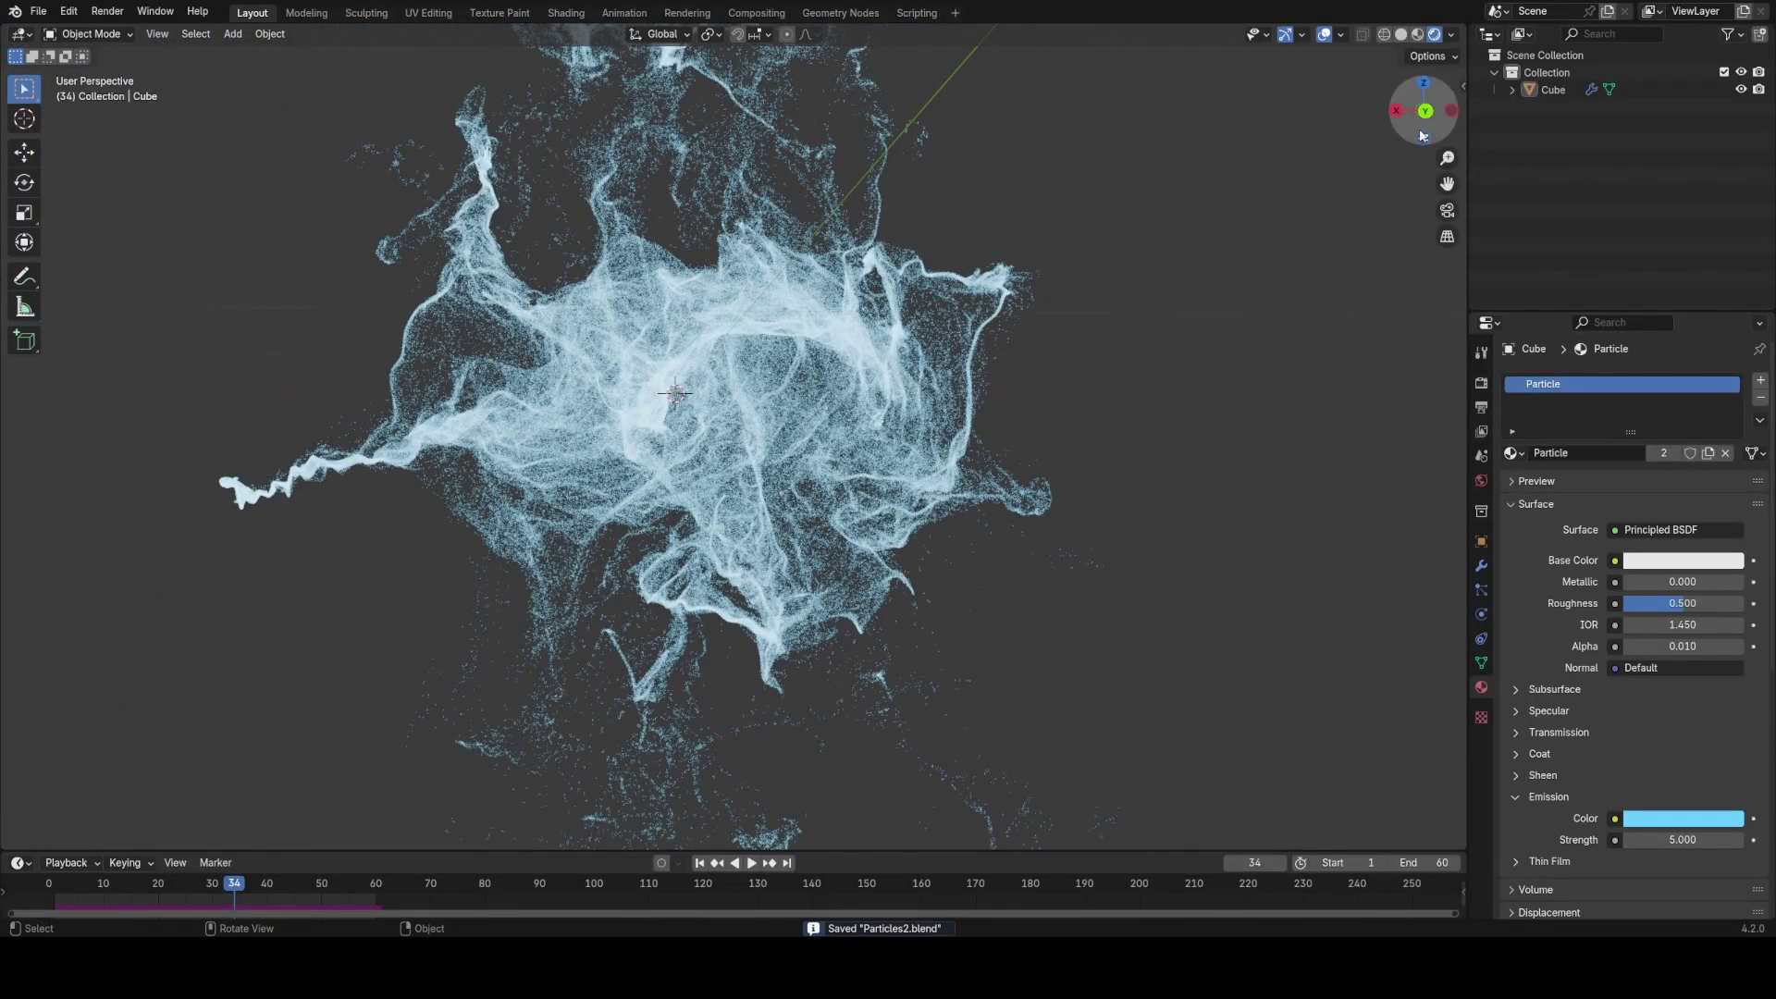
Step: In the Geometry Nodes workspace, add a Group Input node that exposes the Radius of the Set Point Radius node
left_click(811, 12)
middle_click_drag(602, 606, 947, 531)
scroll(947, 530, "down", 1)
left_click_drag(1089, 468, 964, 571)
type("in")
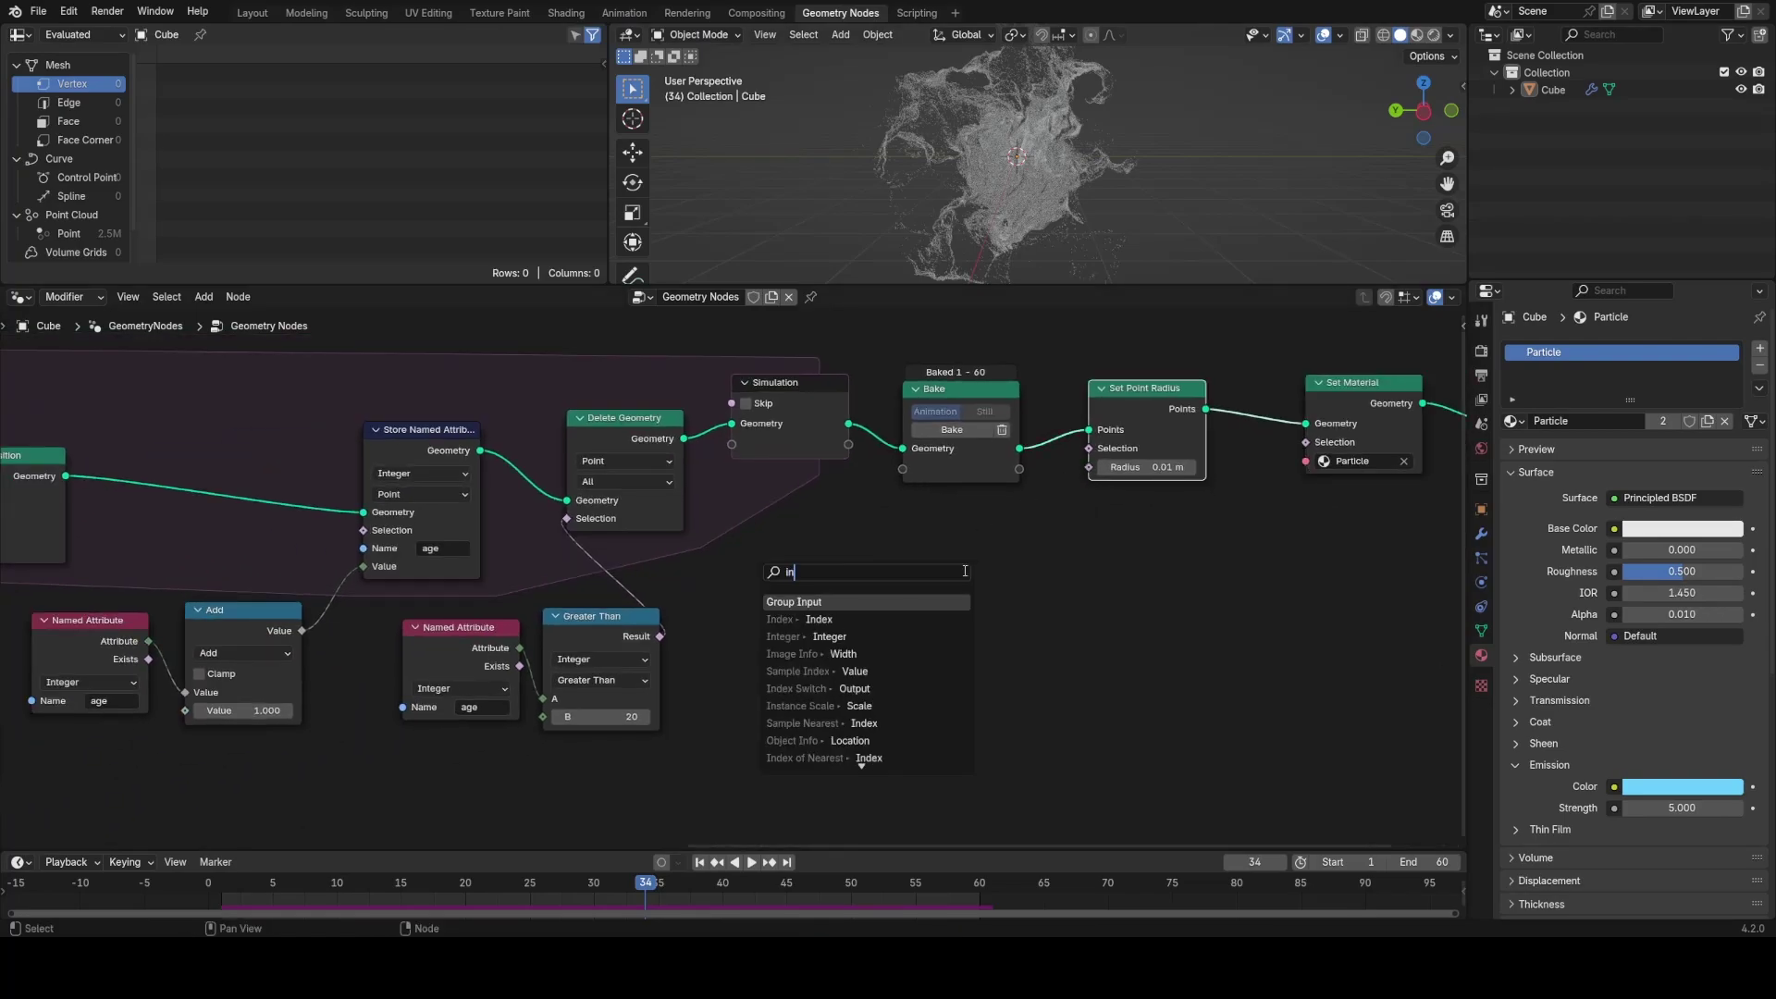
key("Return")
left_click(1004, 564)
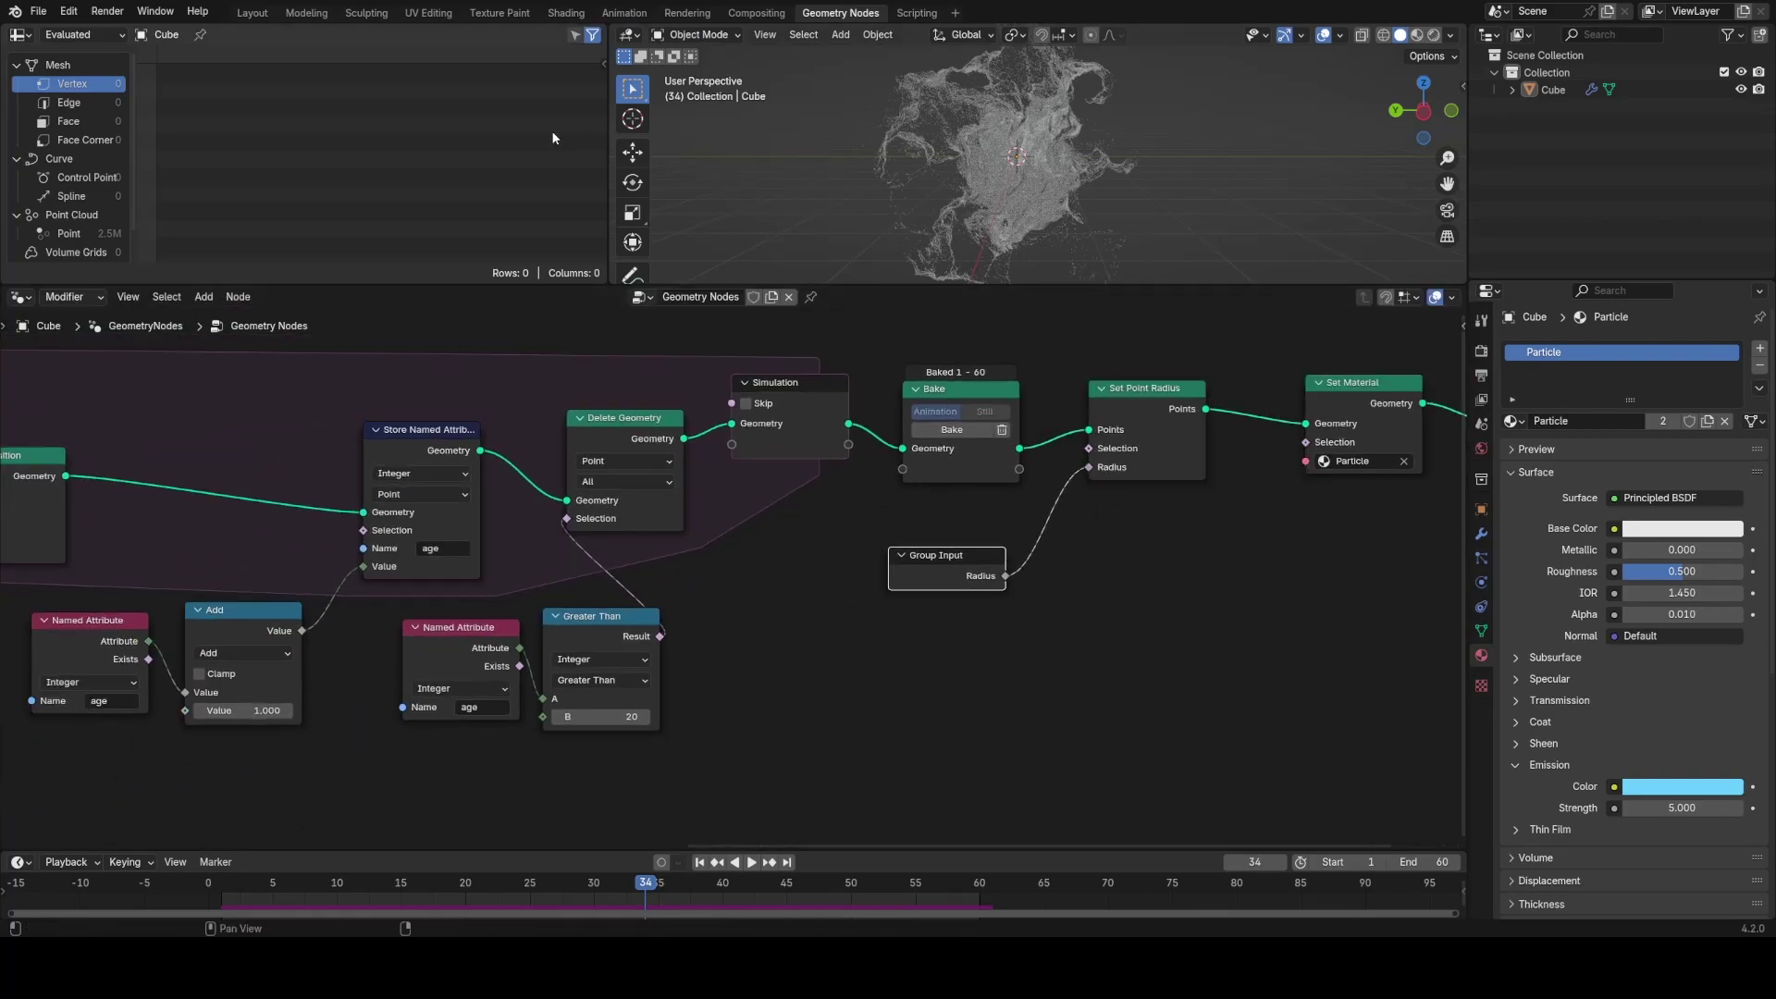
Step: Back in the Layout workspace, halve the modifier's Radius to 0.005 m and save the file
left_click(254, 16)
left_click(1481, 565)
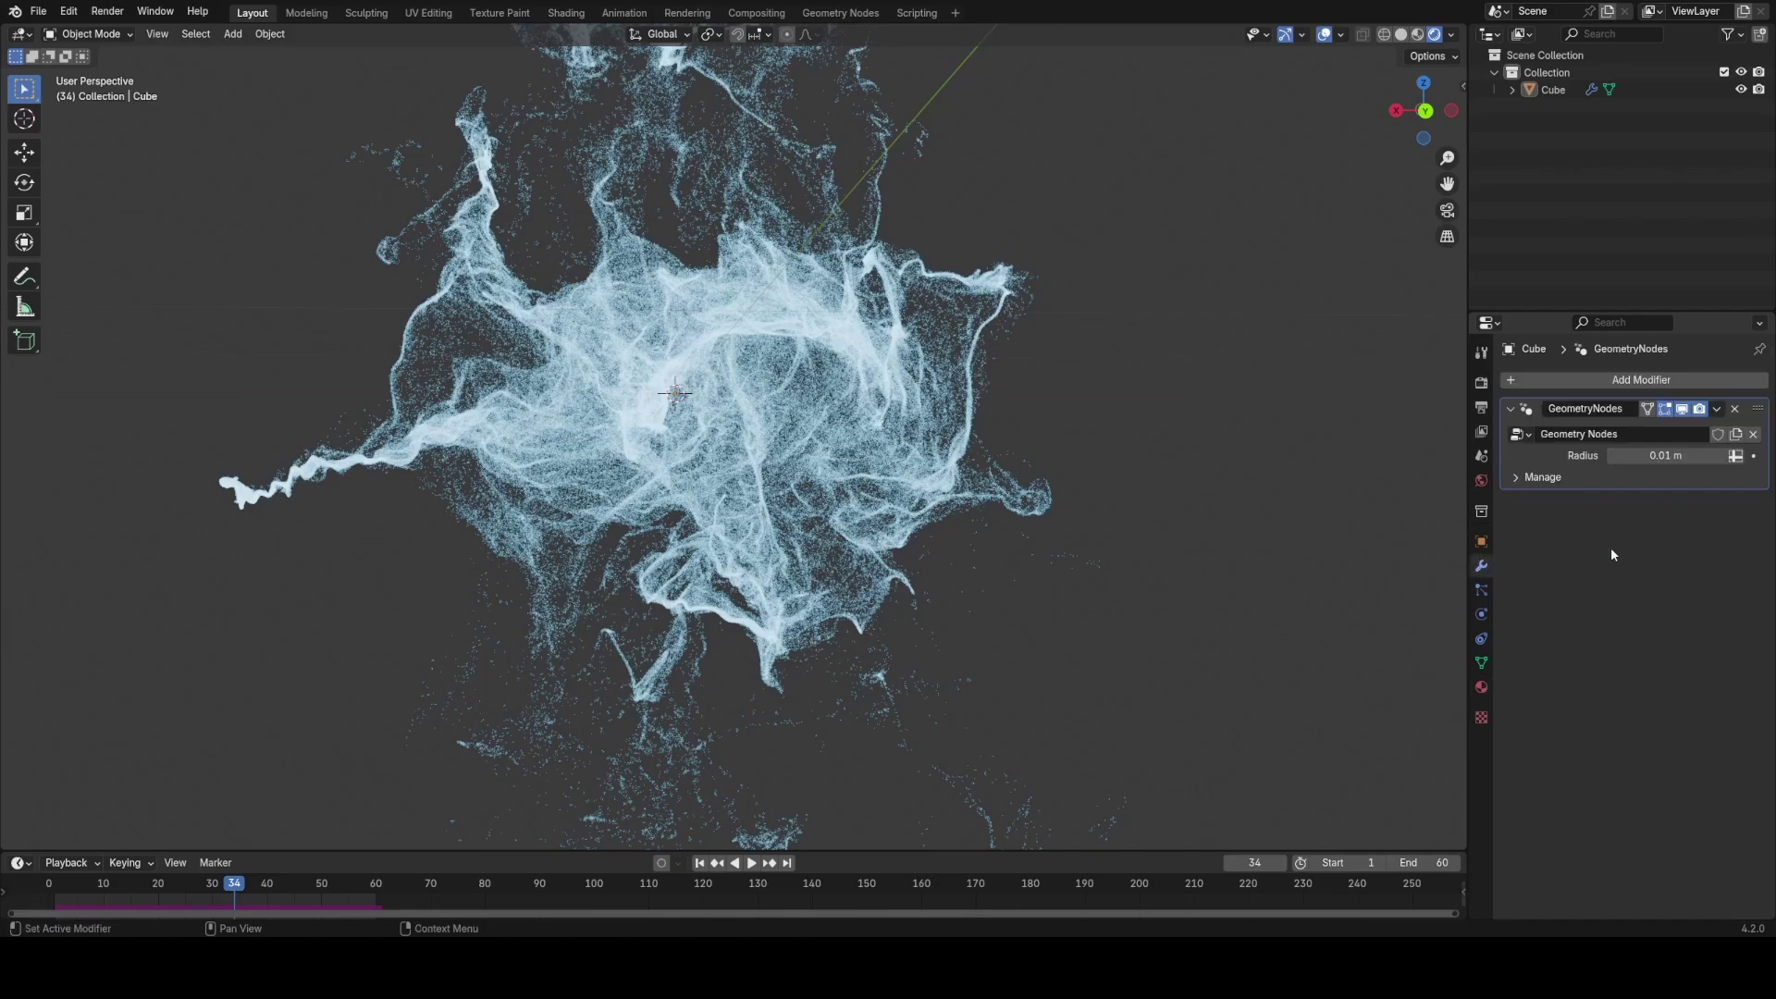
double_click(1673, 454)
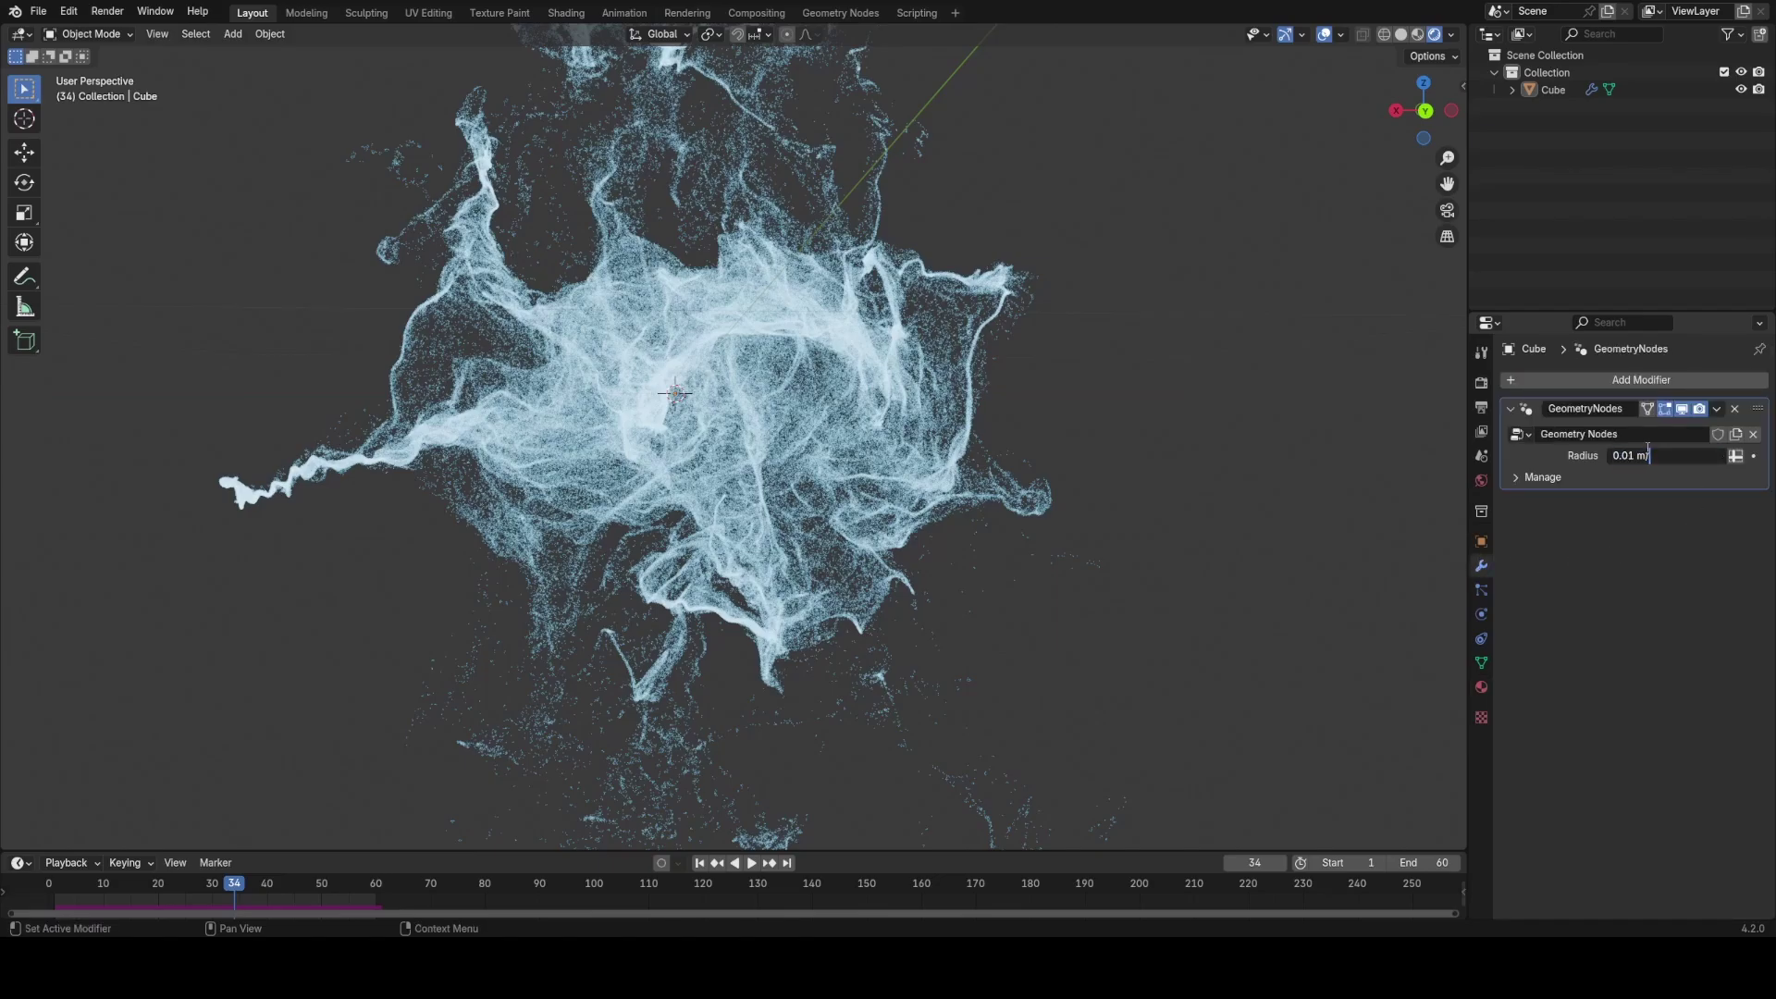
type("/2")
key("Return")
middle_click_drag(1001, 412, 837, 440)
key("ctrl+s")
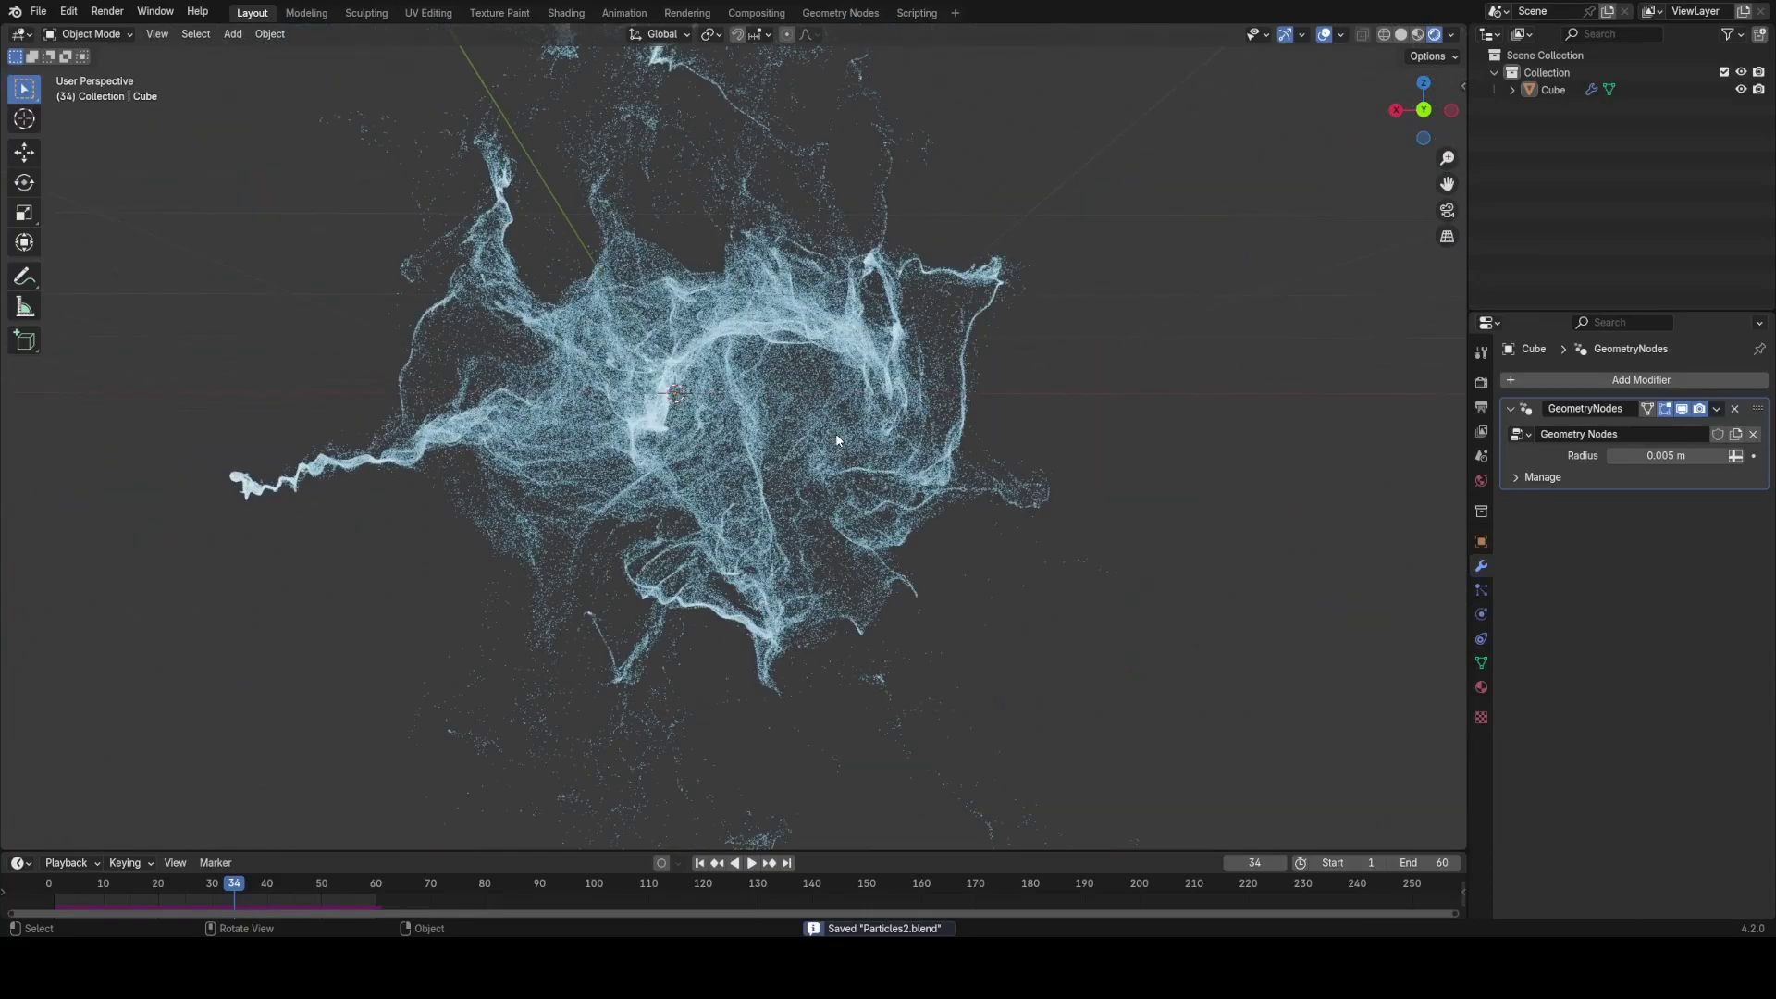
Step: Set the modifier's Radius to 0.007 m, save the file and view the particles from other angles
double_click(1647, 455)
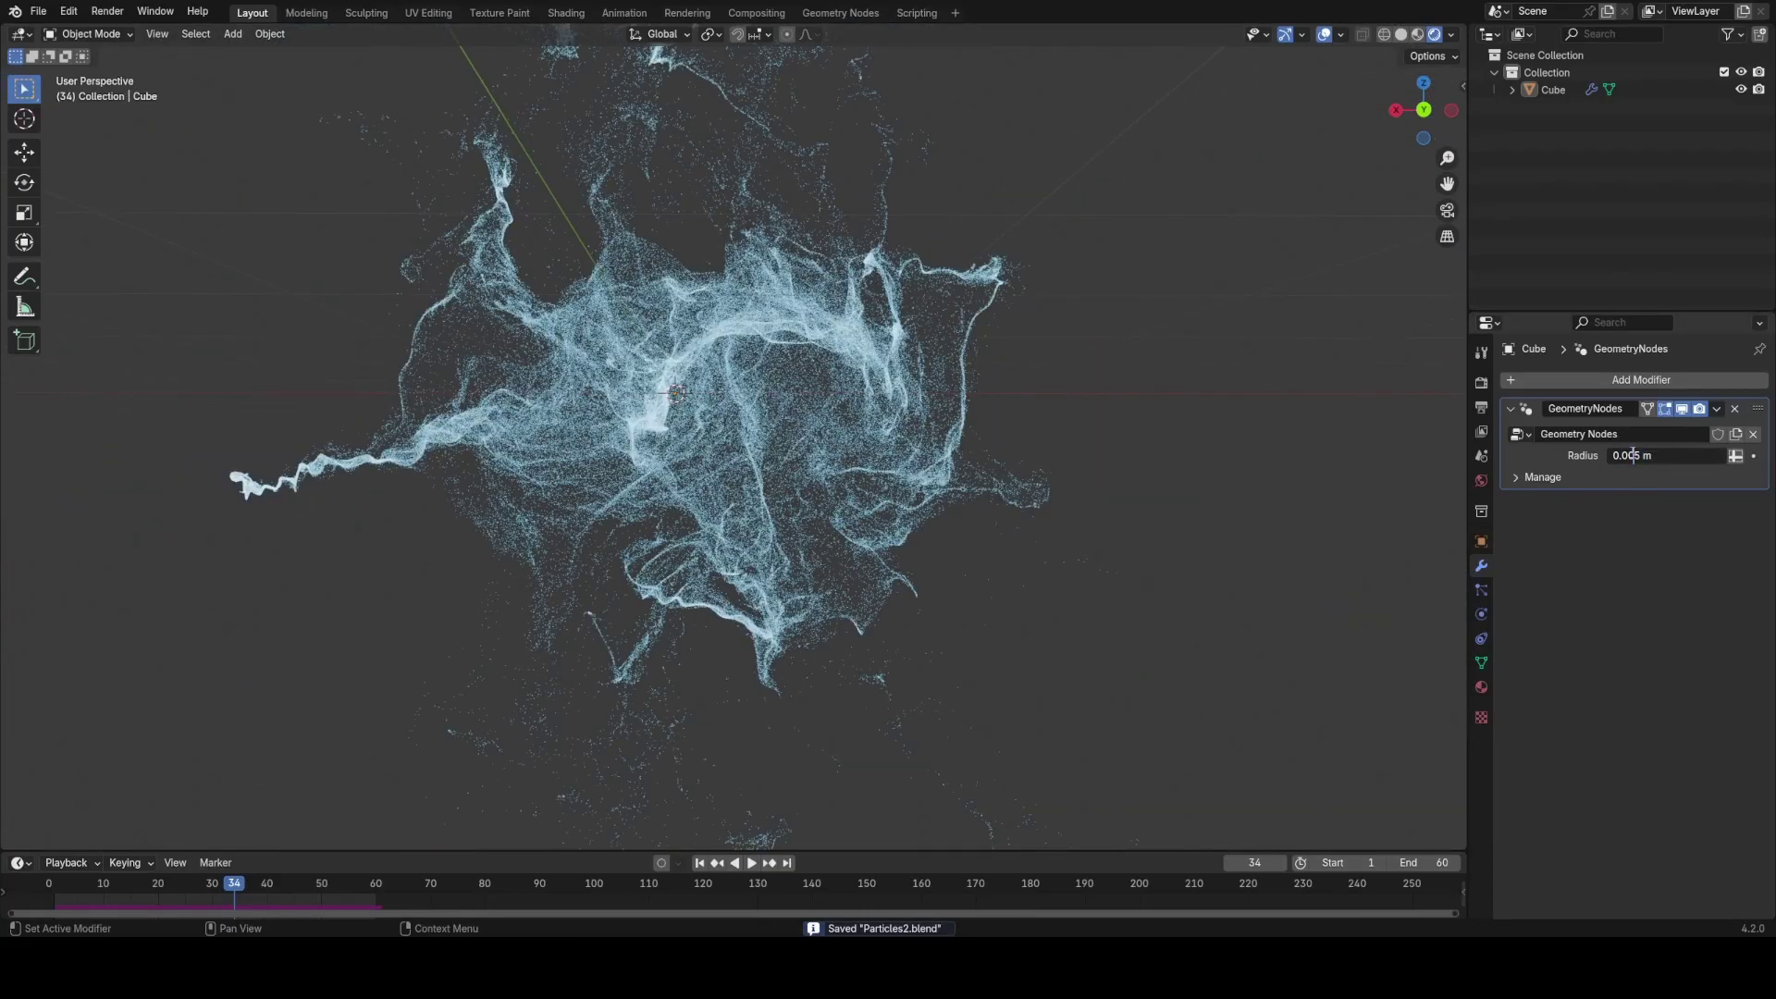
type("7")
key("Return")
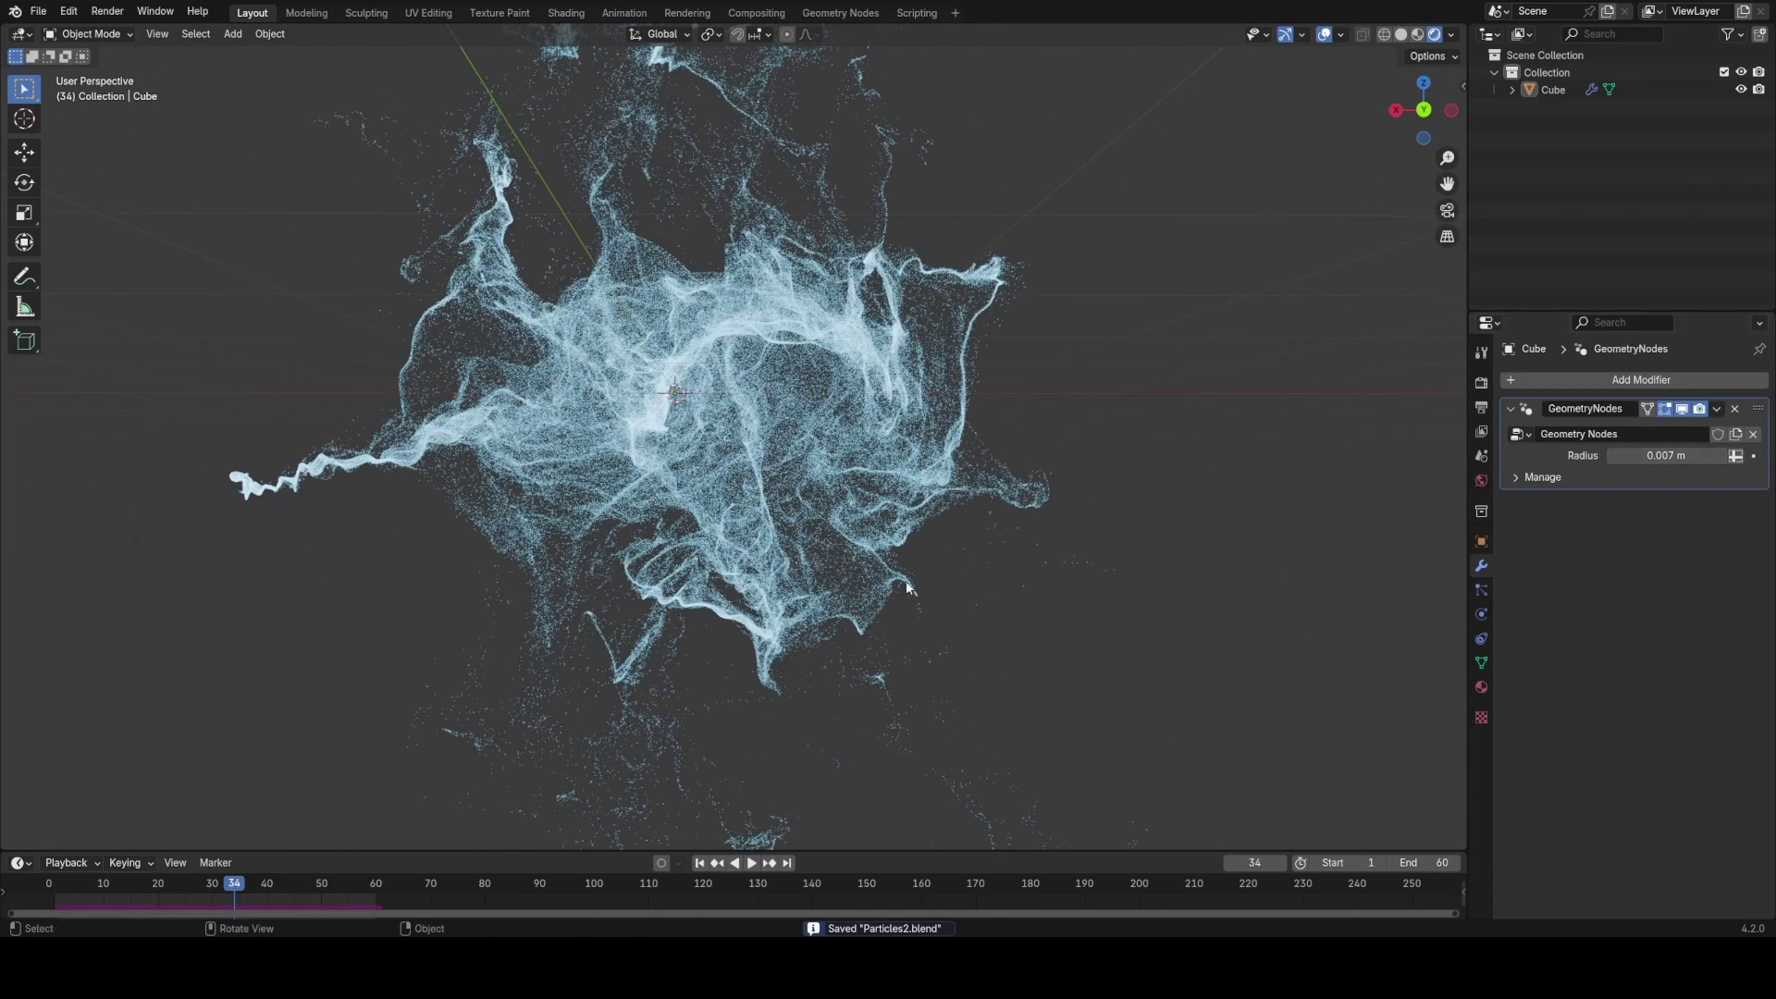
middle_click_drag(962, 550, 910, 547)
key("ctrl+s")
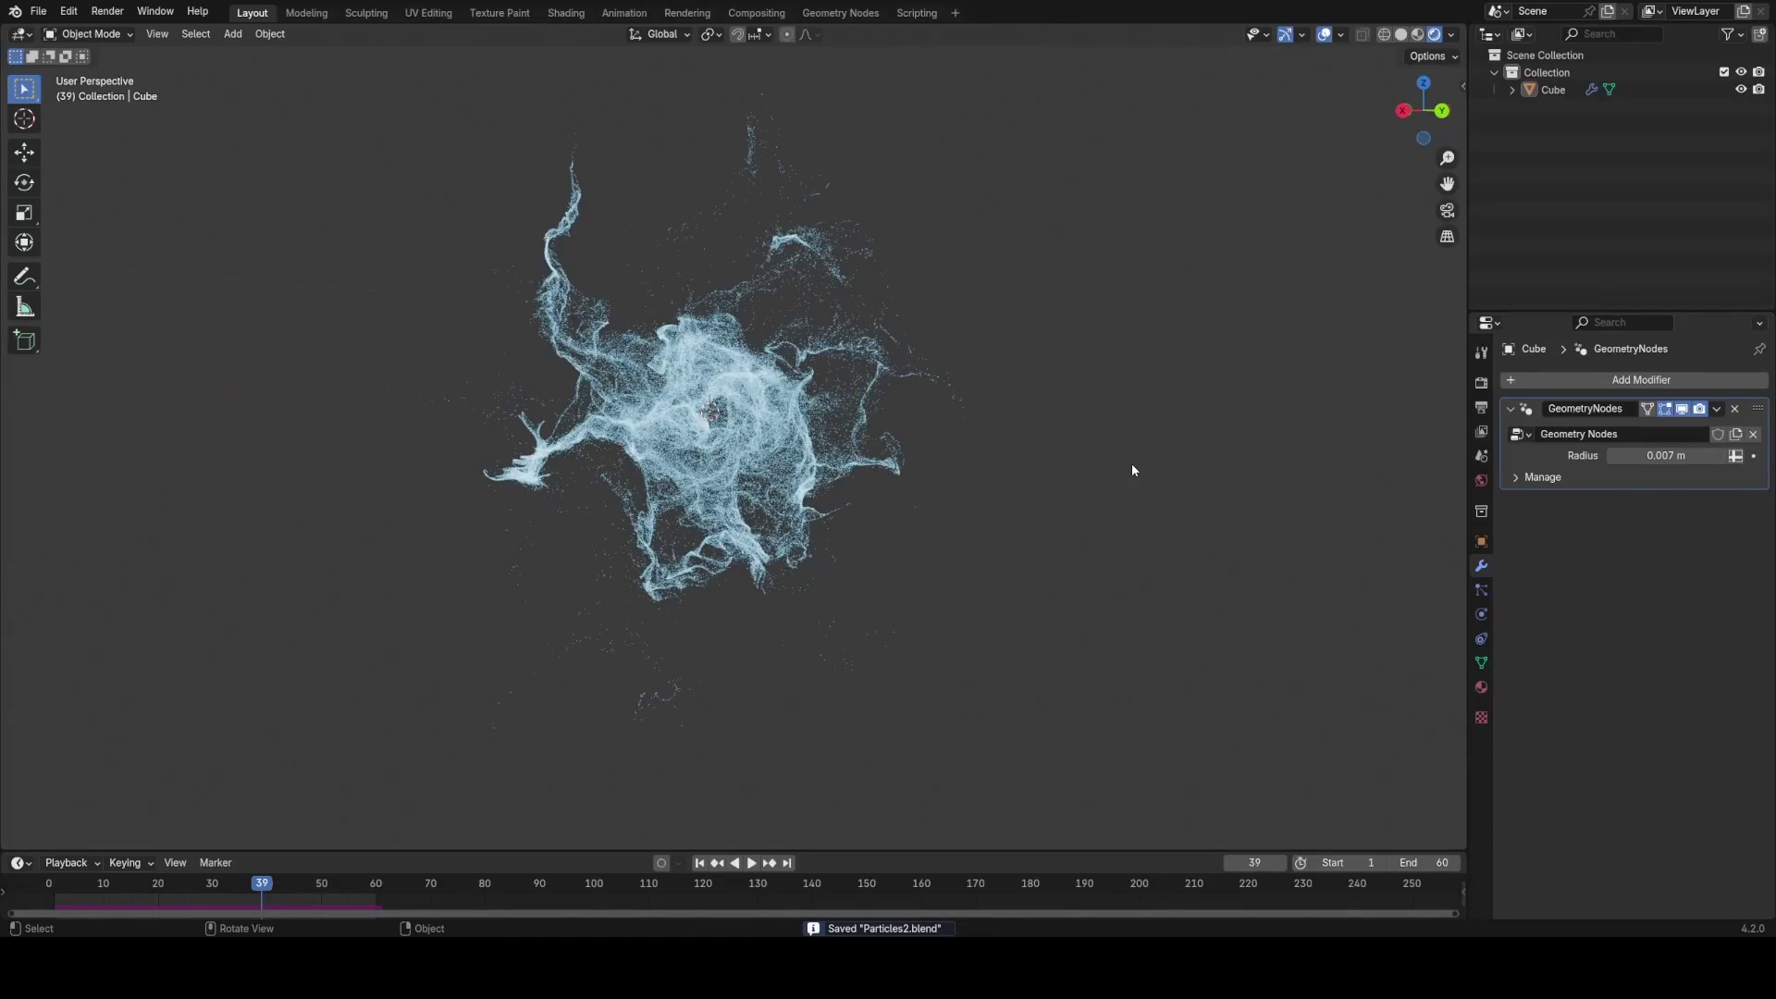
scroll(1305, 201, "up", 1)
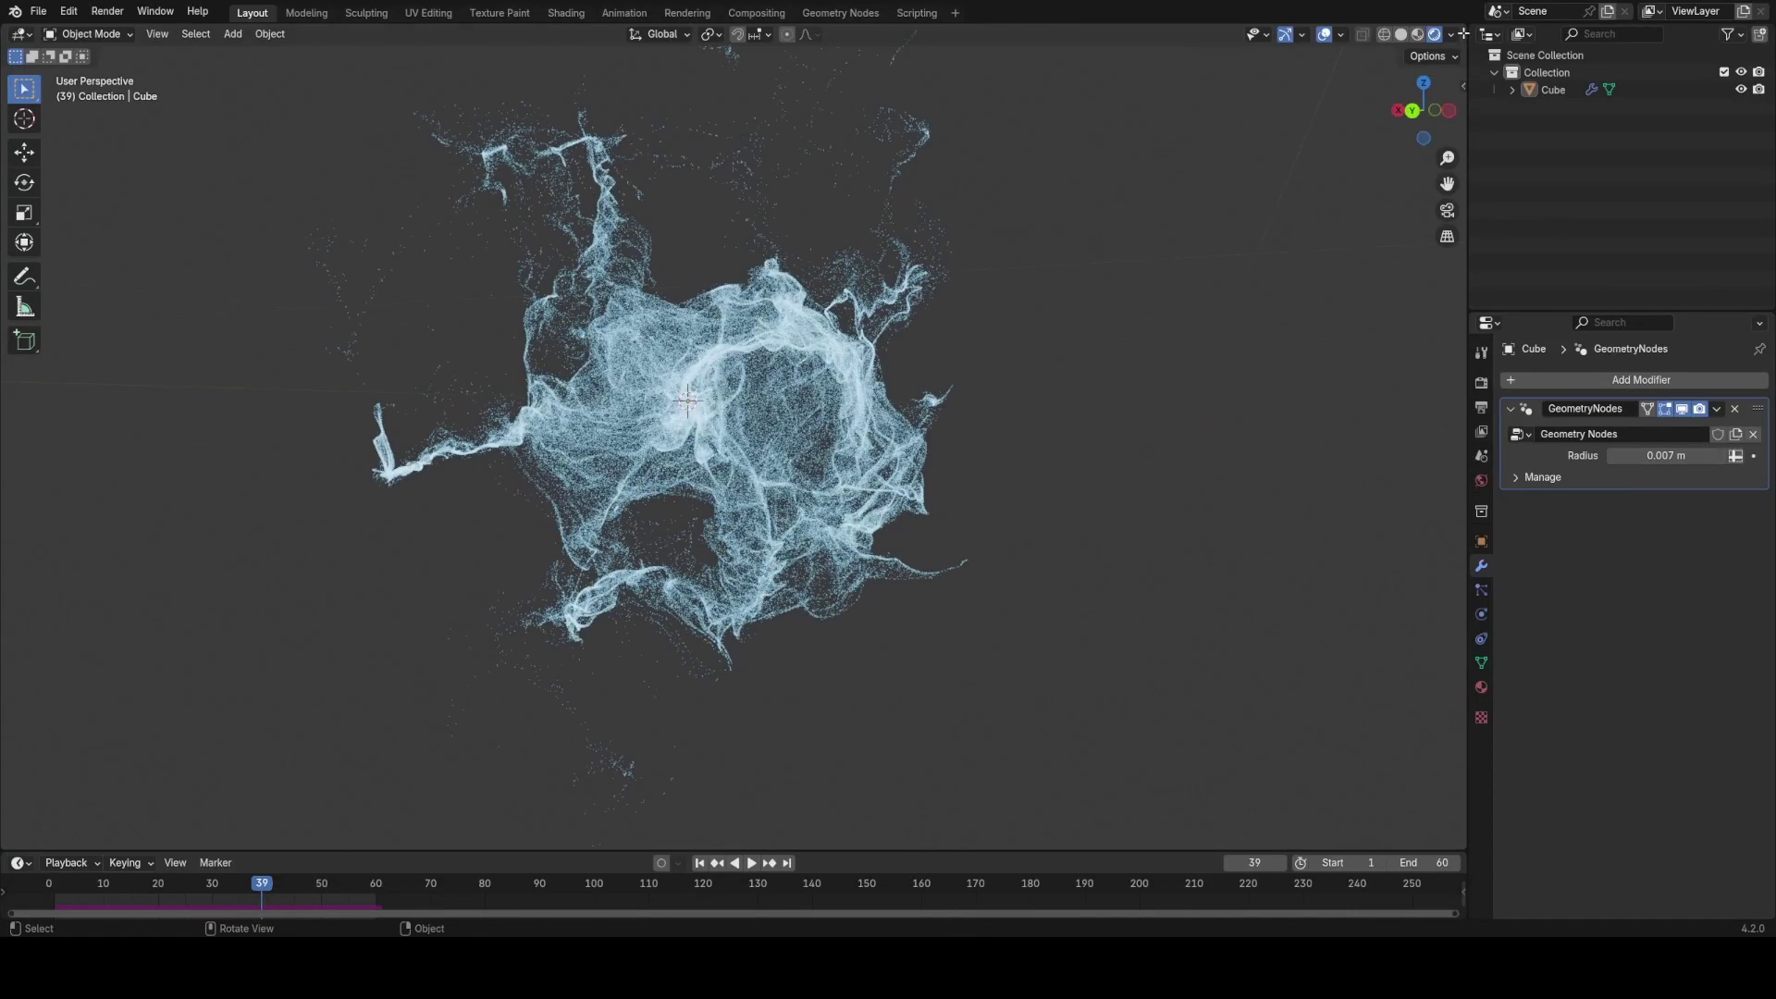
Step: Split the 3D viewport, turn the new area into a Shader Editor with its sidebar hidden, and save the file
left_click_drag(1463, 33, 685, 130)
left_click(697, 34)
left_click(786, 194)
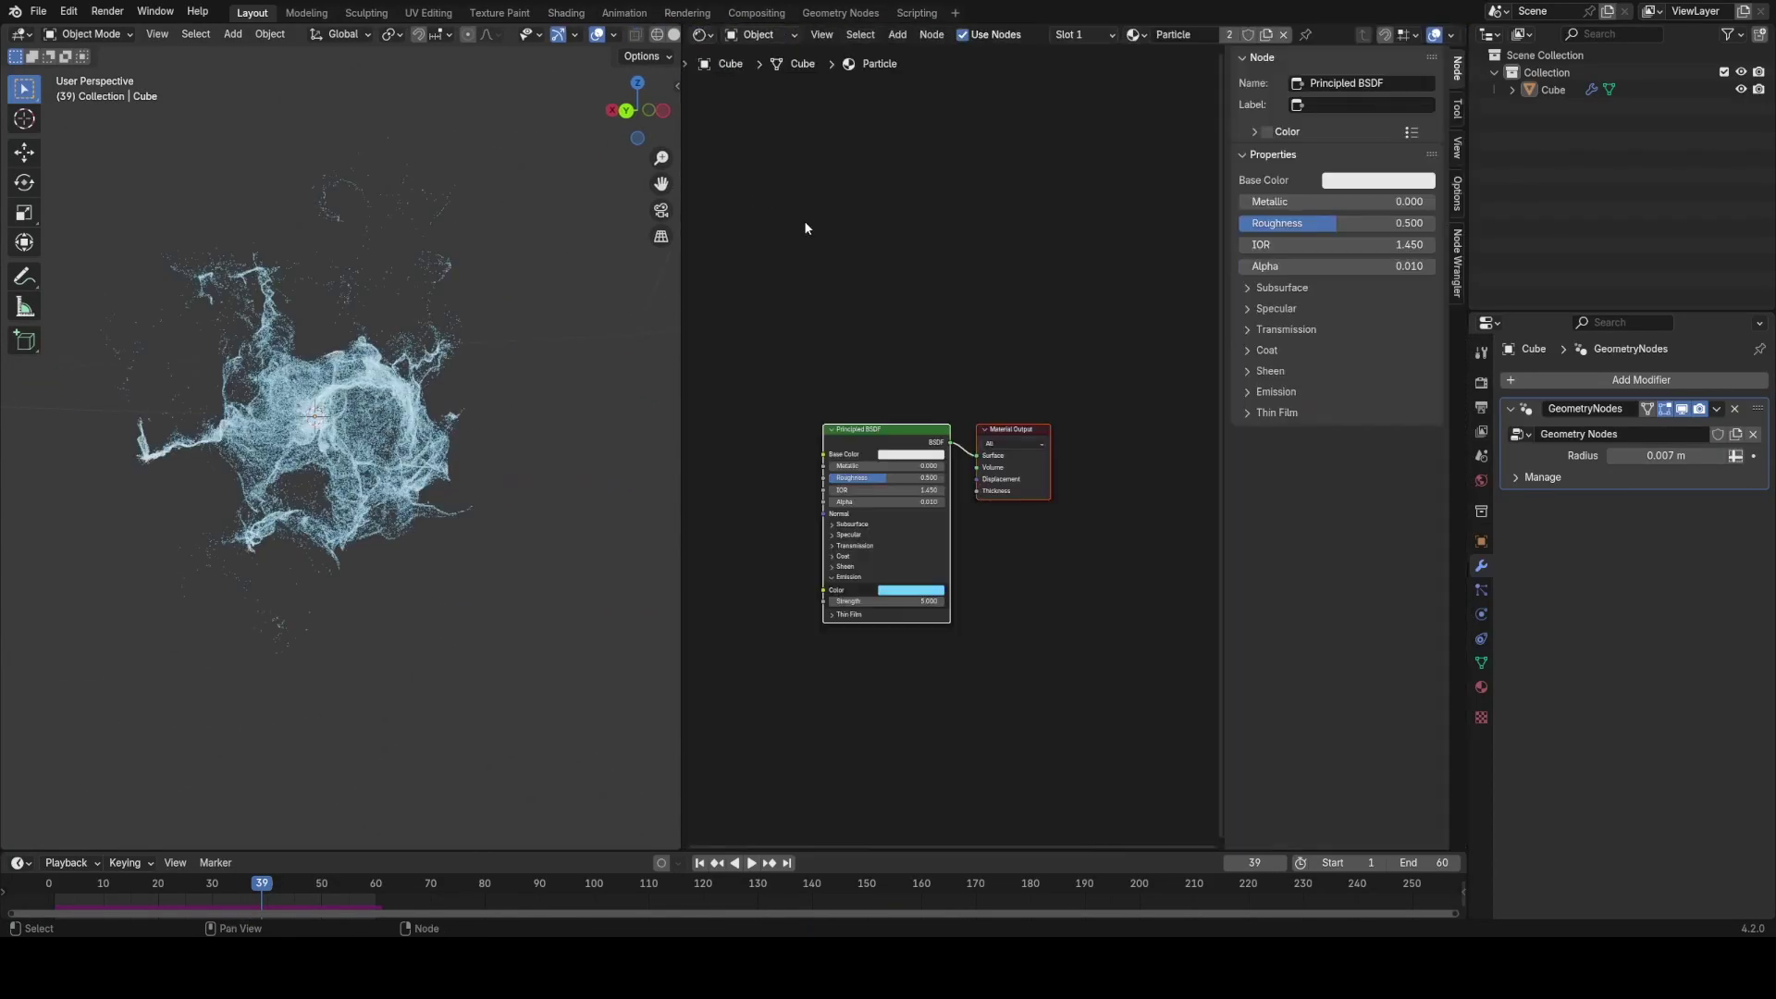
middle_click_drag(987, 446, 1202, 296)
key("n")
scroll(1147, 313, "up", 6)
mouse_move(484, 421)
middle_mouse_down()
mouse_move(447, 422)
mouse_move(471, 420)
middle_mouse_up()
key("ctrl+s")
key("shift+a")
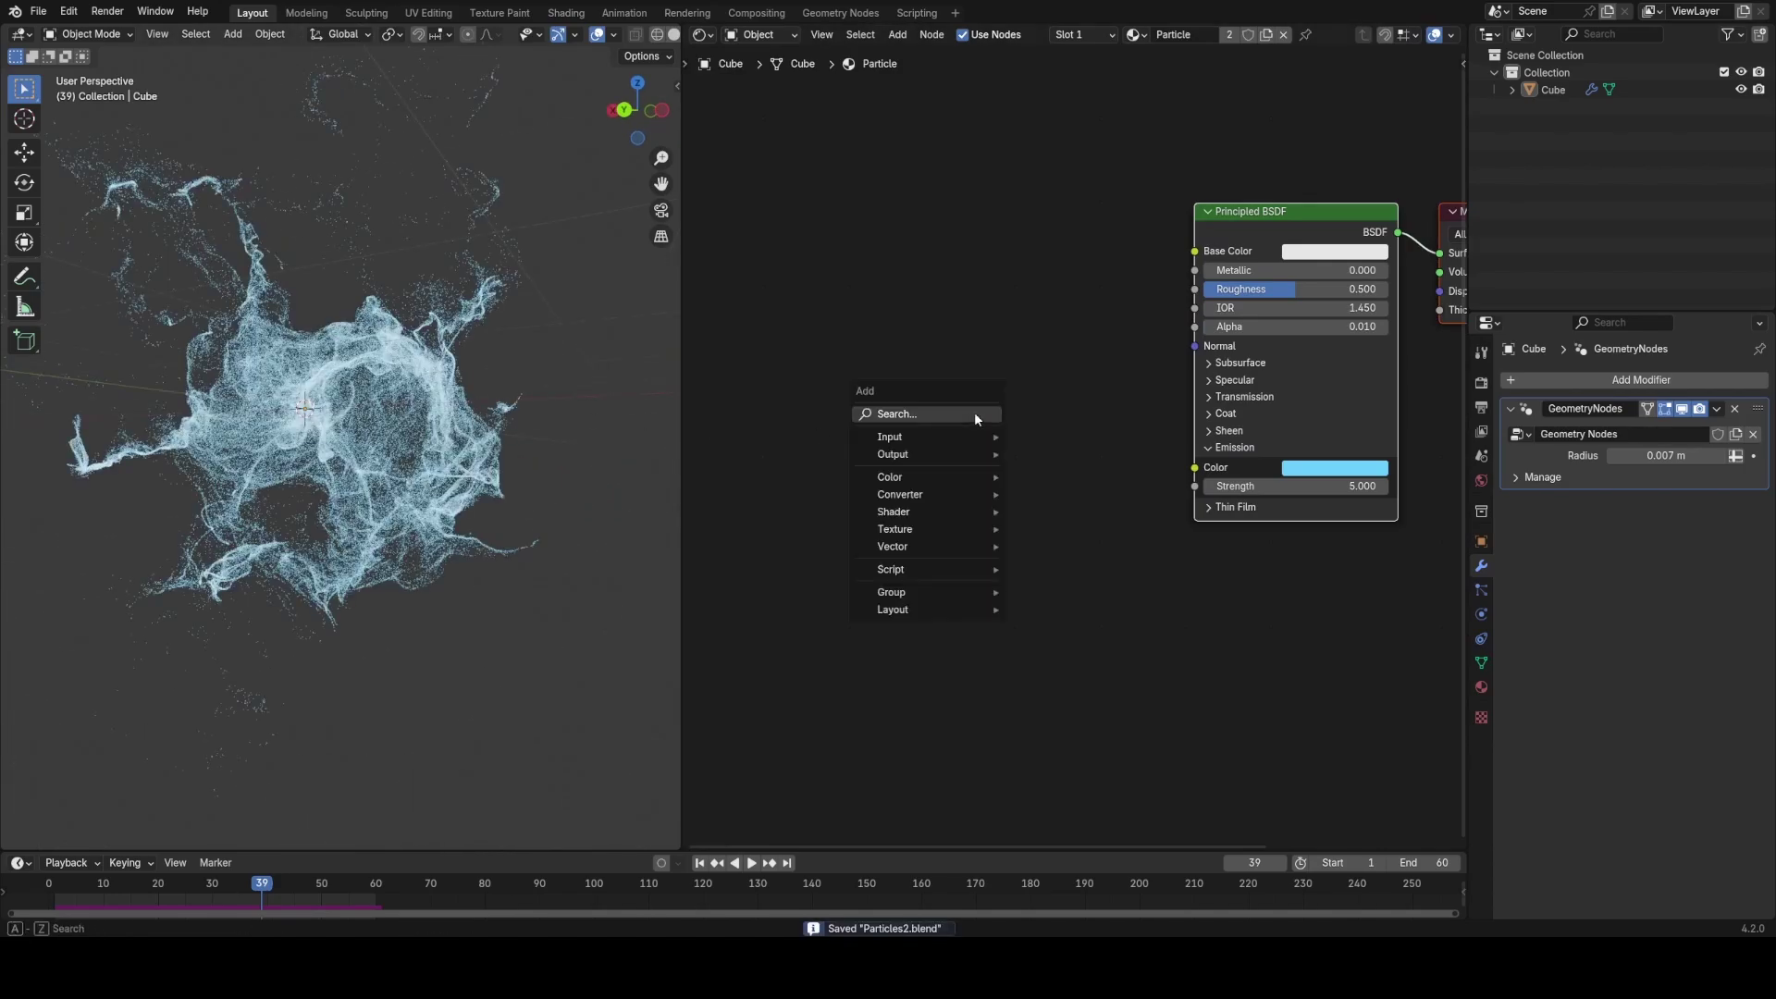
left_click(974, 412)
key("Escape")
middle_click_drag(476, 414, 412, 461)
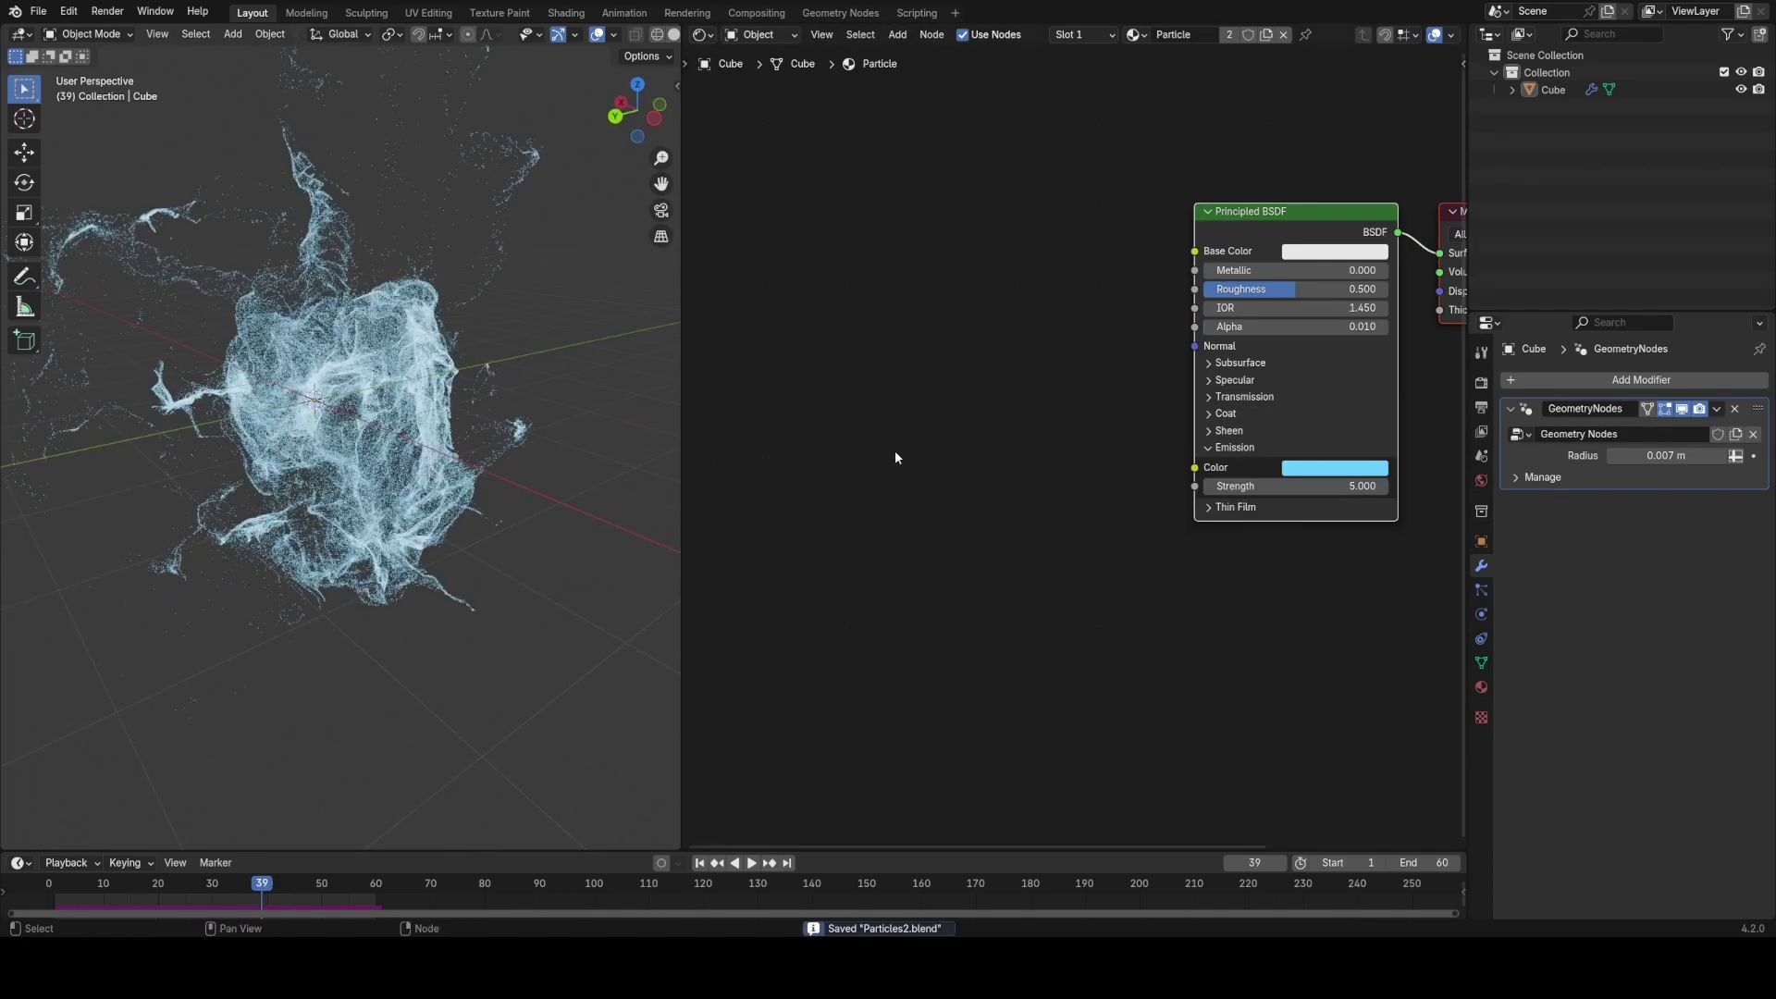
Step: Add an Attribute node to the Particle material beside the Principled BSDF
middle_click_drag(899, 449, 1008, 447)
scroll(1018, 450, "up", 2)
middle_click_drag(1120, 434, 1028, 435)
key("shift+a")
type("attr")
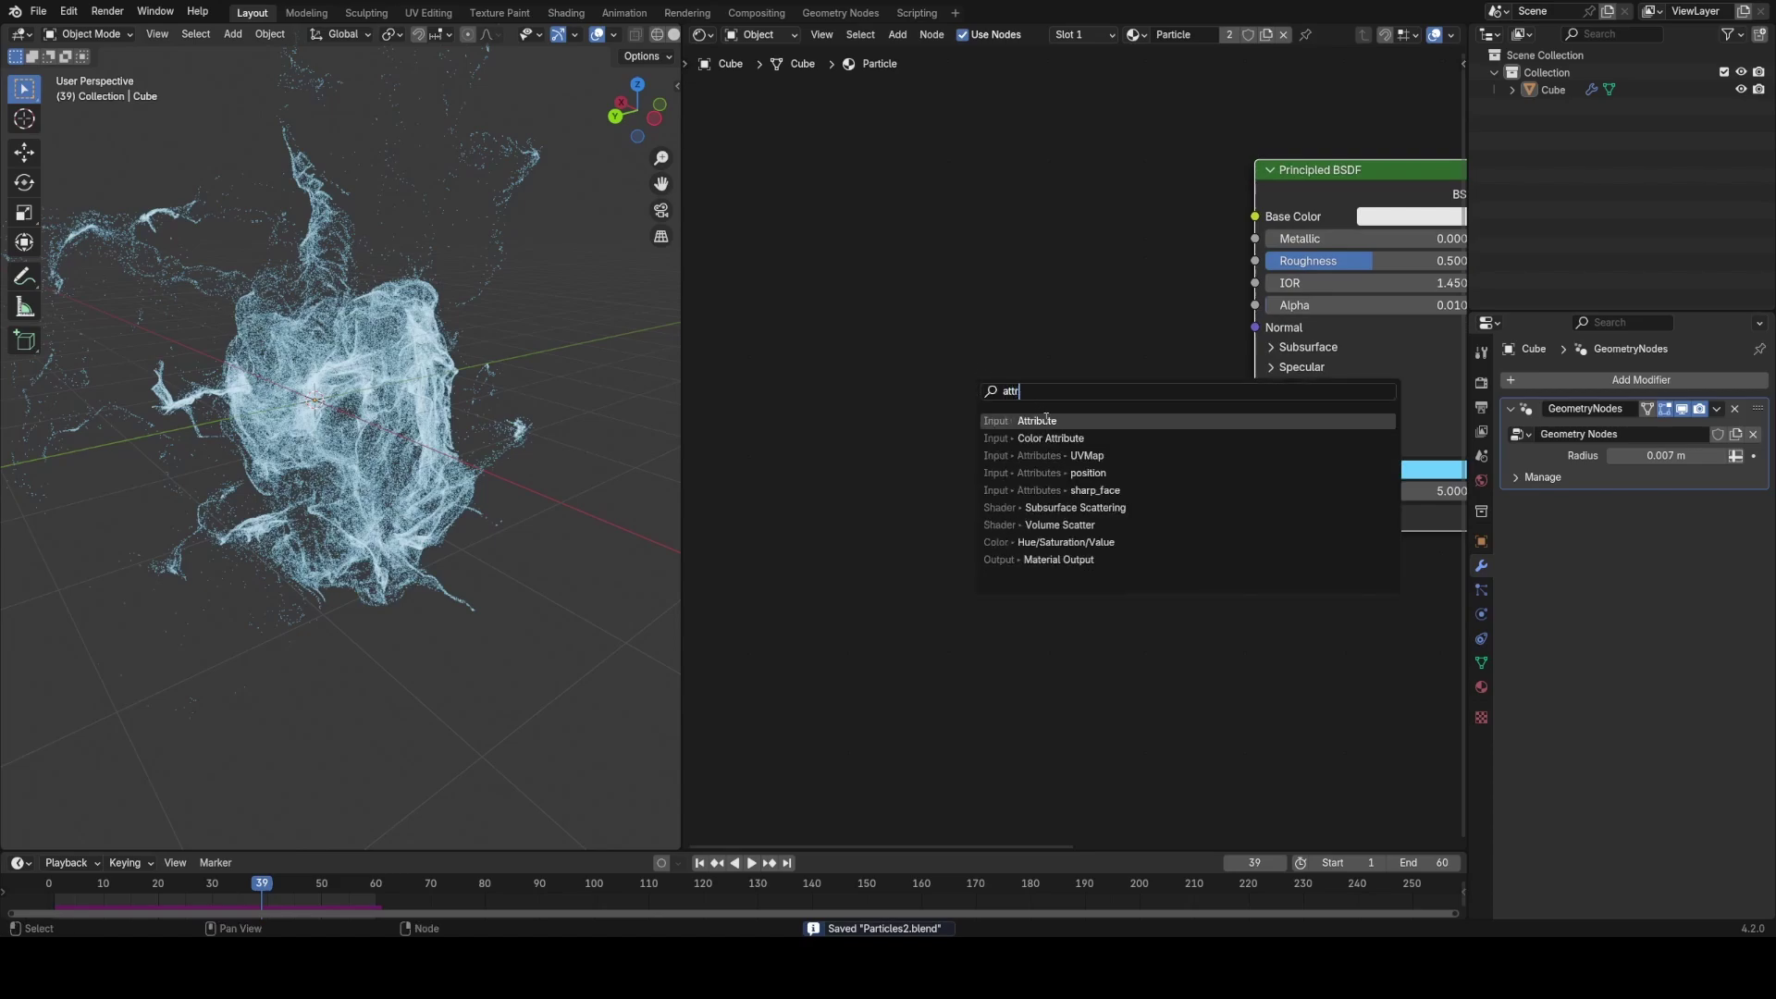
left_click(1047, 420)
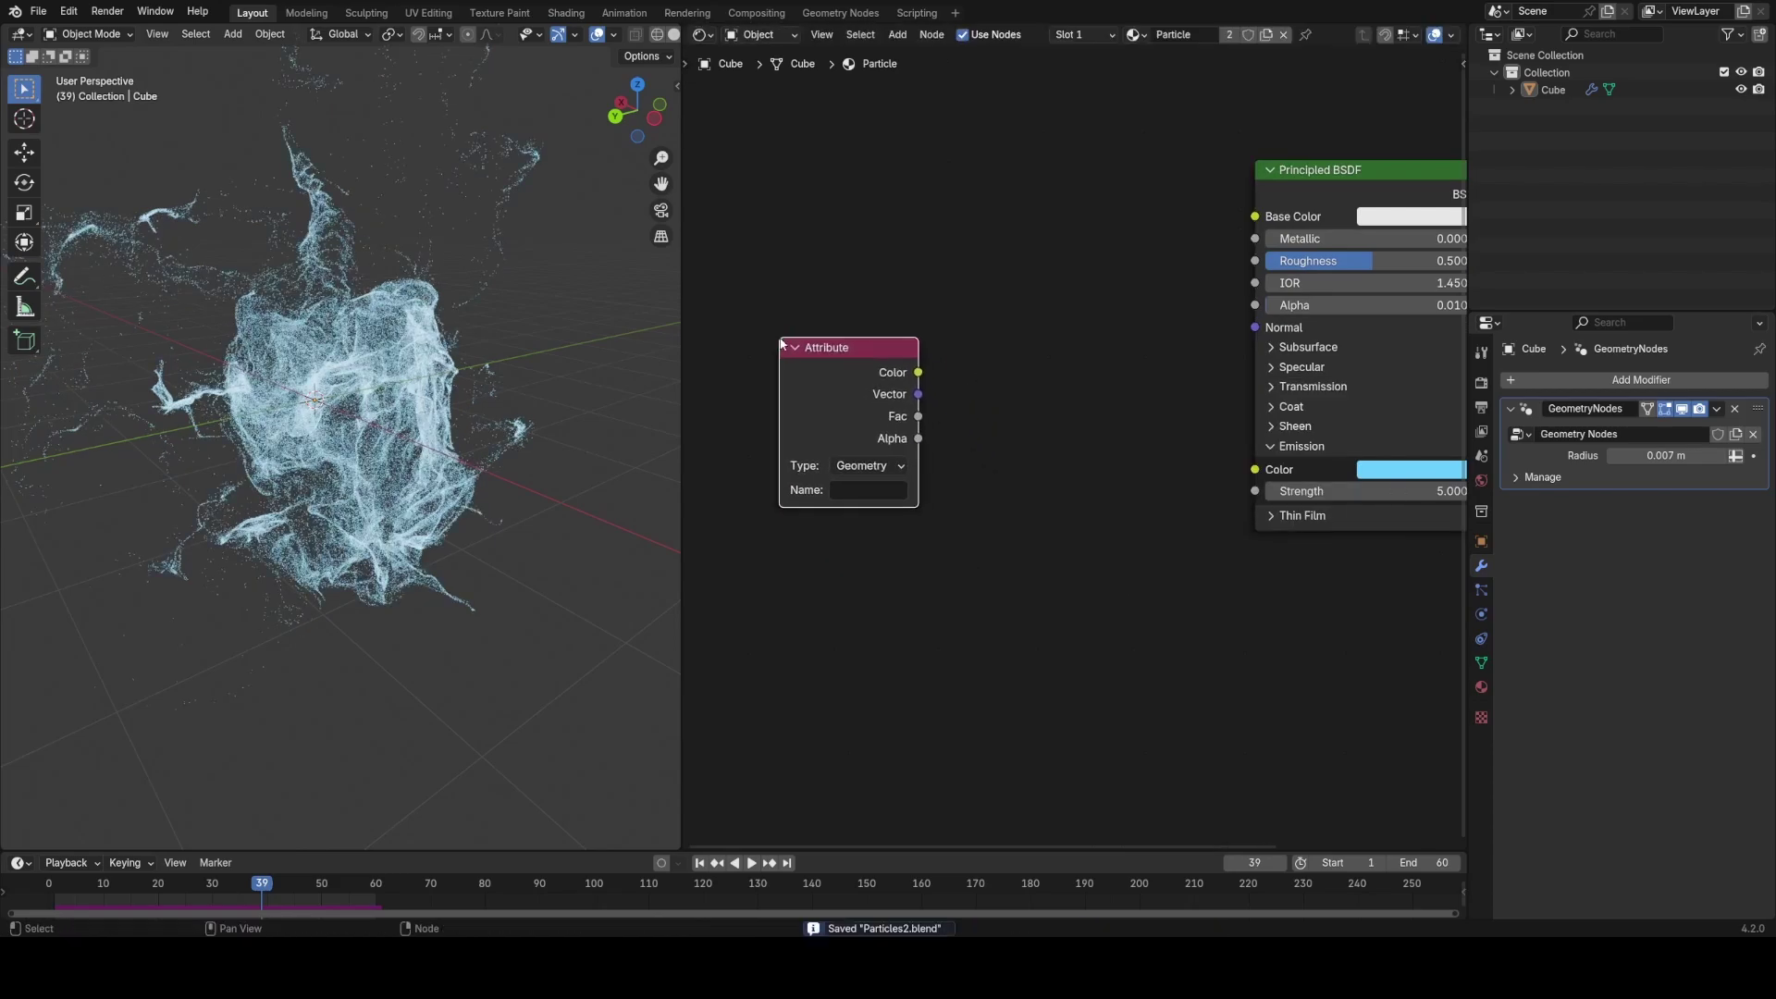
Step: Set the Attribute node's name to age and move the node slightly farther from the Principled BSDF
type("age")
key("Return")
left_click_drag(866, 402, 763, 527)
Step: Add a Map Range node fed by the Attribute node's Fac output
left_click_drag(892, 317, 1145, 564)
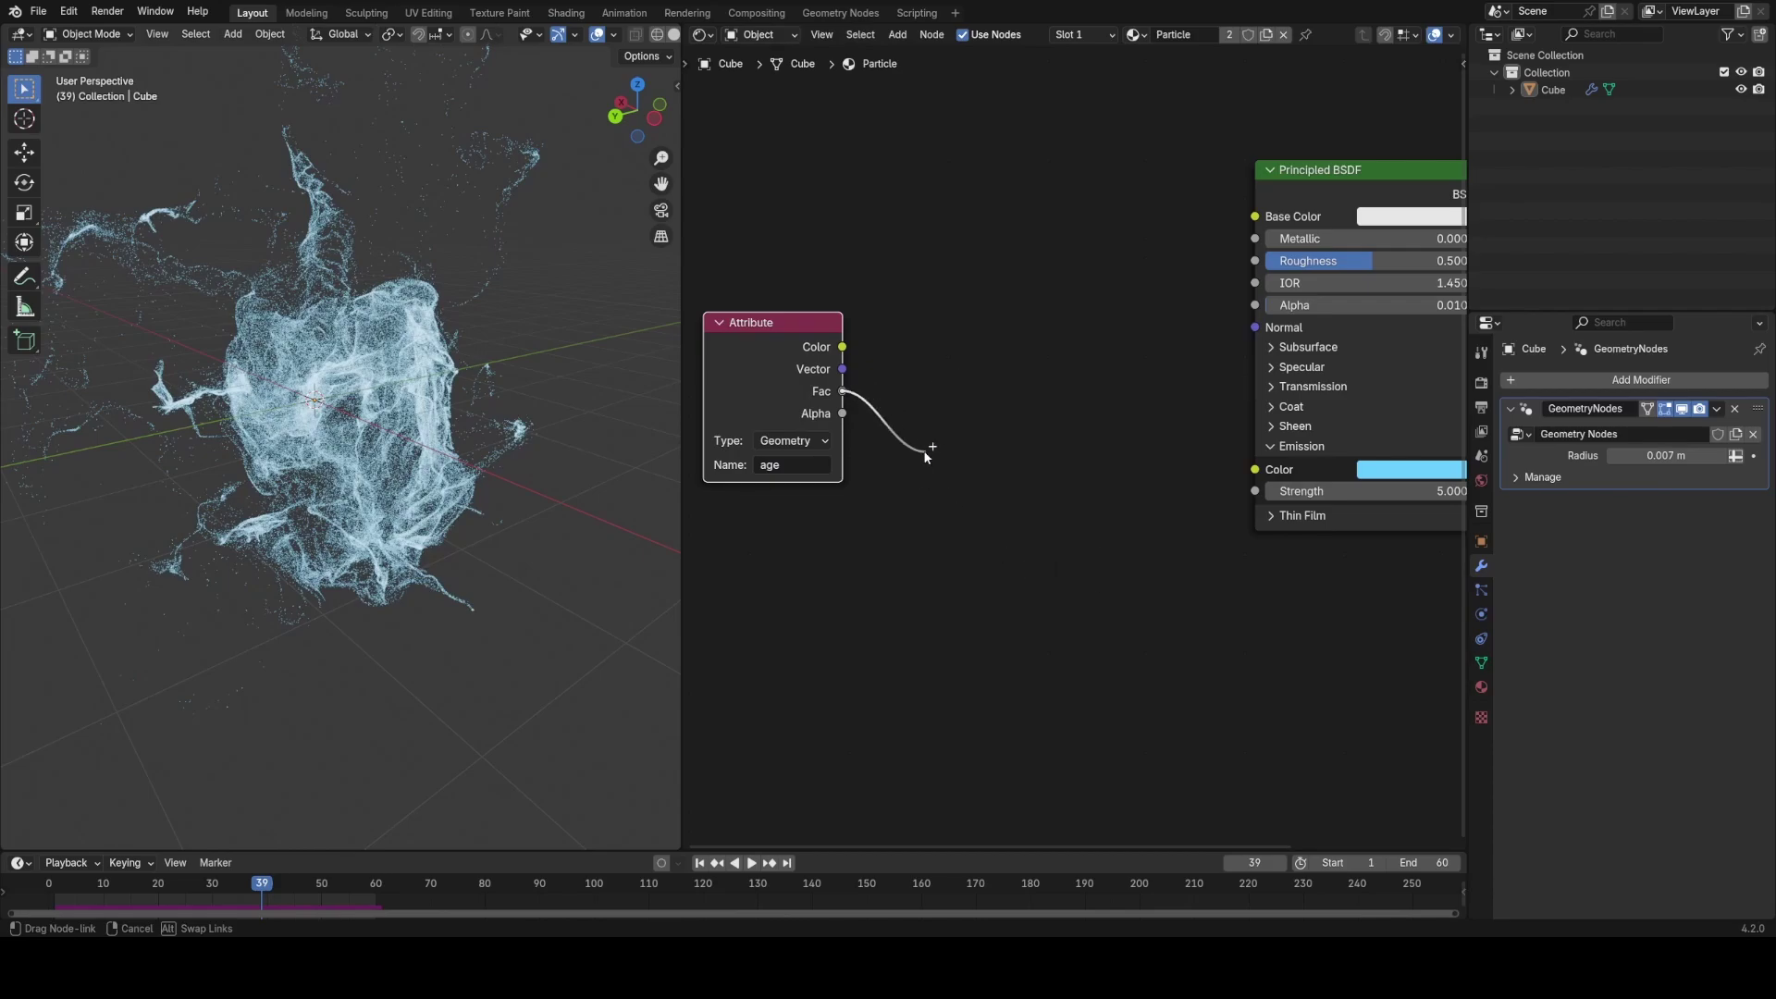
left_click_drag(982, 421, 971, 418)
middle_click_drag(916, 404, 973, 402)
scroll(973, 402, "up", 1)
left_click_drag(845, 387, 997, 376)
type("map")
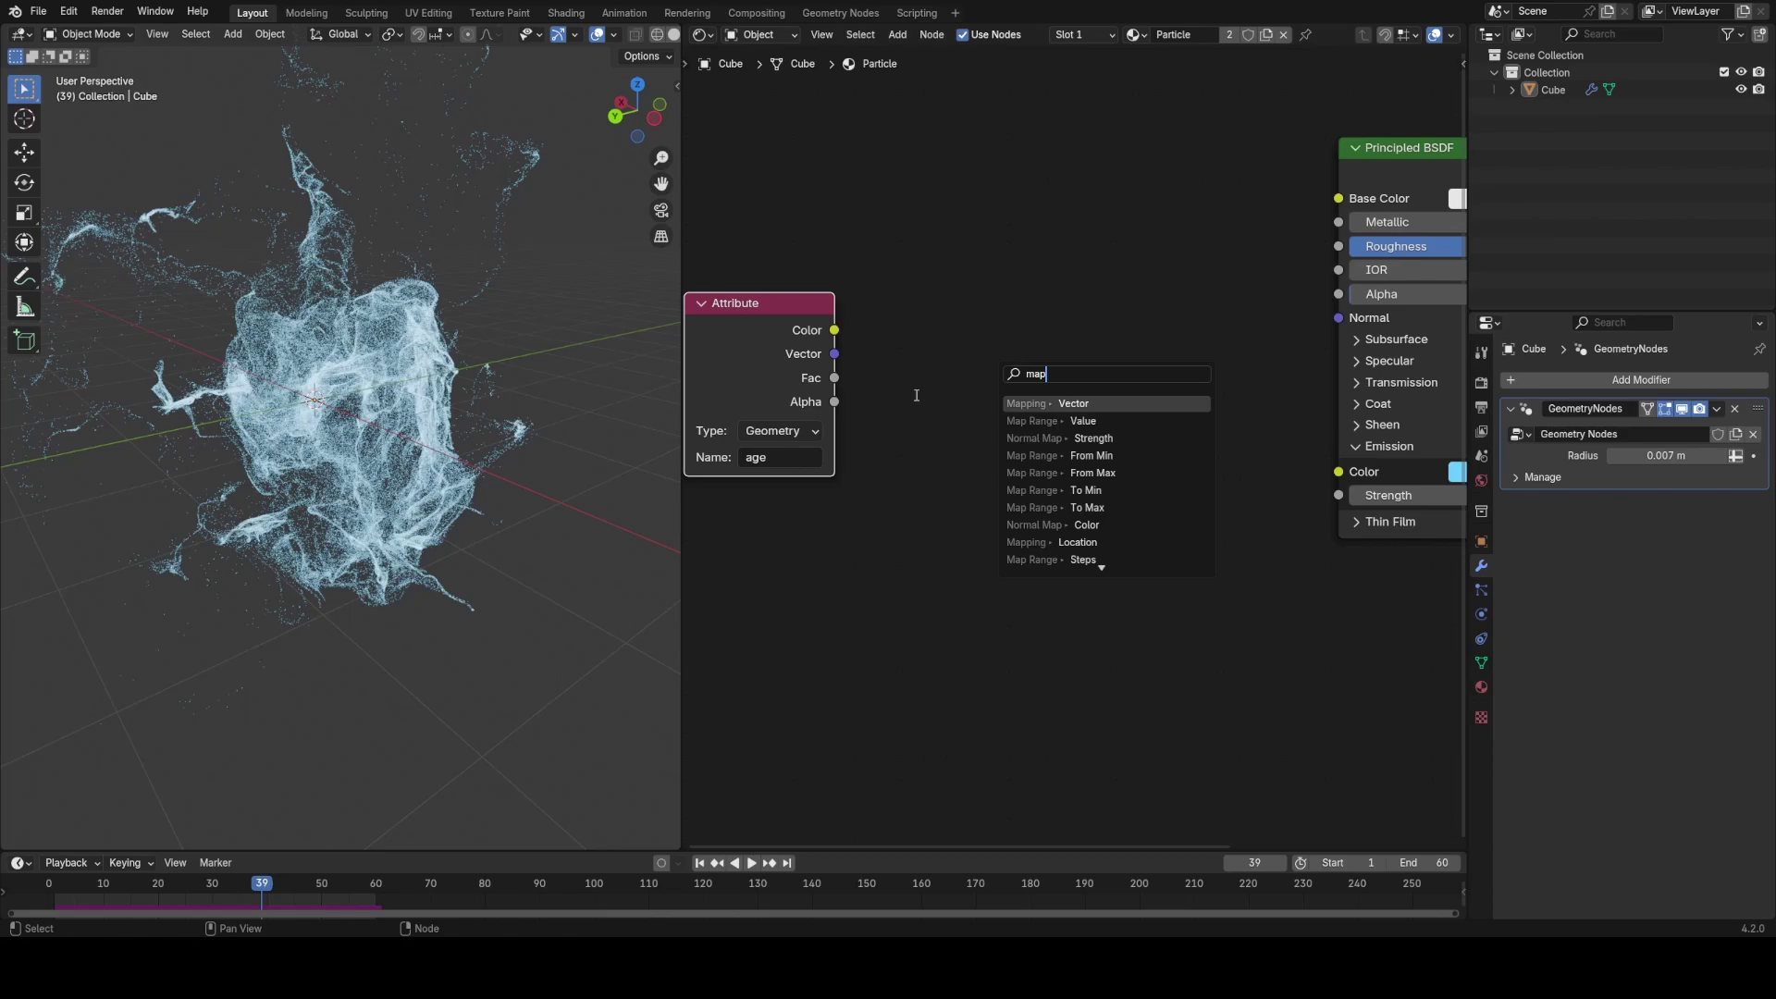
type(" ra")
left_click(1043, 406)
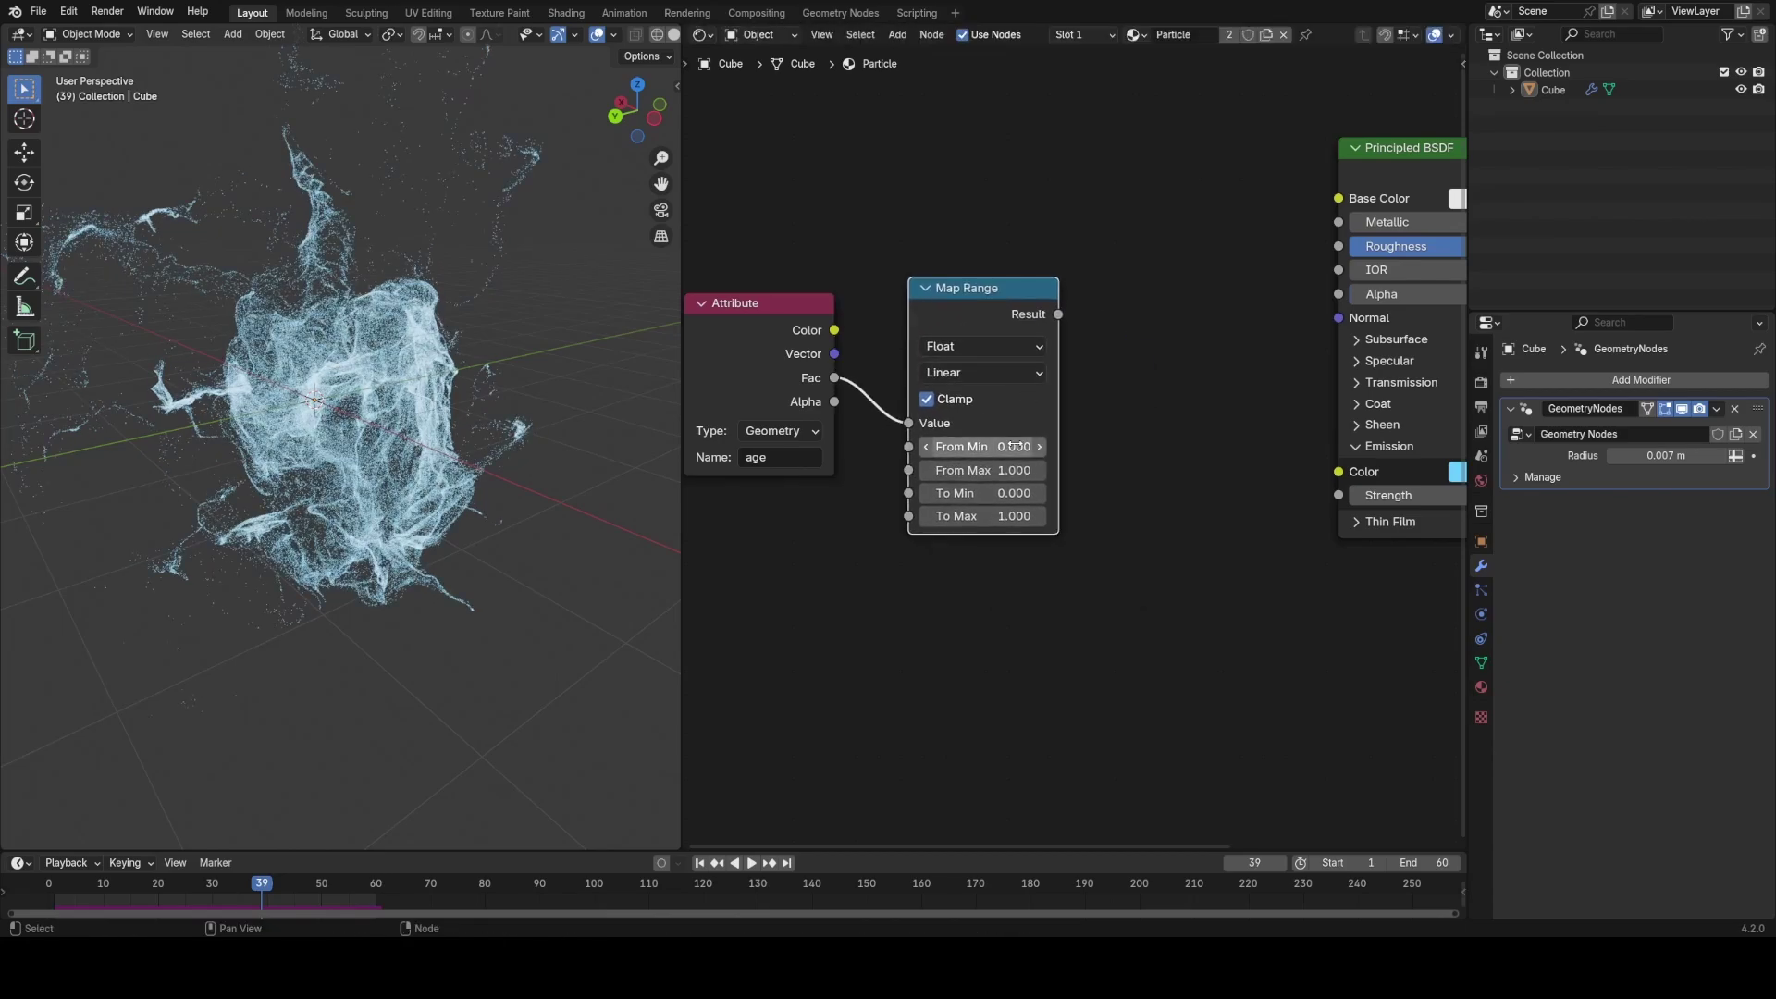
Step: Set the Map Range node's From Max to 20, To Min to 0.01 and To Max to 0
left_click(949, 471)
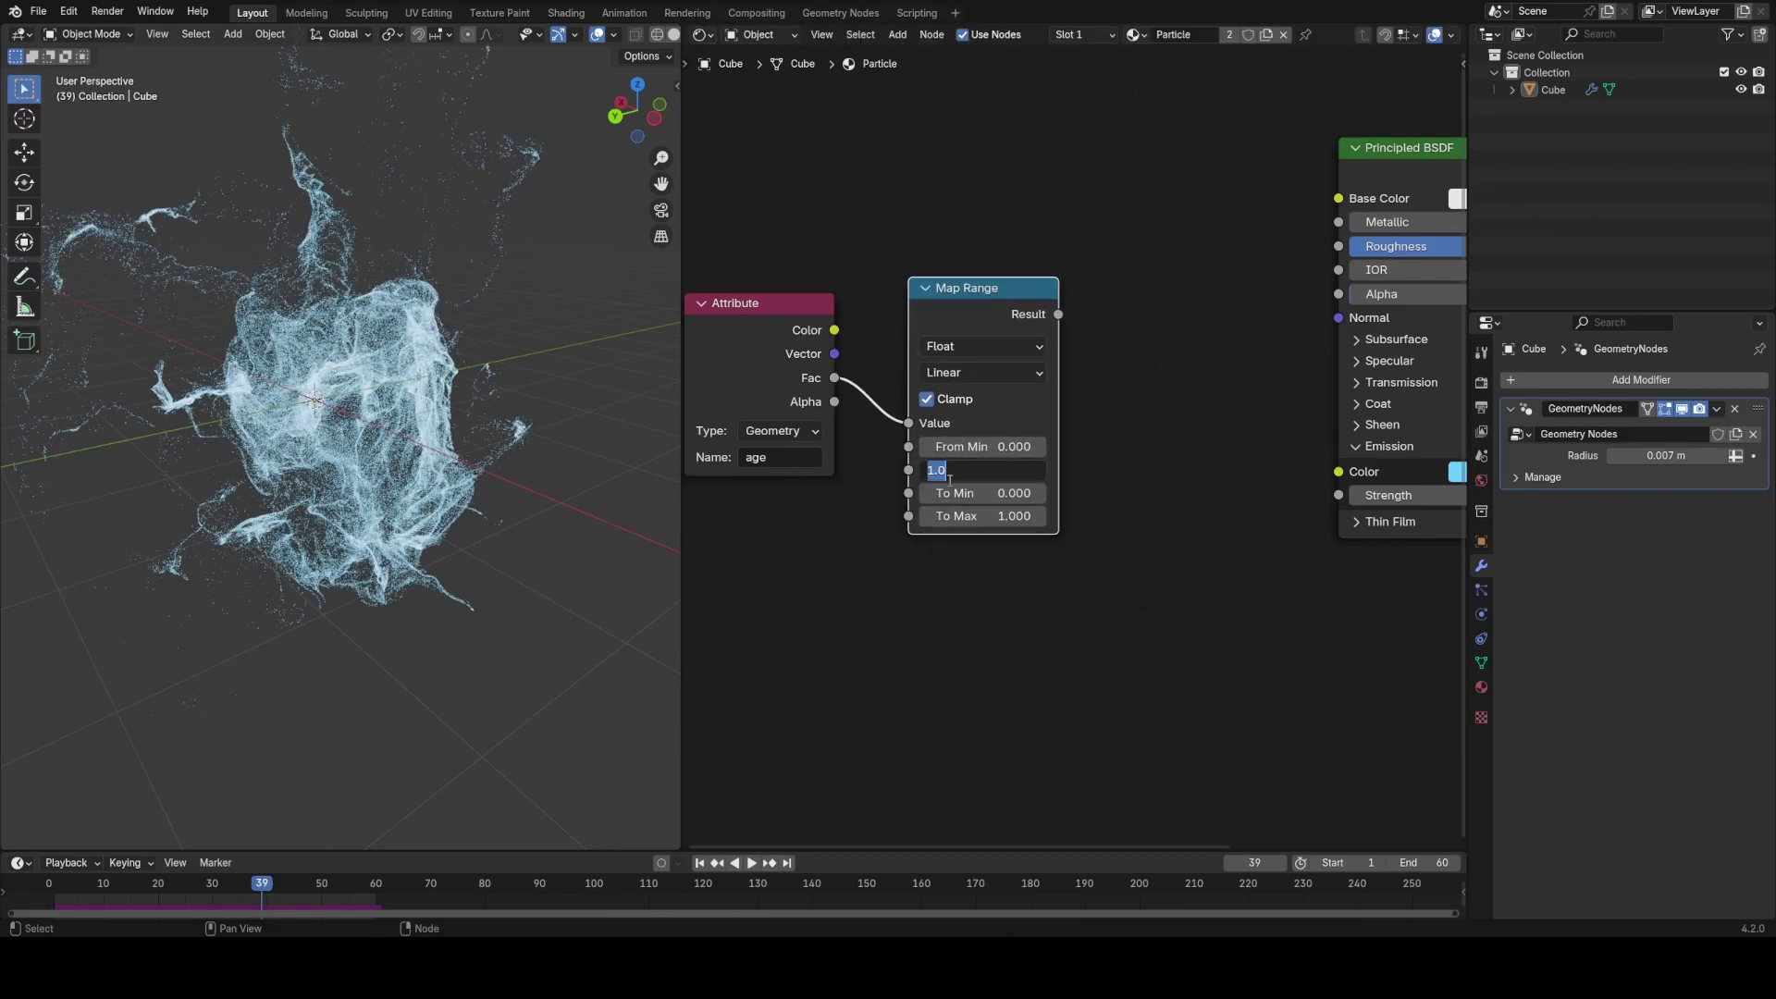
key("Return")
middle_click_drag(1108, 504, 997, 547)
scroll(998, 548, "up", 1)
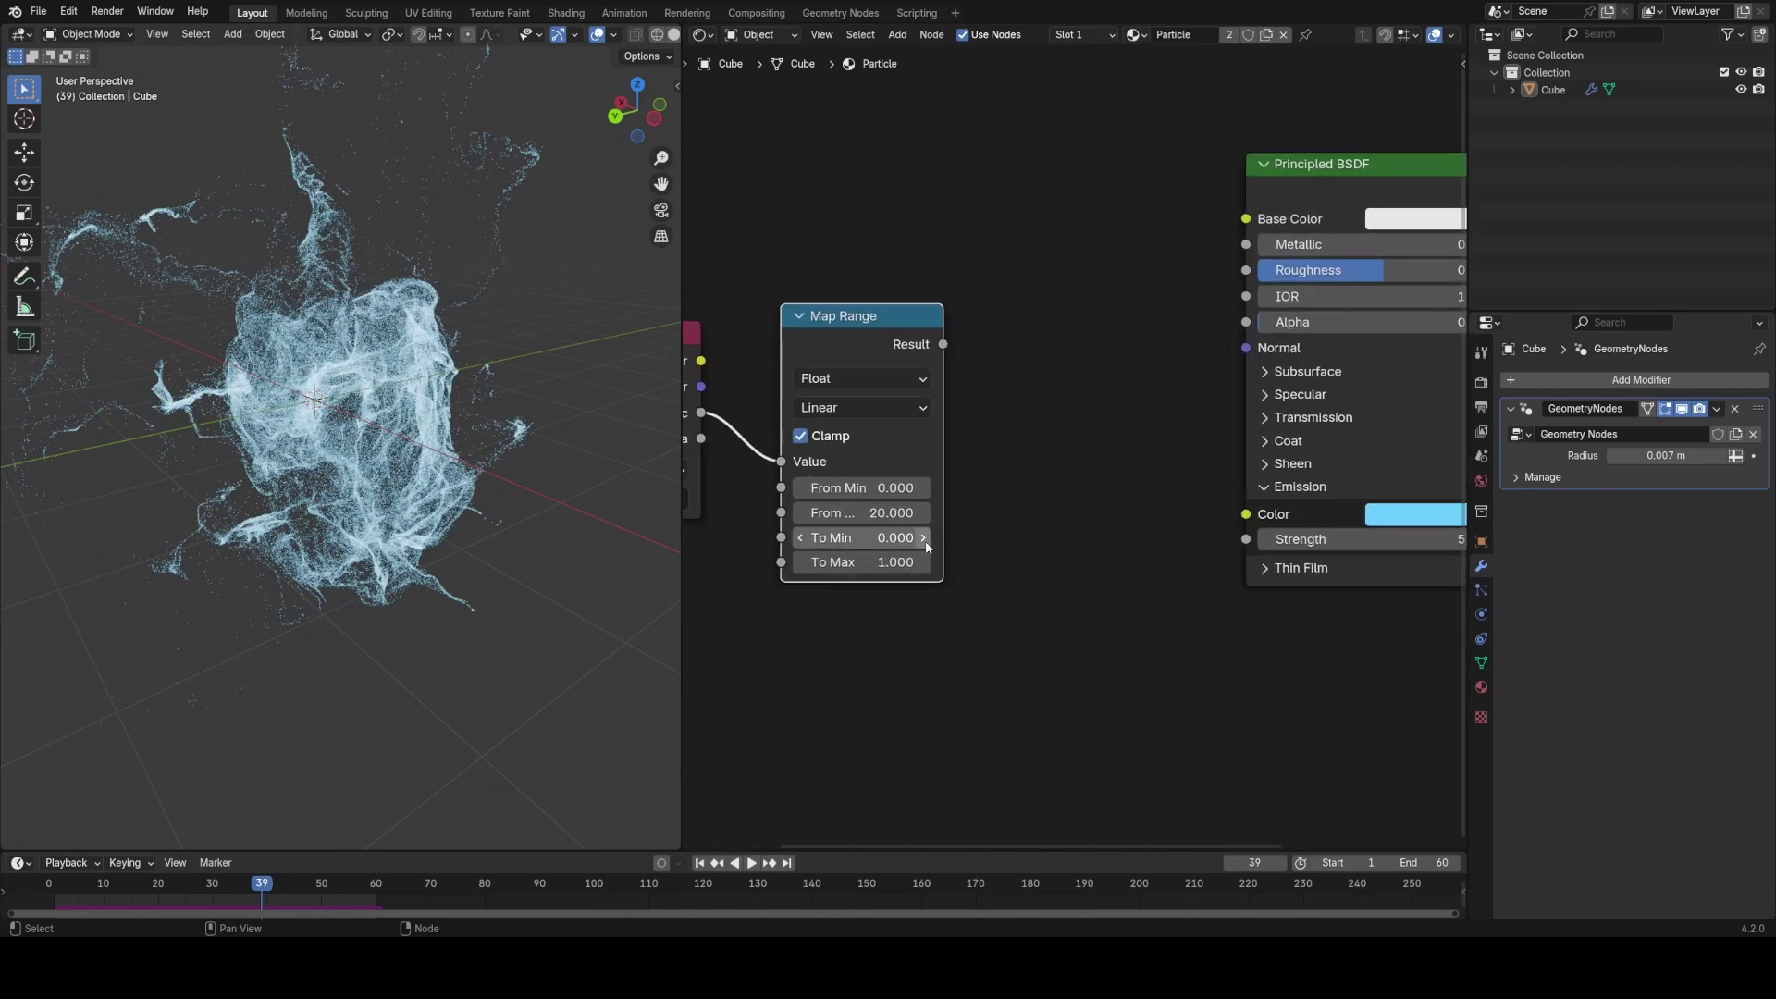
left_click(895, 538)
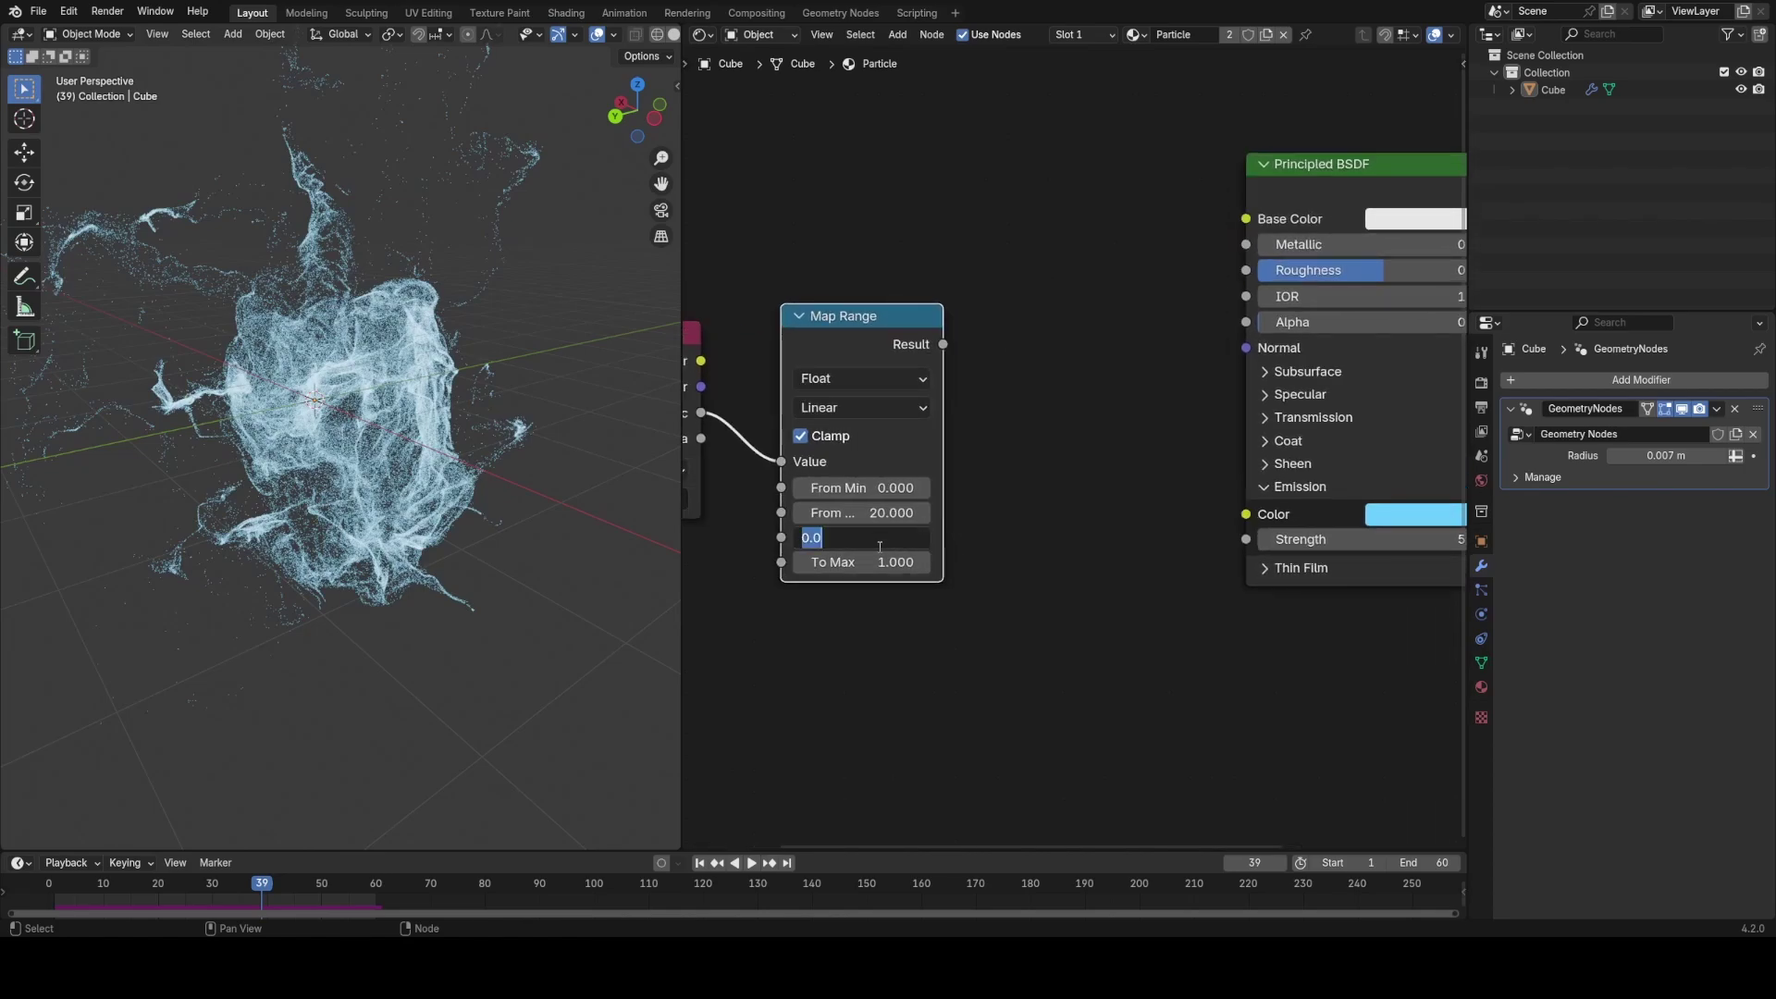
type(".01")
key("Return")
middle_click_drag(1039, 493, 944, 496)
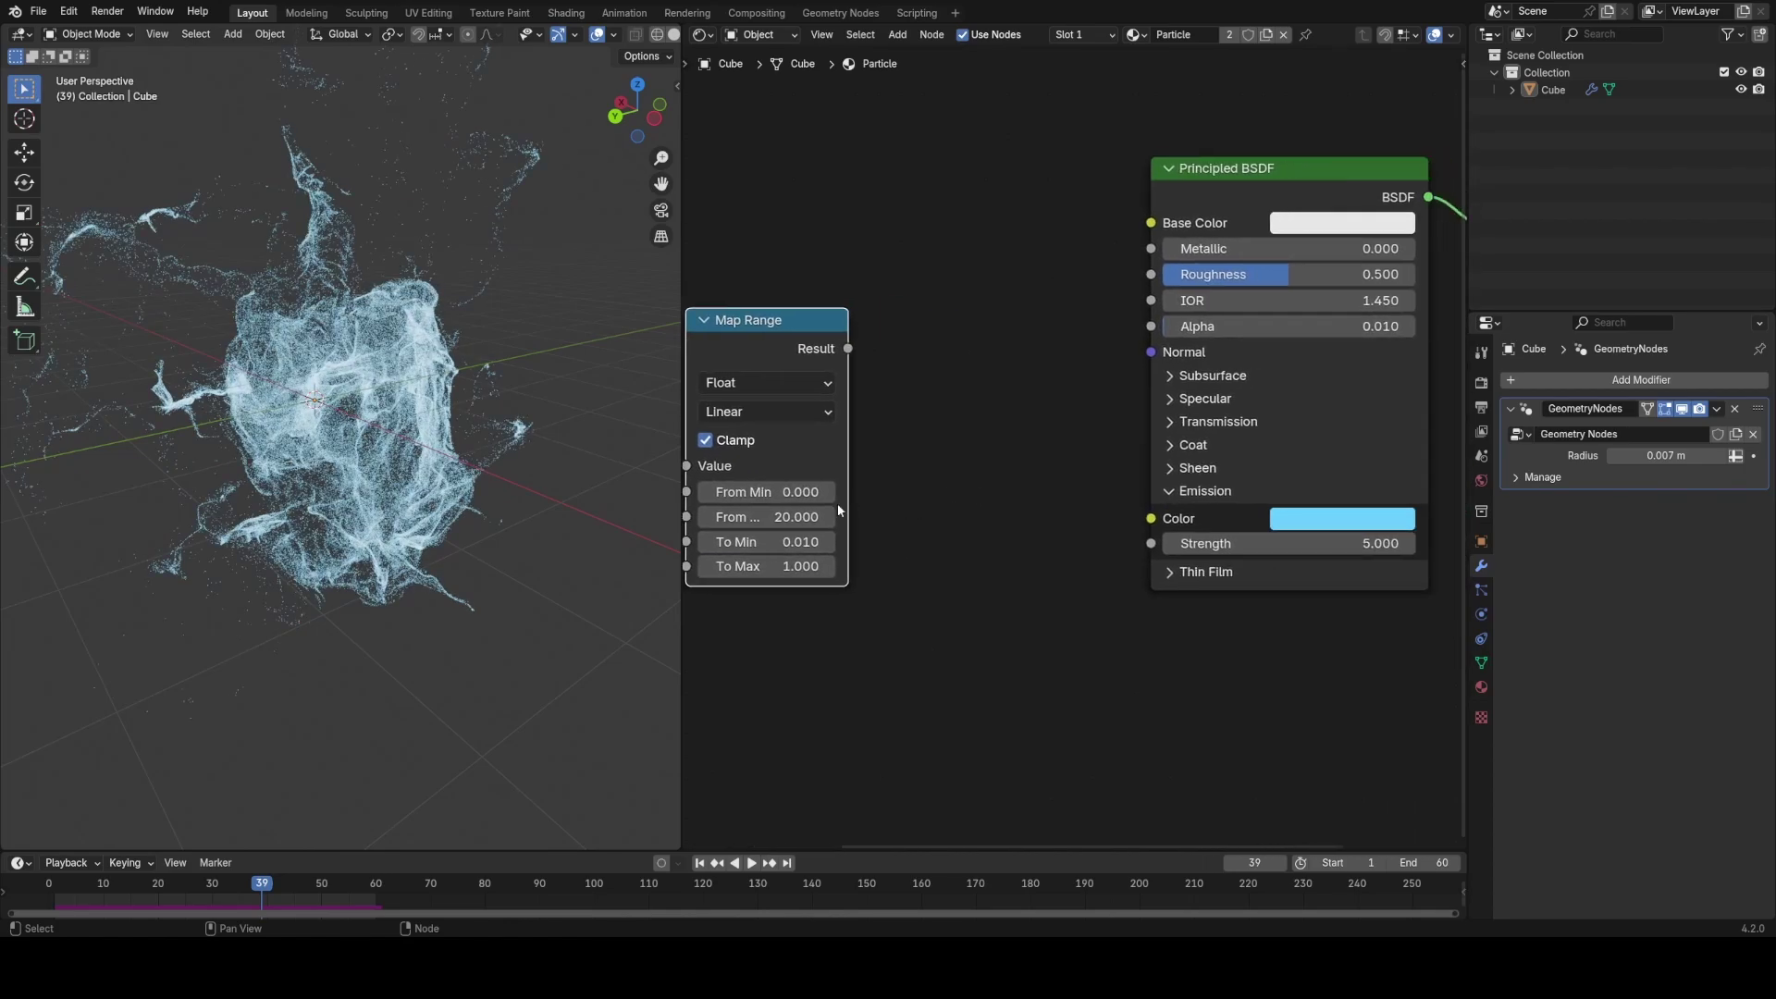
left_click(805, 566)
type("0")
key("Return")
Step: Connect the Map Range result to the Principled BSDF's Alpha, save the file and preview the animation
left_click_drag(848, 349, 1151, 326)
key("ctrl+s")
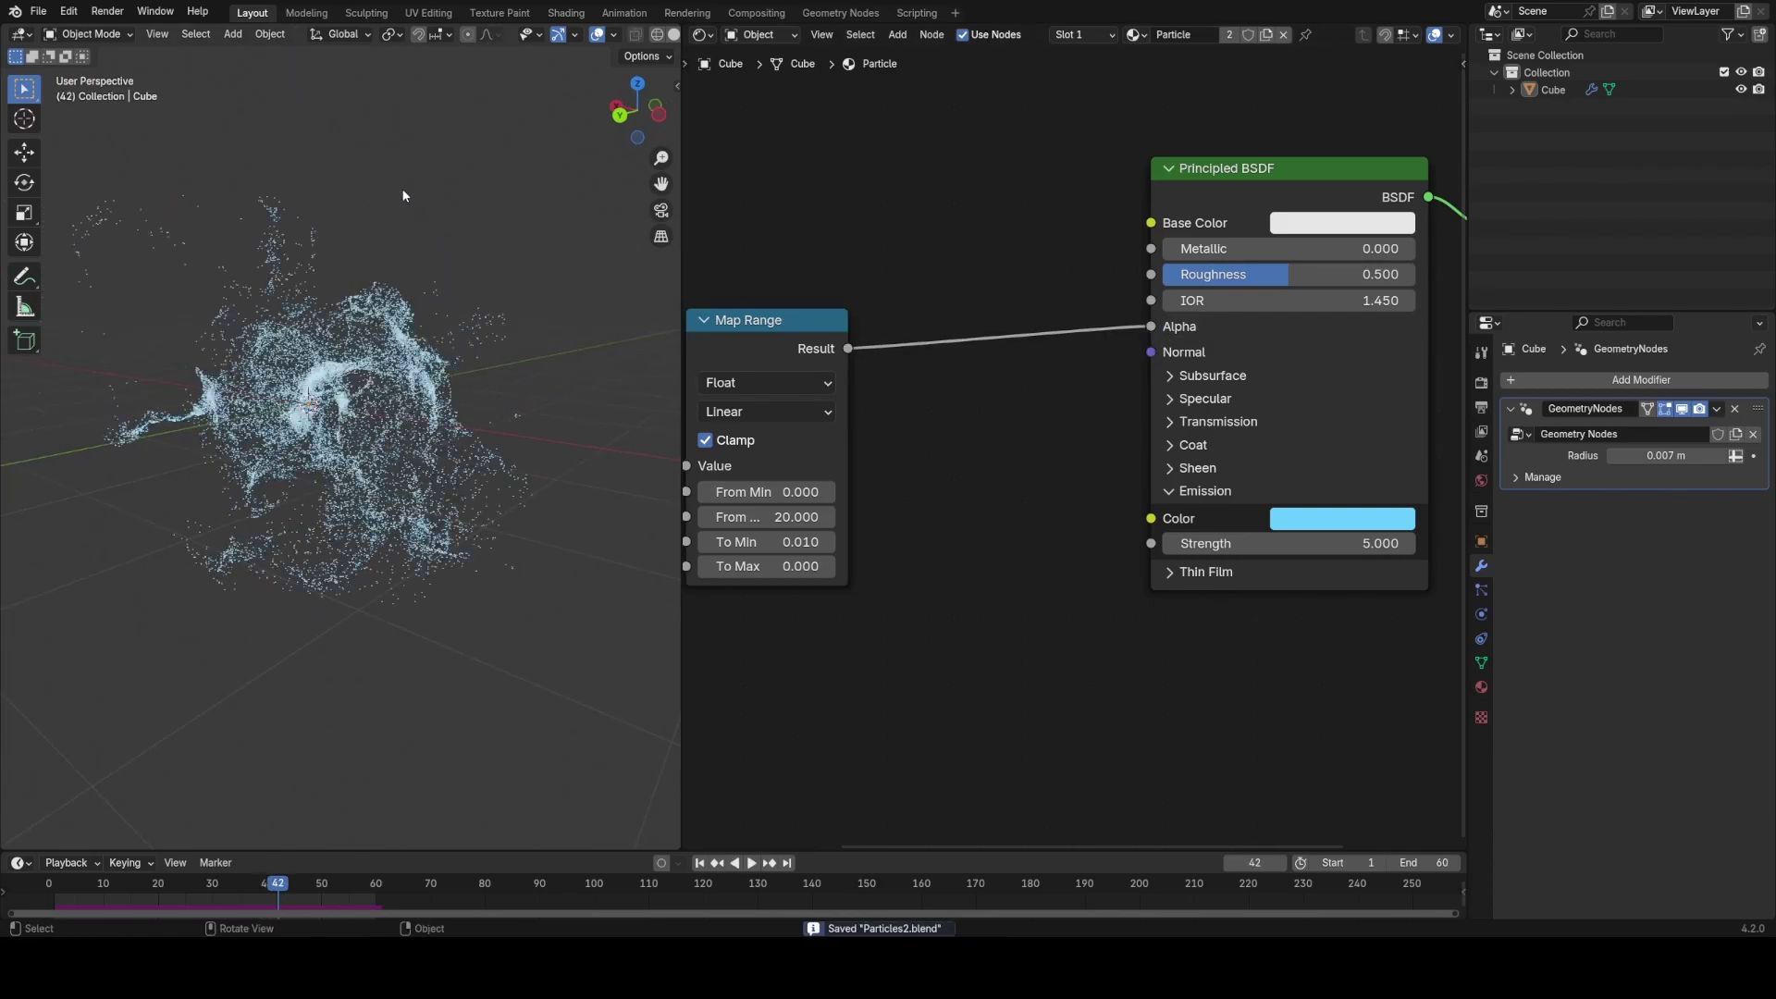
key("space")
key("space")
middle_click_drag(531, 486, 449, 460)
key("space")
key("space")
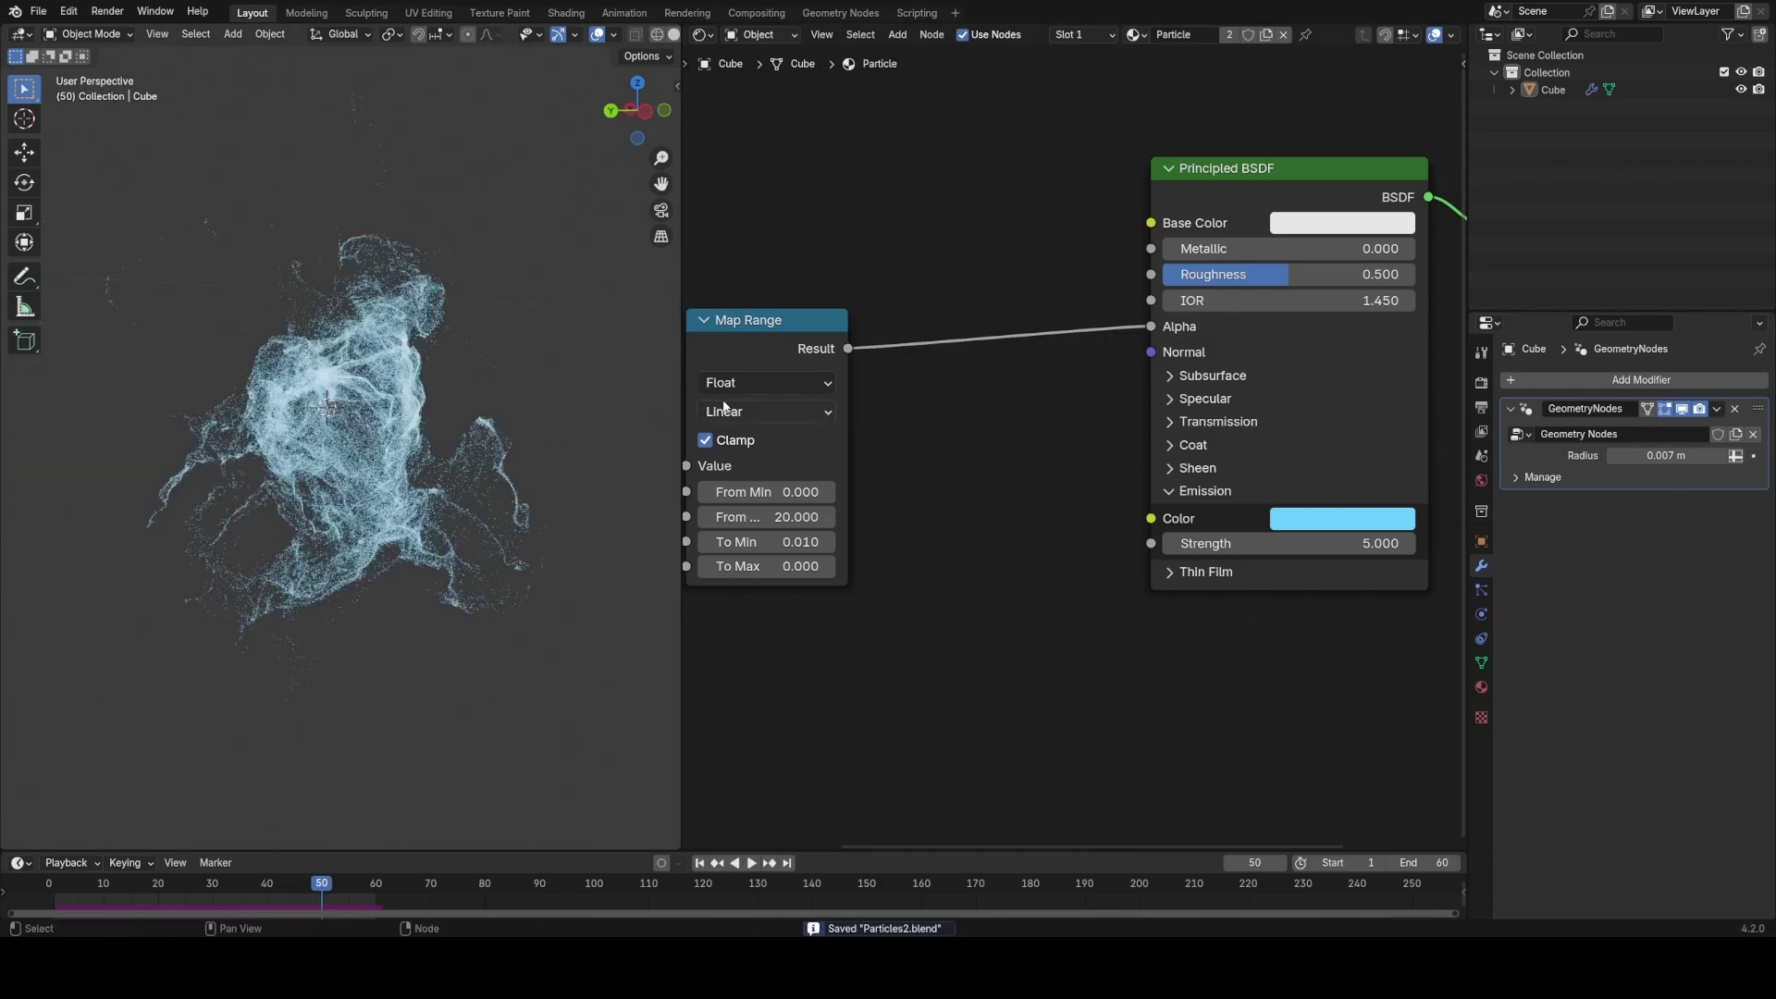
Step: Change the Map Range interpolation to Smooth Step, save the file and preview the animation
left_click(831, 404)
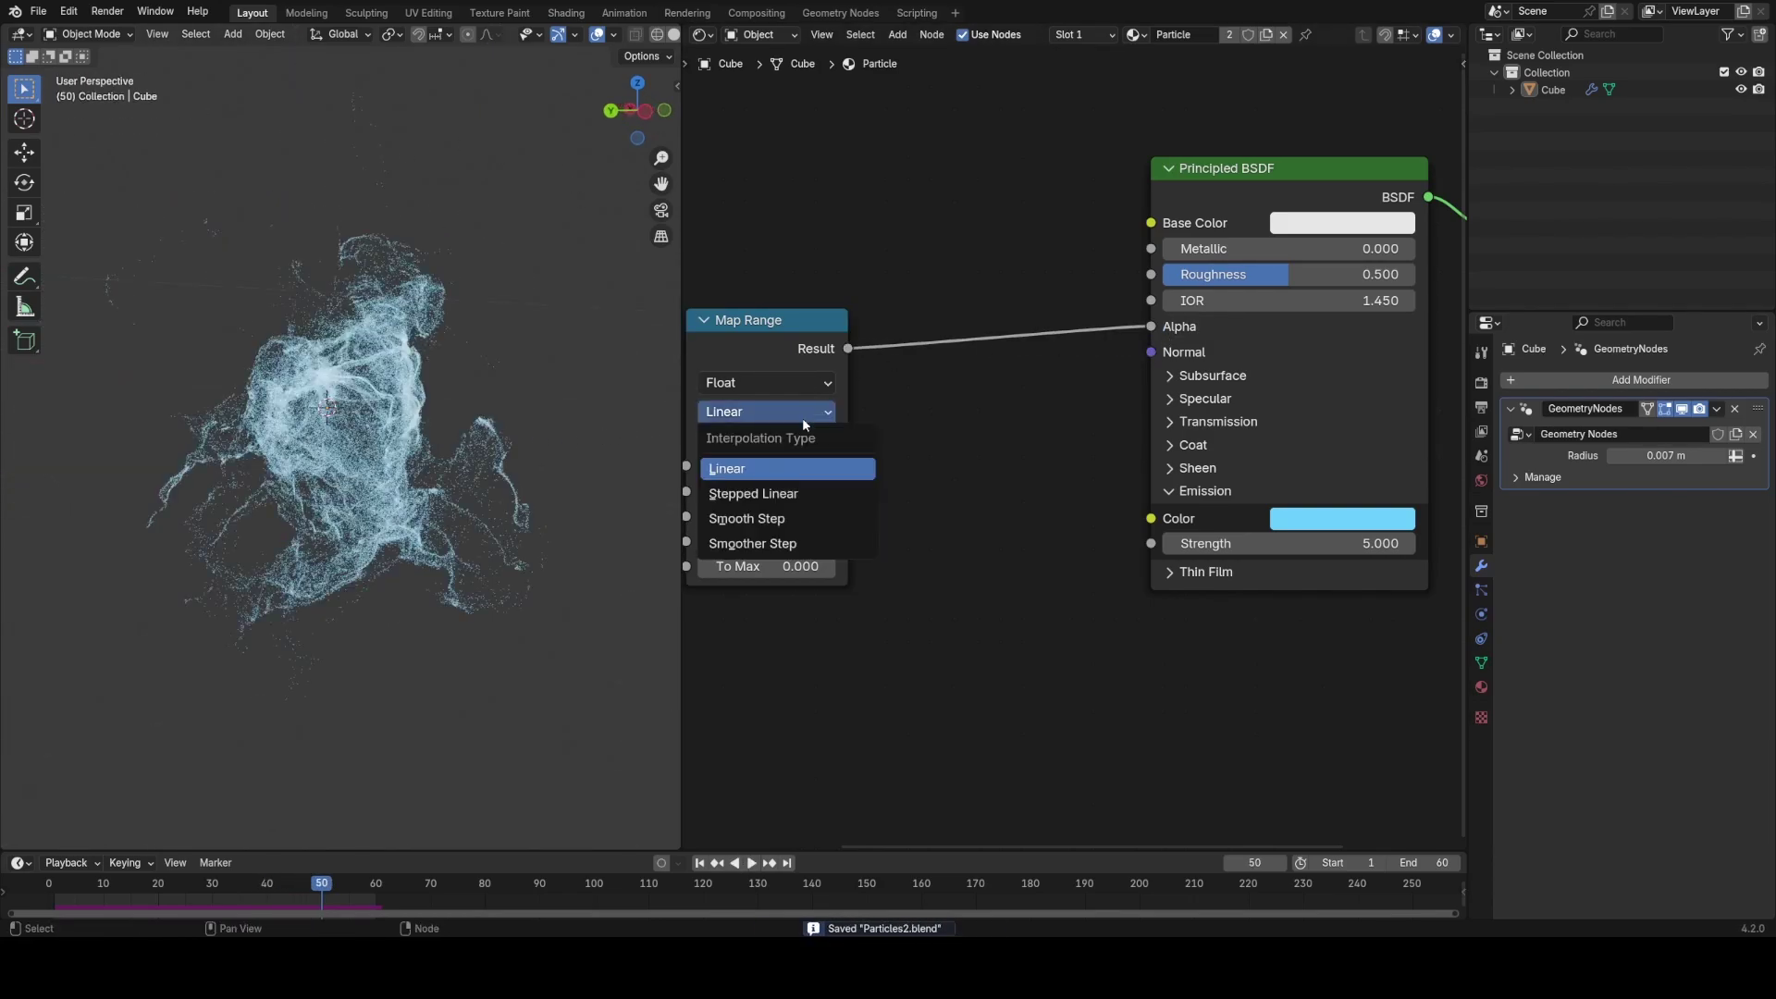
left_click(777, 520)
key("ctrl+s")
middle_click_drag(293, 470, 463, 488)
key("space")
key("space")
Step: Turn off viewport Temporal Reprojection in the render settings, play back the animation from several angles and save the file
left_click(1481, 382)
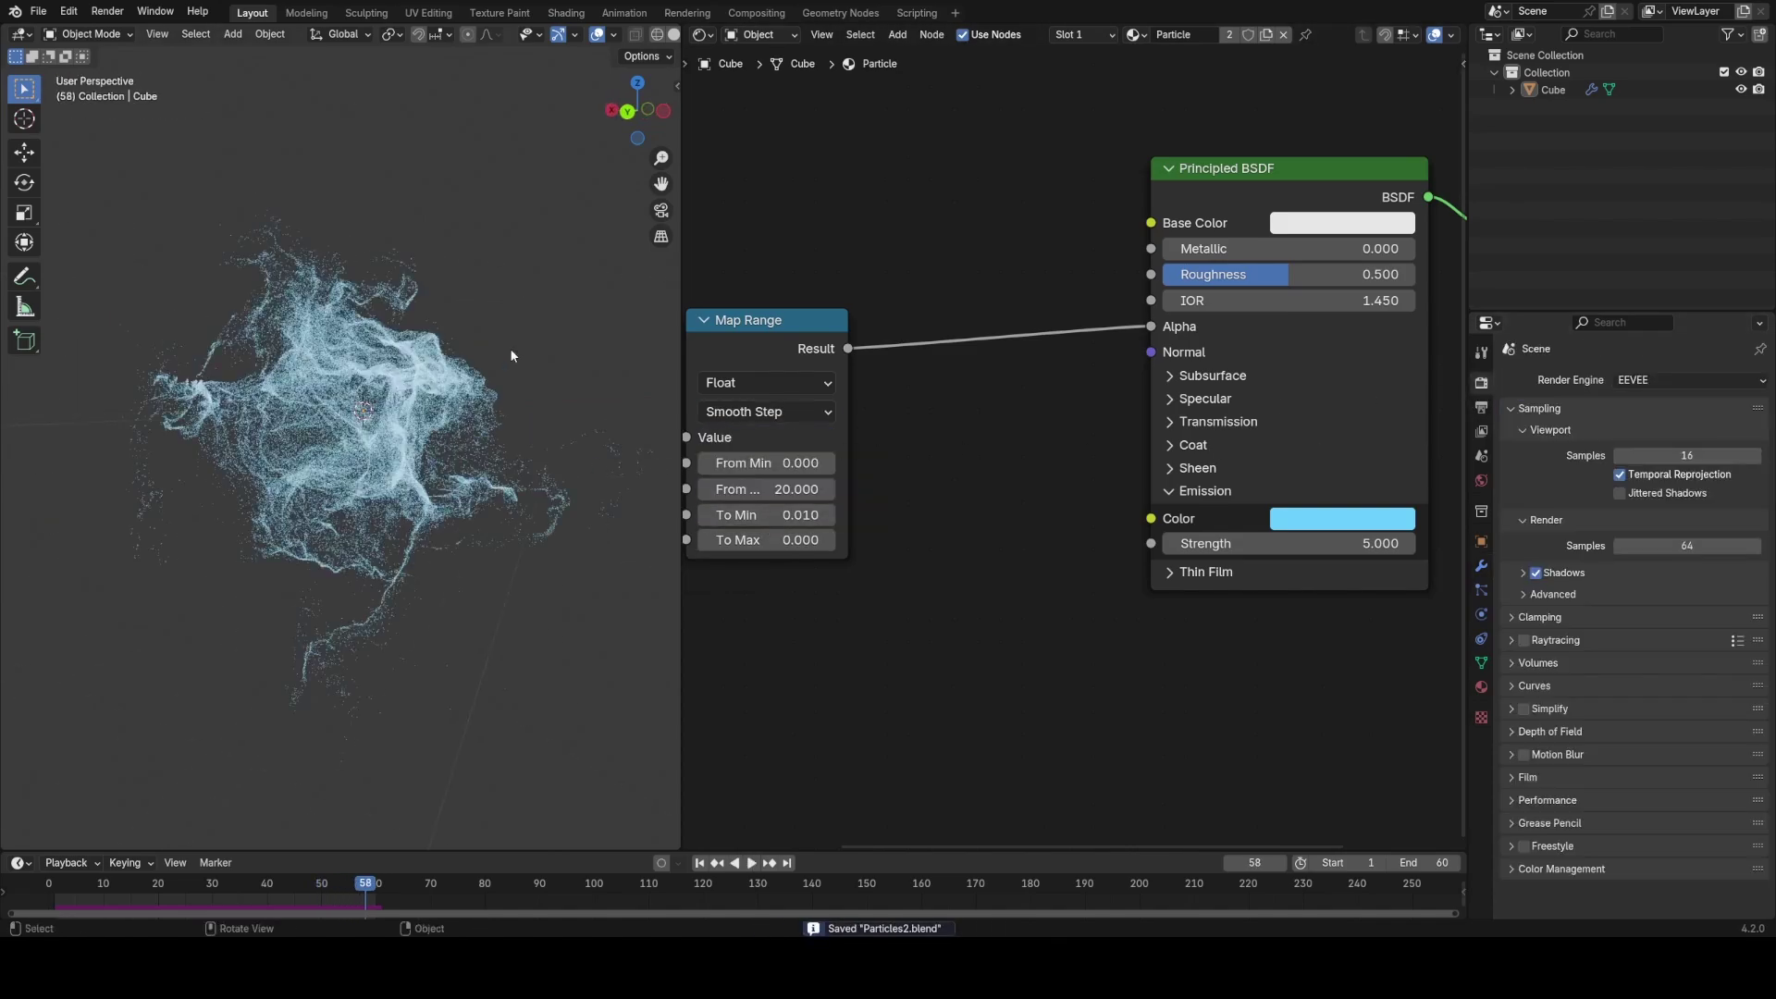
left_click(1652, 477)
key("space")
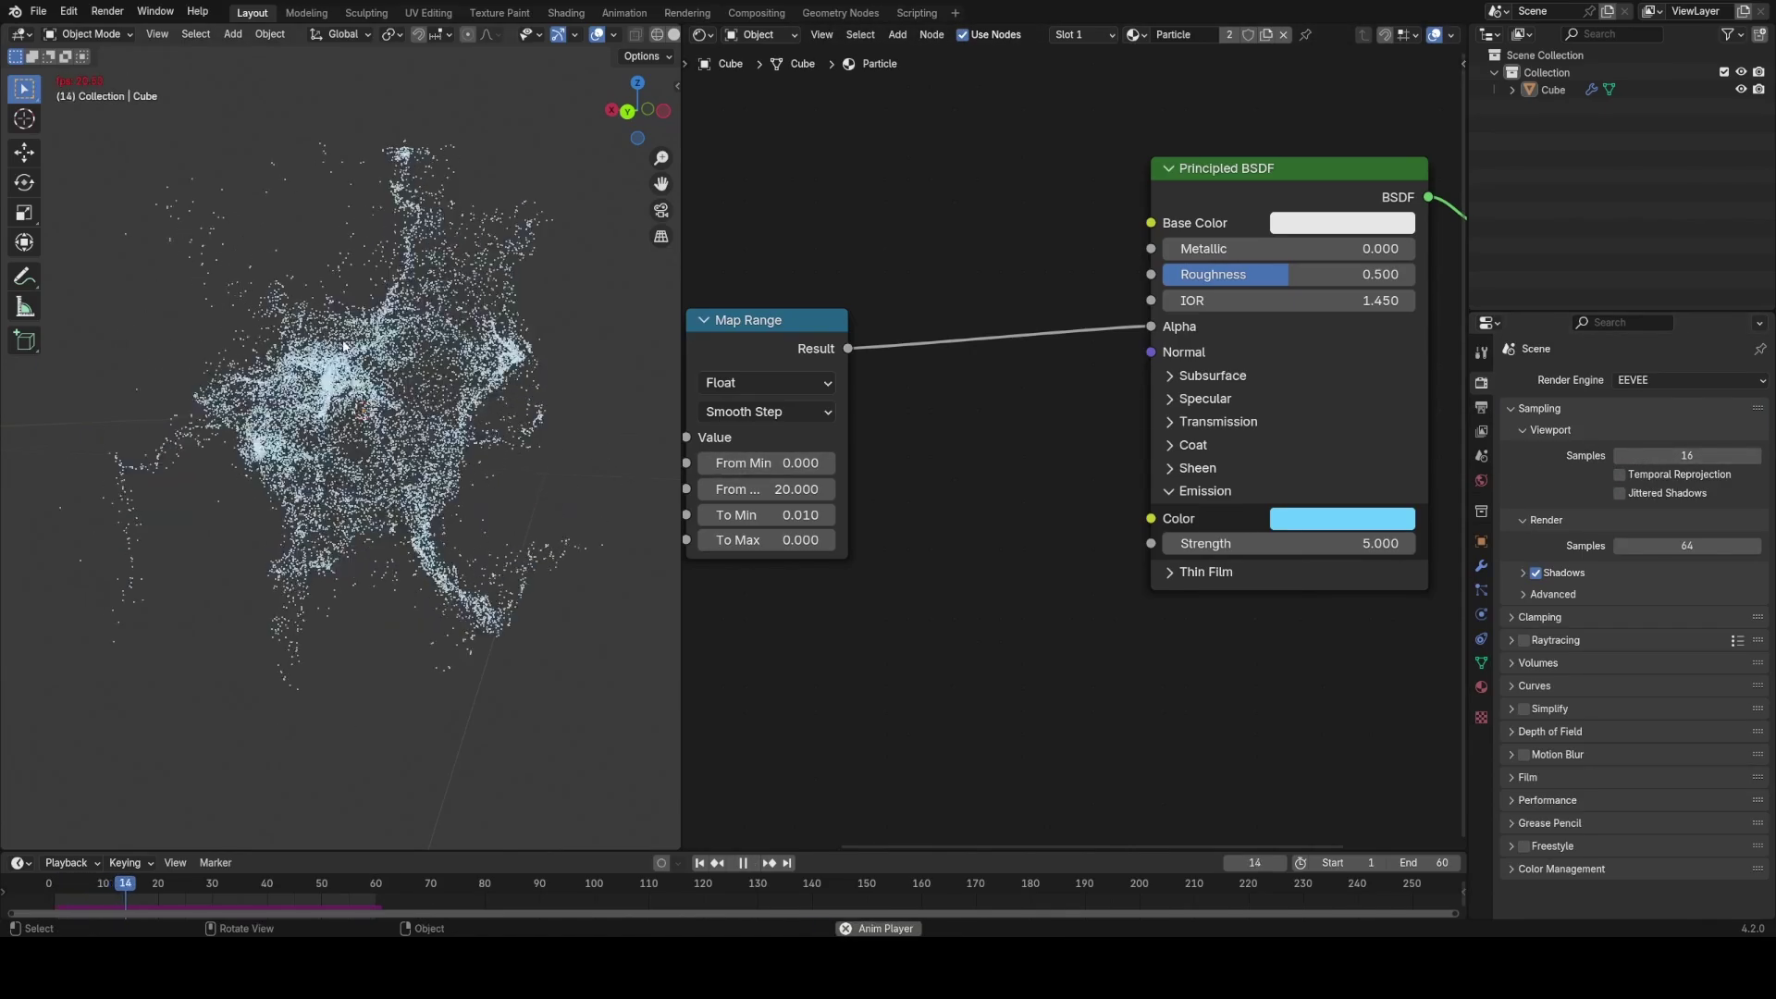
middle_click_drag(407, 370, 250, 356)
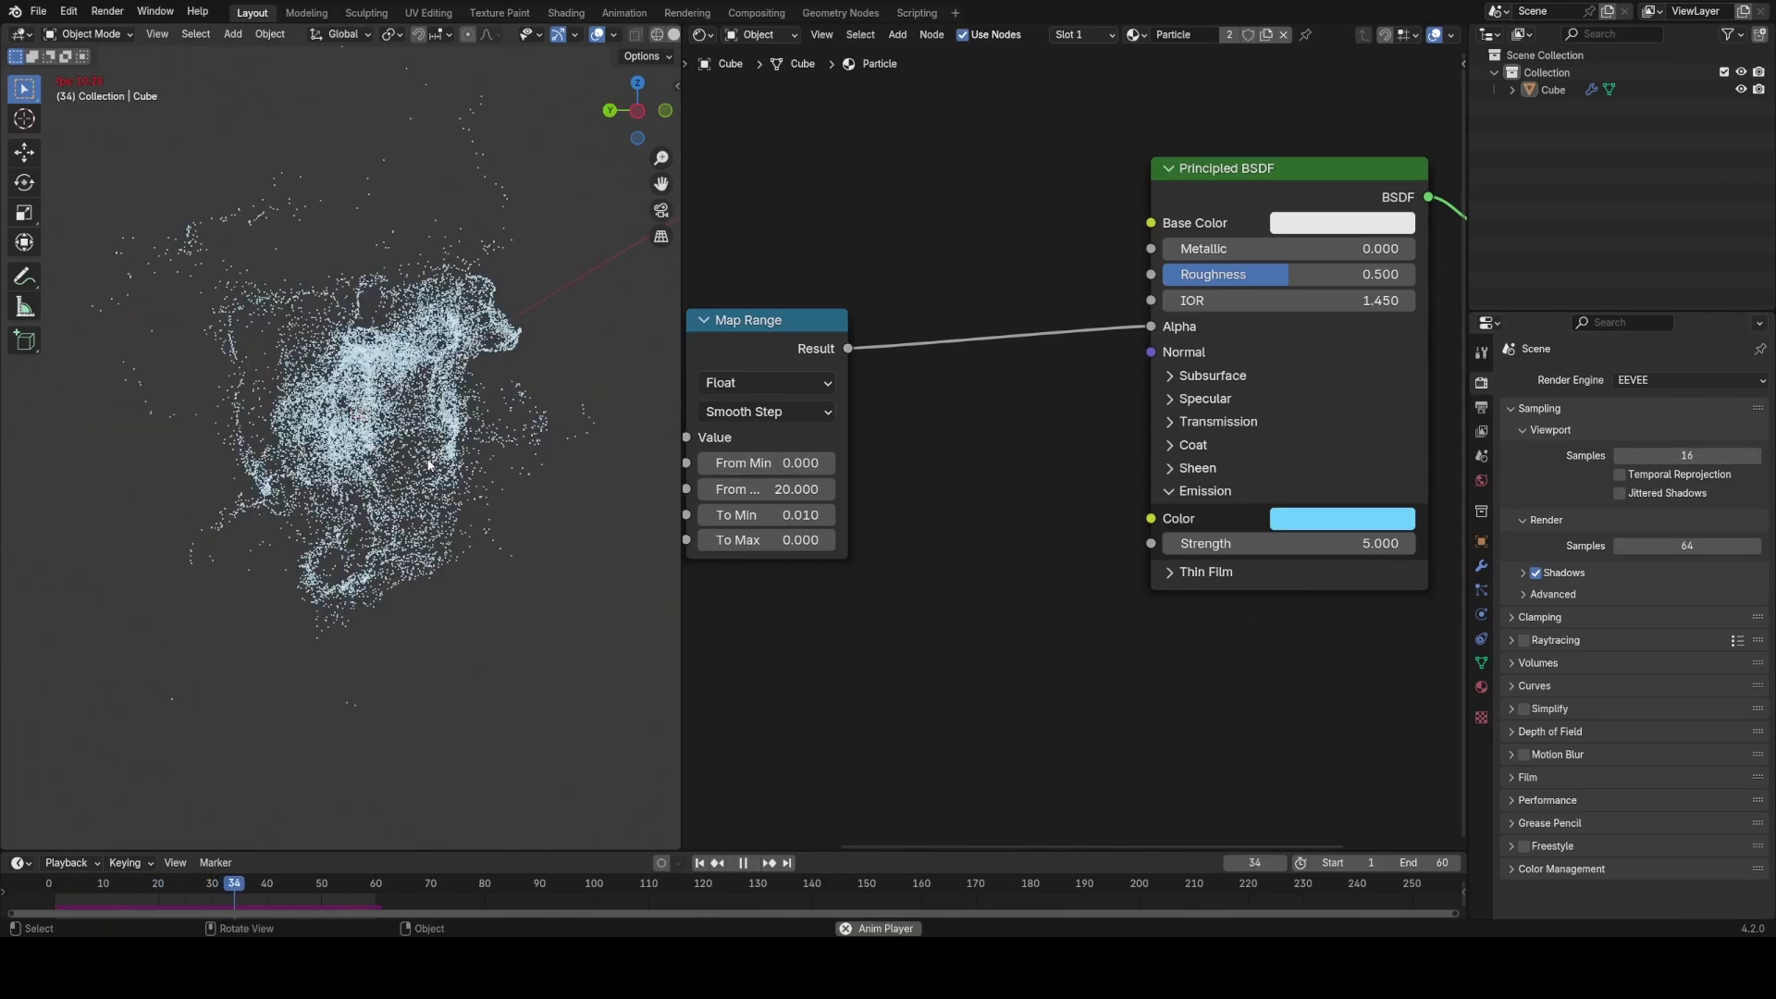
key("space")
middle_click_drag(412, 454, 520, 492)
key("space")
key("space")
key("space")
key("space")
key("ctrl+s")
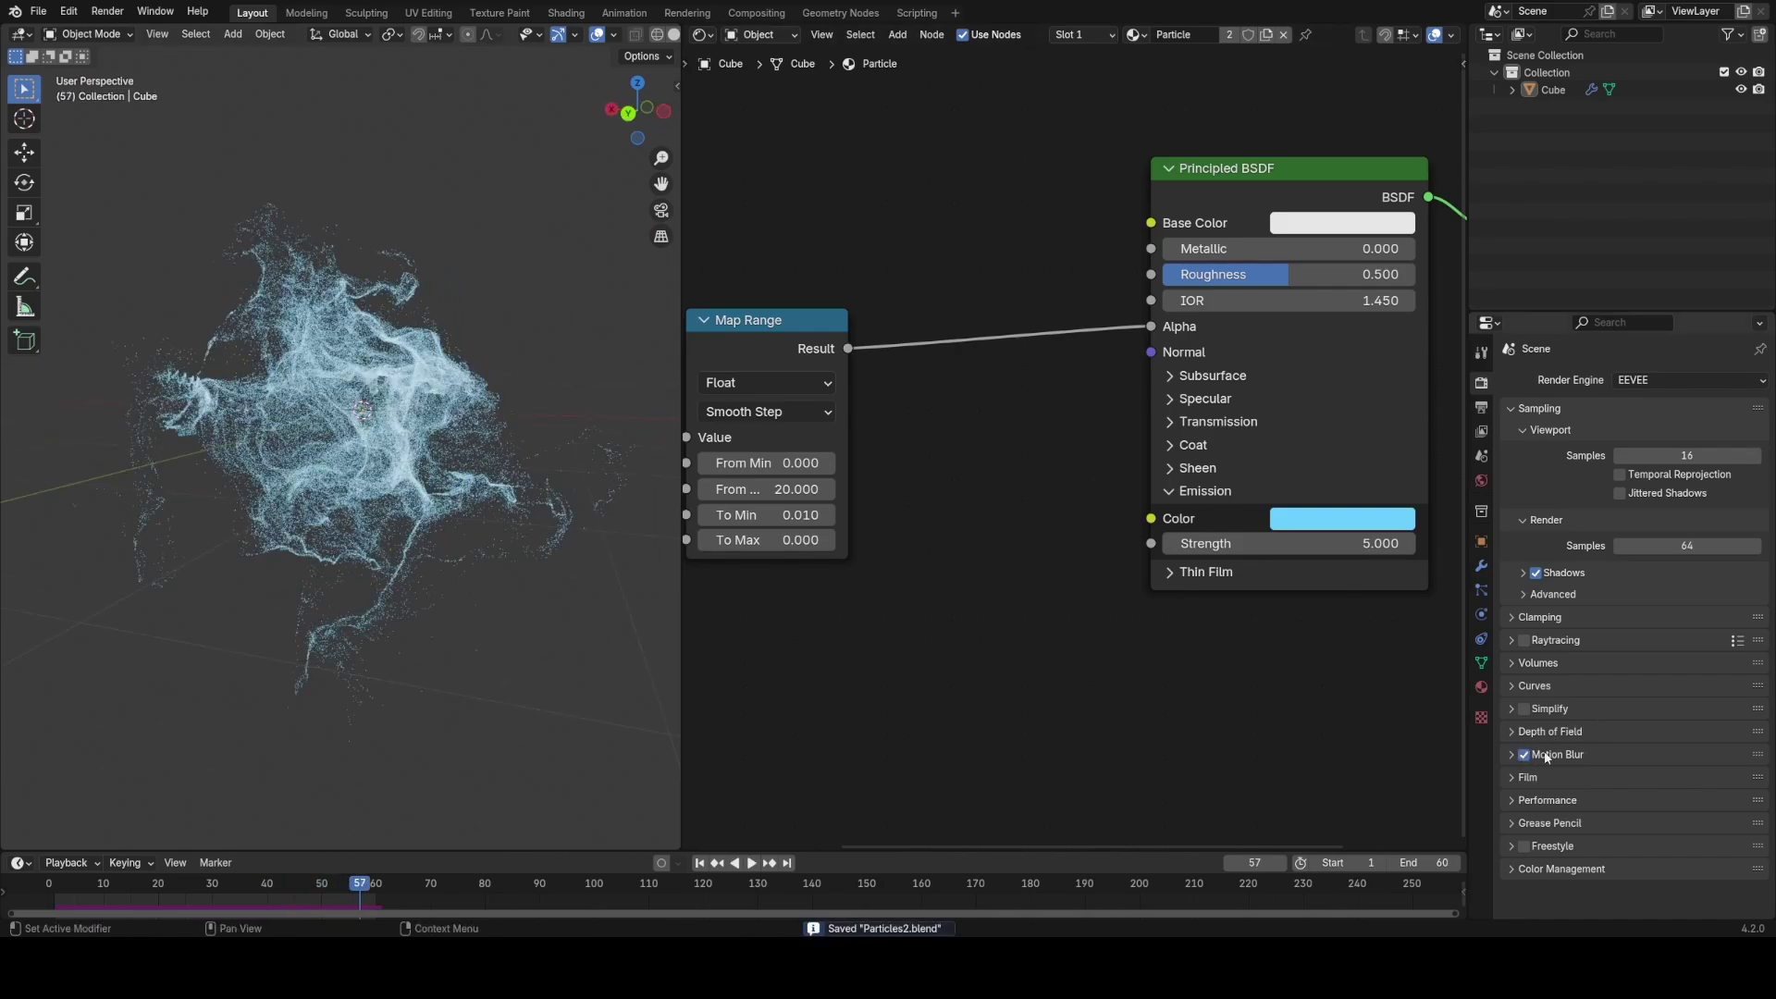
Step: Enable Motion Blur with a shutter of 0.10 and 16 steps, and save the file
left_click(1524, 754)
left_click(1560, 755)
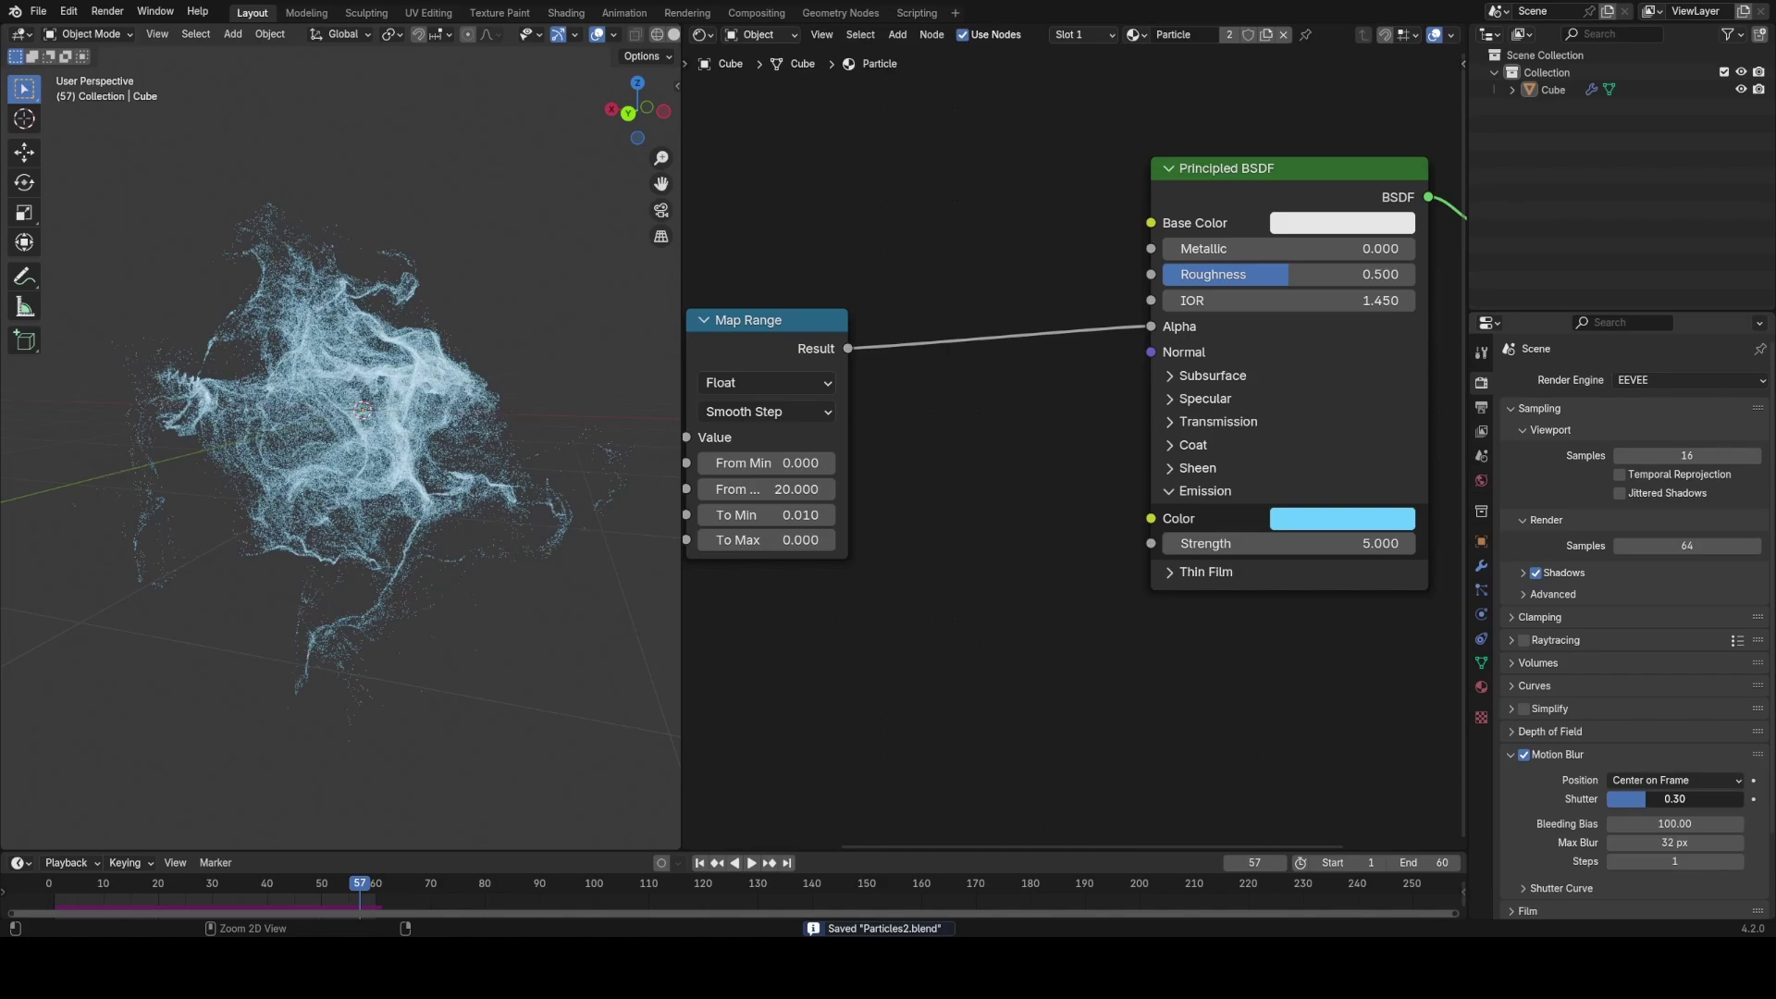
left_click(1674, 860)
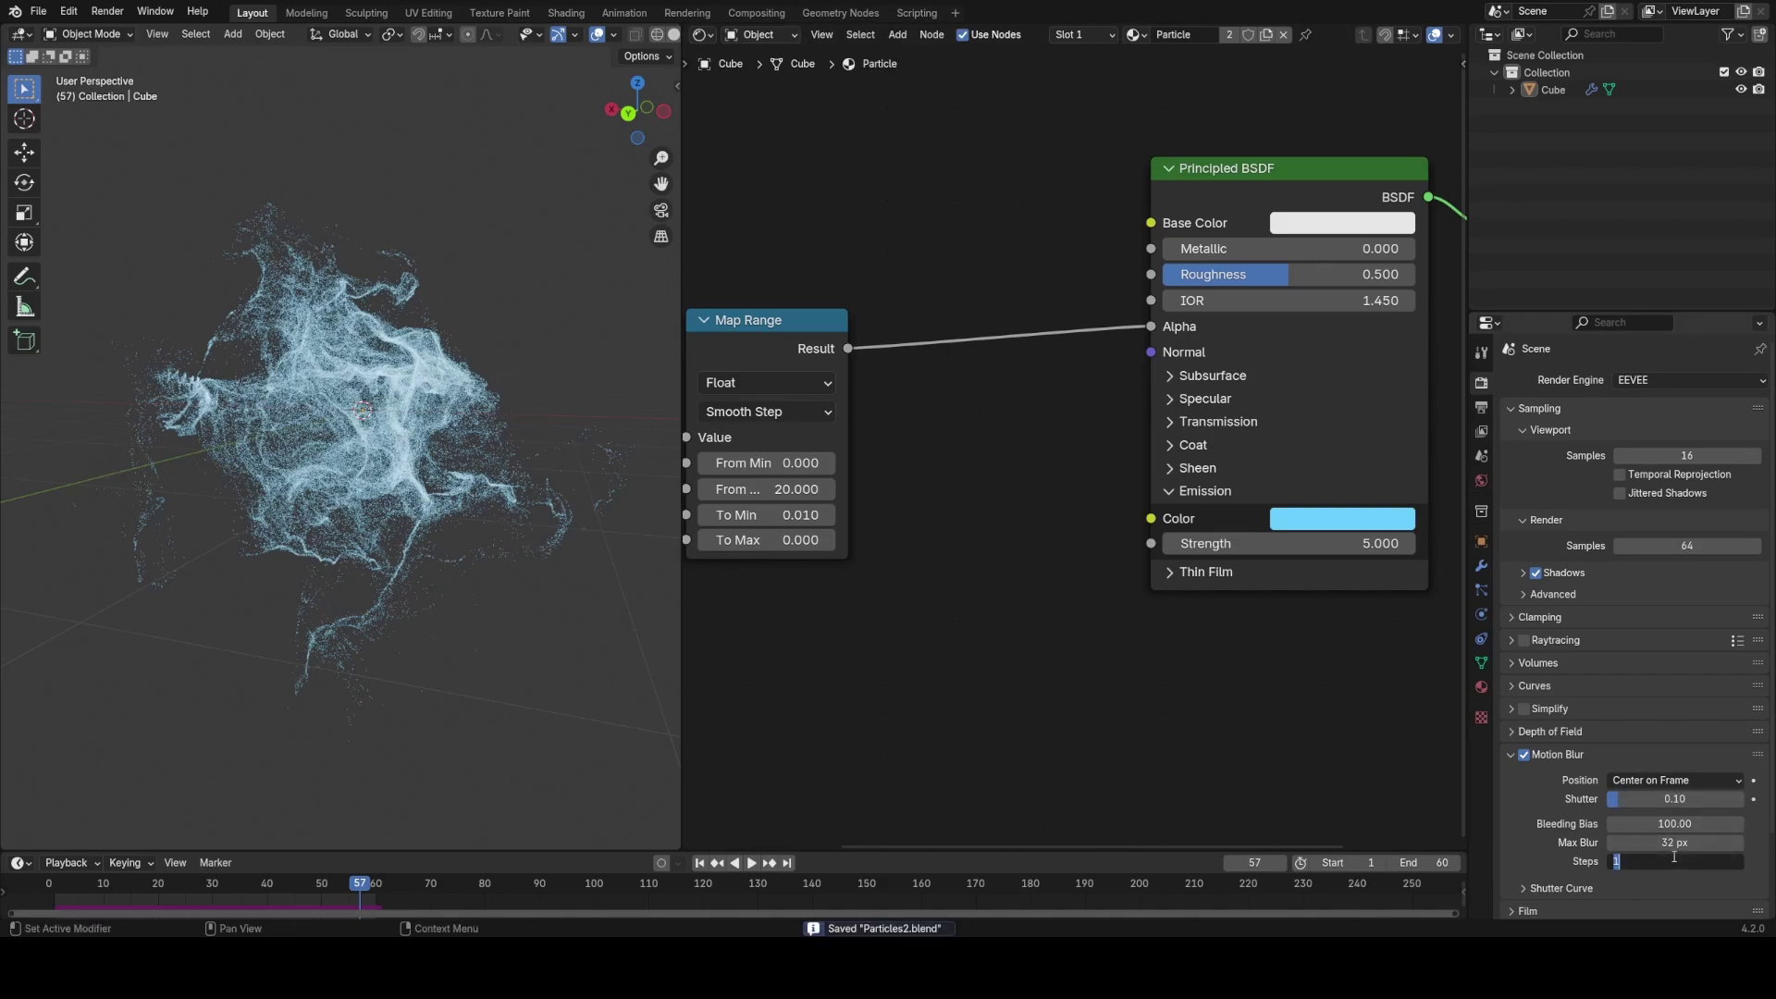
type("16")
key("Return")
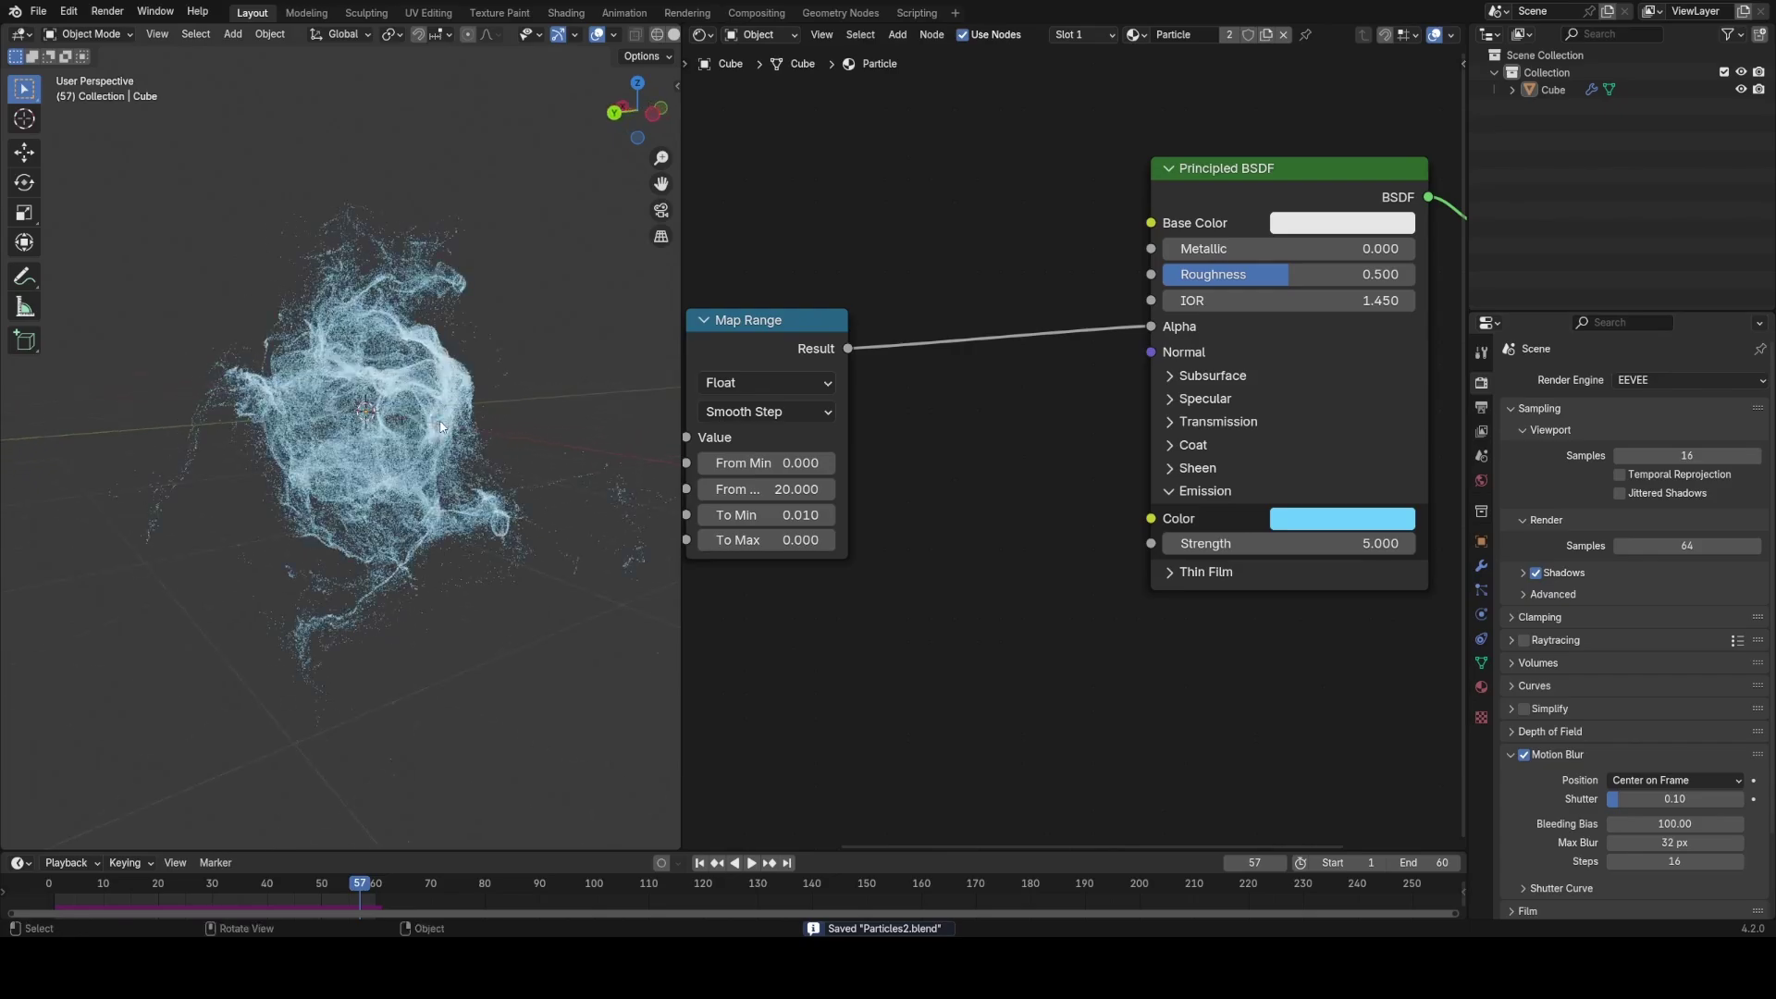
middle_click_drag(435, 495, 341, 512)
key("ctrl+s")
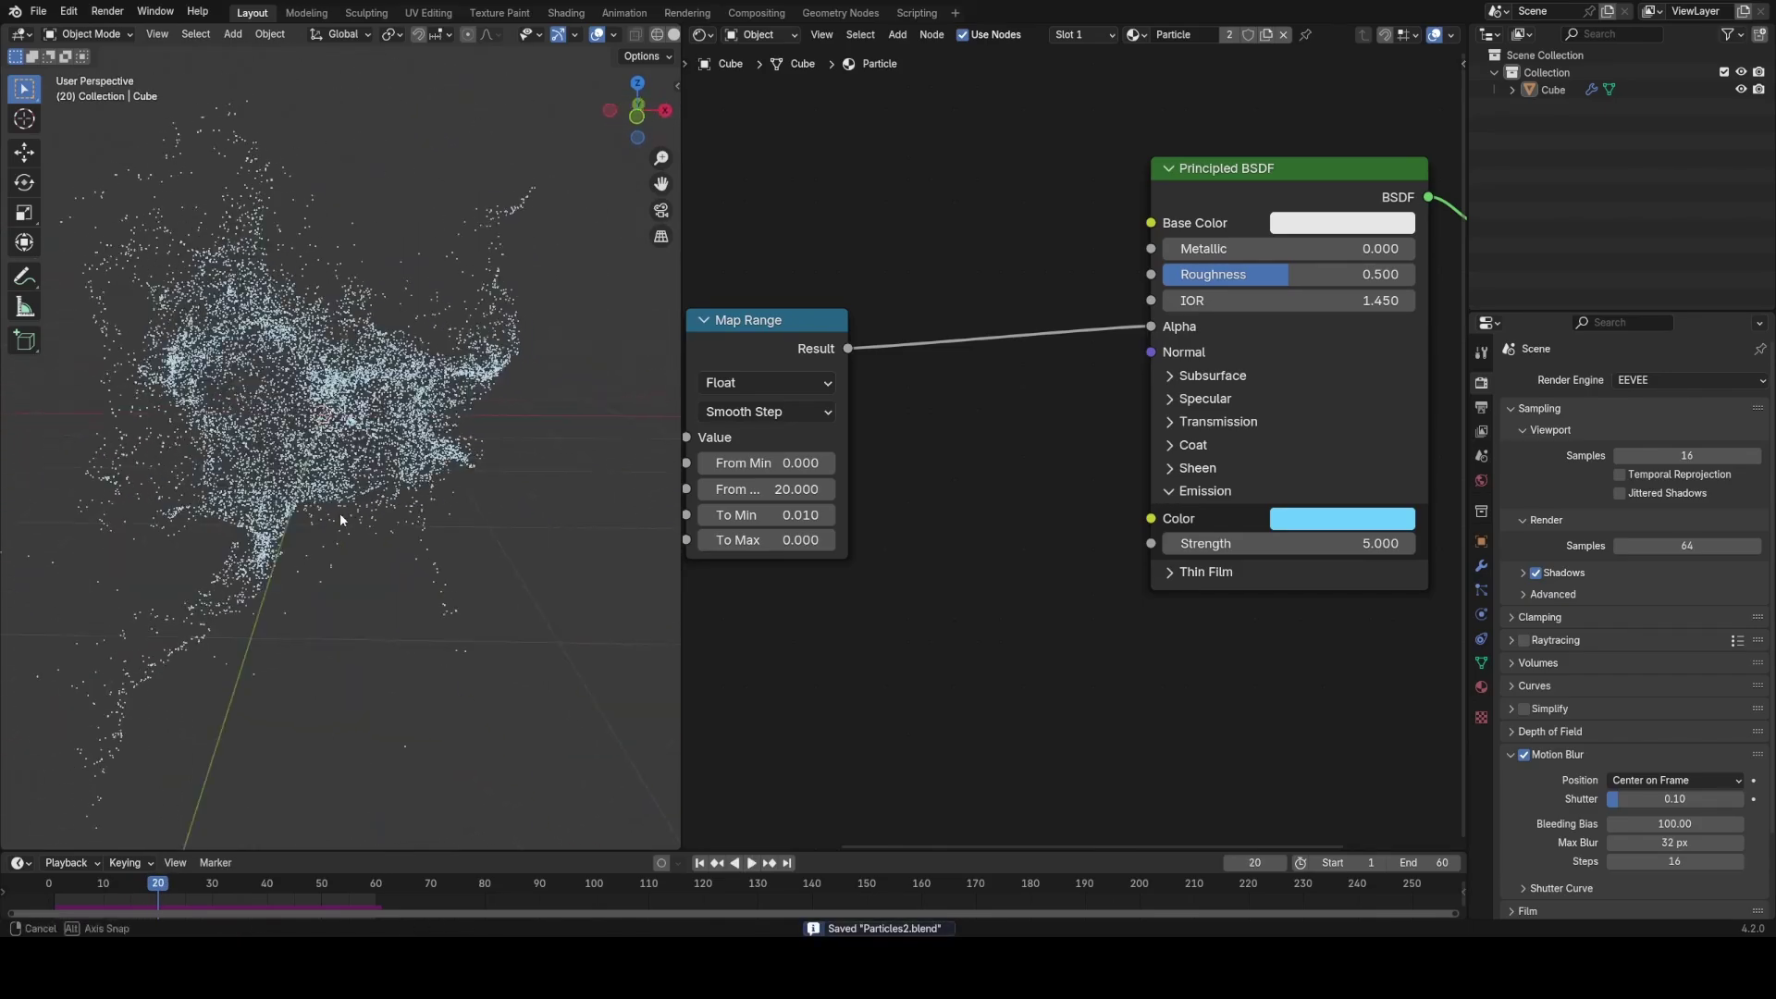
Step: Change the Shader Editor area to the Compositor with Use Nodes enabled, and move Render Layers away from the Composite node
left_click(702, 35)
left_click(758, 137)
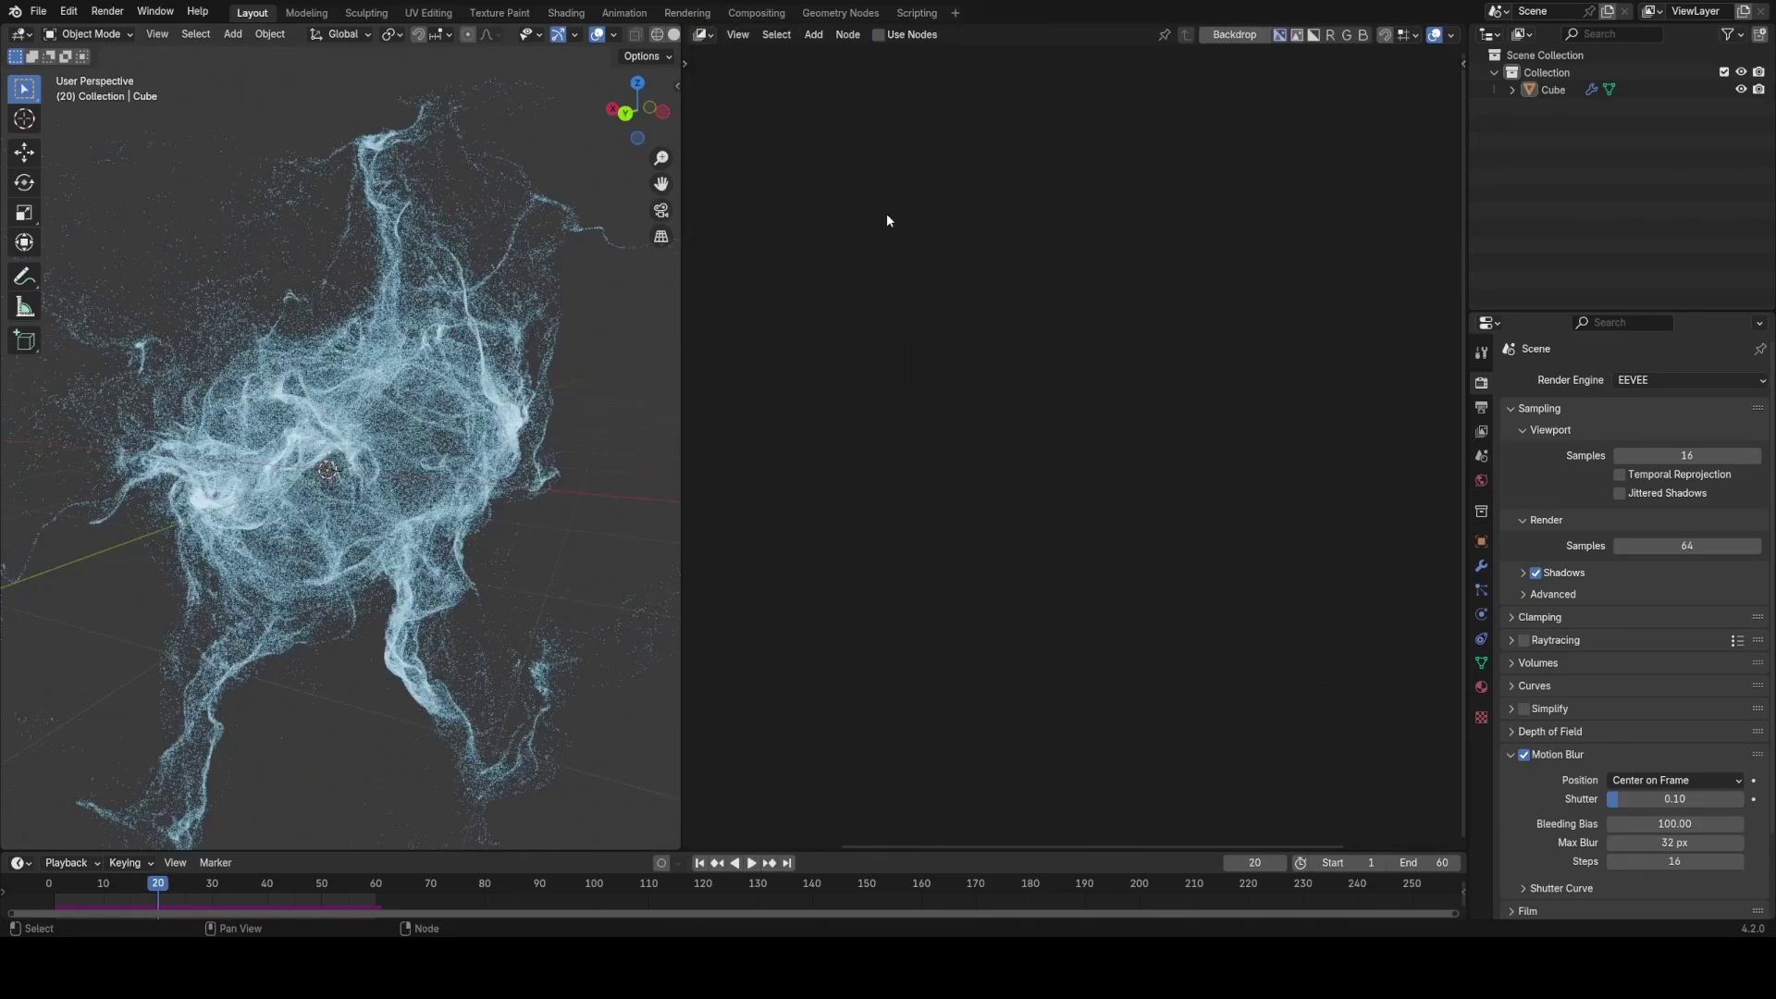
left_click(913, 34)
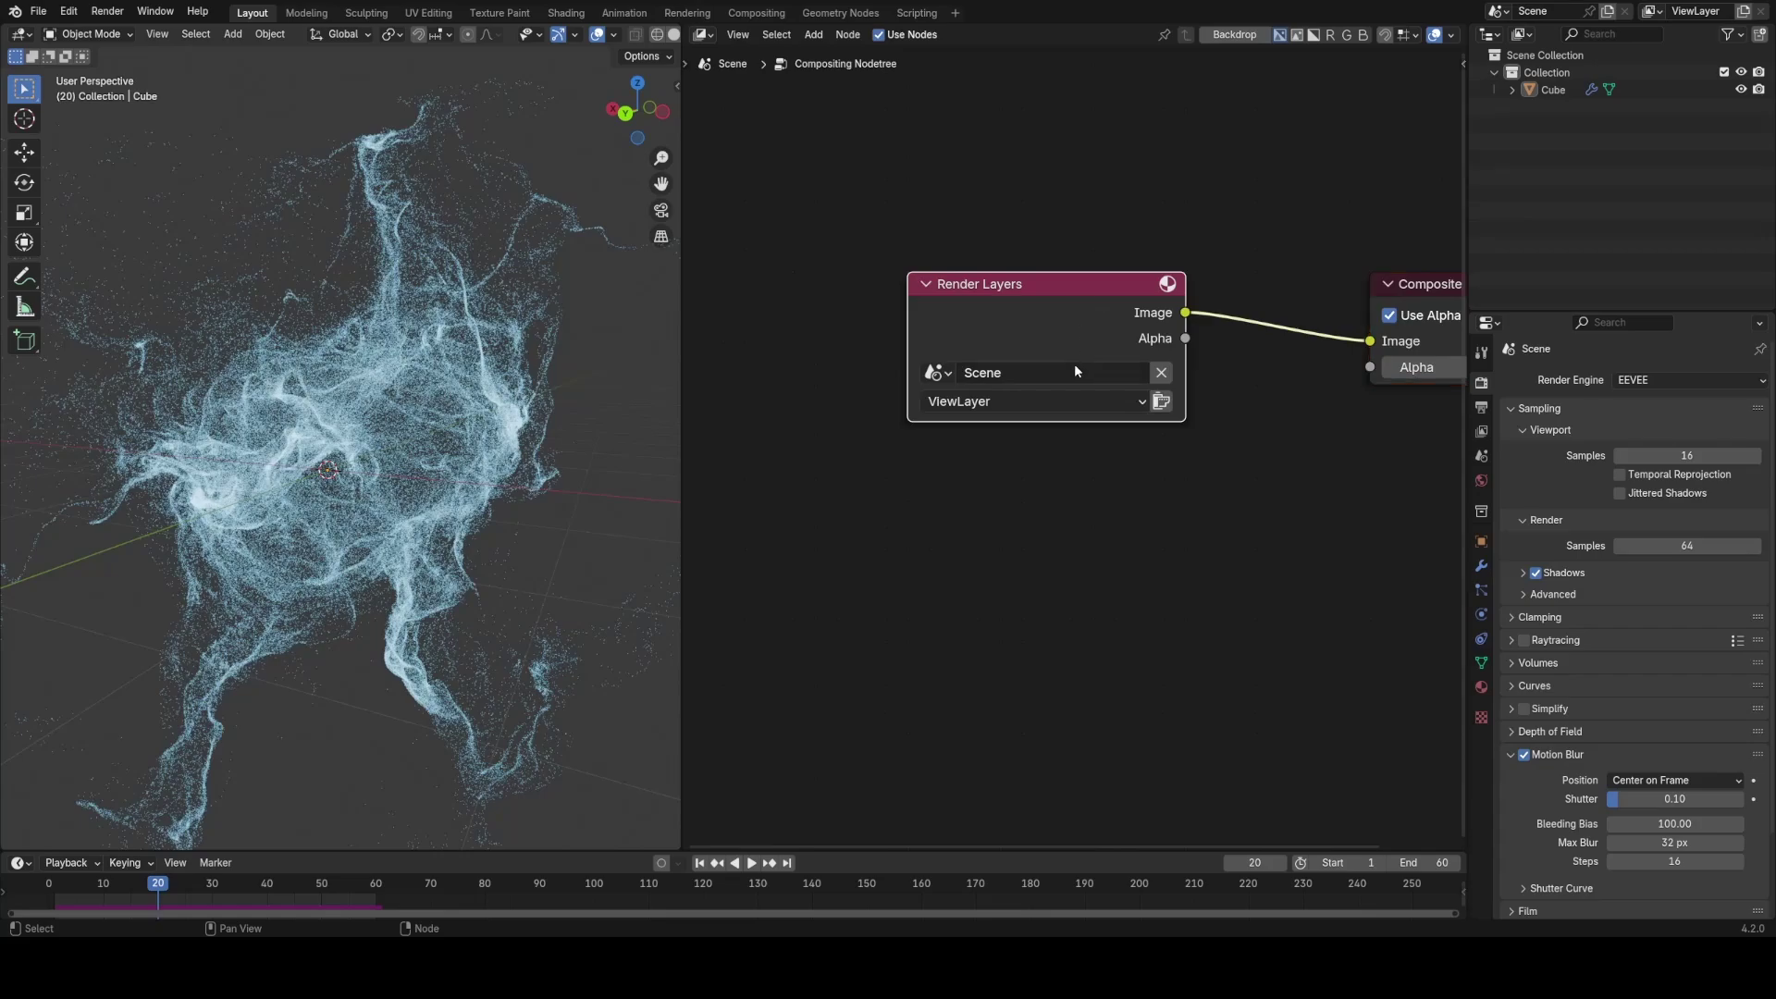
scroll(1074, 365, "down", 4)
left_click_drag(1073, 365, 809, 367)
key("shift+a")
left_click(1089, 328)
scroll(654, 38, "down", 3)
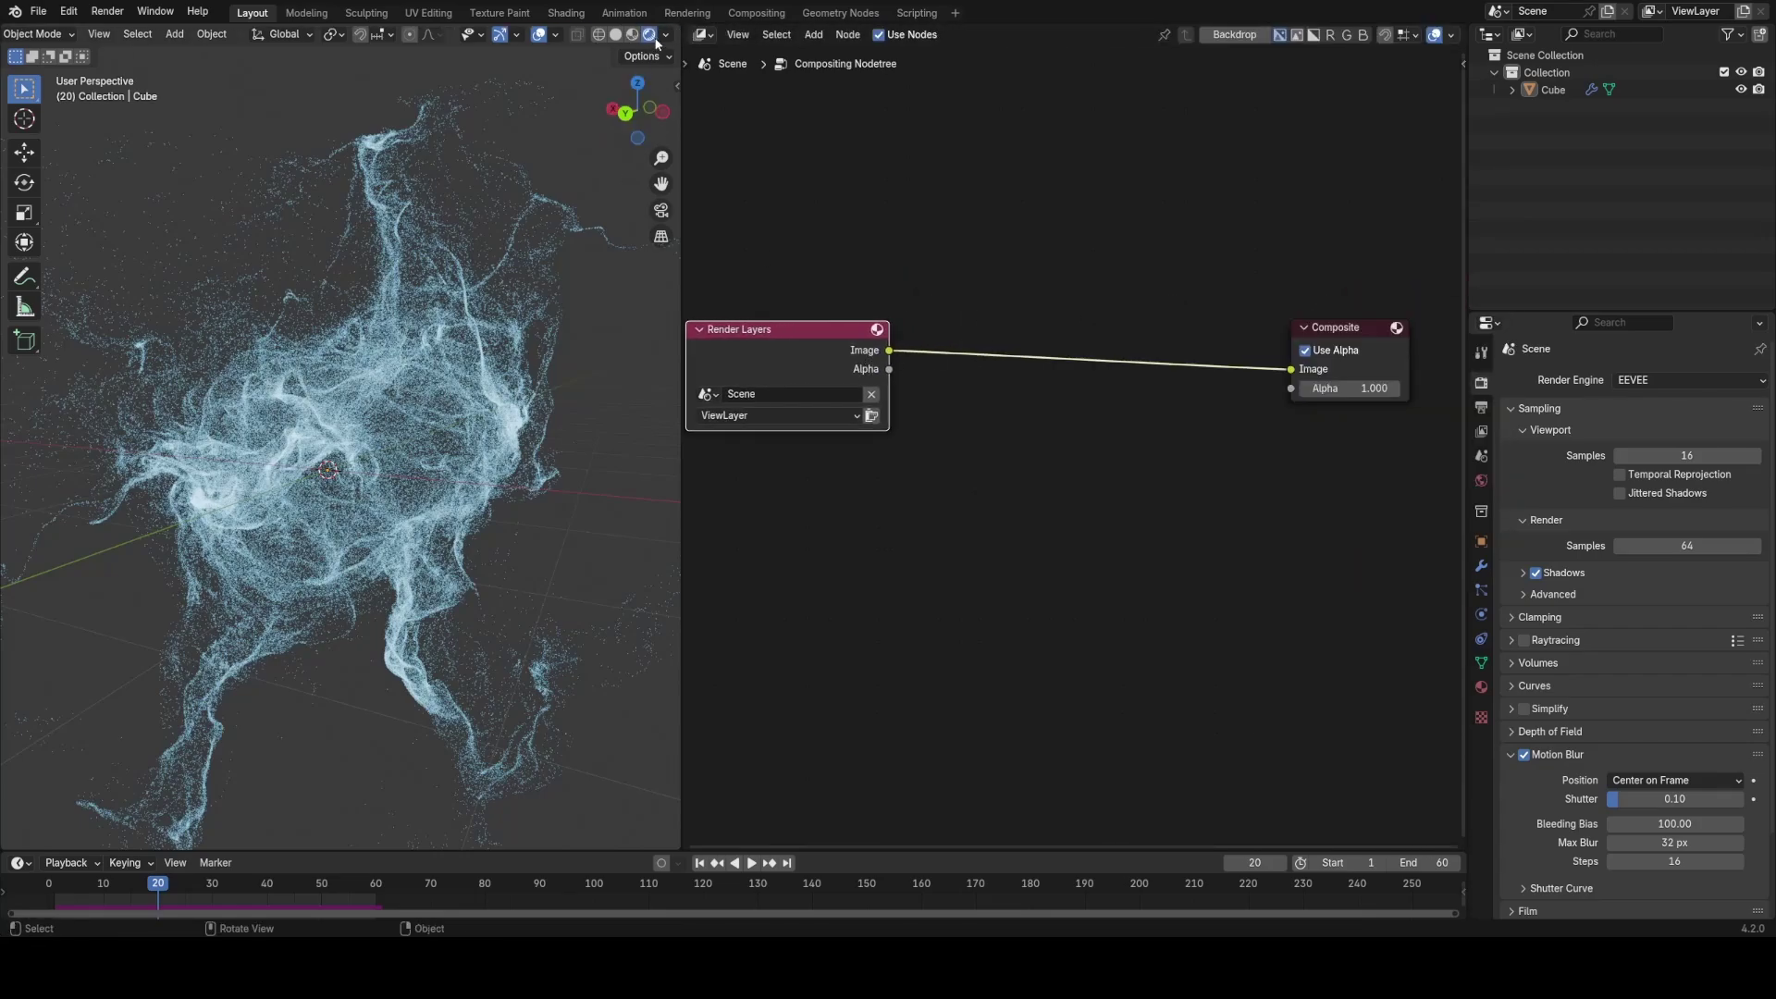
Step: Enable compositing in the 3D viewport and insert a Glare node between Render Layers and Composite
left_click(668, 34)
left_click(733, 294)
key("shift+a")
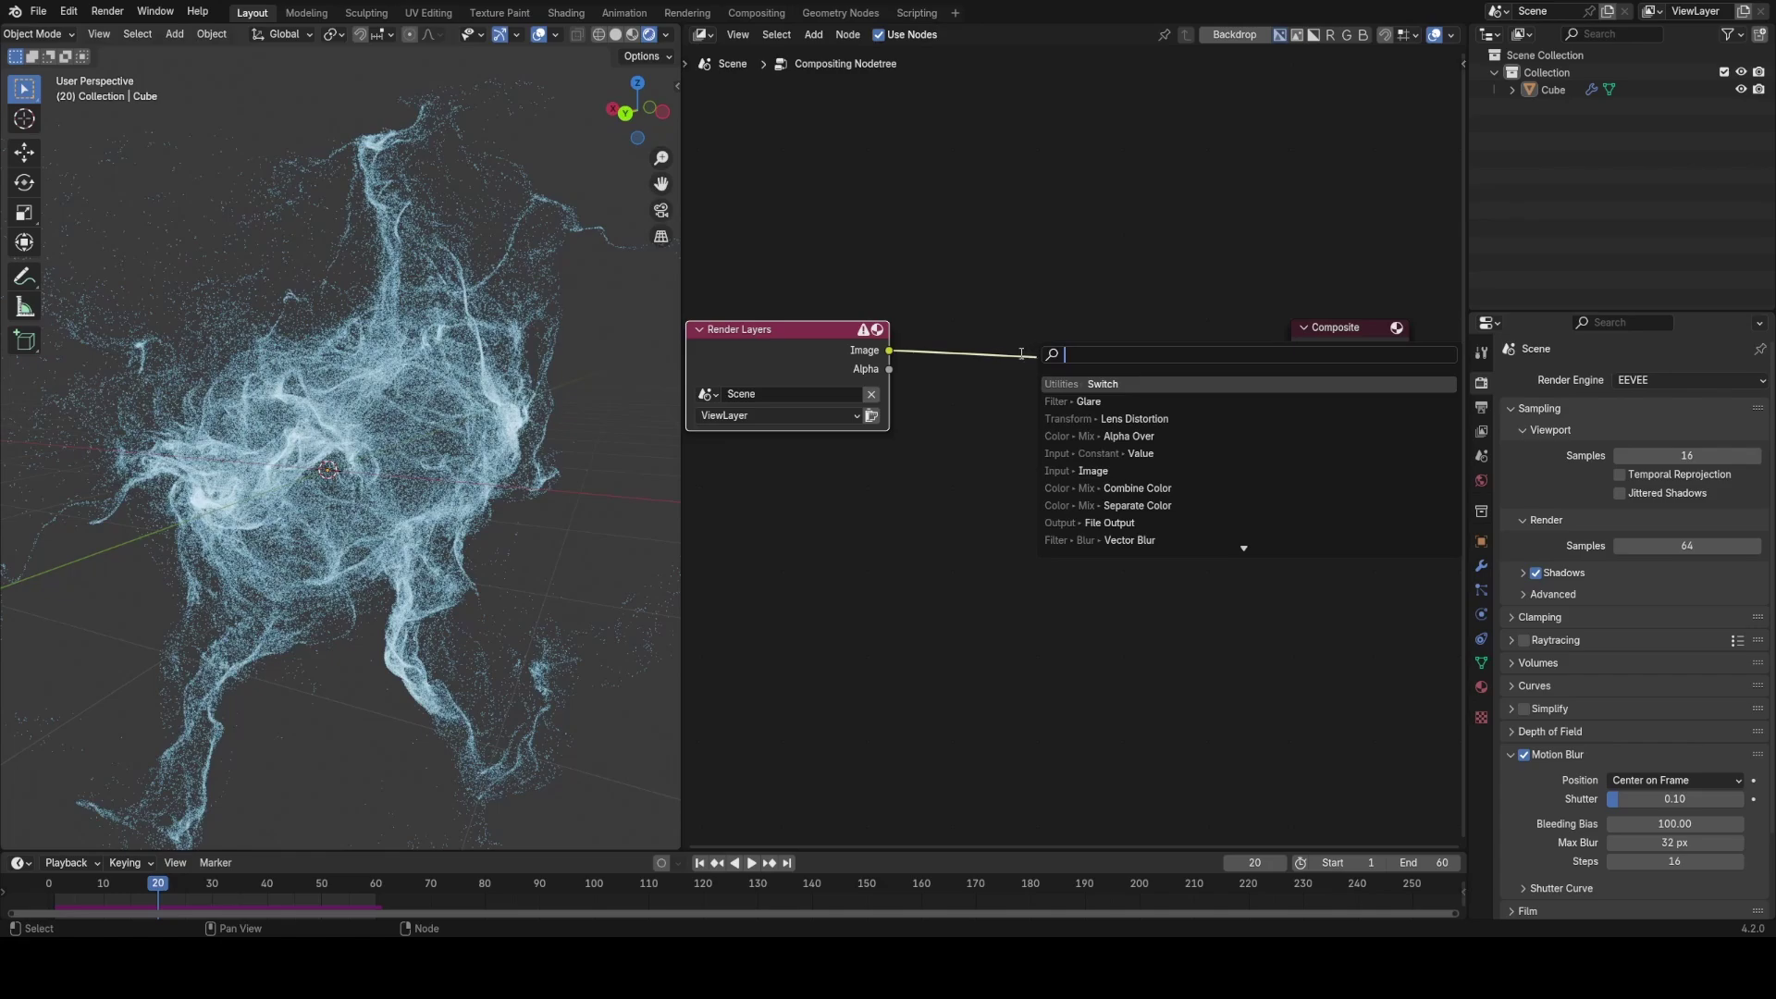
type("gl")
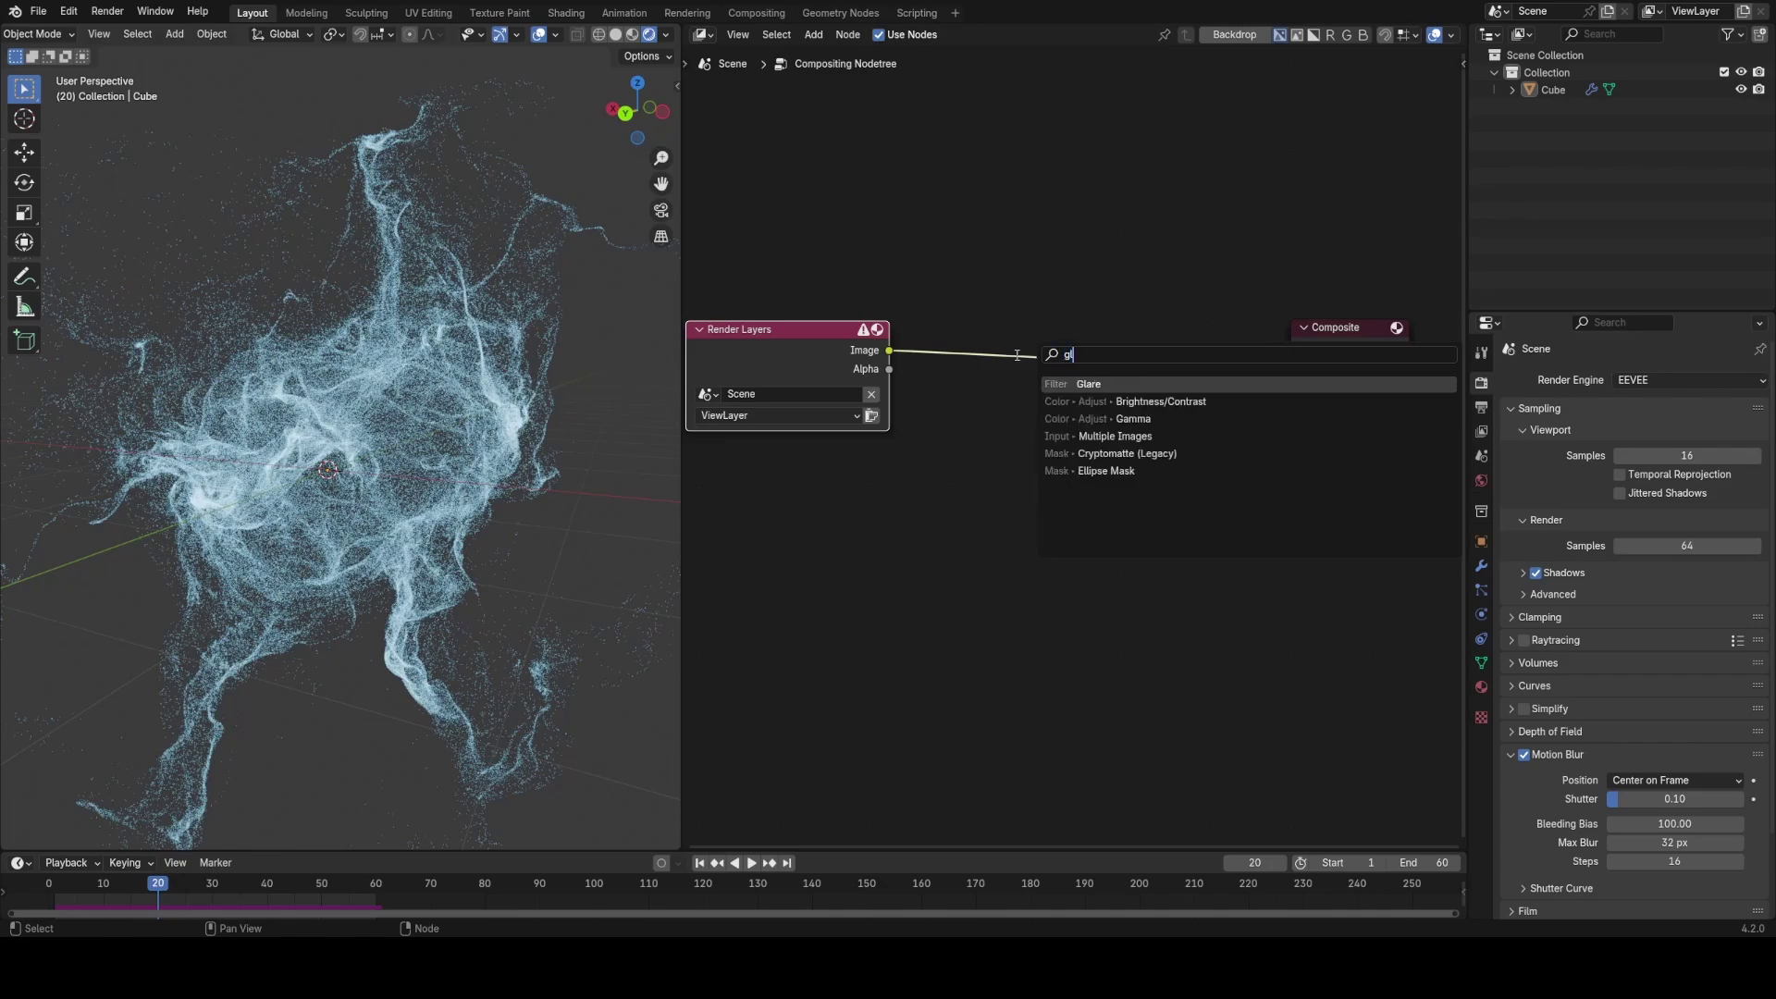
type("are")
left_click(1067, 382)
left_click(1000, 358)
Step: Set the Glare node's type to Bloom and its threshold to 2
left_click(995, 371)
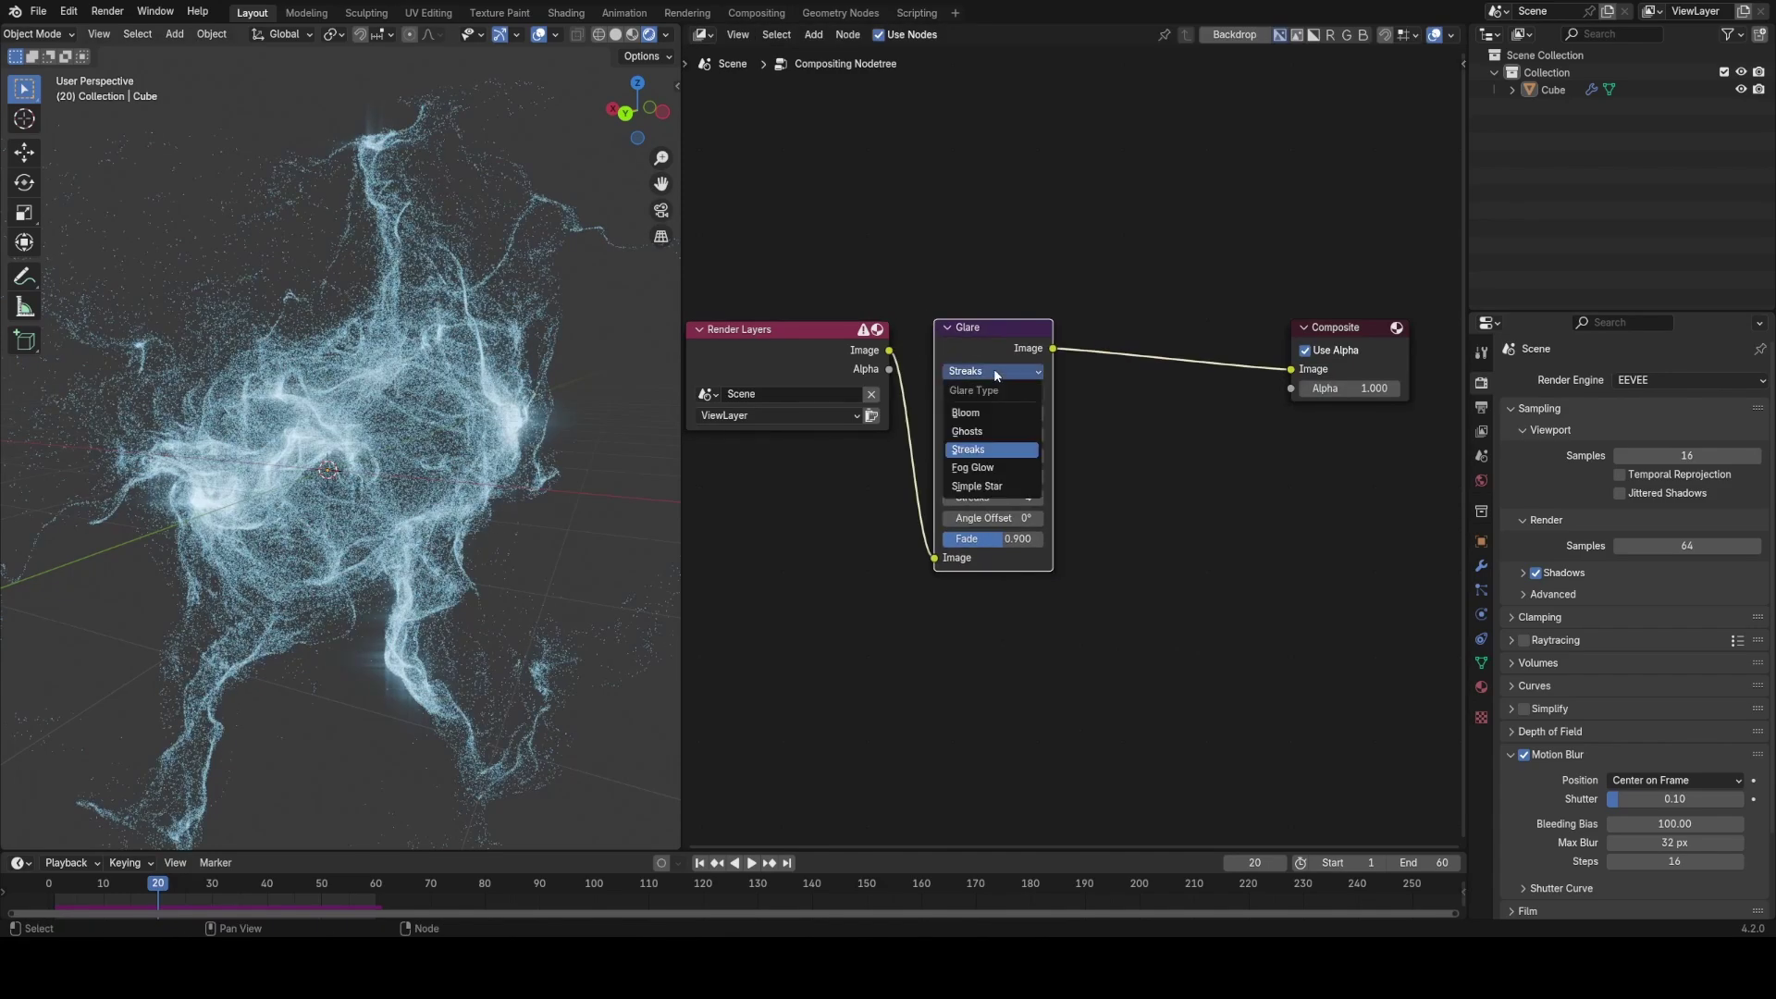
left_click(981, 414)
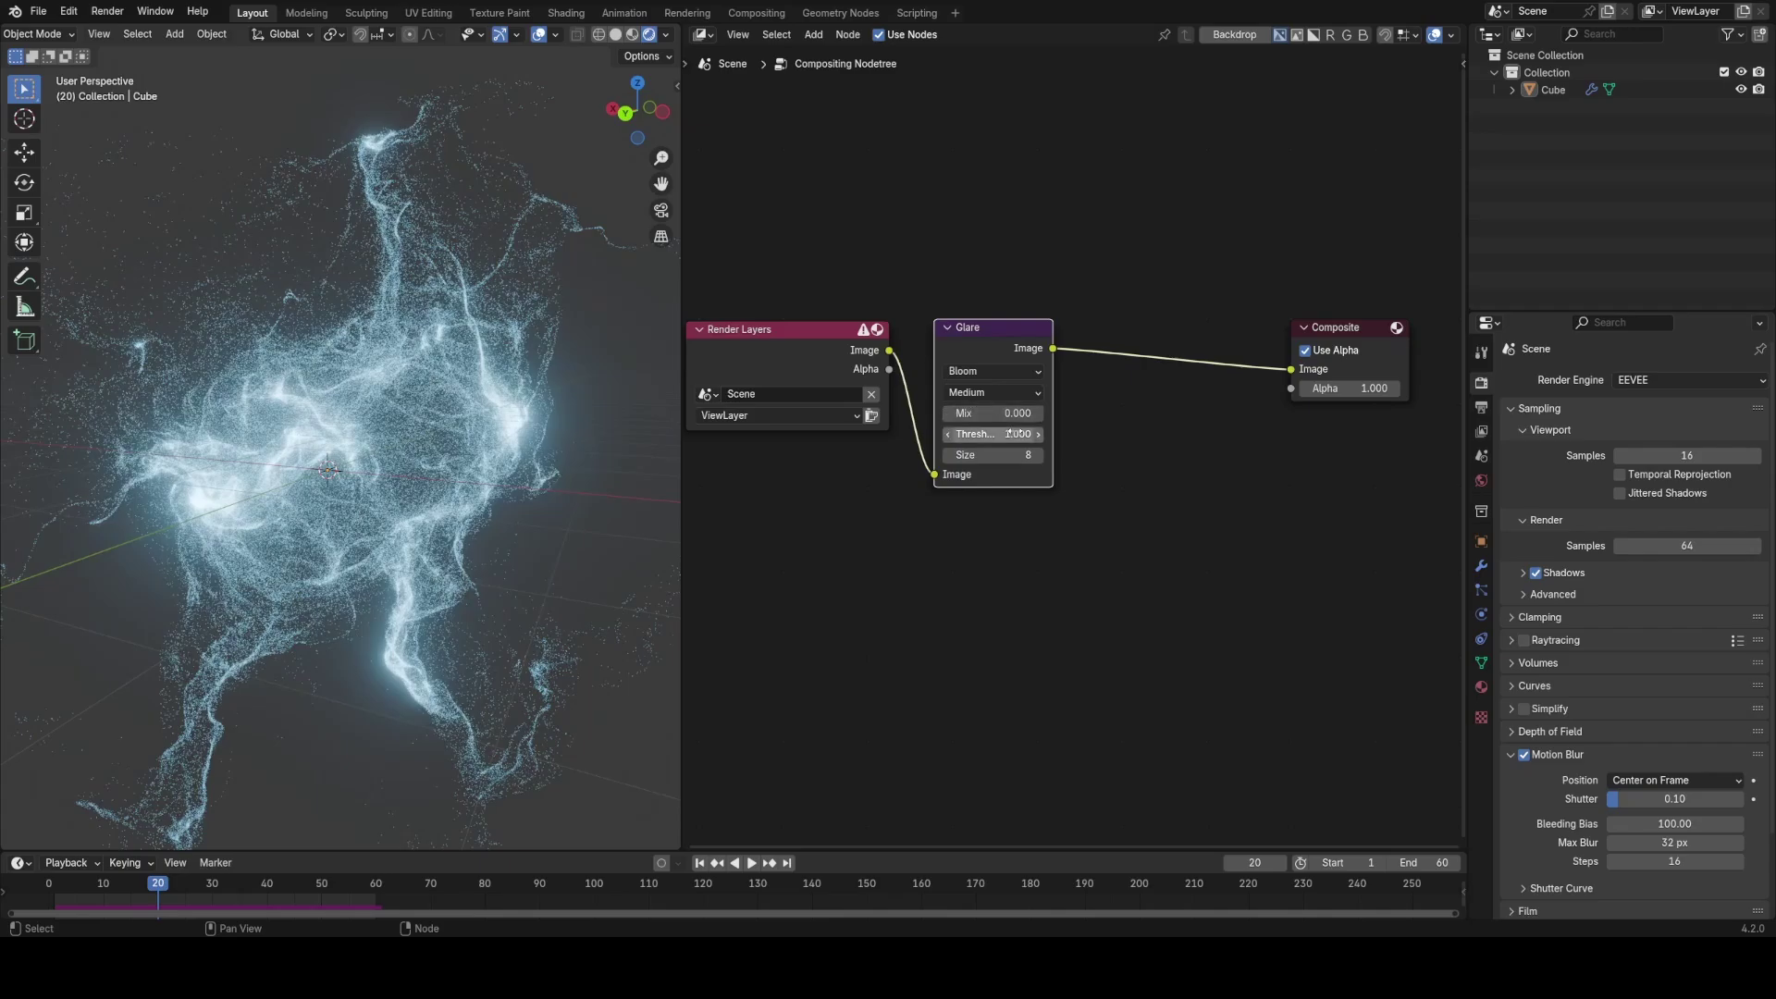
scroll(494, 444, "down", 2)
middle_click_drag(494, 444, 268, 435)
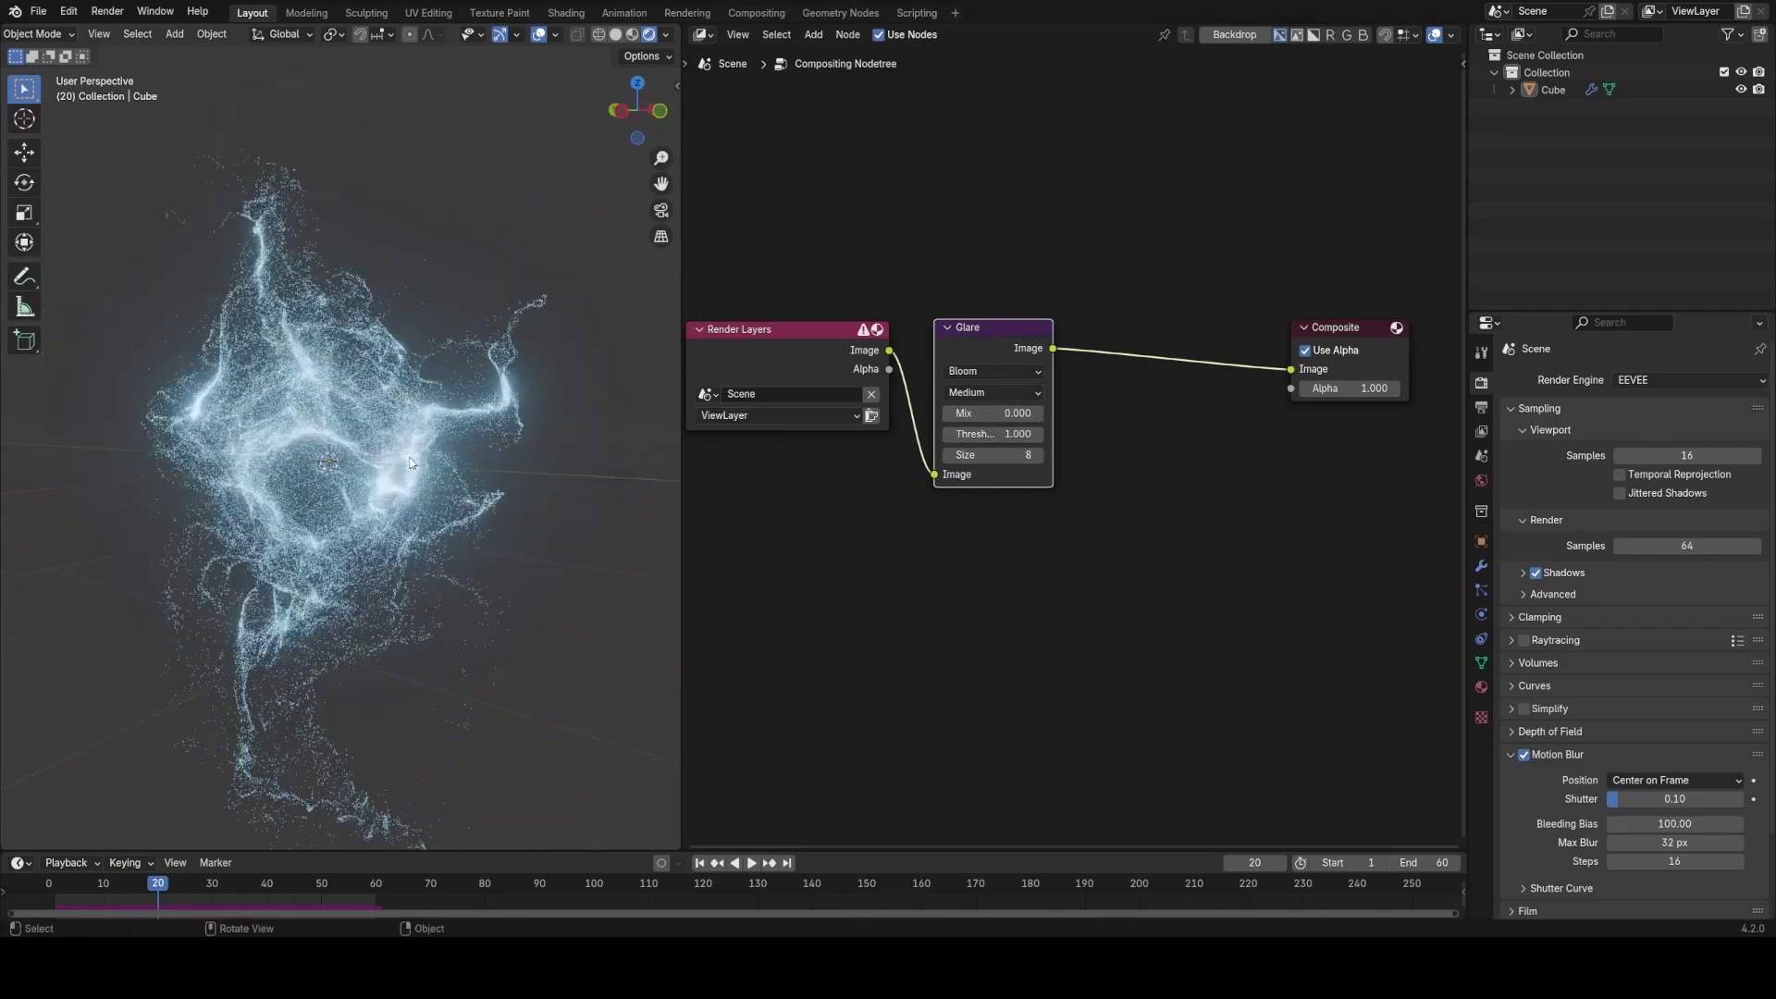
double_click(995, 434)
type("2")
key("Return")
Step: Play the animation to check the bloom from other angles and save the file
middle_click_drag(622, 523, 407, 546)
key("space")
middle_click_drag(574, 545, 398, 467)
key("space")
key("ctrl+s")
key("space")
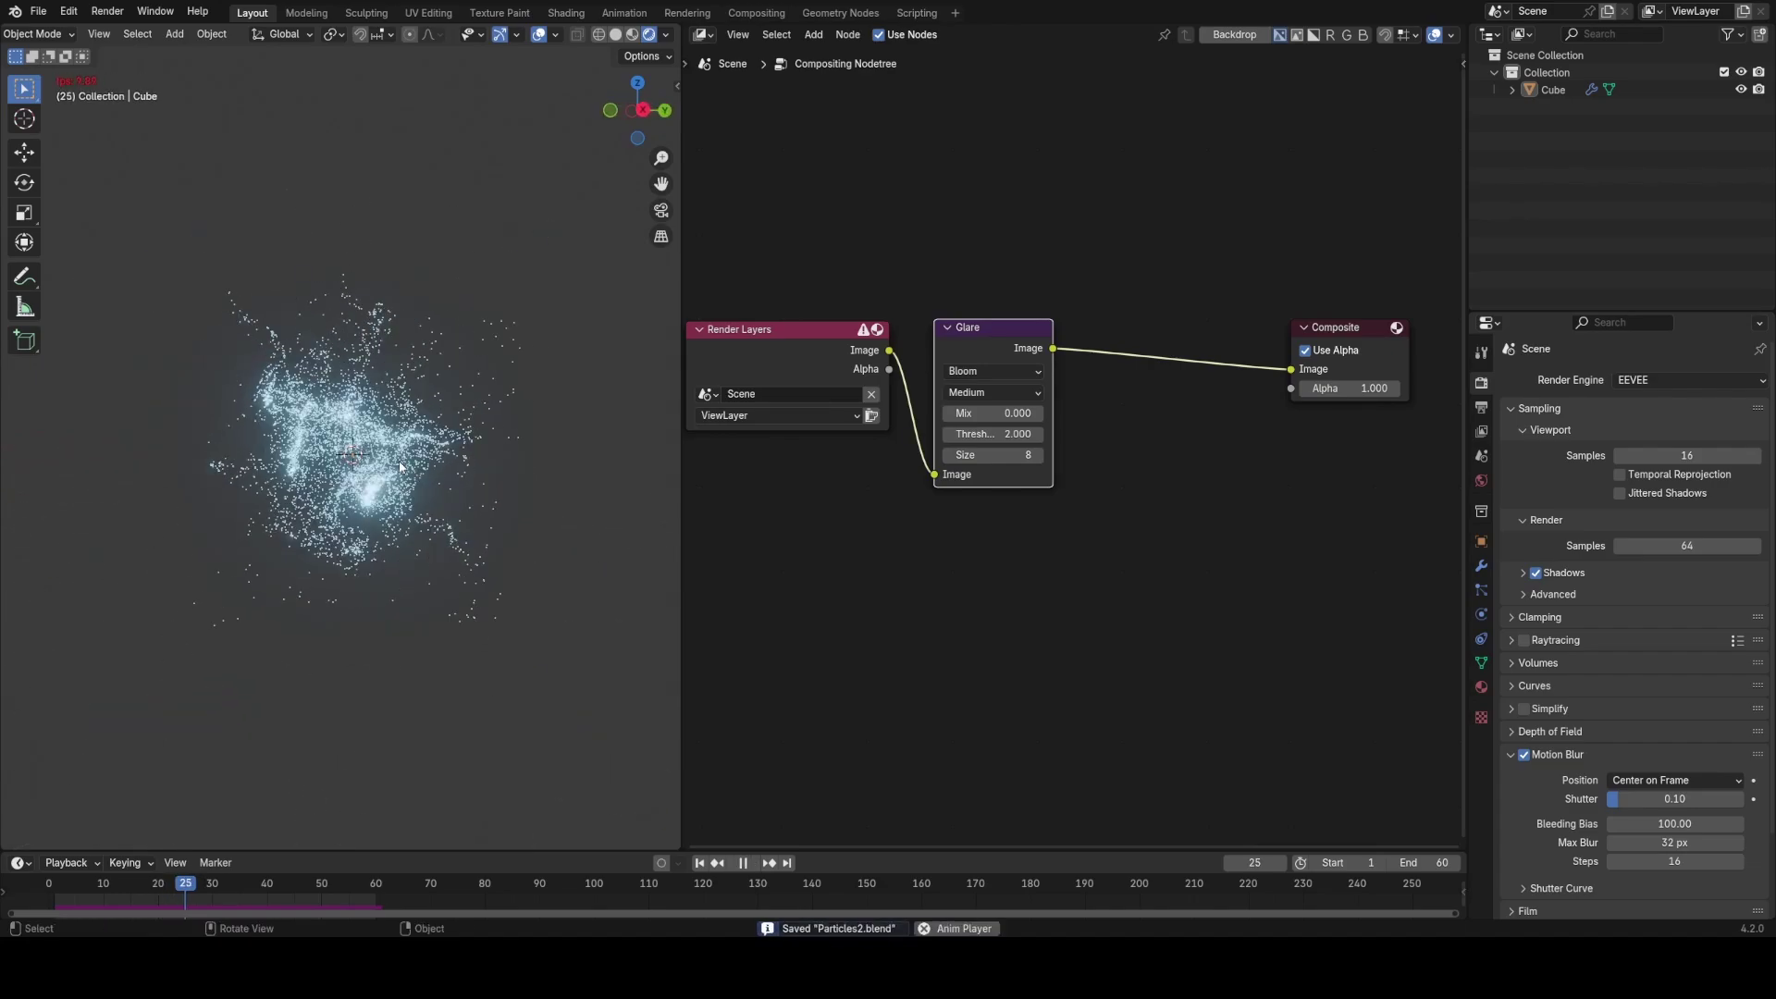
key("space")
Step: Add a camera aligned to a closer view of the particles and lower it slightly along the global Z axis
scroll(408, 465, "up", 4)
key("shift+a")
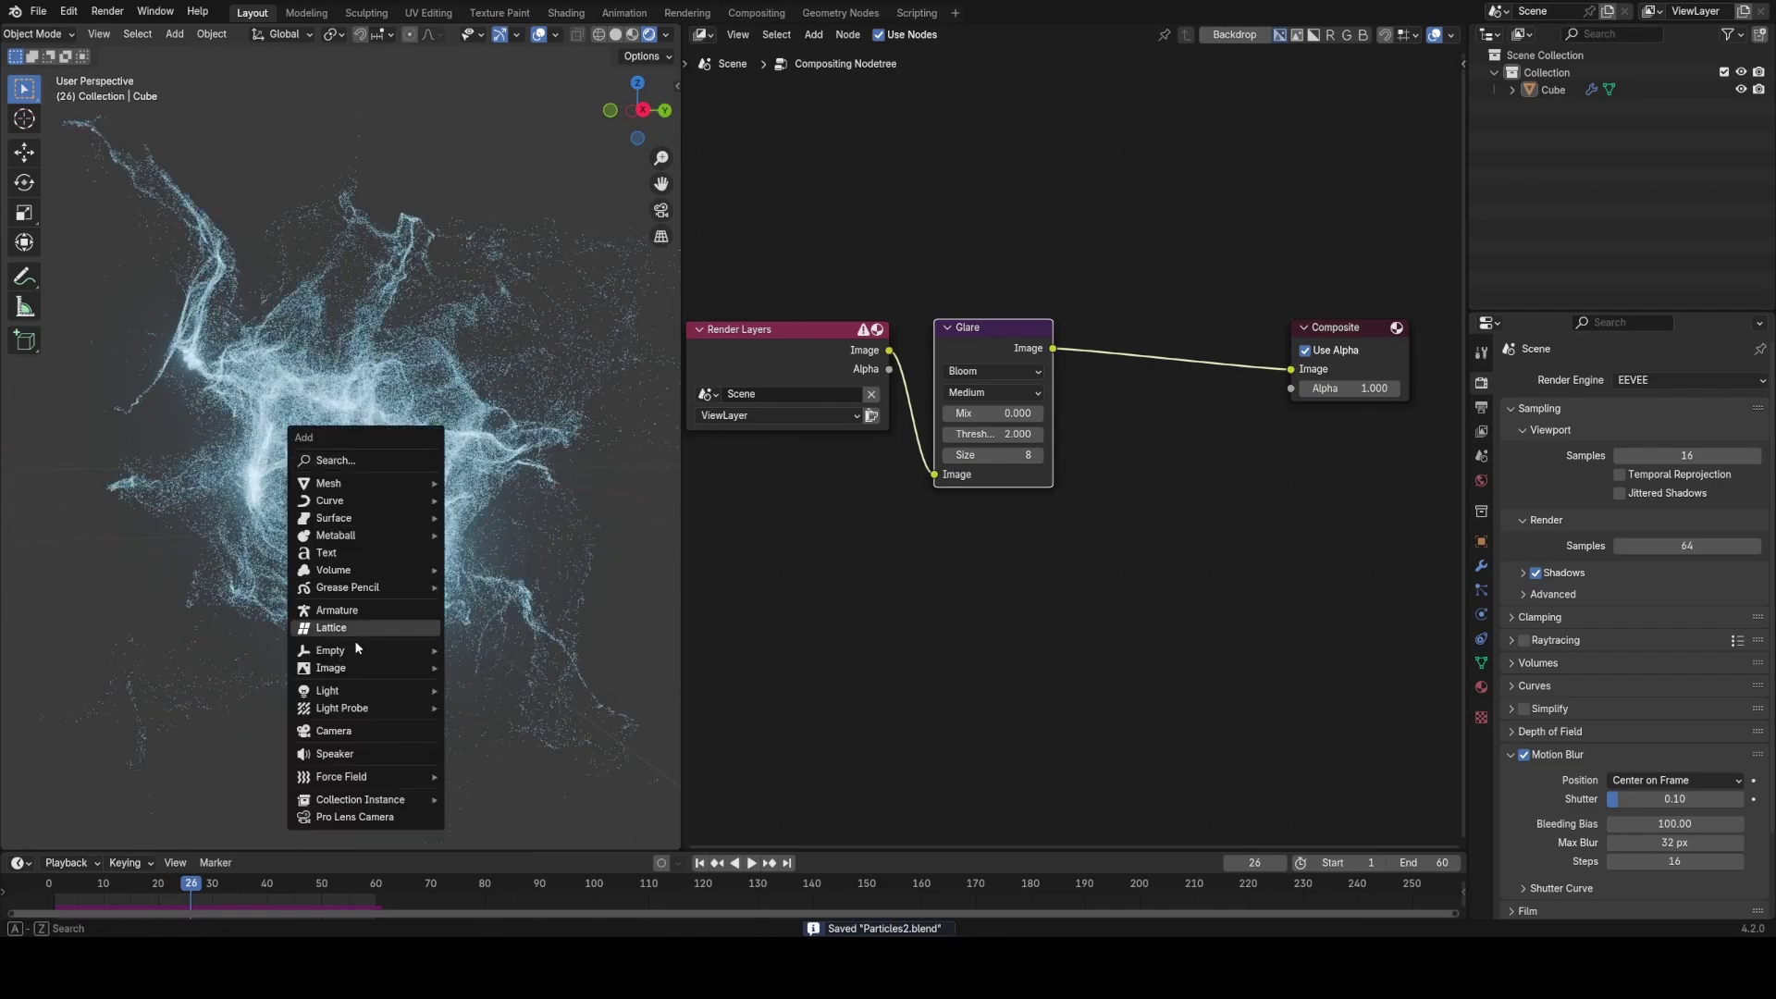
left_click(355, 730)
key("ctrl+alt+KP_0")
key("g")
key("z")
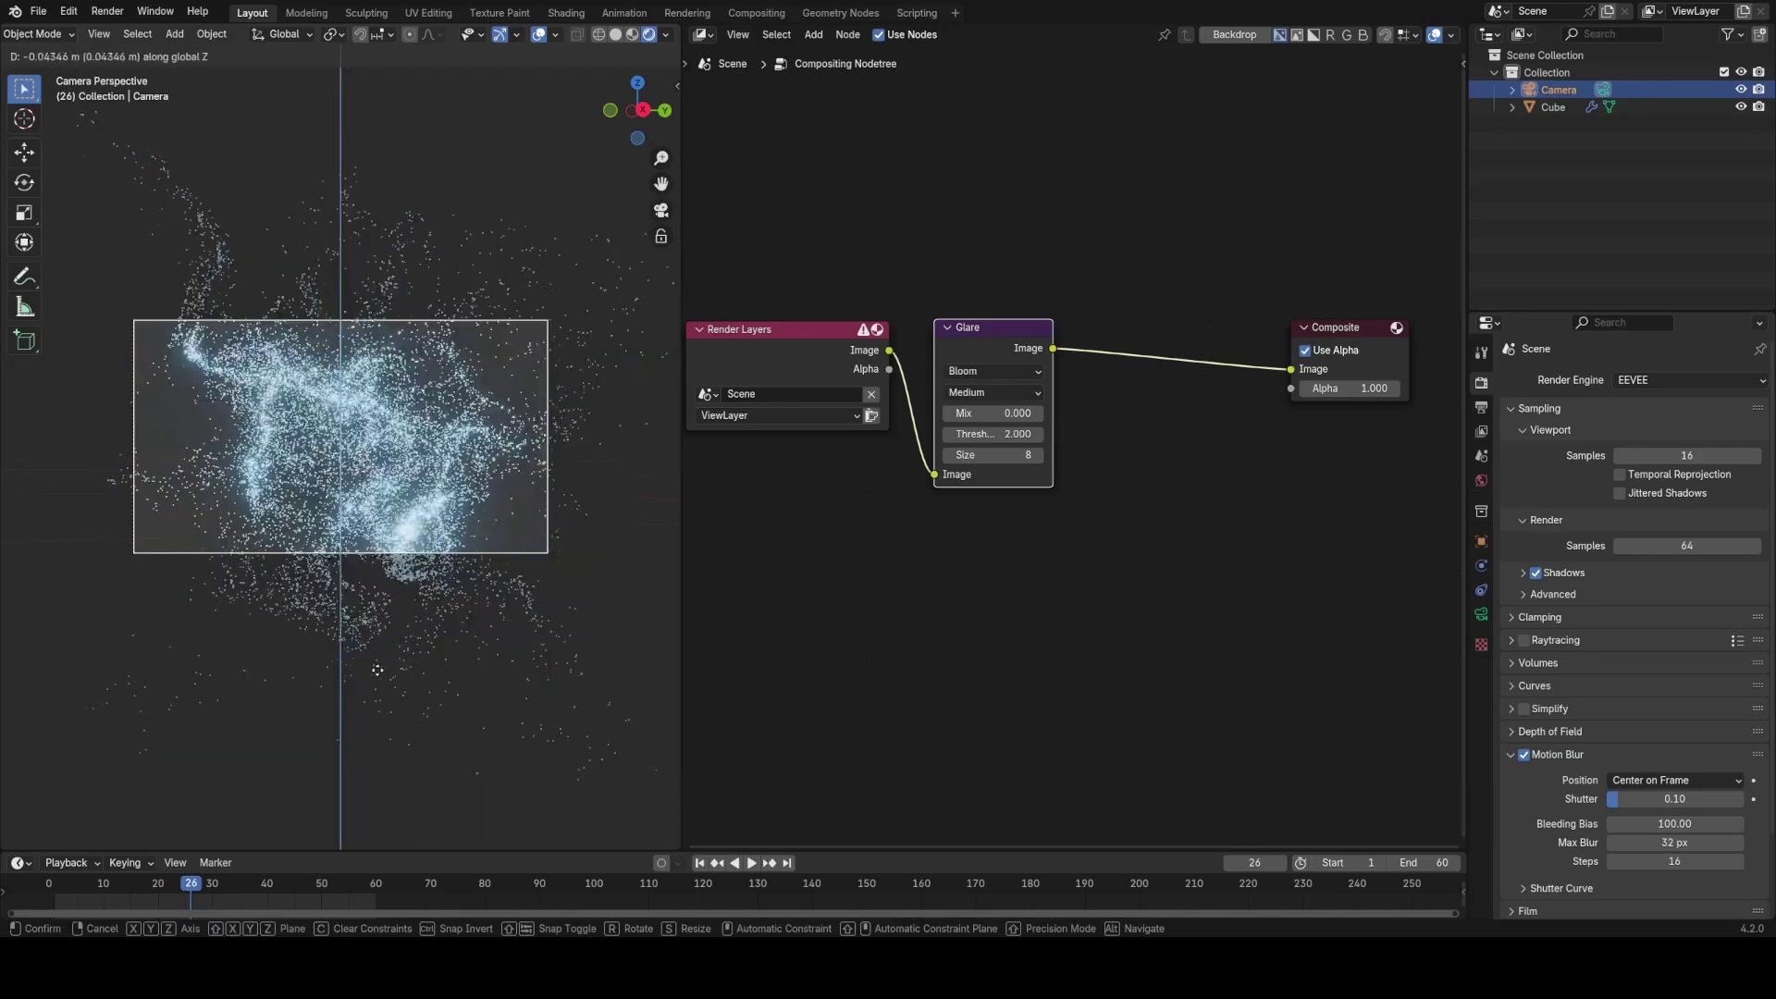
left_click(407, 708)
Step: Render the current frame and, in the Compositing workspace, place a Viewer node below the Composite node
left_click(107, 11)
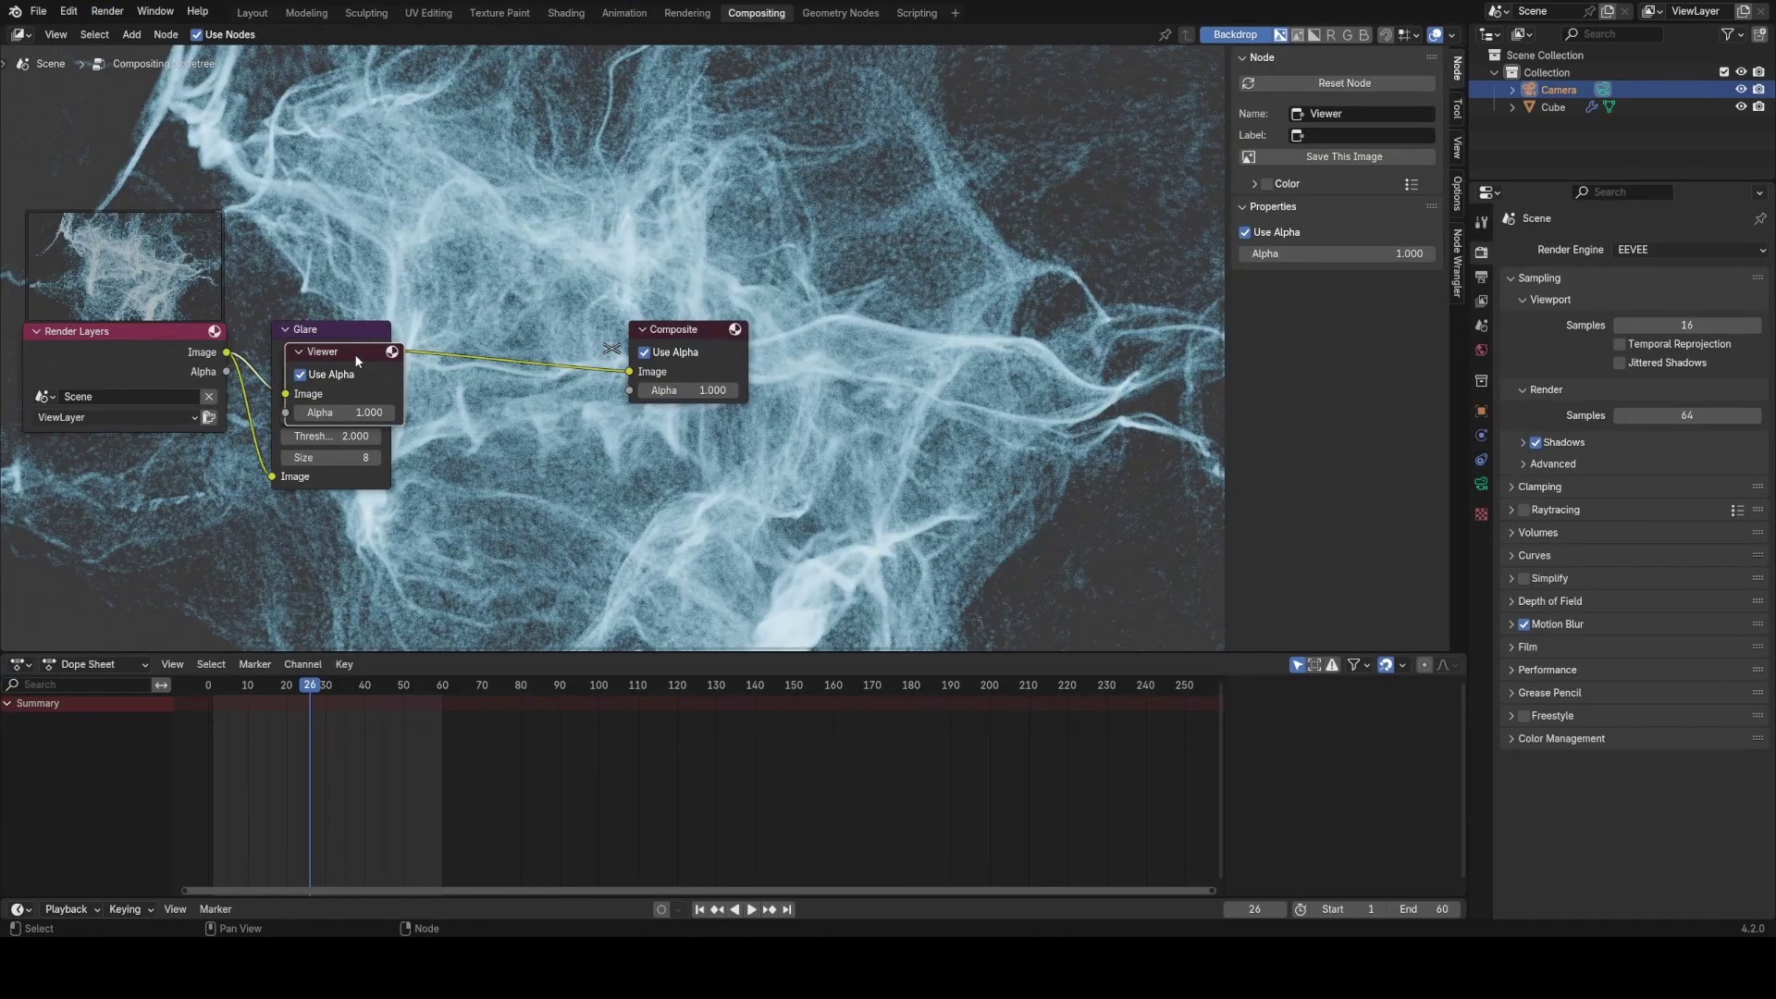
left_click_drag(355, 356, 763, 510)
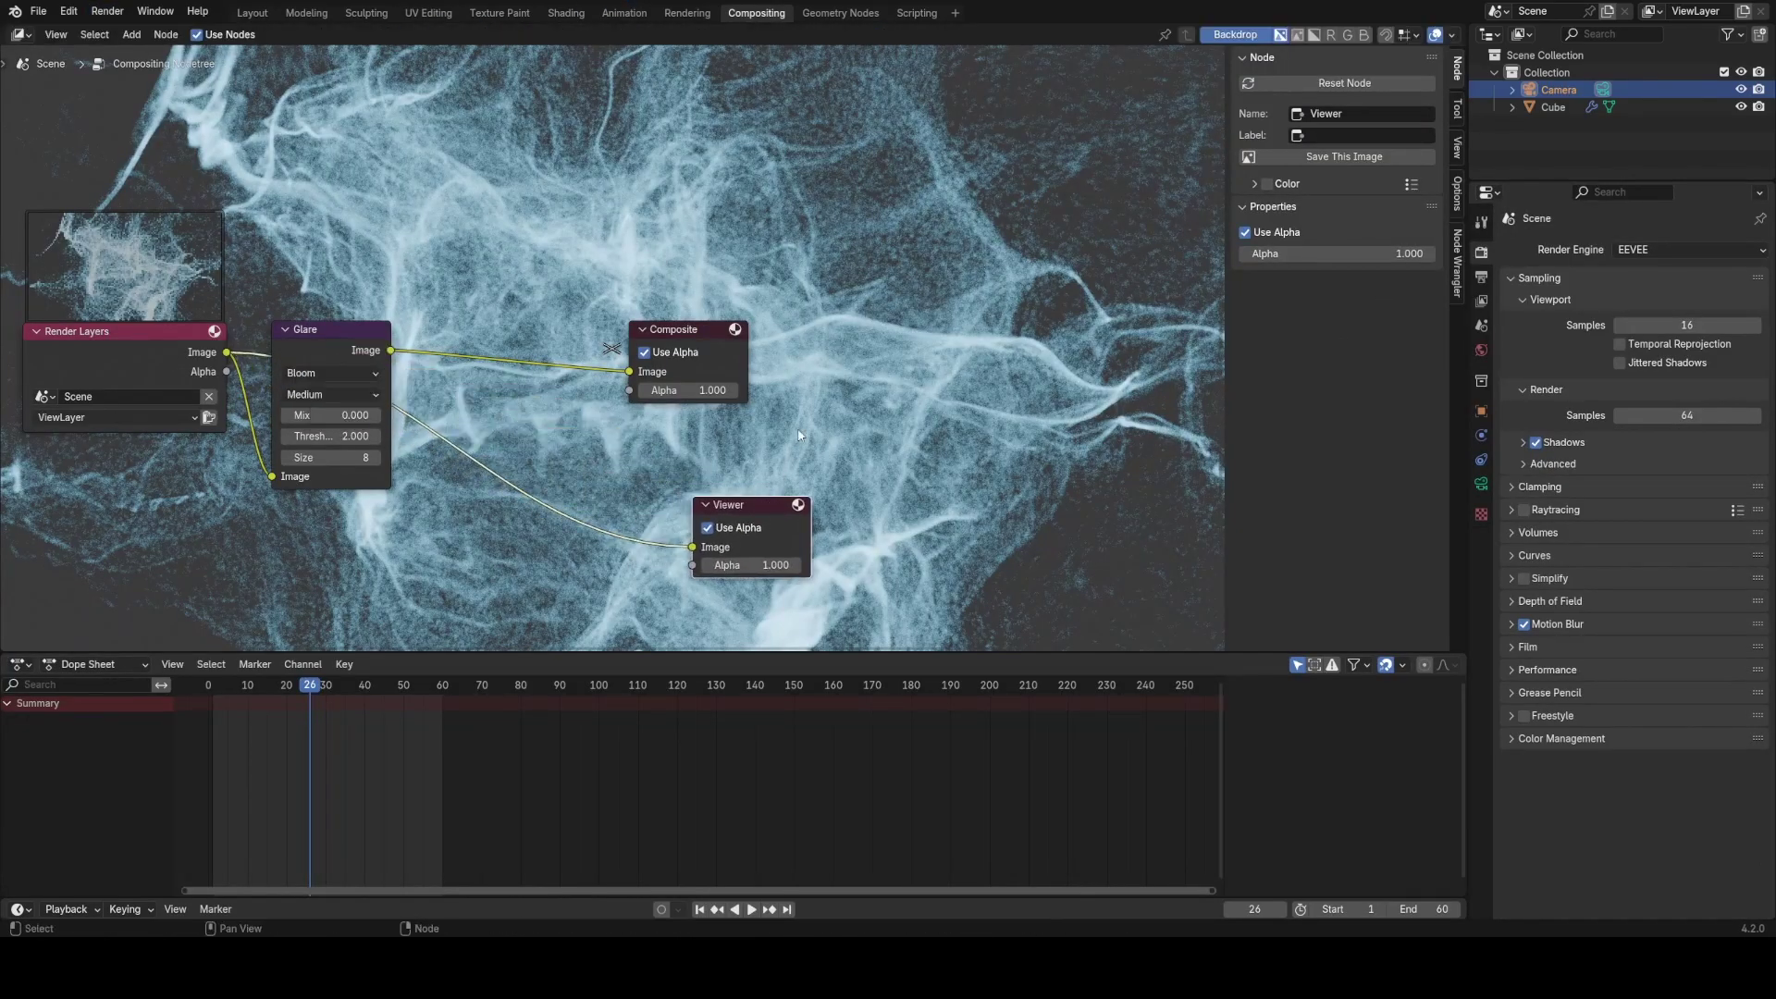
scroll(823, 344, "down", 1)
Step: Zoom and pan the compositor backdrop to examine the rendered particles behind the nodes
key("v")
middle_click_drag(934, 384, 618, 430, "alt")
key("alt+v")
key("alt+v")
key("alt+v")
key("alt+v")
key("alt+v")
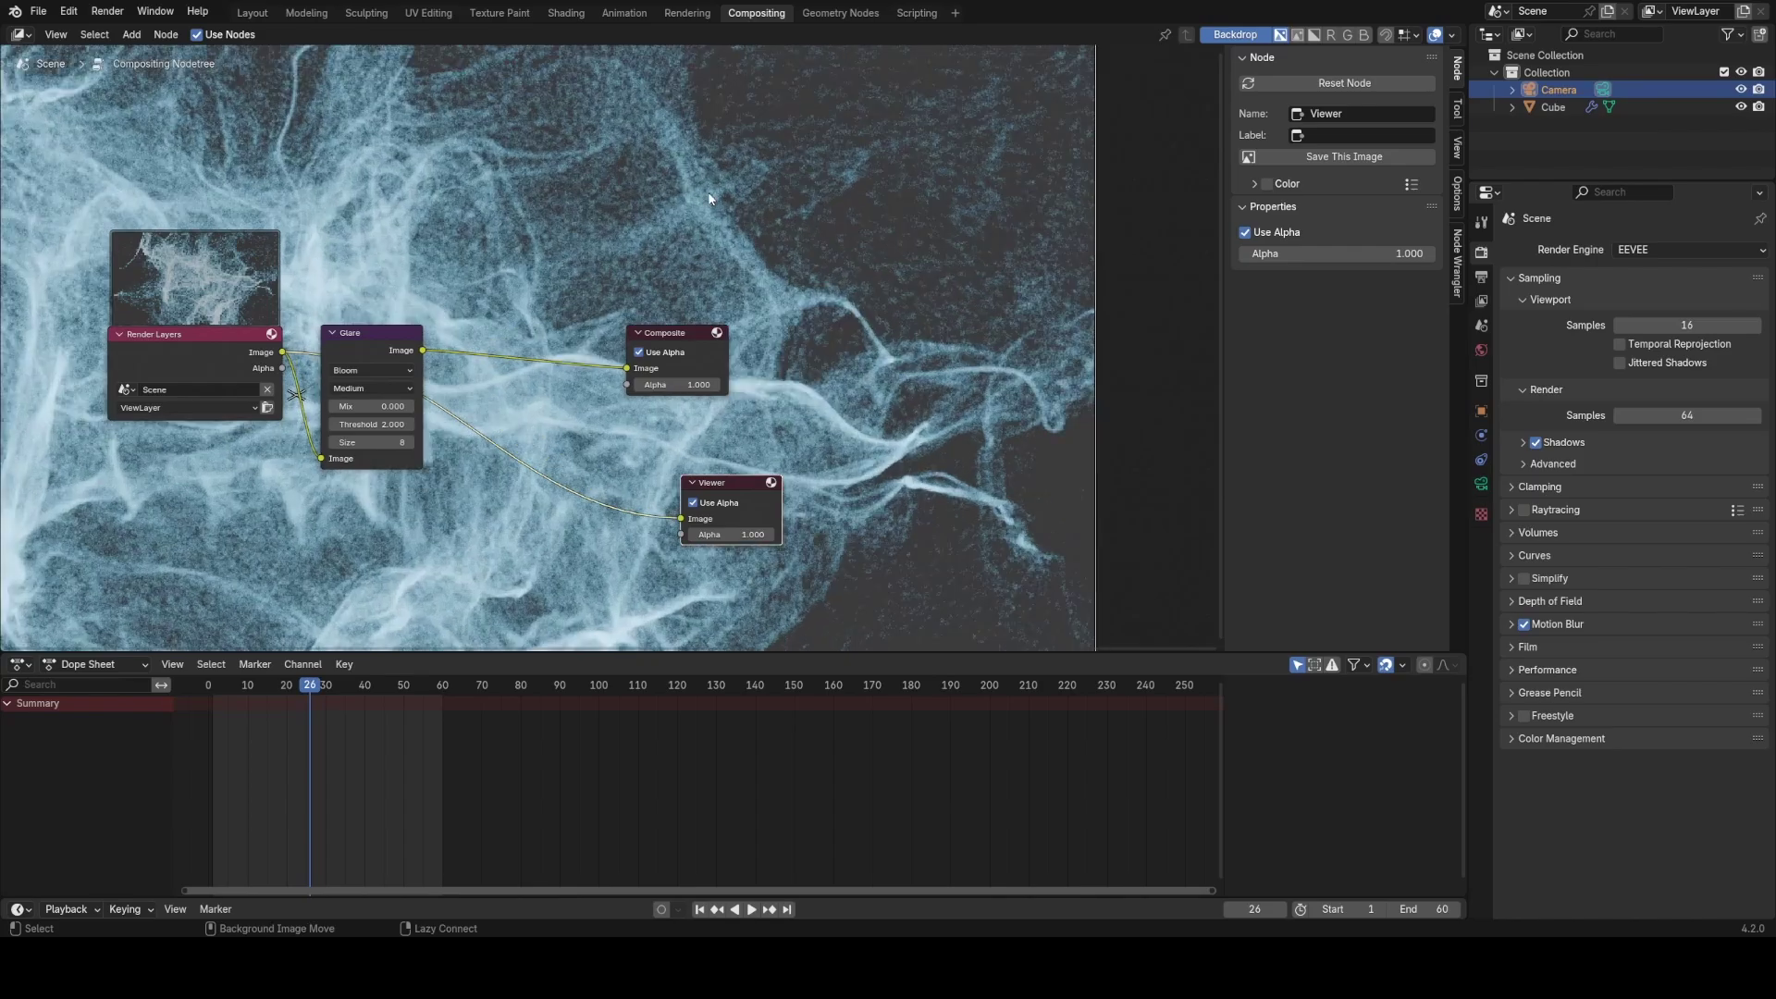
key("v")
key("v")
key("v")
key("v")
key("v")
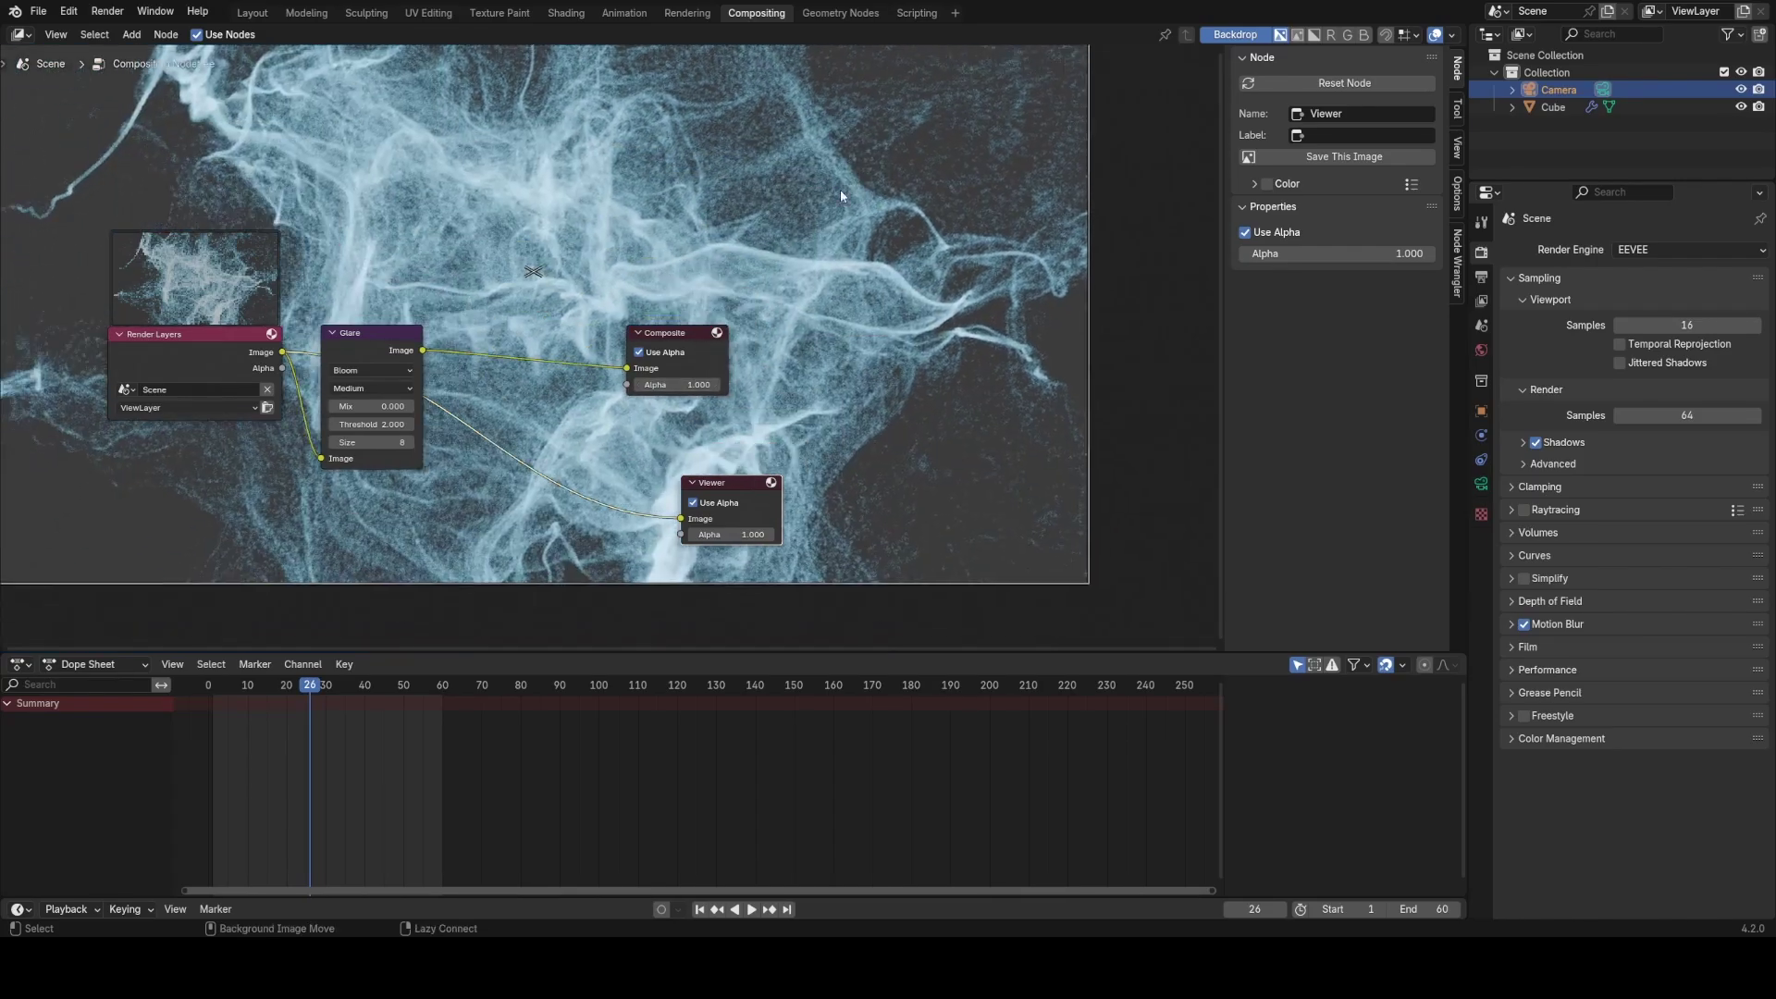
middle_click_drag(840, 190, 873, 142, "alt")
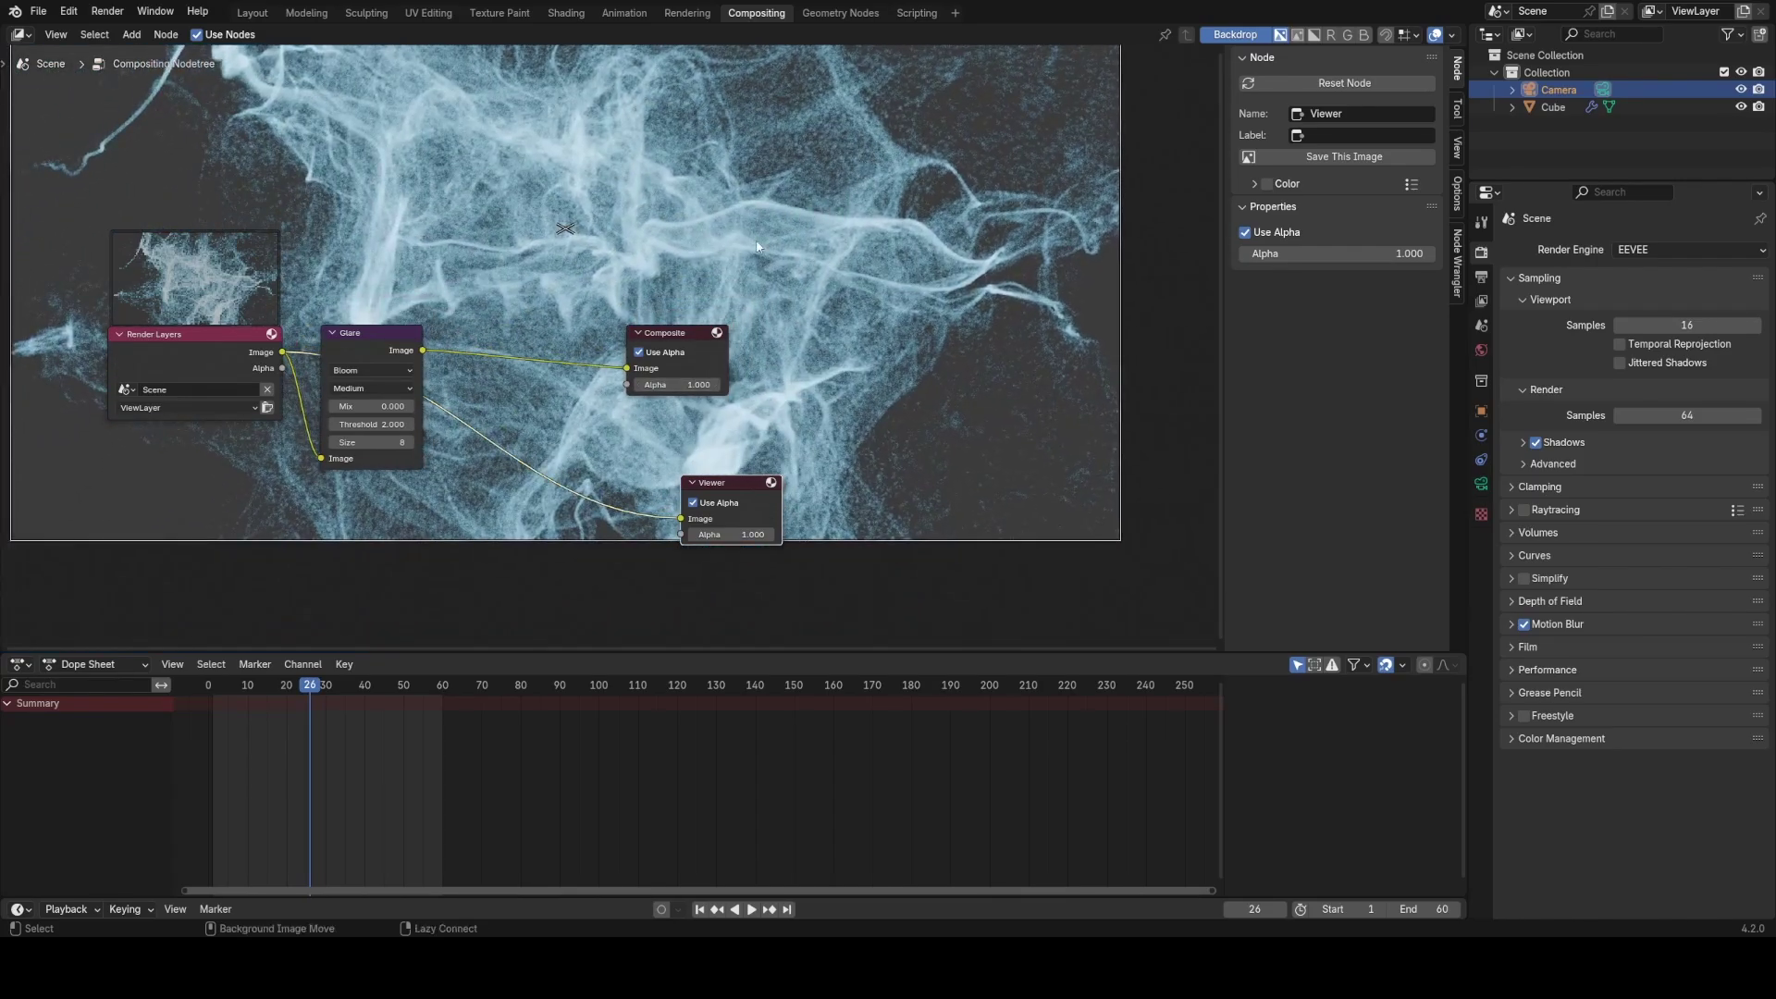
middle_click_drag(759, 242, 811, 397, "alt")
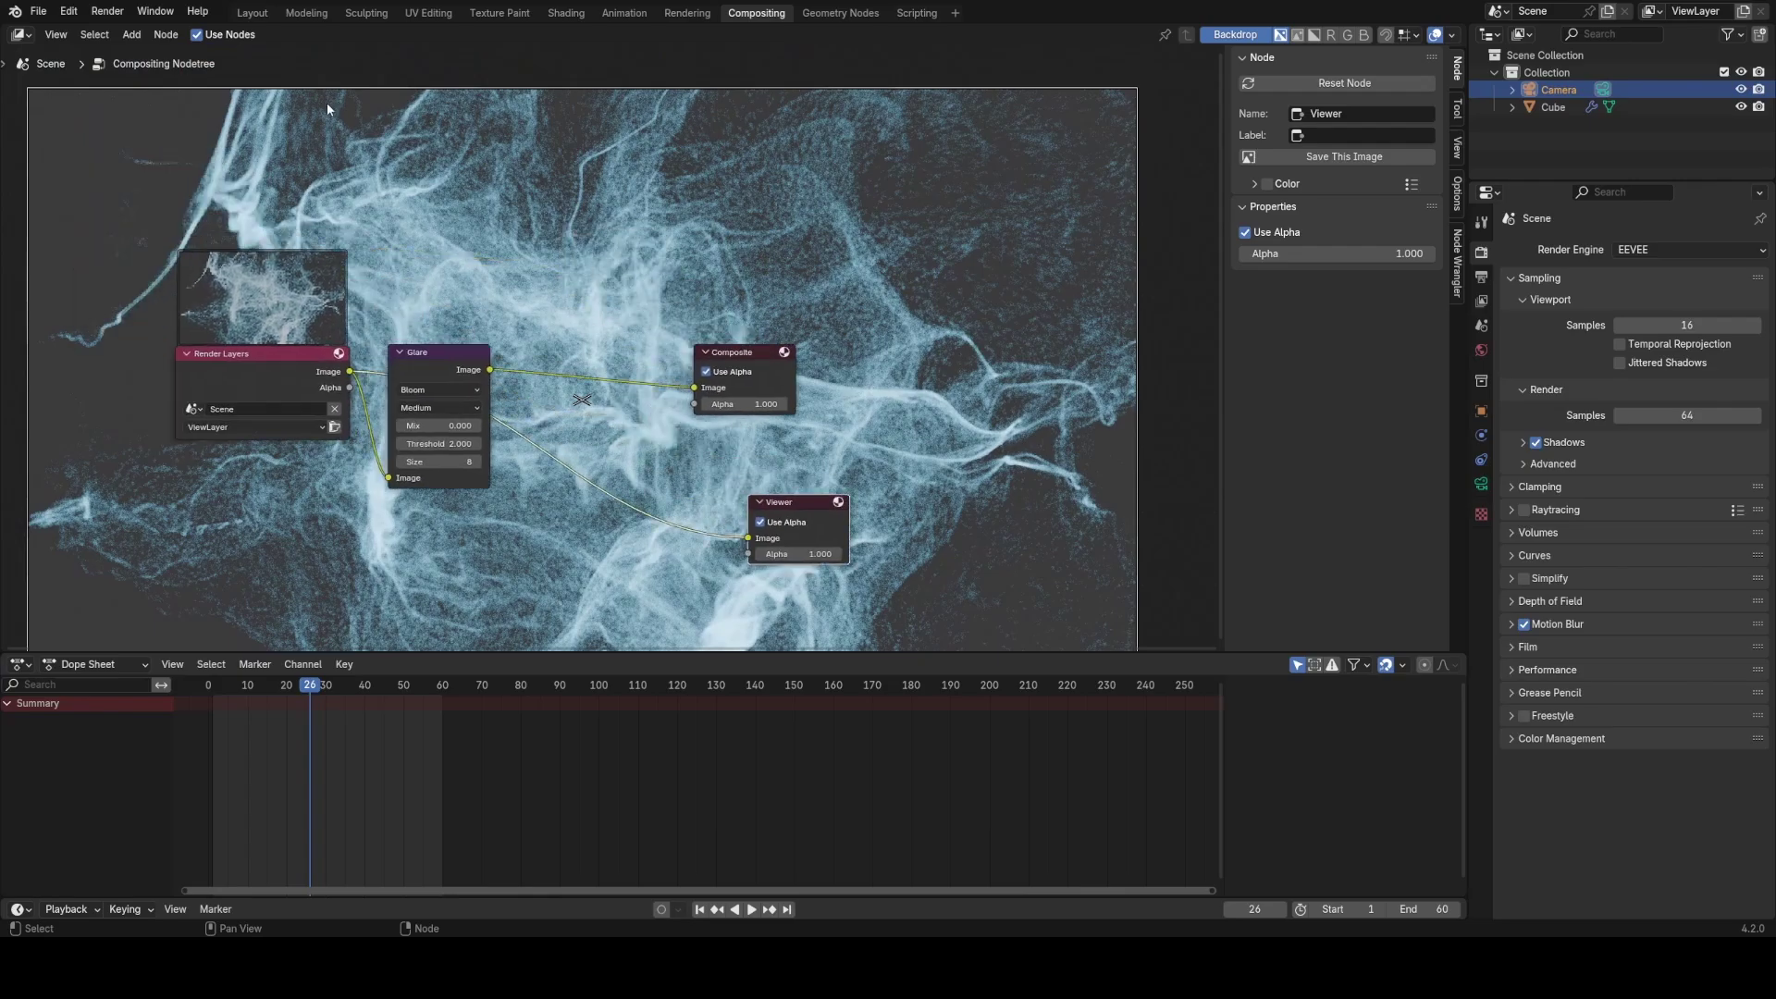
Step: In the Layout workspace, switch the render engine to Cycles and save the file
left_click(253, 14)
left_click(1638, 380)
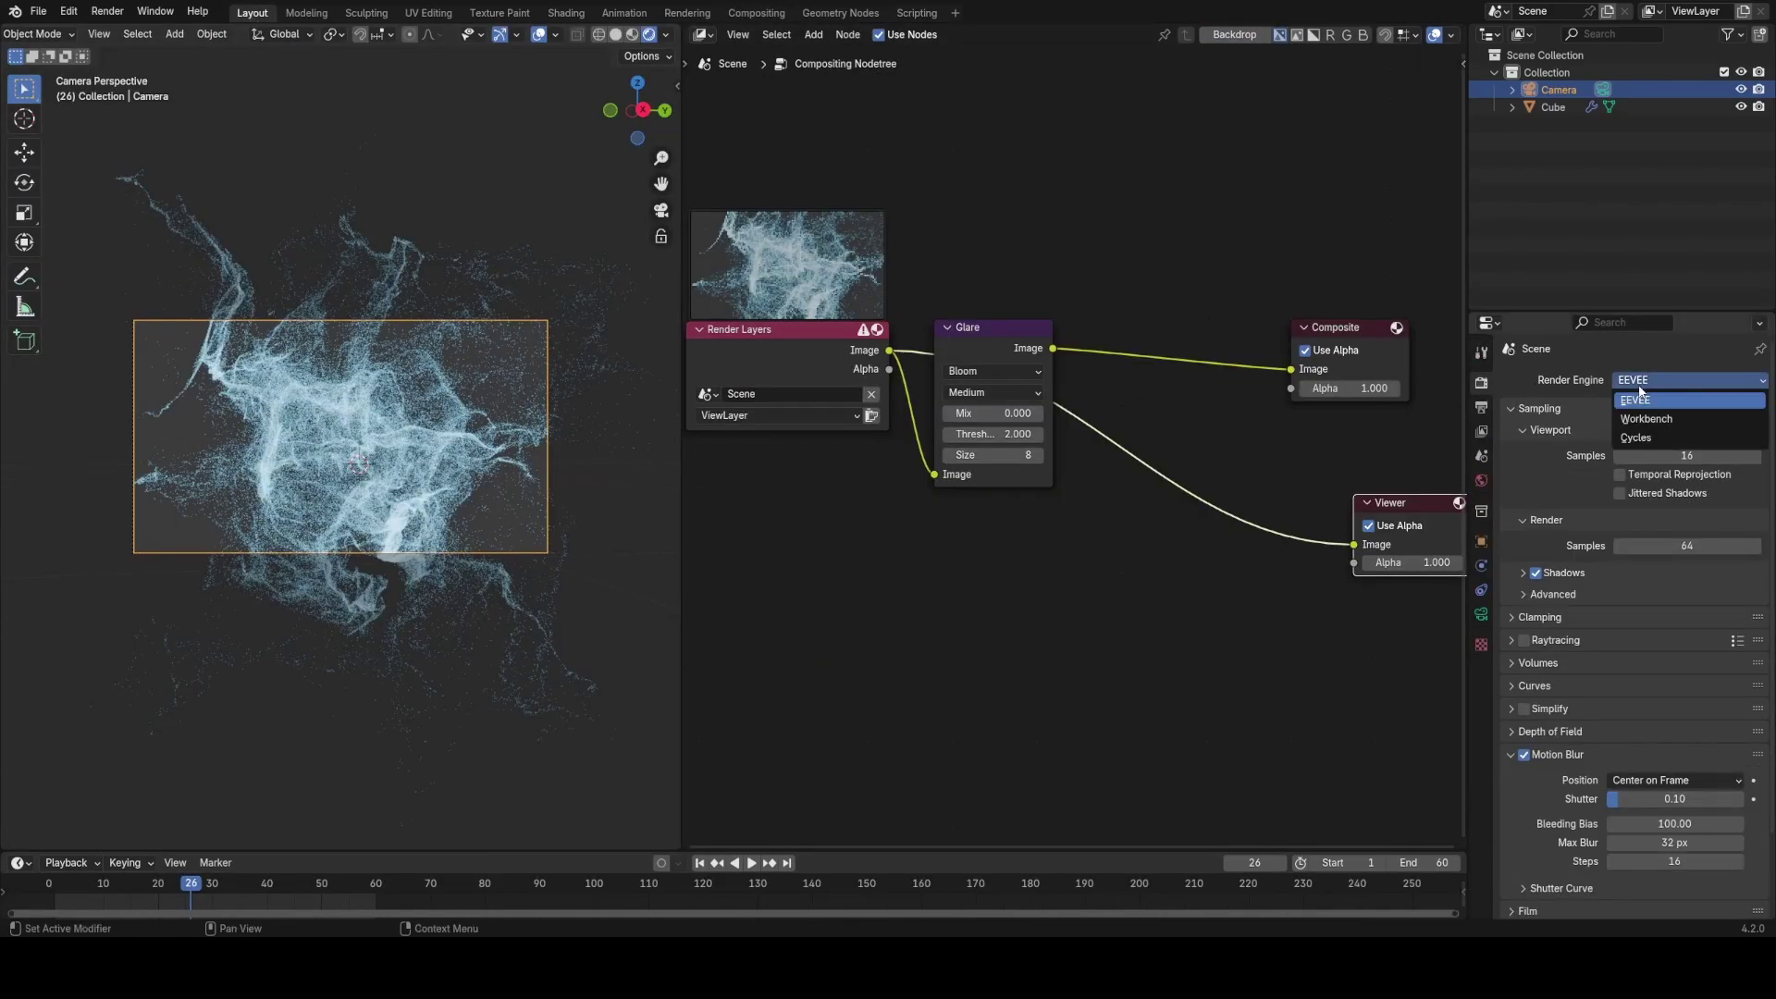
left_click(1637, 436)
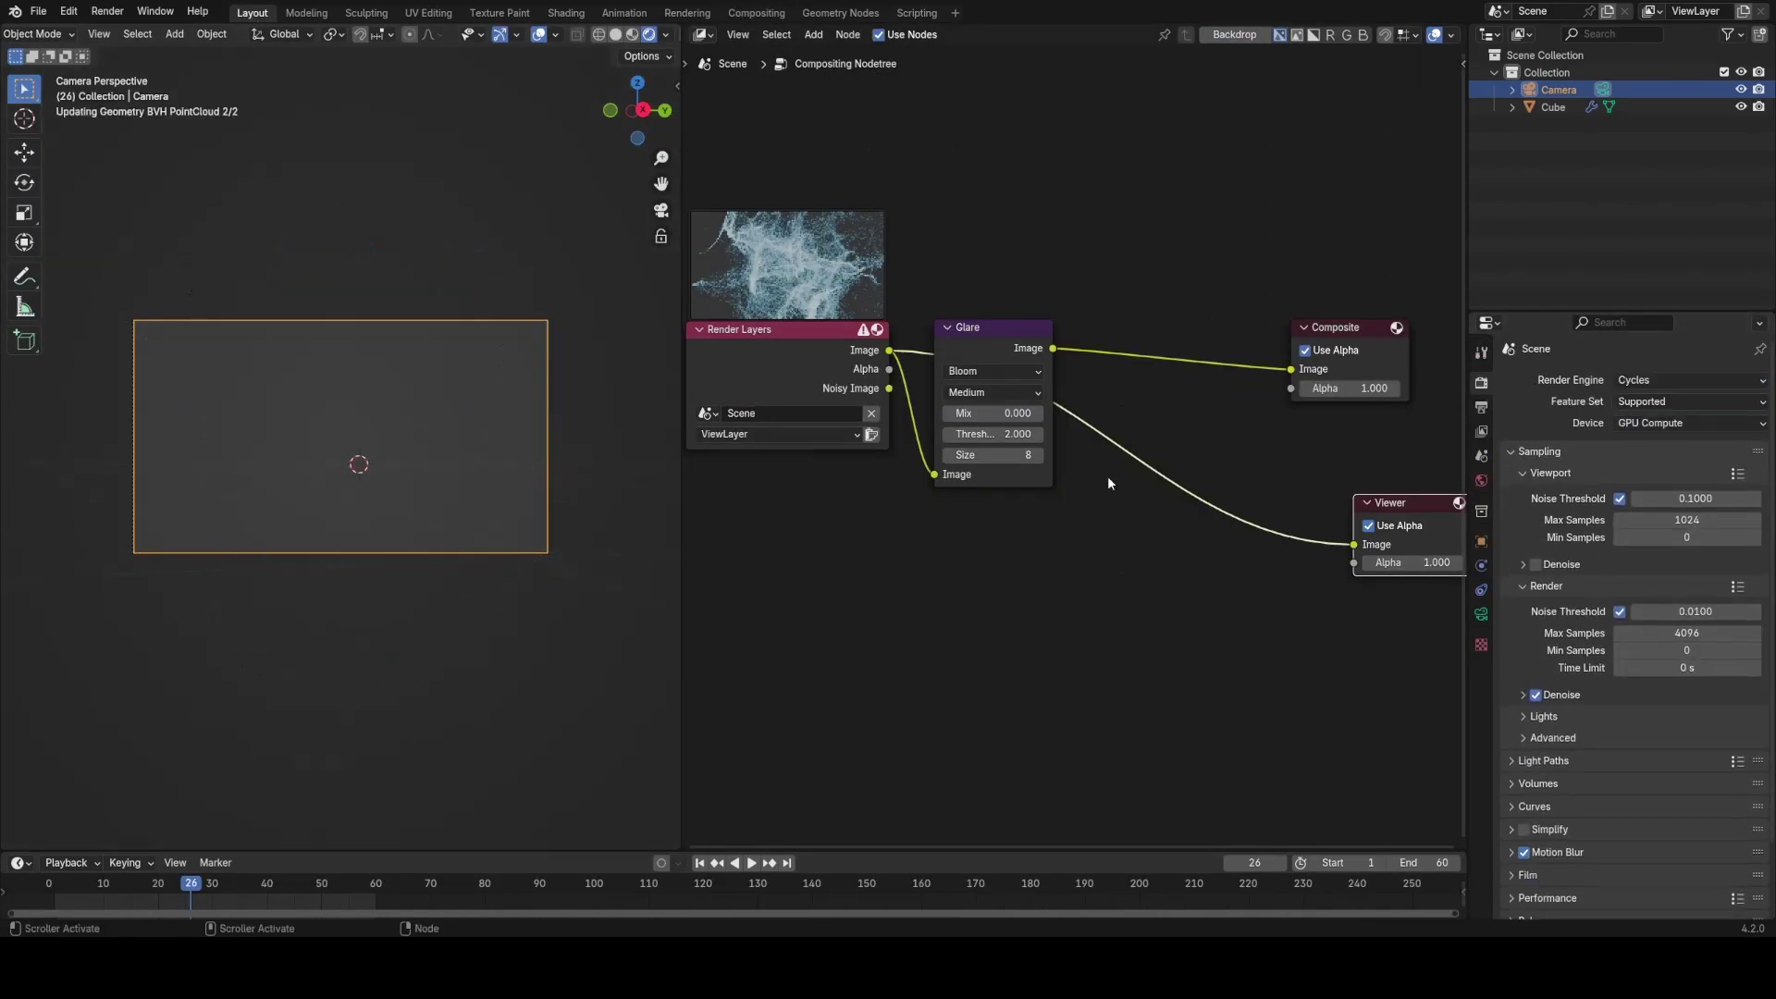
scroll(431, 508, "up", 2)
key("ctrl+s")
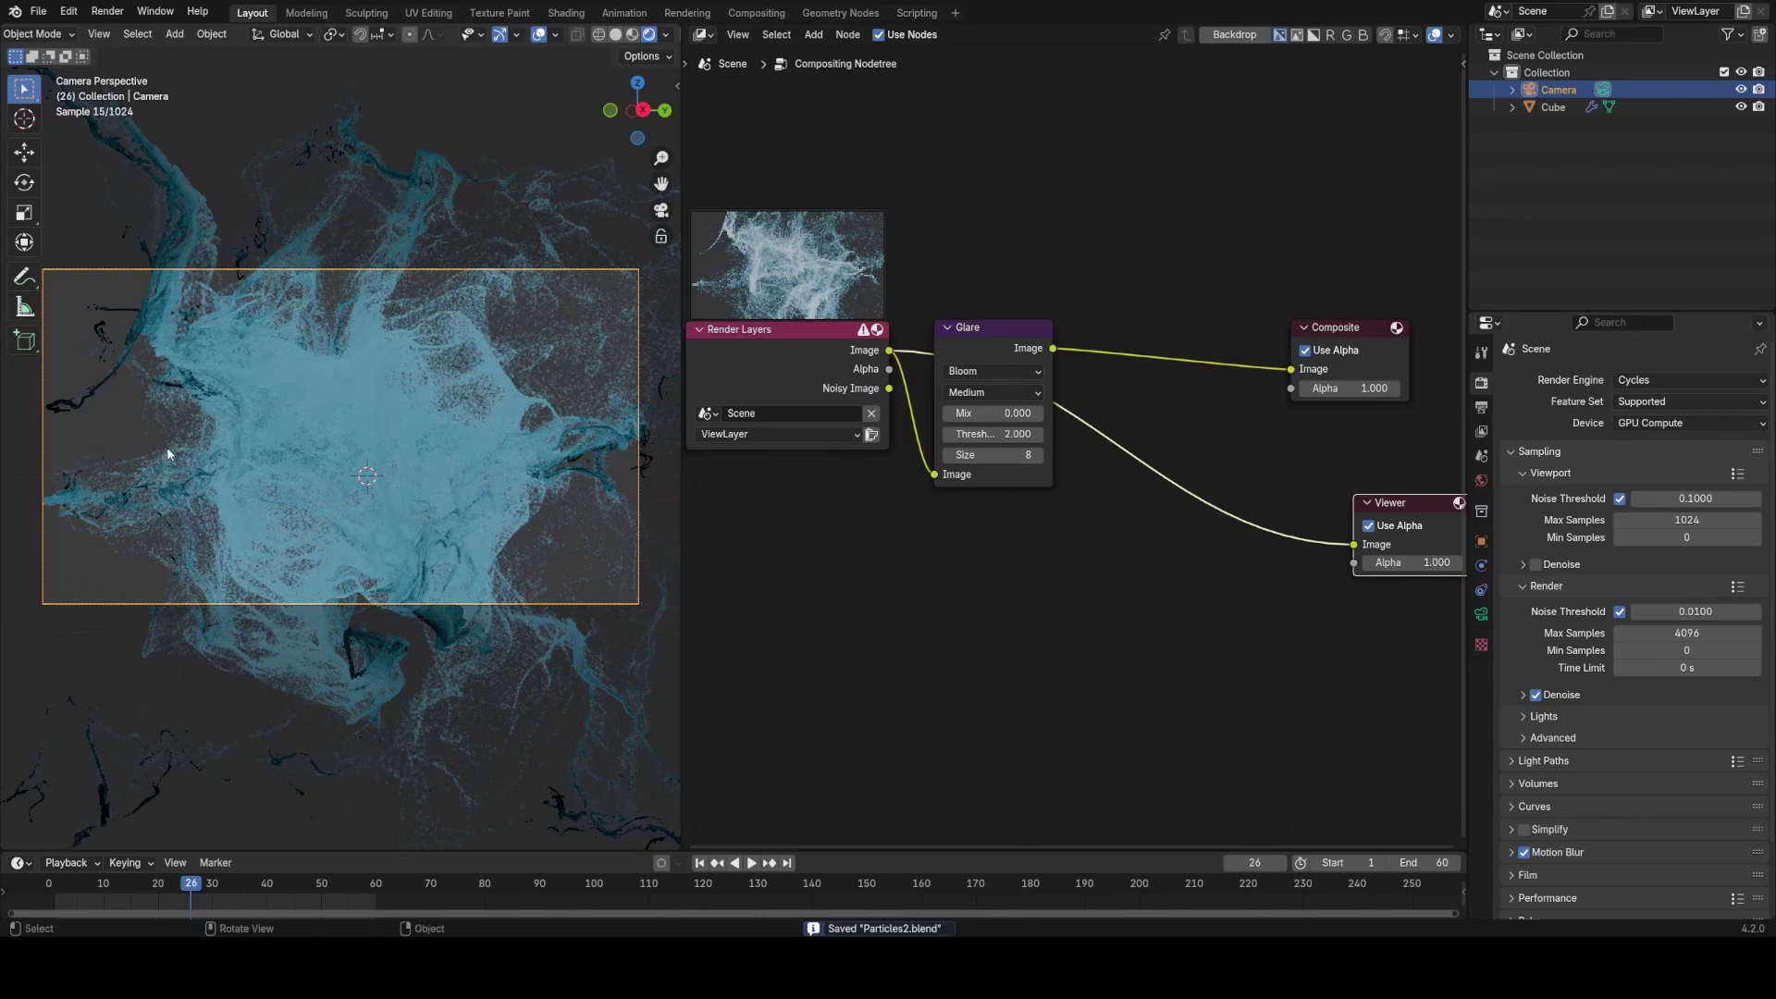
Step: Set the maximum transparent light-path bounces to 1024 for Cycles and save the file
scroll(1606, 566, "down", 1)
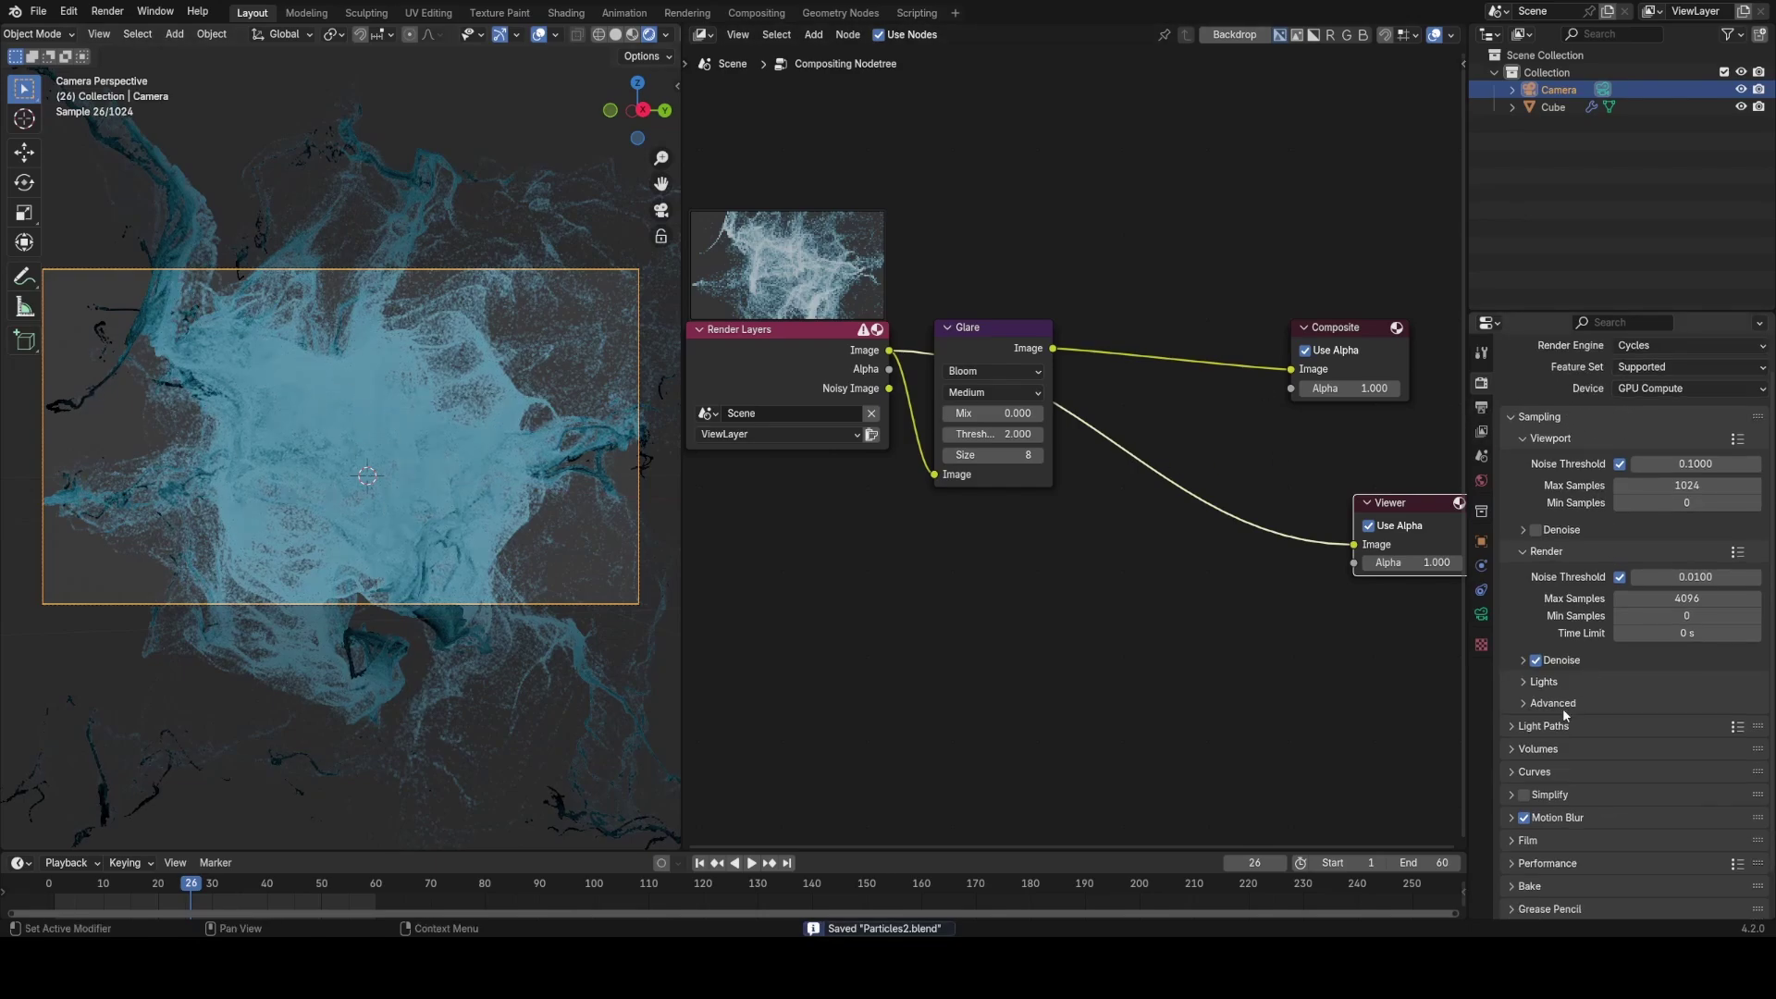
left_click(1564, 723)
scroll(1625, 697, "down", 6)
left_click(1681, 662)
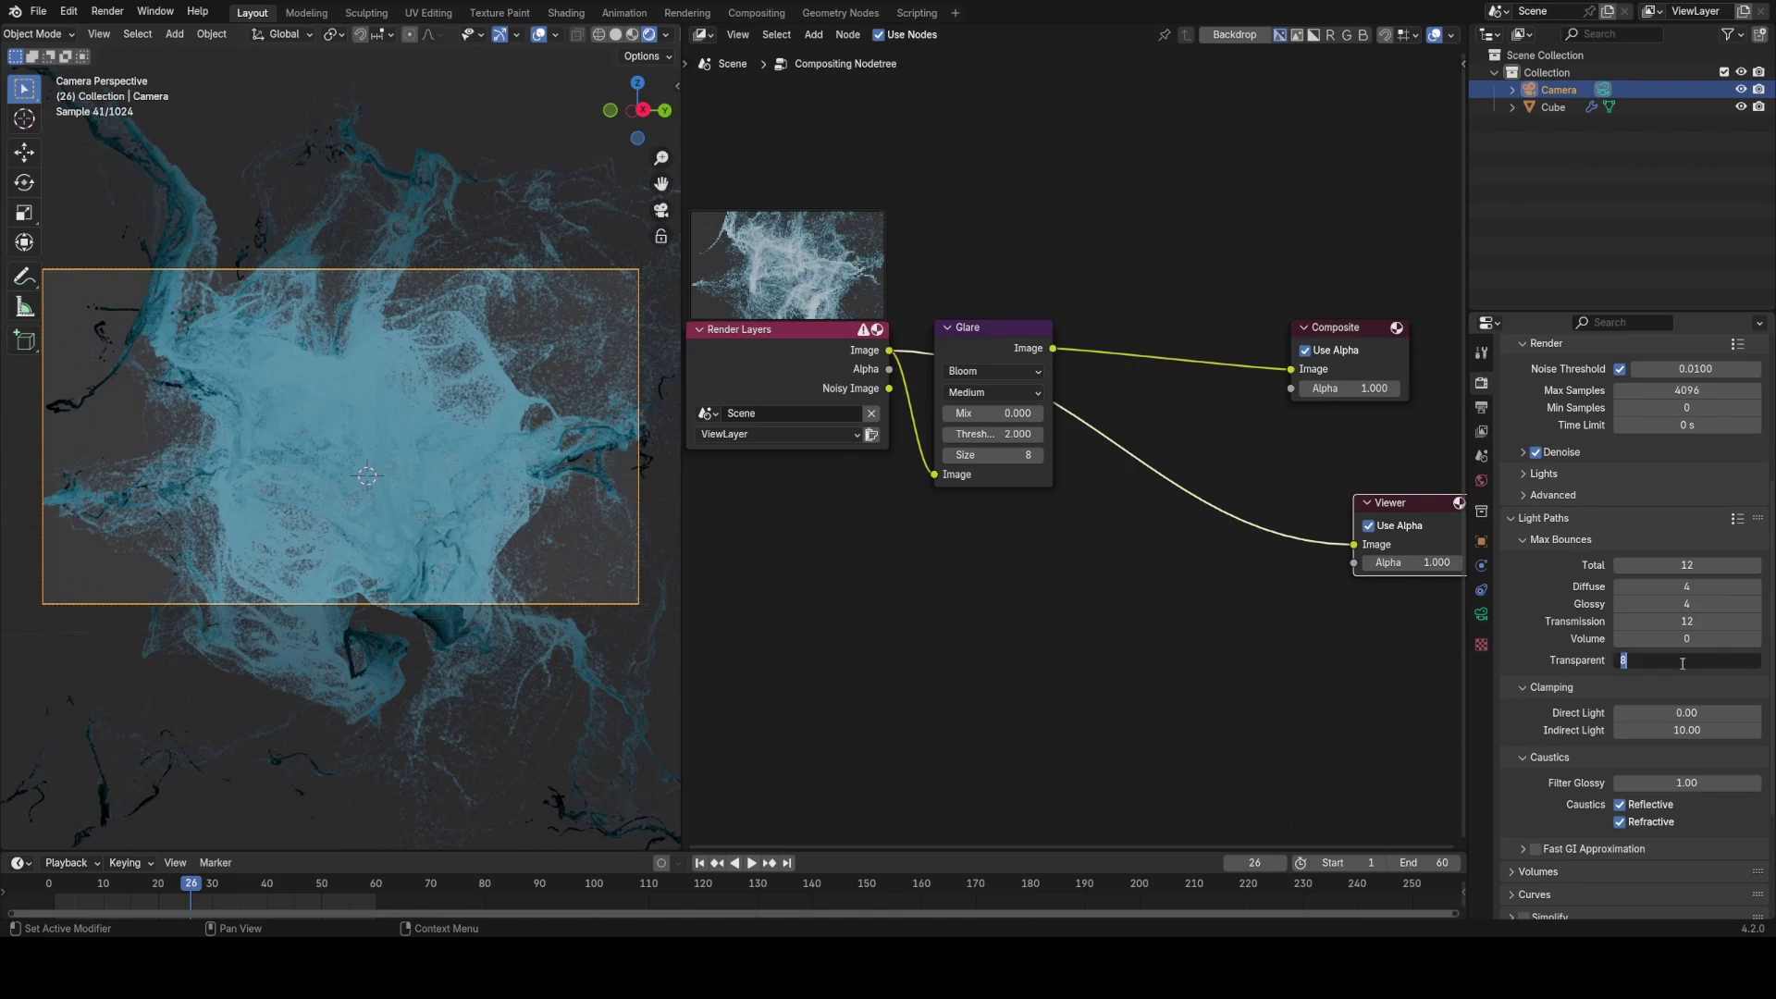
key("Return")
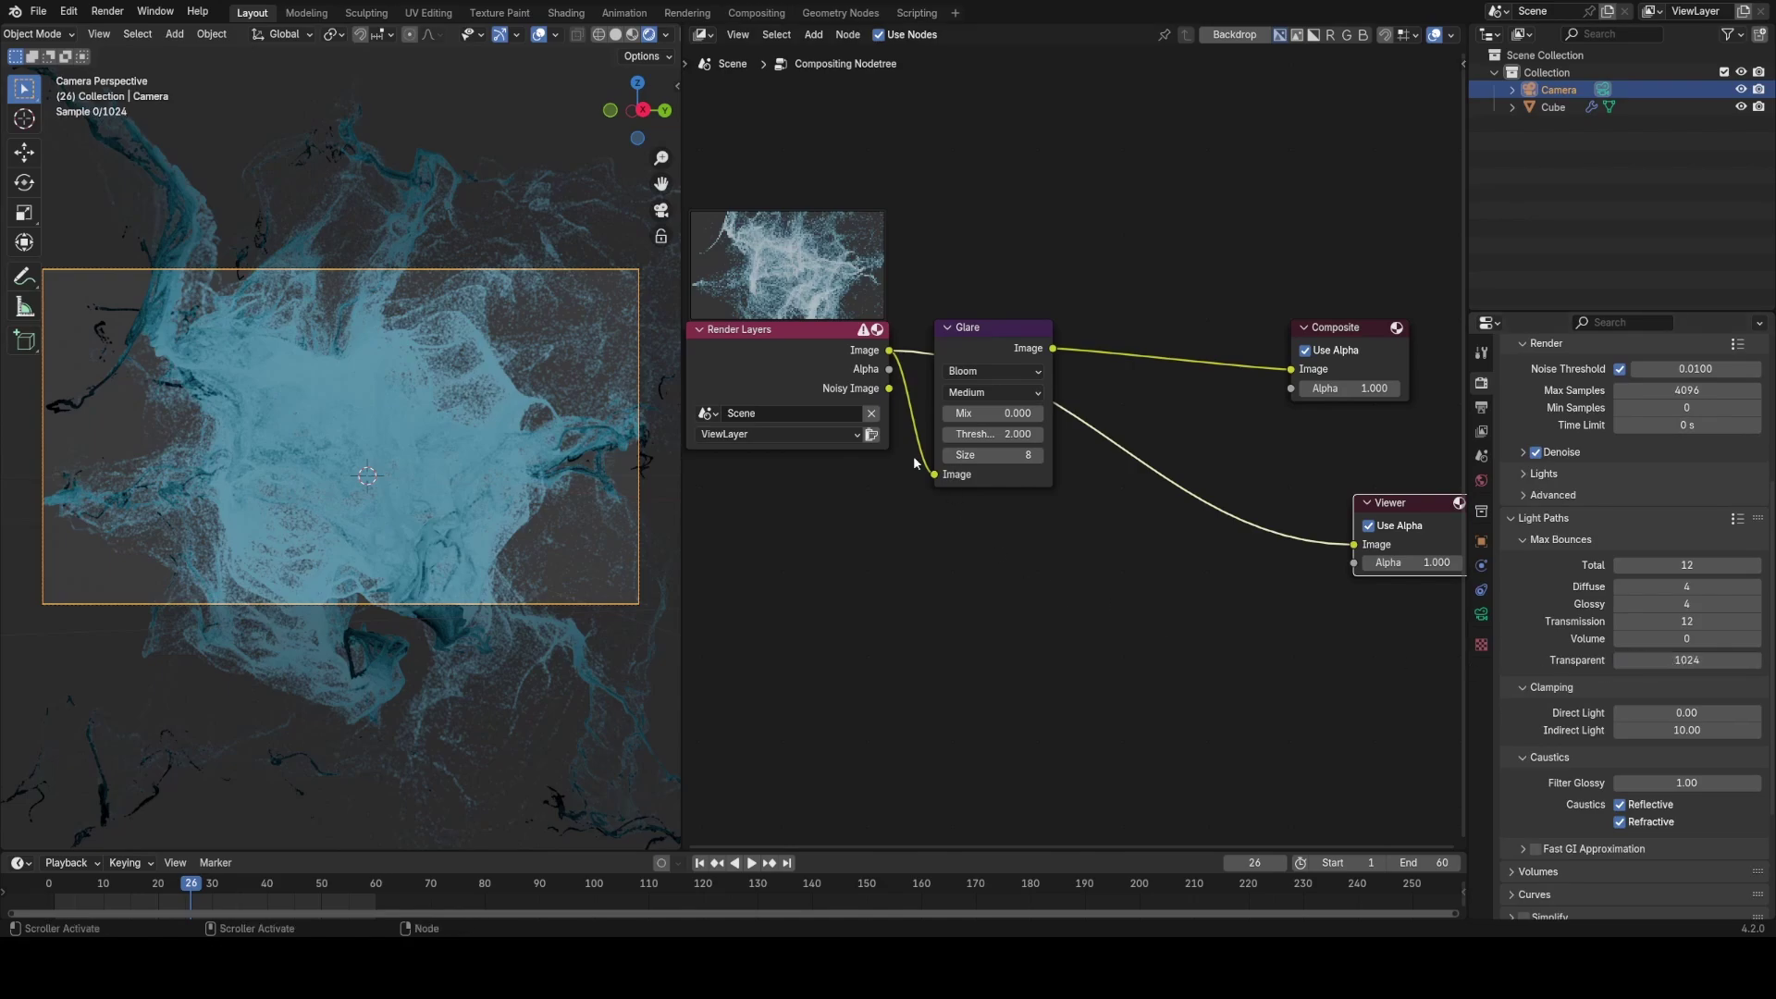
key("ctrl+s")
scroll(409, 468, "down", 2)
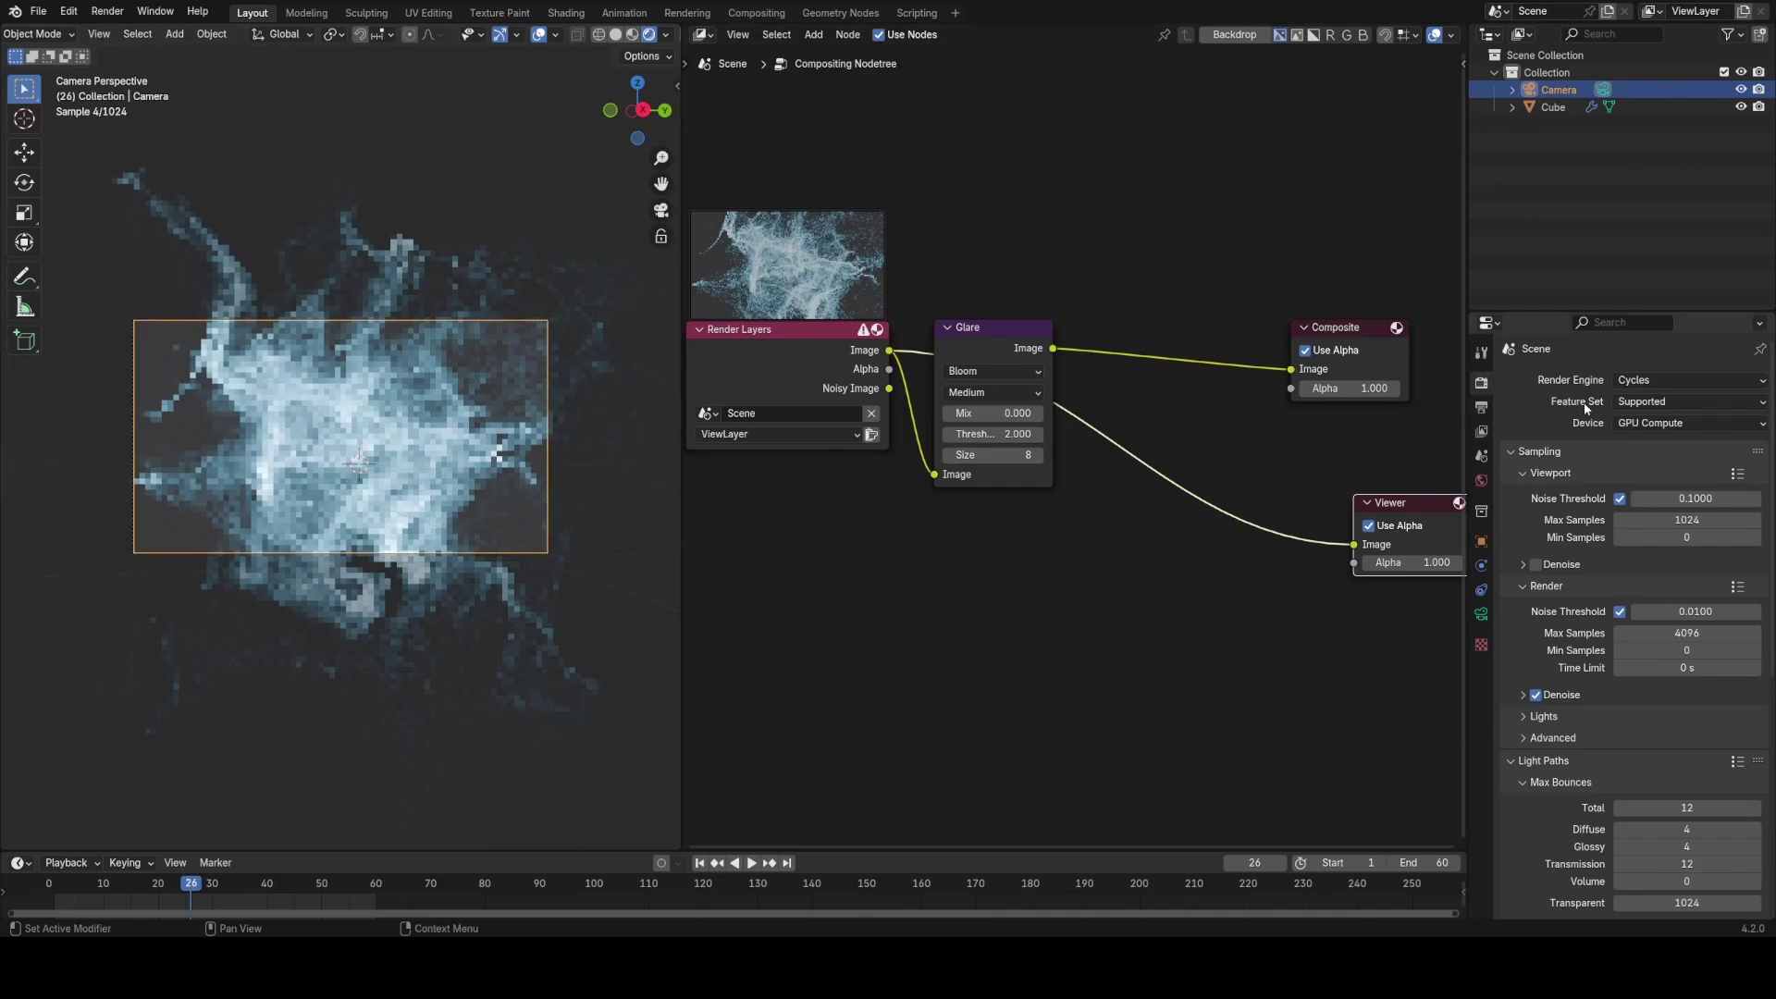
Step: Switch the render engine back to EEVEE and inspect the particle cloud from several angles and distances
left_click(1631, 384)
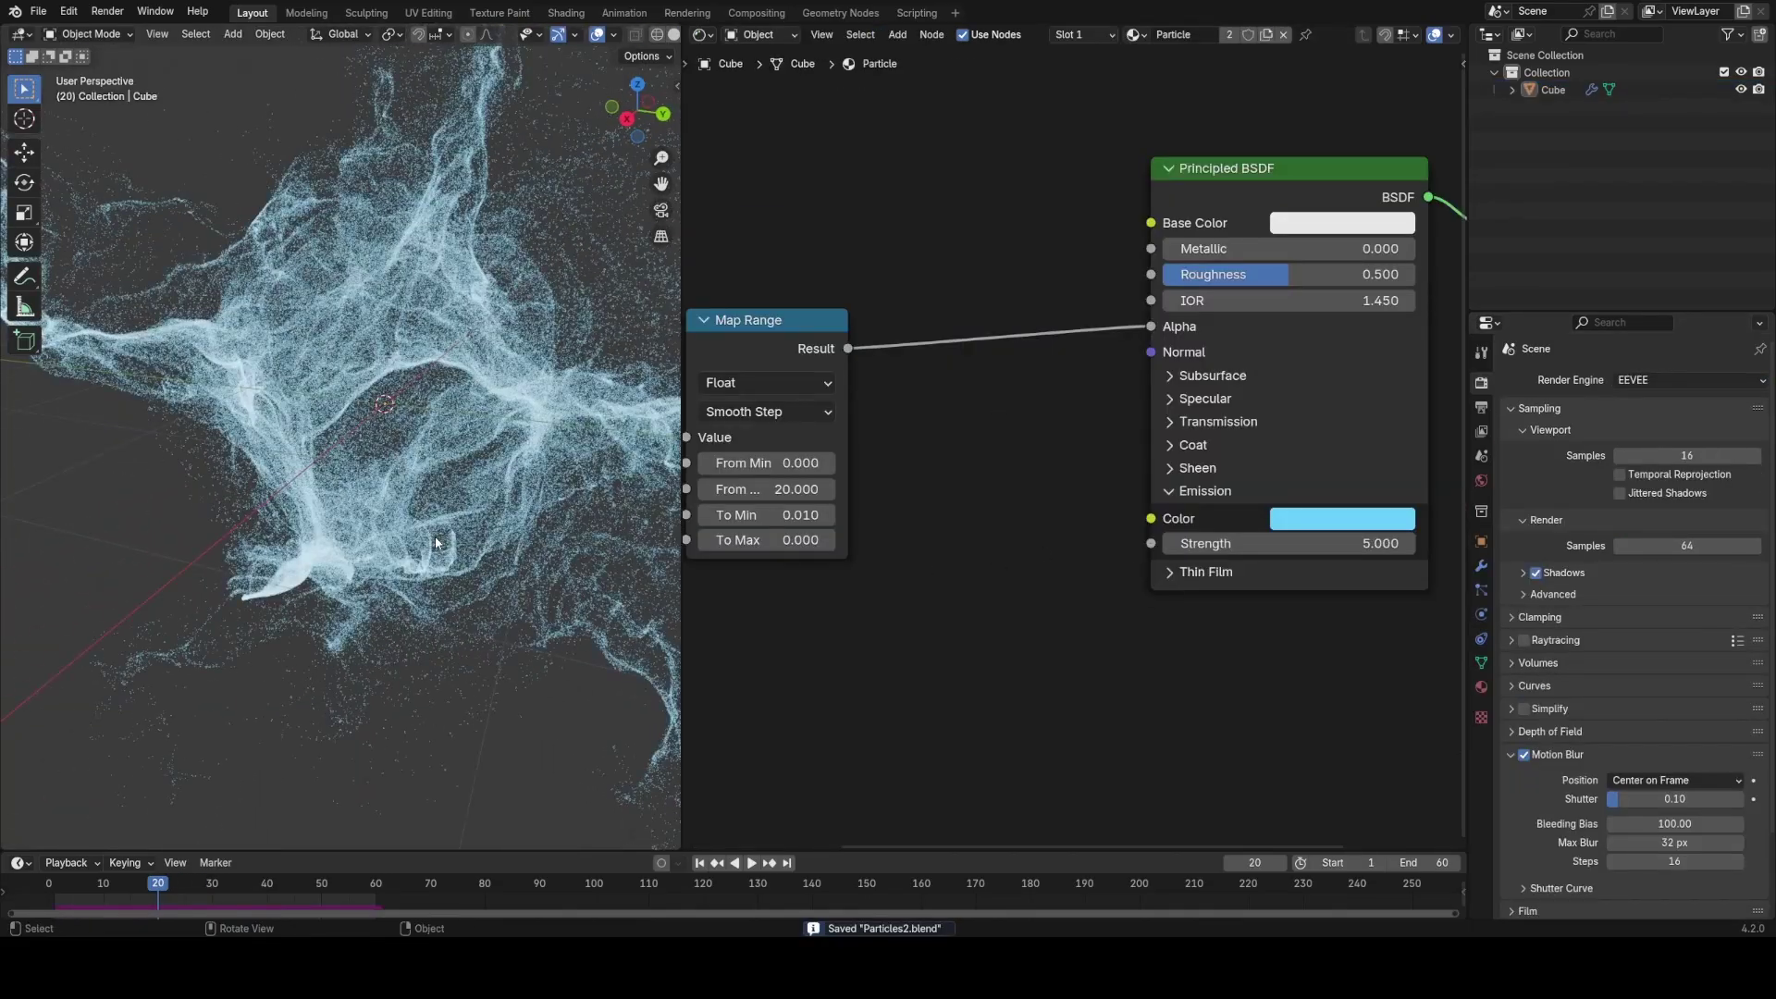
middle_click_drag(302, 499, 389, 538)
scroll(370, 522, "down", 4)
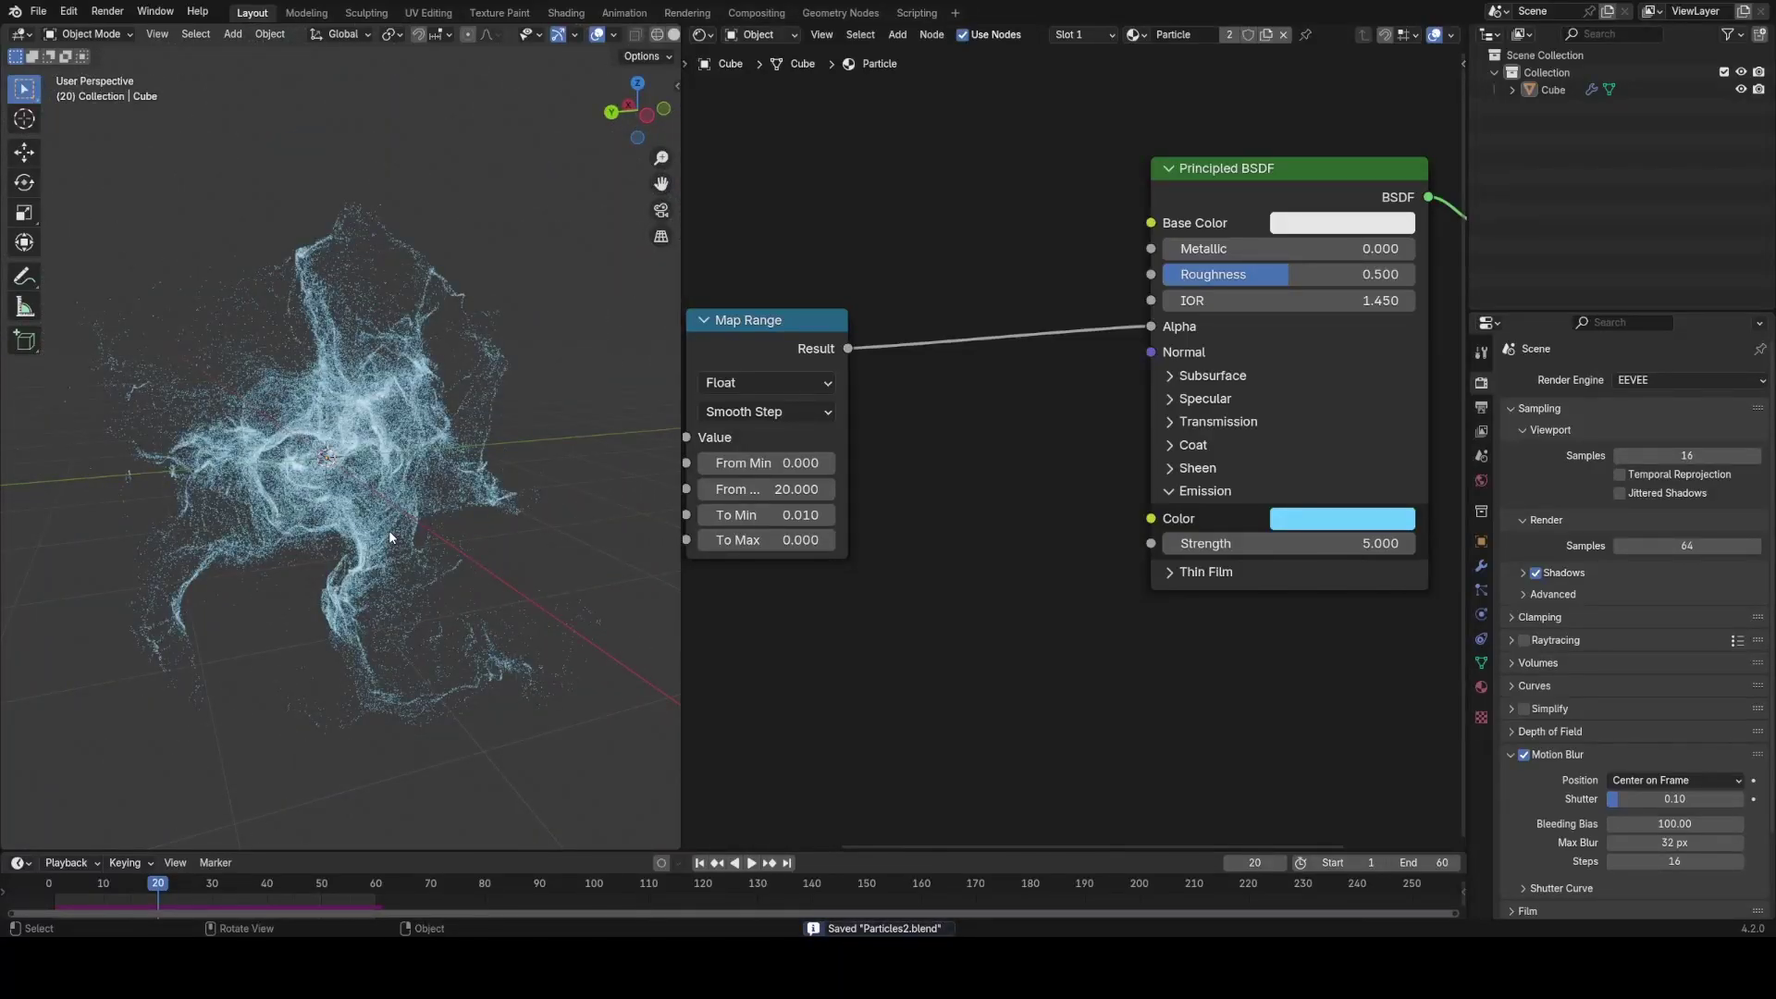
middle_click_drag(363, 533, 442, 497)
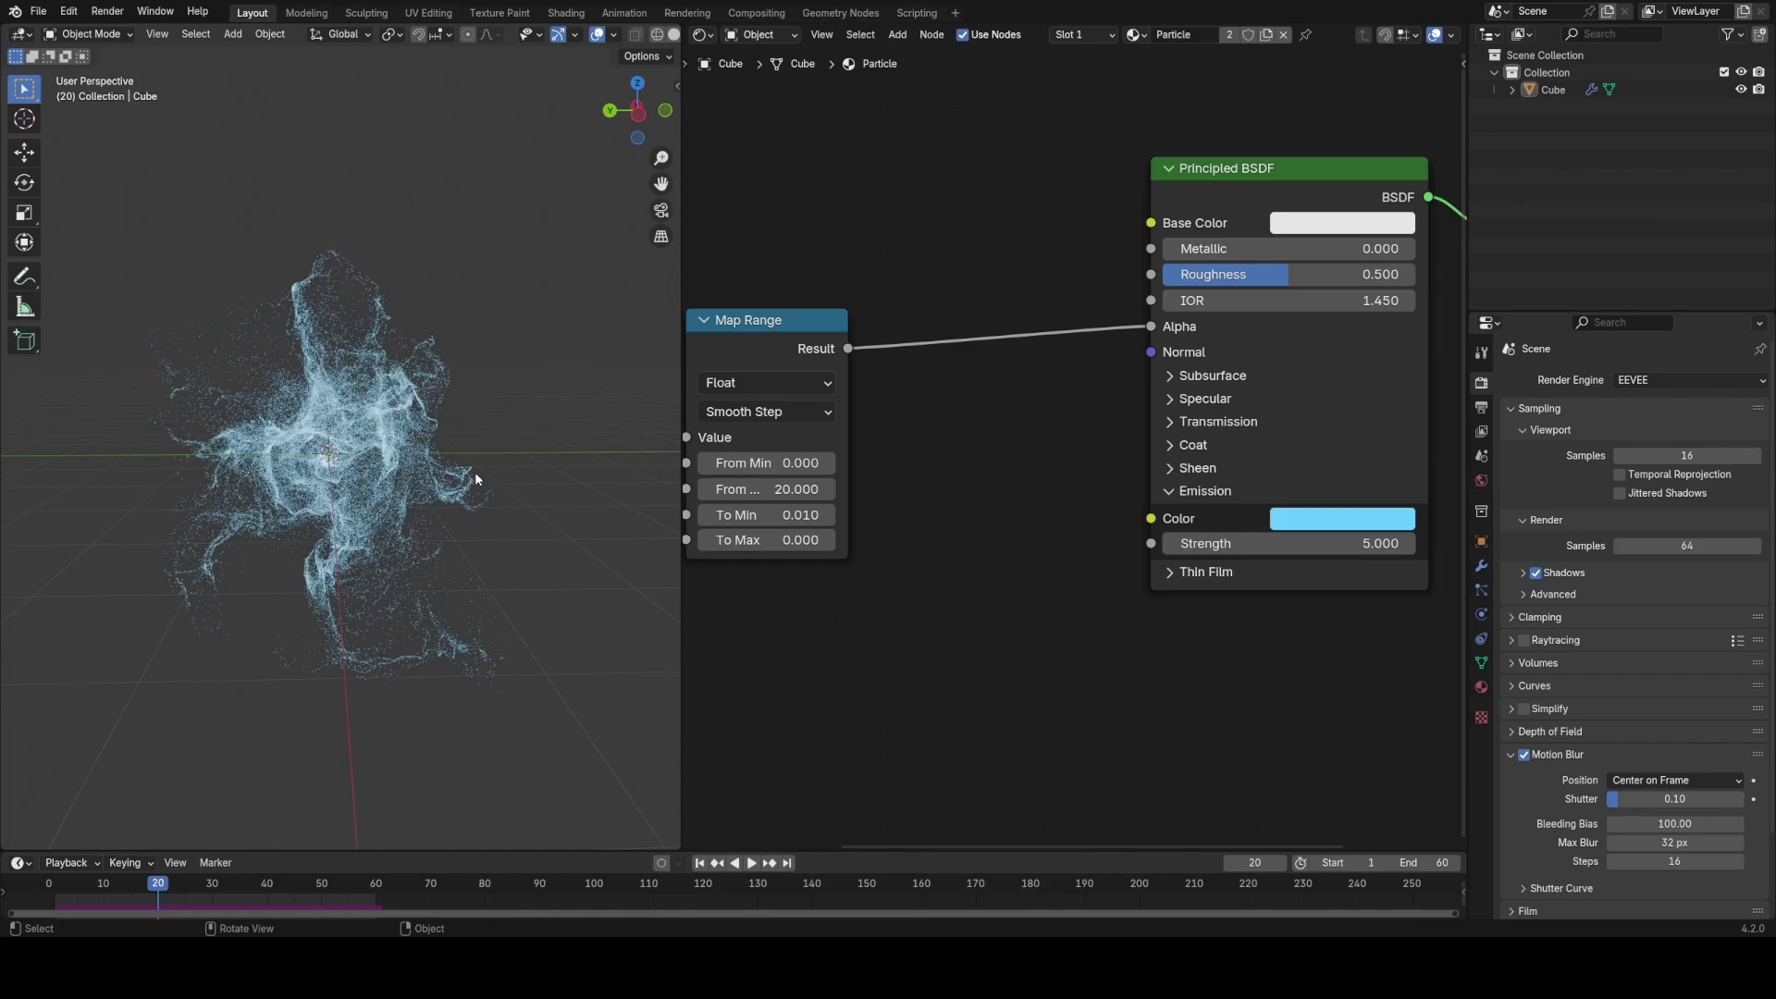
mouse_move(477, 479)
middle_mouse_down()
mouse_move(381, 461)
mouse_move(457, 479)
middle_mouse_up()
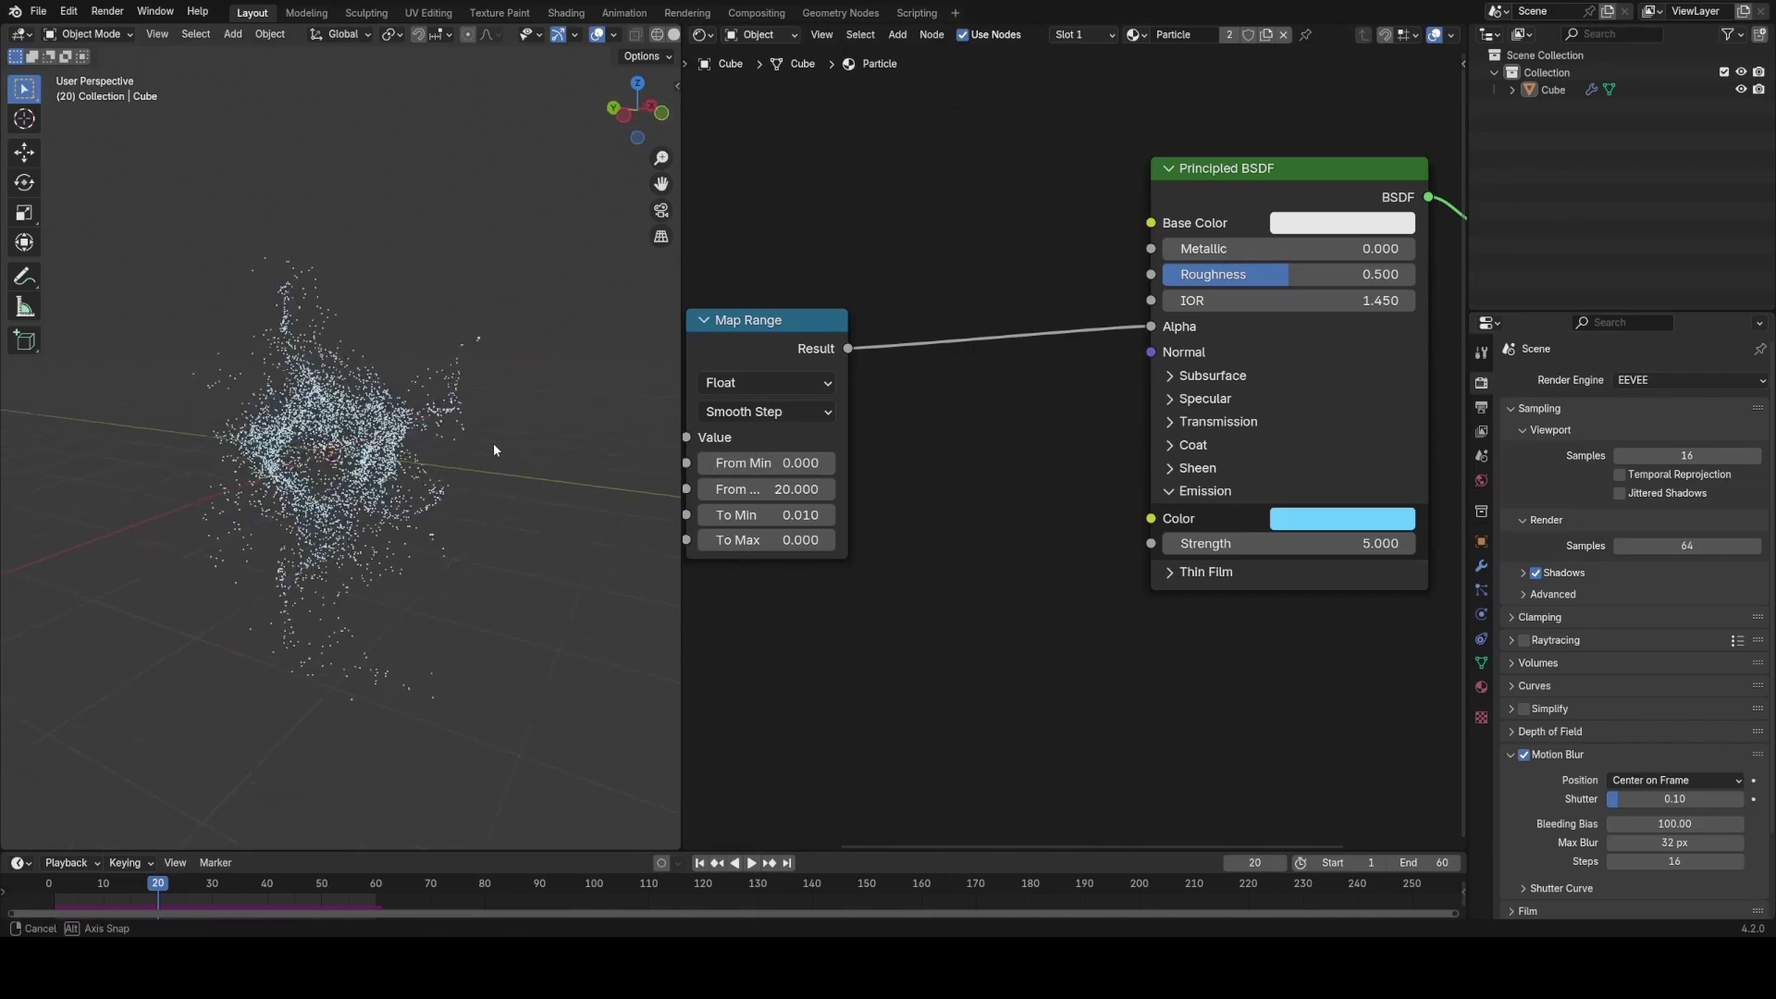
scroll(407, 507, "up", 5)
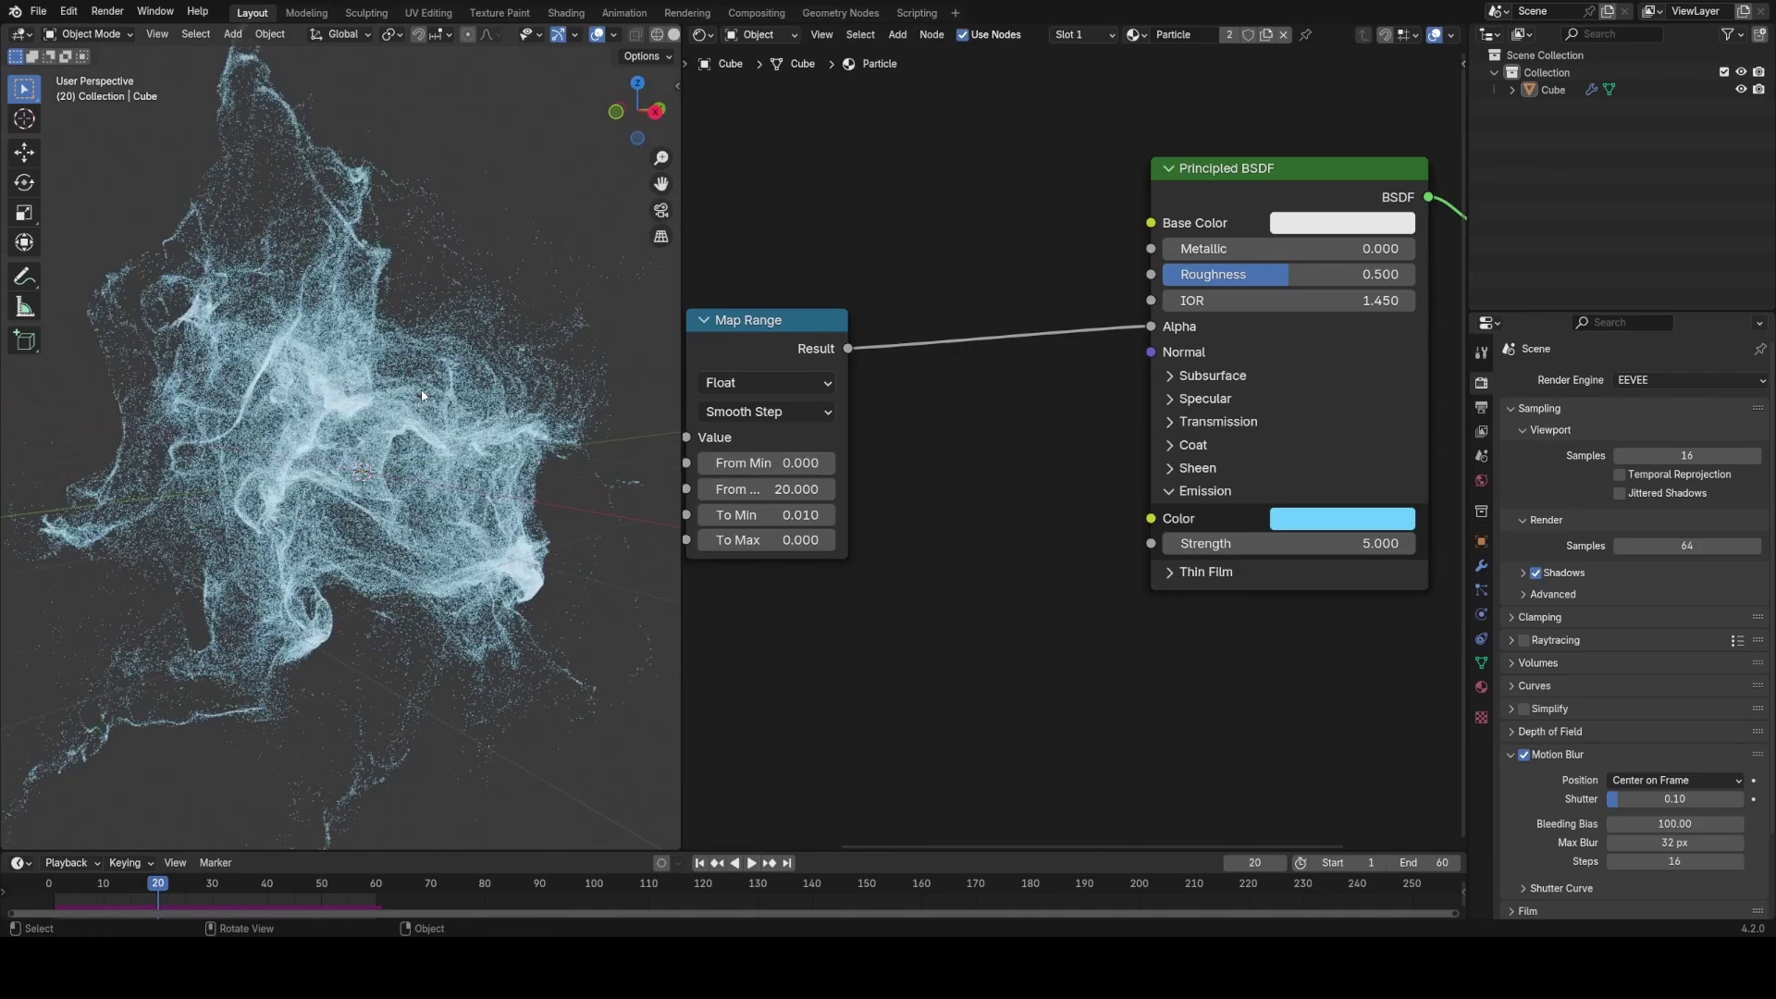